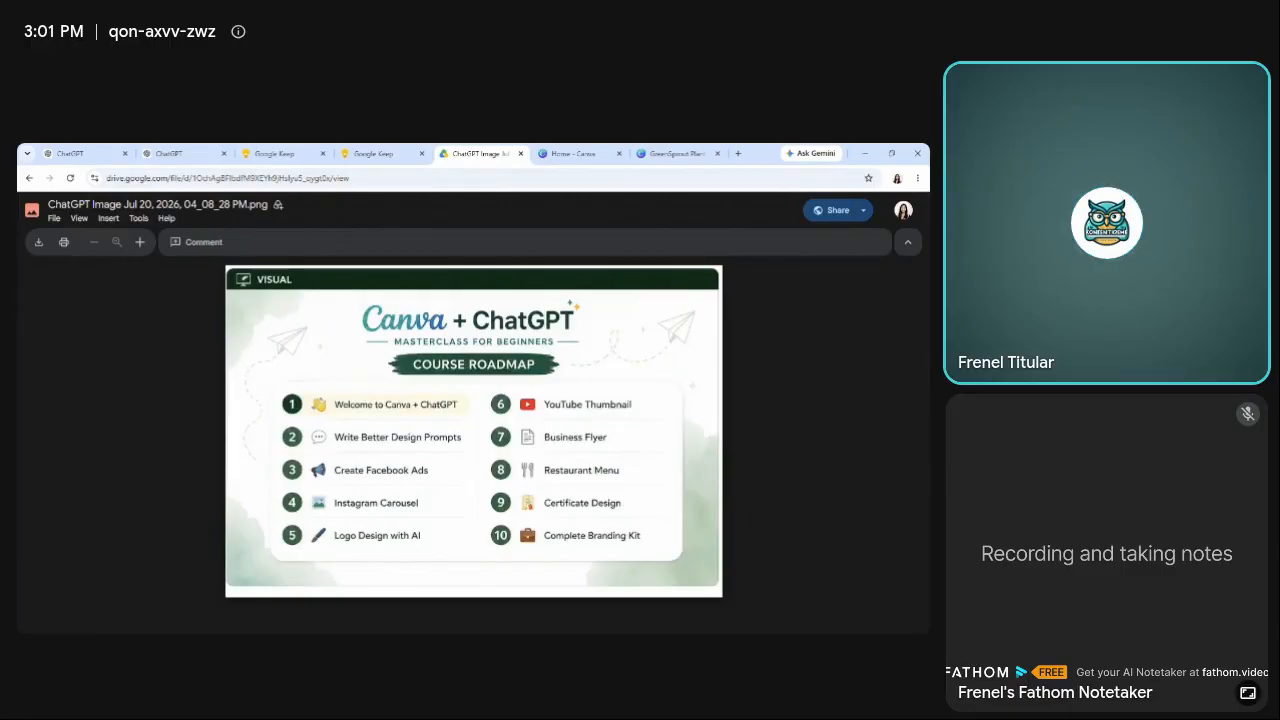
Review the Instagram Carousel slide outline note in Google Keep, then view the empty ChatGPT chat.
{"action": "left_click", "coordinate": [373, 153]}
{"action": "left_click", "coordinate": [300, 153]}
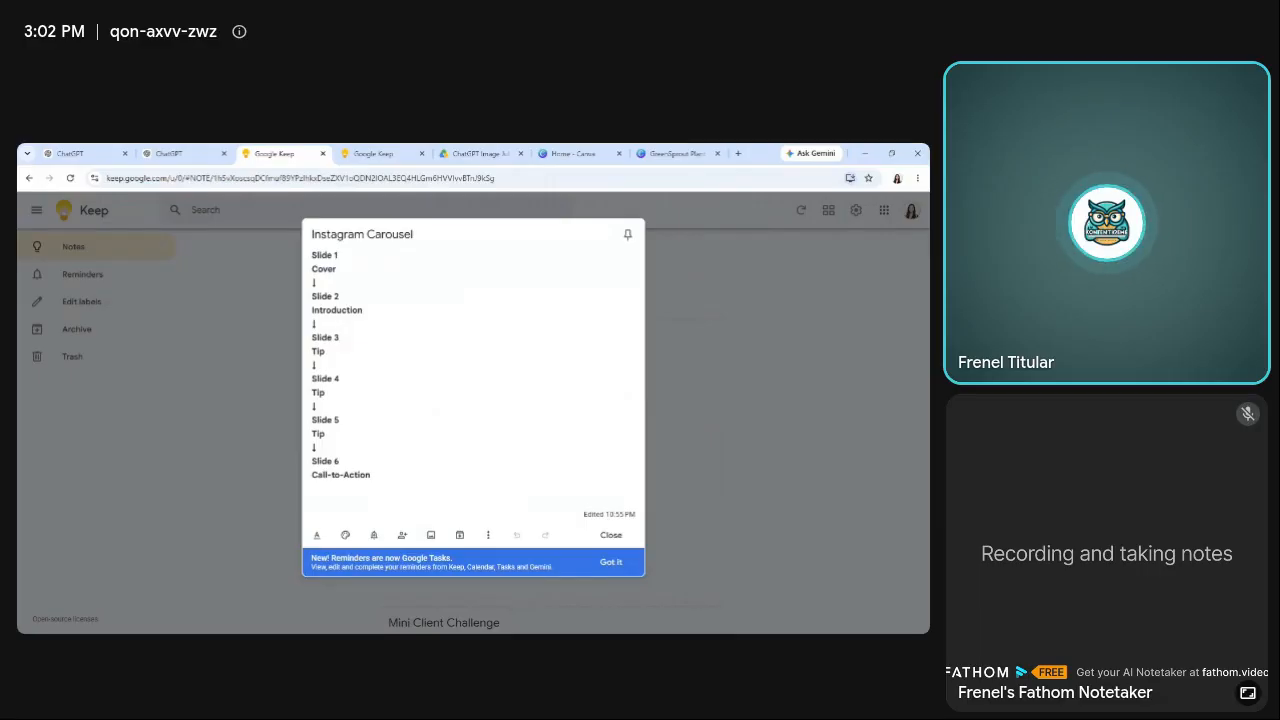
{"action": "left_click", "coordinate": [78, 150]}
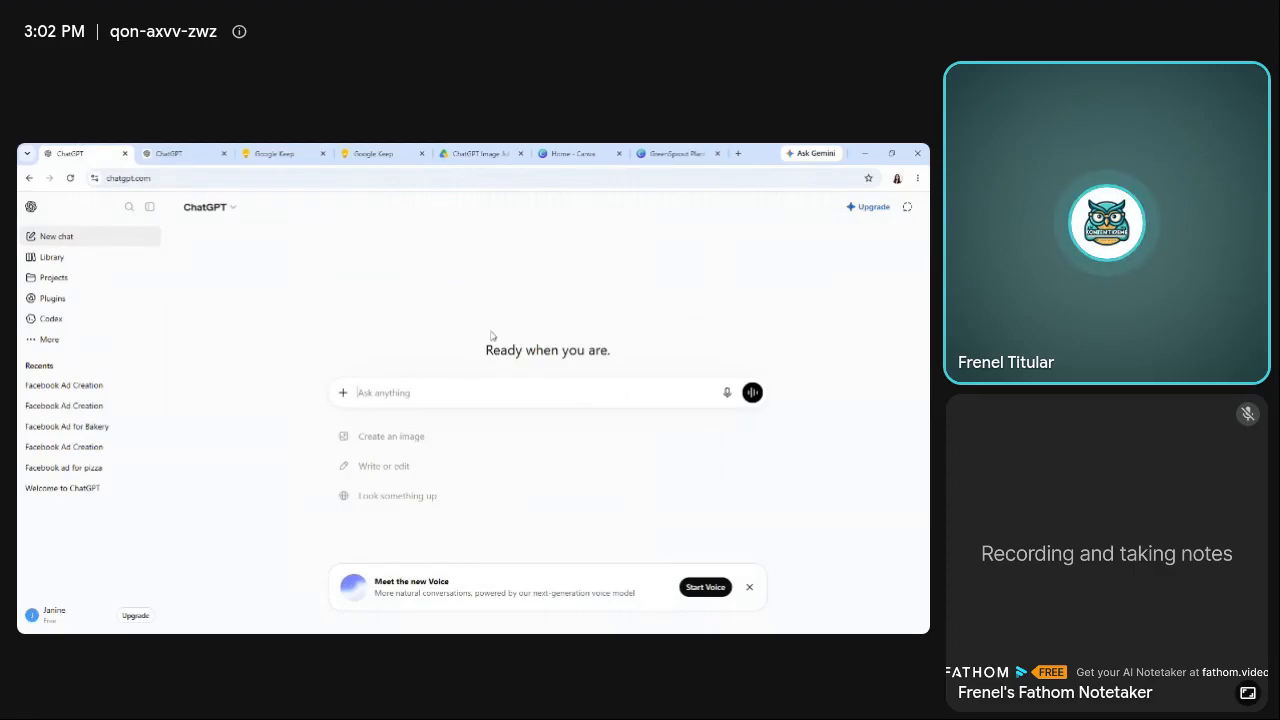
In Google Keep's Prompt Formula note, replace "Facebook Advertisement" in the first line with "Instgram Carousel".
{"action": "left_click", "coordinate": [403, 149]}
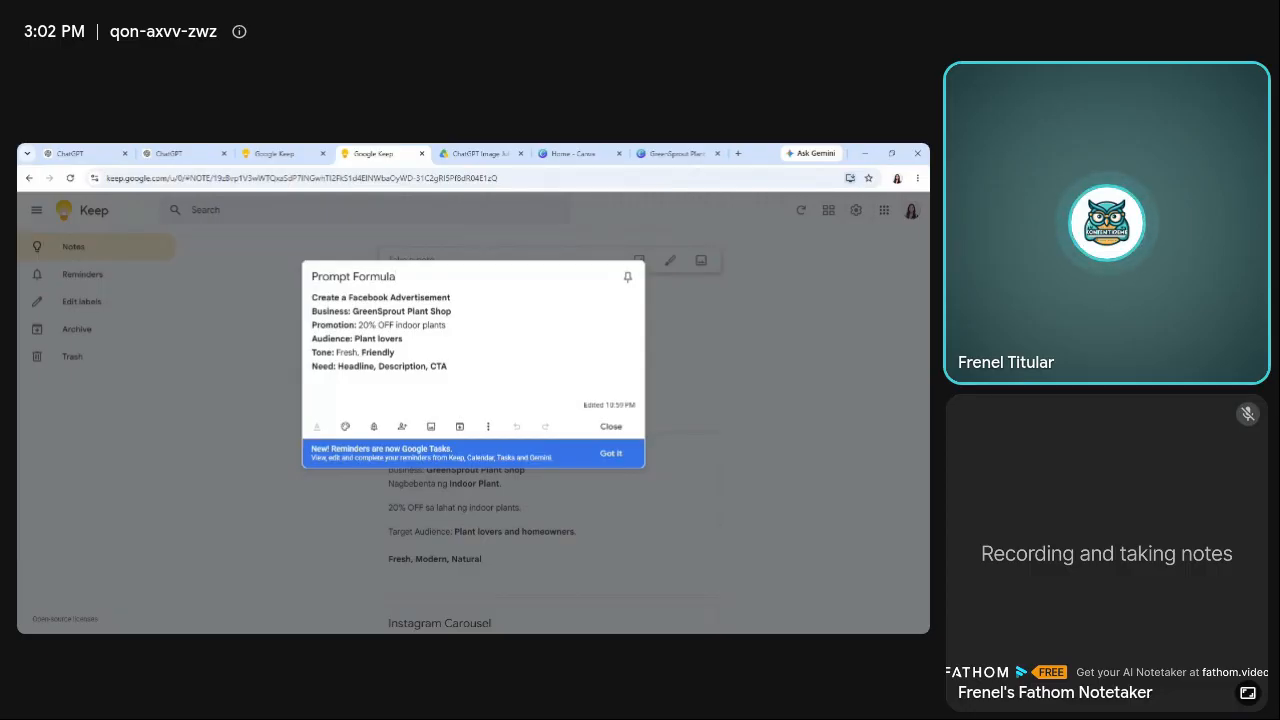
{"action": "left_click_drag", "start_coordinate": [348, 298], "coordinate": [450, 298]}
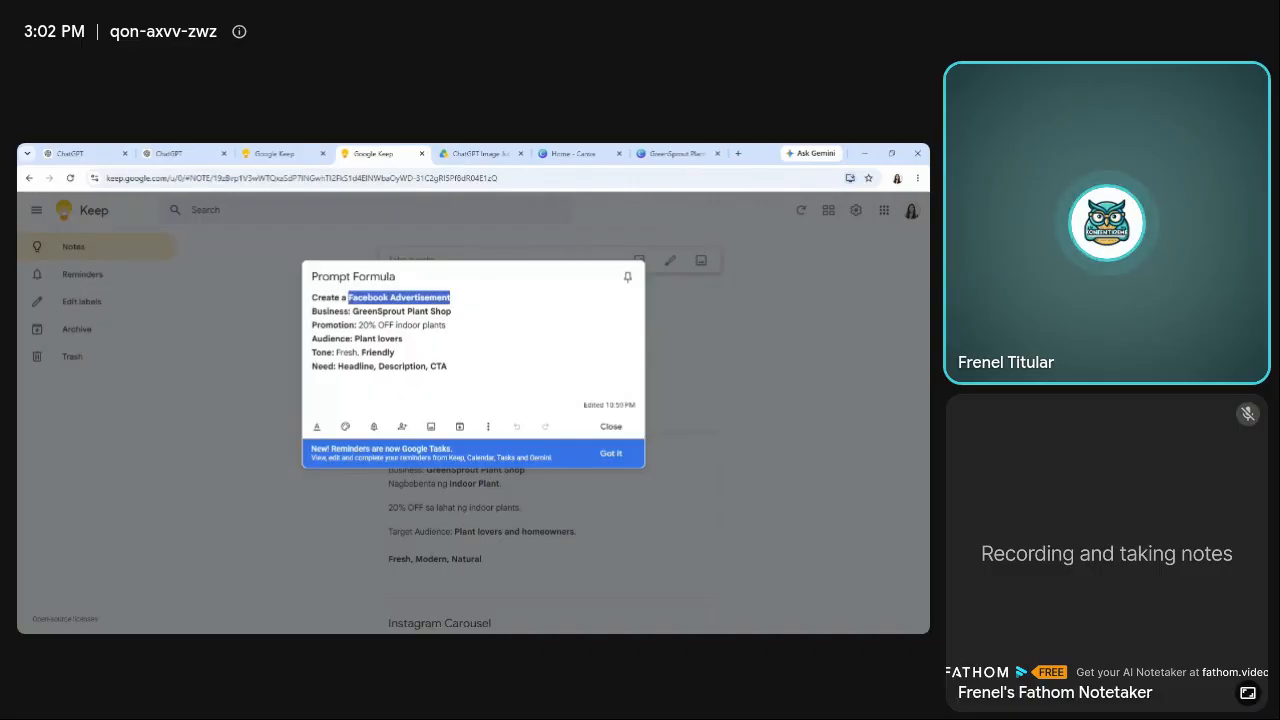
{"action": "type", "text": "Instgr"}
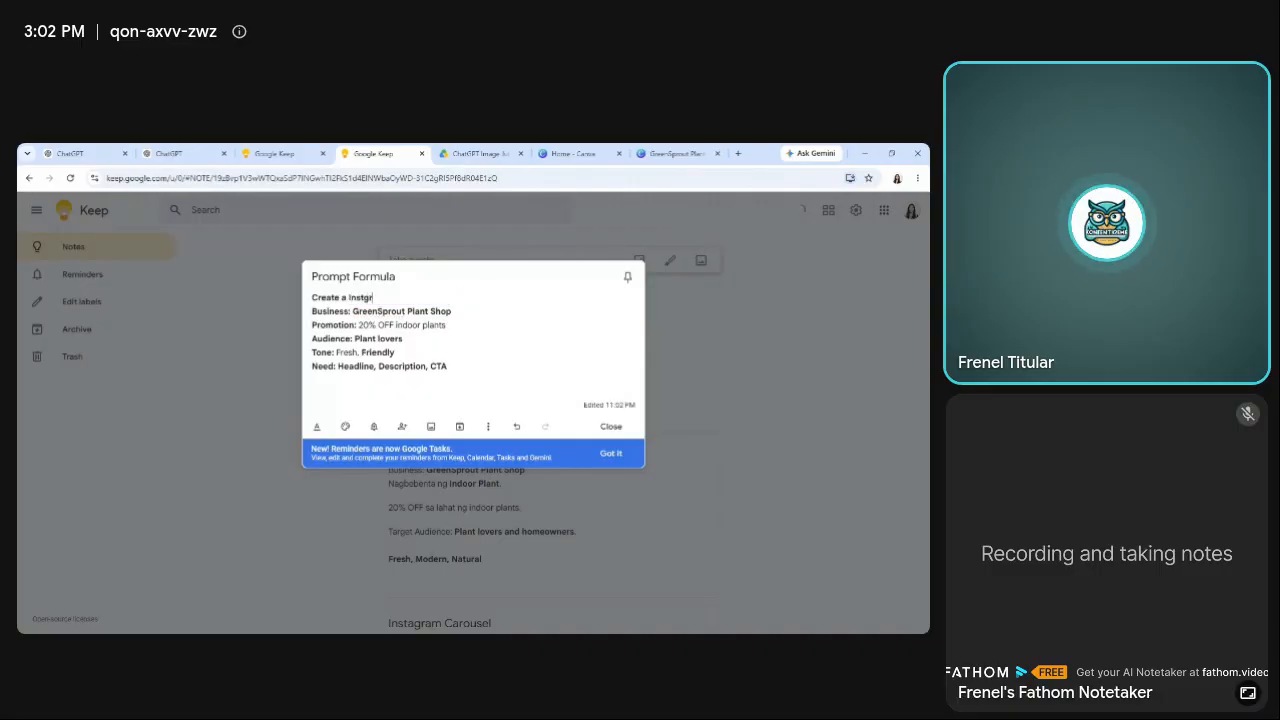
{"action": "type", "text": "am Carousel"}
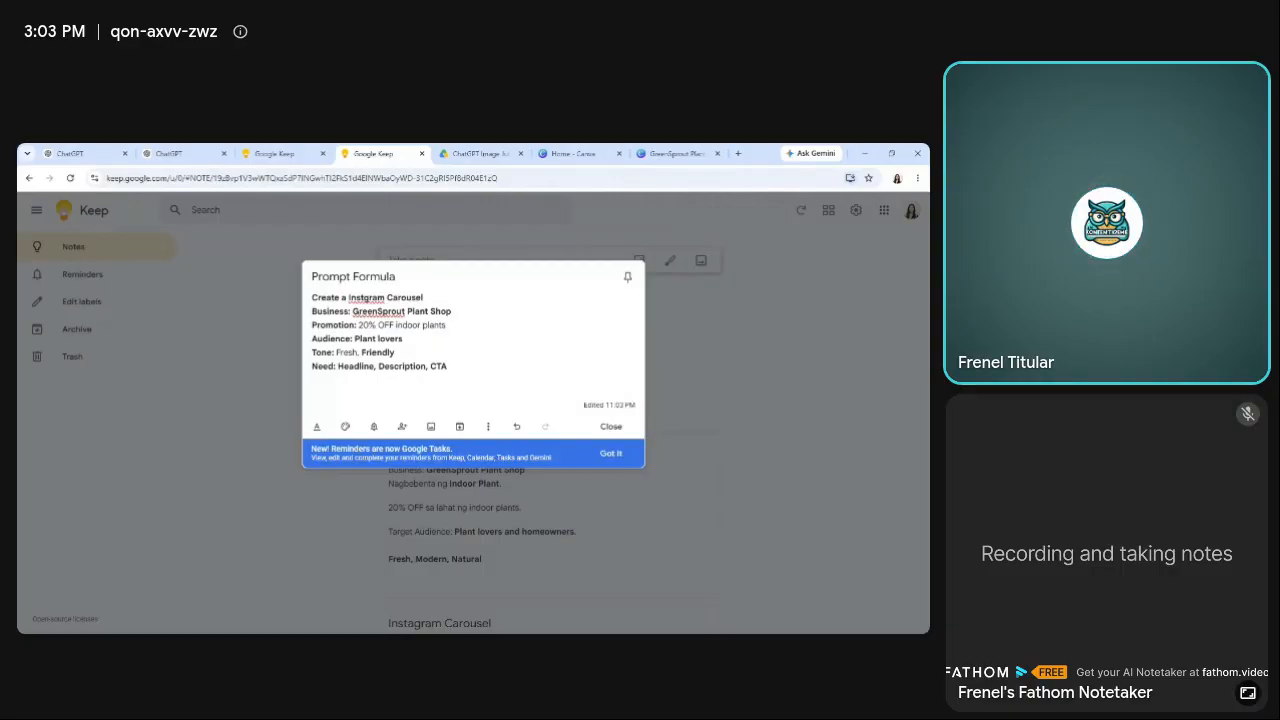
Replace the promotion line of the prompt with "Topic: 5 benefits of indoor plants".
{"action": "left_click_drag", "start_coordinate": [312, 325], "coordinate": [448, 325]}
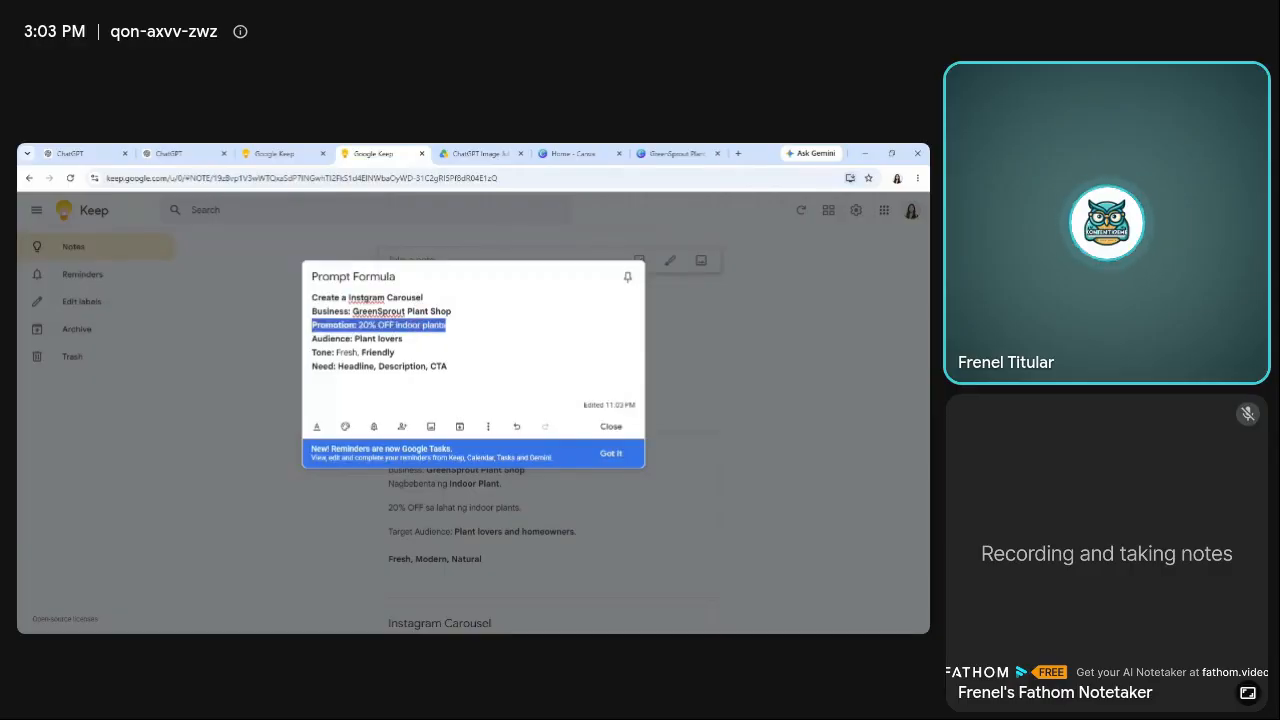
{"action": "type", "text": "Topic"}
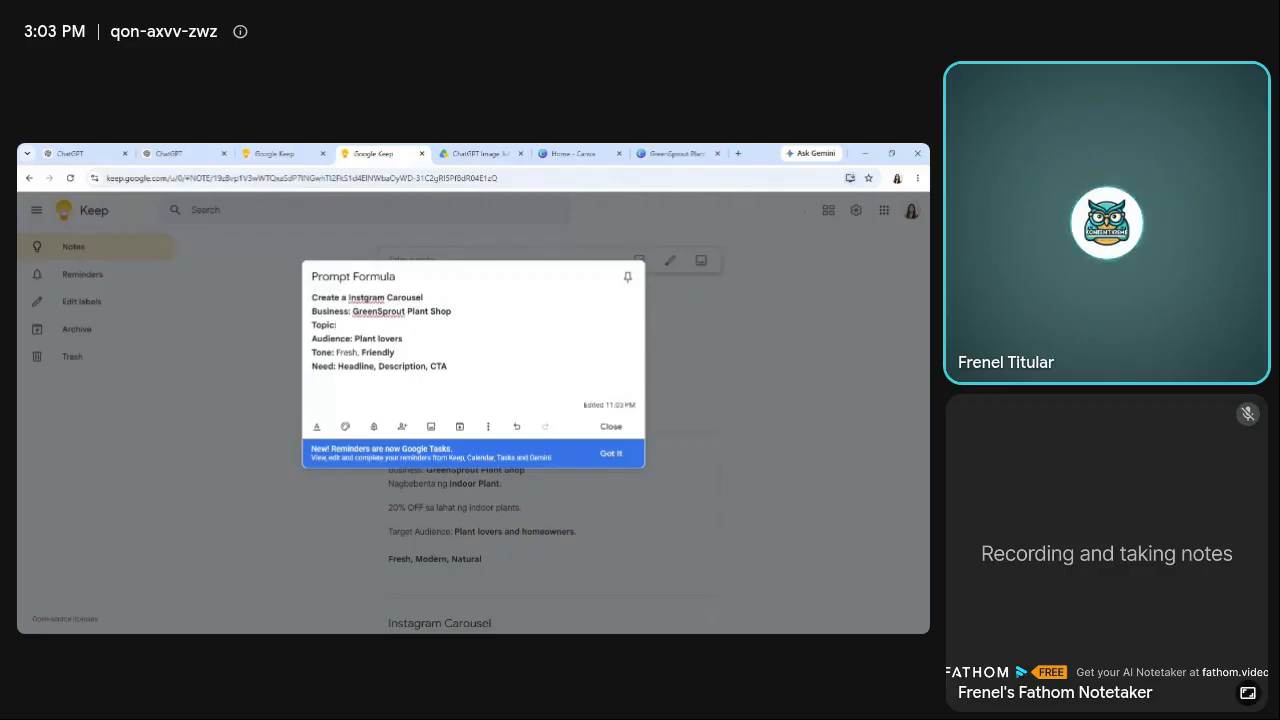
{"action": "type", "text": ": 5 bene"}
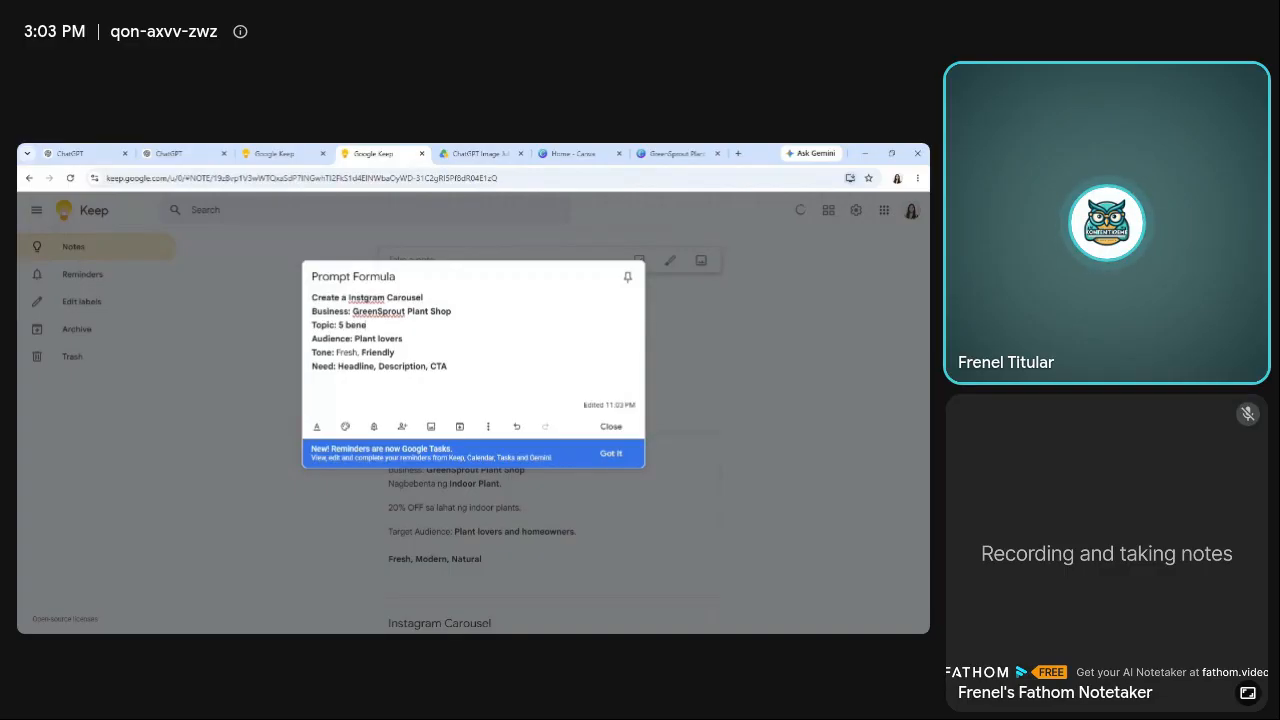
{"action": "type", "text": "fits "}
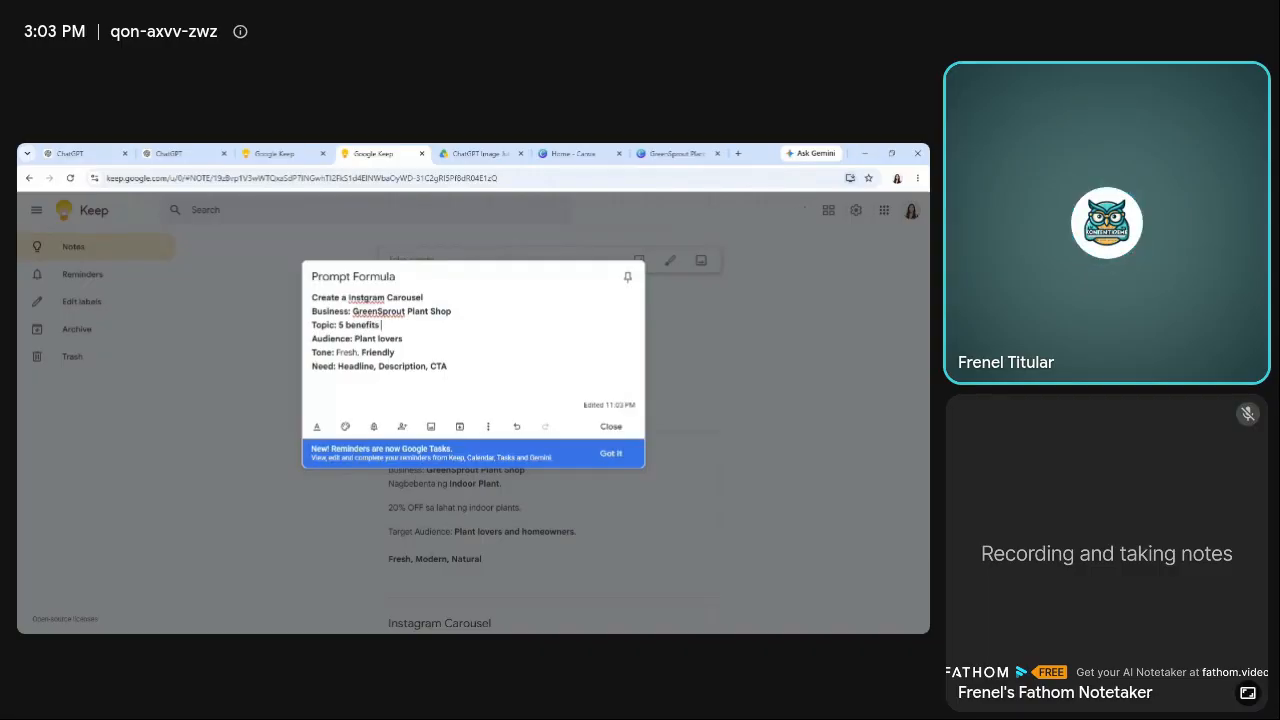
{"action": "type", "text": "of indoor plants"}
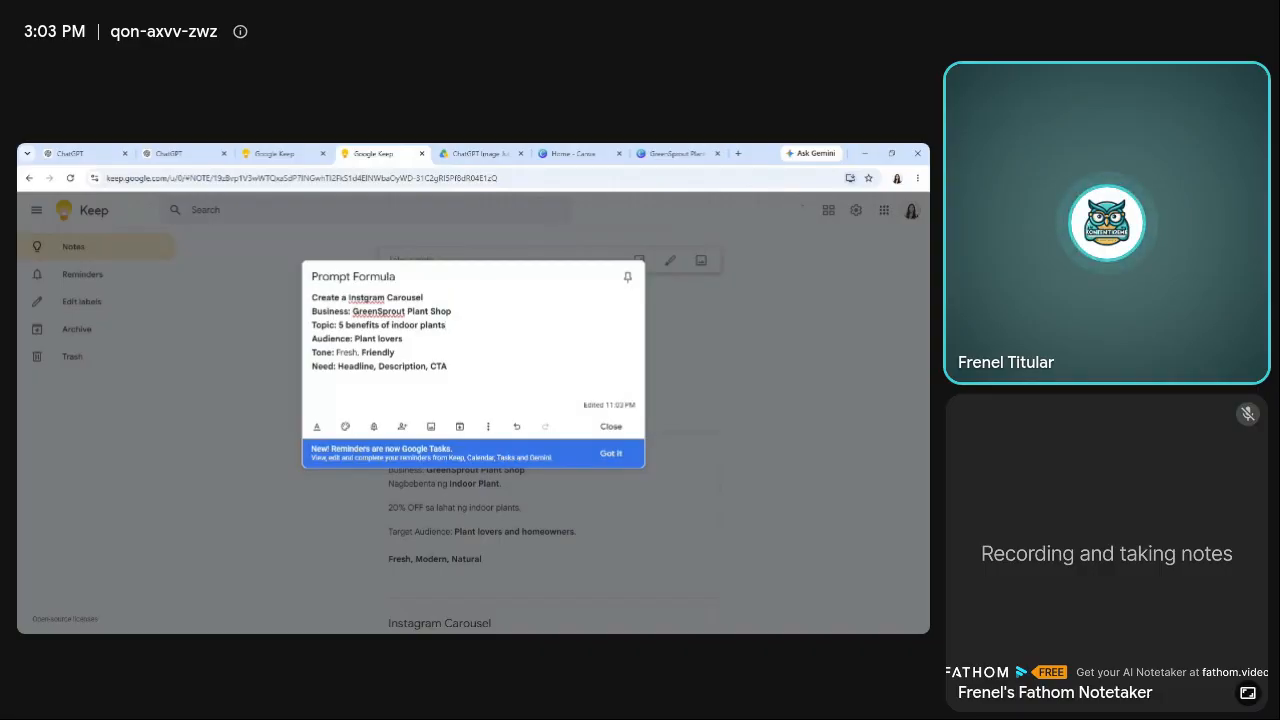
Change the prompt's audience to "beginners" and remove "Fresh," from the tone line.
{"action": "left_click_drag", "start_coordinate": [404, 339], "coordinate": [355, 339]}
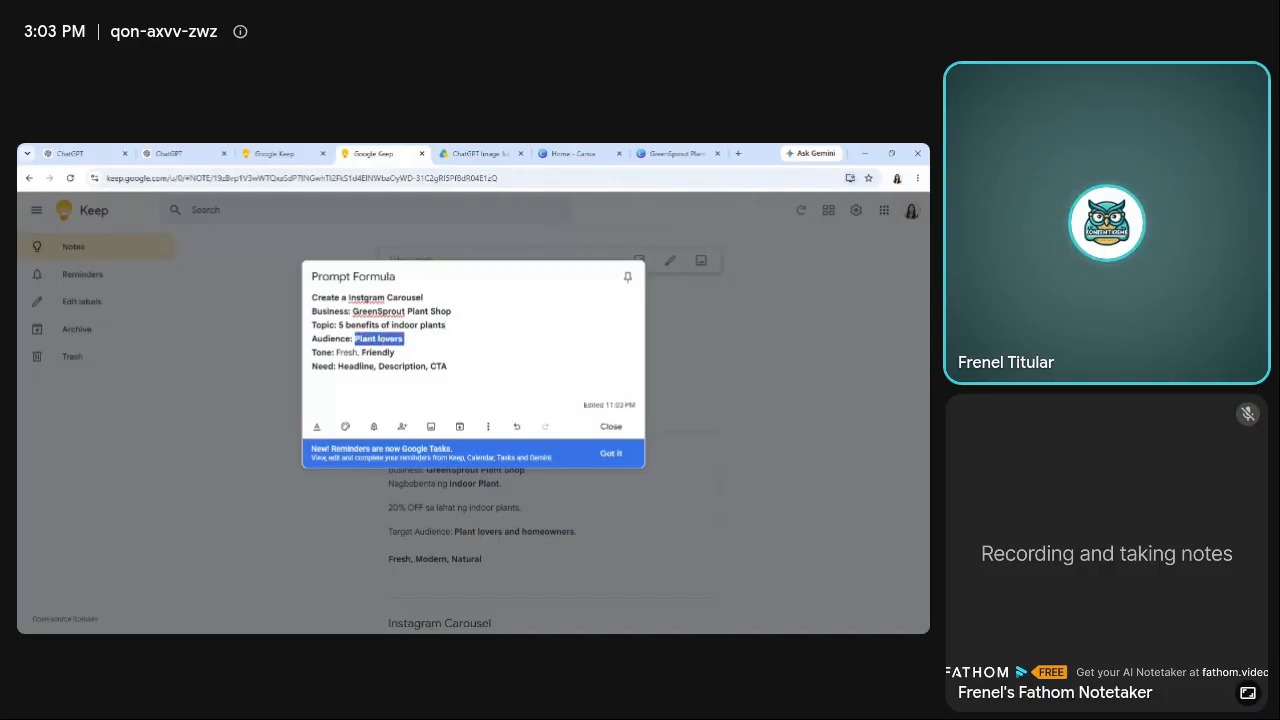
{"action": "type", "text": "eginner"}
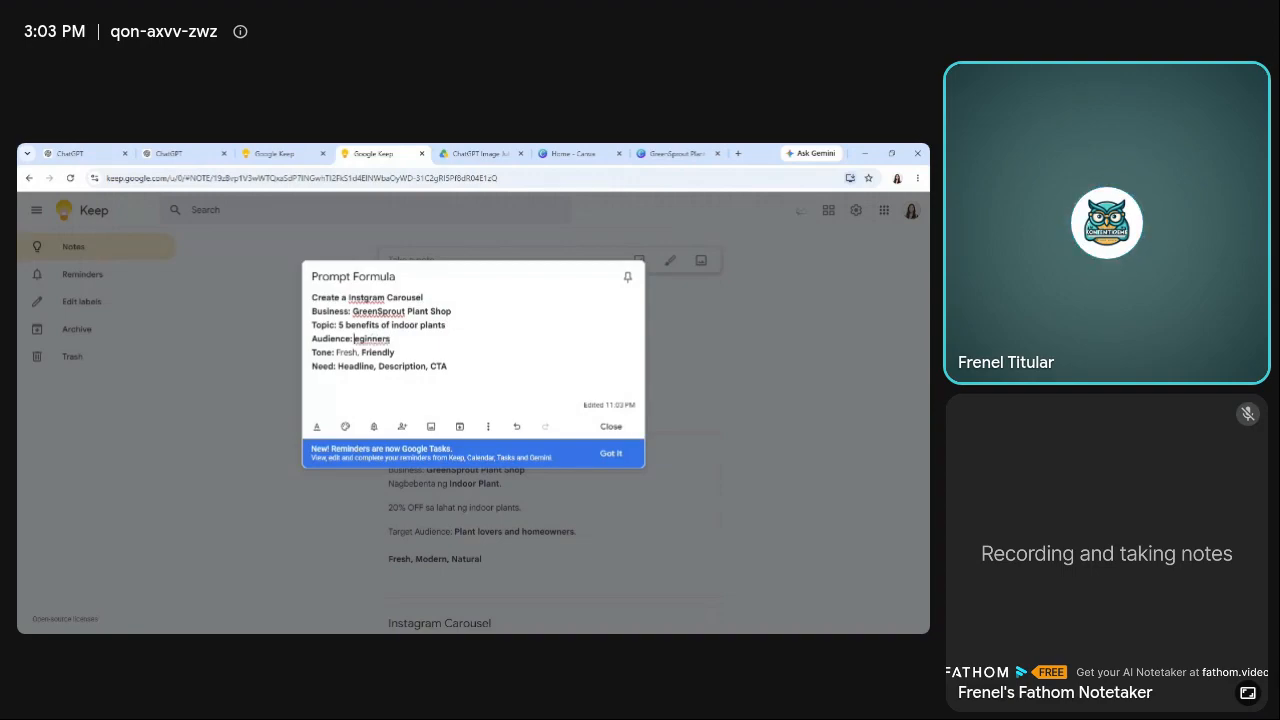
{"action": "type", "text": "b"}
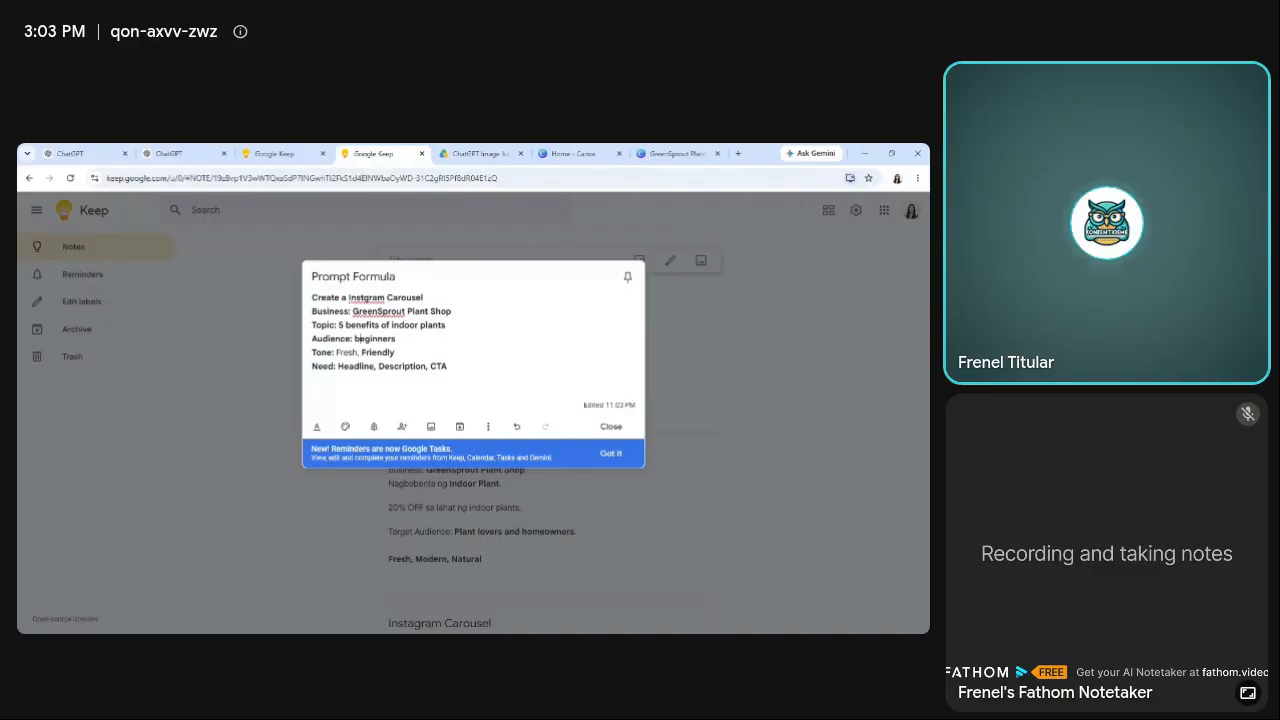
{"action": "left_click_drag", "start_coordinate": [361, 353], "coordinate": [336, 353]}
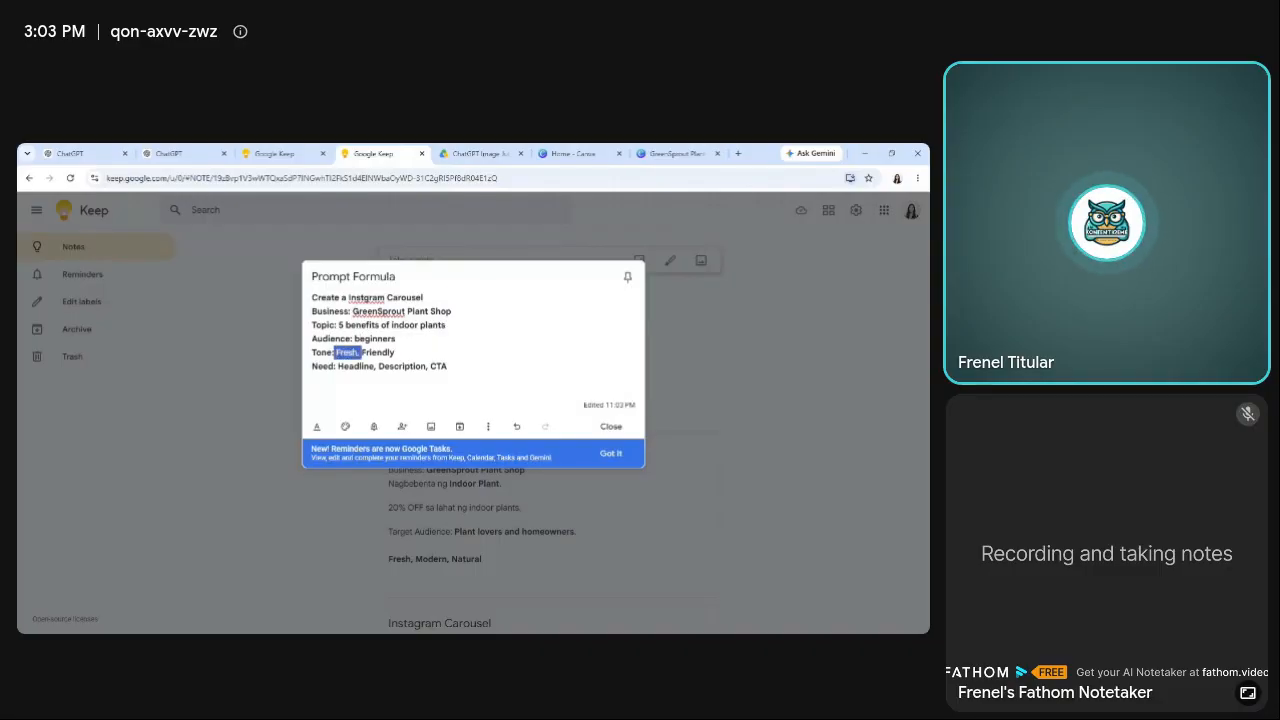
{"action": "key", "text": "BackSpace"}
Rewrite the prompt's Need line as "6 slides, slide title, slide content, CTA".
{"action": "type", "text": "6 s"}
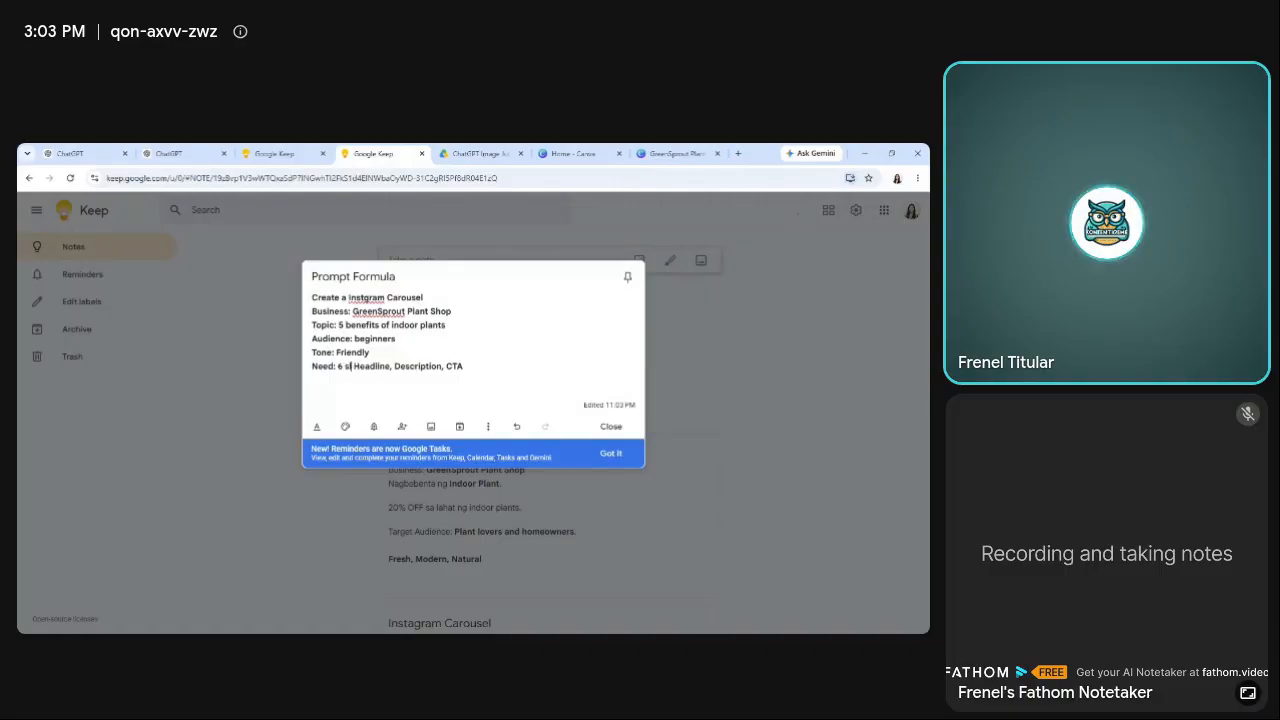
{"action": "type", "text": "lides"}
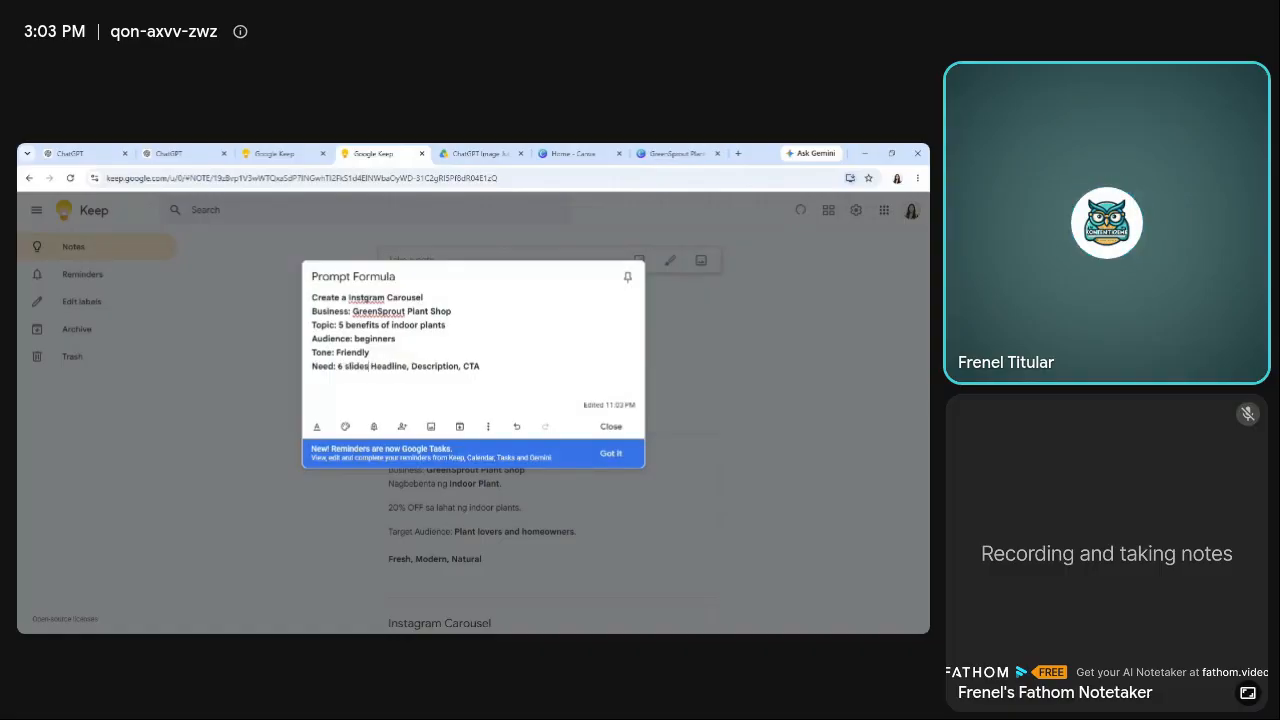
{"action": "left_click_drag", "start_coordinate": [371, 366], "coordinate": [480, 366]}
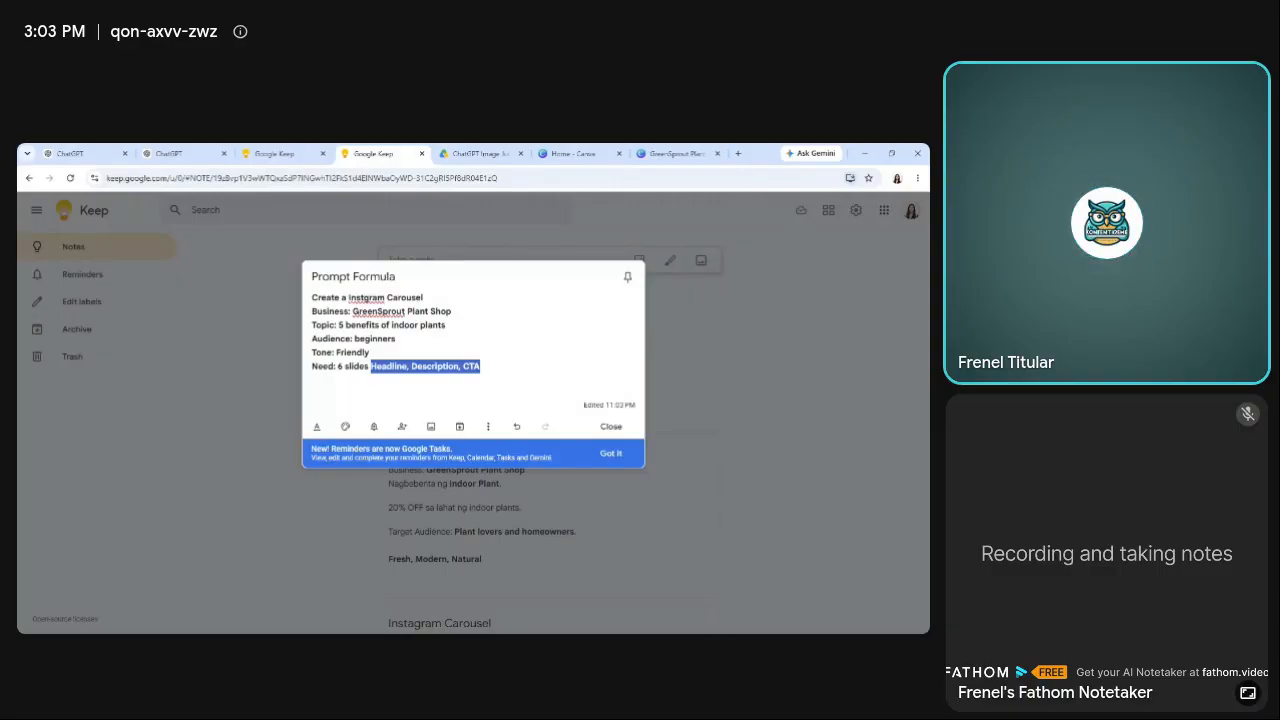
{"action": "key", "text": "BackSpace"}
{"action": "type", "text": ", slide"}
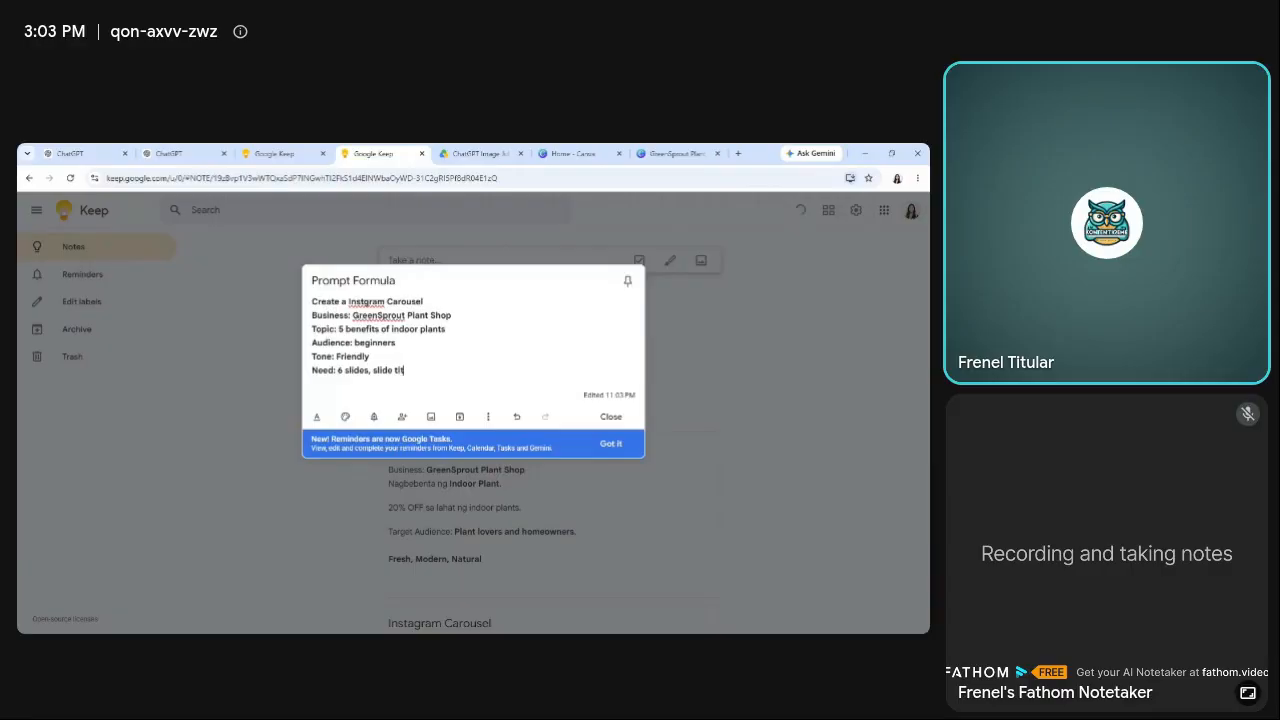
{"action": "type", "text": " title, slide"}
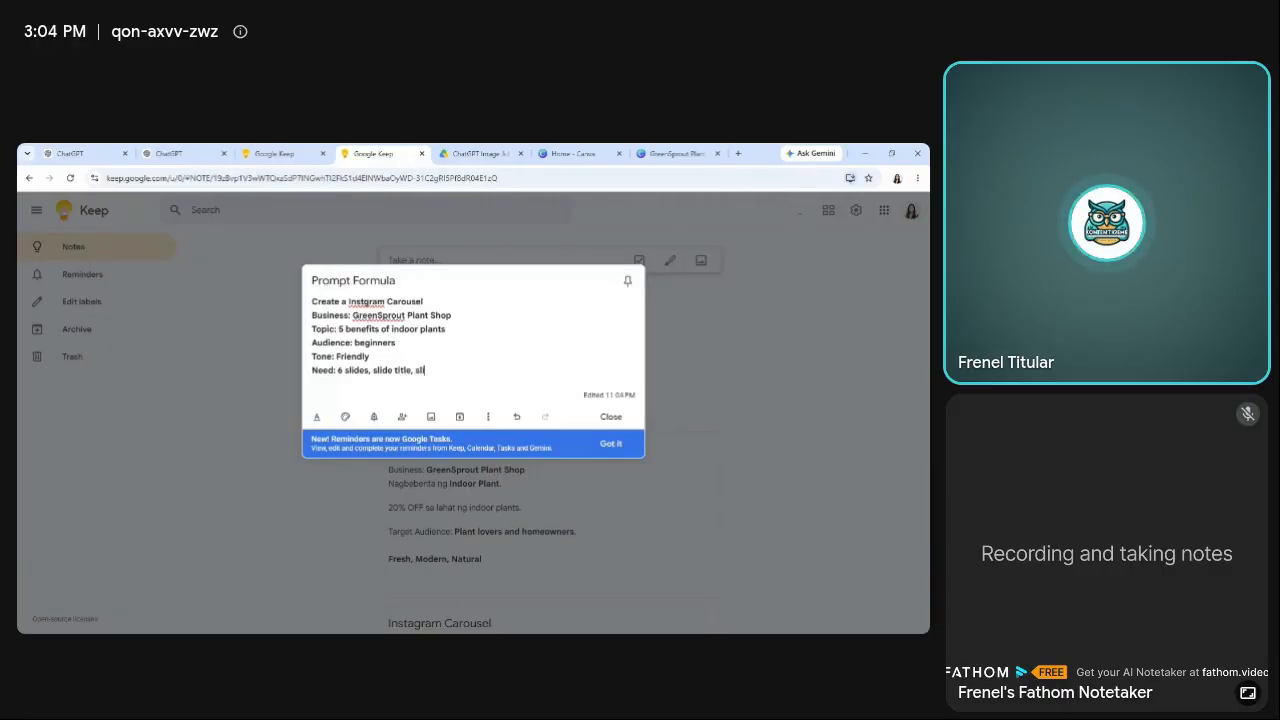
{"action": "type", "text": " conten"}
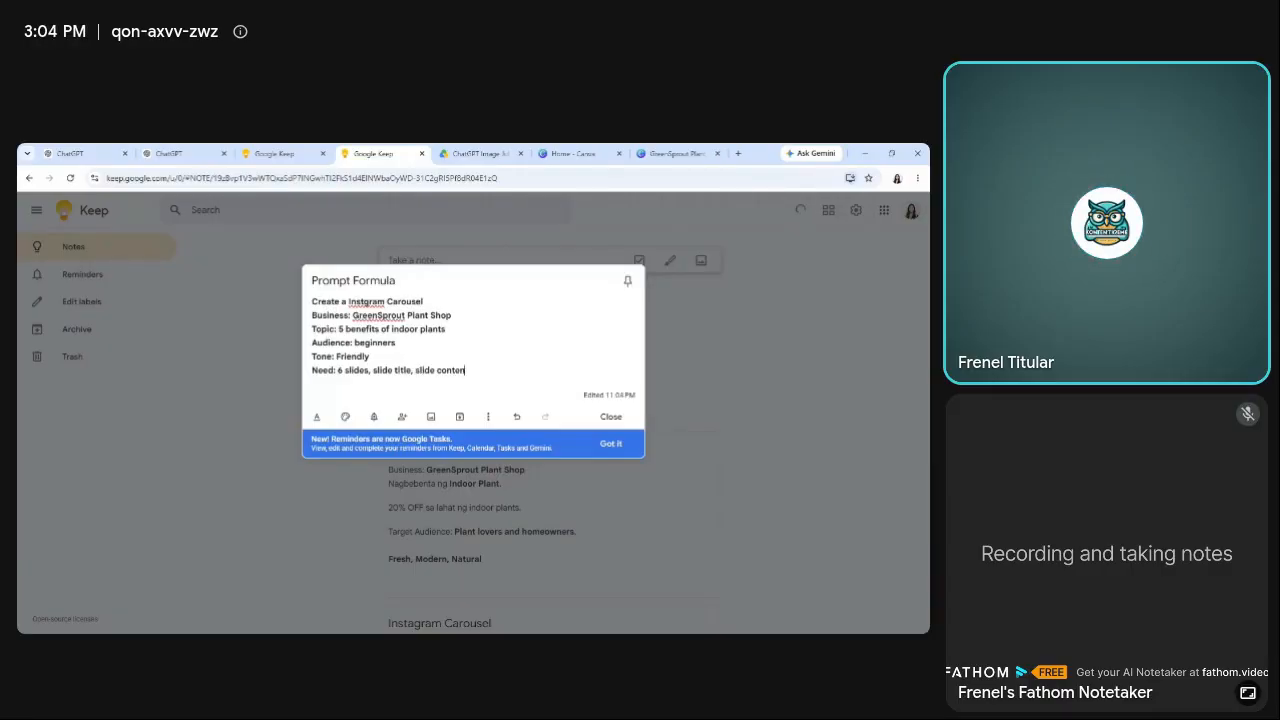
{"action": "type", "text": "t, CTA"}
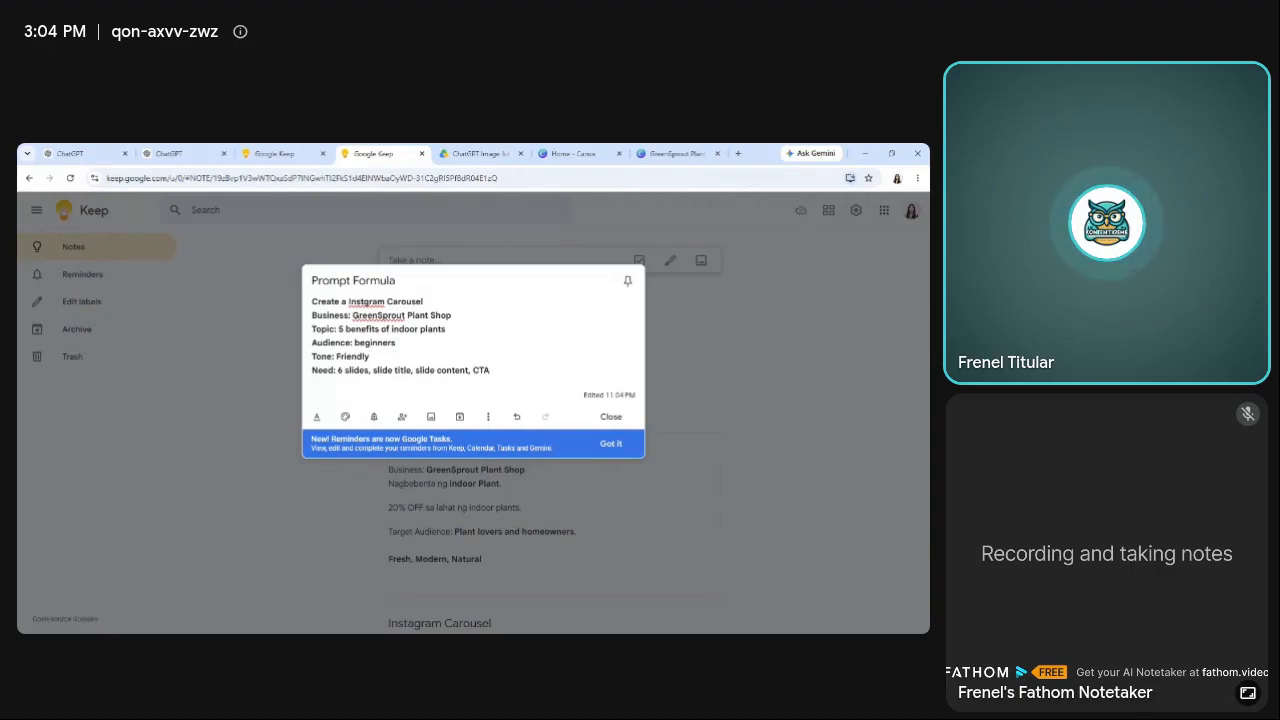
Copy the whole prompt text from the note into the message box of a new ChatGPT chat.
{"action": "left_click", "coordinate": [370, 357]}
{"action": "key", "text": "ctrl+a"}
{"action": "key", "text": "ctrl+c"}
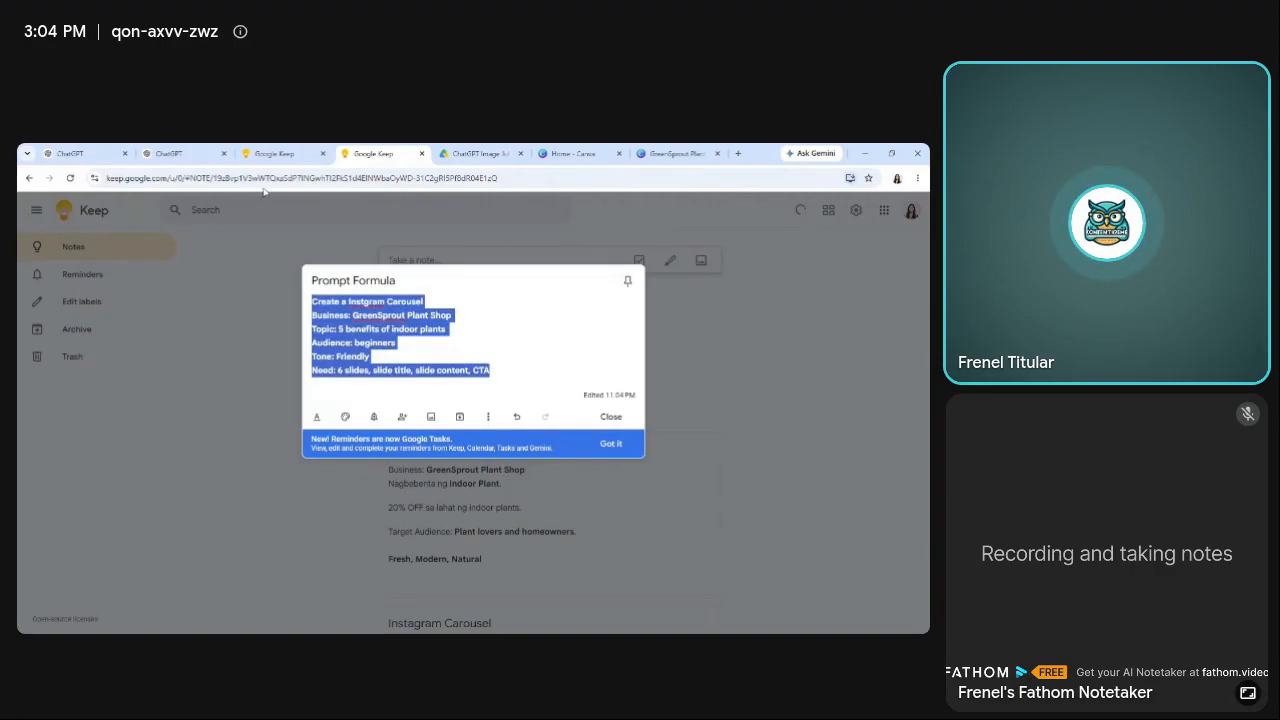
{"action": "left_click", "coordinate": [70, 153]}
{"action": "key", "text": "ctrl+v"}
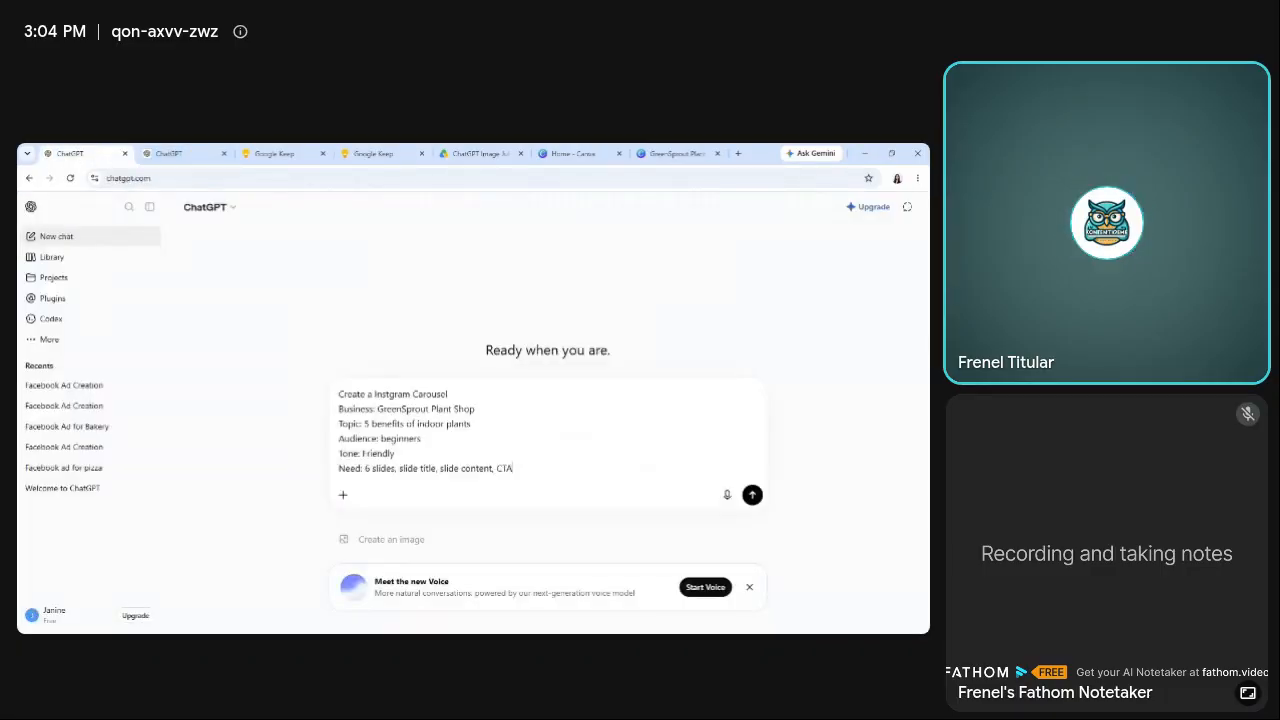
Go back to the Prompt Formula note in Google Keep and check its title and prompt text.
{"action": "left_click", "coordinate": [407, 150]}
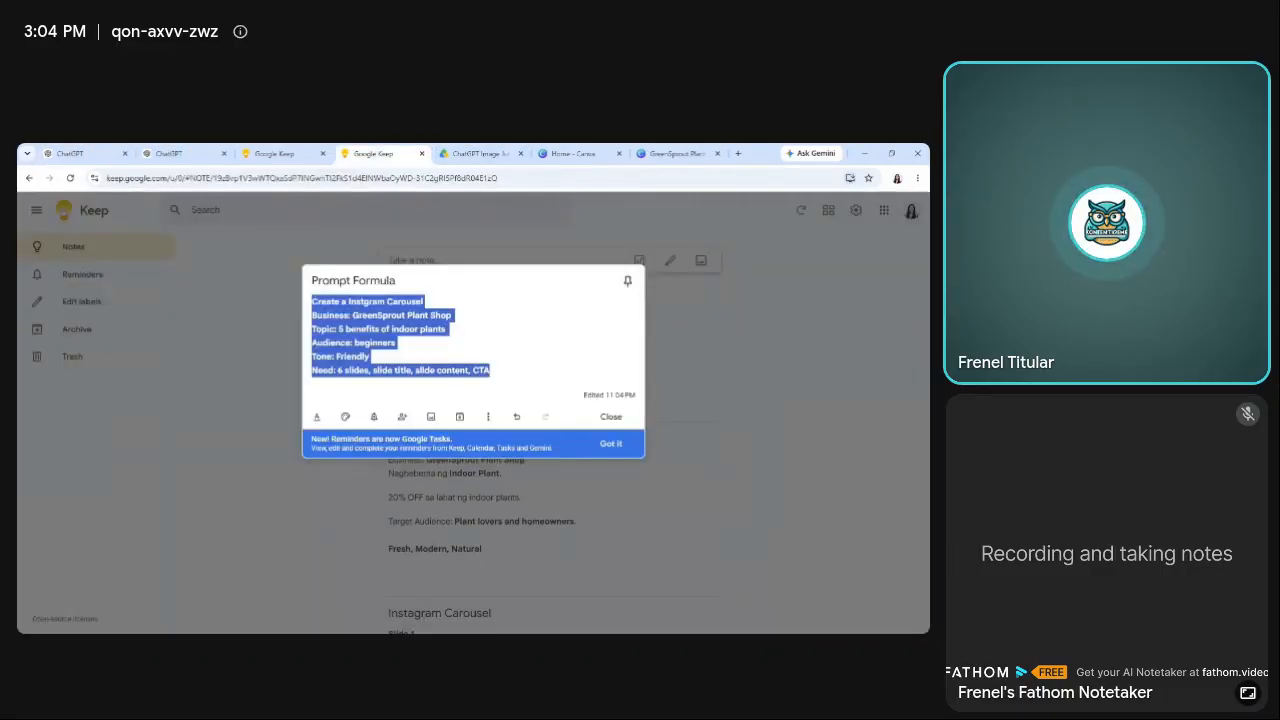
{"action": "left_click", "coordinate": [380, 280]}
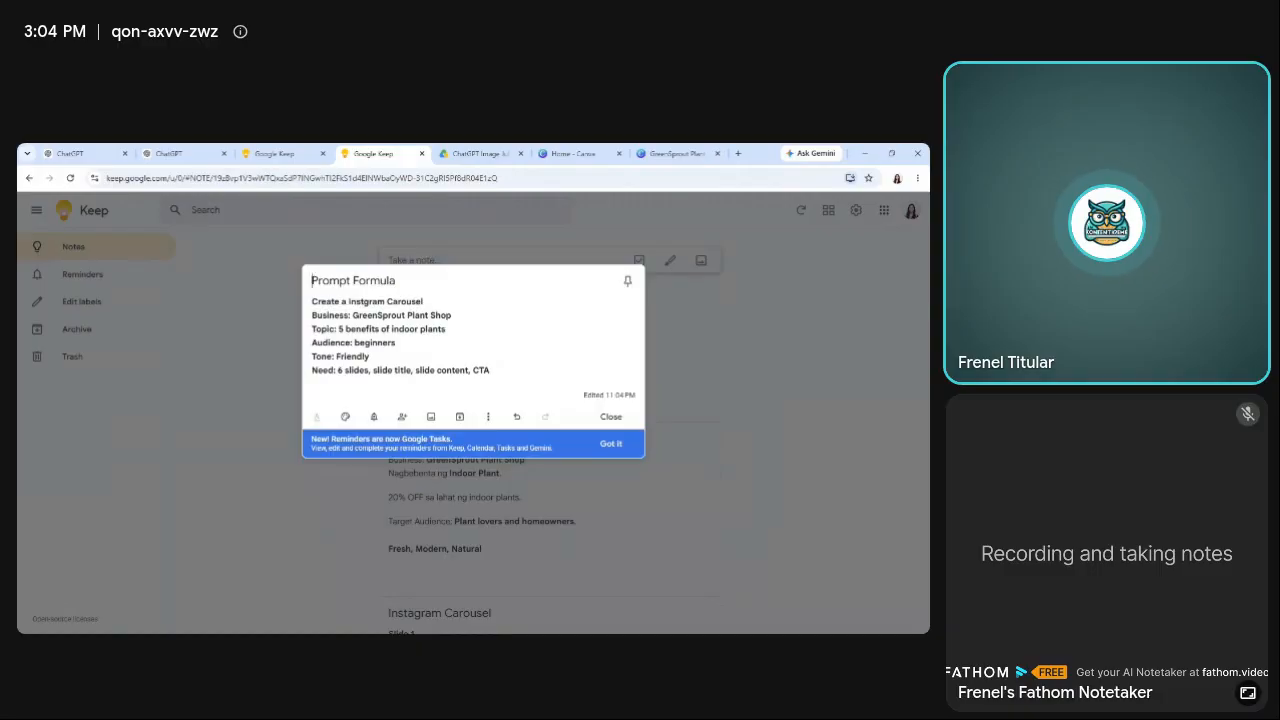
{"action": "left_click_drag", "start_coordinate": [312, 281], "coordinate": [396, 281]}
{"action": "left_click", "coordinate": [404, 329]}
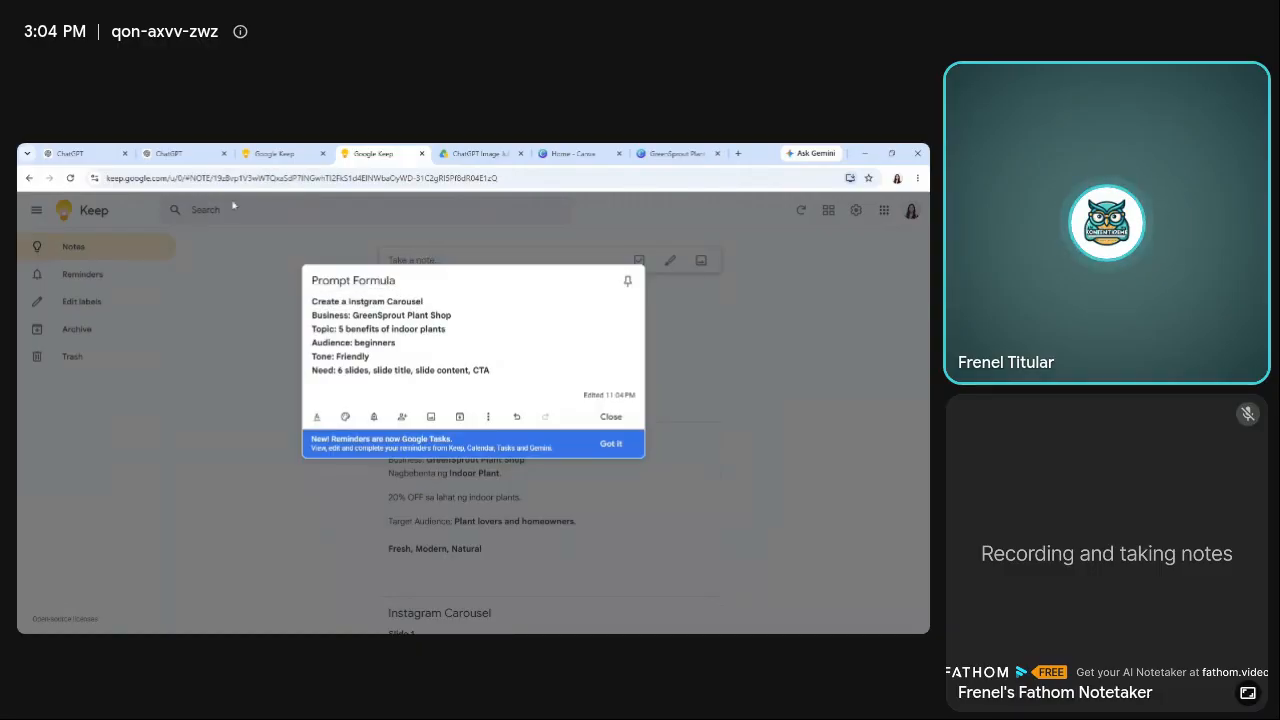
Send the carousel prompt in ChatGPT and review the titles, contents and call to action of the generated slides.
{"action": "left_click", "coordinate": [70, 153]}
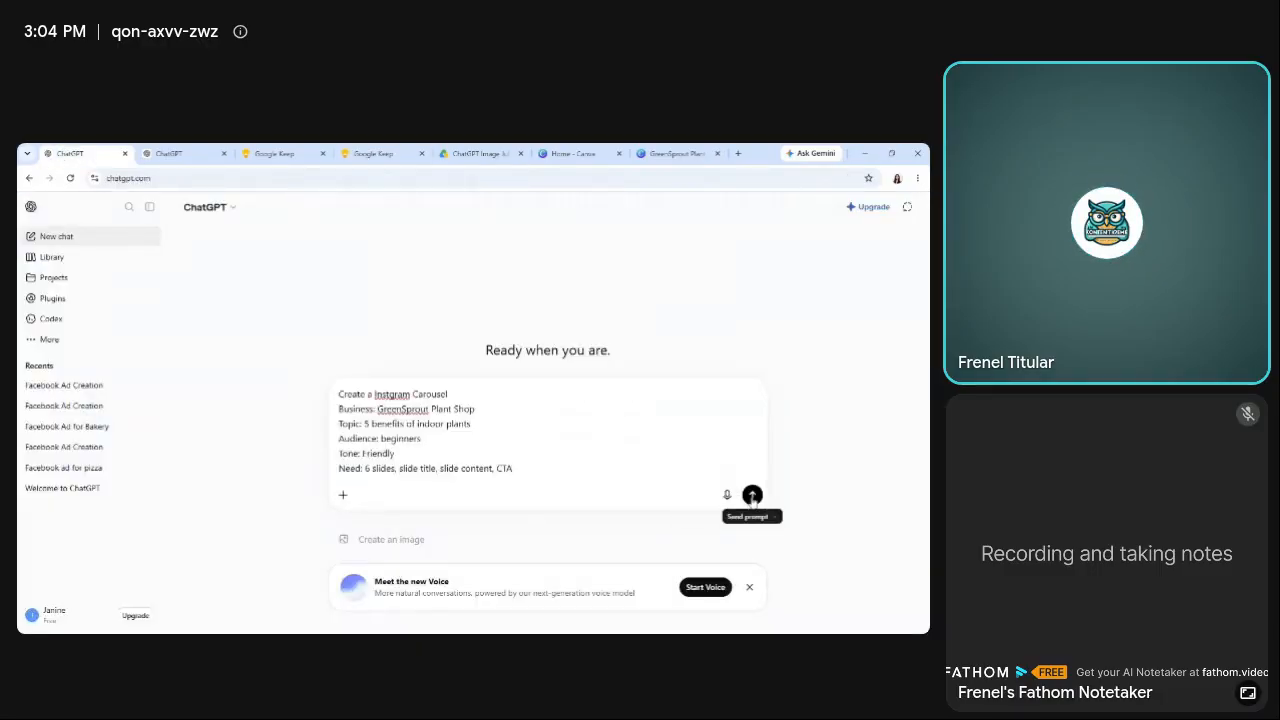
{"action": "left_click", "coordinate": [752, 495]}
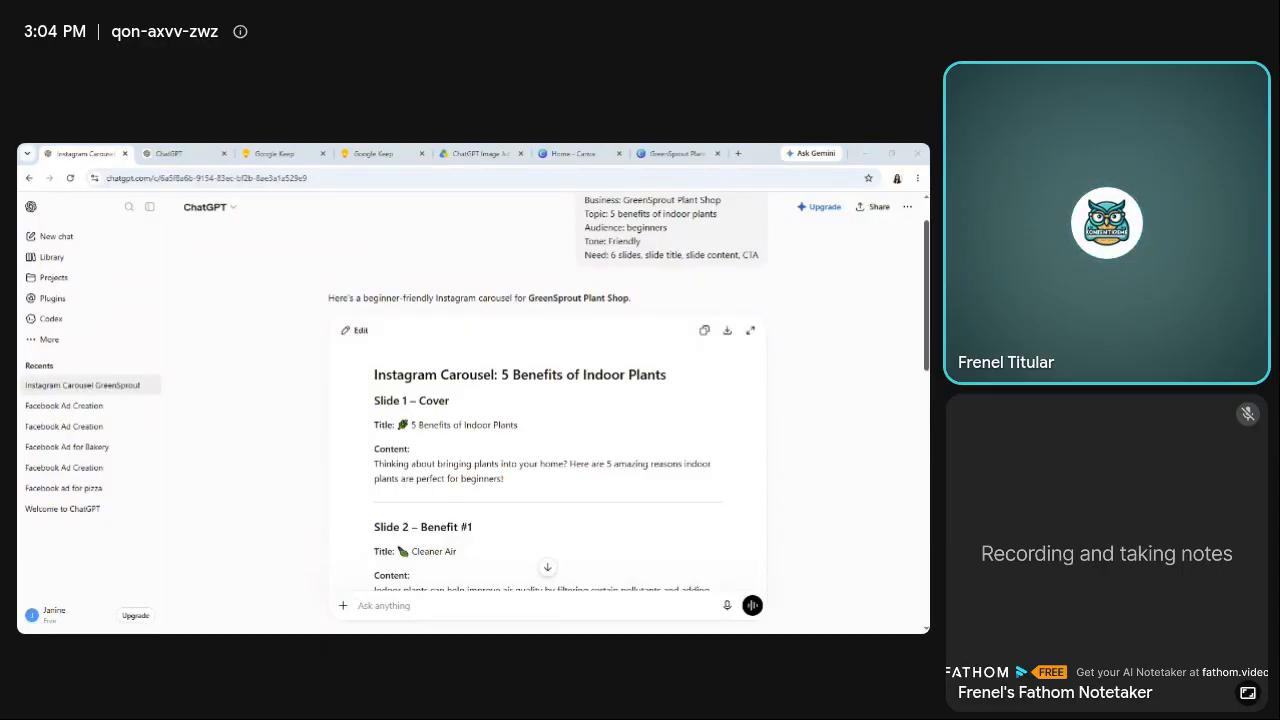
{"action": "scroll", "coordinate": [547, 410], "scroll_direction": "down", "scroll_amount": 2}
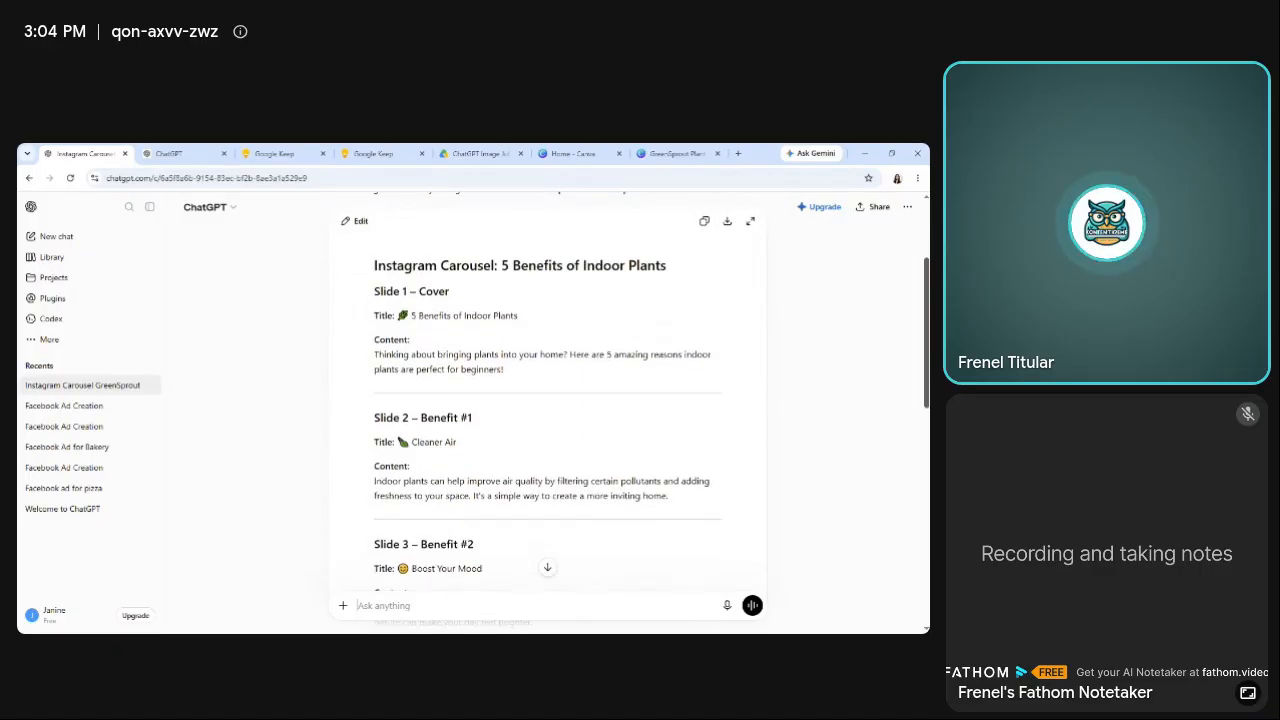
{"action": "scroll", "coordinate": [547, 410], "scroll_direction": "down", "scroll_amount": 1}
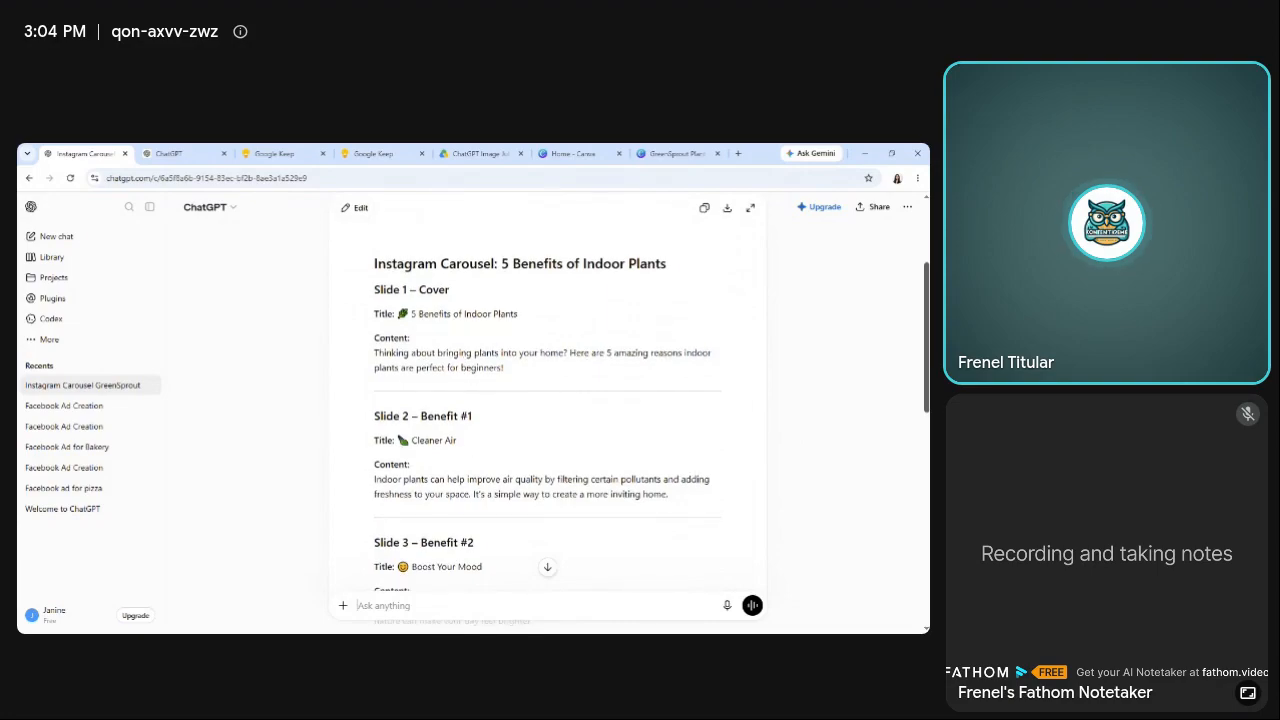
{"action": "scroll", "coordinate": [547, 410], "scroll_direction": "down", "scroll_amount": 6}
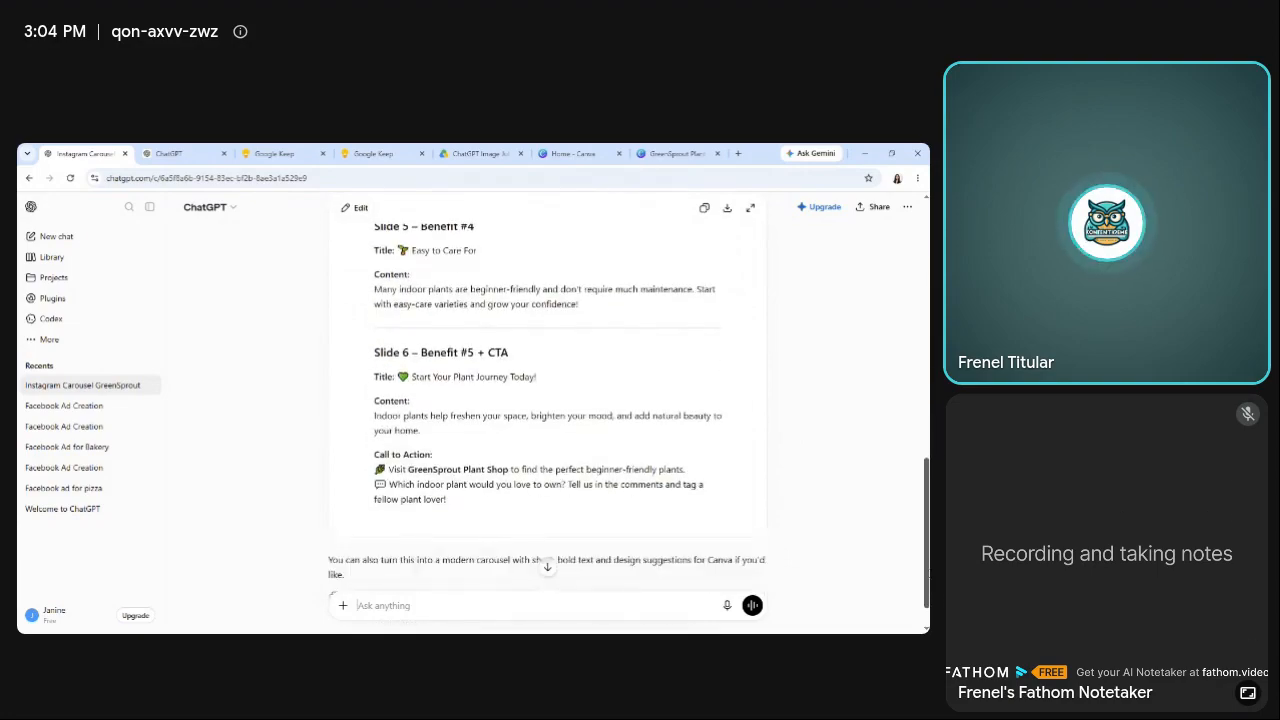
{"action": "scroll", "coordinate": [547, 400], "scroll_direction": "down", "scroll_amount": 1}
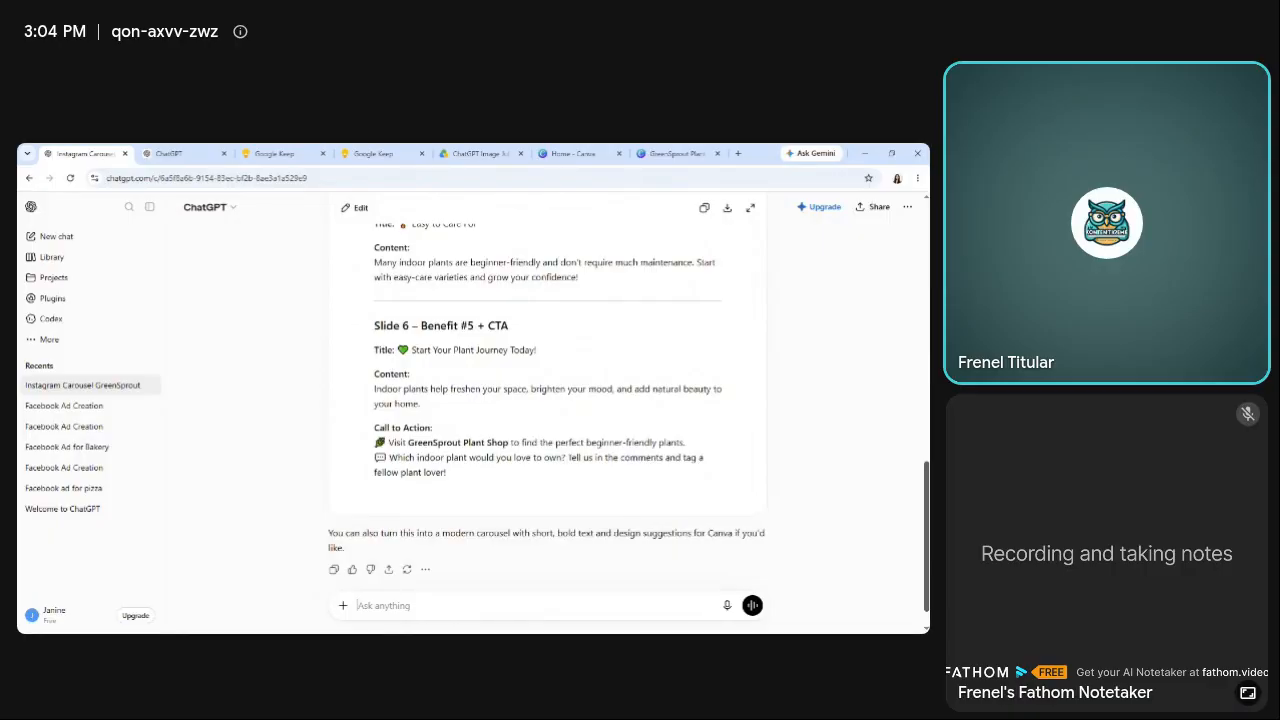
{"action": "scroll", "coordinate": [547, 400], "scroll_direction": "up", "scroll_amount": 2}
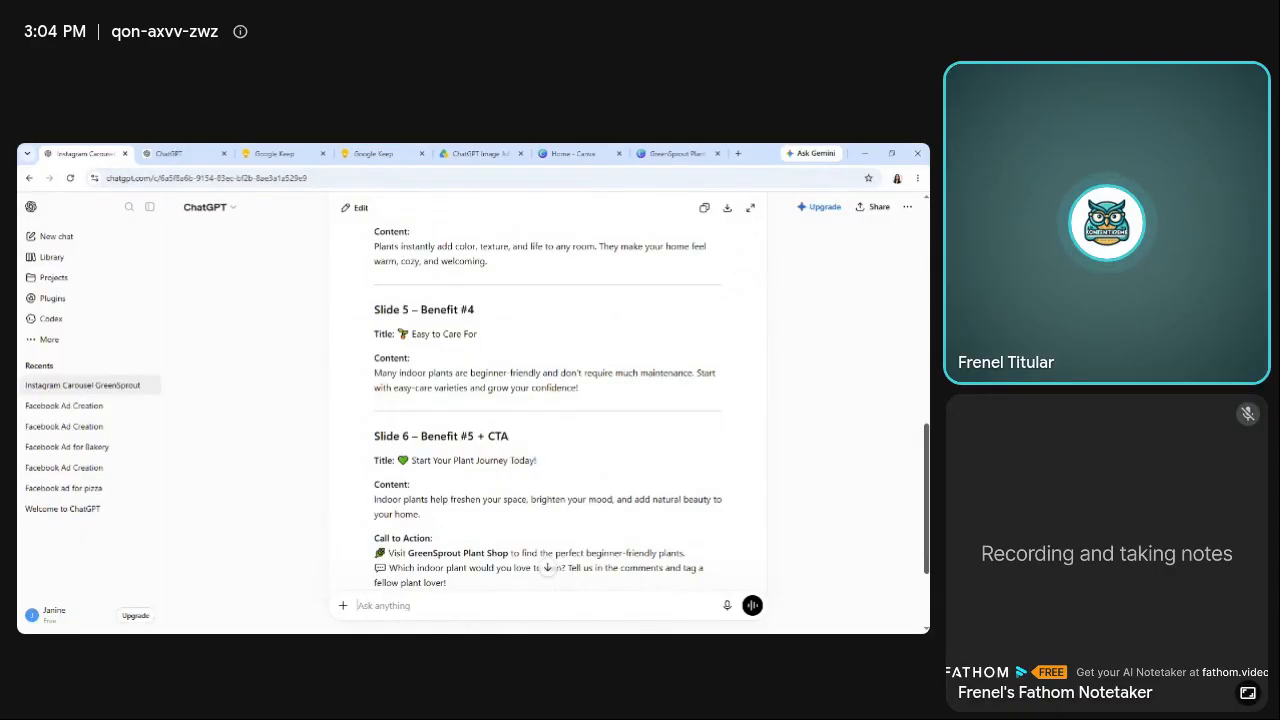
{"action": "scroll", "coordinate": [548, 400], "scroll_direction": "up", "scroll_amount": 3}
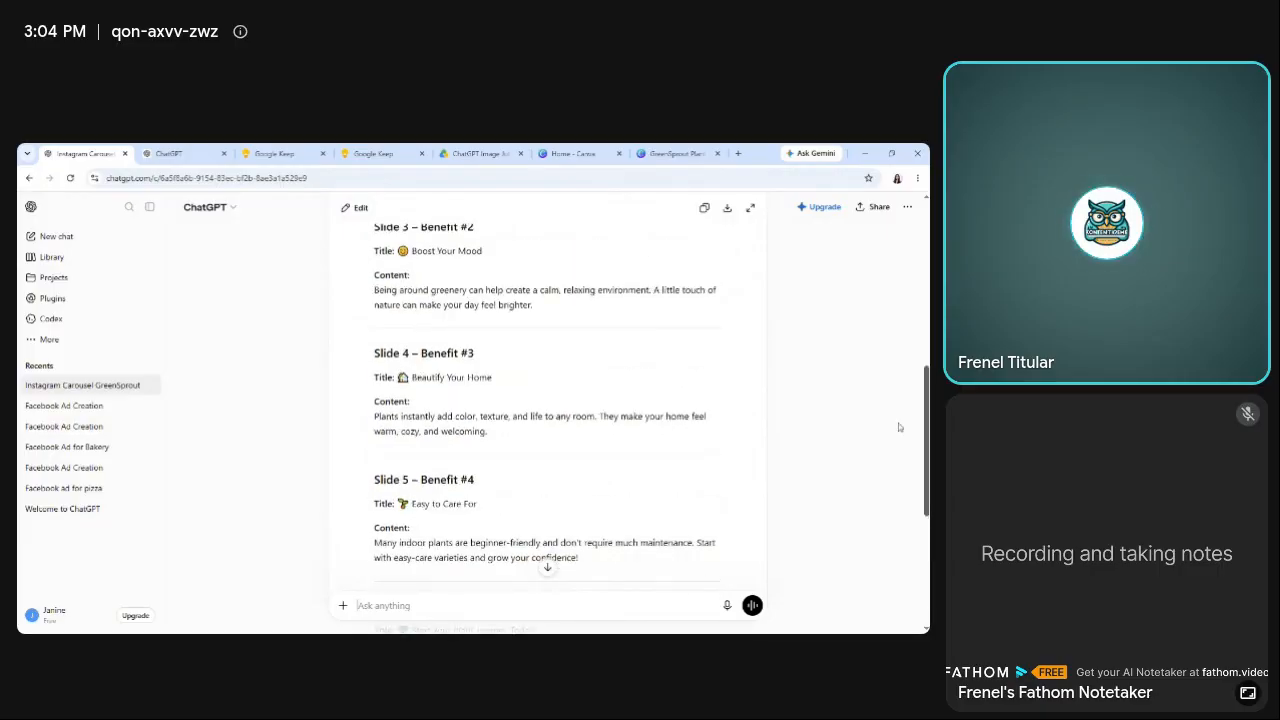
Close the Prompt Formula note in Google Keep and copy the whole generated carousel text from ChatGPT into a new Keep note.
{"action": "left_click", "coordinate": [345, 150]}
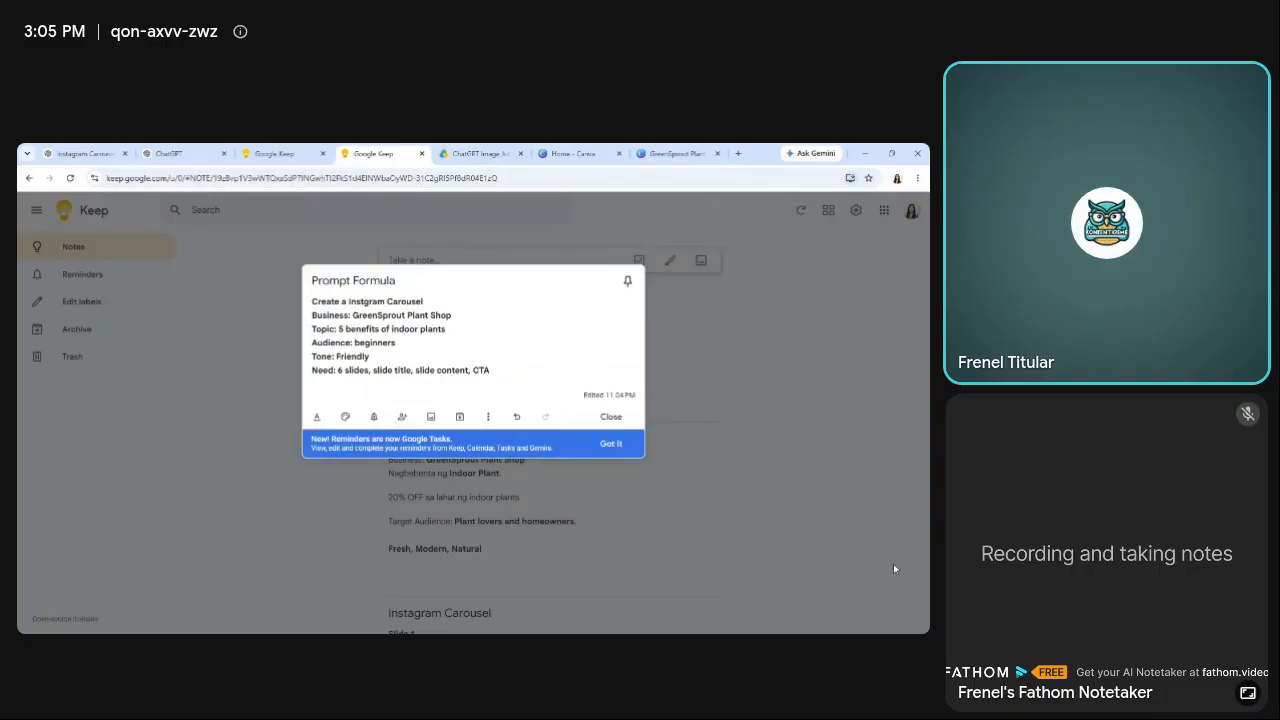
{"action": "left_click", "coordinate": [167, 549]}
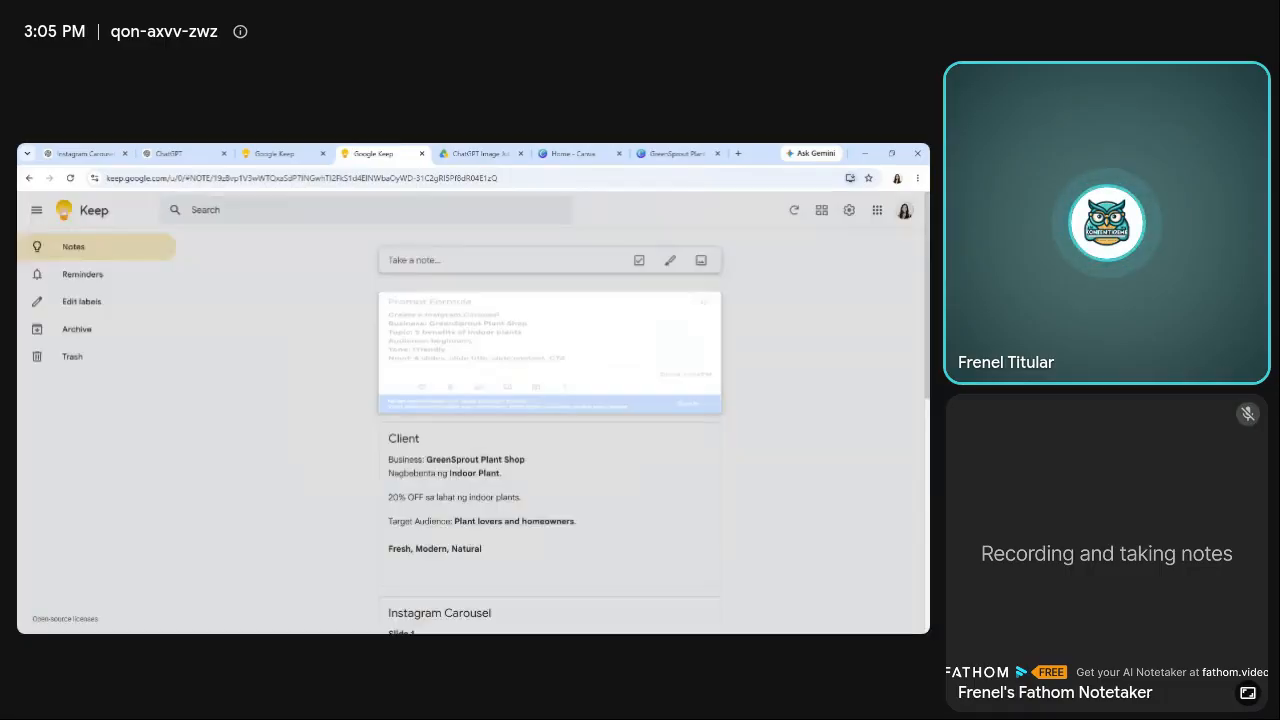
{"action": "left_click", "coordinate": [65, 151]}
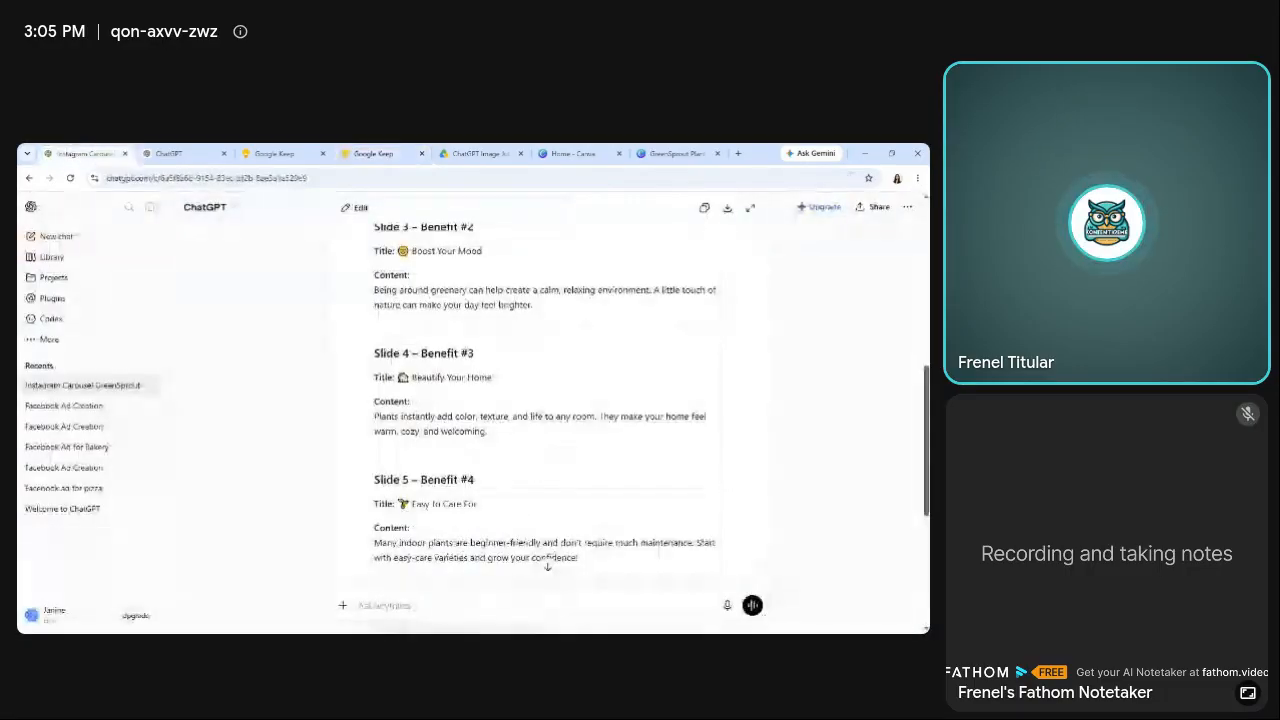
{"action": "scroll", "coordinate": [650, 400], "scroll_direction": "up", "scroll_amount": 5}
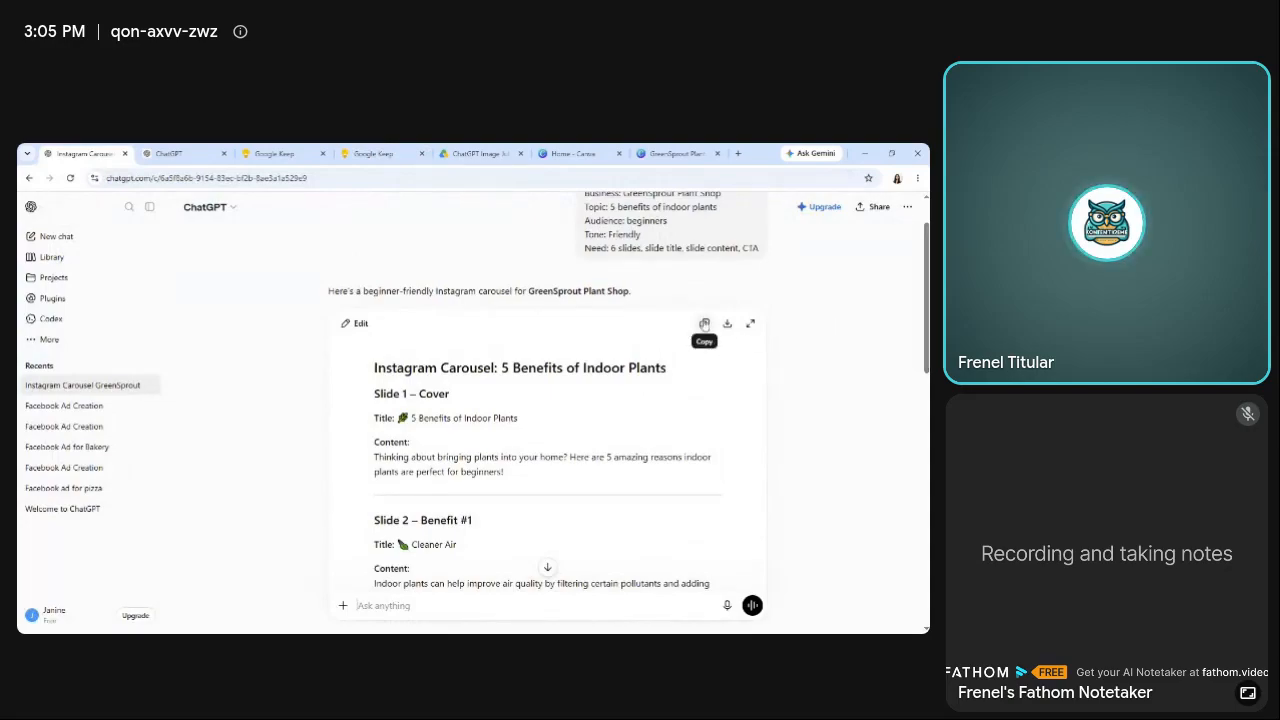
{"action": "left_click", "coordinate": [704, 323]}
{"action": "left_click", "coordinate": [285, 153]}
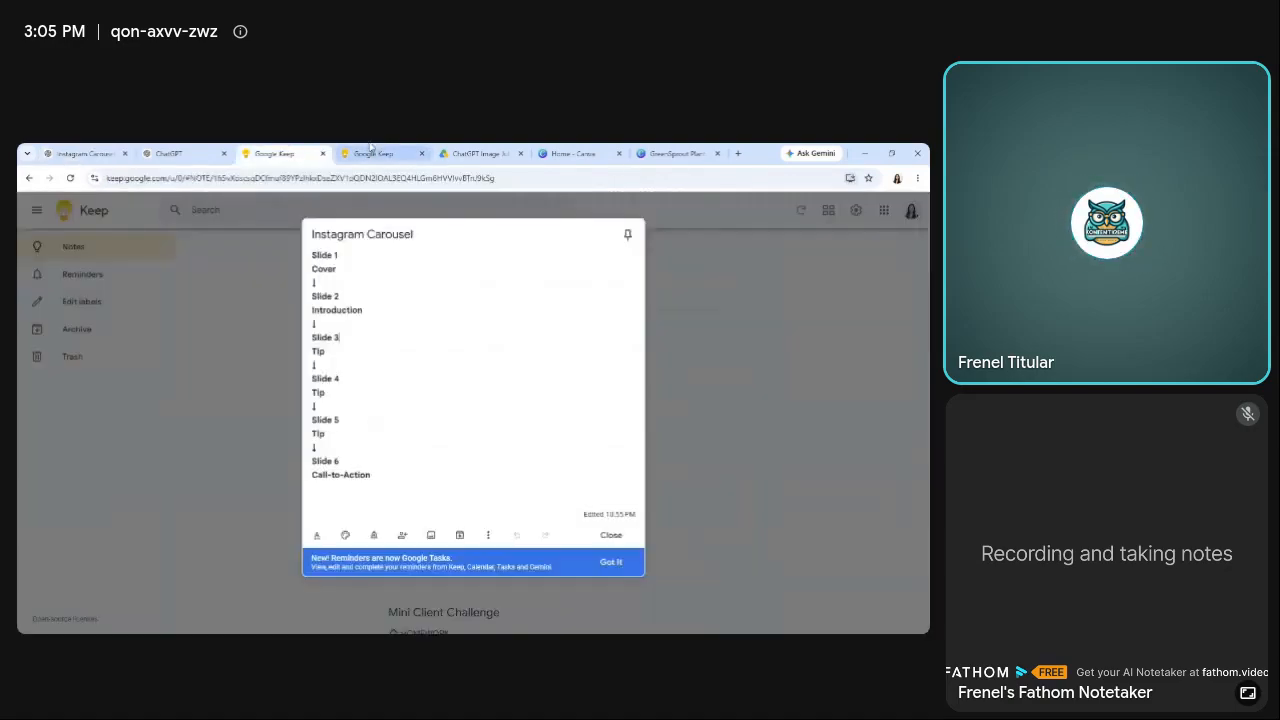
{"action": "left_click", "coordinate": [375, 153]}
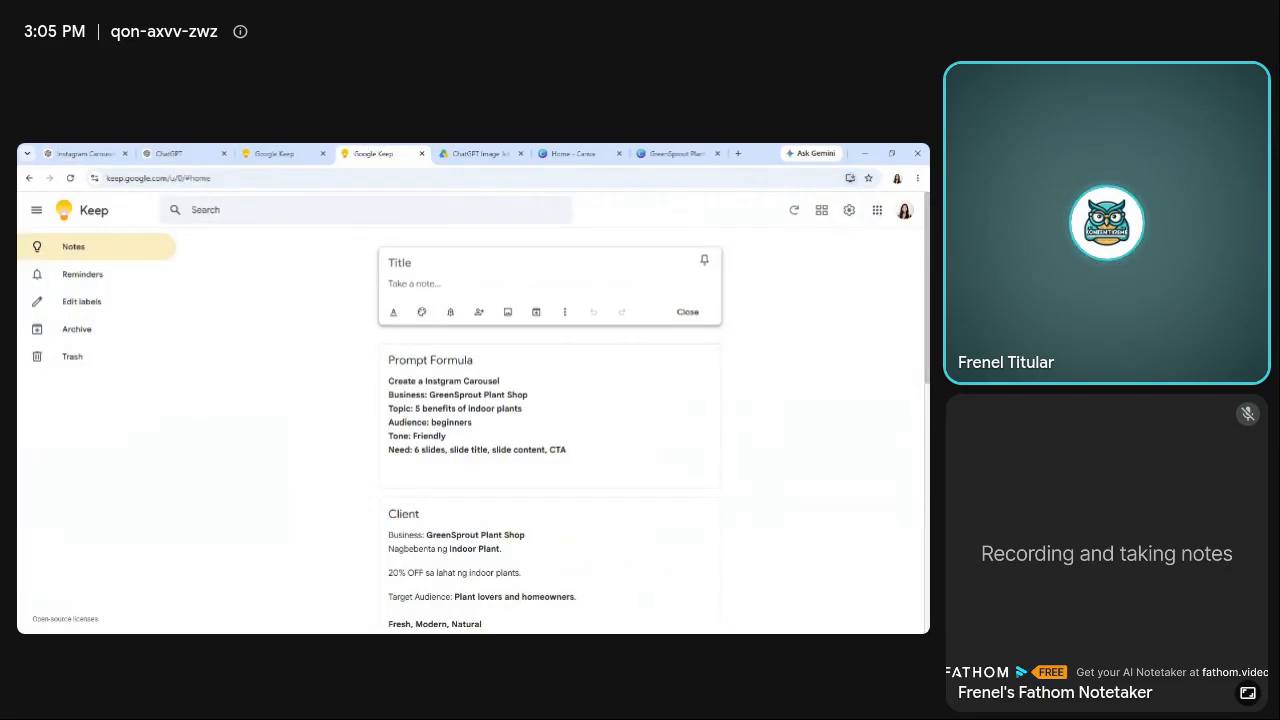
{"action": "key", "text": "ctrl+v"}
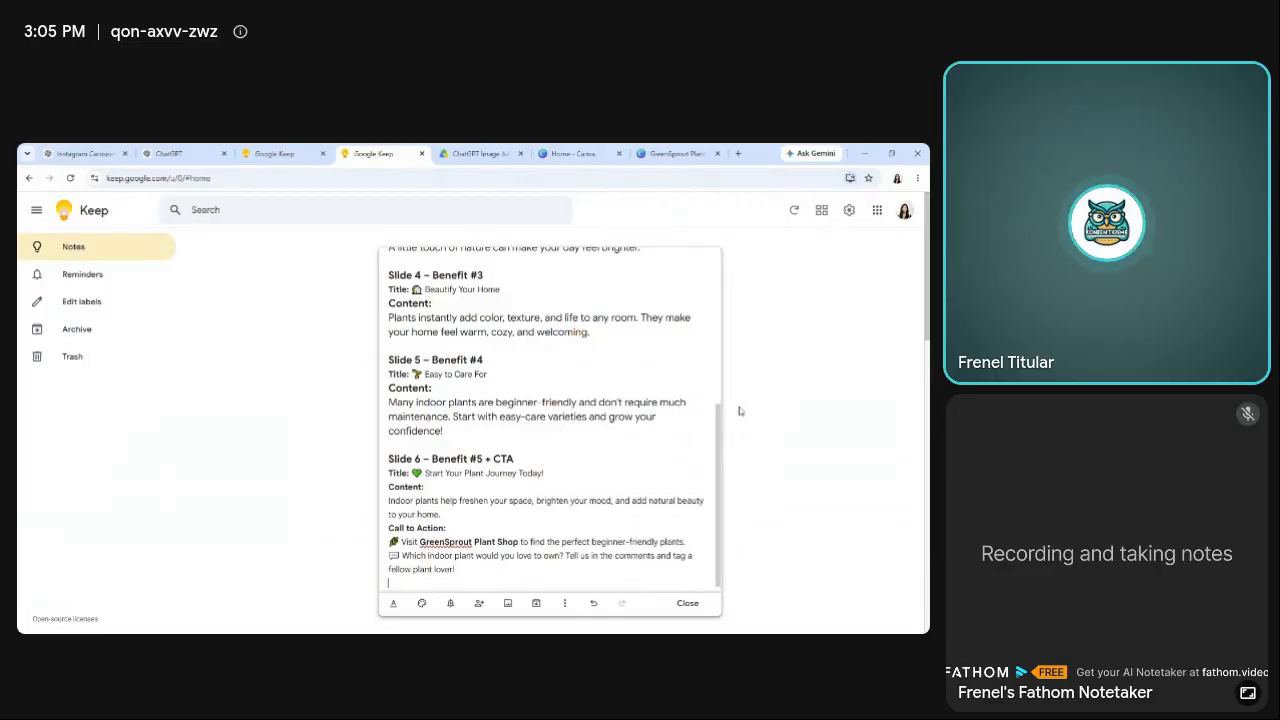
Switch to the Canva home page, close the open GreenSprout Plant Shop design, and search for "instagram post".
{"action": "left_click", "coordinate": [573, 153]}
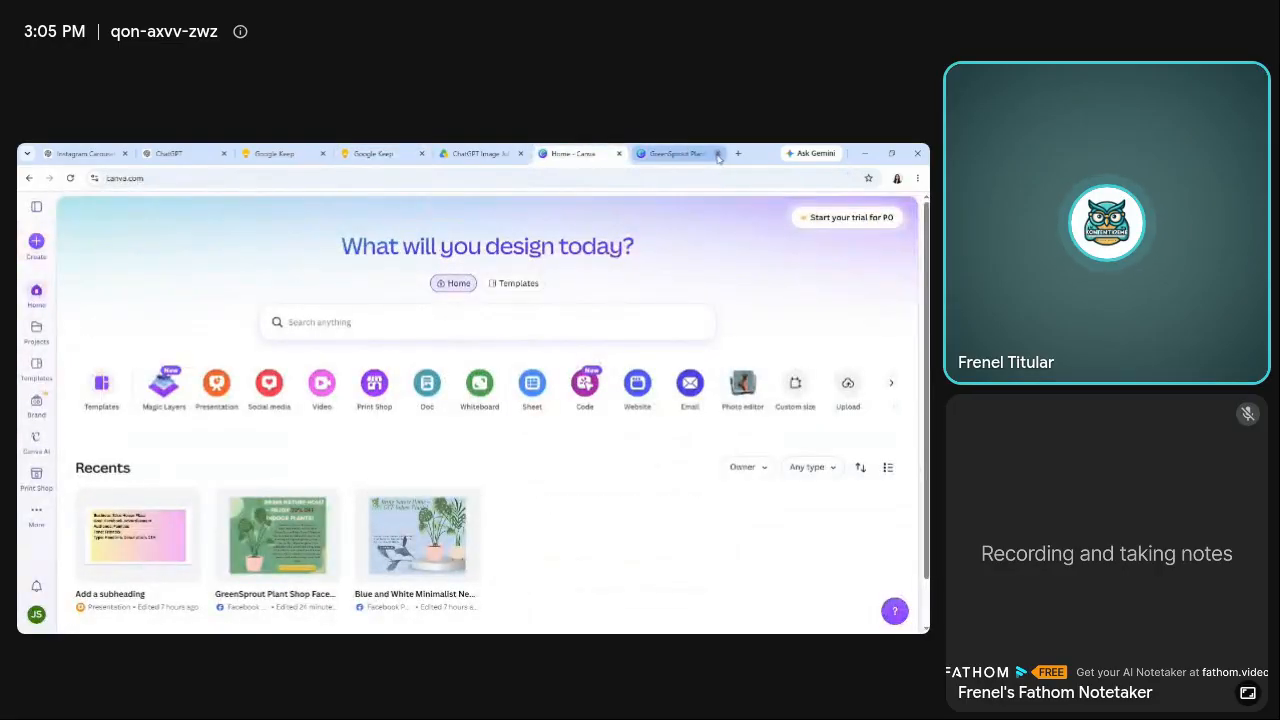
{"action": "left_click", "coordinate": [717, 153]}
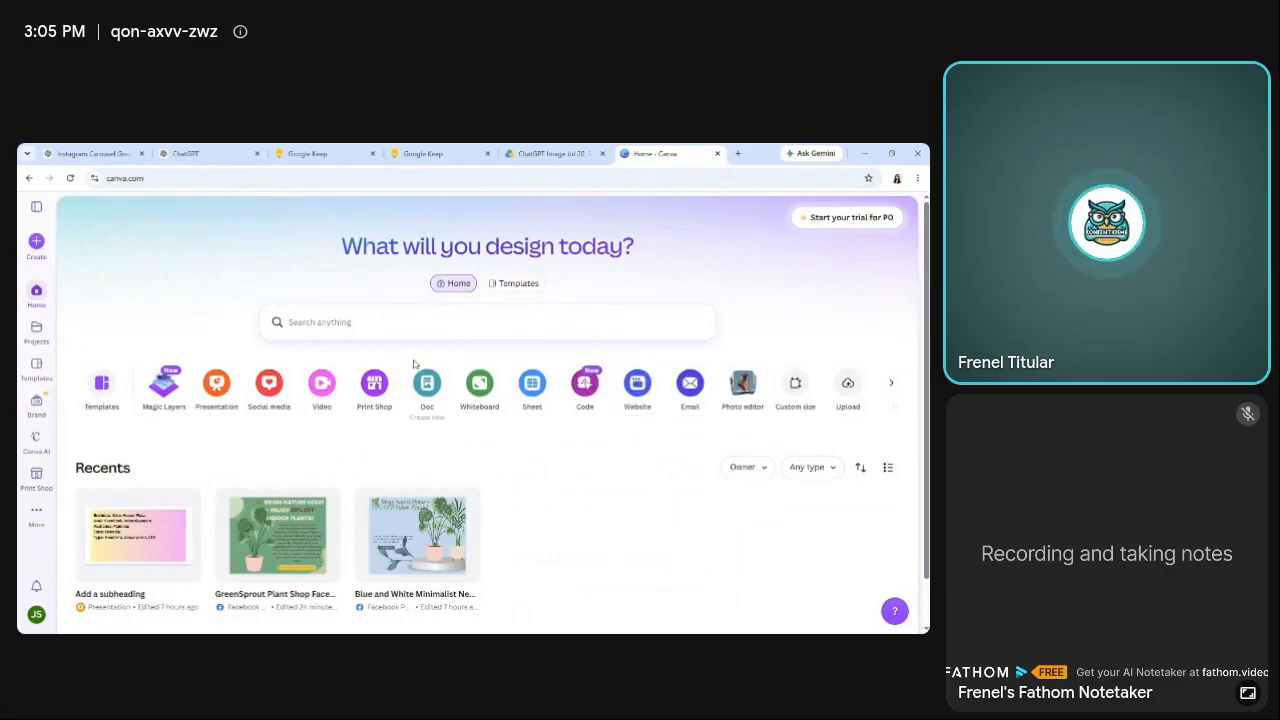
{"action": "left_click", "coordinate": [385, 323]}
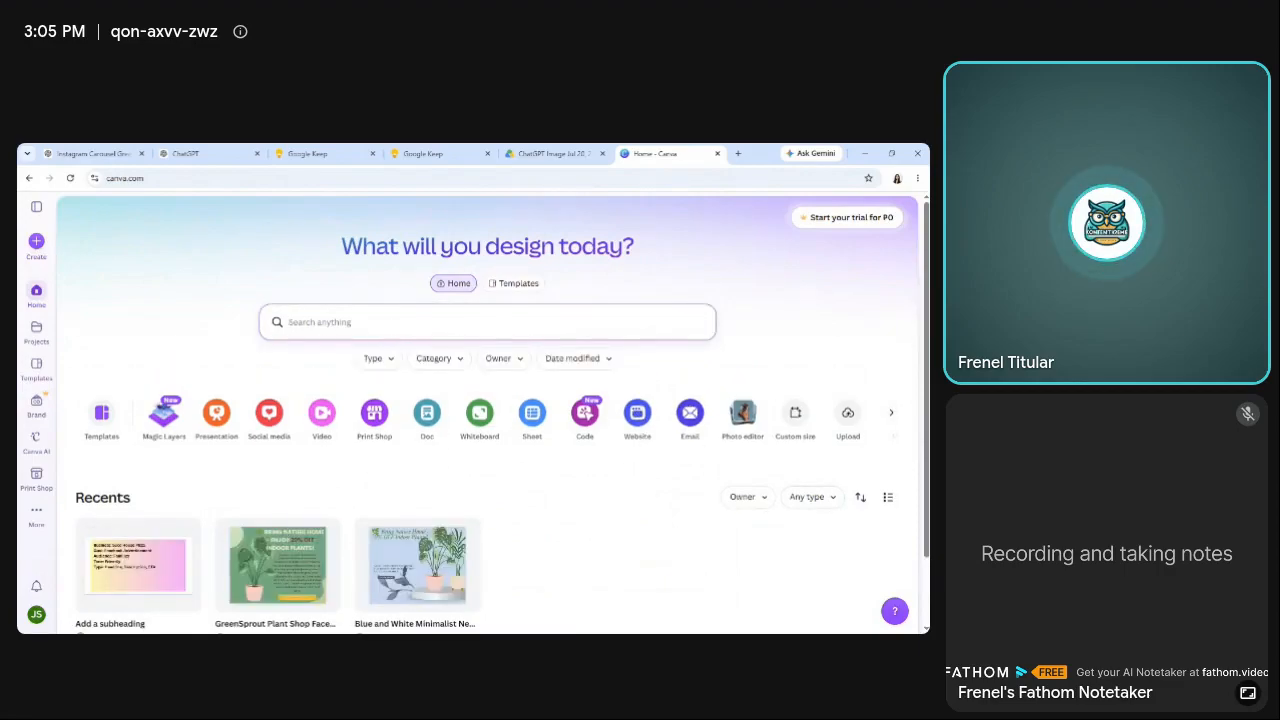
{"action": "type", "text": "instagram post"}
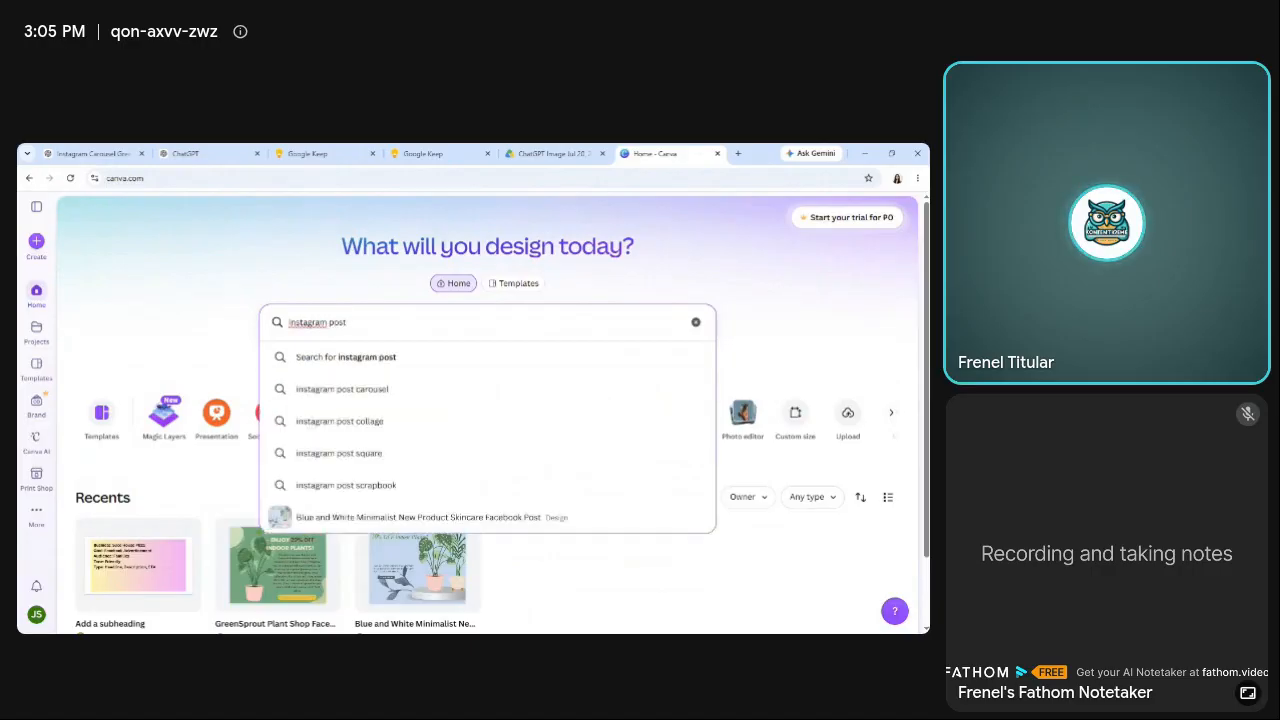
{"action": "left_click", "coordinate": [636, 360]}
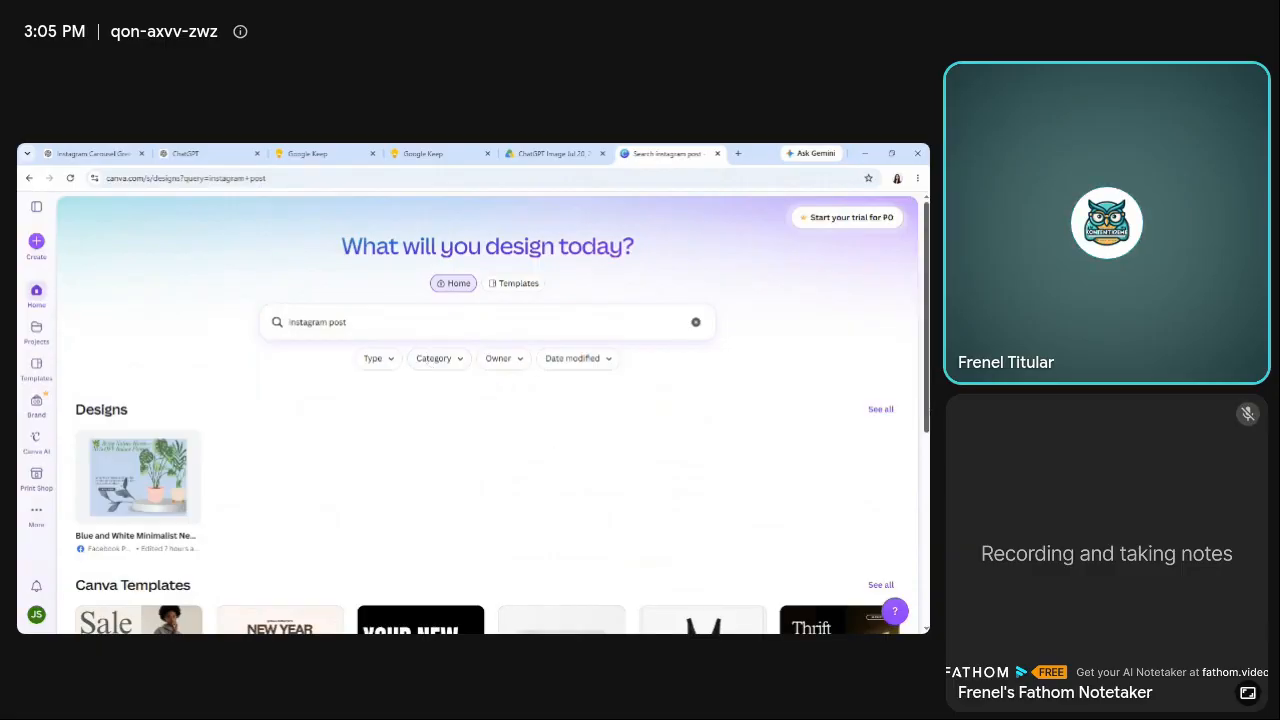
Browse the Canva template results for "instagram post", loading further batches, to look for a suitable design.
{"action": "scroll", "coordinate": [471, 440], "scroll_direction": "down", "scroll_amount": 3}
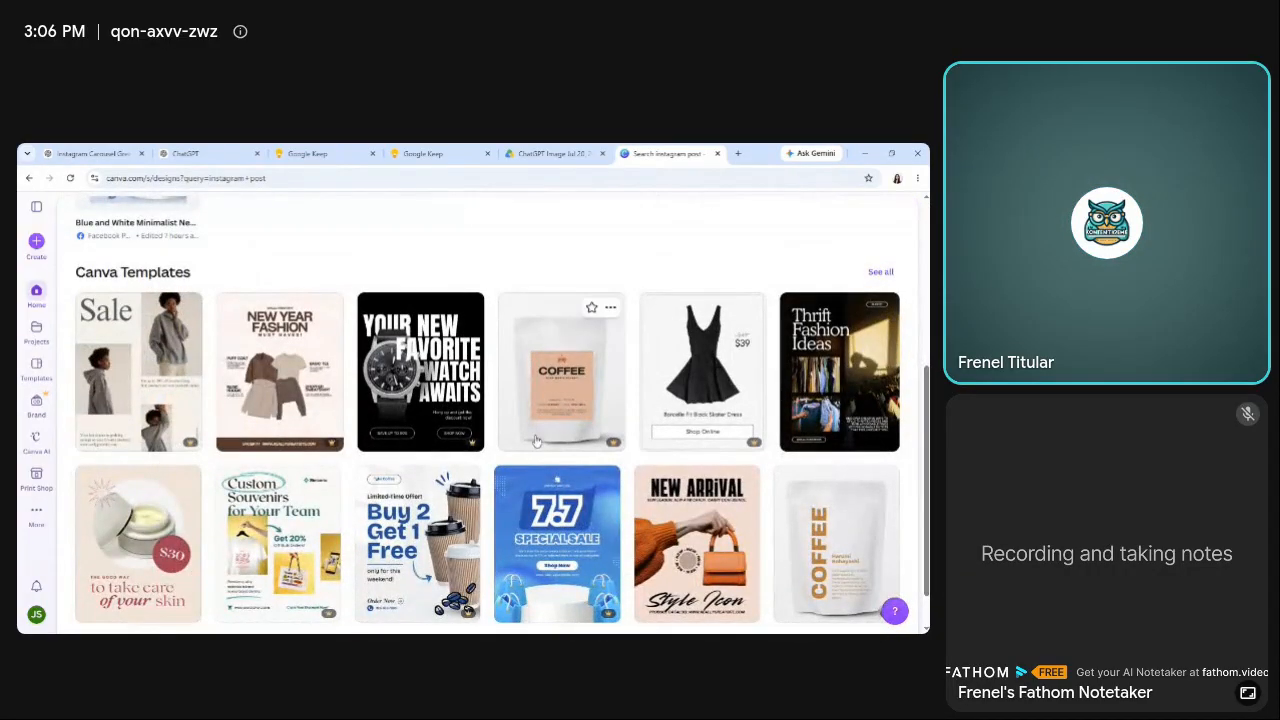
{"action": "scroll", "coordinate": [737, 591], "scroll_direction": "down", "scroll_amount": 1}
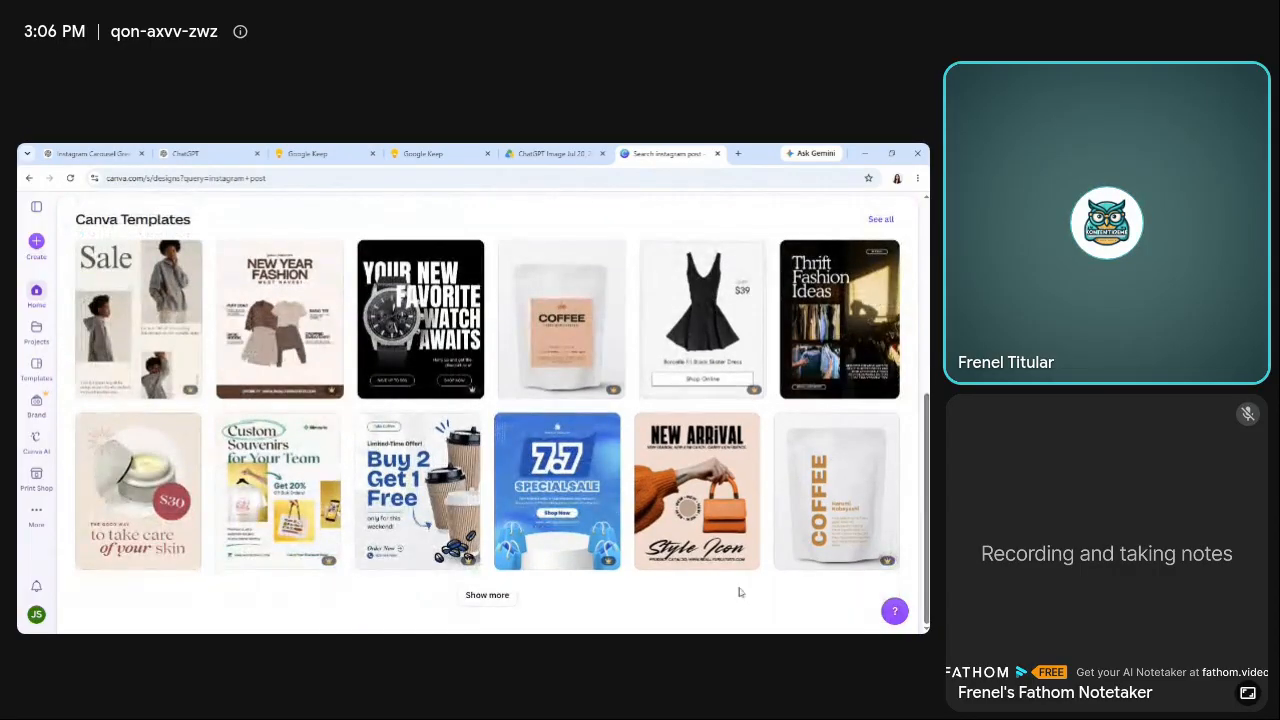
{"action": "left_click", "coordinate": [489, 594]}
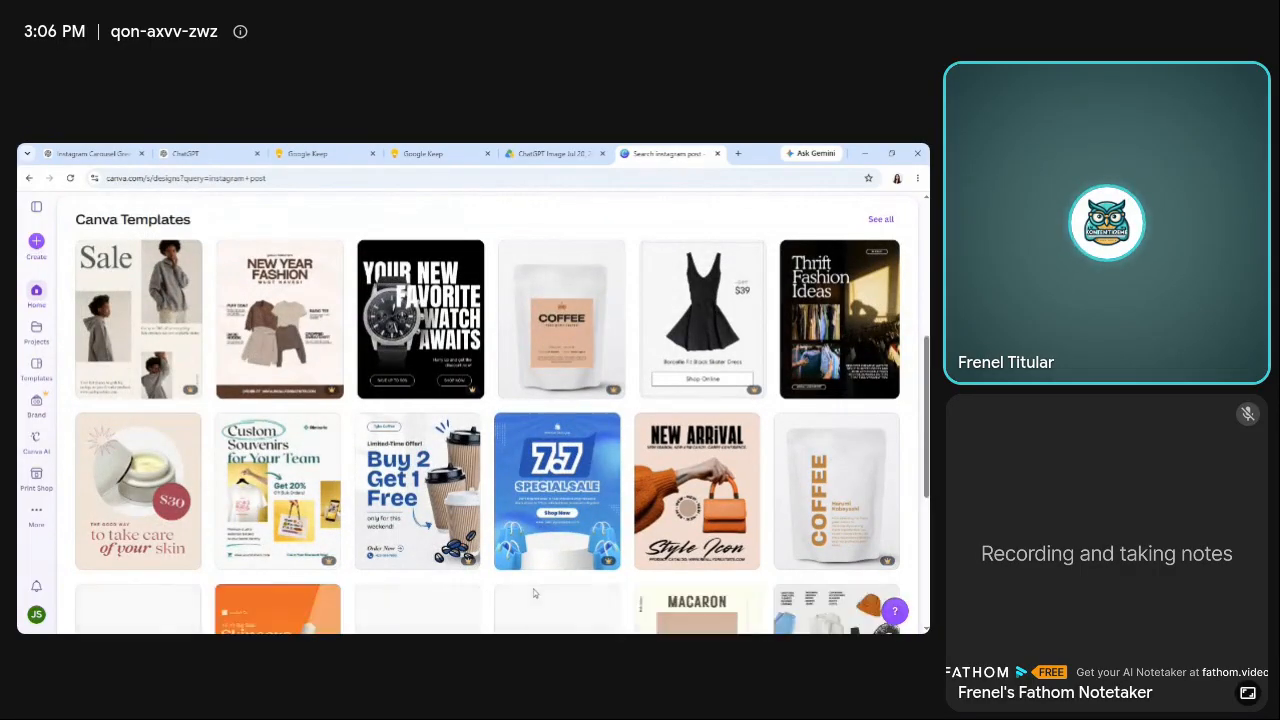
{"action": "scroll", "coordinate": [494, 414], "scroll_direction": "up", "scroll_amount": 7}
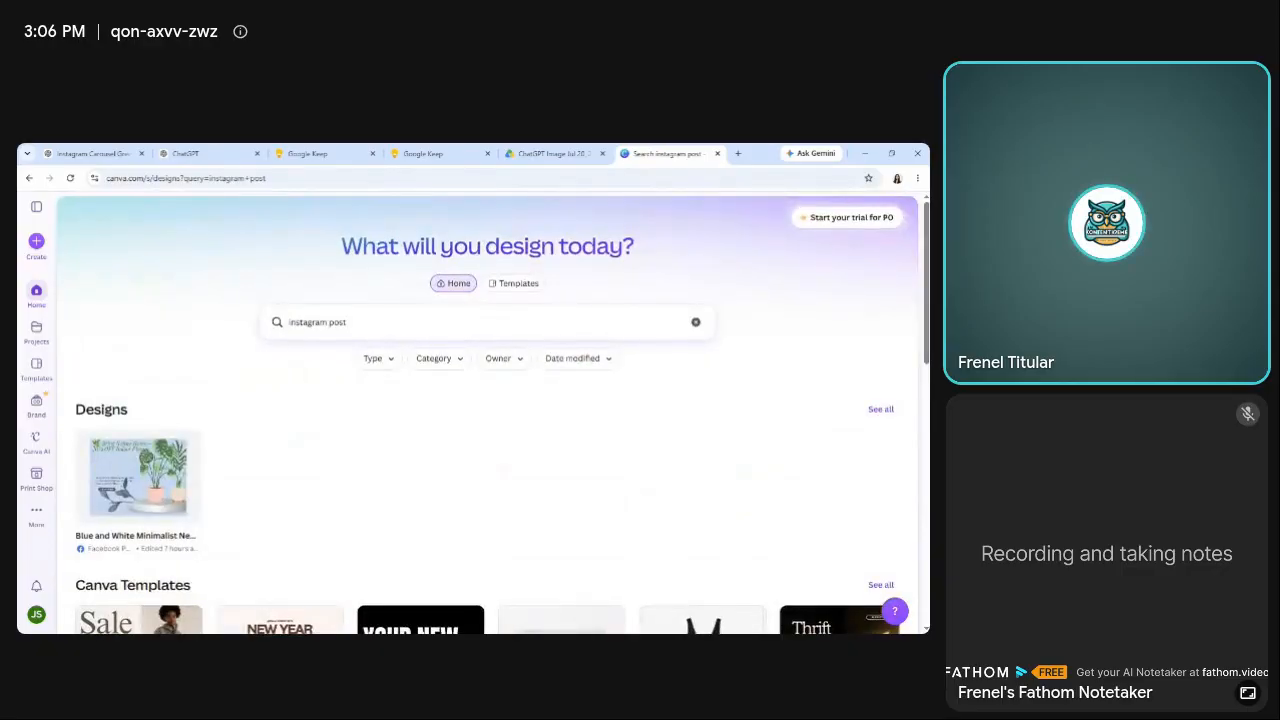
{"action": "left_click", "coordinate": [350, 322]}
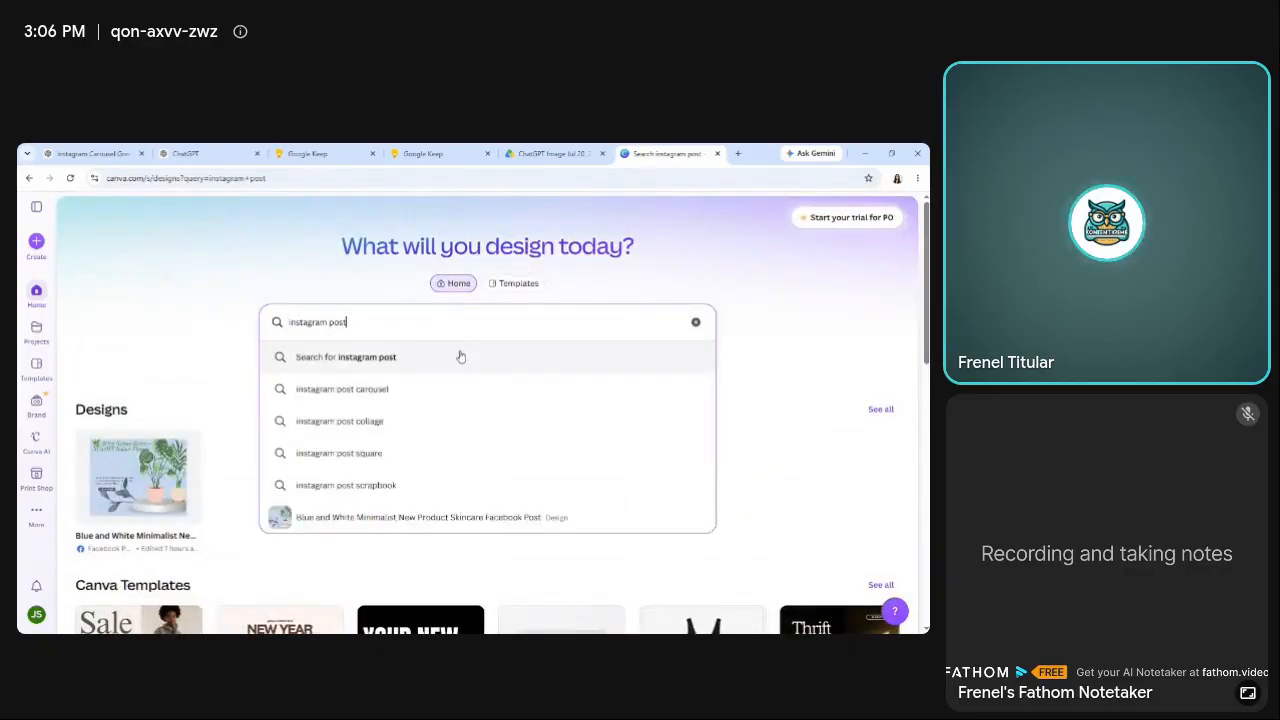
{"action": "left_click", "coordinate": [424, 360]}
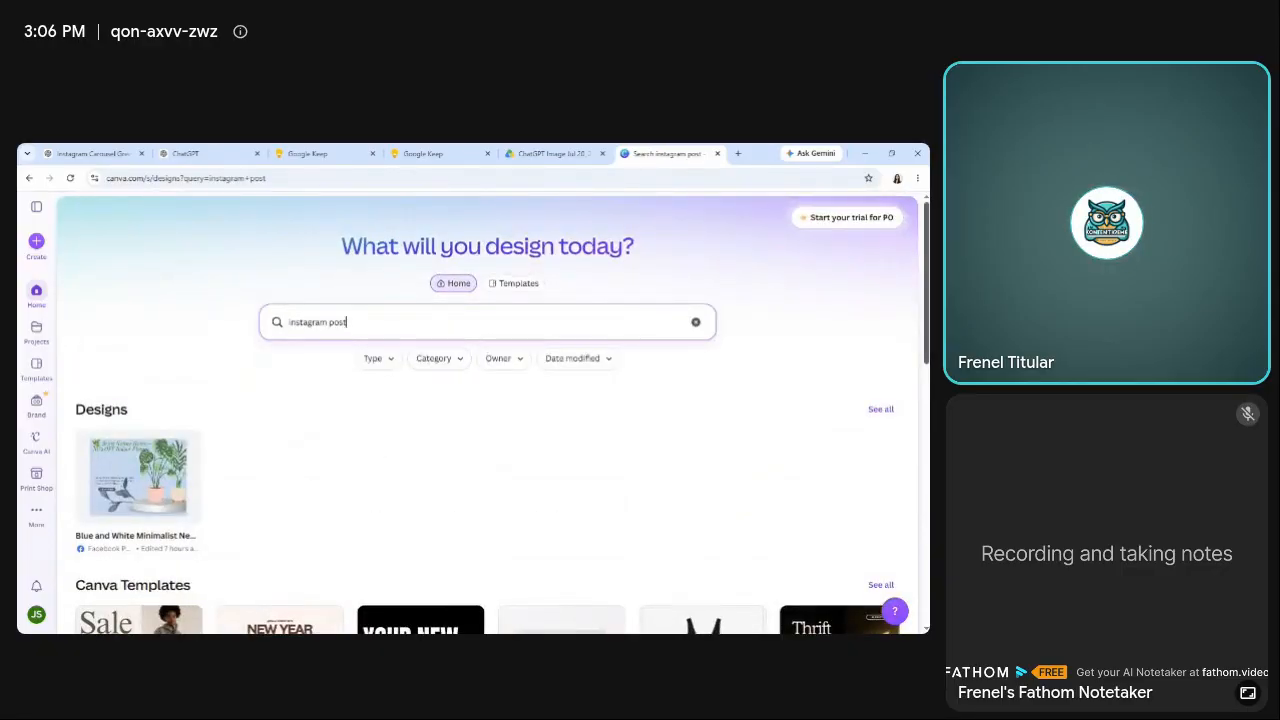
{"action": "scroll", "coordinate": [440, 345], "scroll_direction": "down", "scroll_amount": 10}
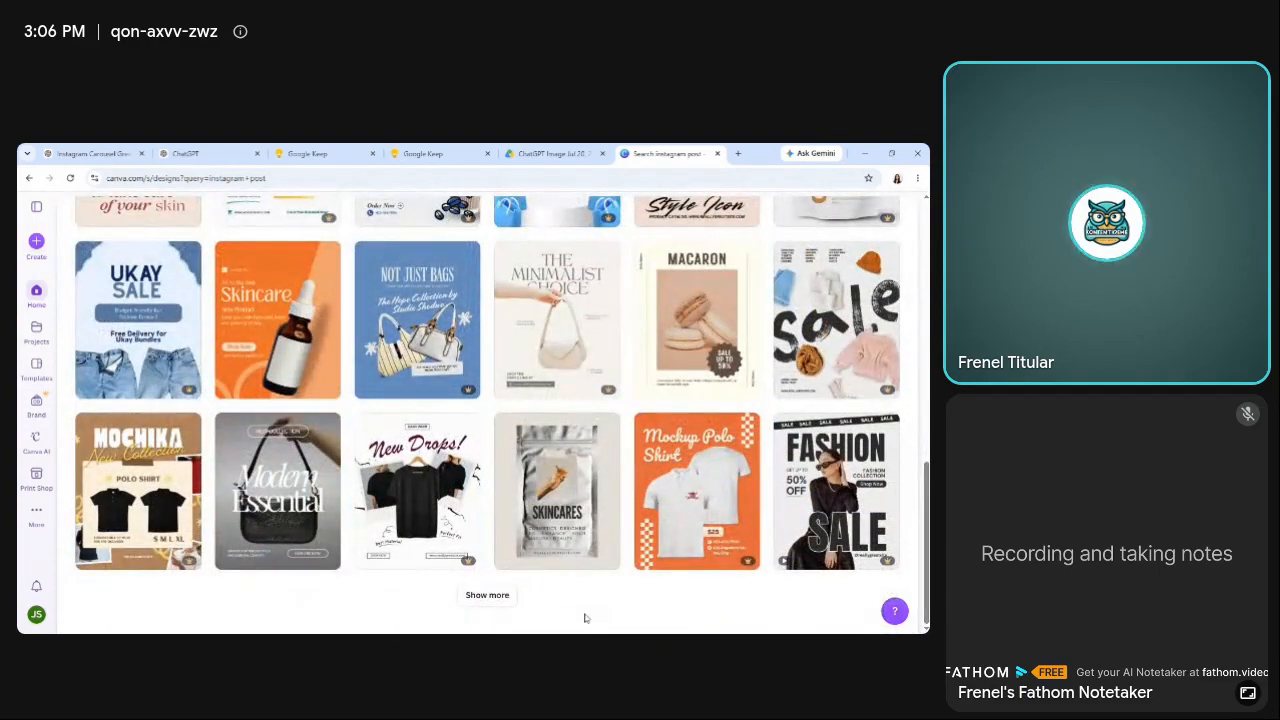
{"action": "left_click", "coordinate": [487, 595]}
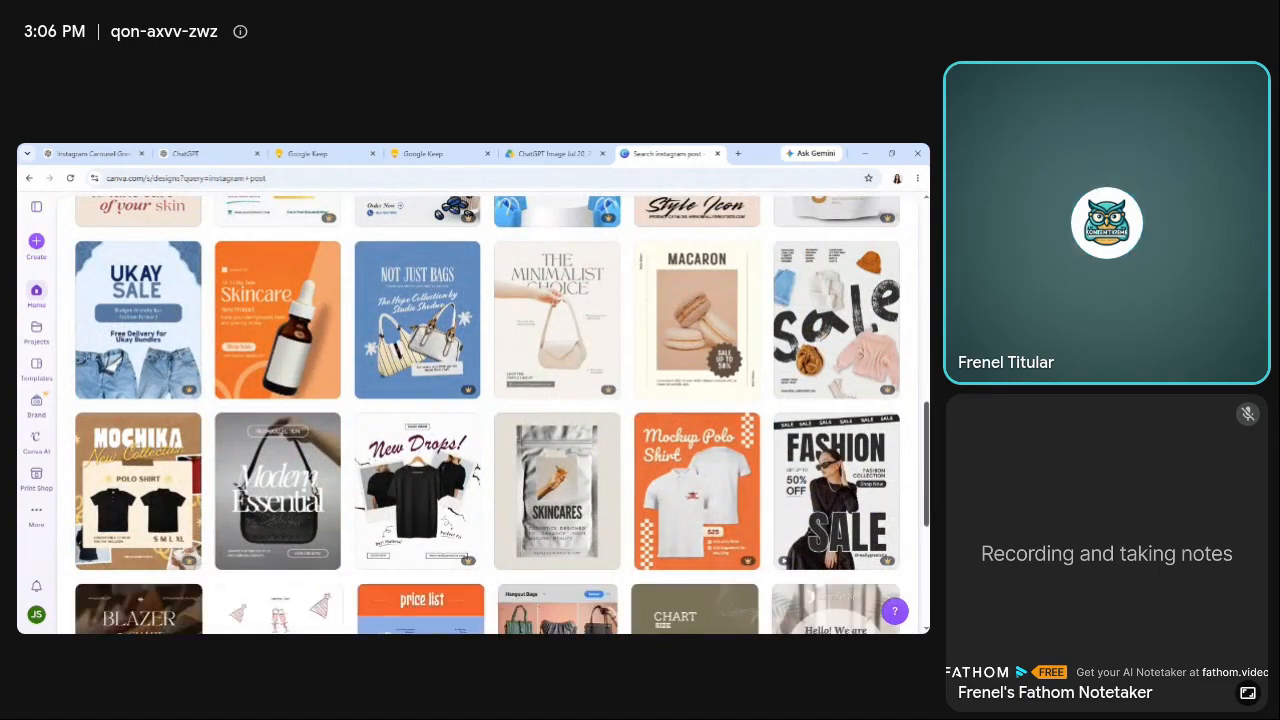
{"action": "scroll", "coordinate": [488, 593], "scroll_direction": "down", "scroll_amount": 1}
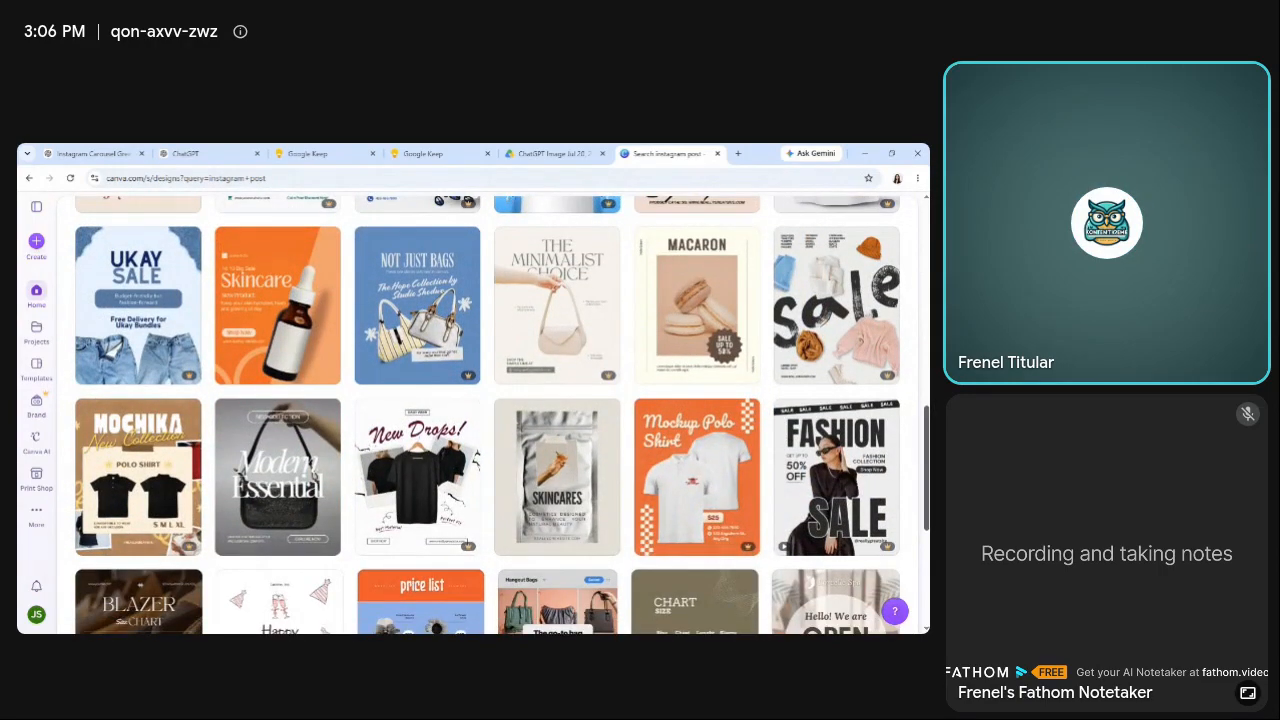
{"action": "scroll", "coordinate": [488, 415], "scroll_direction": "down", "scroll_amount": 1}
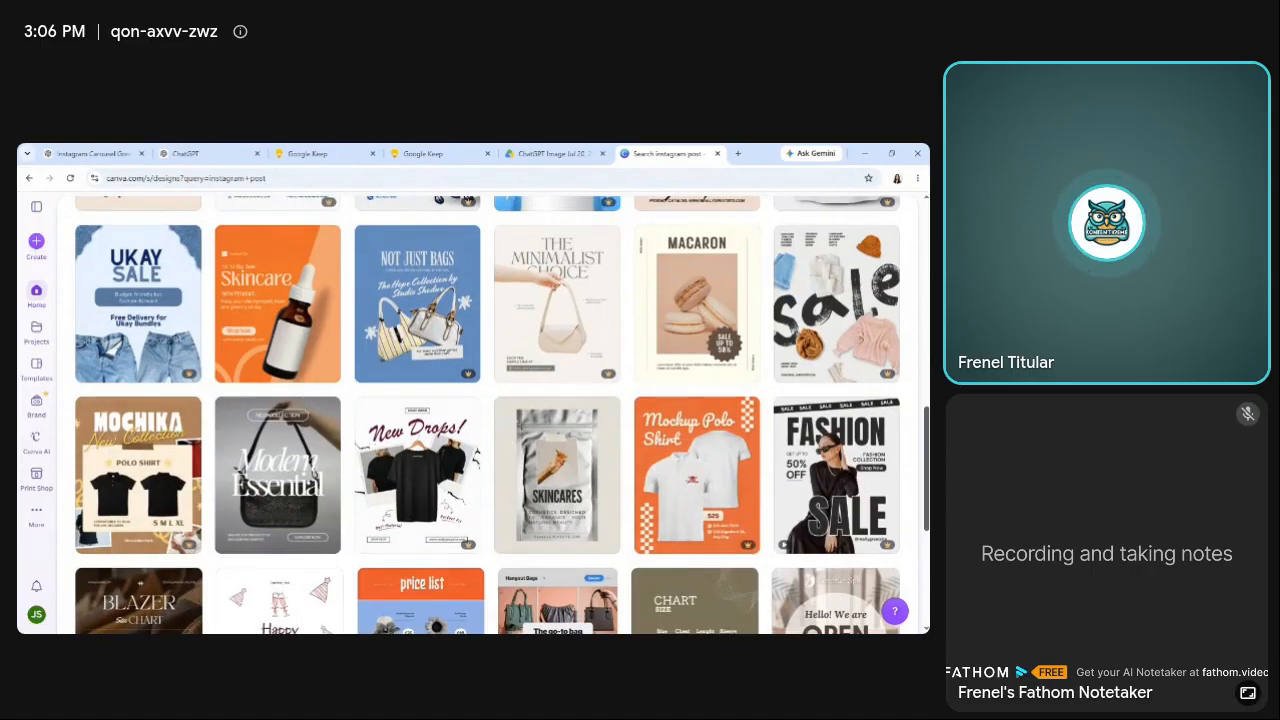
{"action": "scroll", "coordinate": [488, 415], "scroll_direction": "down", "scroll_amount": 3}
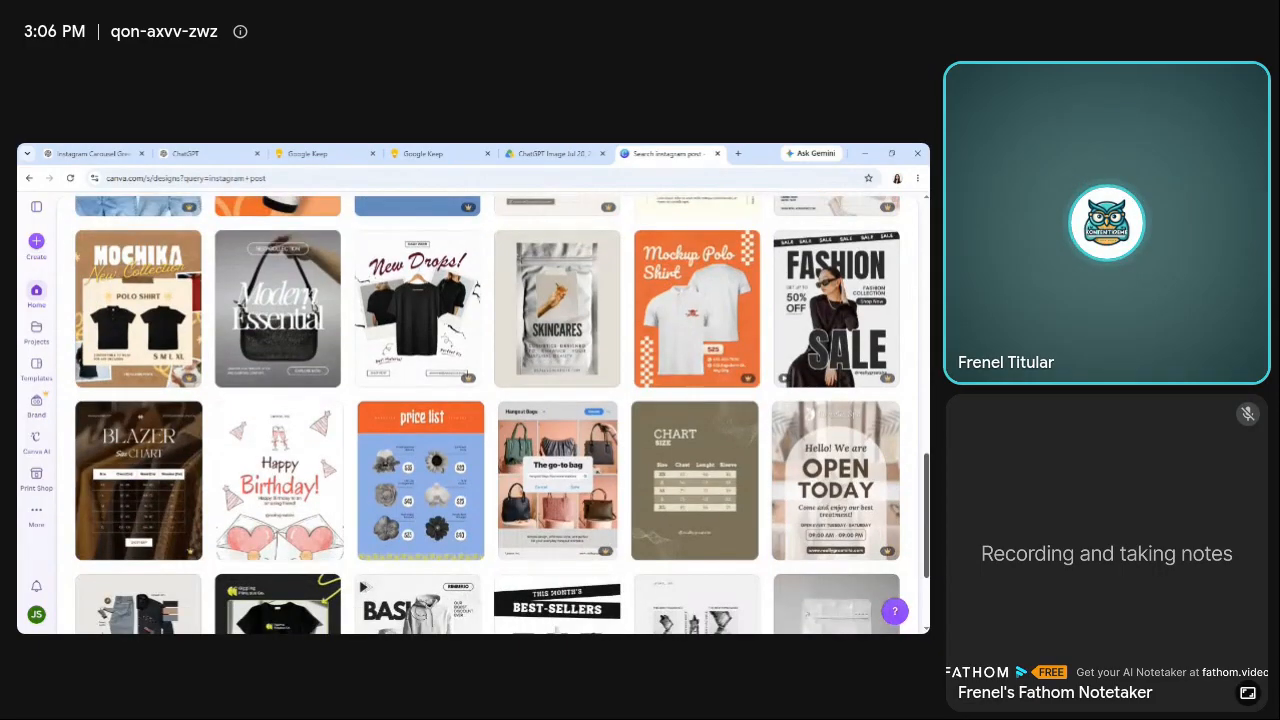
{"action": "scroll", "coordinate": [878, 547], "scroll_direction": "down", "scroll_amount": 3}
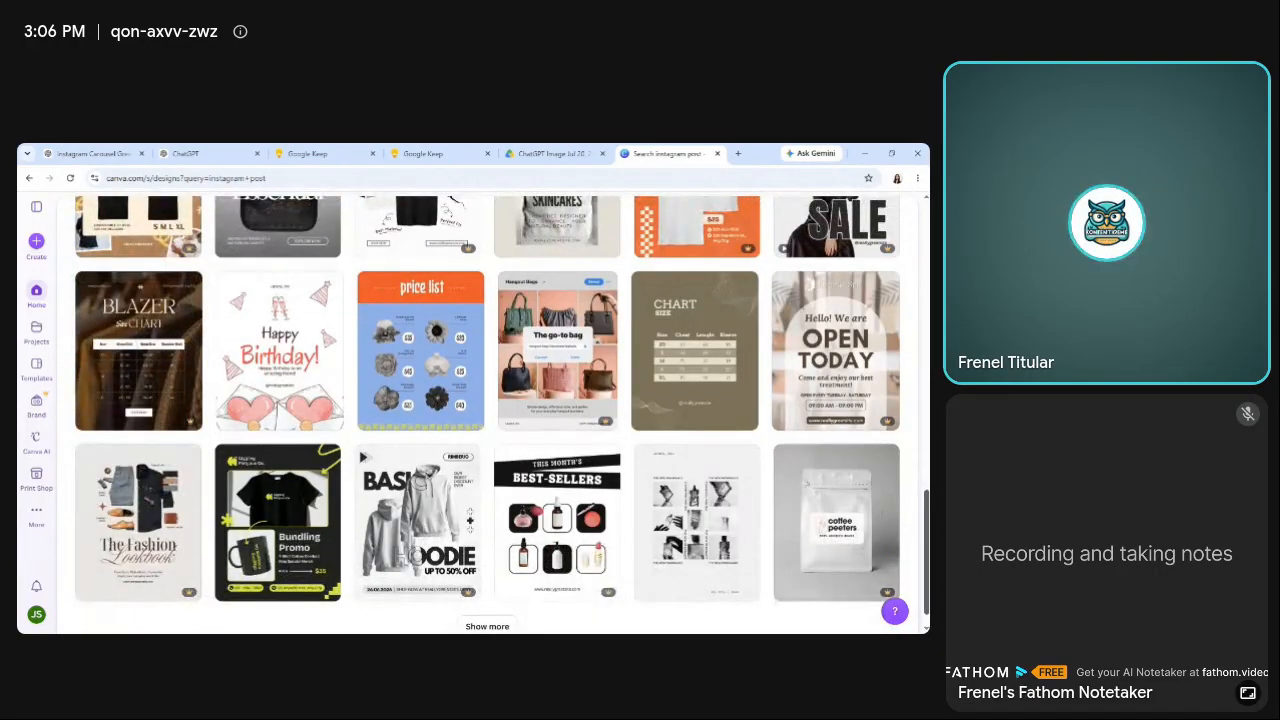
{"action": "scroll", "coordinate": [879, 627], "scroll_direction": "down", "scroll_amount": 1}
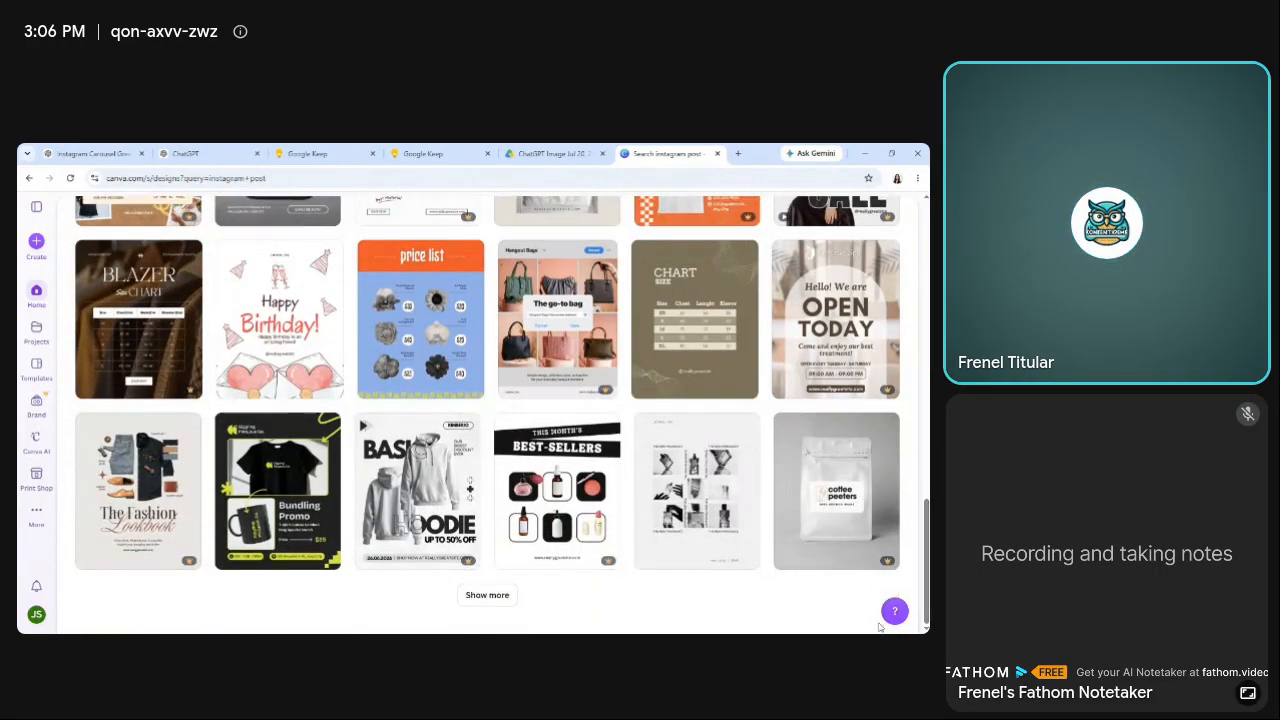
{"action": "left_click", "coordinate": [465, 599]}
{"action": "scroll", "coordinate": [577, 591], "scroll_direction": "down", "scroll_amount": 4}
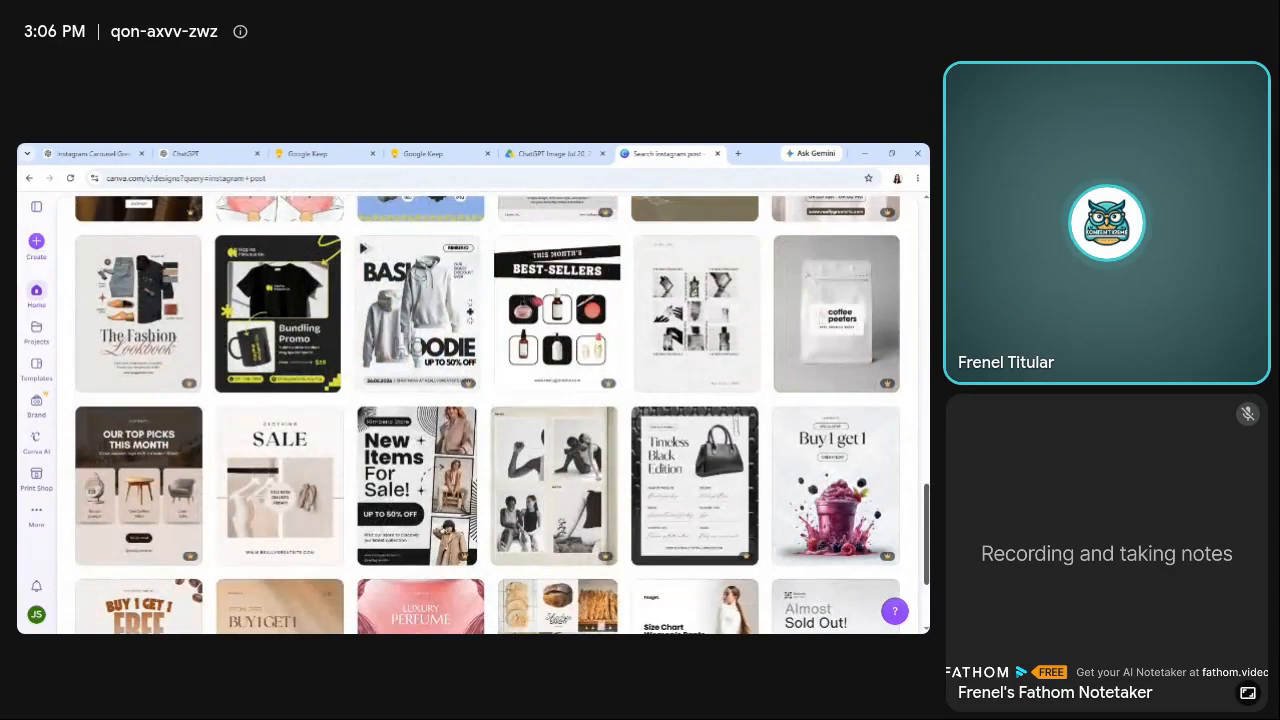
{"action": "scroll", "coordinate": [491, 597], "scroll_direction": "down", "scroll_amount": 4}
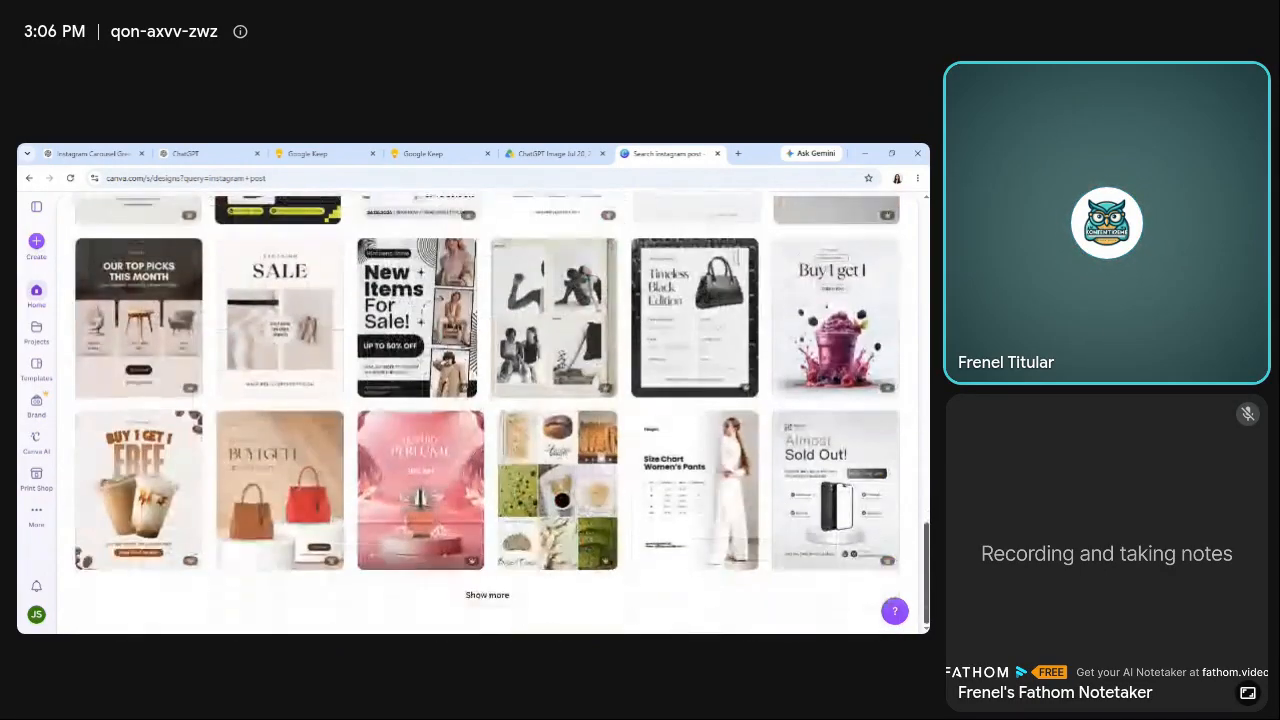
{"action": "left_click", "coordinate": [491, 597]}
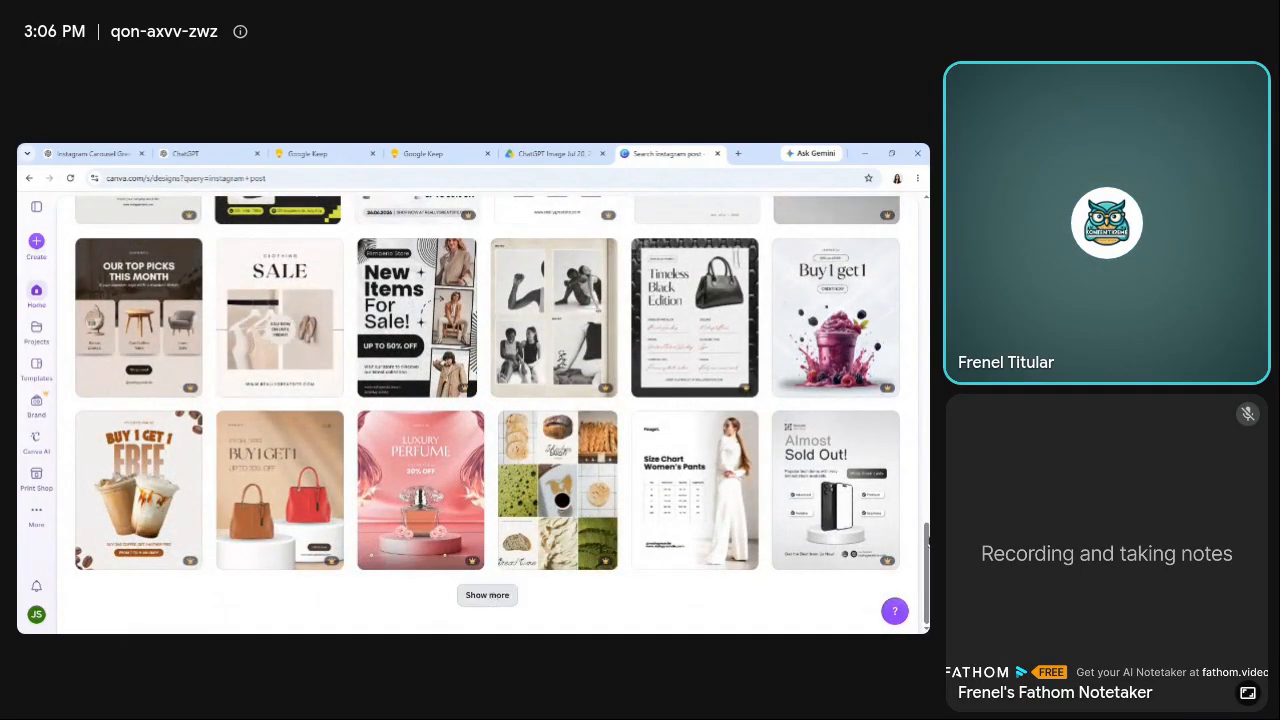
{"action": "scroll", "coordinate": [491, 597], "scroll_direction": "down", "scroll_amount": 5}
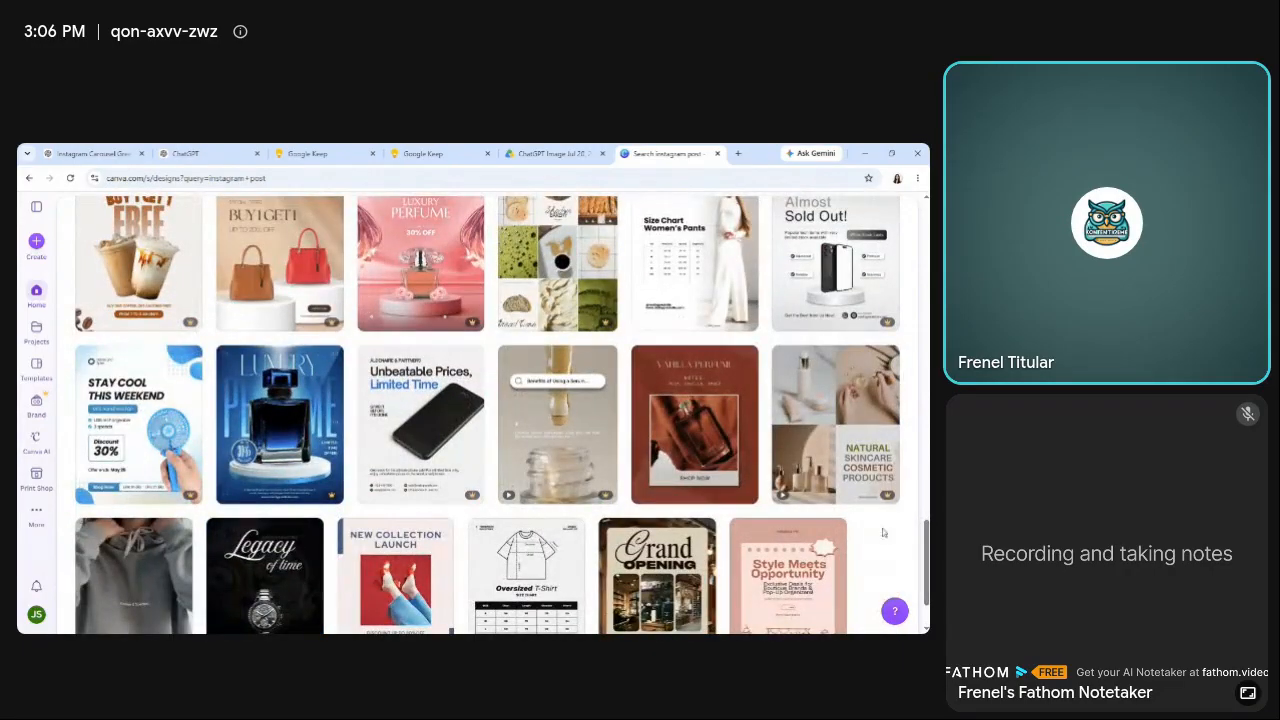
{"action": "scroll", "coordinate": [487, 414], "scroll_direction": "down", "scroll_amount": 2}
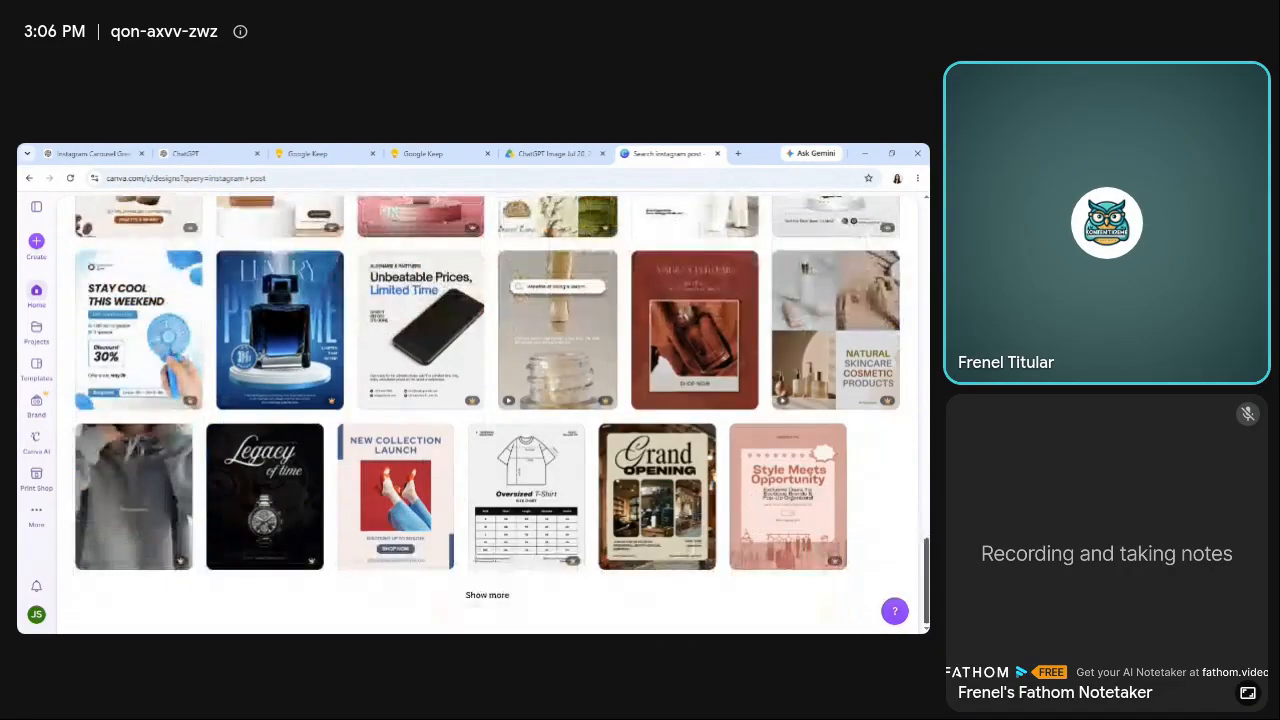
Load another batch of templates and open the Brown Modern Grand Opening Ceremony Instagram Post template for editing.
{"action": "left_click", "coordinate": [488, 596]}
{"action": "scroll", "coordinate": [520, 599], "scroll_direction": "down", "scroll_amount": 1}
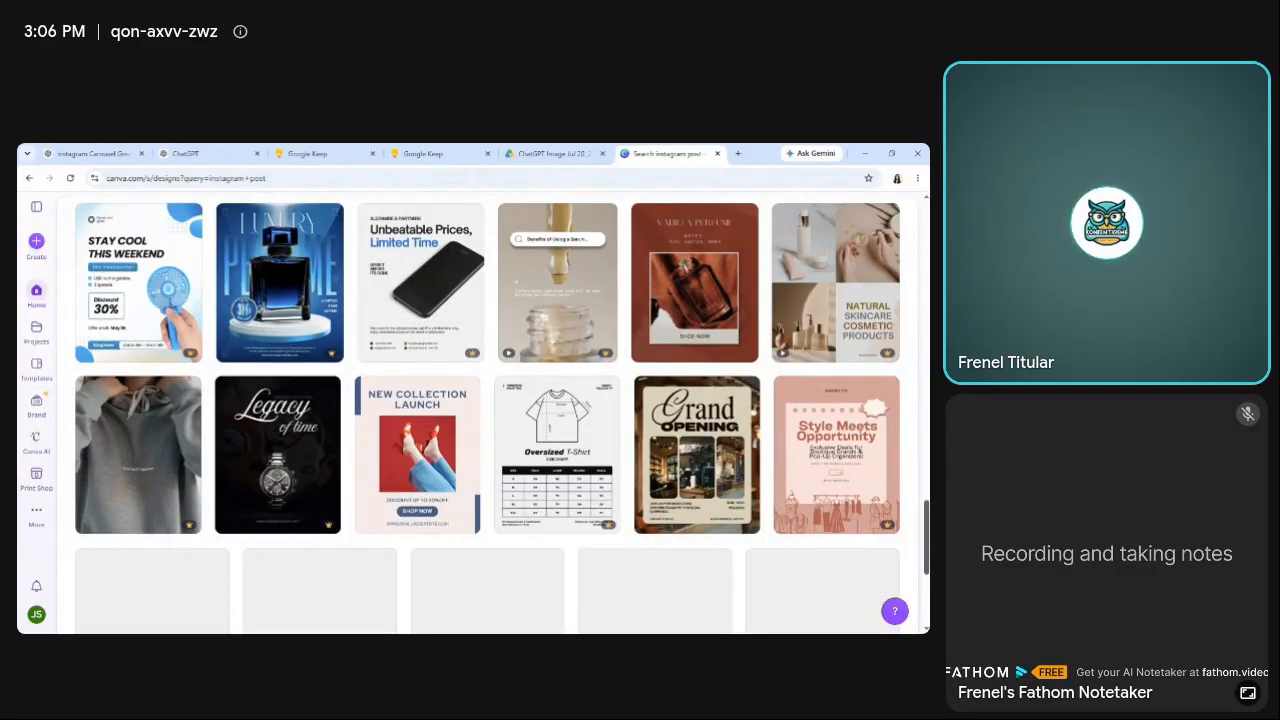
{"action": "scroll", "coordinate": [487, 414], "scroll_direction": "down", "scroll_amount": 6}
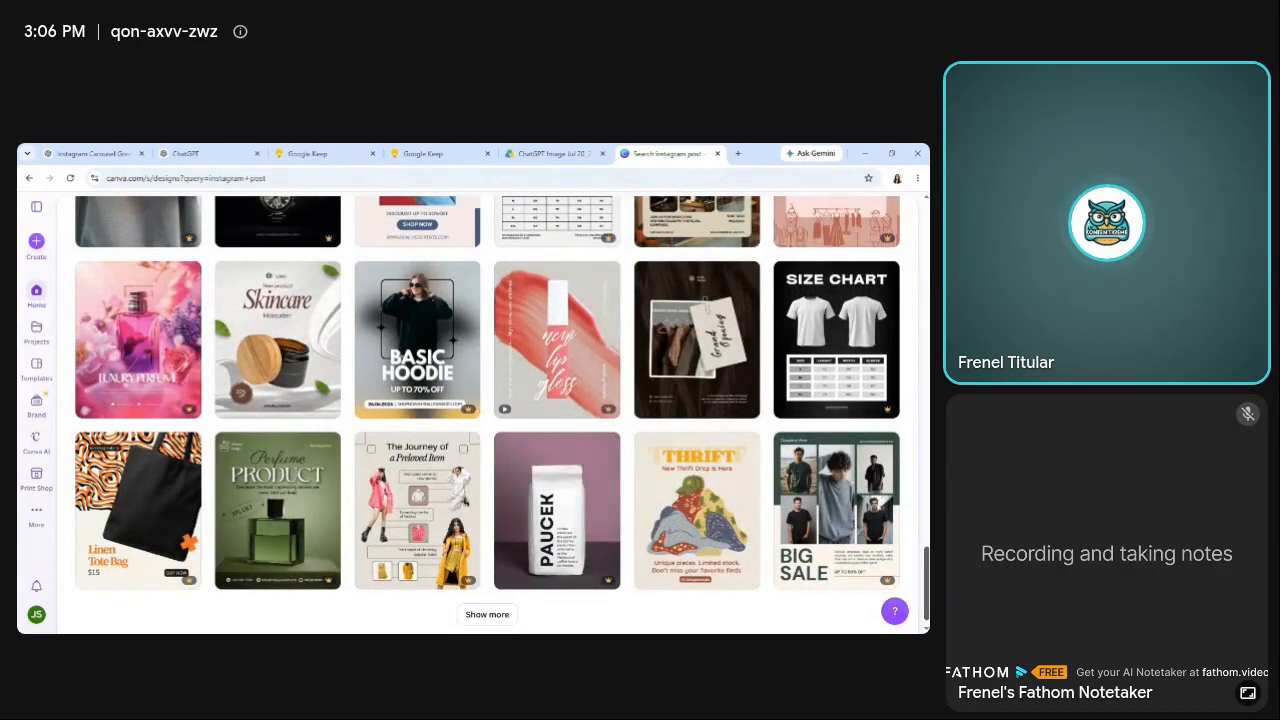
{"action": "scroll", "coordinate": [487, 414], "scroll_direction": "down", "scroll_amount": 1}
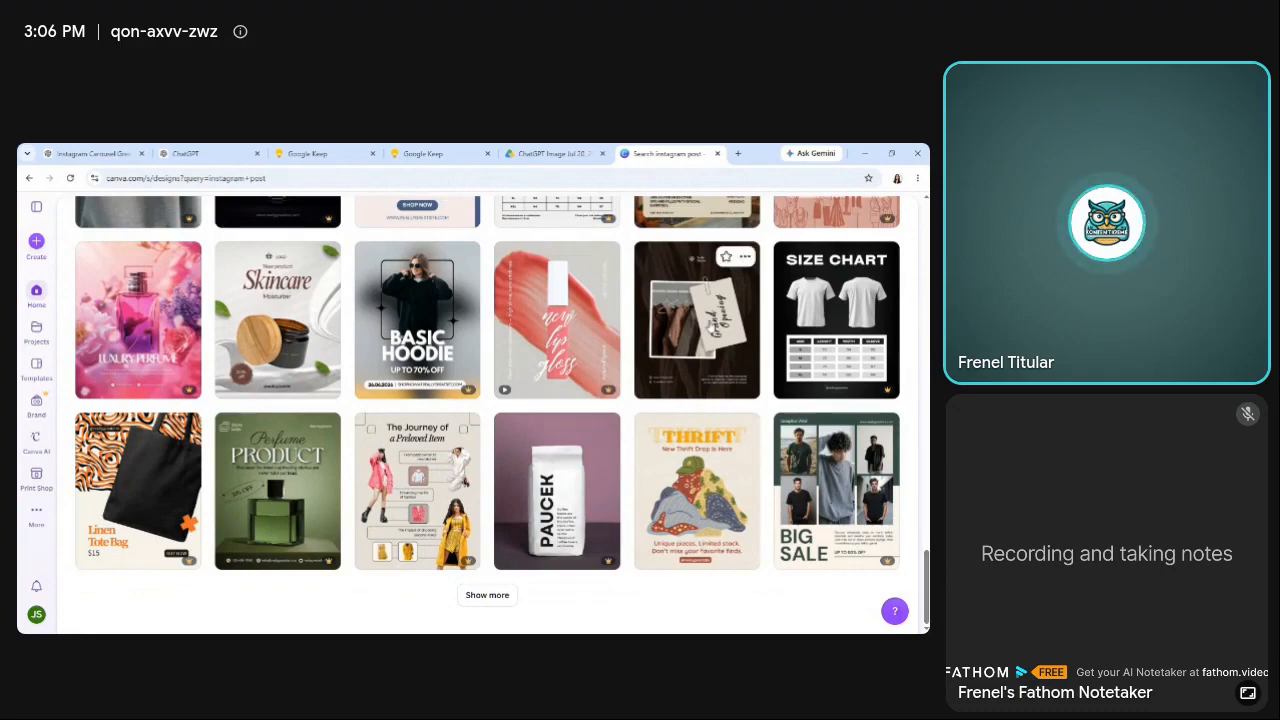
{"action": "left_click", "coordinate": [710, 326]}
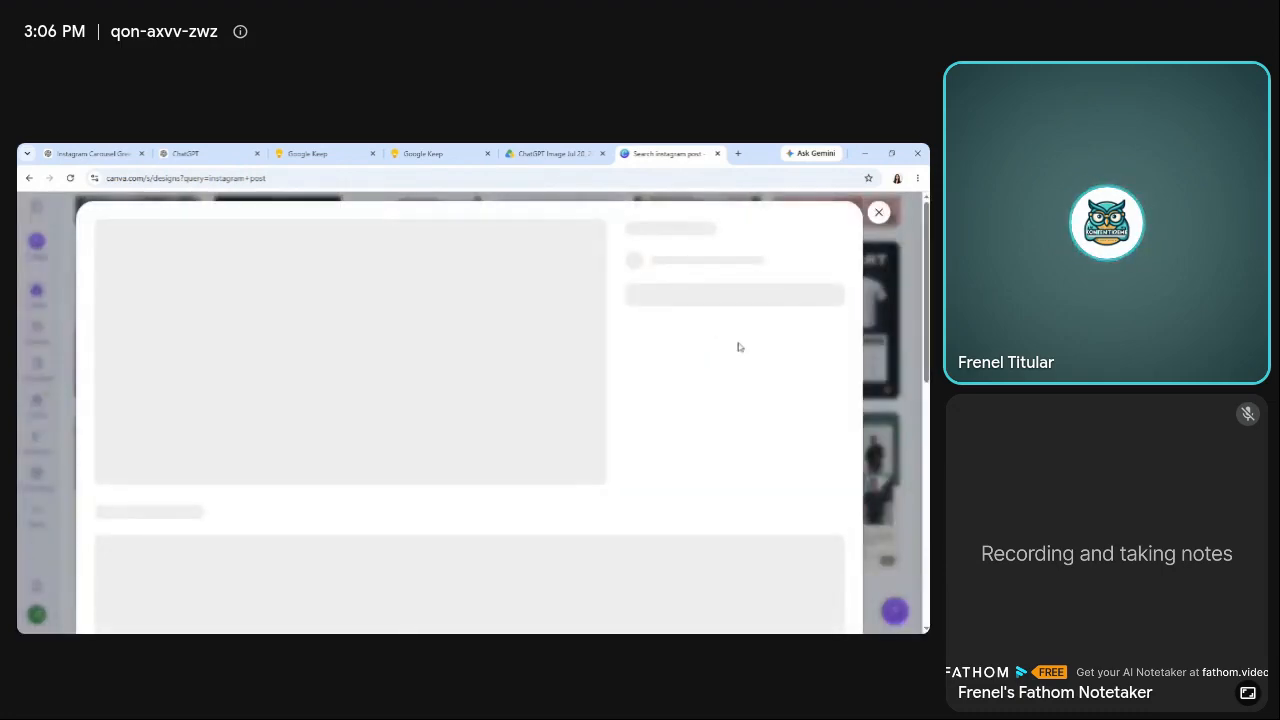
{"action": "left_click", "coordinate": [738, 341]}
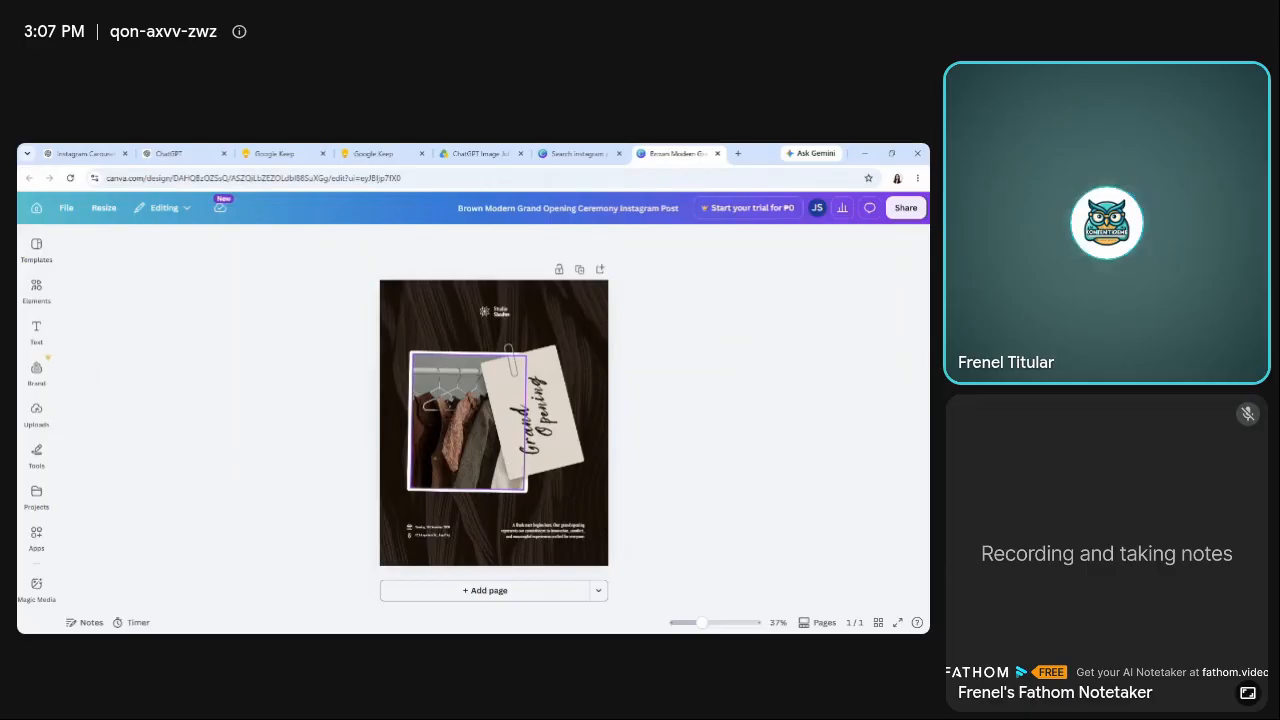
Delete the clothes-rack photo together with its empty placeholder and white border from the Grand Opening template.
{"action": "left_click", "coordinate": [464, 417]}
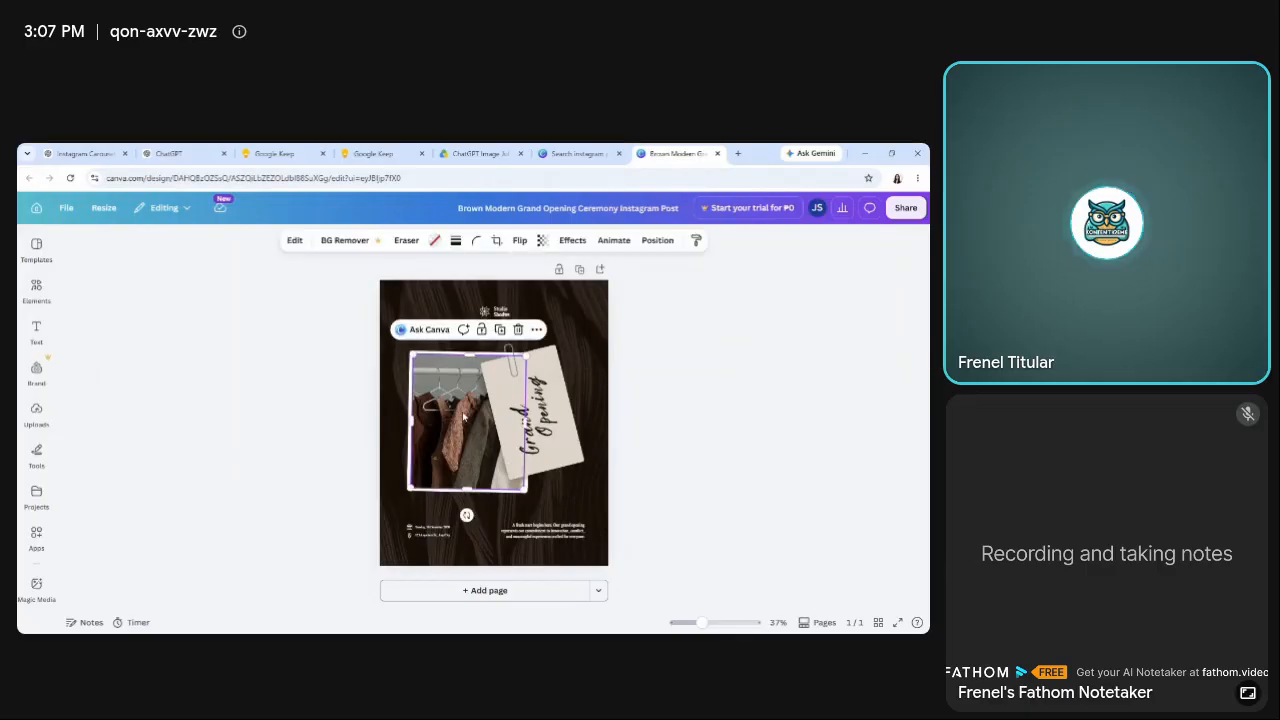
{"action": "key", "text": "Delete"}
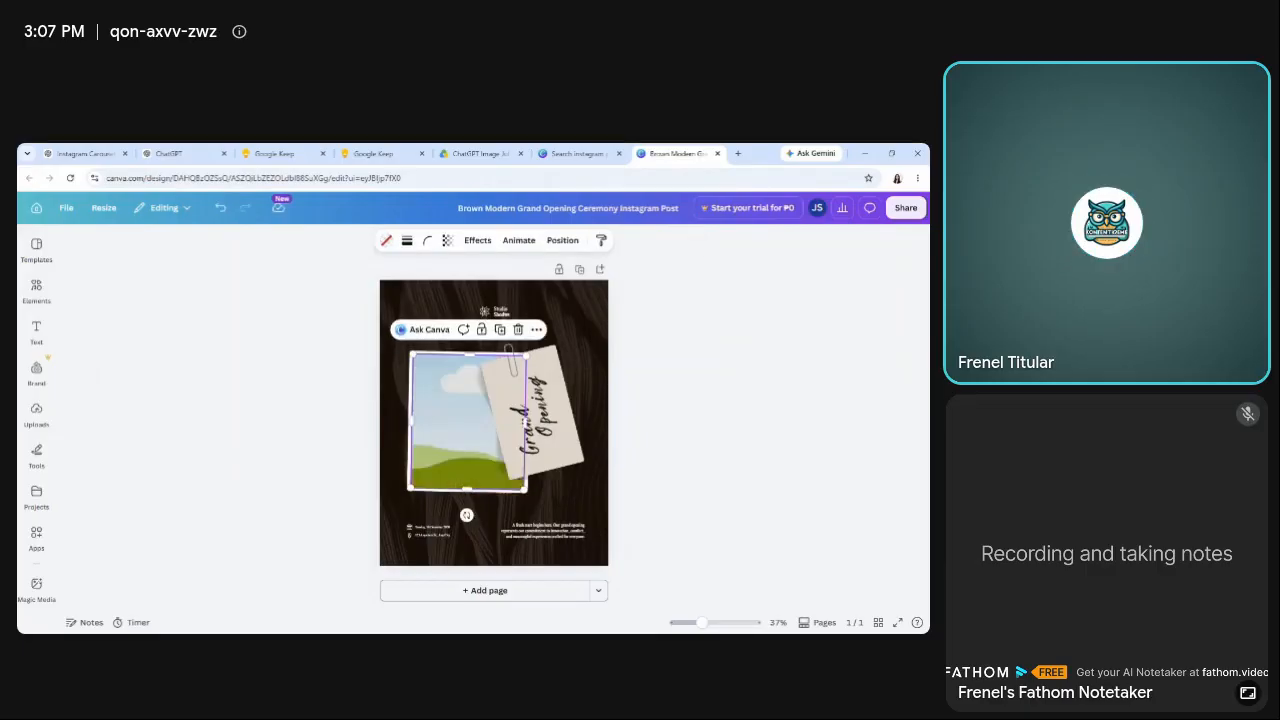
{"action": "key", "text": "Delete"}
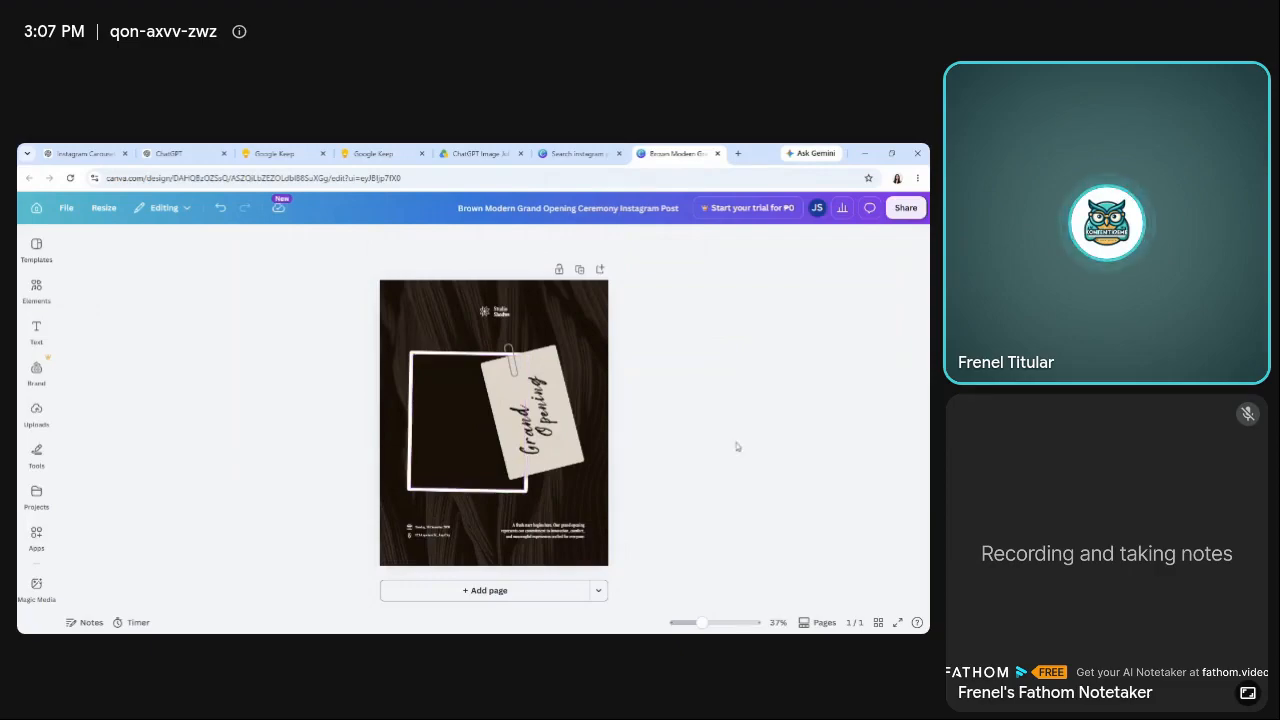
{"action": "left_click", "coordinate": [490, 481]}
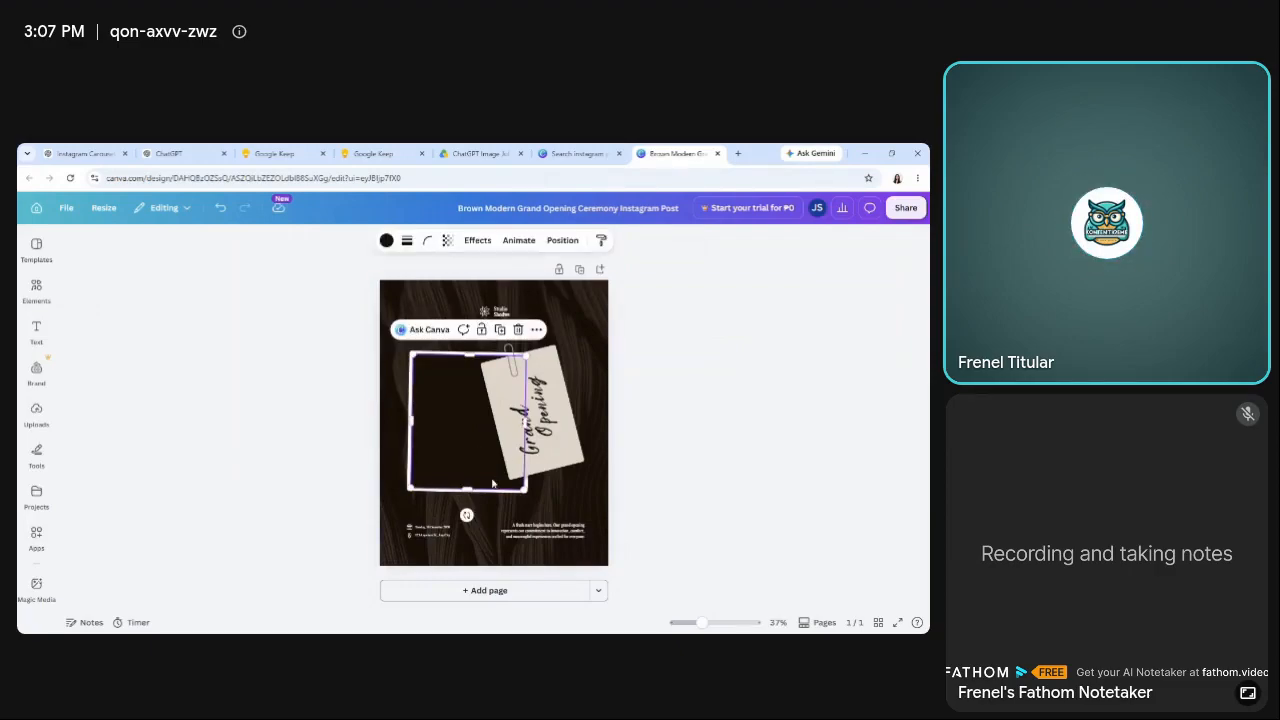
{"action": "left_click", "coordinate": [484, 456]}
{"action": "key", "text": "Delete"}
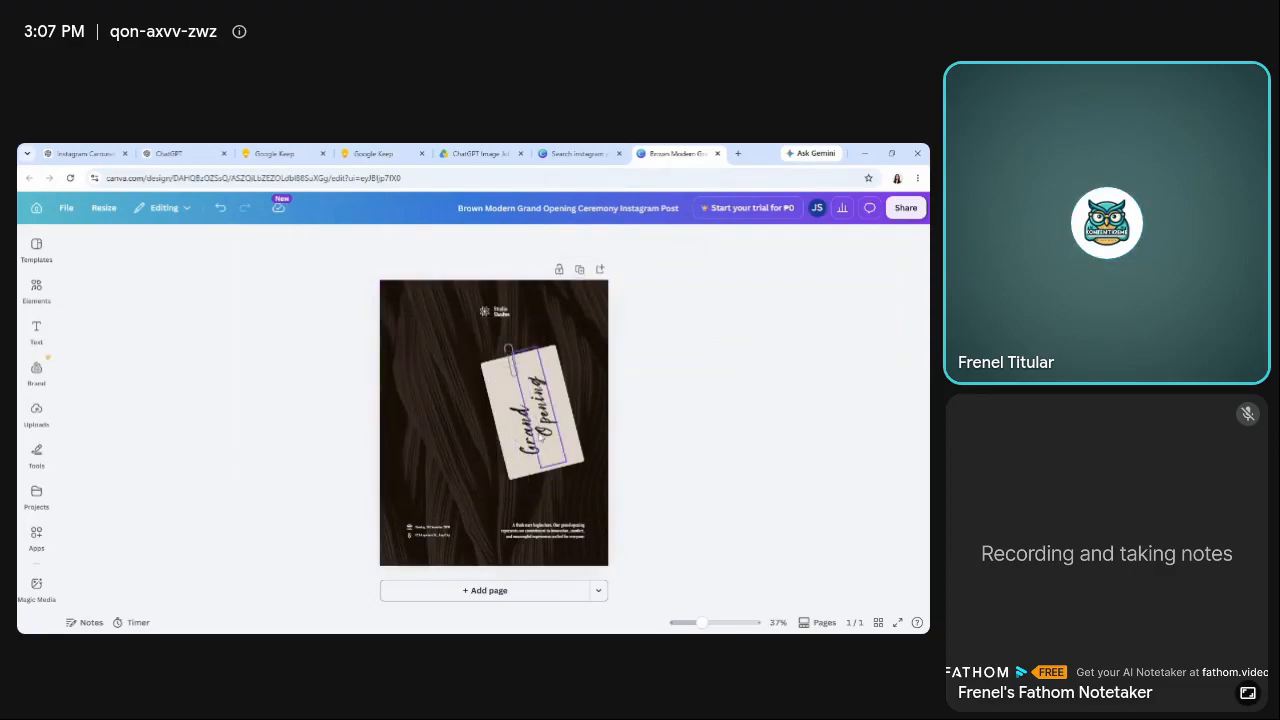
Delete the slanted "Grand Opening" lettering and the paper card behind it from the design.
{"action": "left_click", "coordinate": [541, 437]}
{"action": "key", "text": "Delete"}
{"action": "left_click", "coordinate": [560, 432]}
{"action": "key", "text": "Delete"}
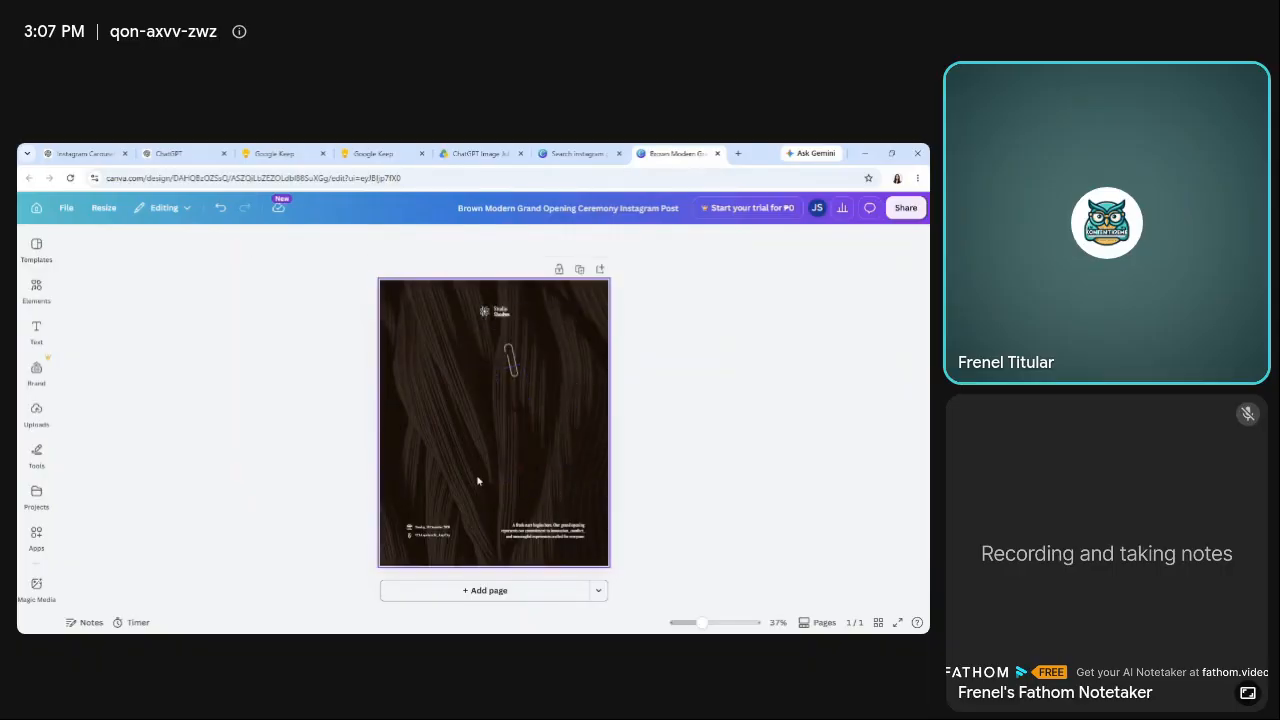
{"action": "left_click", "coordinate": [530, 428]}
{"action": "key", "text": "Delete"}
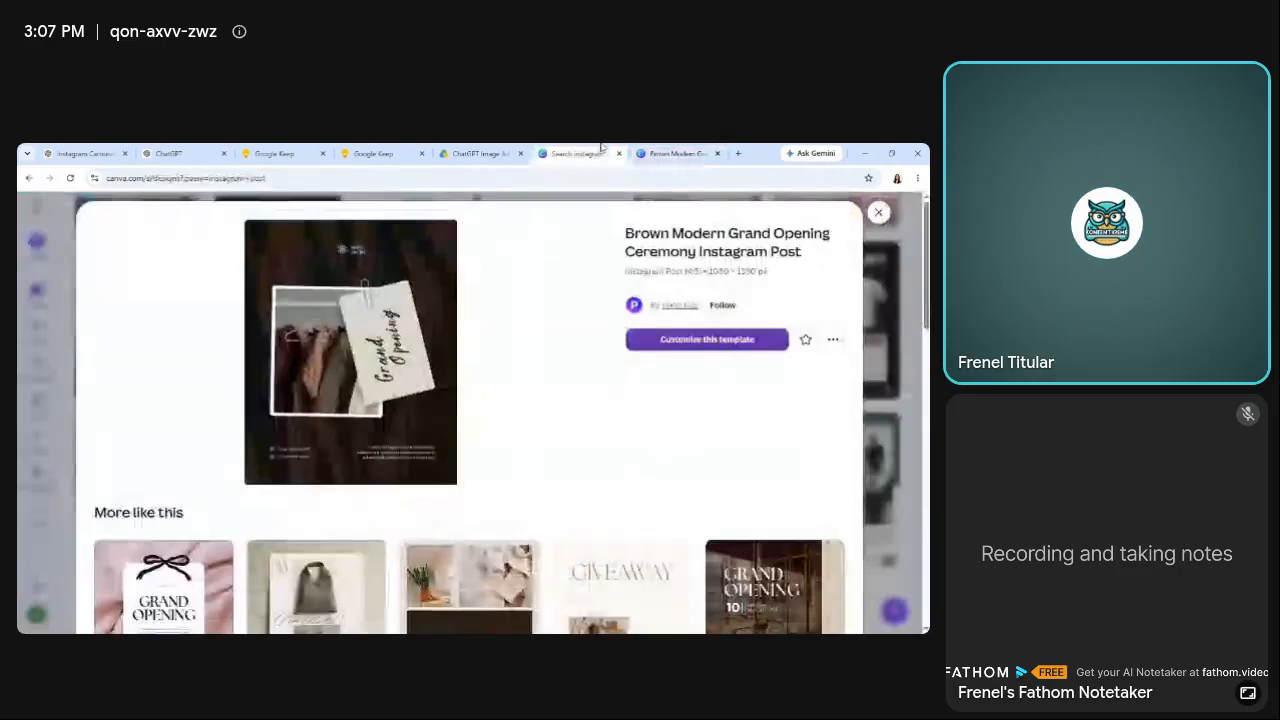
Return to the "instagram post" results, load further batches and open the Green and White Modern Beverage Matcha Drink Instagram template for editing.
{"action": "left_click", "coordinate": [578, 153]}
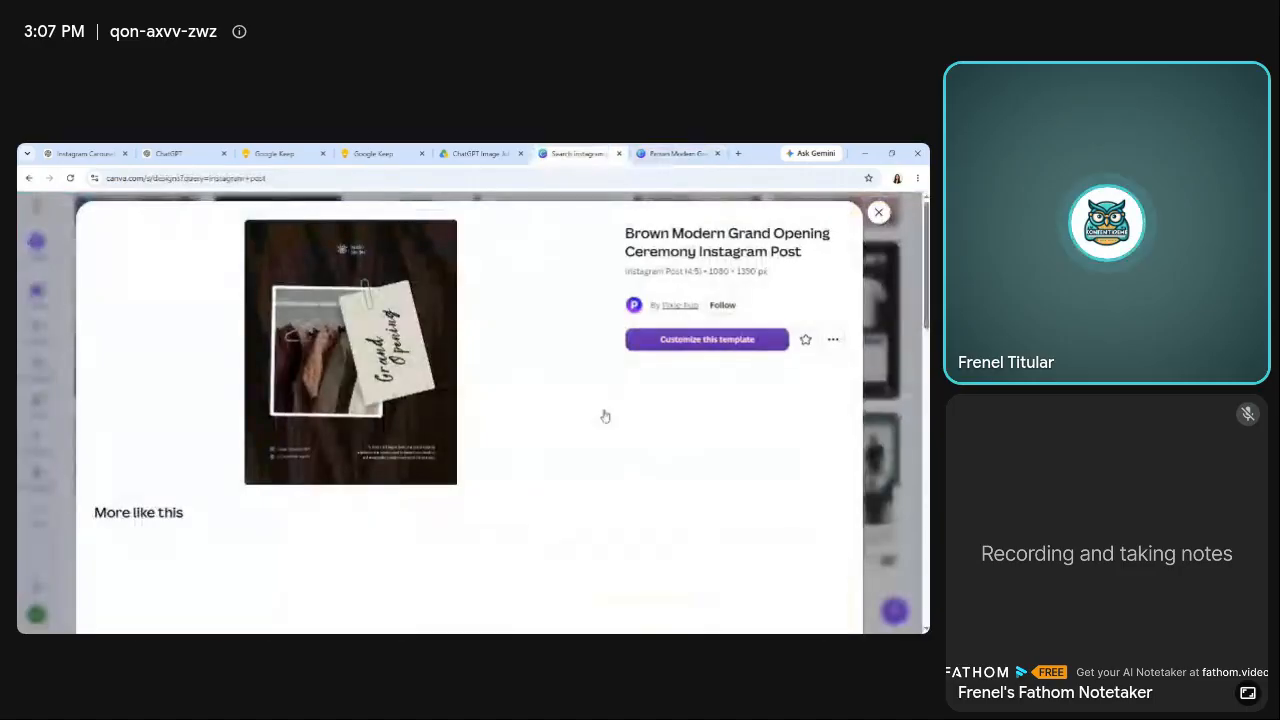
{"action": "left_click", "coordinate": [878, 212]}
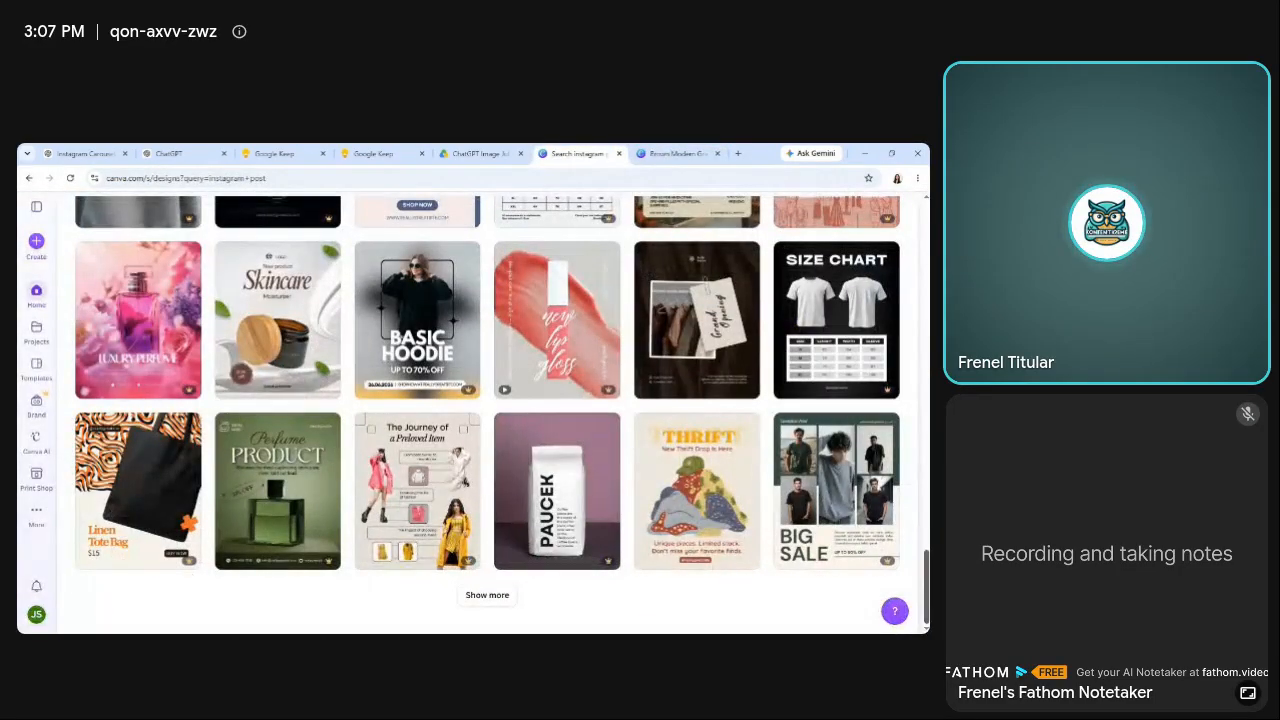
{"action": "left_click", "coordinate": [487, 595]}
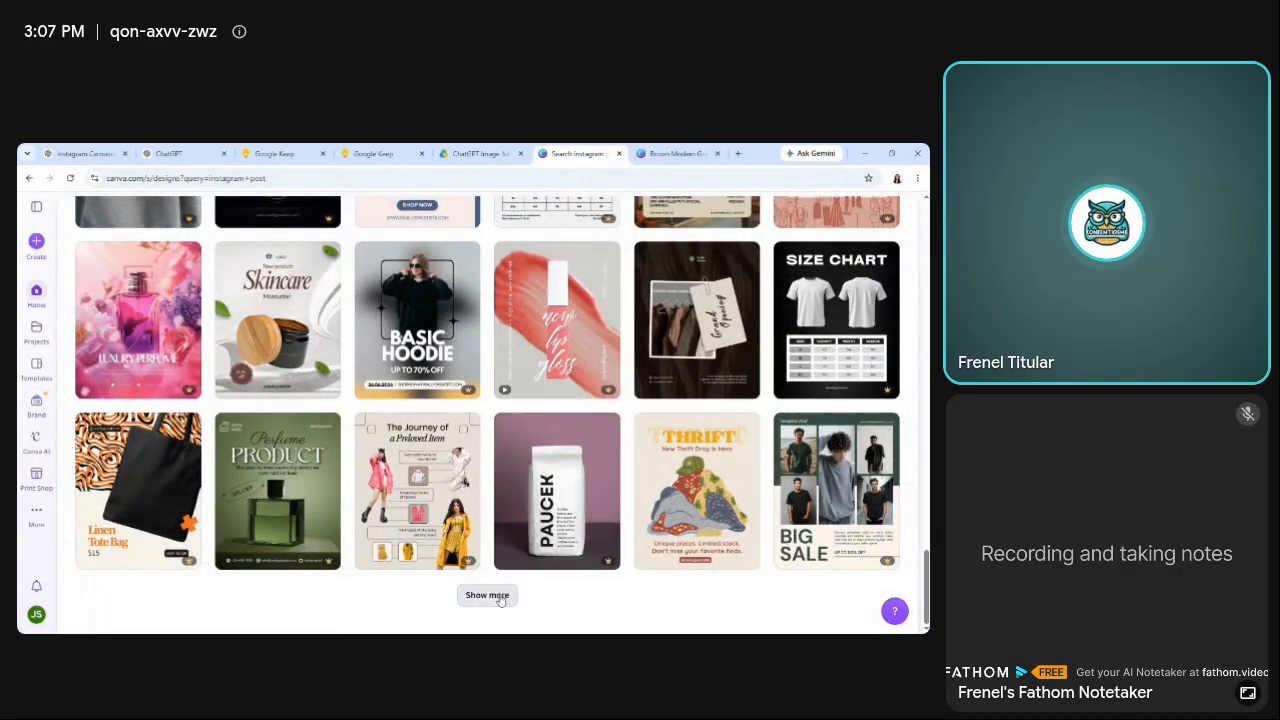
{"action": "scroll", "coordinate": [503, 600], "scroll_direction": "down", "scroll_amount": 3}
{"action": "scroll", "coordinate": [487, 414], "scroll_direction": "down", "scroll_amount": 1}
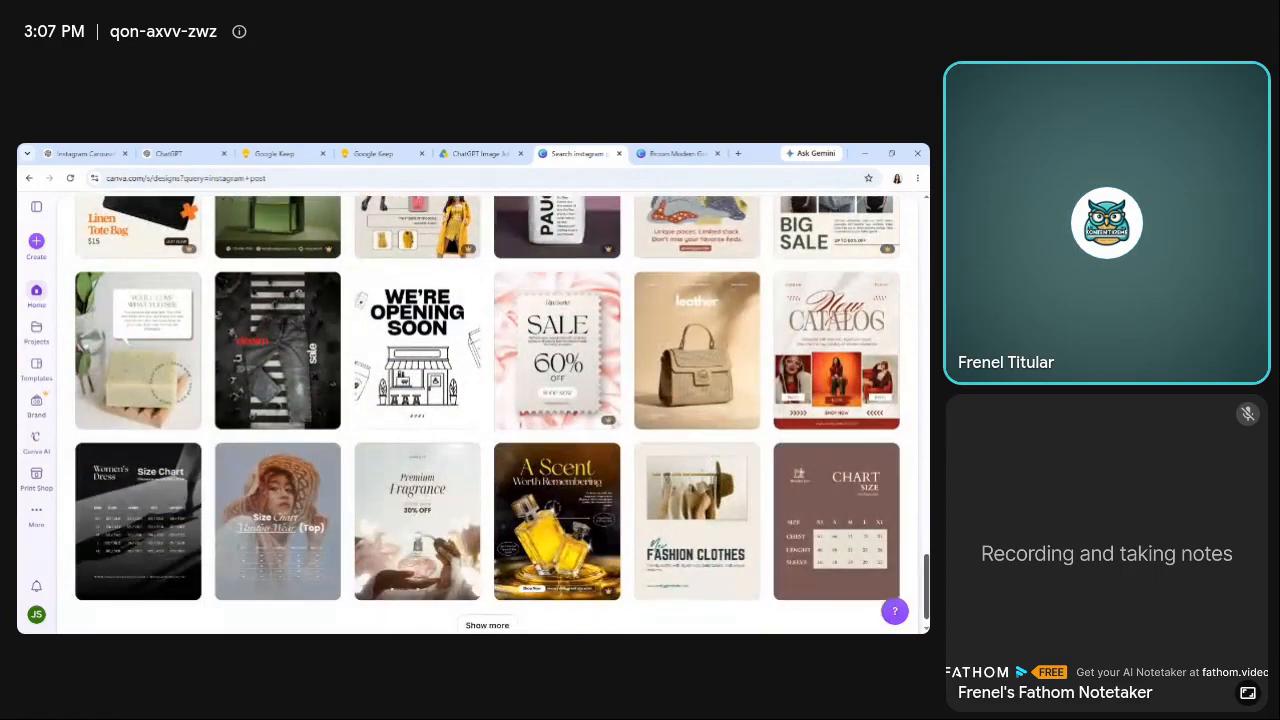
{"action": "scroll", "coordinate": [487, 414], "scroll_direction": "down", "scroll_amount": 1}
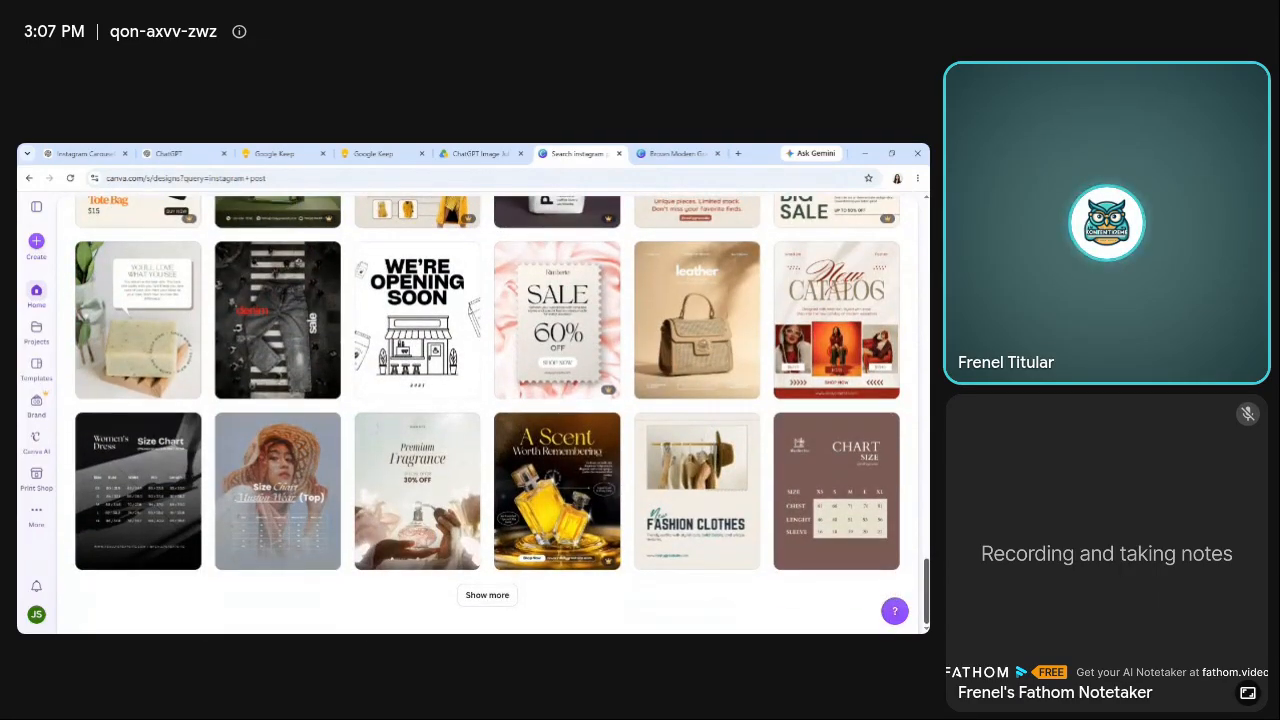
{"action": "left_click", "coordinate": [503, 602]}
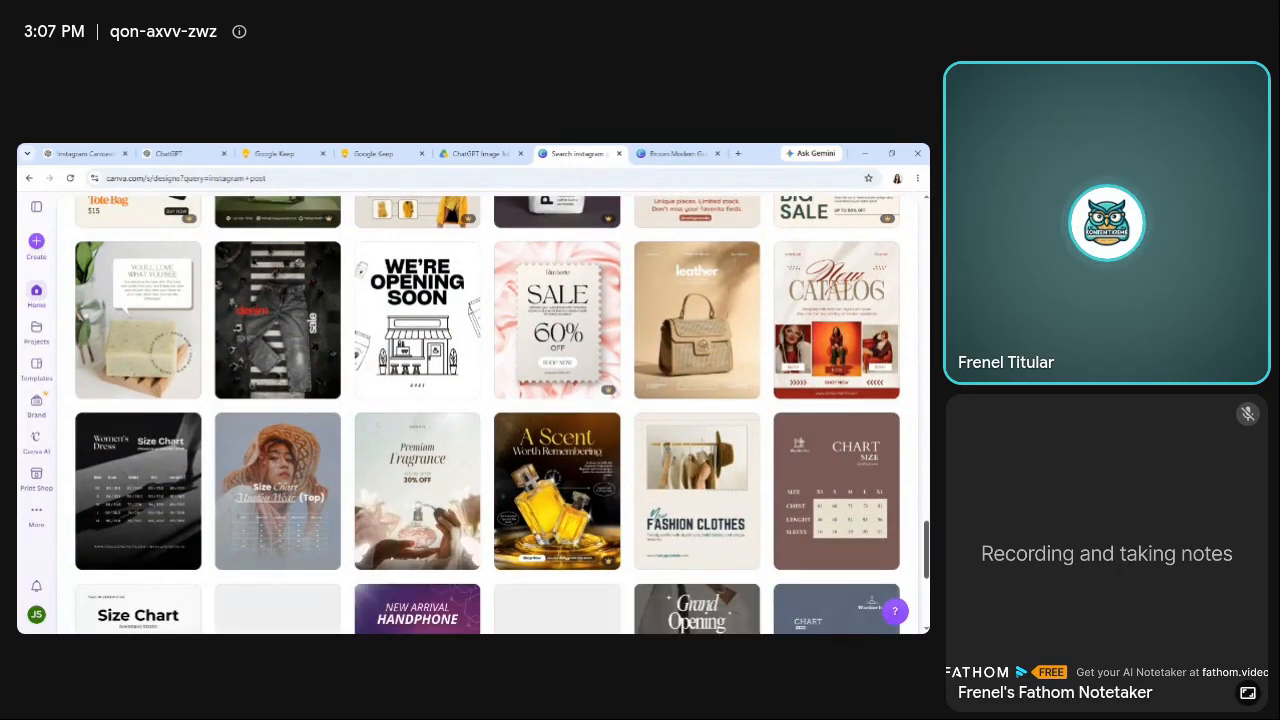
{"action": "scroll", "coordinate": [487, 414], "scroll_direction": "down", "scroll_amount": 3}
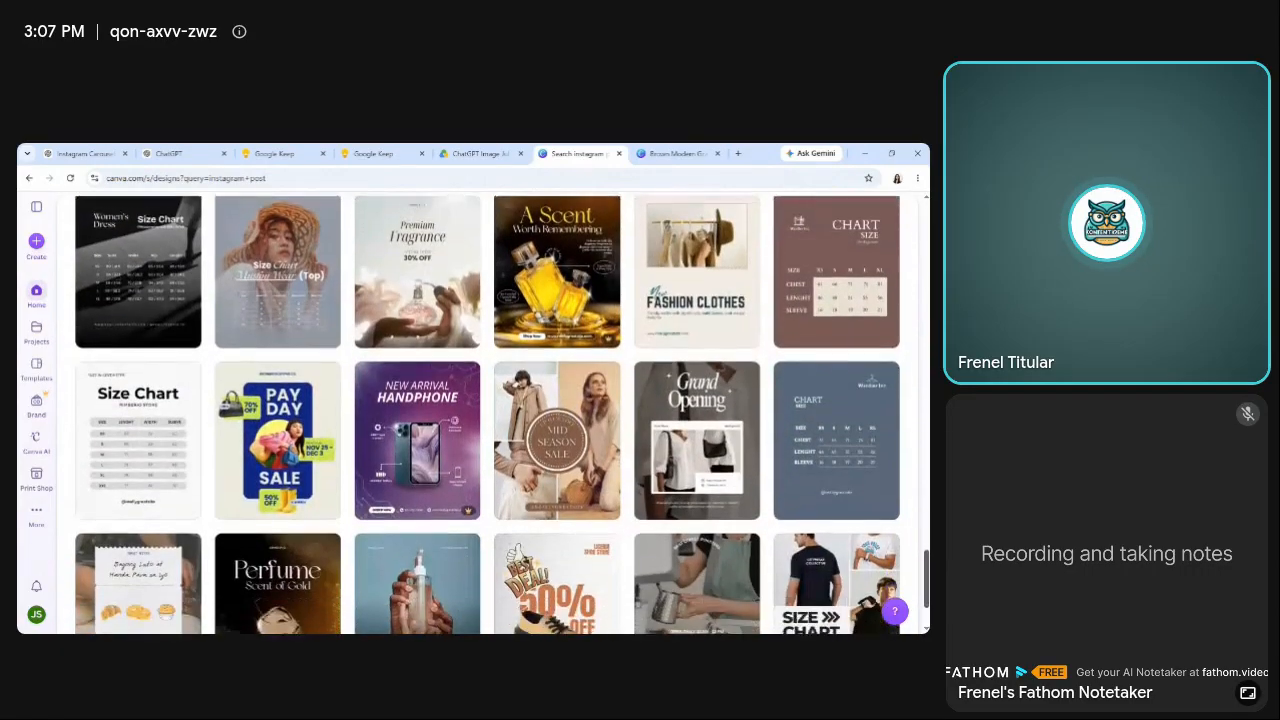
{"action": "scroll", "coordinate": [487, 414], "scroll_direction": "down", "scroll_amount": 2}
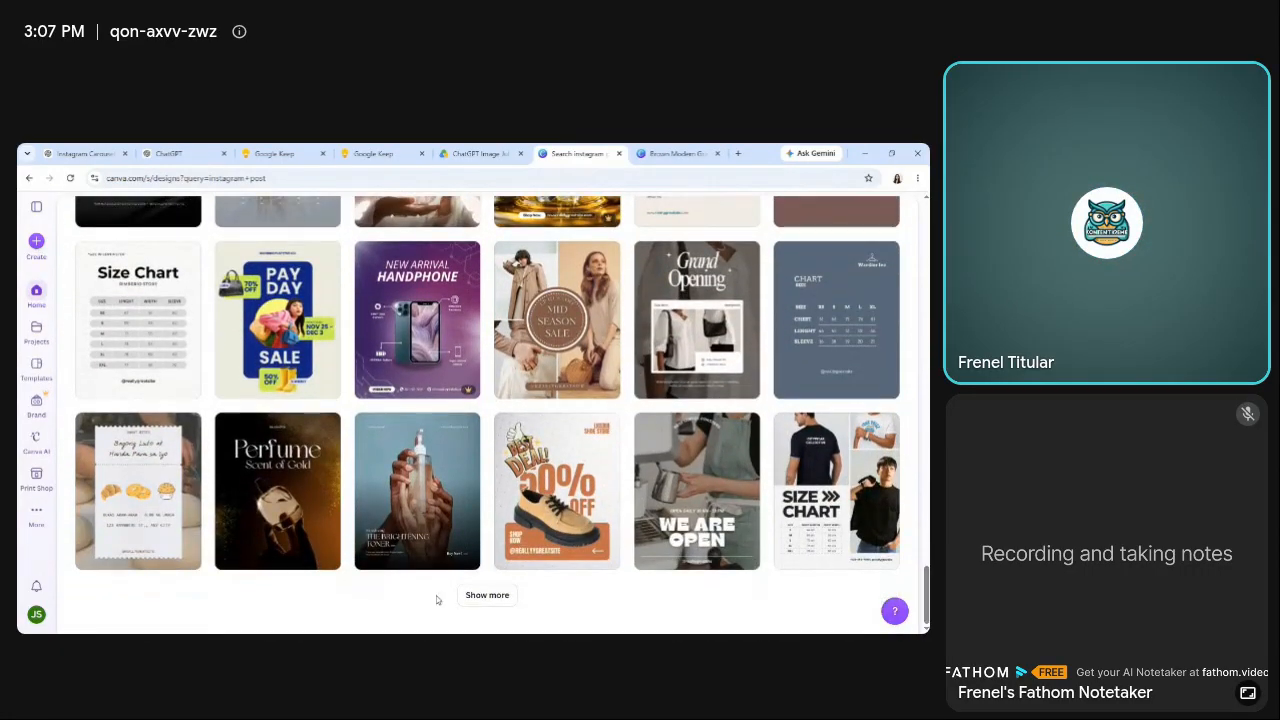
{"action": "left_click", "coordinate": [487, 595]}
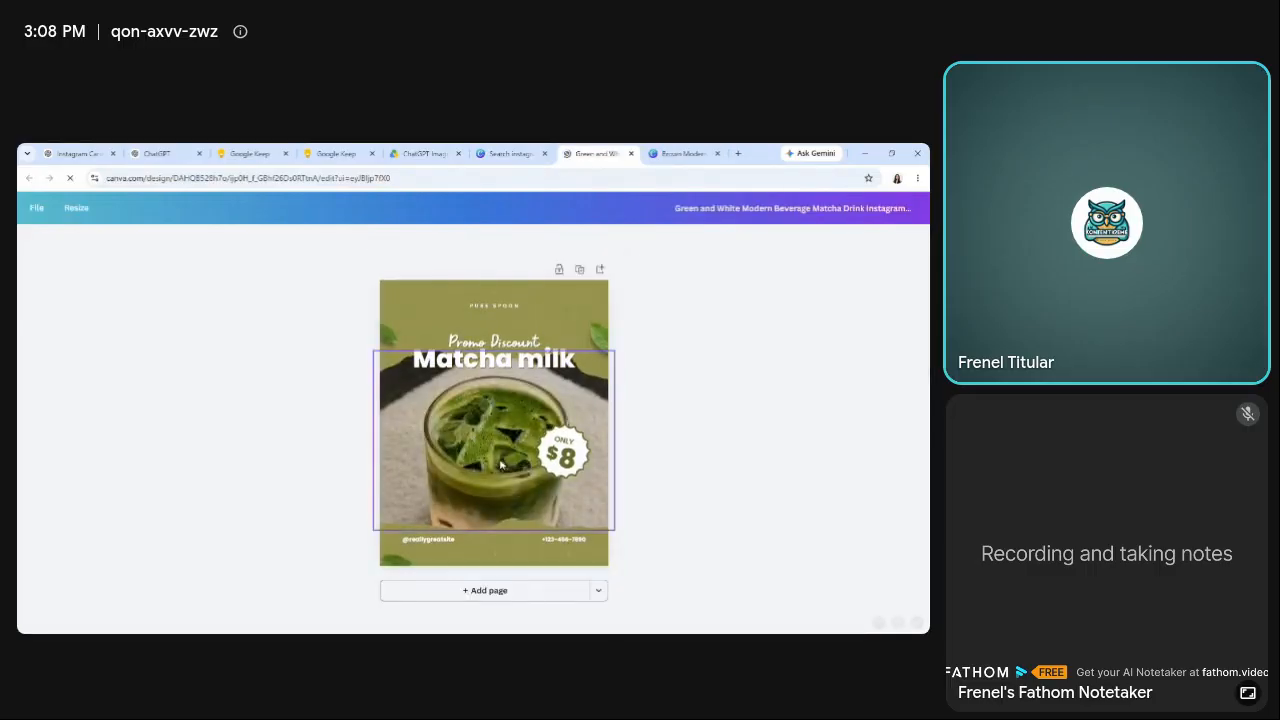
Delete the matcha drink photo and its empty image frame from the green template.
{"action": "left_click", "coordinate": [520, 449]}
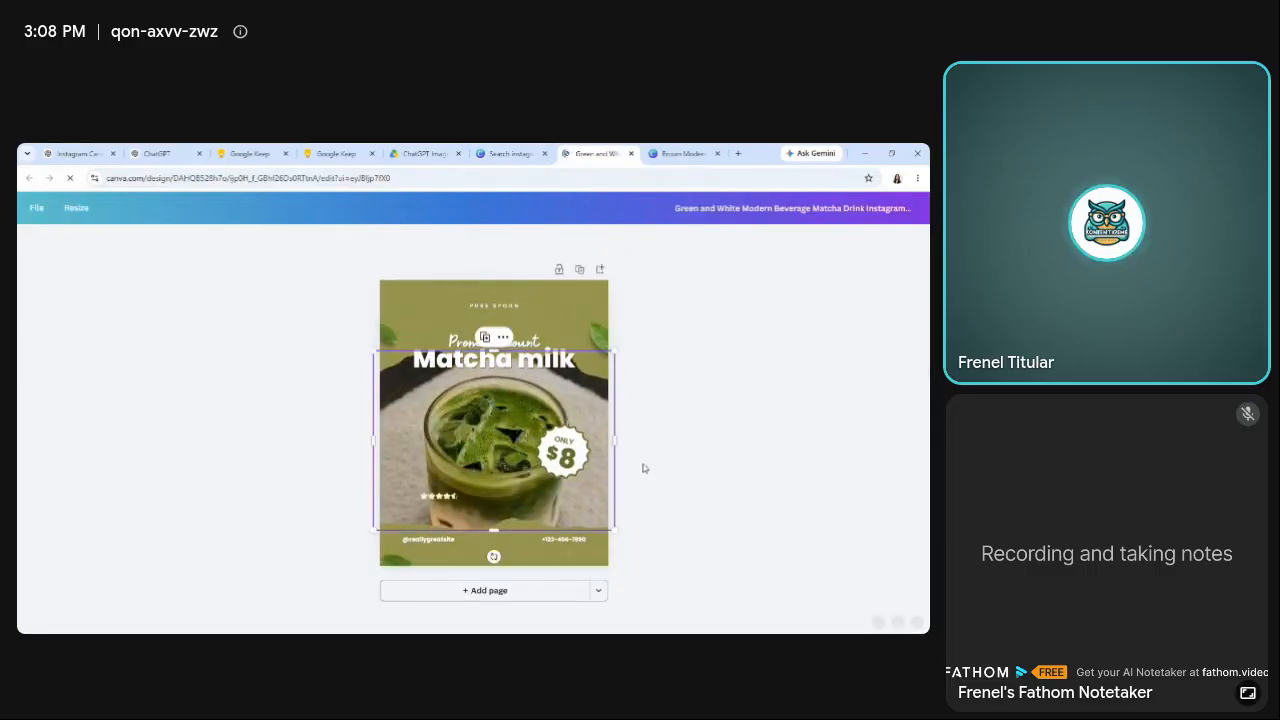
{"action": "left_click", "coordinate": [758, 493]}
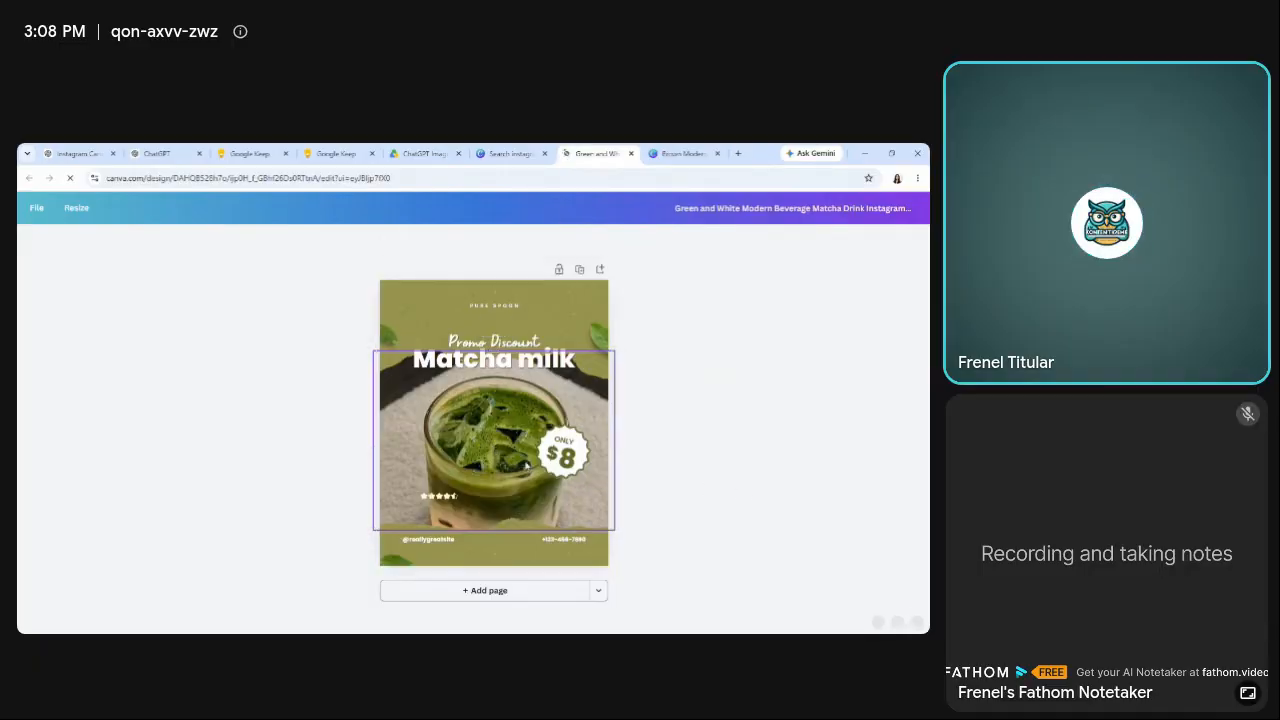
{"action": "left_click", "coordinate": [488, 397]}
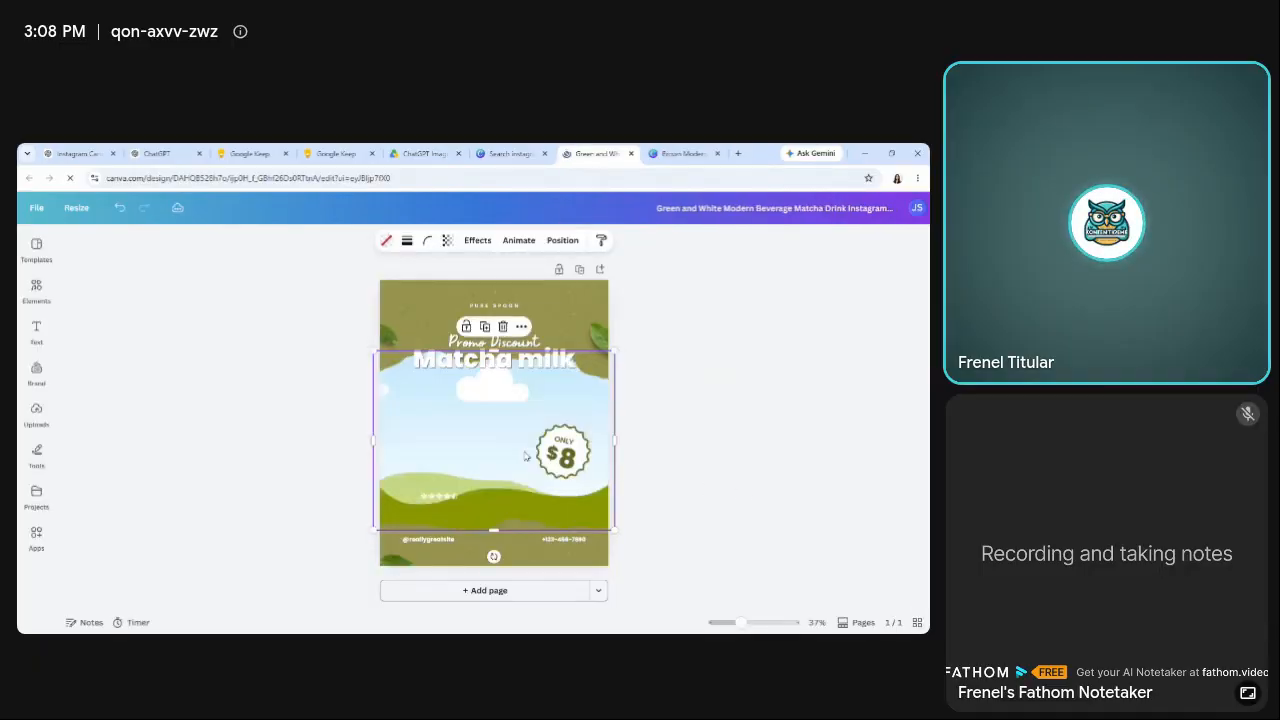
{"action": "key", "text": "Delete"}
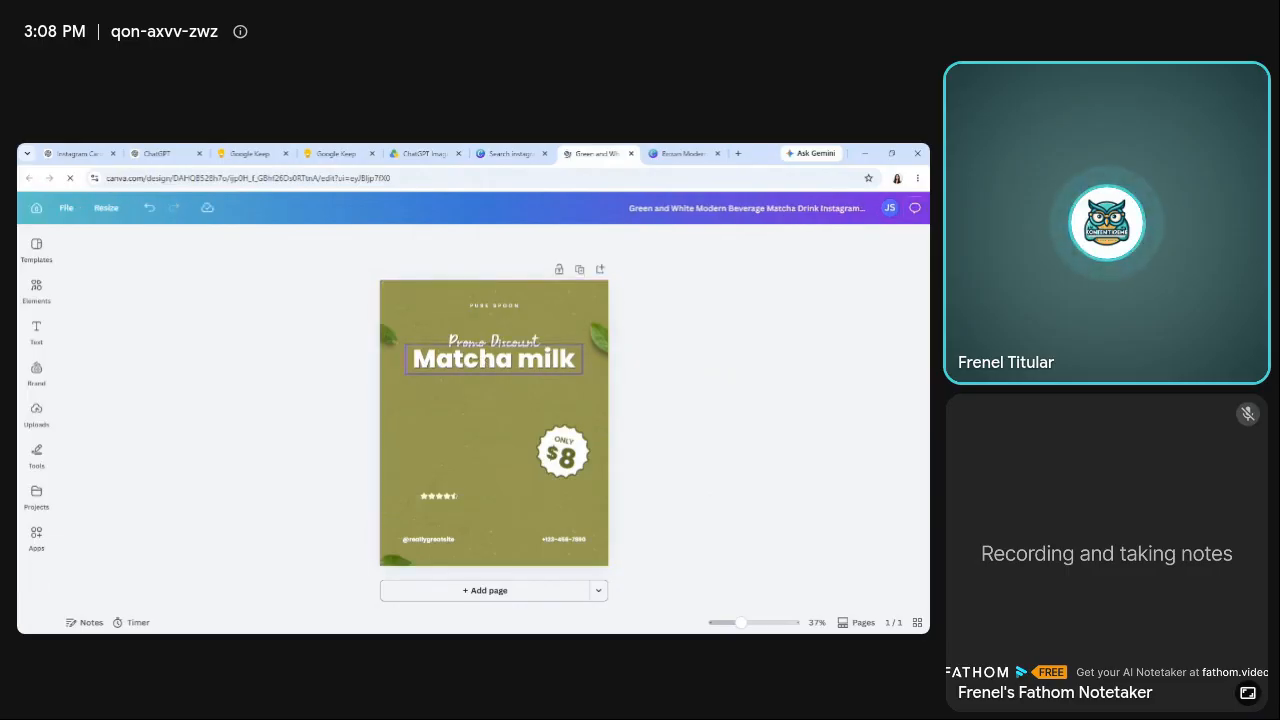
Delete the "Only $8" price text, its white badge and the star rating from the page.
{"action": "left_click", "coordinate": [566, 456]}
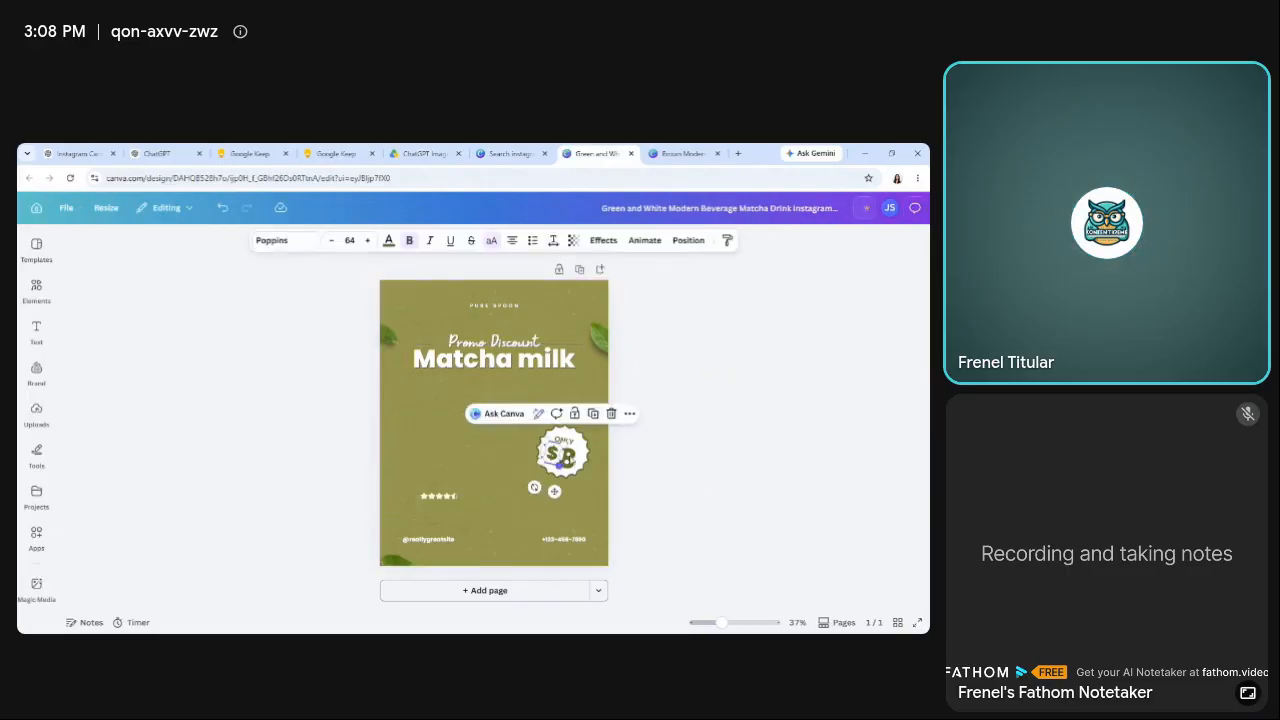
{"action": "key", "text": "Delete"}
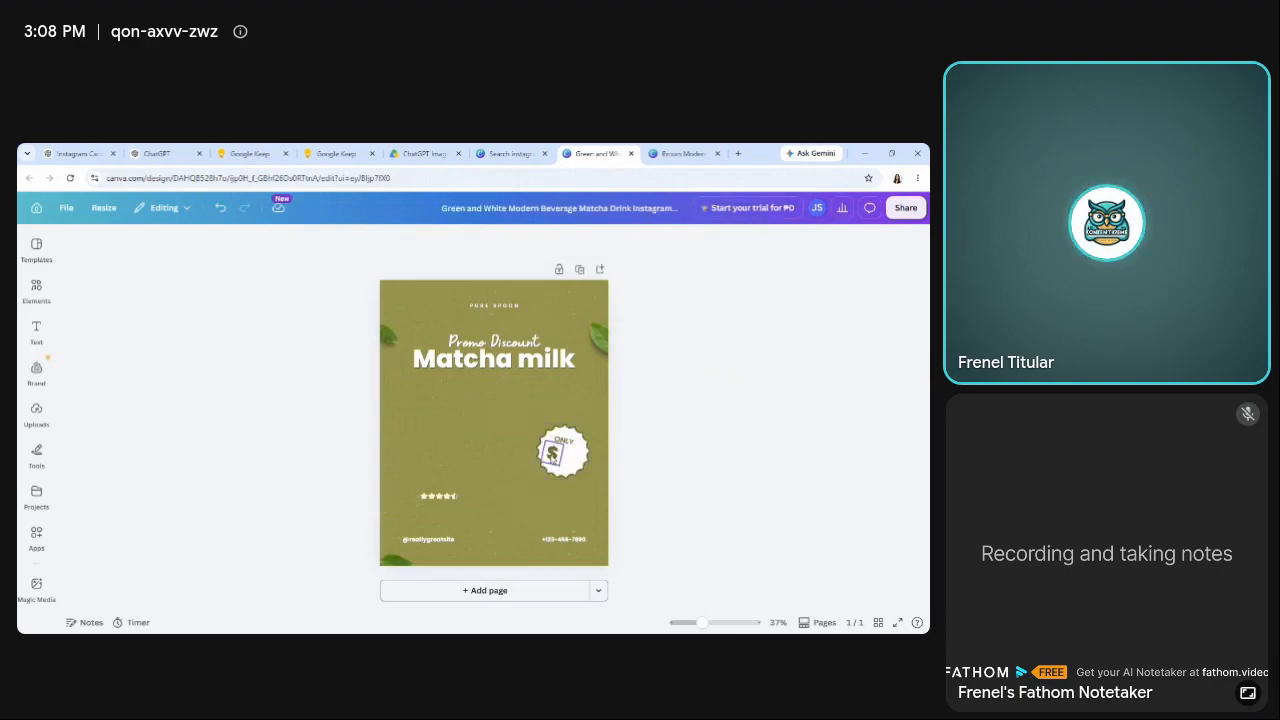
{"action": "left_click", "coordinate": [553, 456]}
{"action": "key", "text": "Delete"}
{"action": "left_click", "coordinate": [563, 443]}
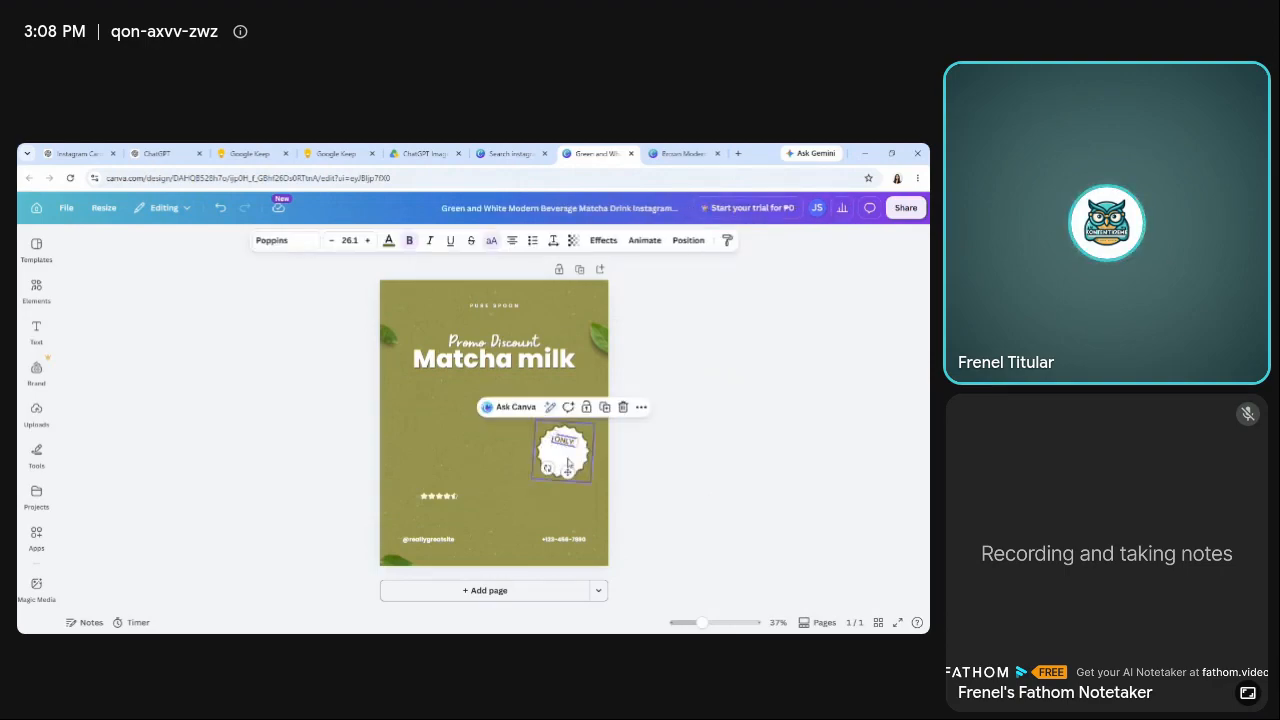
{"action": "left_click", "coordinate": [566, 460]}
{"action": "key", "text": "Delete"}
{"action": "left_click", "coordinate": [440, 496]}
{"action": "key", "text": "Delete"}
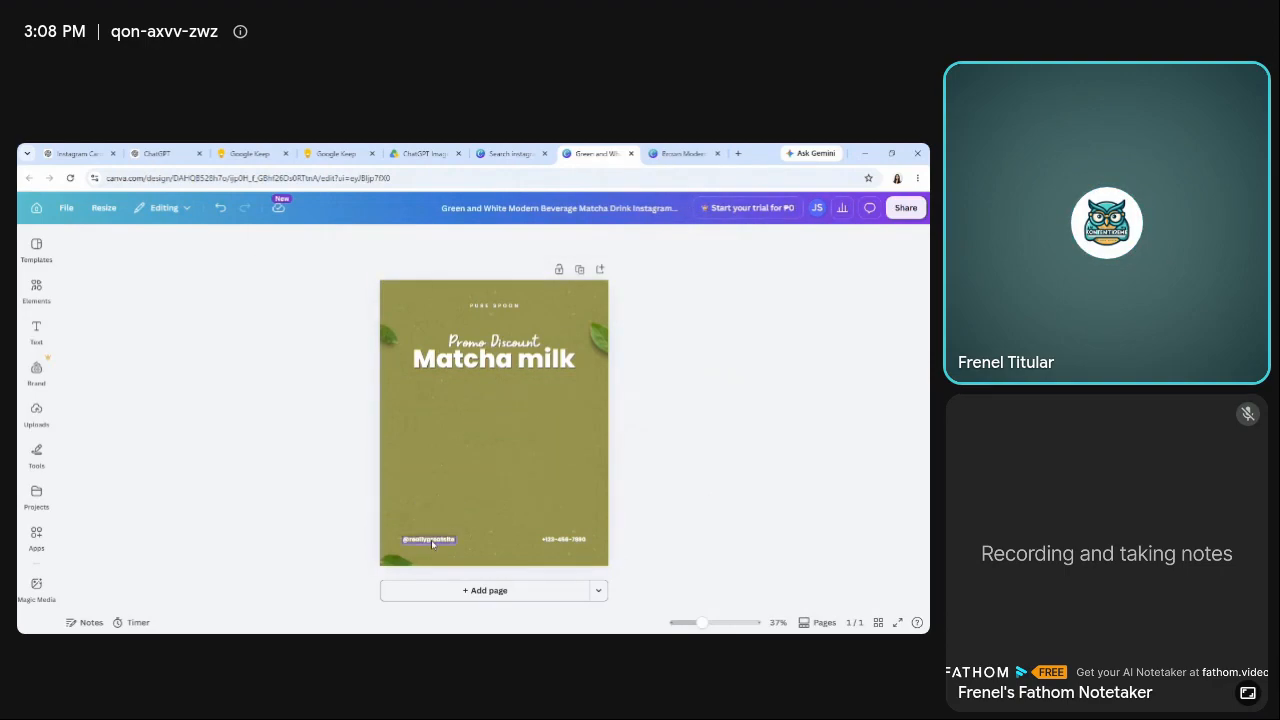
Replace the "Matcha milk" headline with "5 Benefits of Indoor Plants".
{"action": "double_click", "coordinate": [522, 372]}
{"action": "type", "text": "5"}
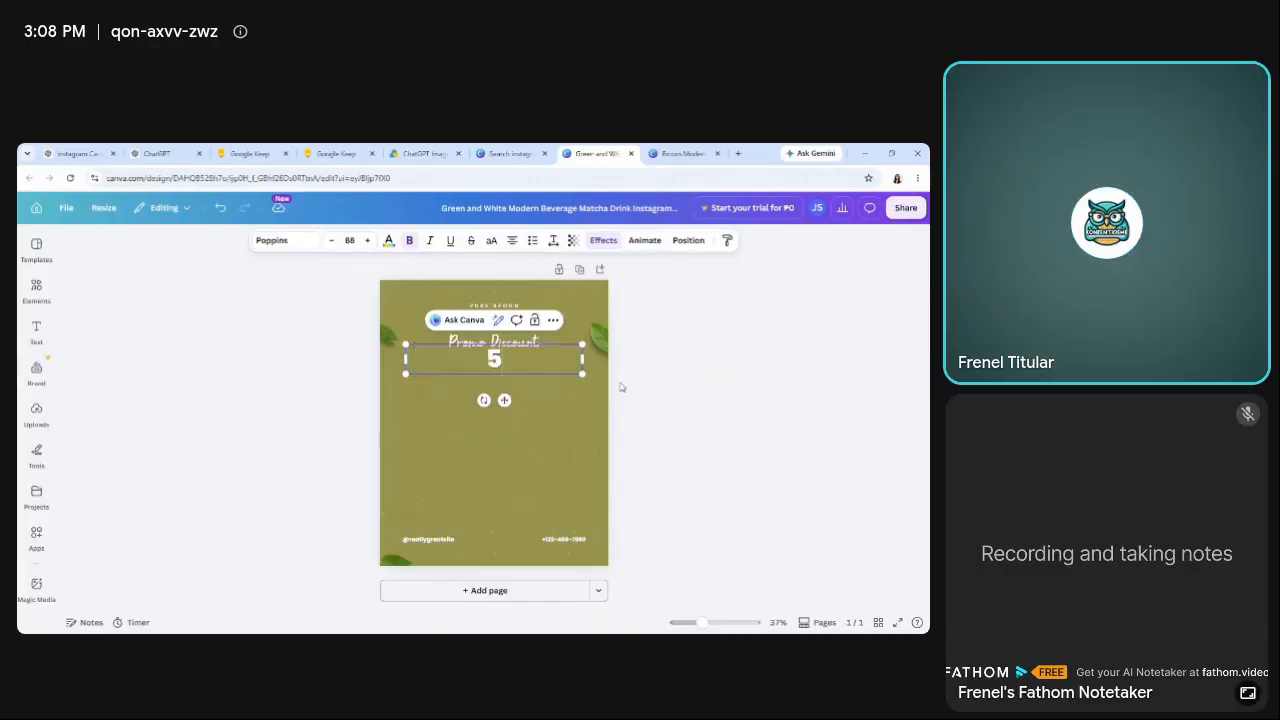
{"action": "type", "text": " ind"}
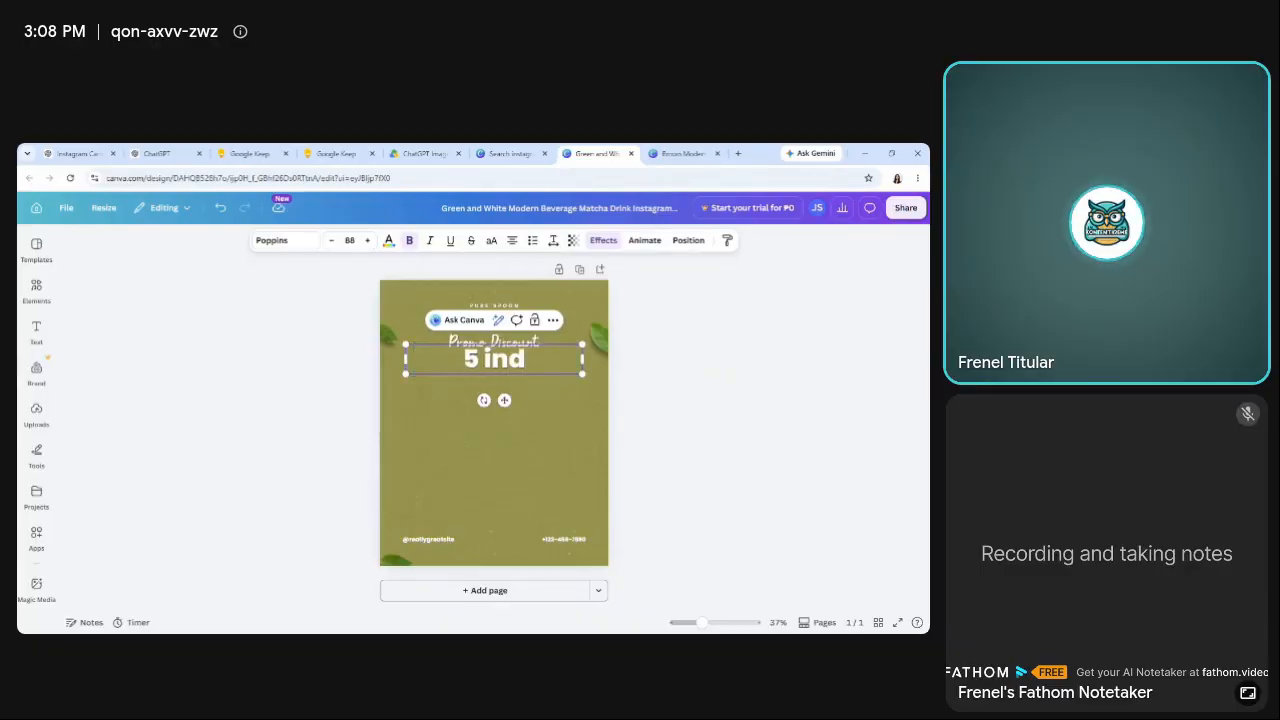
{"action": "key", "text": "BackSpace"}
{"action": "key", "text": "BackSpace"}
{"action": "key", "text": "BackSpace"}
{"action": "key", "text": "BackSpace"}
{"action": "type", "text": "Be"}
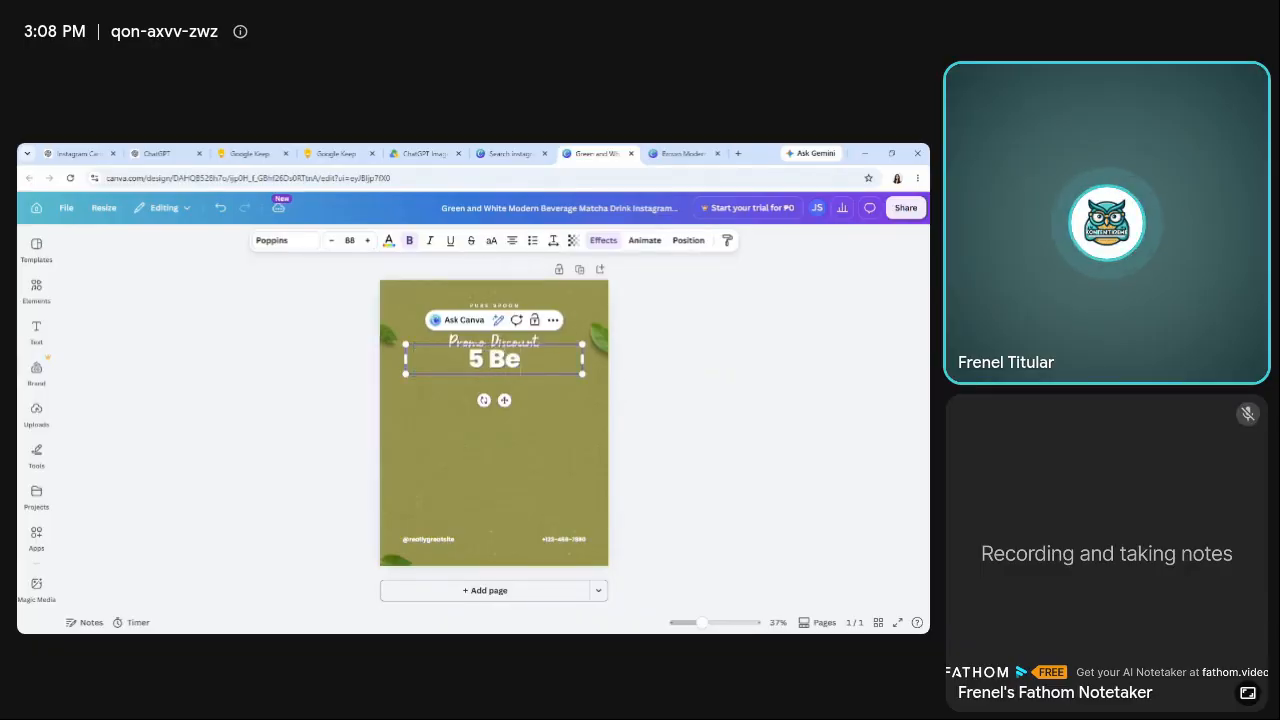
{"action": "type", "text": "nefits"}
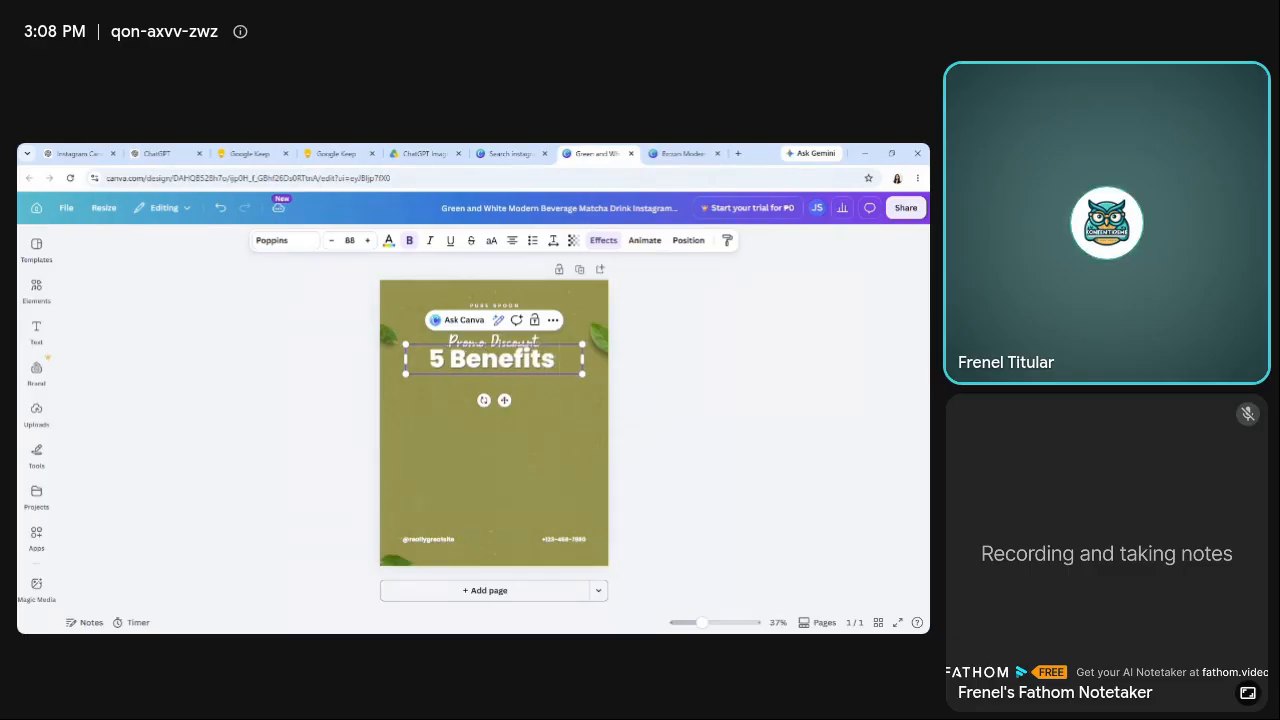
{"action": "type", "text": " of Indoor"}
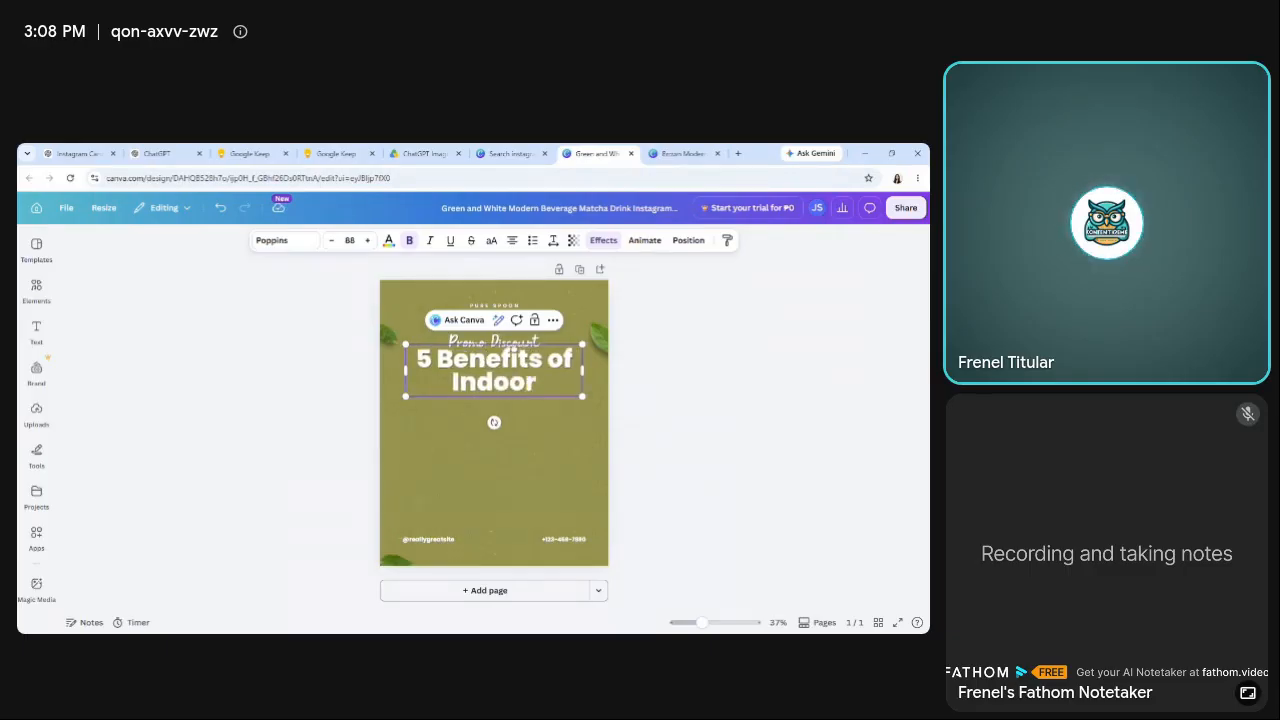
{"action": "type", "text": " Plants"}
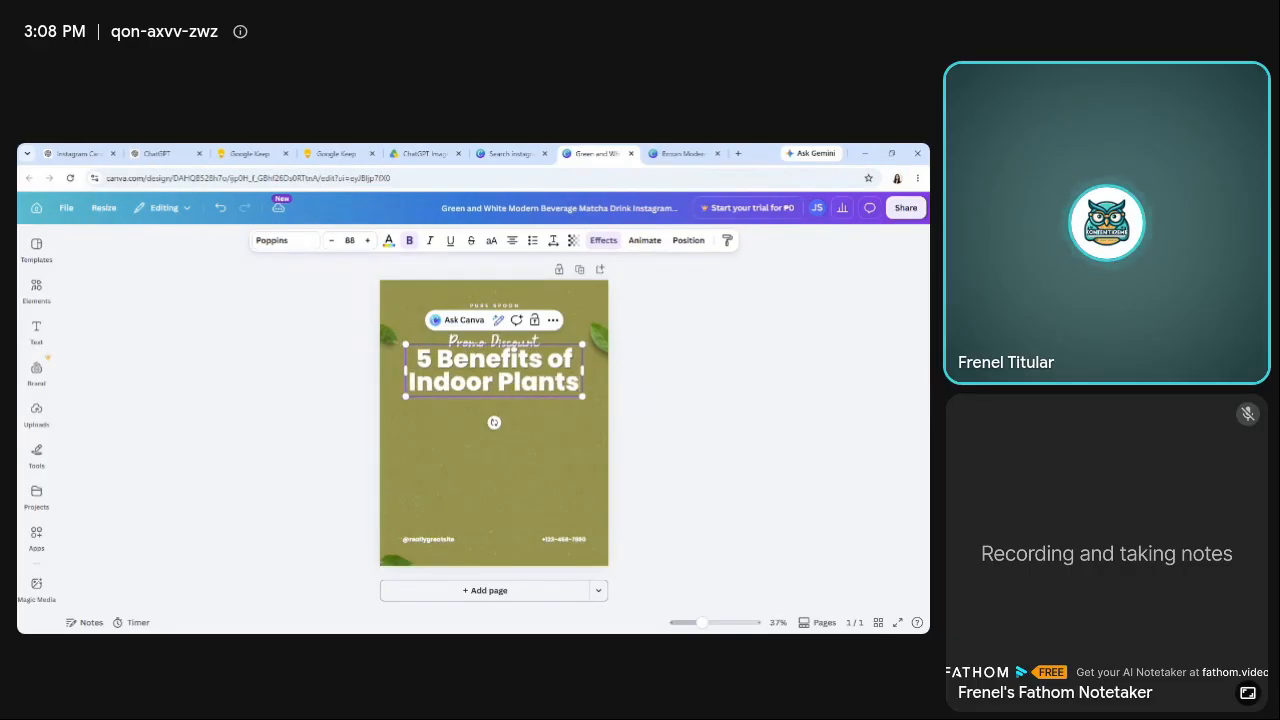
{"action": "left_click", "coordinate": [231, 394]}
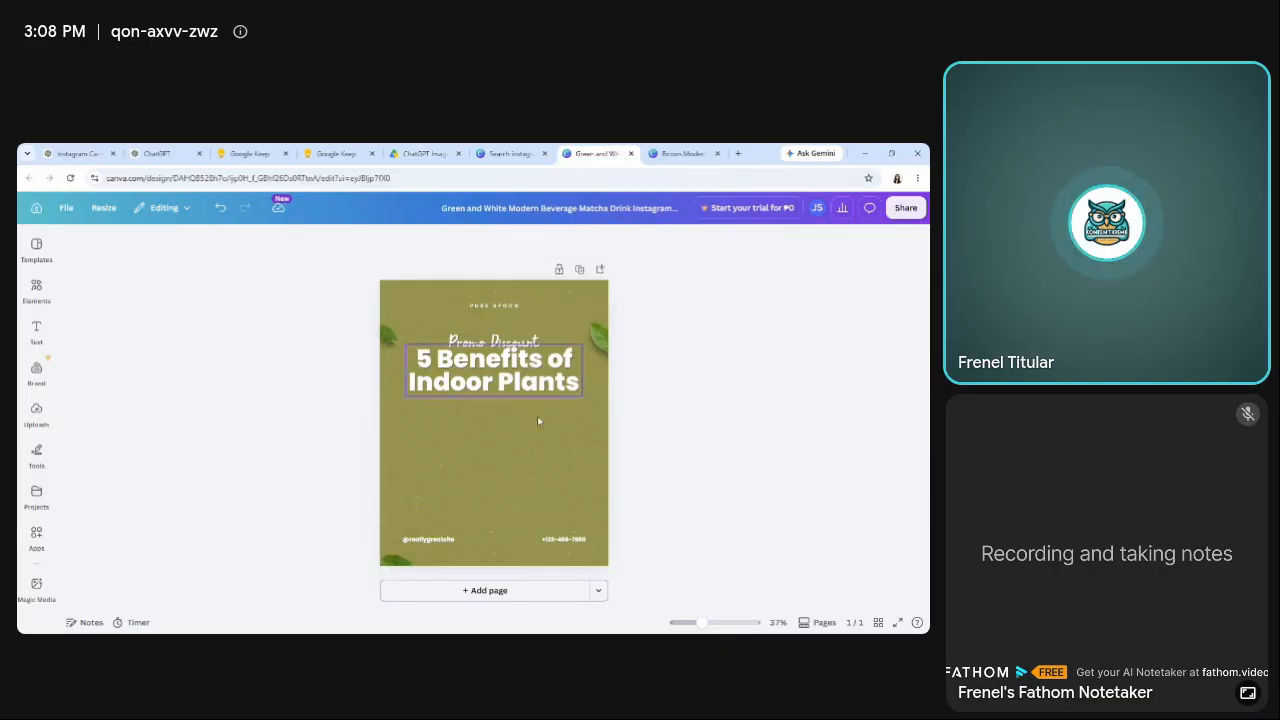
Move the headline down to the middle of the page and enlarge its font size to about 97.
{"action": "left_click_drag", "start_coordinate": [536, 370], "coordinate": [538, 421]}
{"action": "left_click", "coordinate": [368, 242]}
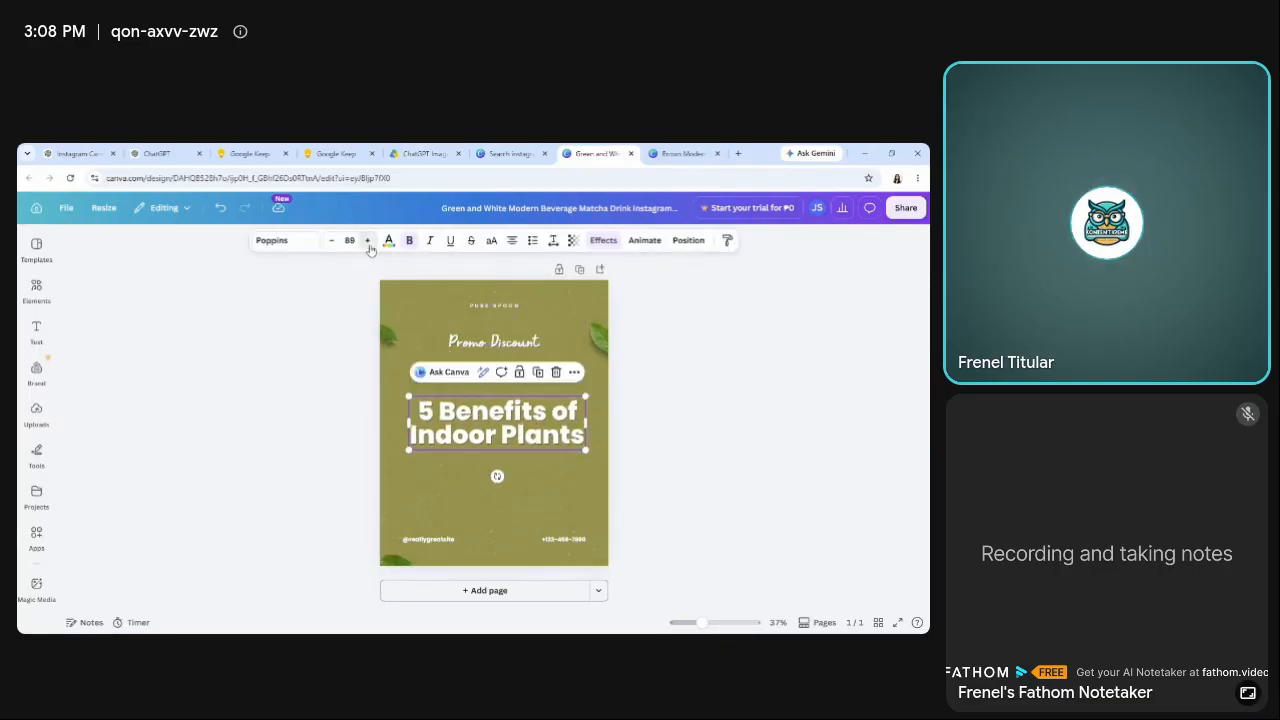
{"action": "left_click", "coordinate": [368, 242]}
{"action": "left_click", "coordinate": [368, 242]}
{"action": "left_click", "coordinate": [368, 242]}
{"action": "left_click", "coordinate": [368, 242]}
{"action": "left_click", "coordinate": [368, 242]}
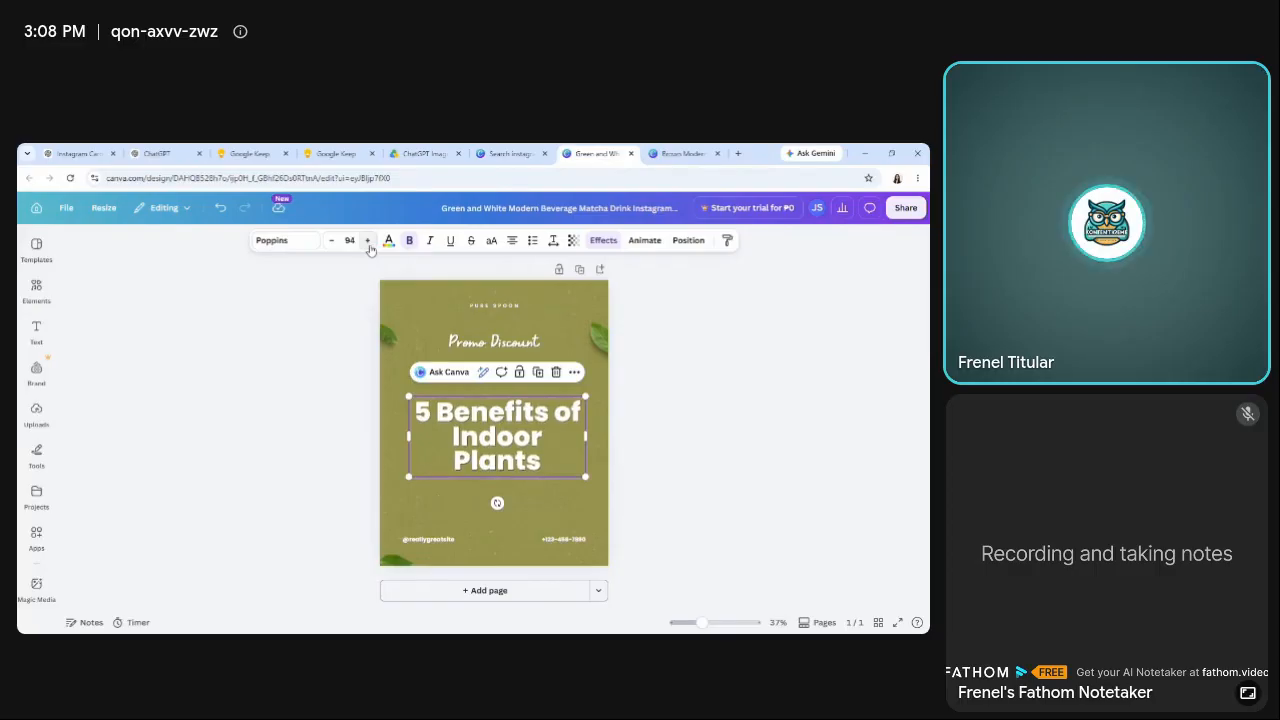
{"action": "left_click", "coordinate": [368, 242]}
{"action": "left_click", "coordinate": [368, 242]}
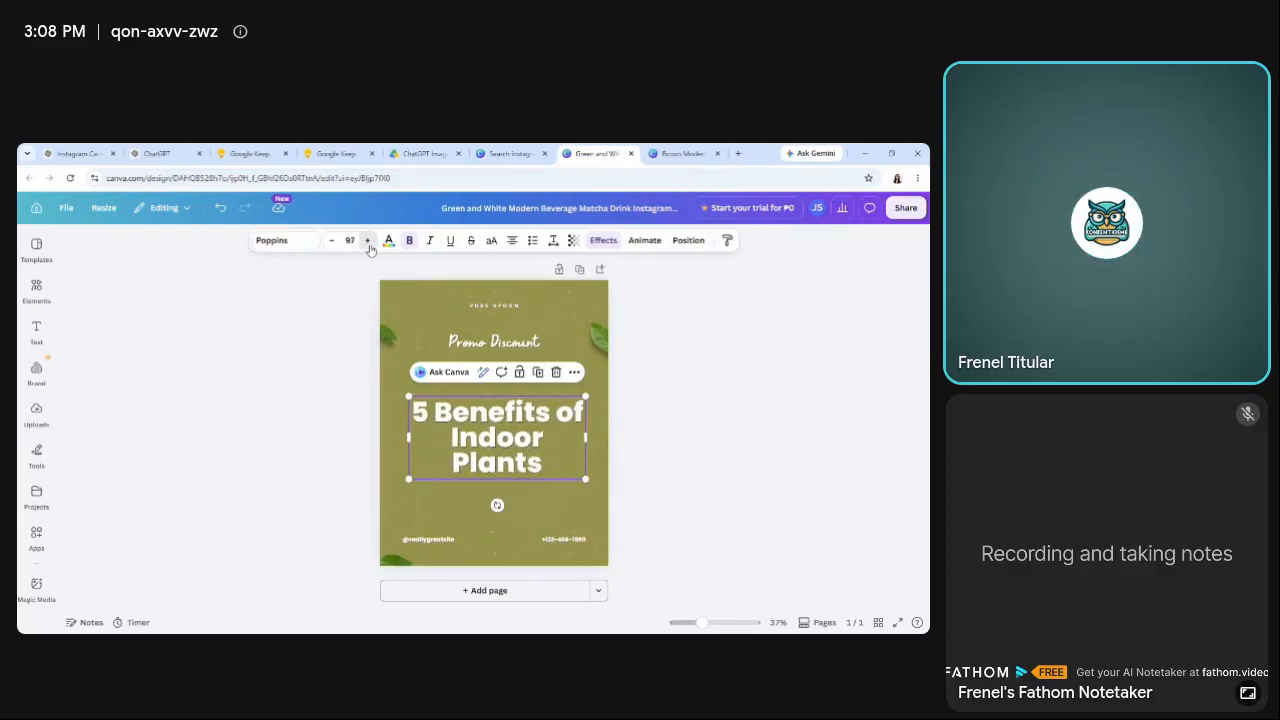
{"action": "left_click", "coordinate": [368, 242]}
Delete the "Promo Discount" text above the headline.
{"action": "left_click", "coordinate": [522, 345]}
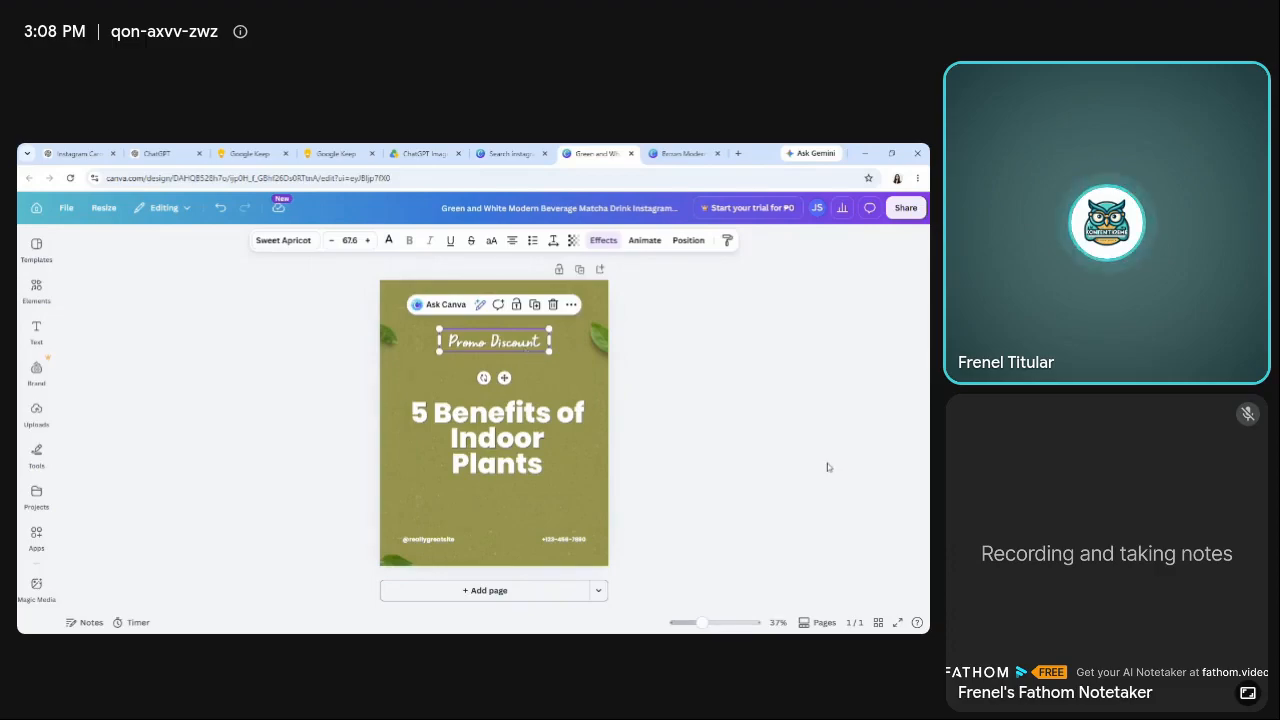
{"action": "key", "text": "Delete"}
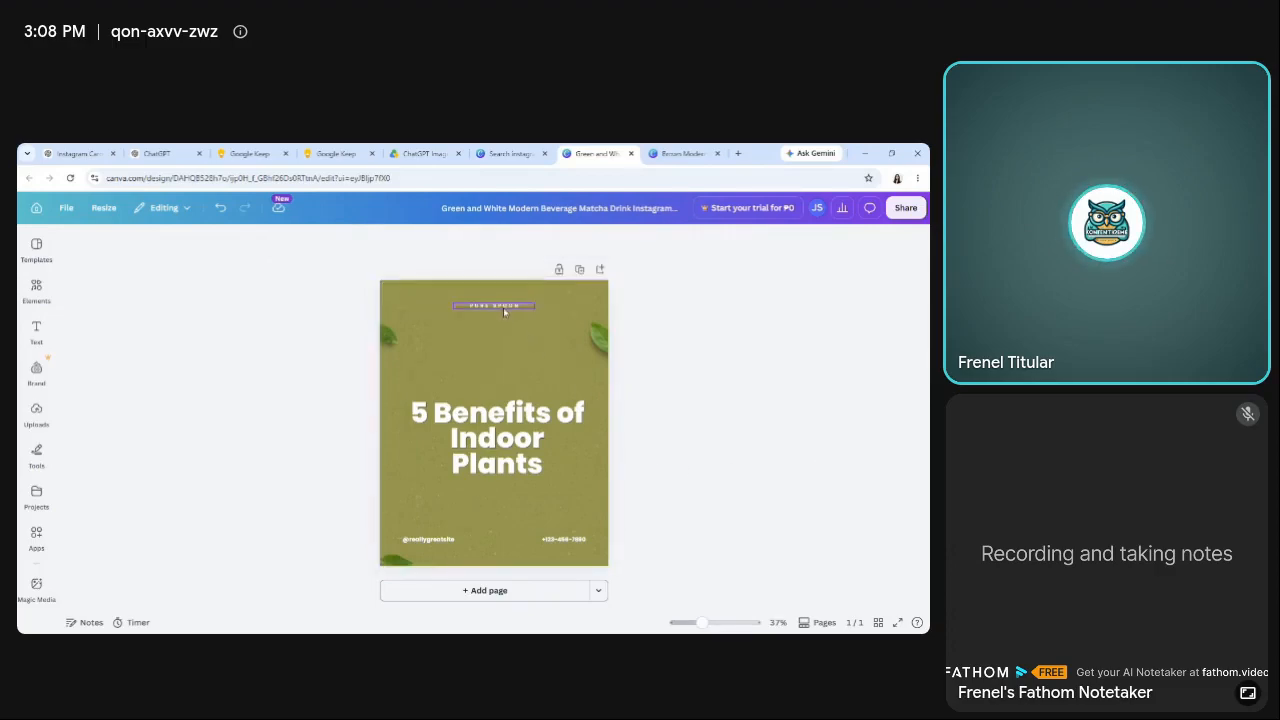
Switch to Google Keep and copy the business name "GreenSprout Plant Shop" from the Prompt Formula note.
{"action": "left_click", "coordinate": [420, 153]}
{"action": "left_click", "coordinate": [336, 153]}
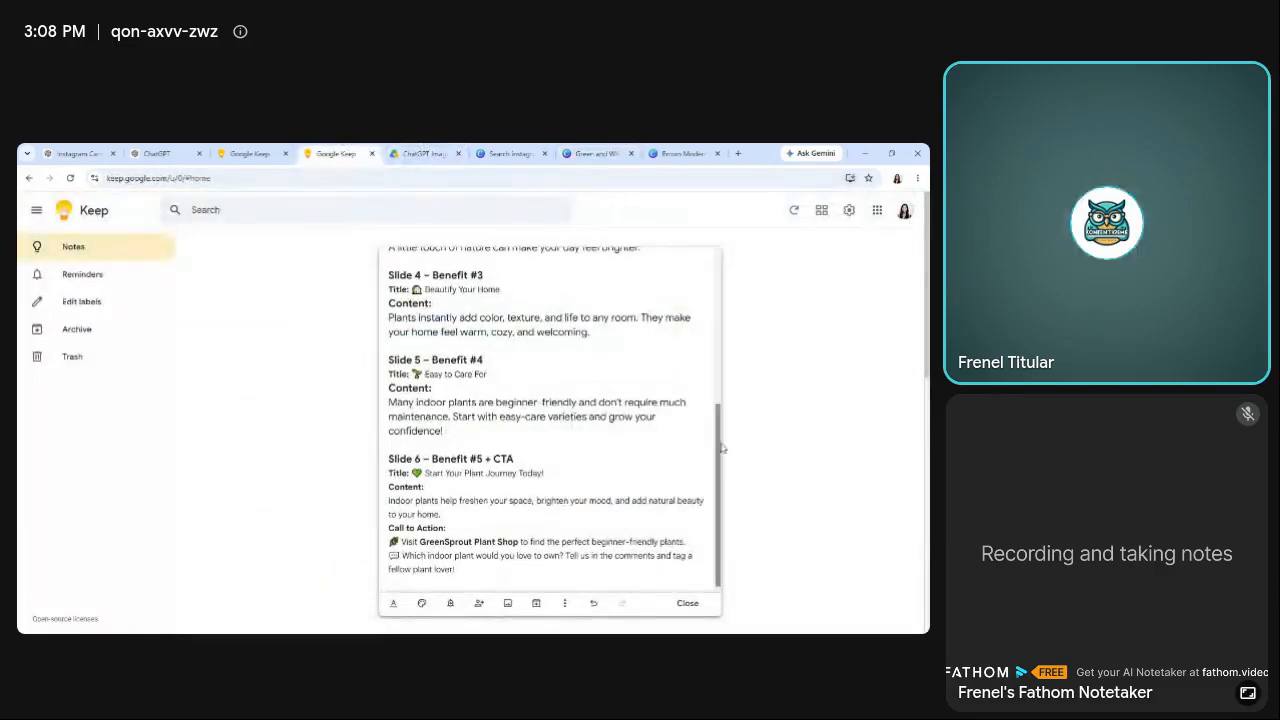
{"action": "left_click", "coordinate": [220, 152]}
{"action": "left_click", "coordinate": [171, 531]}
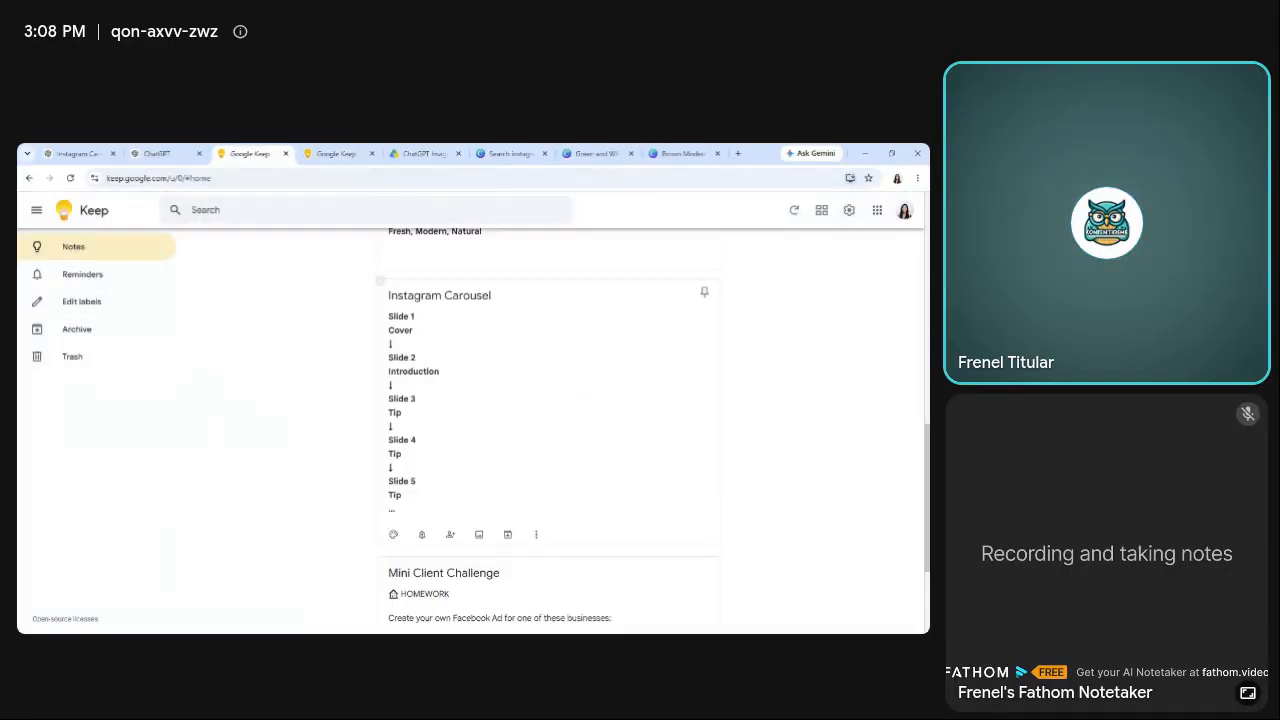
{"action": "left_click_drag", "start_coordinate": [927, 415], "coordinate": [927, 350]}
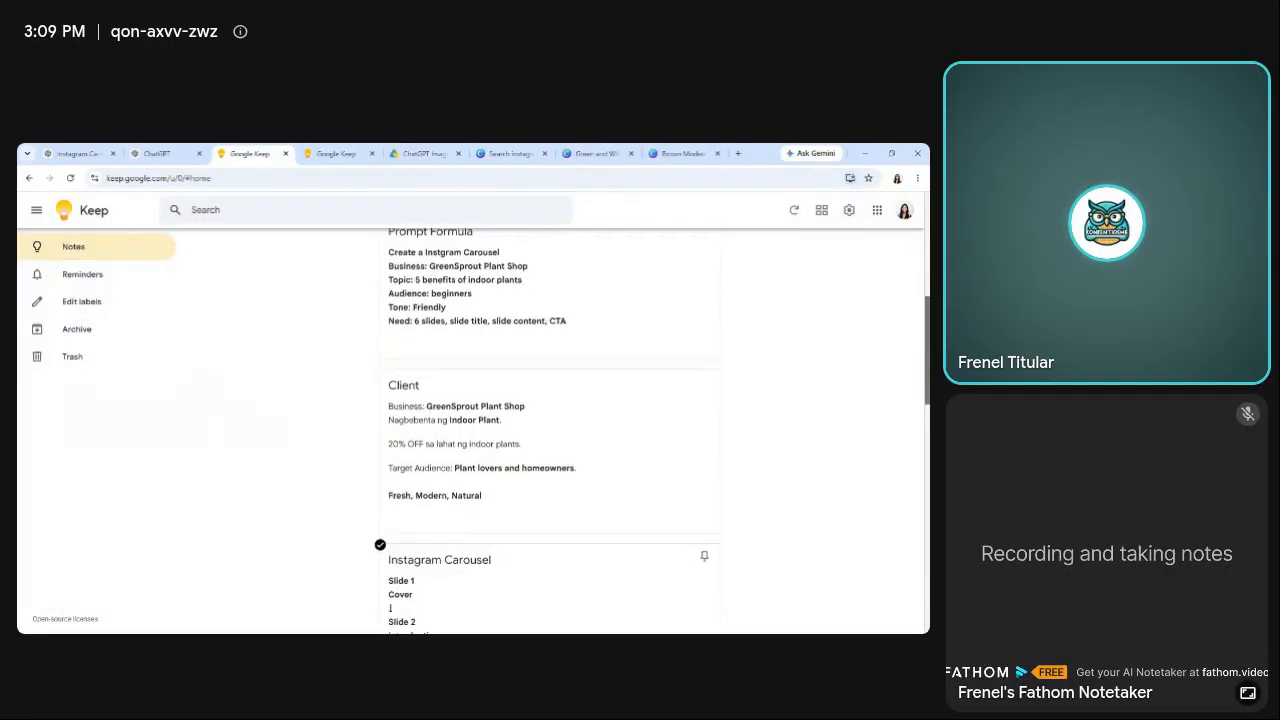
{"action": "left_click", "coordinate": [430, 300]}
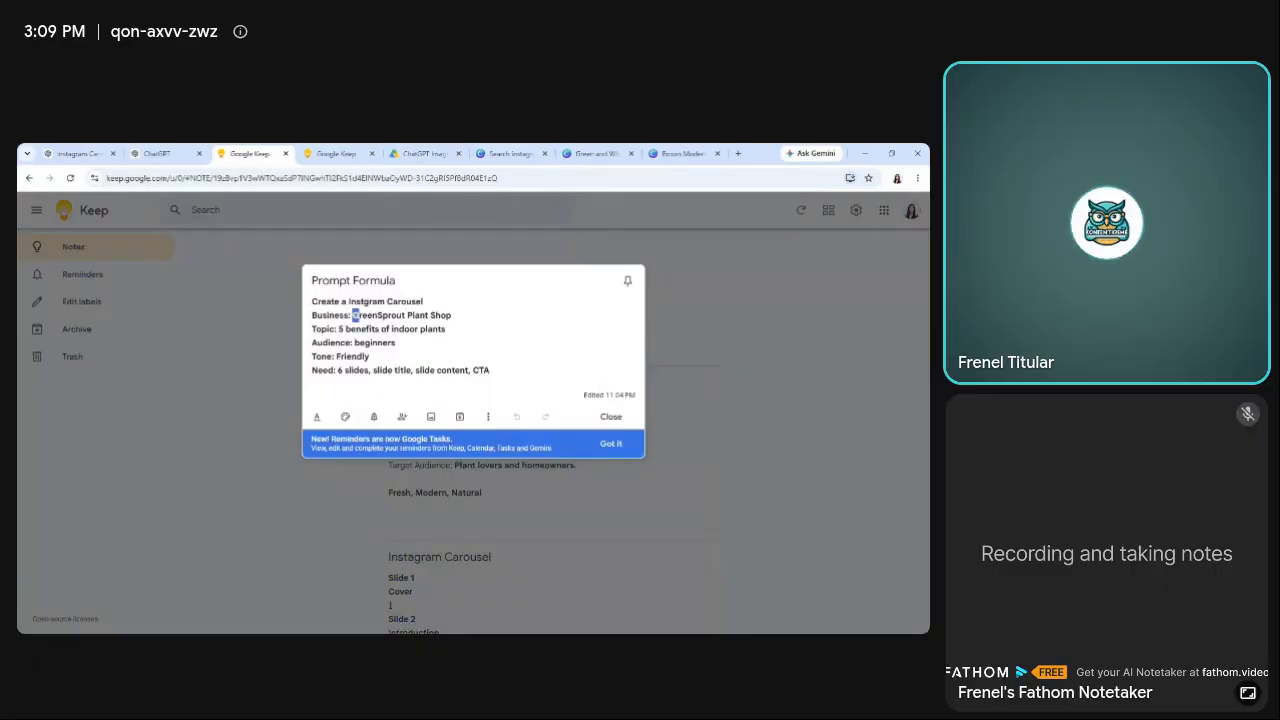
{"action": "left_click_drag", "start_coordinate": [358, 315], "coordinate": [452, 315]}
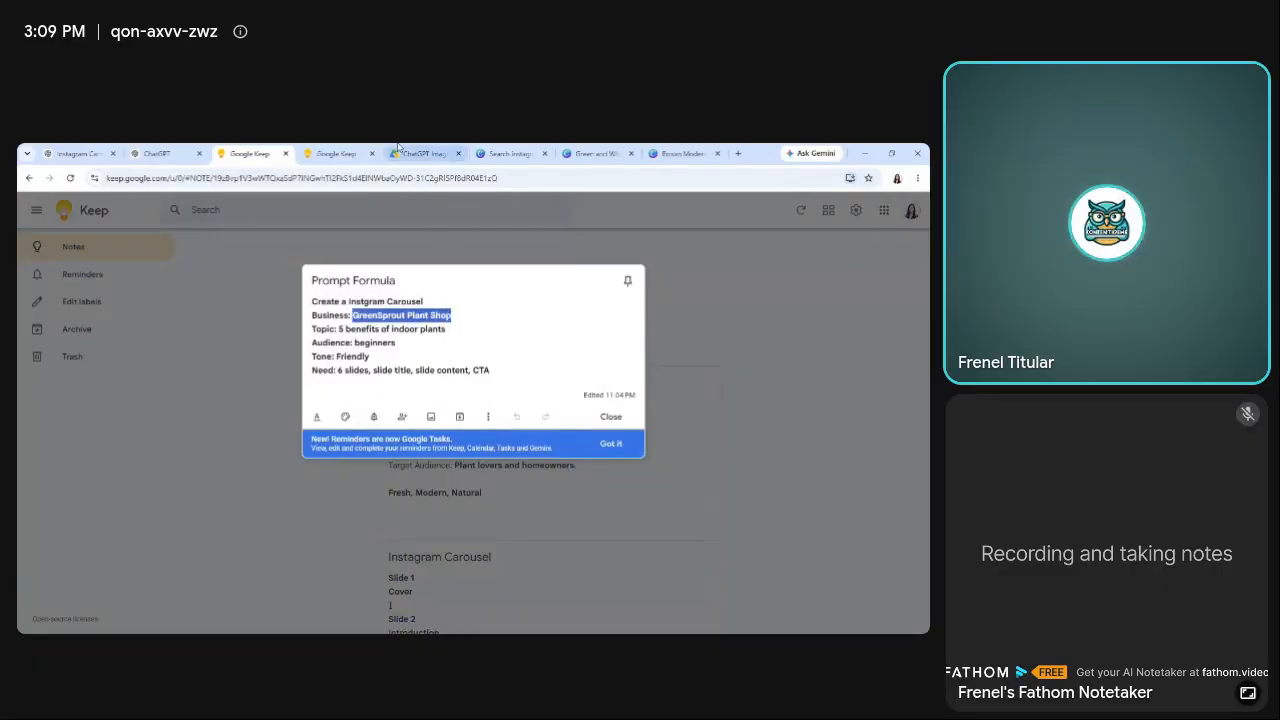
Switch back to the green Canva design and replace the small brand text above the headline with "GreenSprout Plant Shop".
{"action": "left_click", "coordinate": [597, 153]}
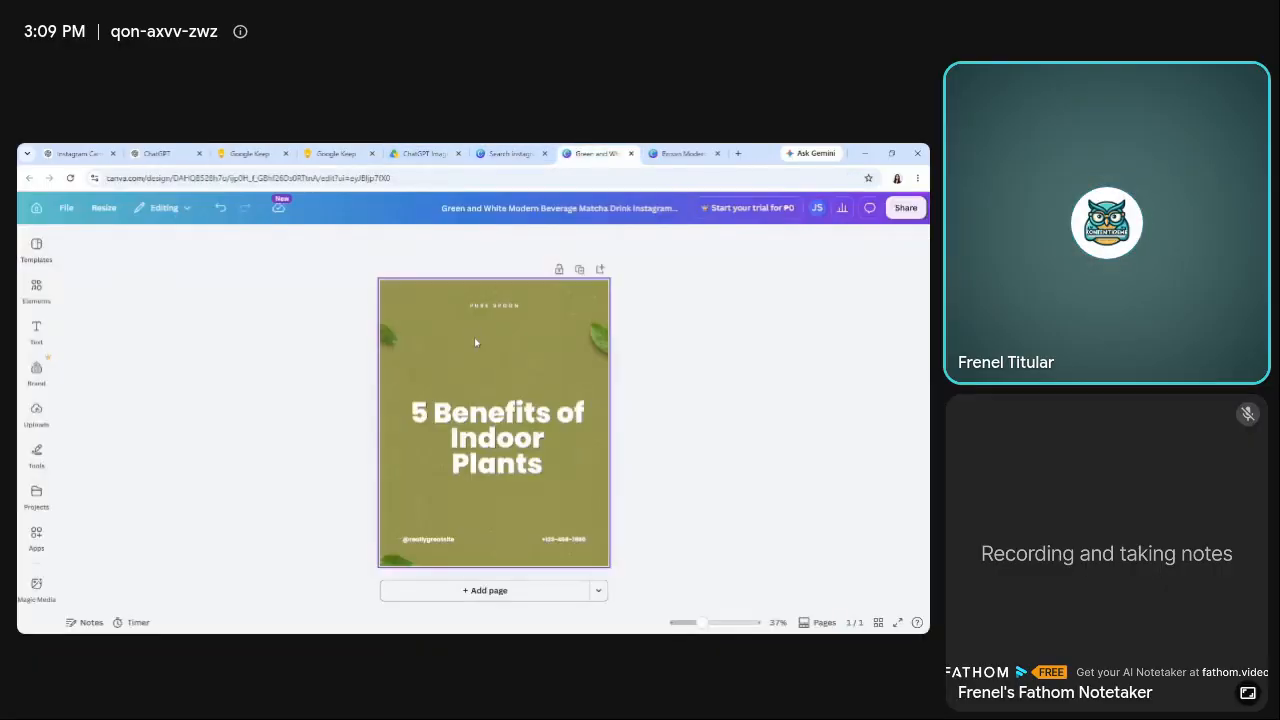
{"action": "double_click", "coordinate": [493, 308]}
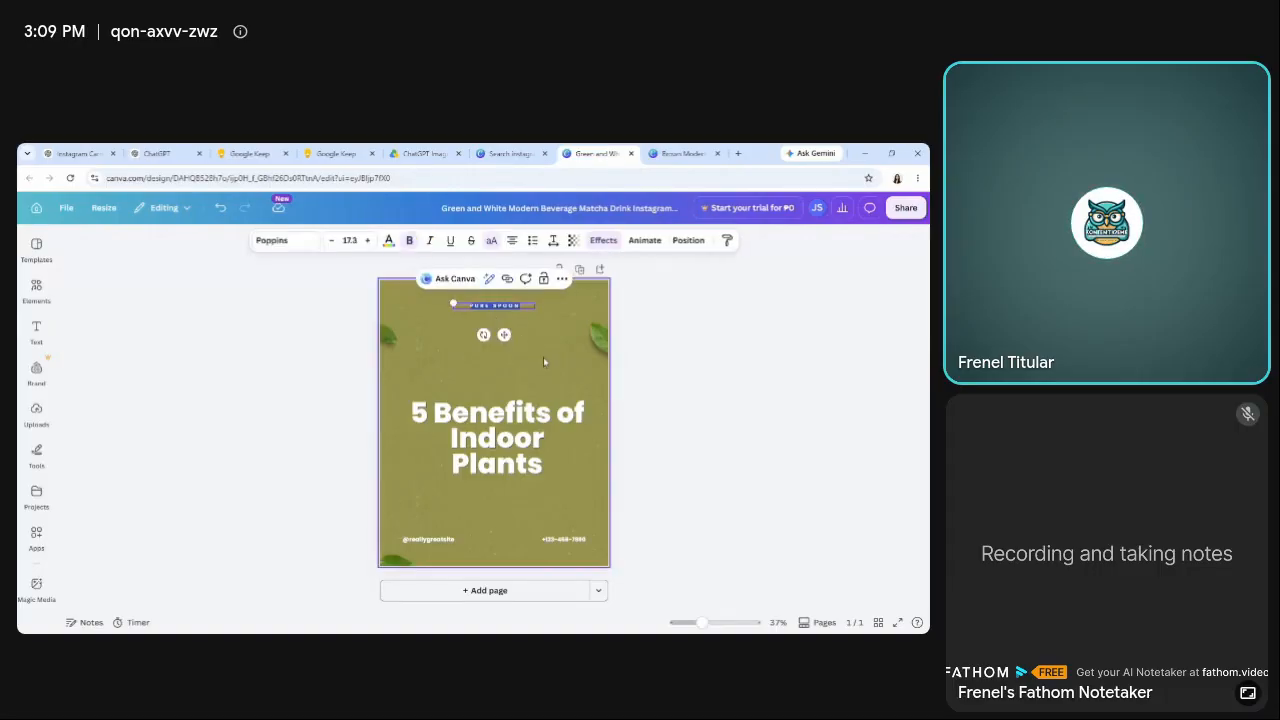
{"action": "type", "text": "GREENSPROUT PLANT SHOP"}
{"action": "left_click", "coordinate": [785, 417]}
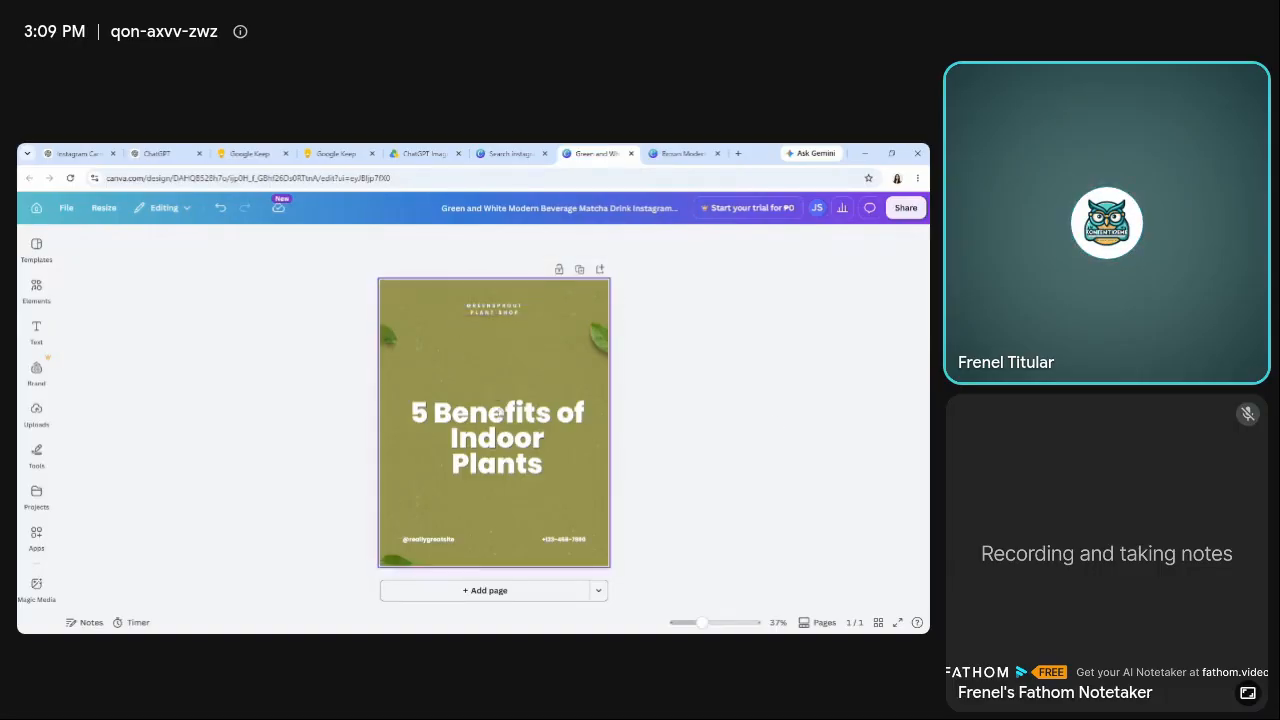
Move the "5 Benefits of Indoor Plants" headline up beneath the brand text and enlarge its font size to 111.
{"action": "mouse_move", "coordinate": [499, 412]}
{"action": "left_mouse_down"}
{"action": "mouse_move", "coordinate": [503, 380]}
{"action": "mouse_move", "coordinate": [496, 388]}
{"action": "left_mouse_up"}
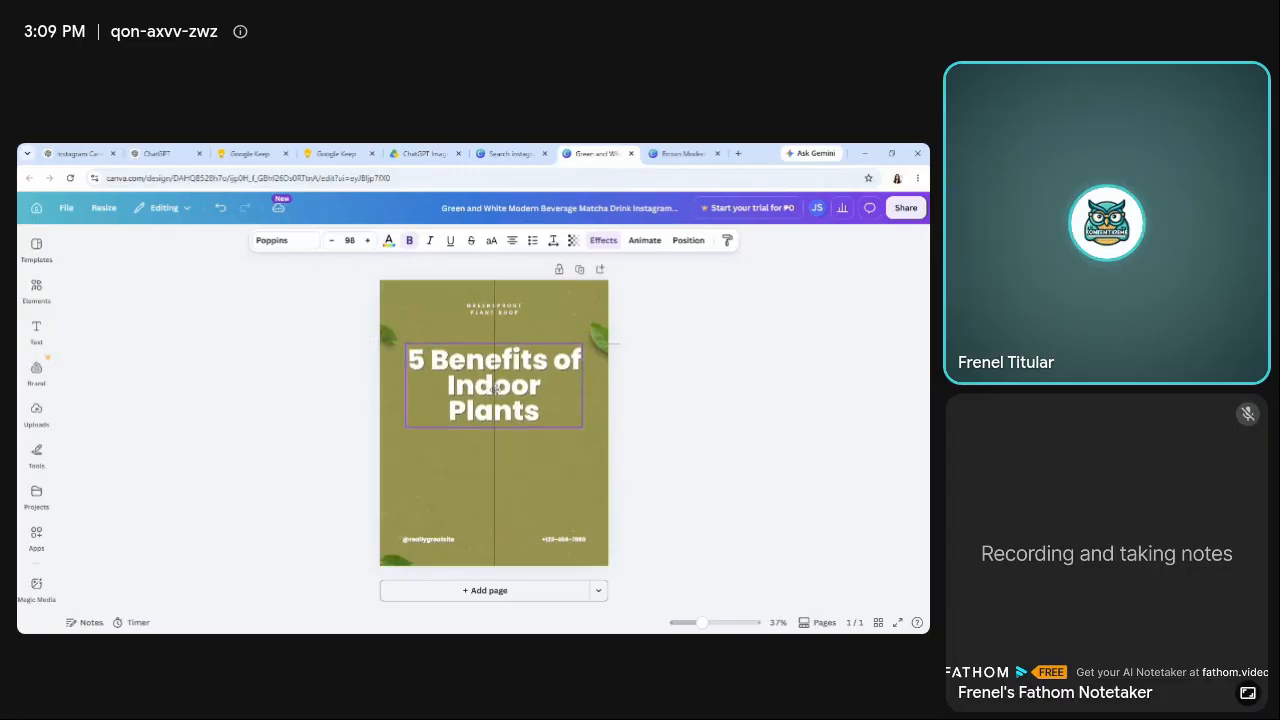
{"action": "left_click", "coordinate": [368, 241]}
{"action": "left_click", "coordinate": [368, 241]}
{"action": "left_click", "coordinate": [368, 241]}
{"action": "left_click", "coordinate": [368, 241]}
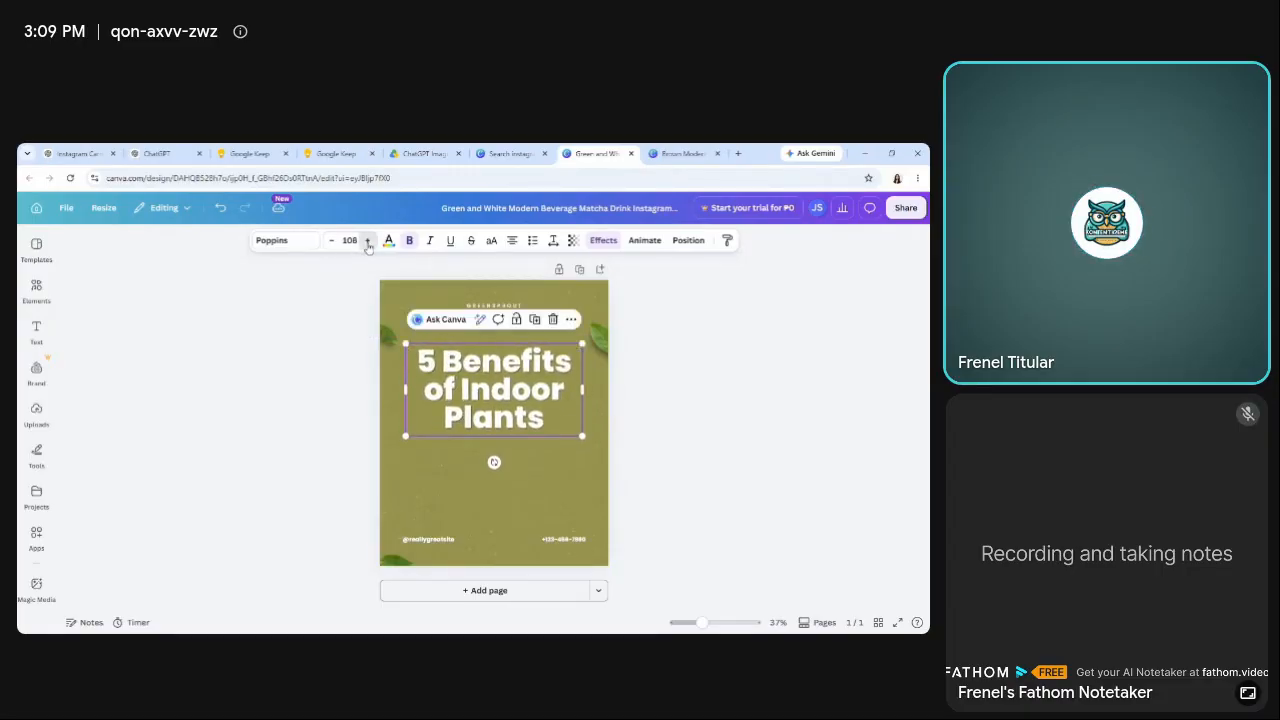
{"action": "left_click", "coordinate": [368, 241]}
{"action": "left_click", "coordinate": [368, 241]}
{"action": "left_click", "coordinate": [295, 402]}
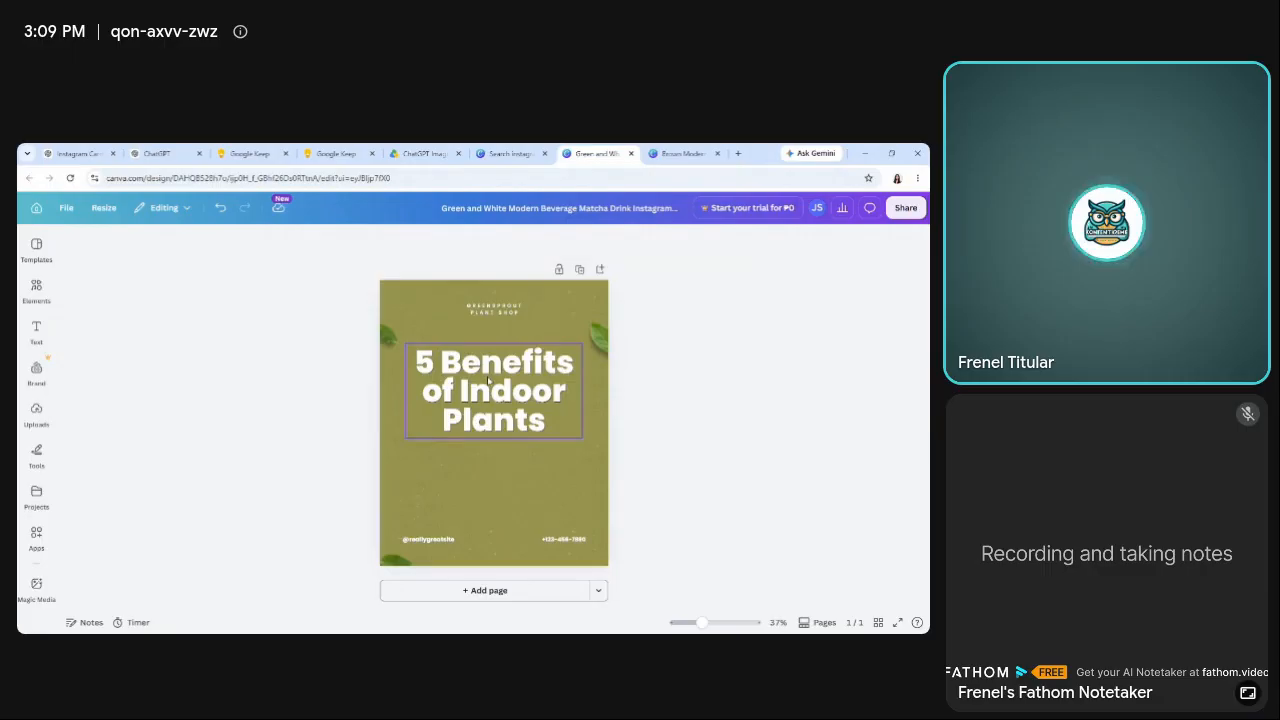
Increase the headline's letter spacing slightly and widen its line spacing.
{"action": "left_click", "coordinate": [491, 382]}
{"action": "left_click", "coordinate": [553, 241]}
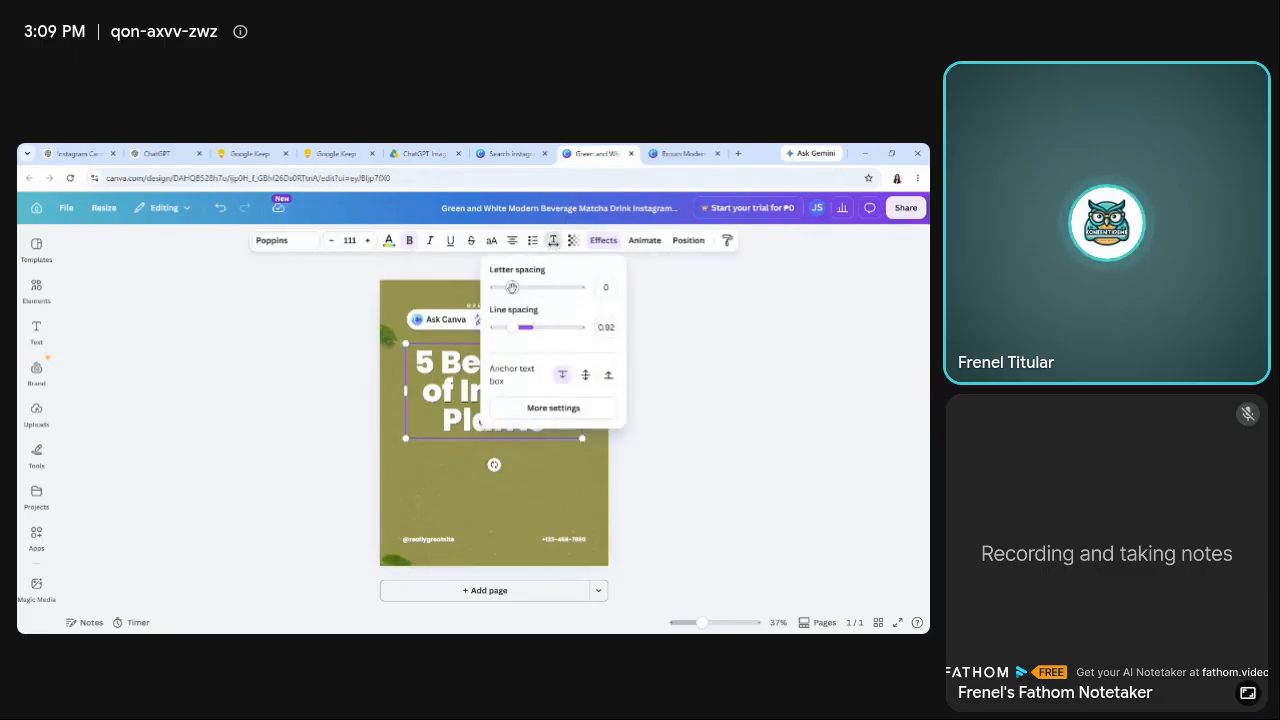
{"action": "left_click_drag", "start_coordinate": [511, 287], "coordinate": [530, 329]}
{"action": "left_click", "coordinate": [258, 412]}
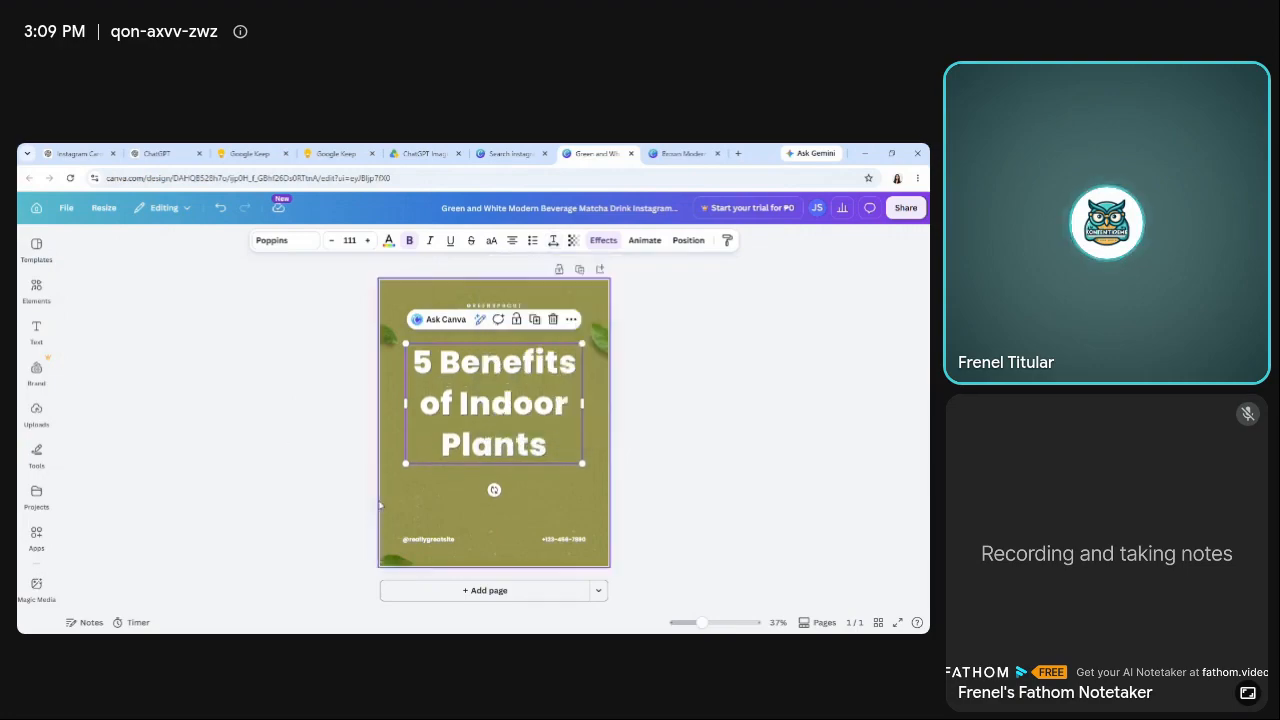
{"action": "left_click", "coordinate": [266, 443]}
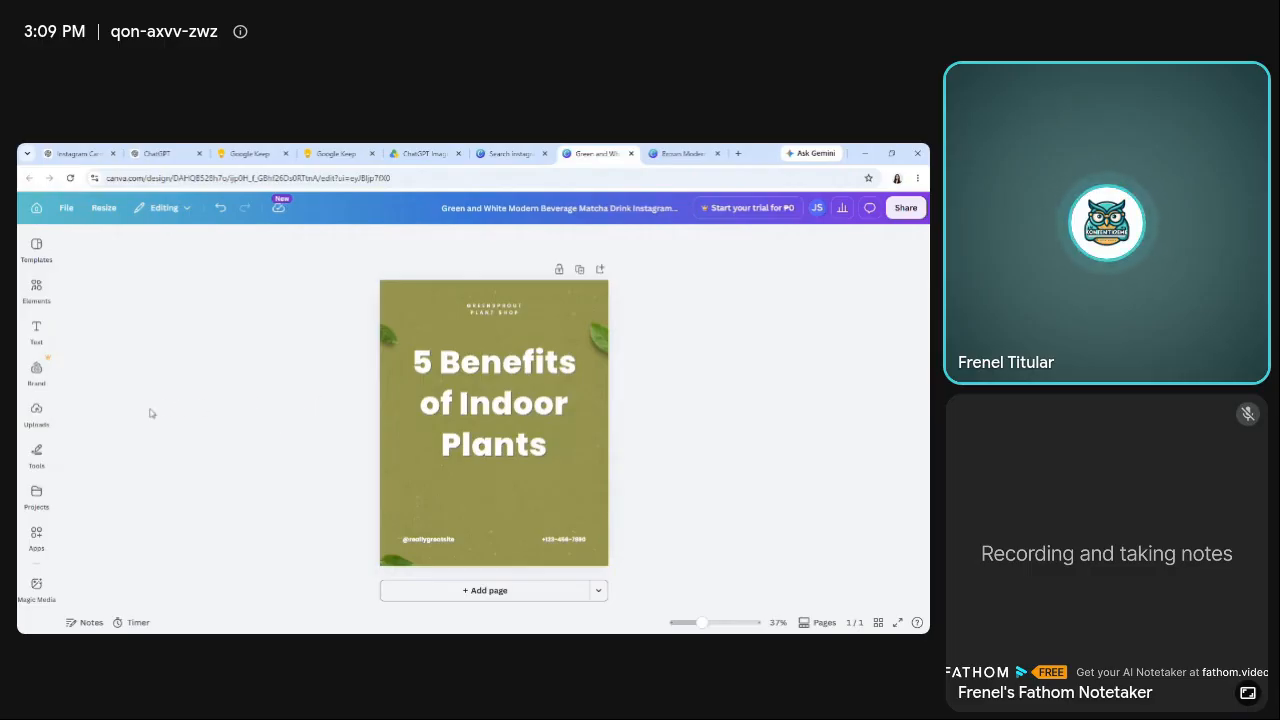
Search the elements for "indoor plants" and show all graphics results.
{"action": "left_click", "coordinate": [34, 301]}
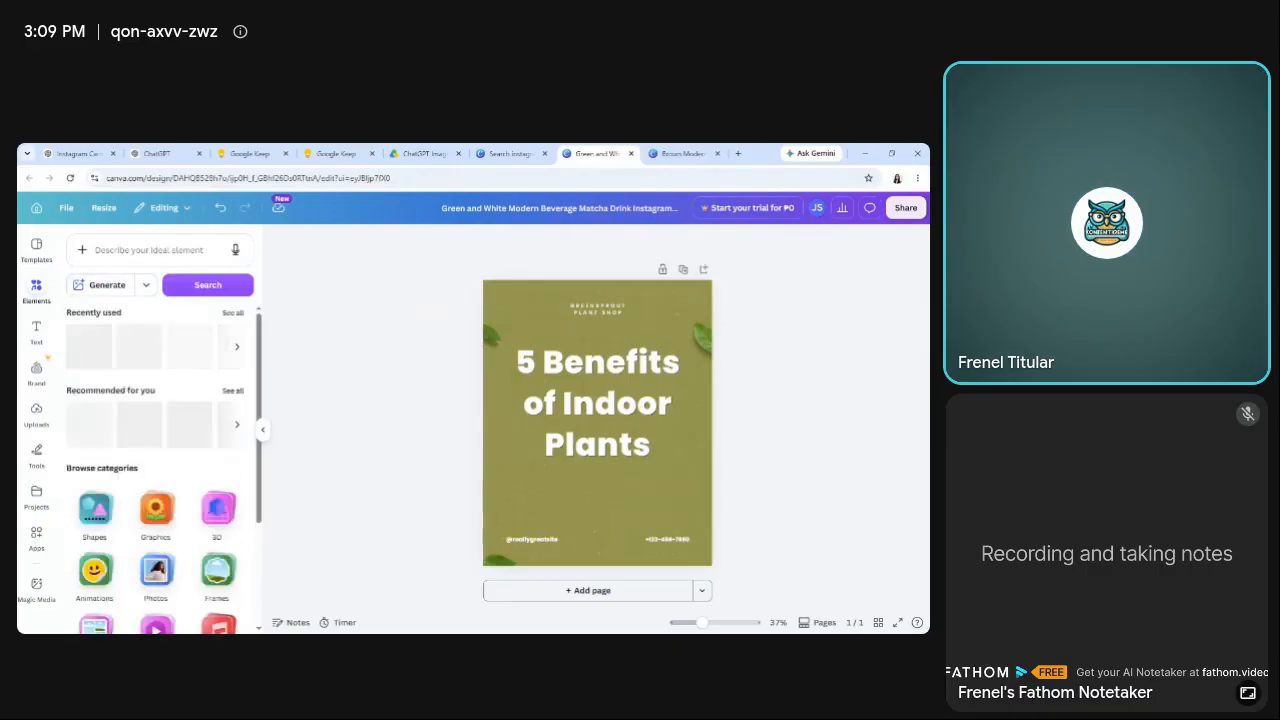
{"action": "left_click", "coordinate": [148, 252]}
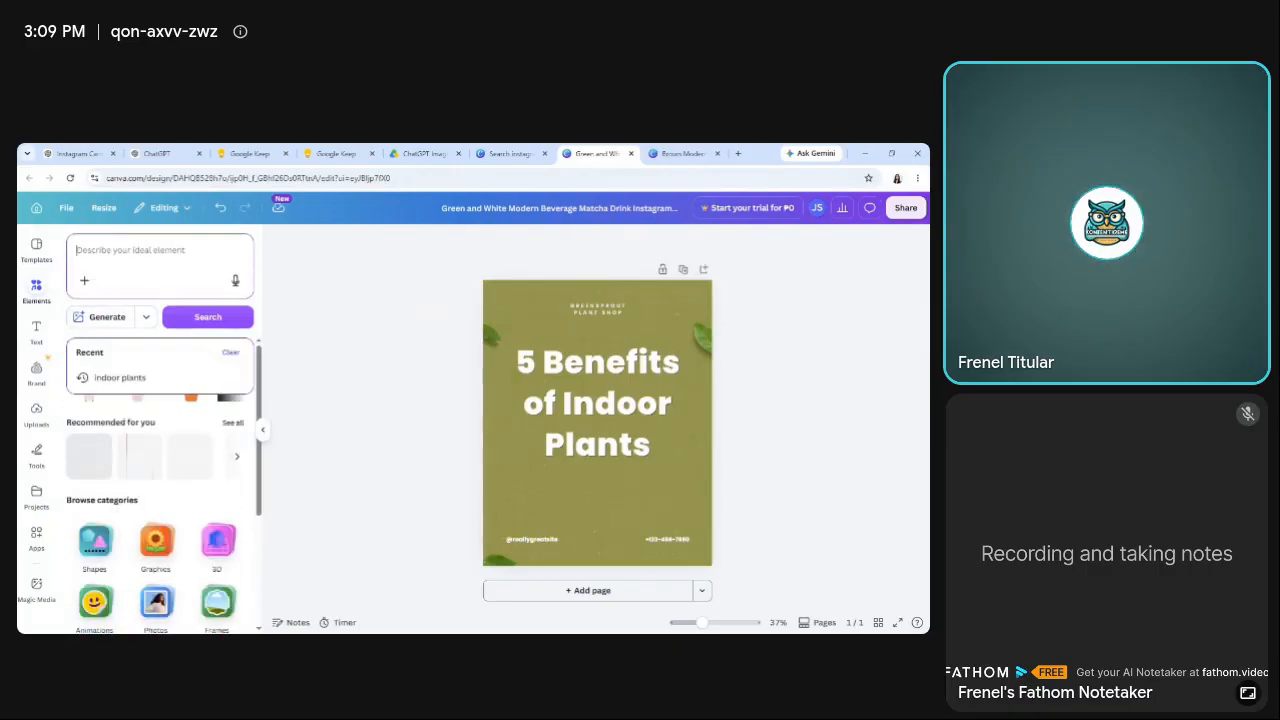
{"action": "left_click", "coordinate": [120, 378]}
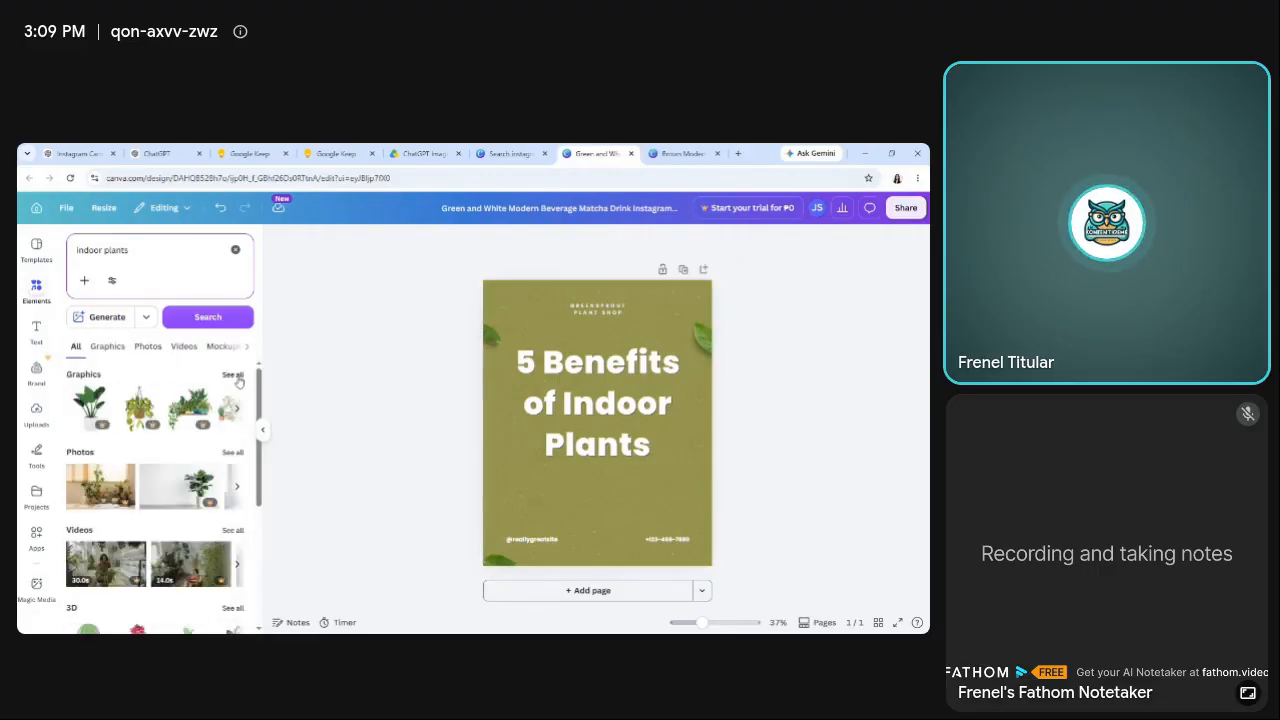
{"action": "left_click", "coordinate": [234, 376]}
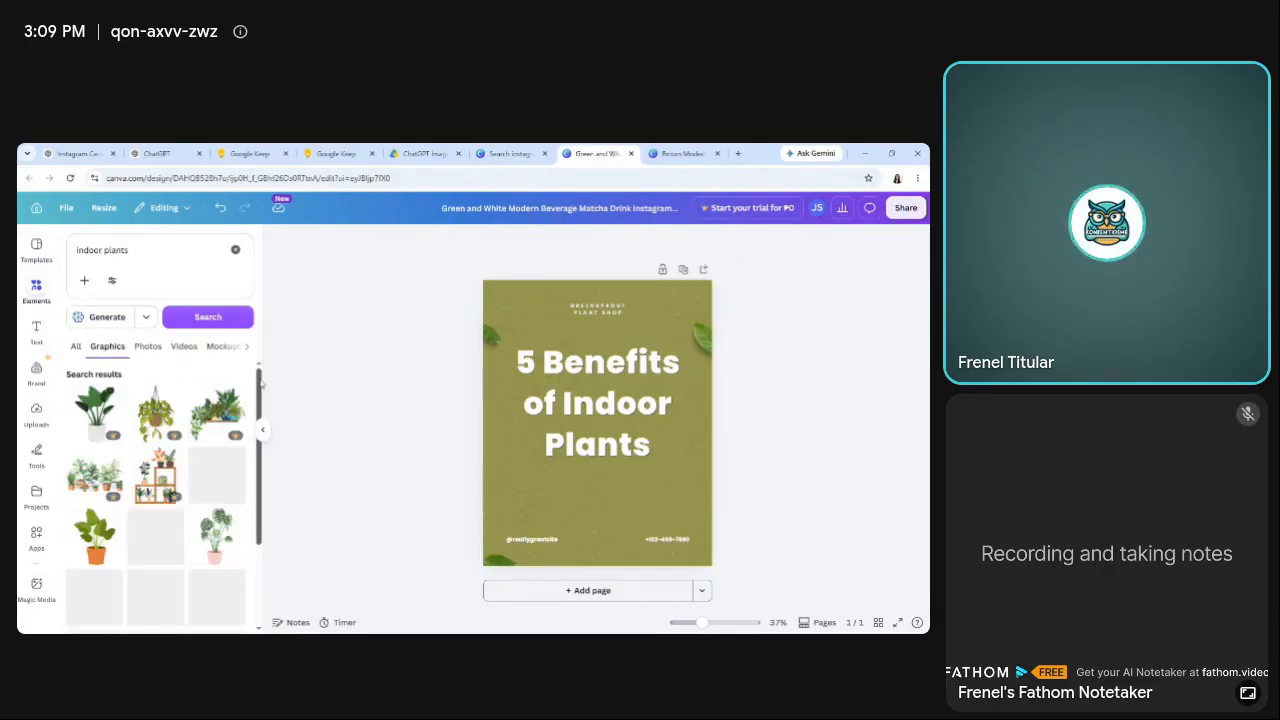
Add the hanging plant graphic with the shallow pink planter in the page's upper-left corner and send it backward behind the headline.
{"action": "left_click_drag", "start_coordinate": [260, 380], "coordinate": [263, 554]}
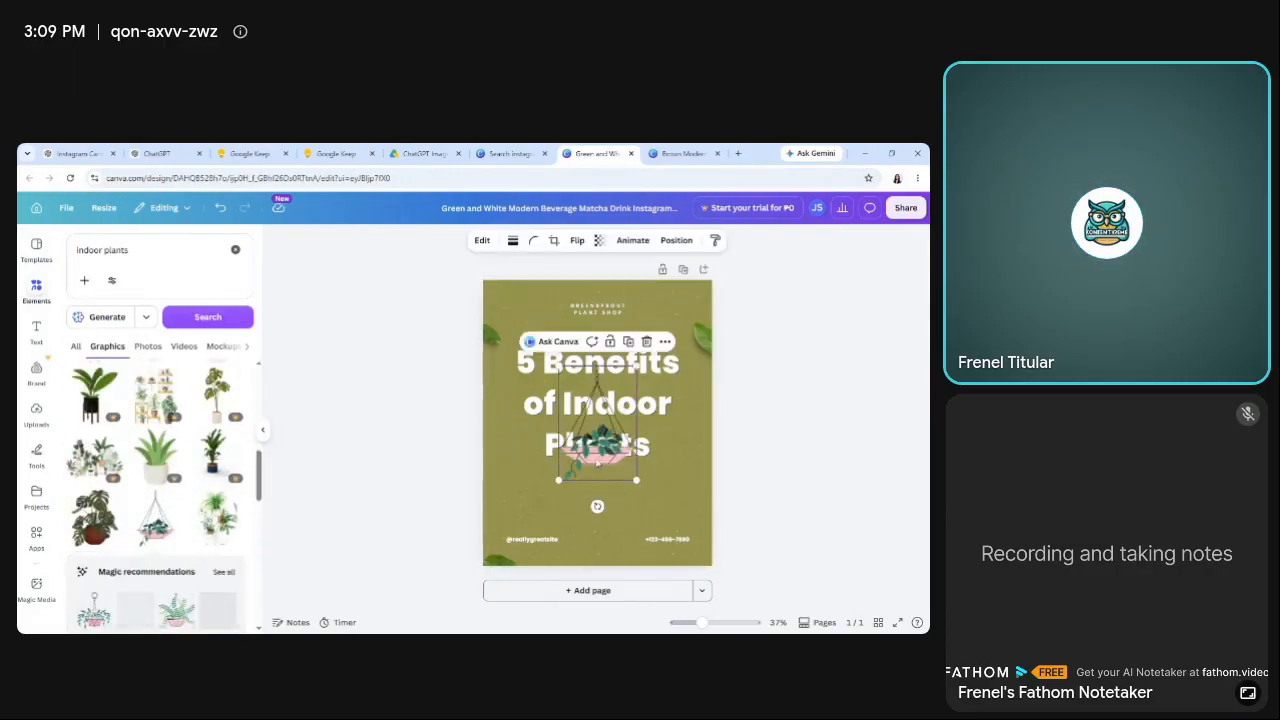
{"action": "left_click_drag", "start_coordinate": [584, 409], "coordinate": [521, 339]}
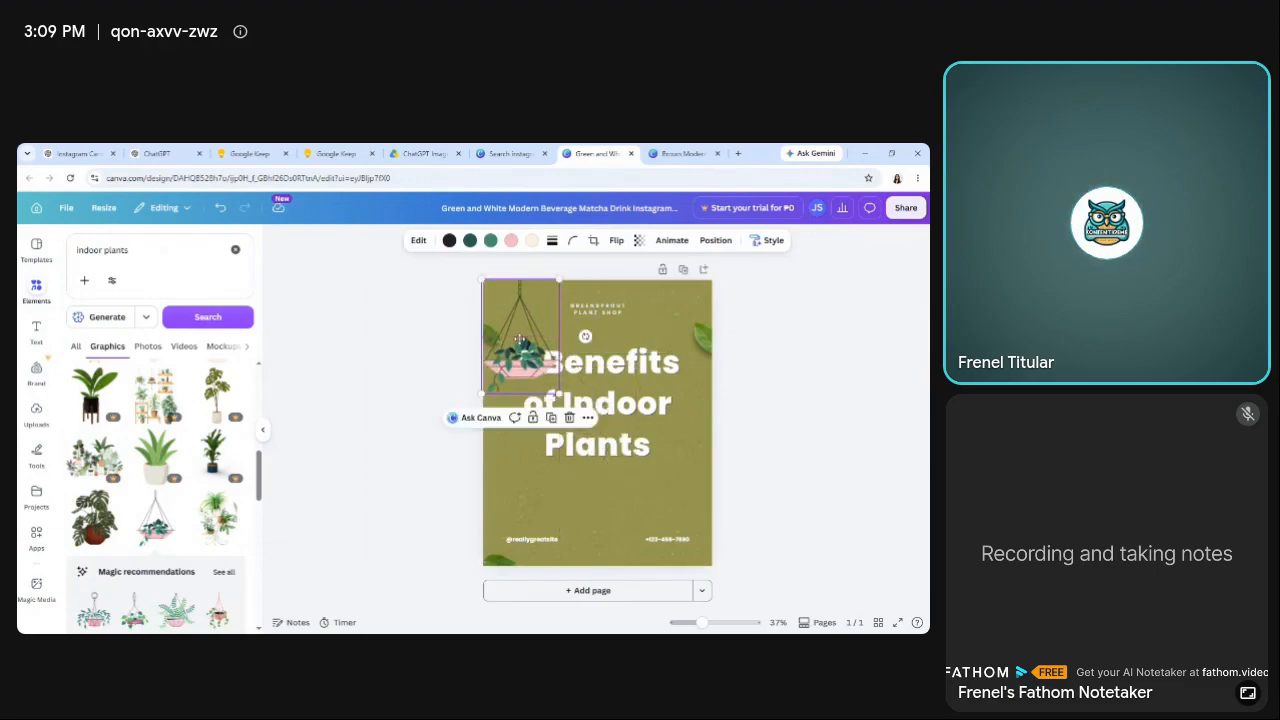
{"action": "left_click", "coordinate": [586, 419]}
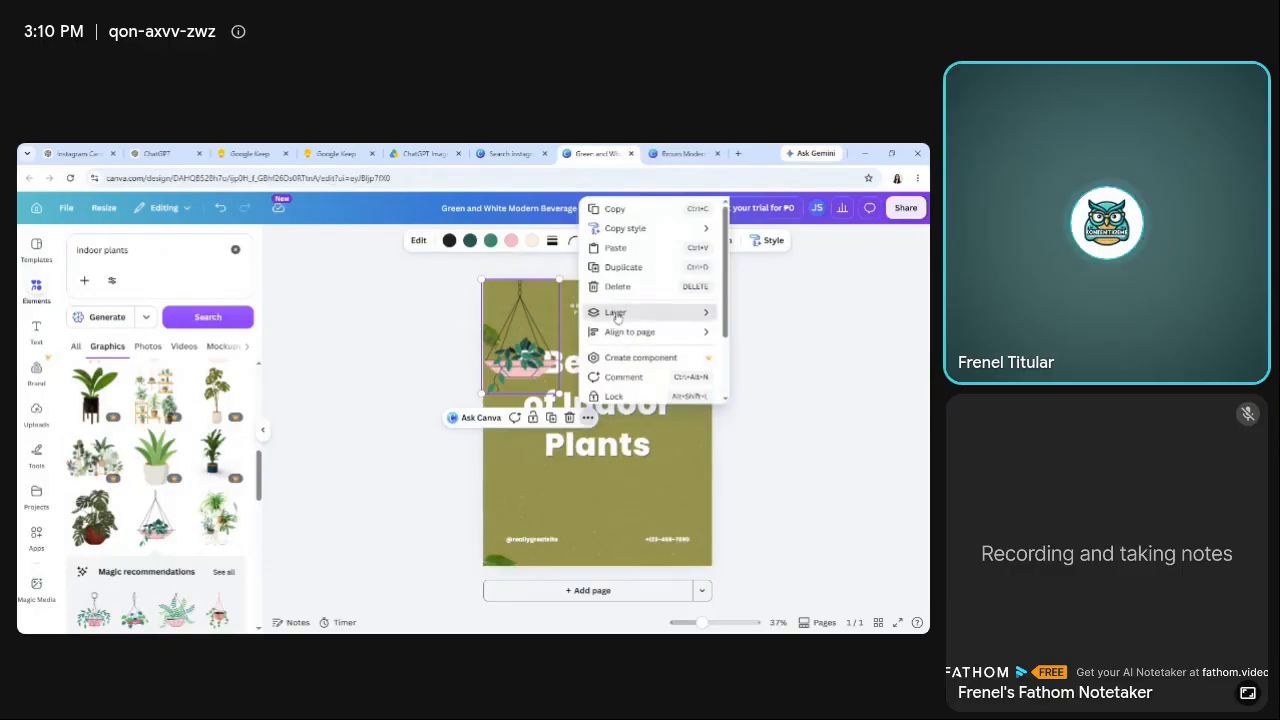
{"action": "mouse_move", "coordinate": [694, 314]}
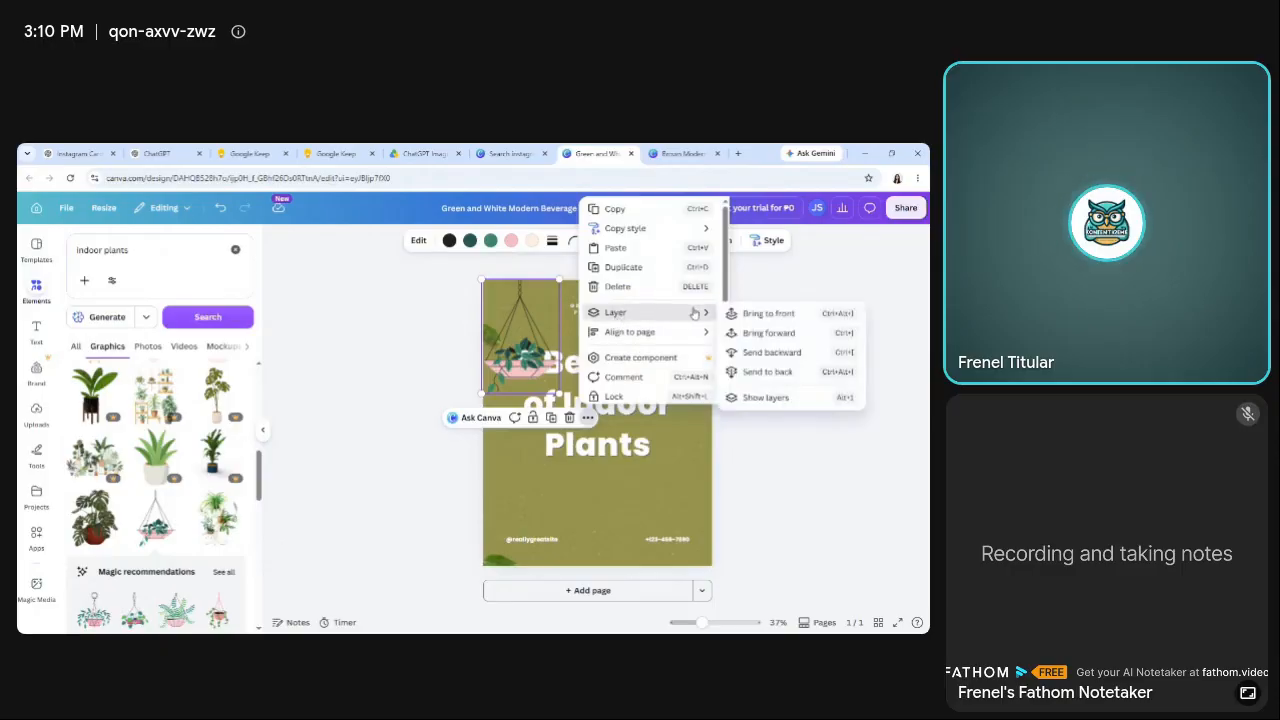
{"action": "left_click", "coordinate": [758, 358]}
{"action": "left_click", "coordinate": [373, 455]}
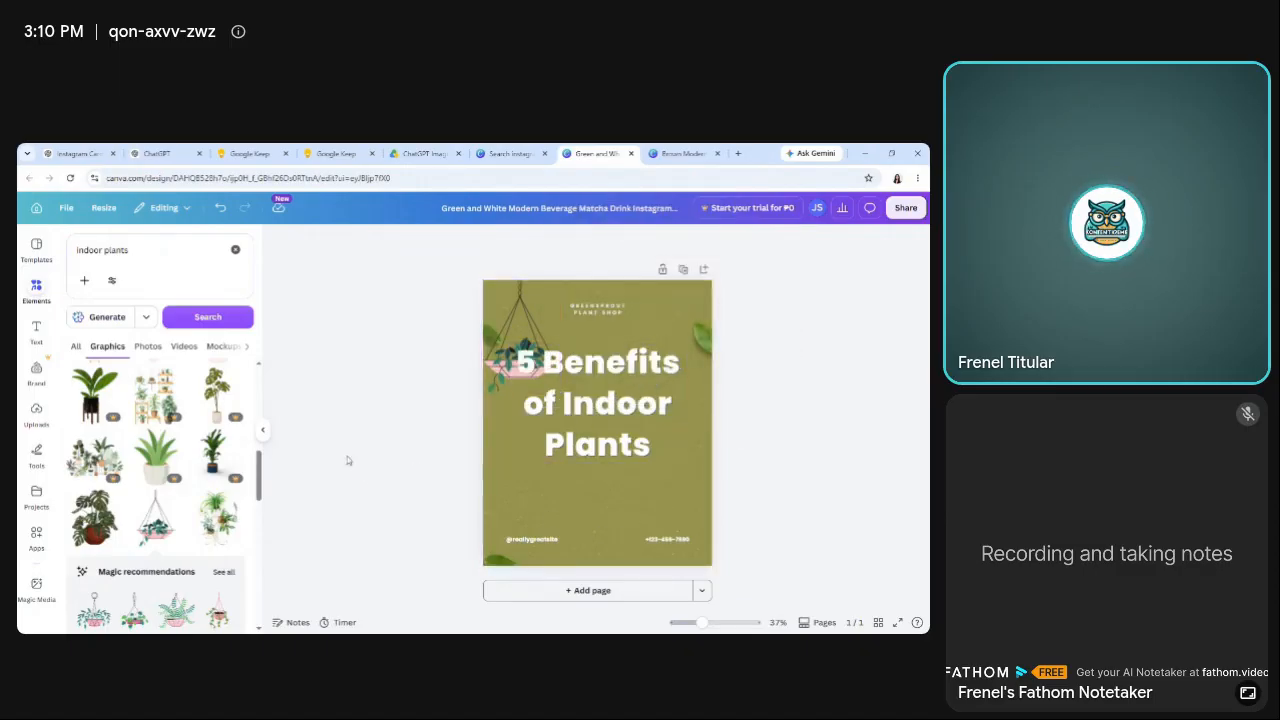
Add the recommended hanging plant in a pink pot to the page's upper-right corner and send it backward behind the headline.
{"action": "left_click_drag", "start_coordinate": [262, 481], "coordinate": [260, 505]}
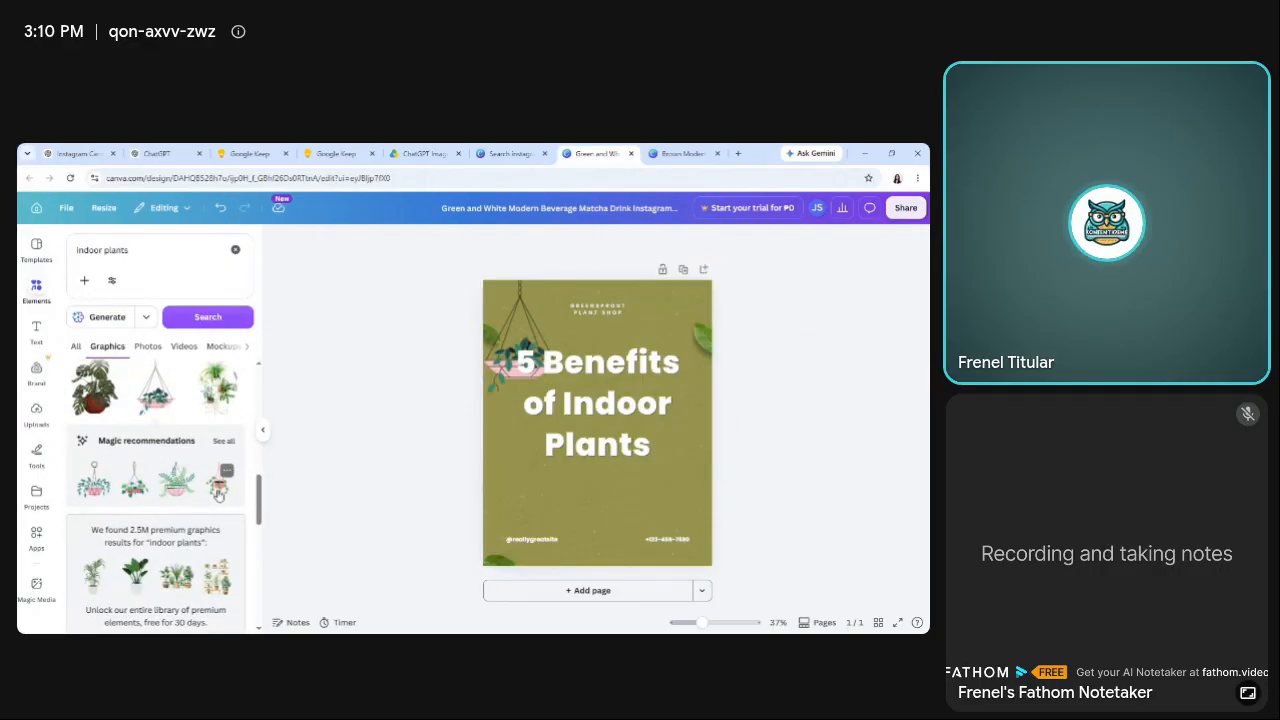
{"action": "left_click", "coordinate": [219, 494]}
{"action": "left_click_drag", "start_coordinate": [627, 426], "coordinate": [686, 337]}
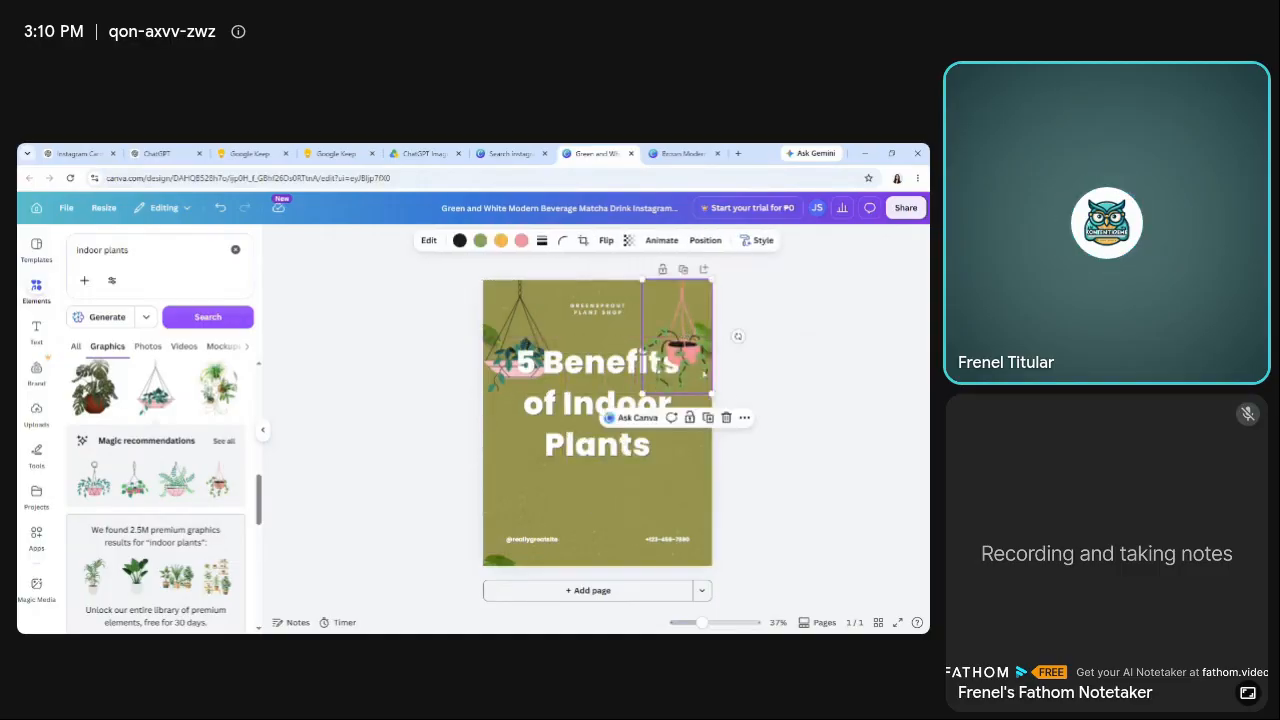
{"action": "left_click", "coordinate": [744, 418]}
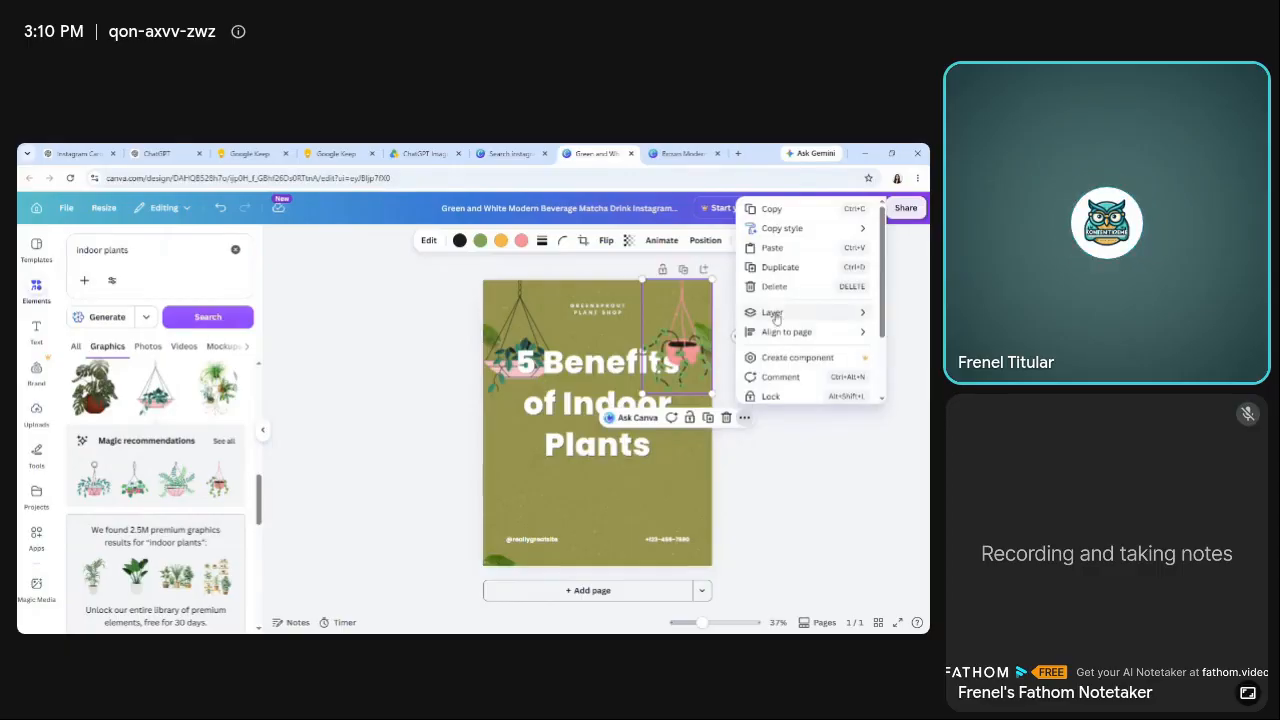
{"action": "mouse_move", "coordinate": [774, 318]}
{"action": "left_click", "coordinate": [672, 377]}
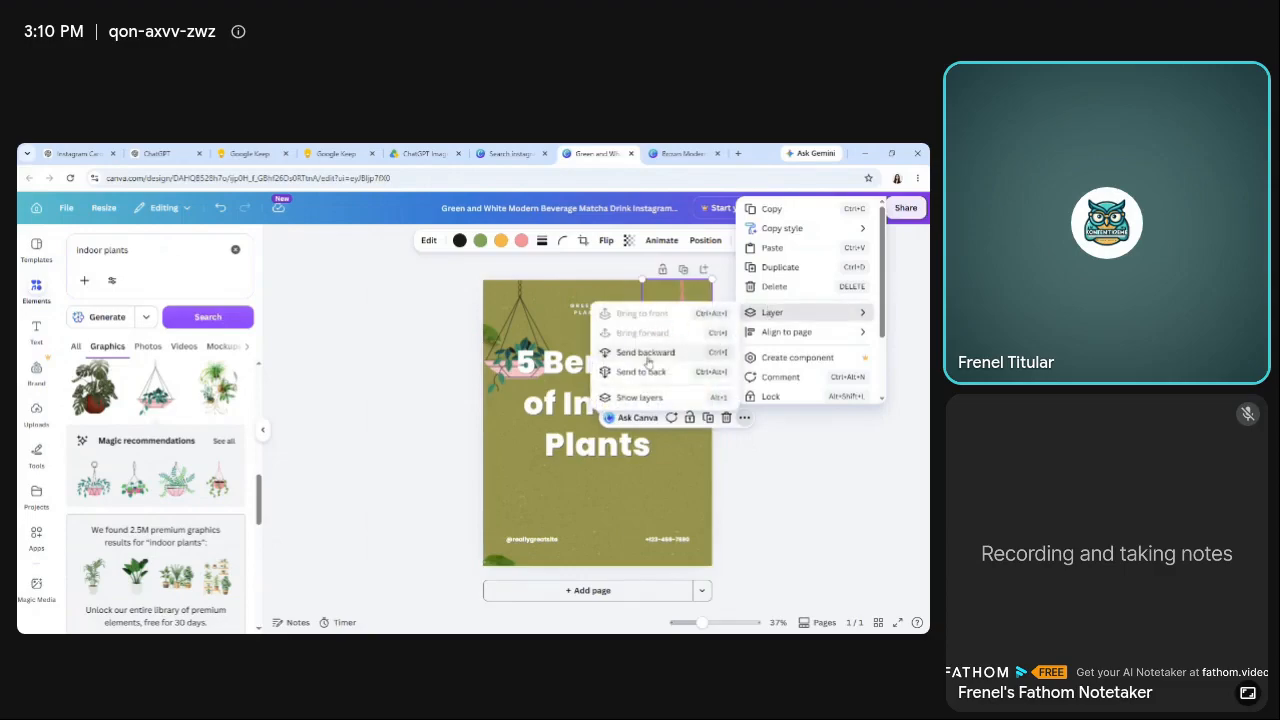
{"action": "left_click", "coordinate": [392, 418]}
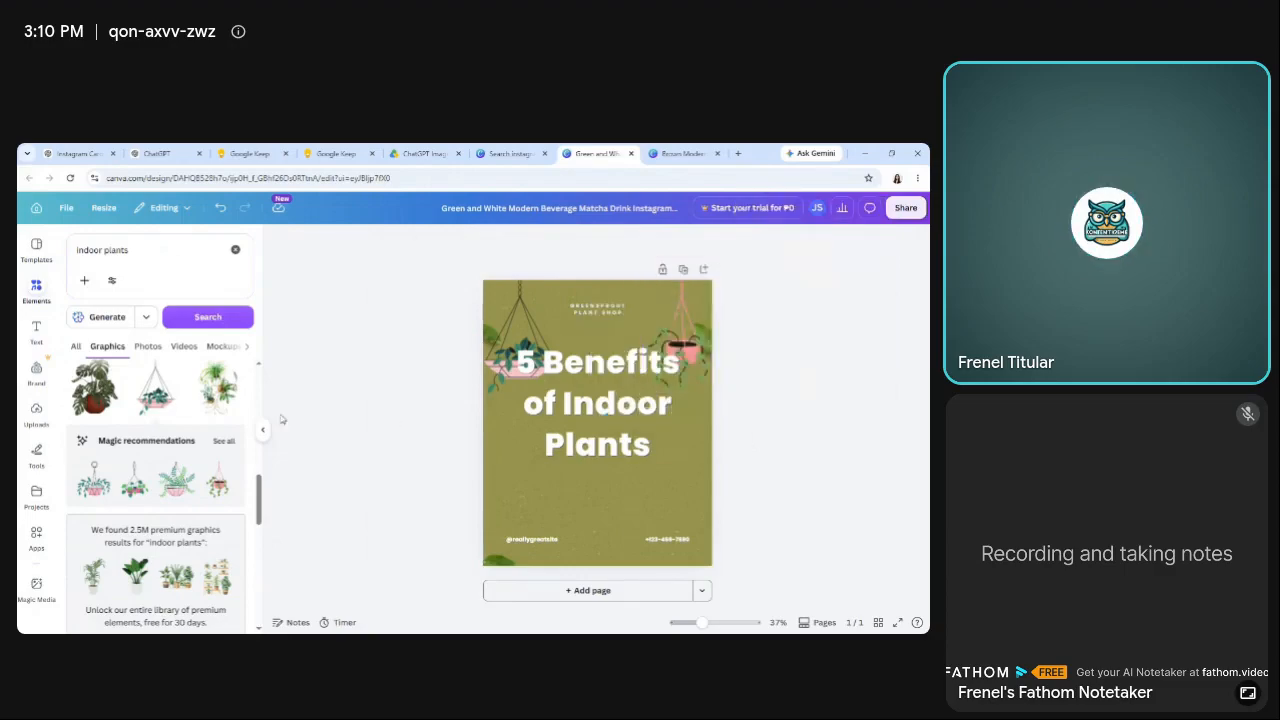
Add the leafy plant graphic in a woven basket pot to the page.
{"action": "left_click_drag", "start_coordinate": [262, 497], "coordinate": [254, 576]}
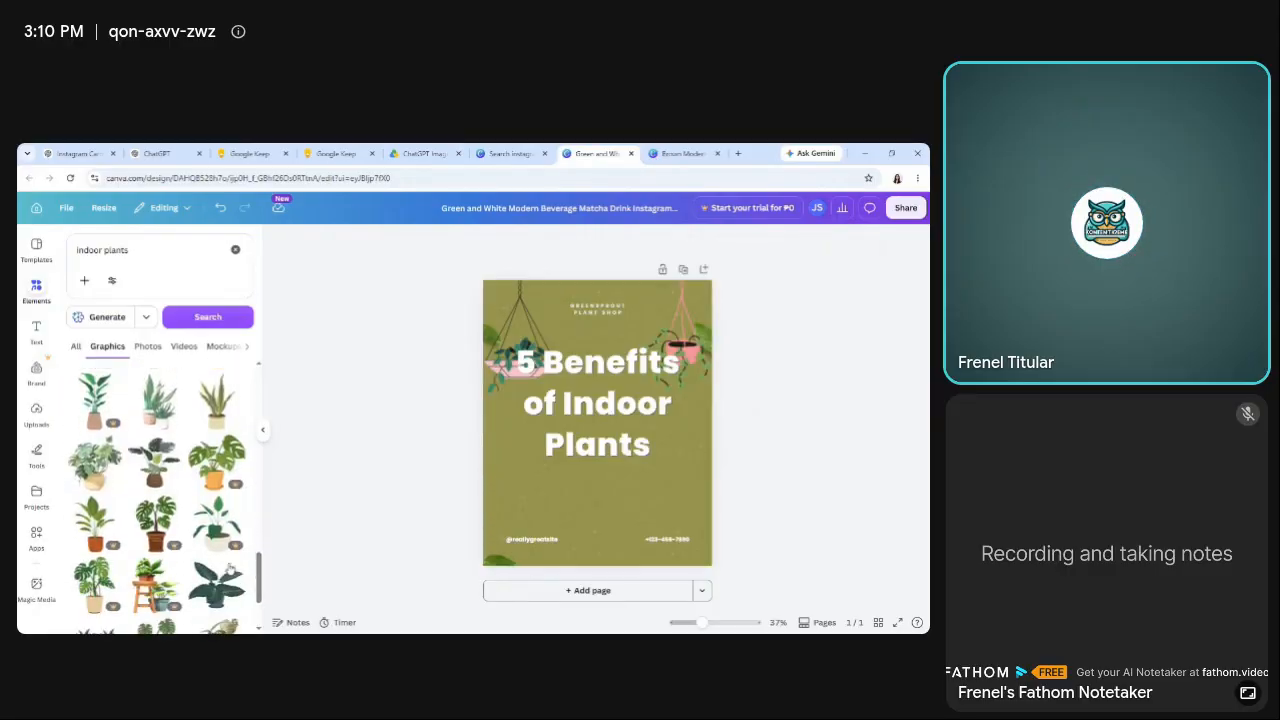
{"action": "left_click", "coordinate": [95, 460]}
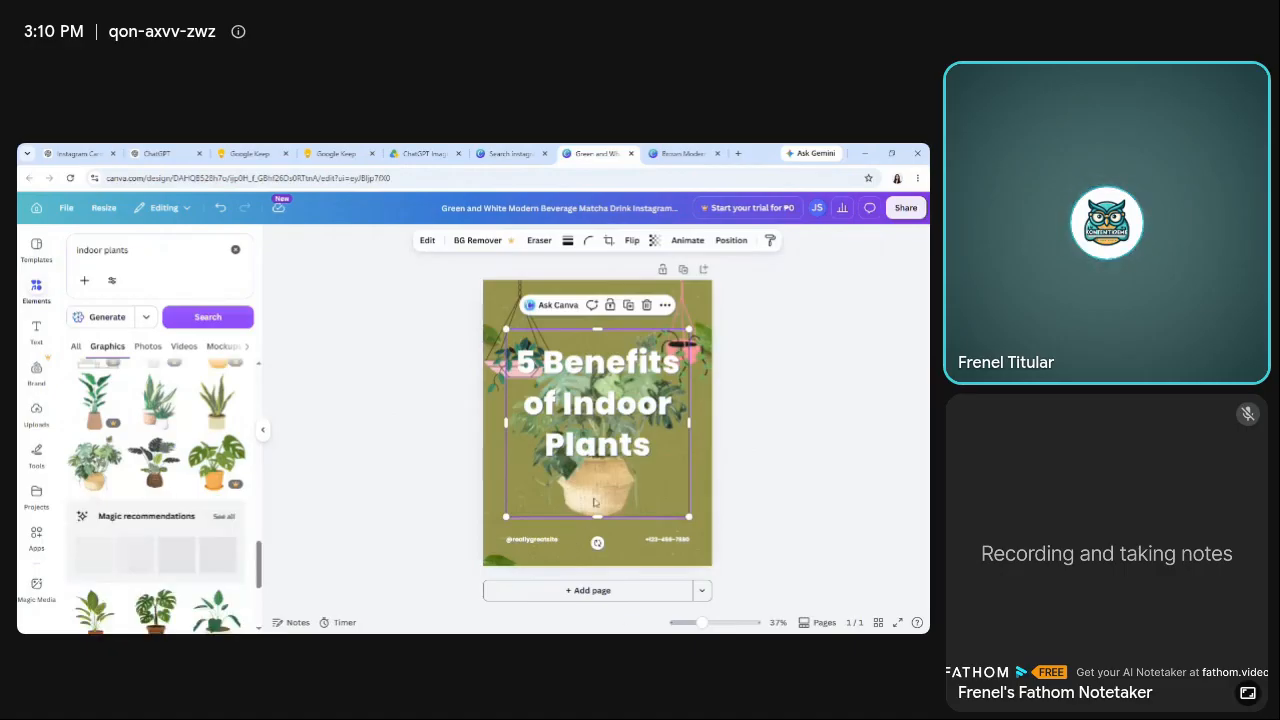
Delete the social handle and the phone number texts near the page's lower edge.
{"action": "left_click", "coordinate": [540, 540]}
{"action": "key", "text": "Delete"}
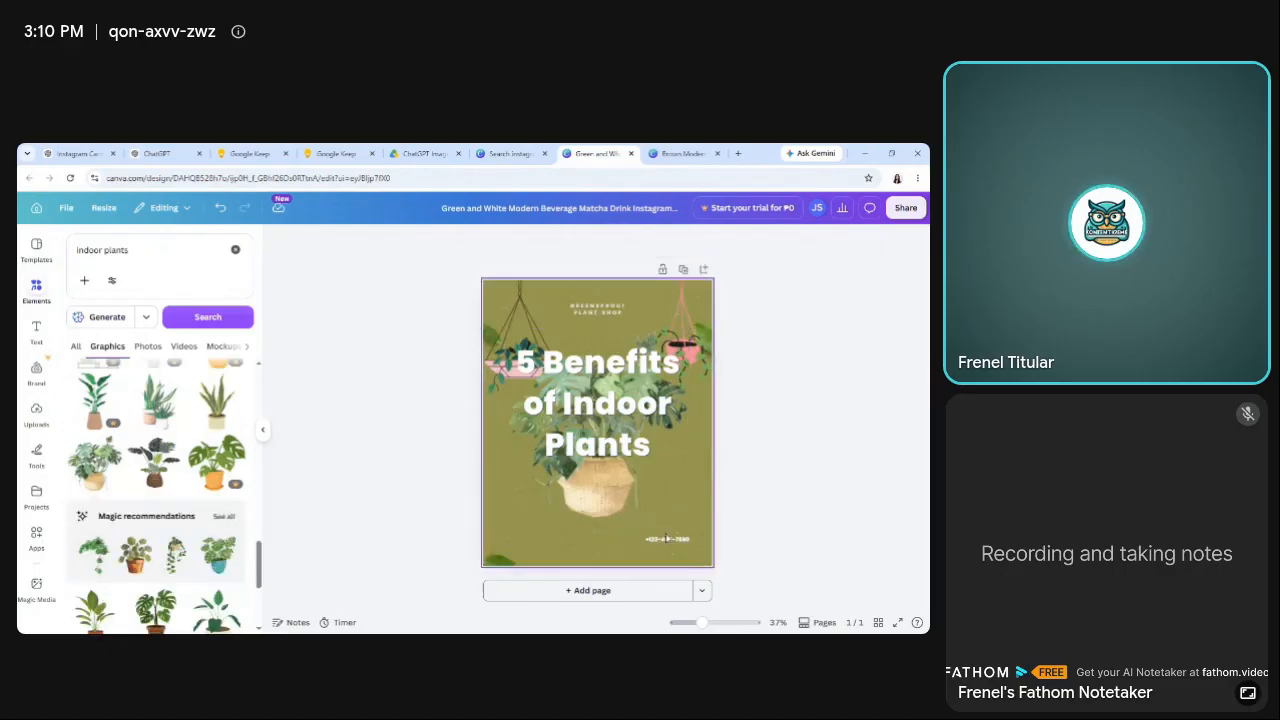
{"action": "left_click", "coordinate": [668, 541]}
{"action": "key", "text": "Delete"}
Move the woven-basket plant to the page's lower-left corner and shrink it to about half the page width.
{"action": "left_click_drag", "start_coordinate": [615, 498], "coordinate": [591, 530]}
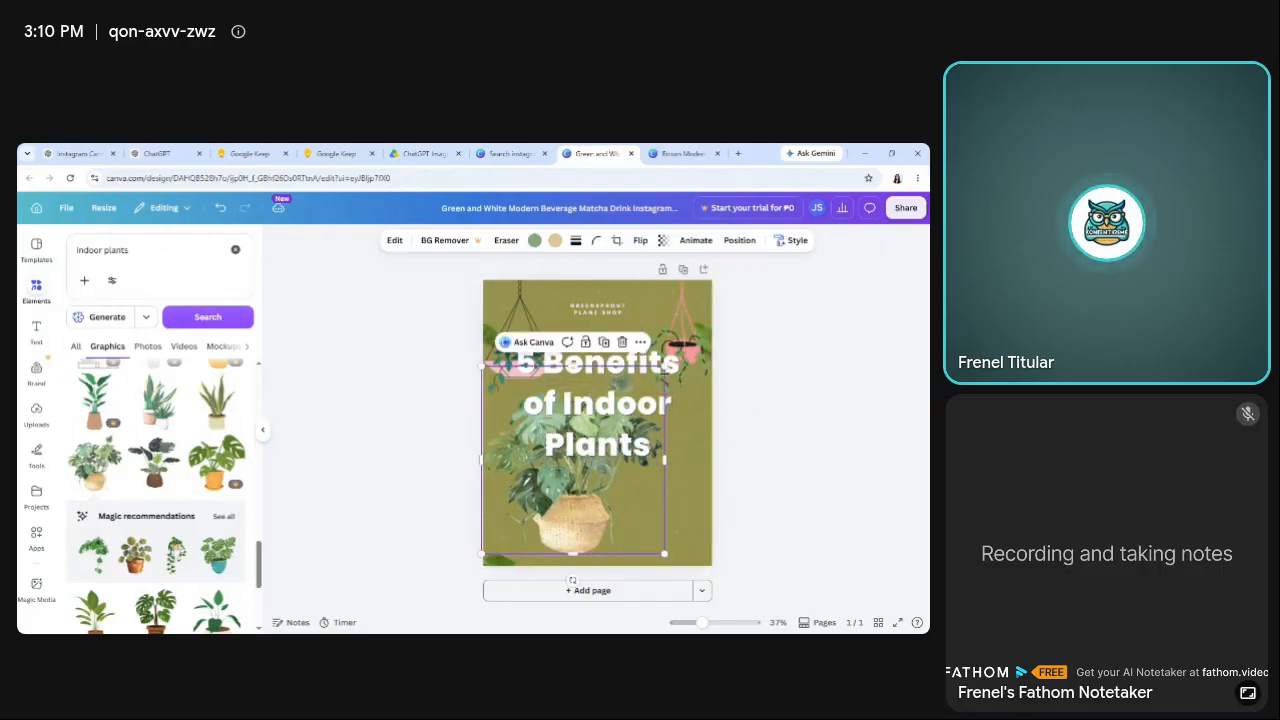
{"action": "left_click_drag", "start_coordinate": [664, 366], "coordinate": [596, 437]}
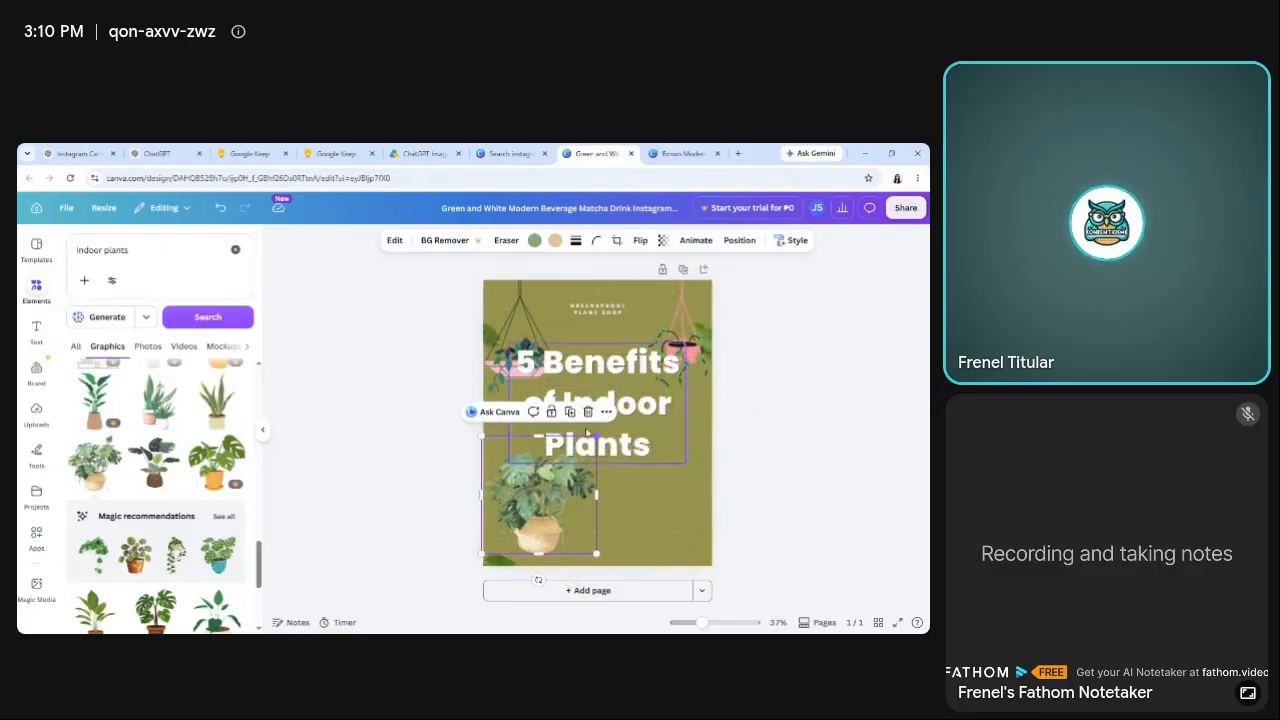
Move the woven-basket plant to the page's lower-right corner.
{"action": "left_click_drag", "start_coordinate": [576, 515], "coordinate": [677, 512]}
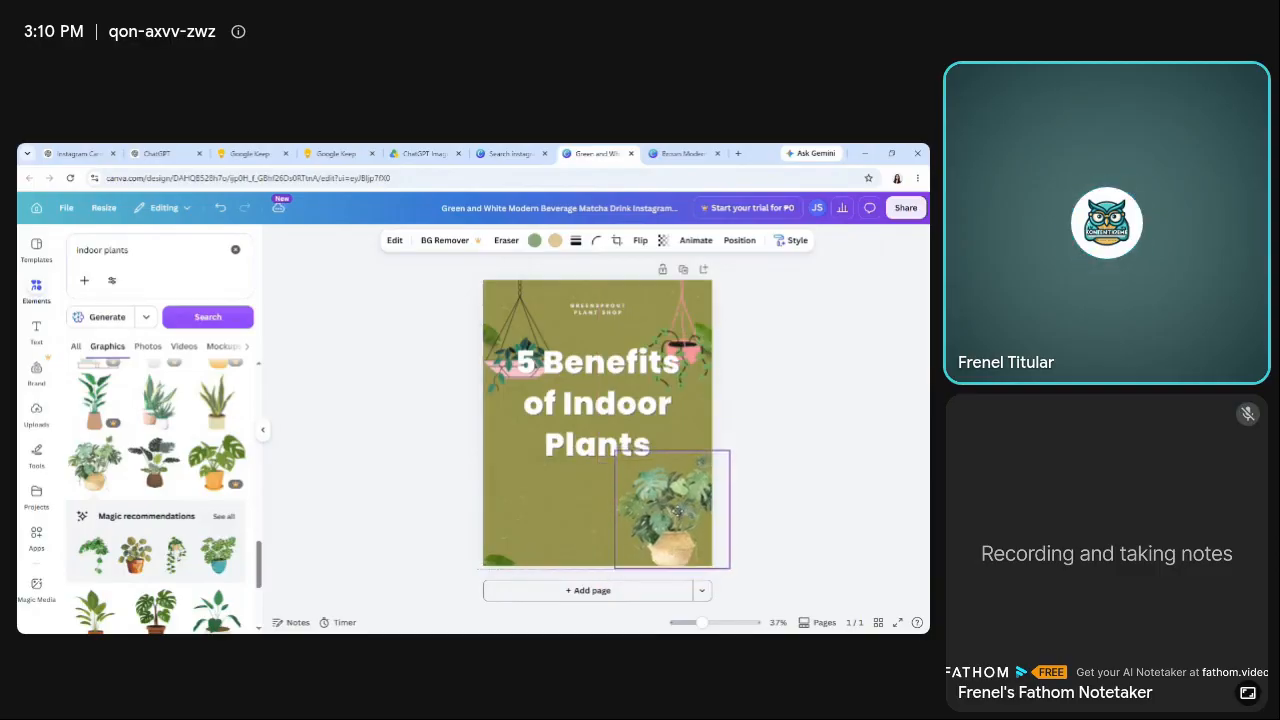
{"action": "left_click", "coordinate": [381, 481]}
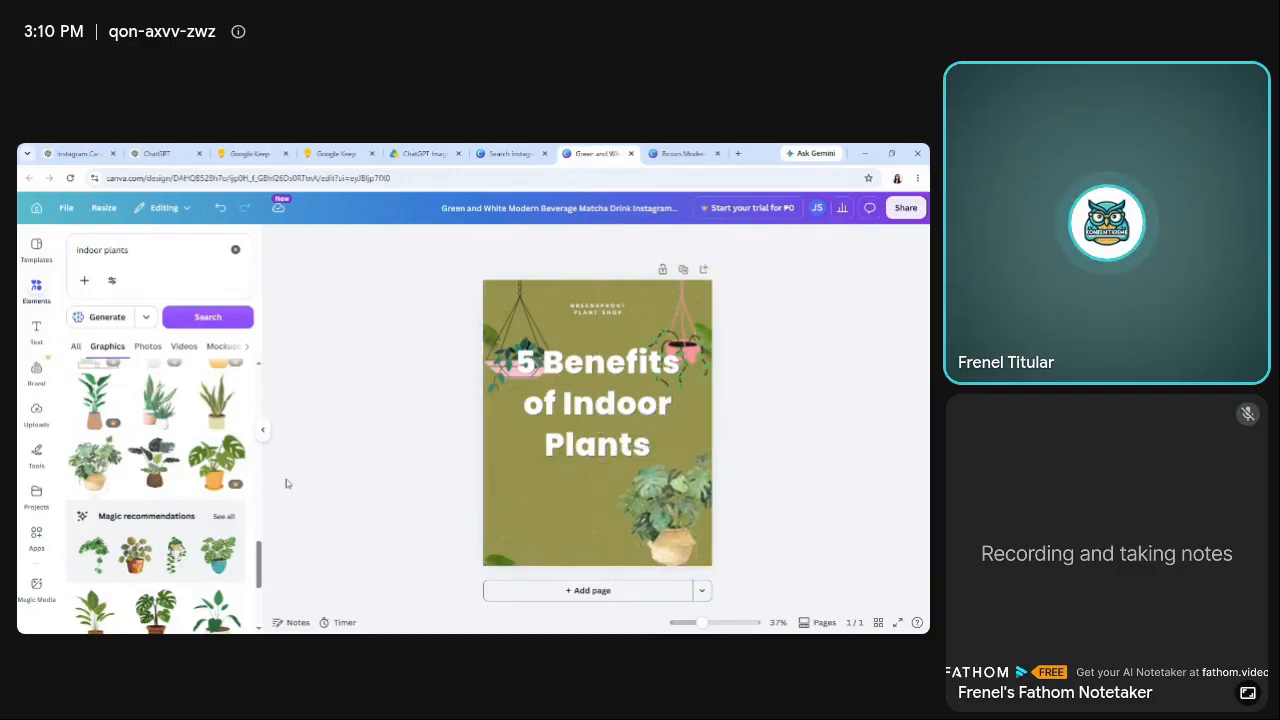
Add the long-leaved plant in a brown pot at the page's lower-left corner and shrink it to about two-thirds of the page width.
{"action": "scroll", "coordinate": [257, 545], "scroll_direction": "down", "scroll_amount": 10}
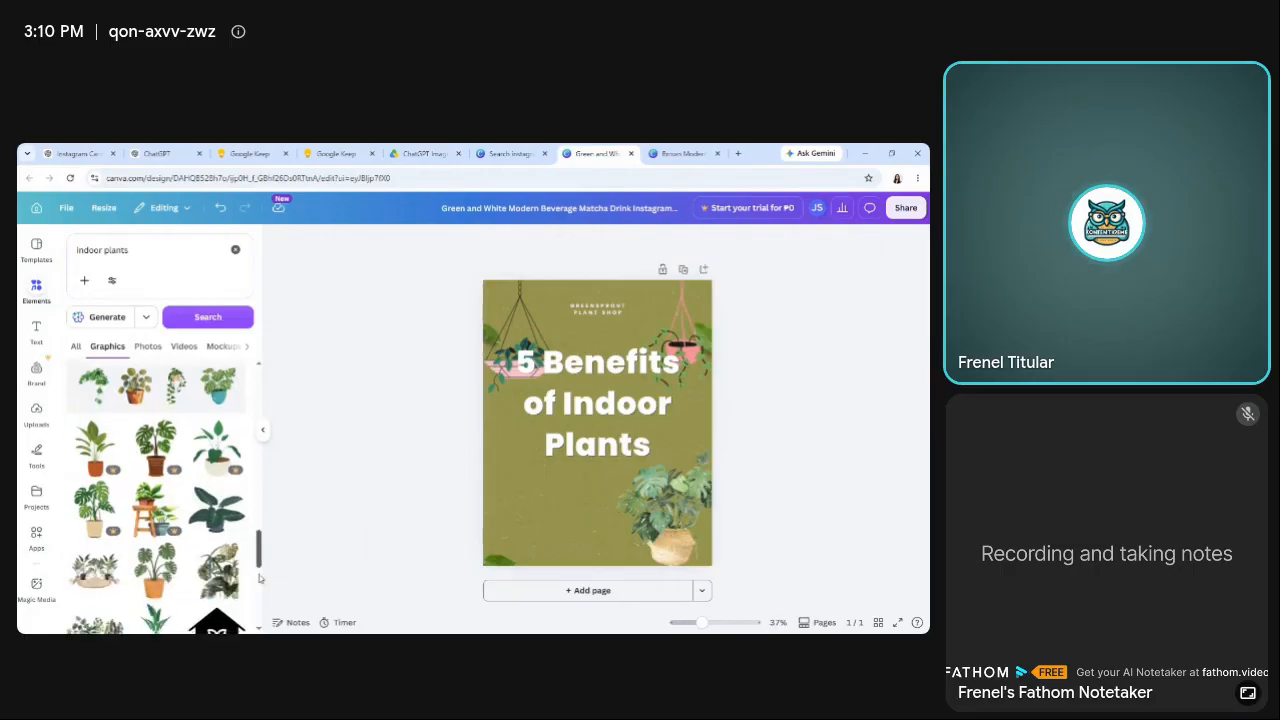
{"action": "scroll", "coordinate": [257, 590], "scroll_direction": "down", "scroll_amount": 5}
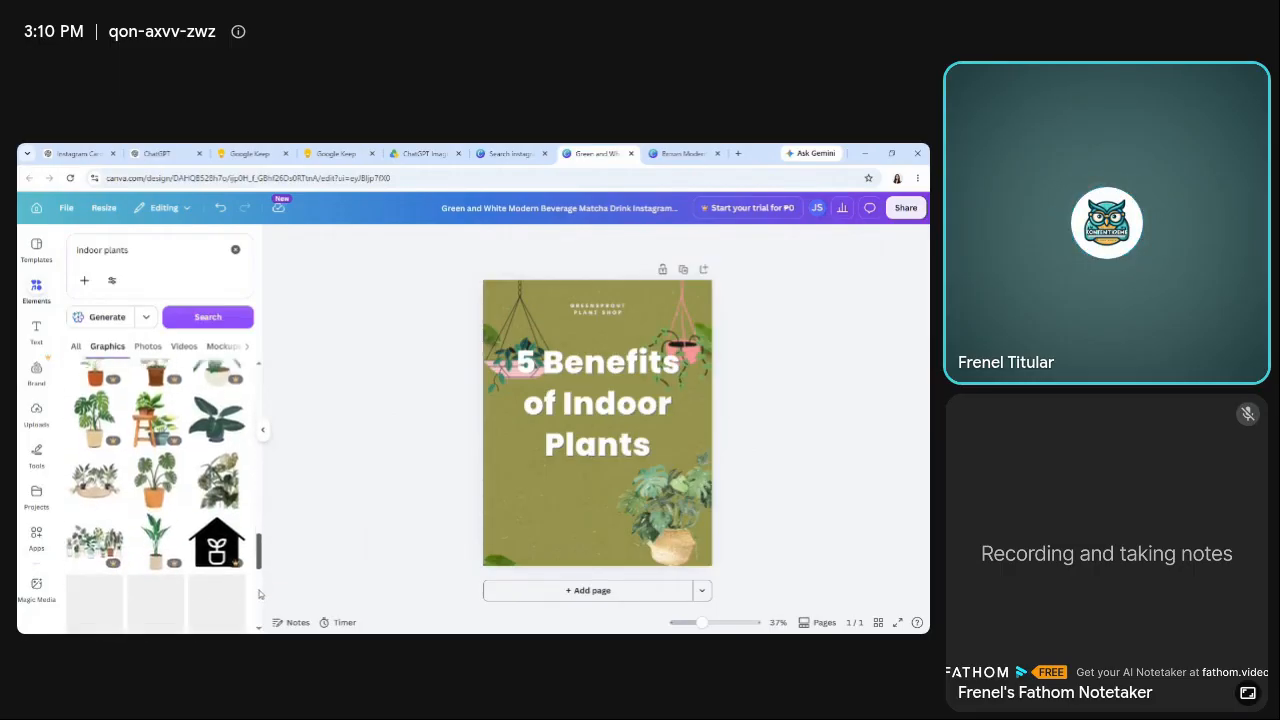
{"action": "scroll", "coordinate": [259, 604], "scroll_direction": "down", "scroll_amount": 2}
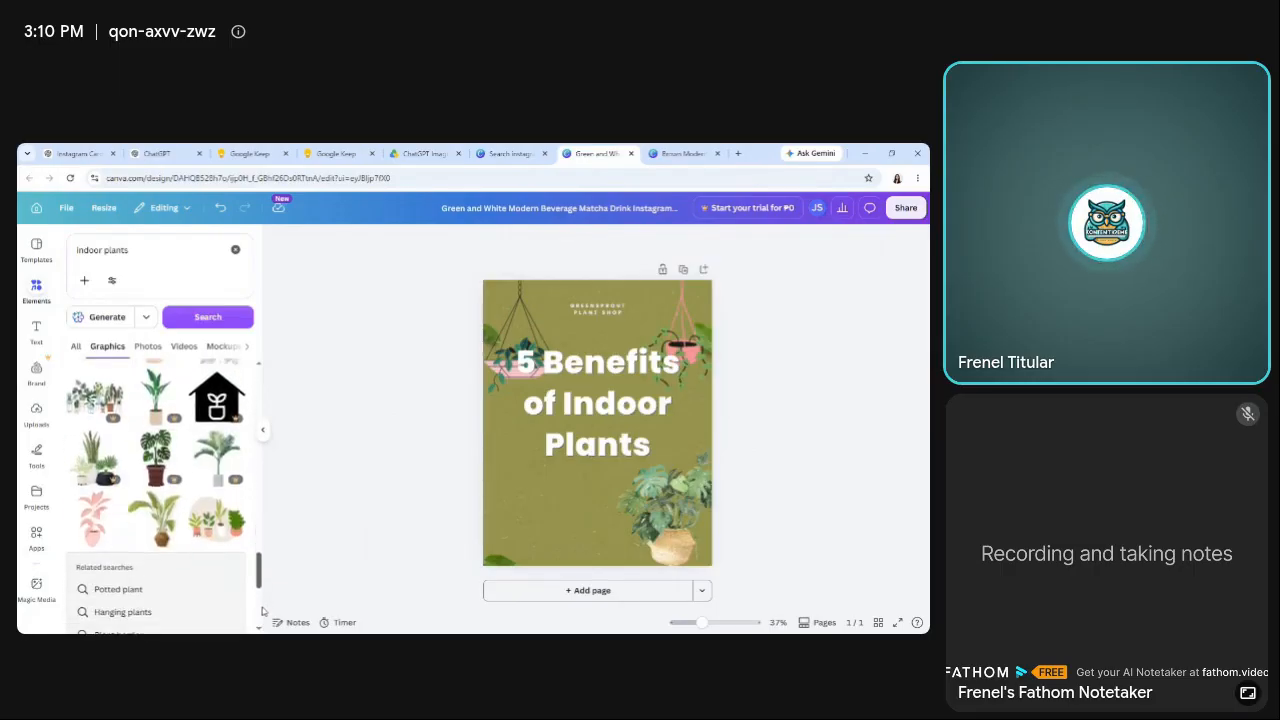
{"action": "left_click", "coordinate": [165, 528]}
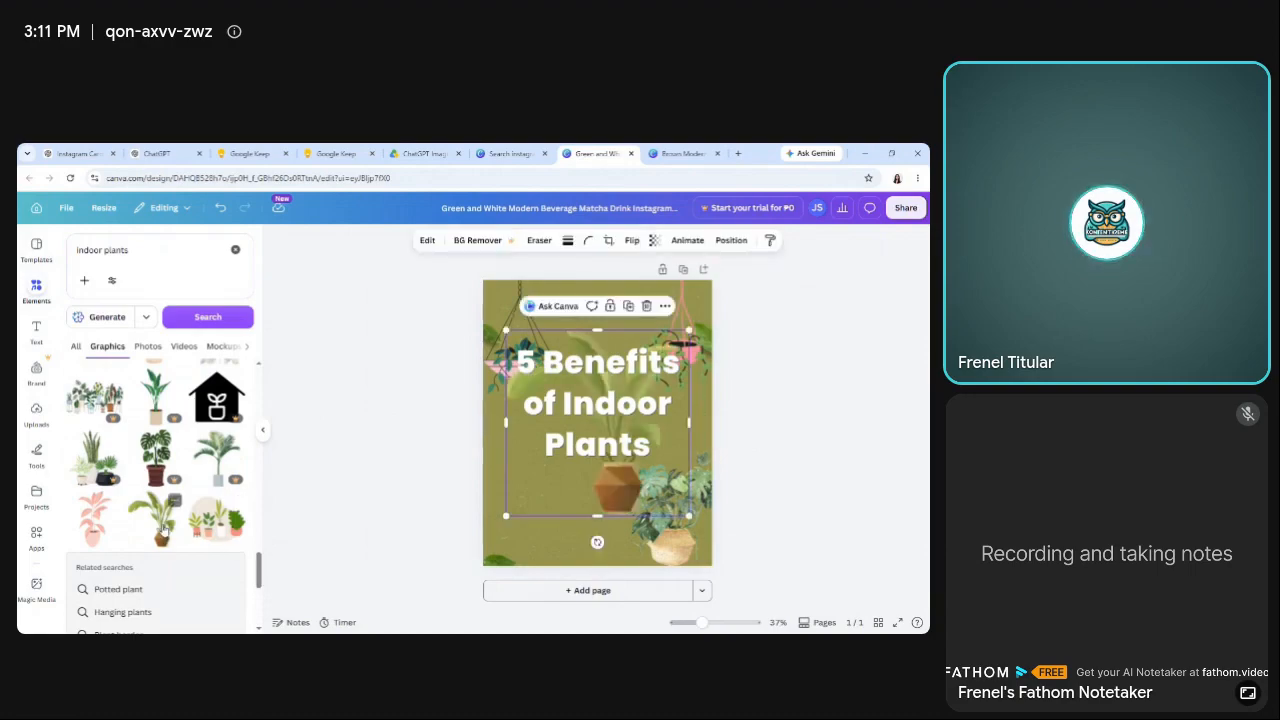
{"action": "left_click_drag", "start_coordinate": [563, 517], "coordinate": [527, 530]}
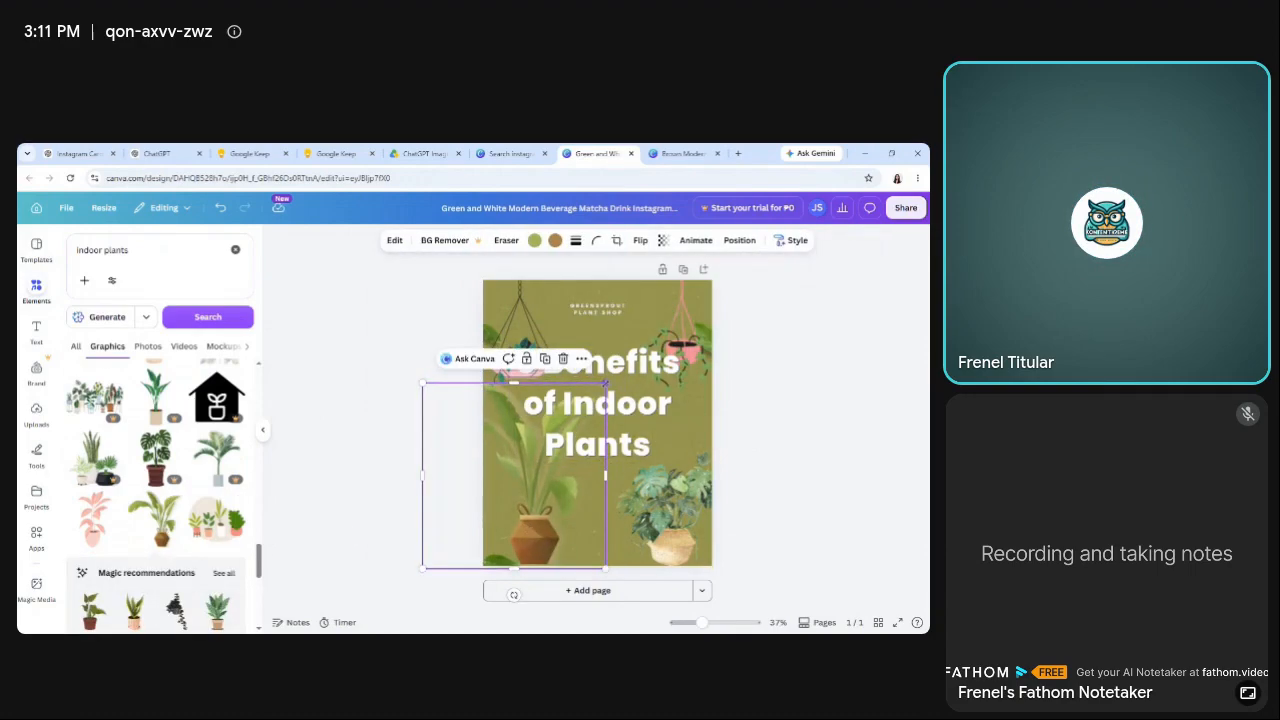
{"action": "left_click_drag", "start_coordinate": [606, 383], "coordinate": [574, 423]}
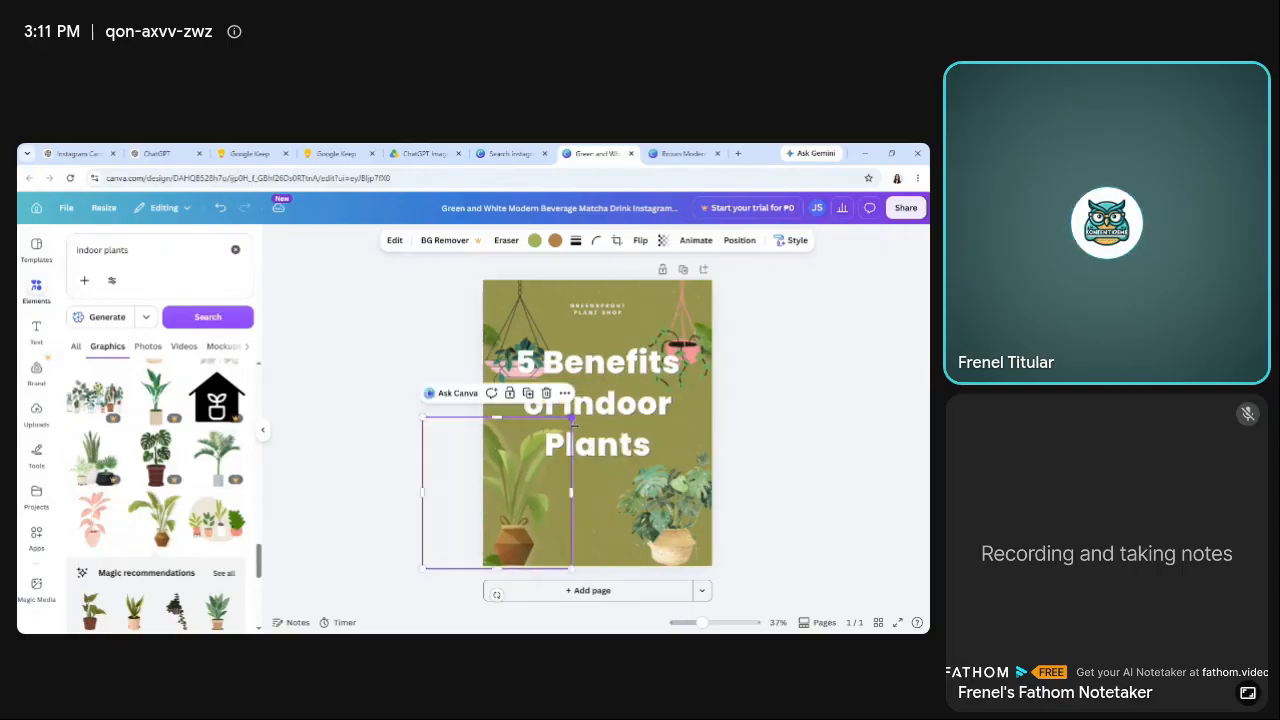
{"action": "mouse_move", "coordinate": [504, 494]}
{"action": "left_mouse_down"}
{"action": "mouse_move", "coordinate": [508, 478]}
{"action": "mouse_move", "coordinate": [516, 494]}
{"action": "left_mouse_up"}
{"action": "left_click", "coordinate": [364, 451]}
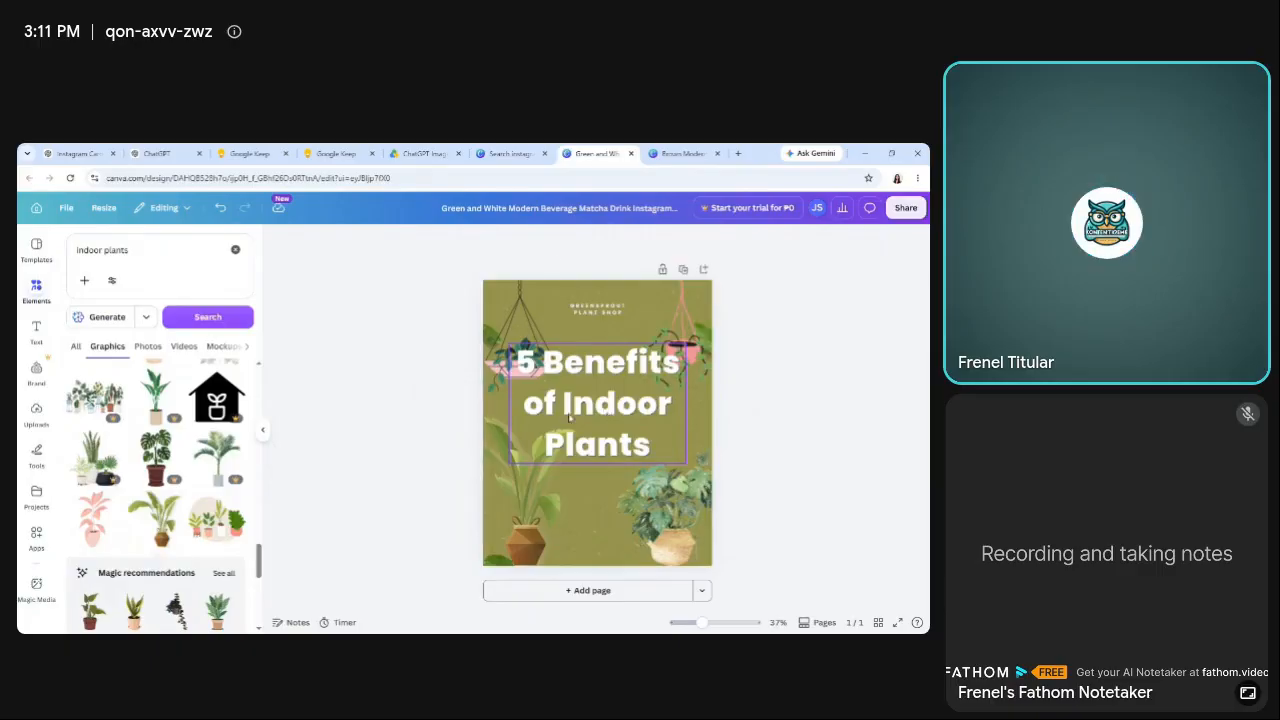
Recolor the "5 Benefits of Indoor Plants" headline with the first green from the leaf photo colors and move it slightly lower between the plants.
{"action": "left_click", "coordinate": [574, 361]}
{"action": "left_click", "coordinate": [472, 241]}
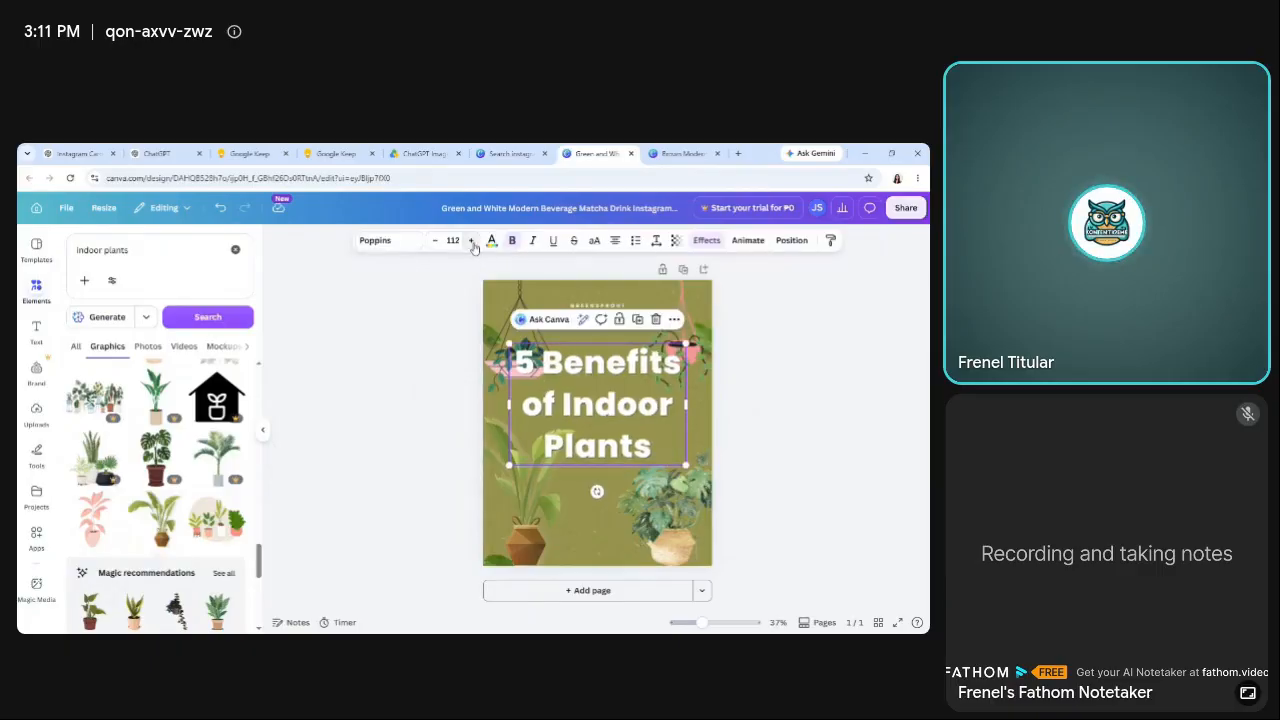
{"action": "left_click", "coordinate": [316, 472]}
{"action": "left_click", "coordinate": [622, 428]}
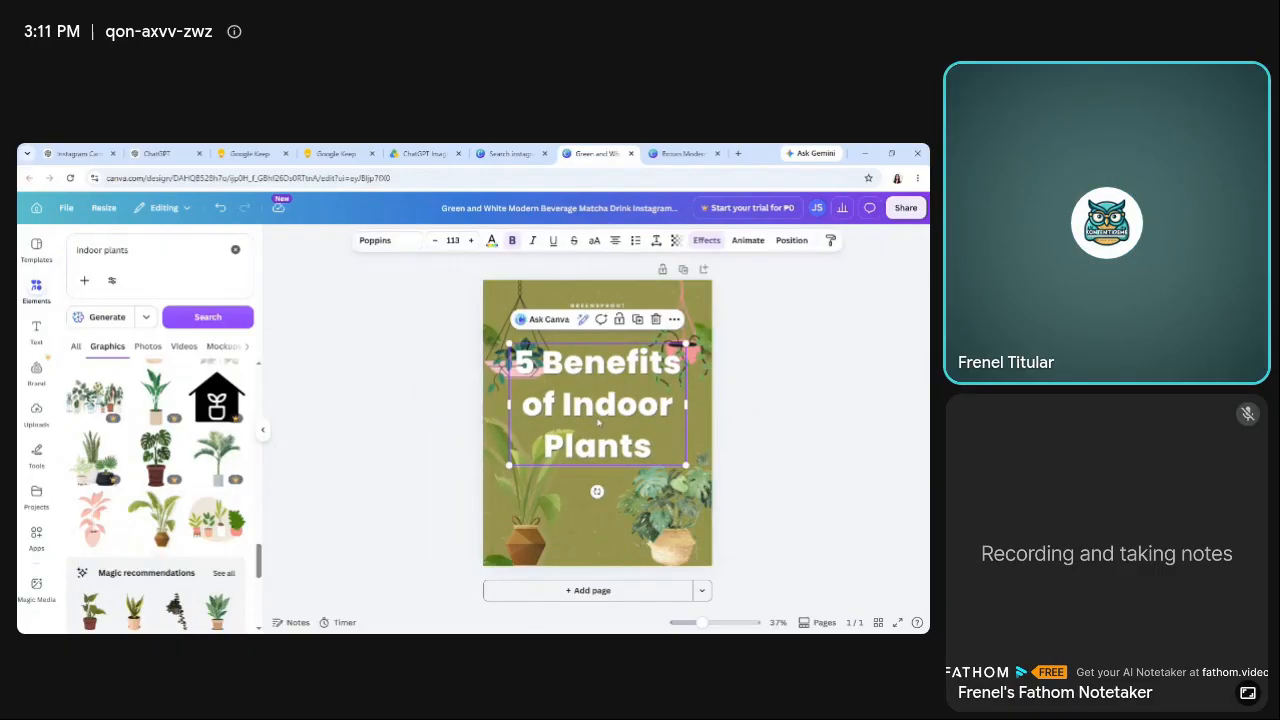
{"action": "left_click", "coordinate": [491, 240]}
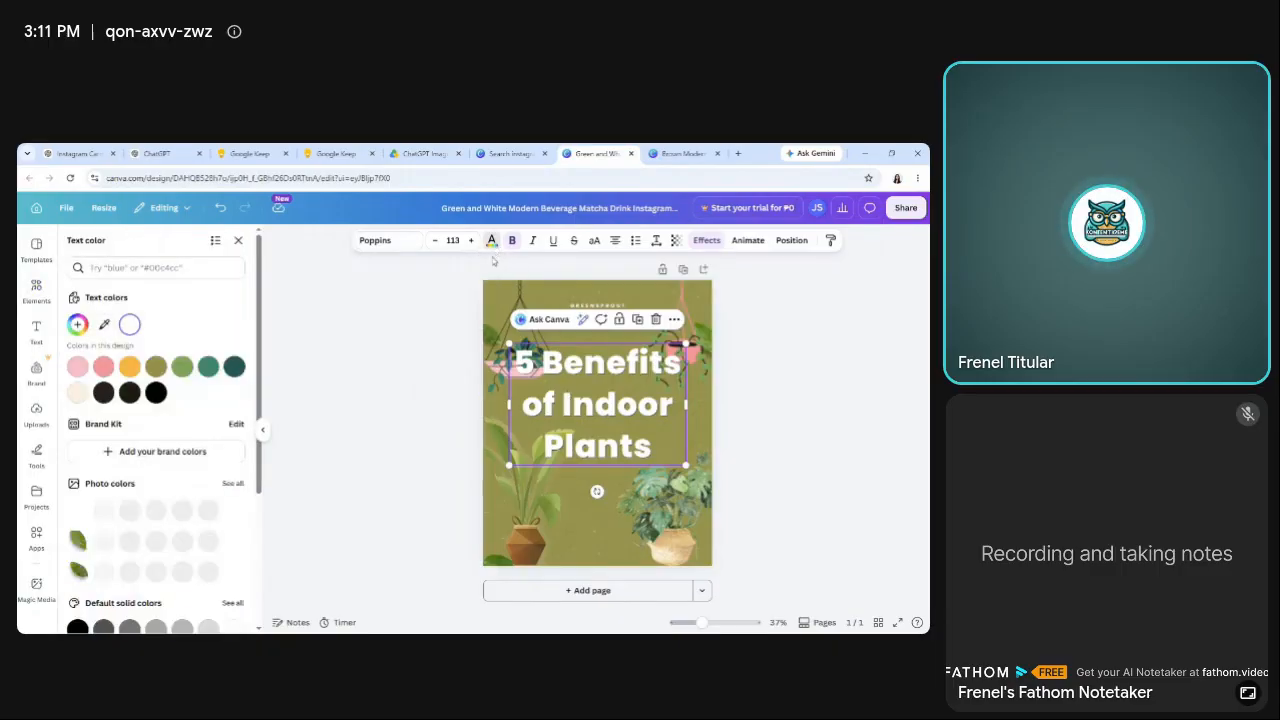
{"action": "left_click", "coordinate": [233, 366]}
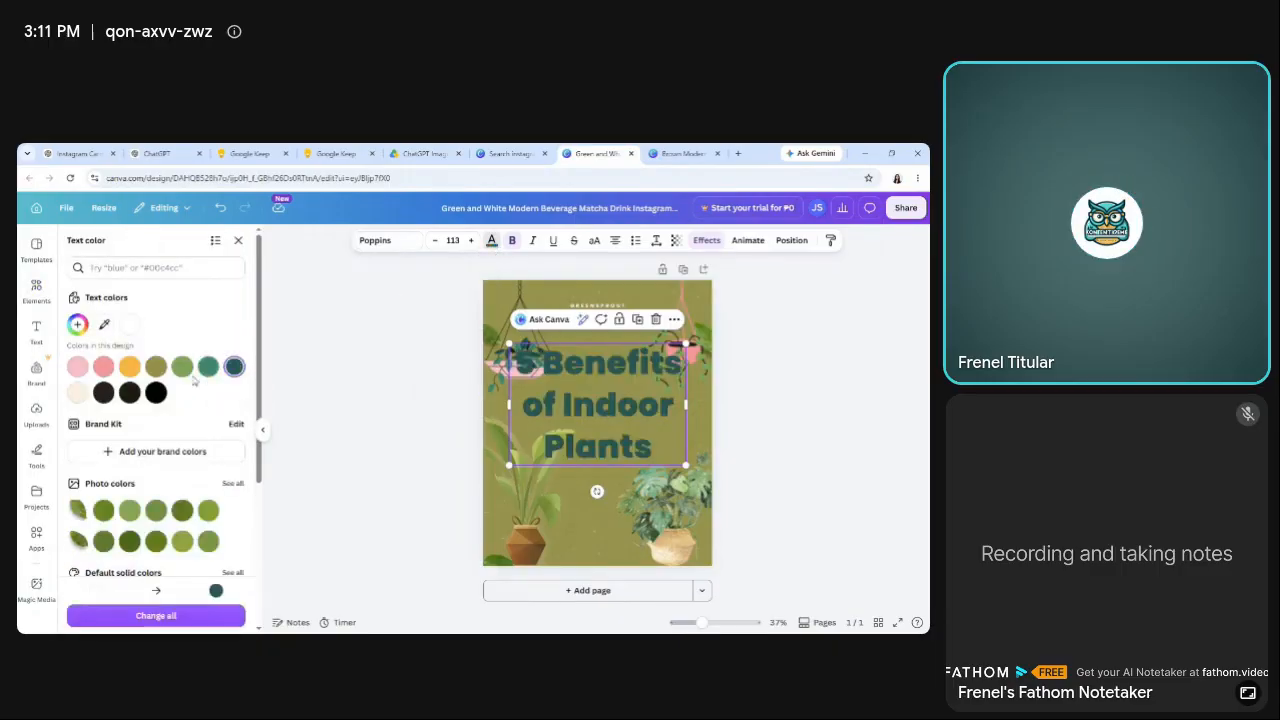
{"action": "left_click", "coordinate": [155, 366]}
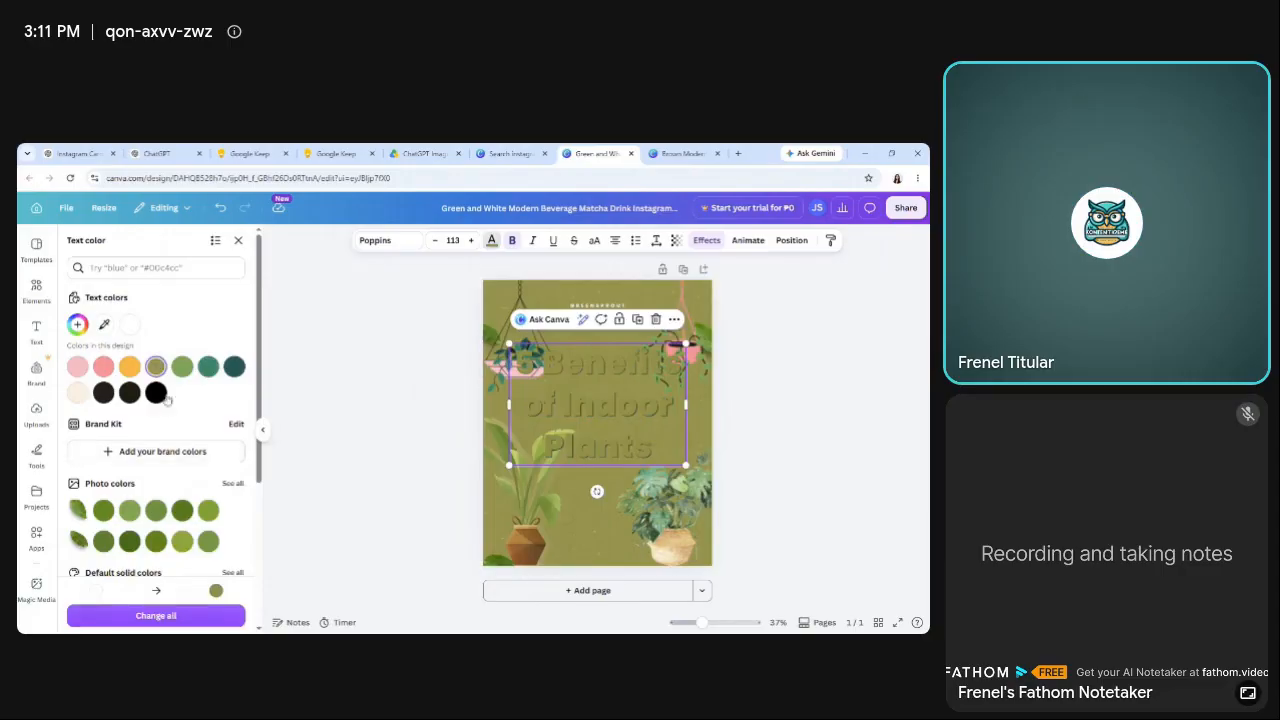
{"action": "left_click", "coordinate": [103, 511]}
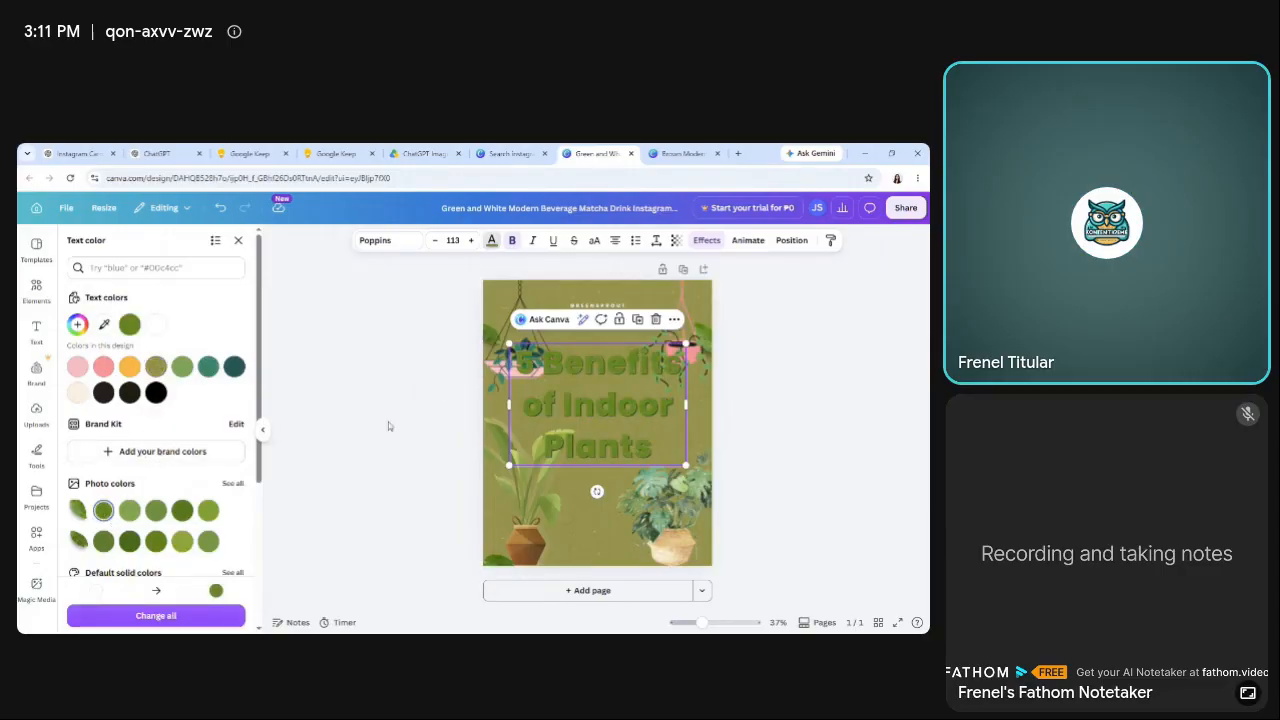
{"action": "left_click", "coordinate": [388, 373]}
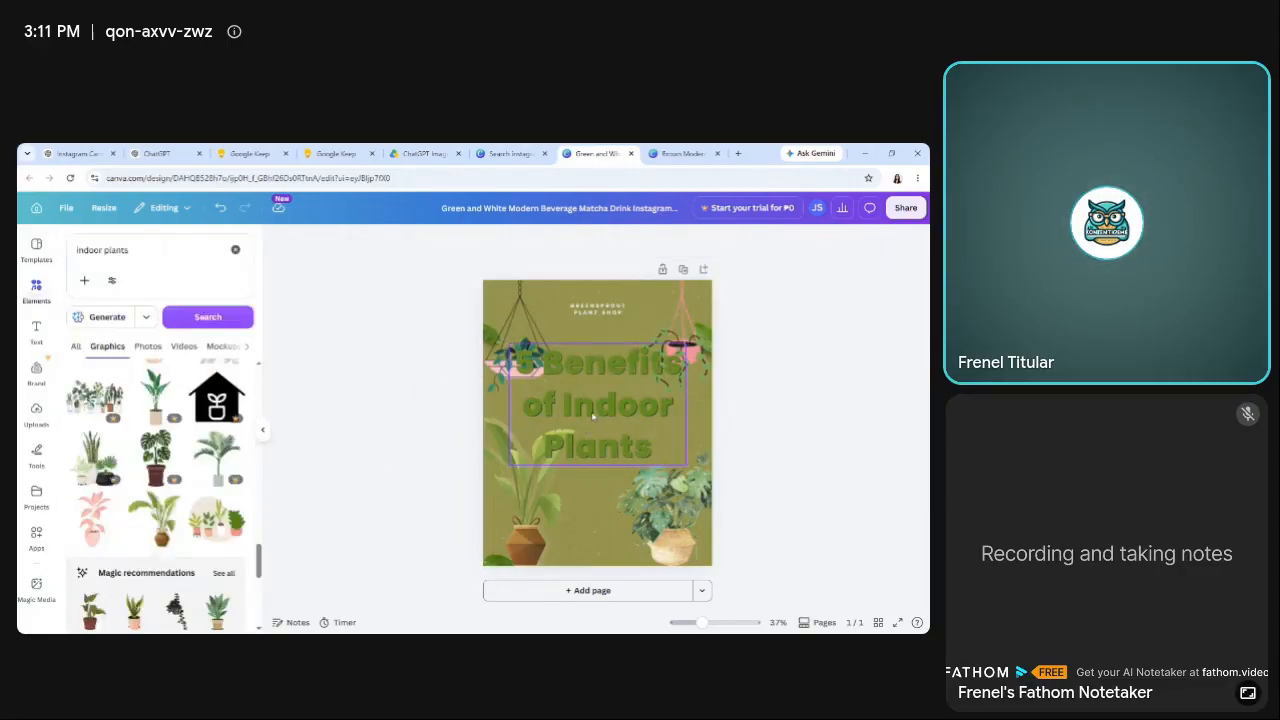
{"action": "left_click_drag", "start_coordinate": [594, 416], "coordinate": [599, 437]}
{"action": "left_click", "coordinate": [387, 402]}
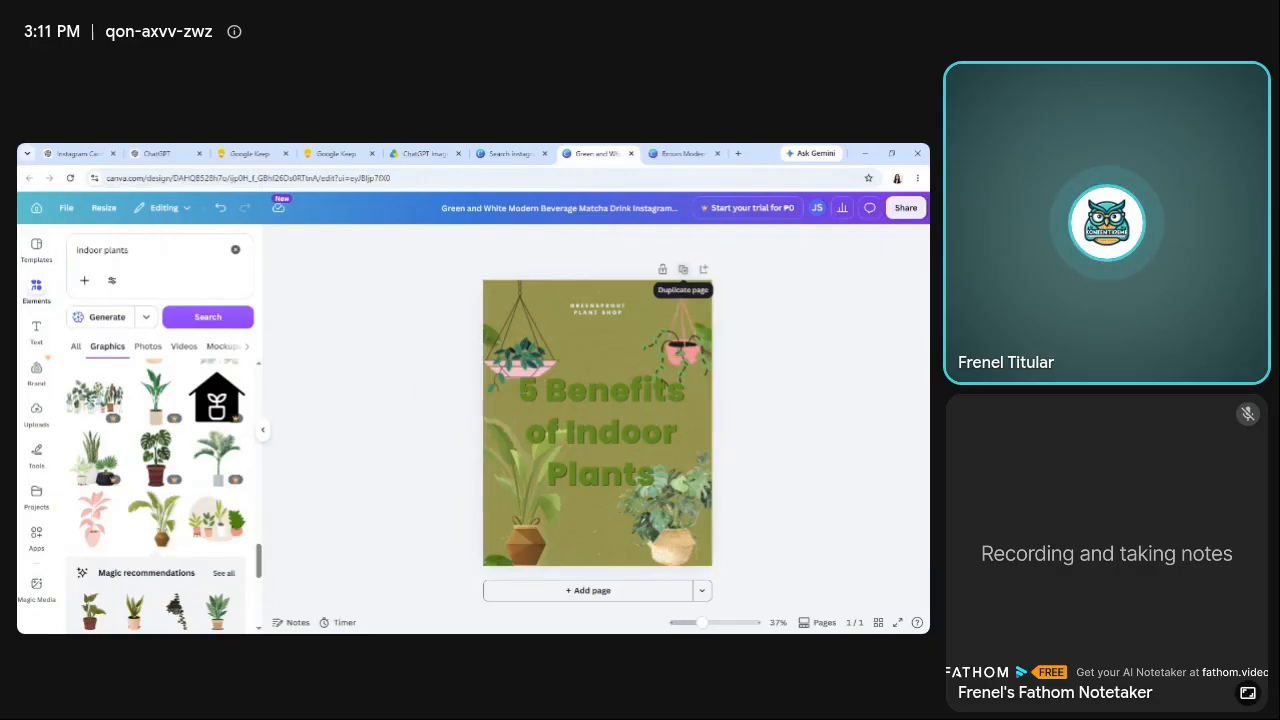
Duplicate the finished cover page until the design has six pages.
{"action": "left_click", "coordinate": [683, 269]}
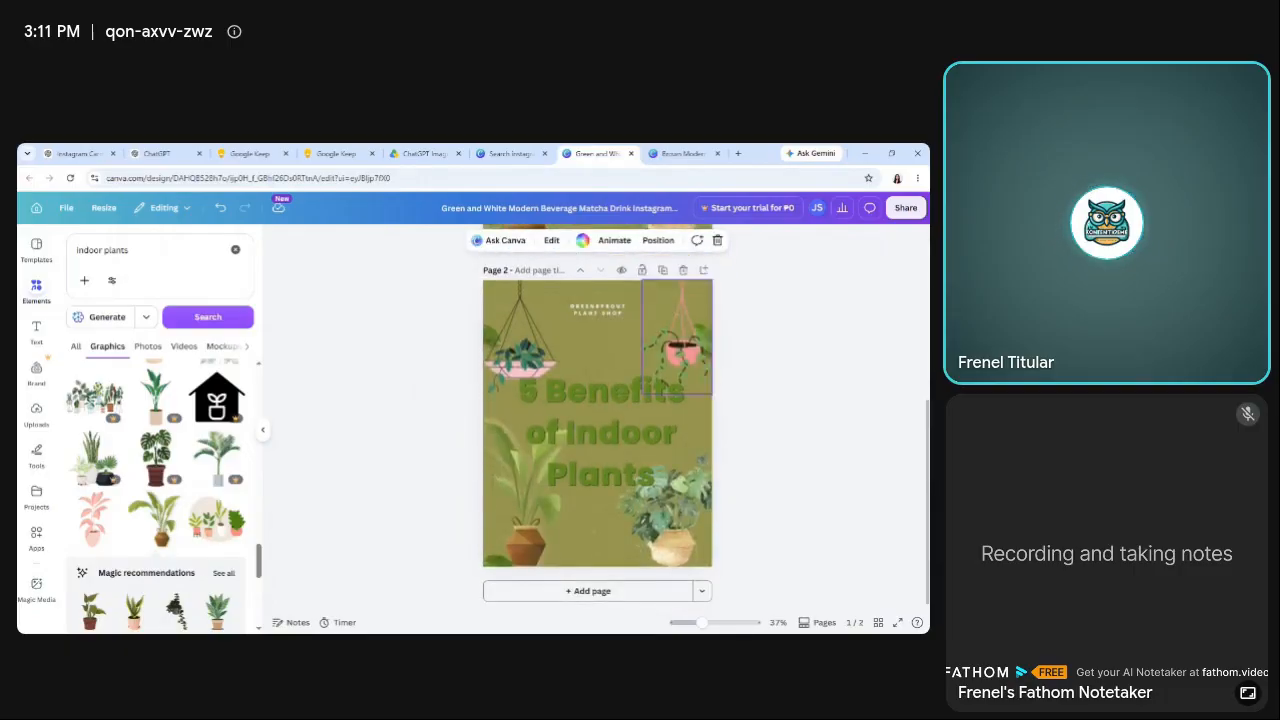
{"action": "left_click", "coordinate": [662, 271]}
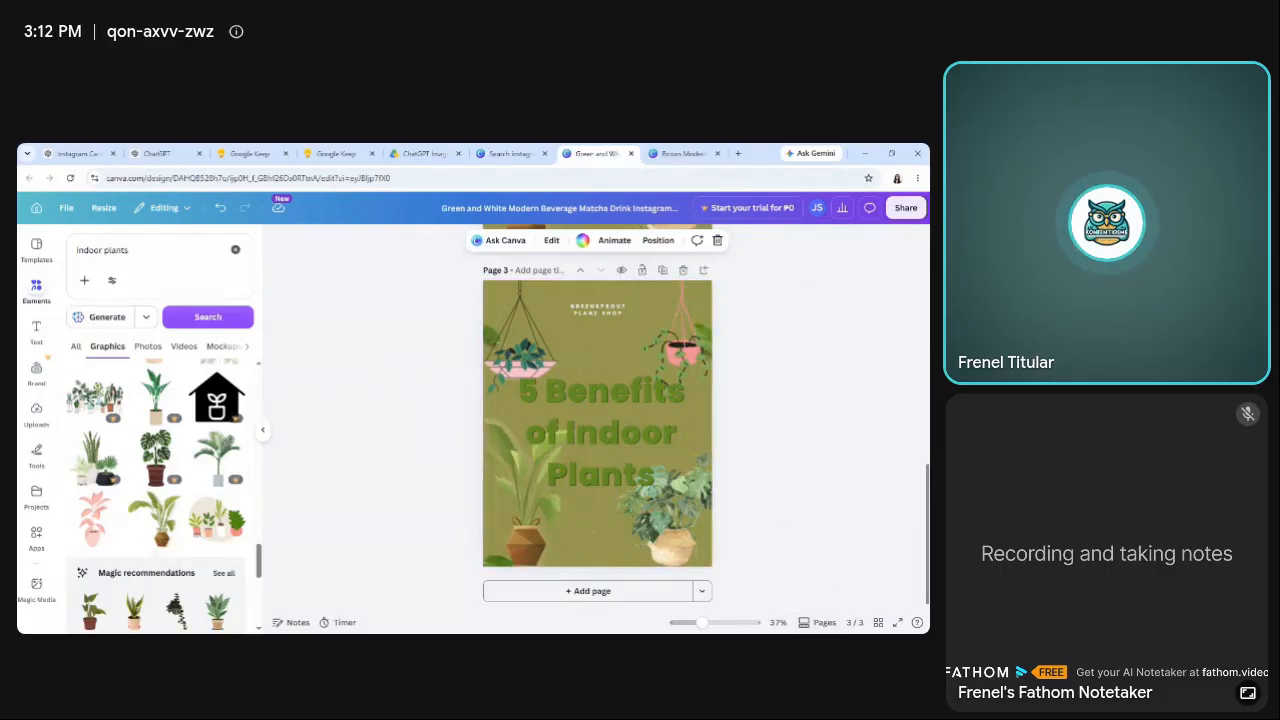
{"action": "scroll", "coordinate": [922, 565], "scroll_direction": "up", "scroll_amount": 1}
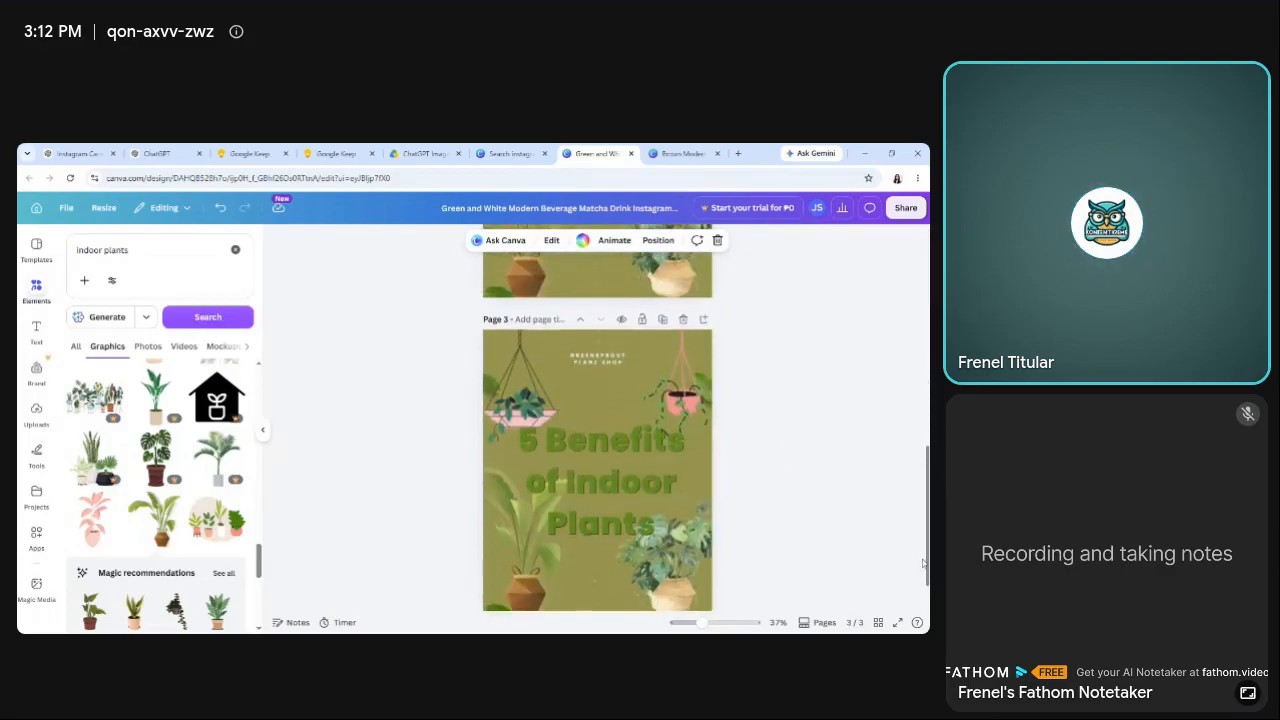
{"action": "left_click", "coordinate": [662, 320]}
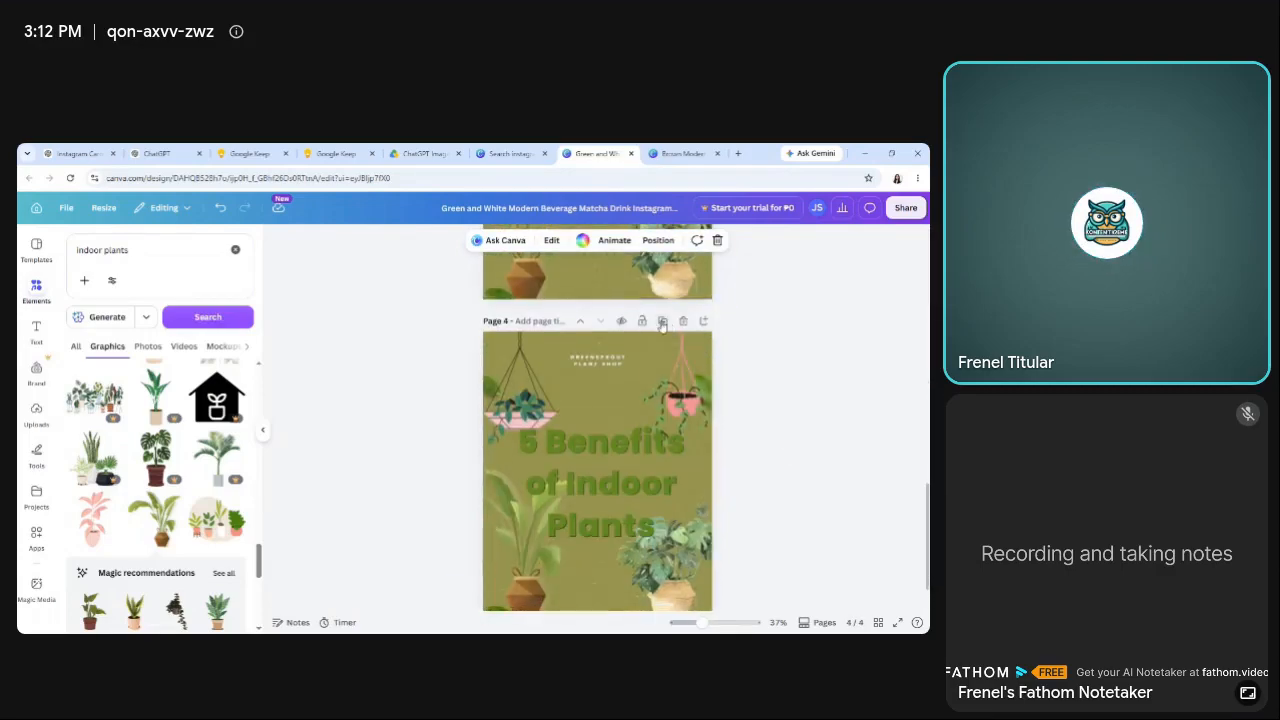
{"action": "left_click", "coordinate": [662, 321]}
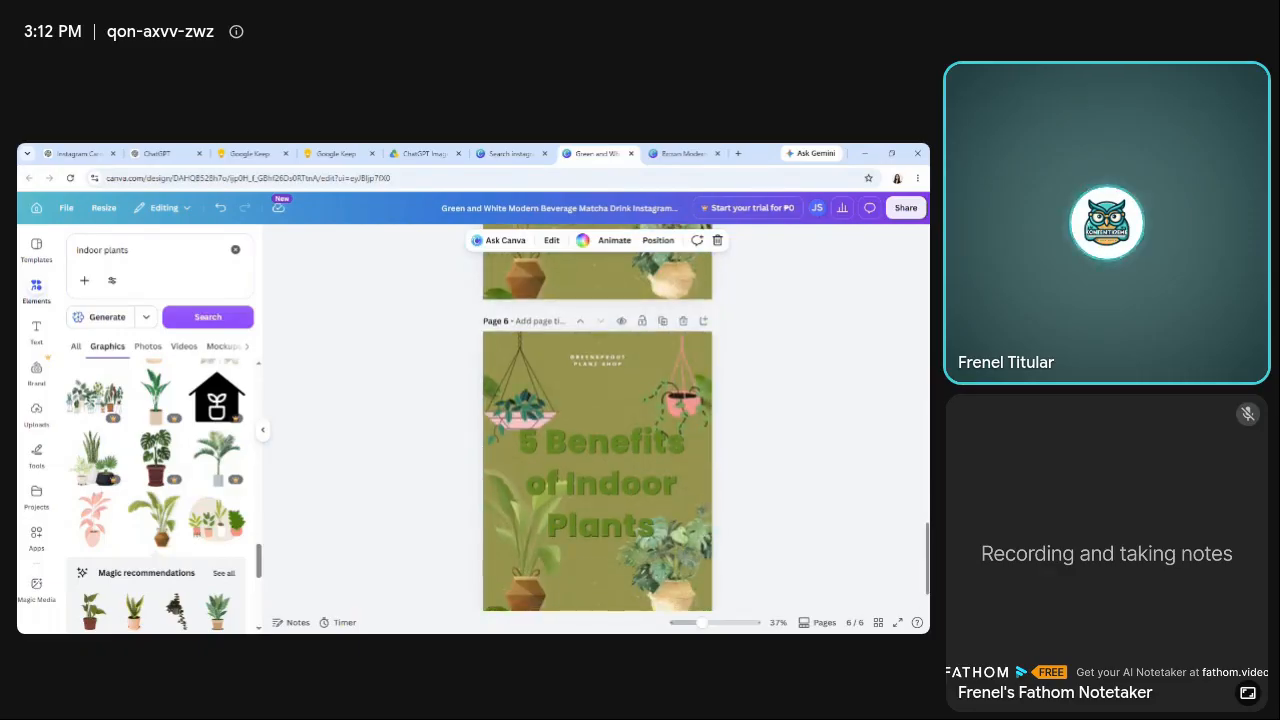
Look through the six carousel pages and examine the duplicated cover layout on each one.
{"action": "scroll", "coordinate": [597, 430], "scroll_direction": "up", "scroll_amount": 1}
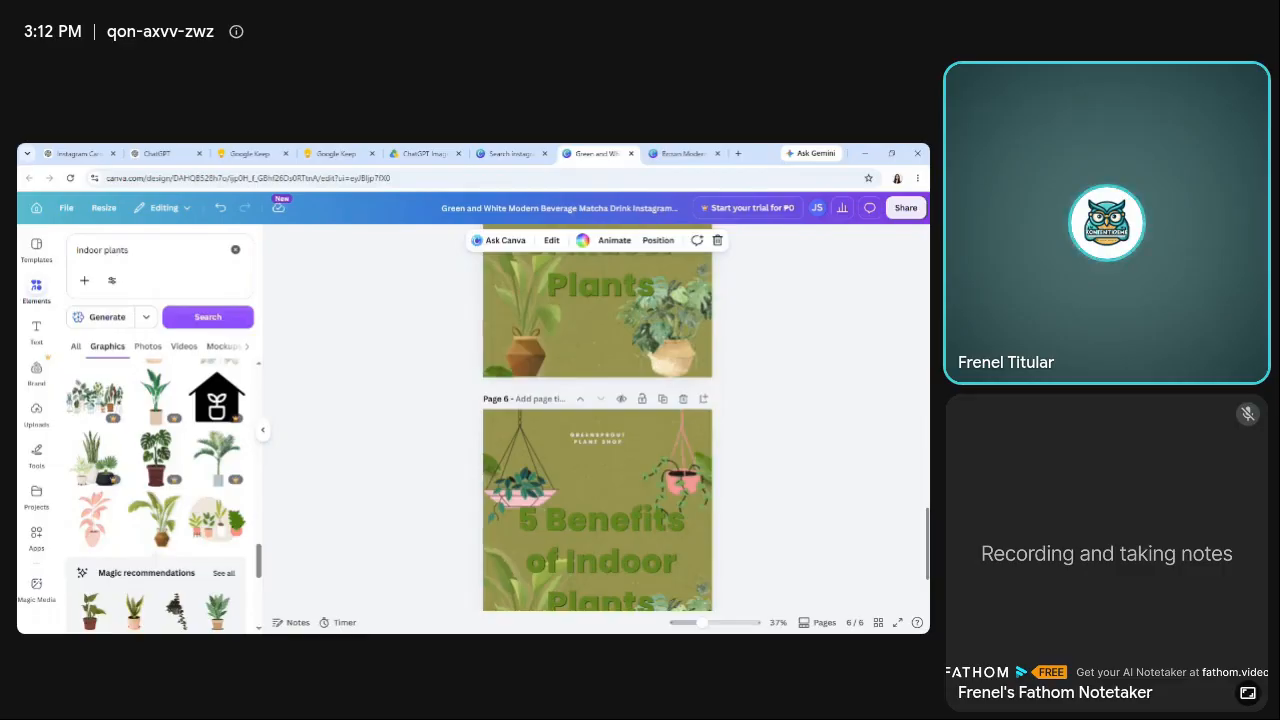
{"action": "scroll", "coordinate": [597, 430], "scroll_direction": "up", "scroll_amount": 15}
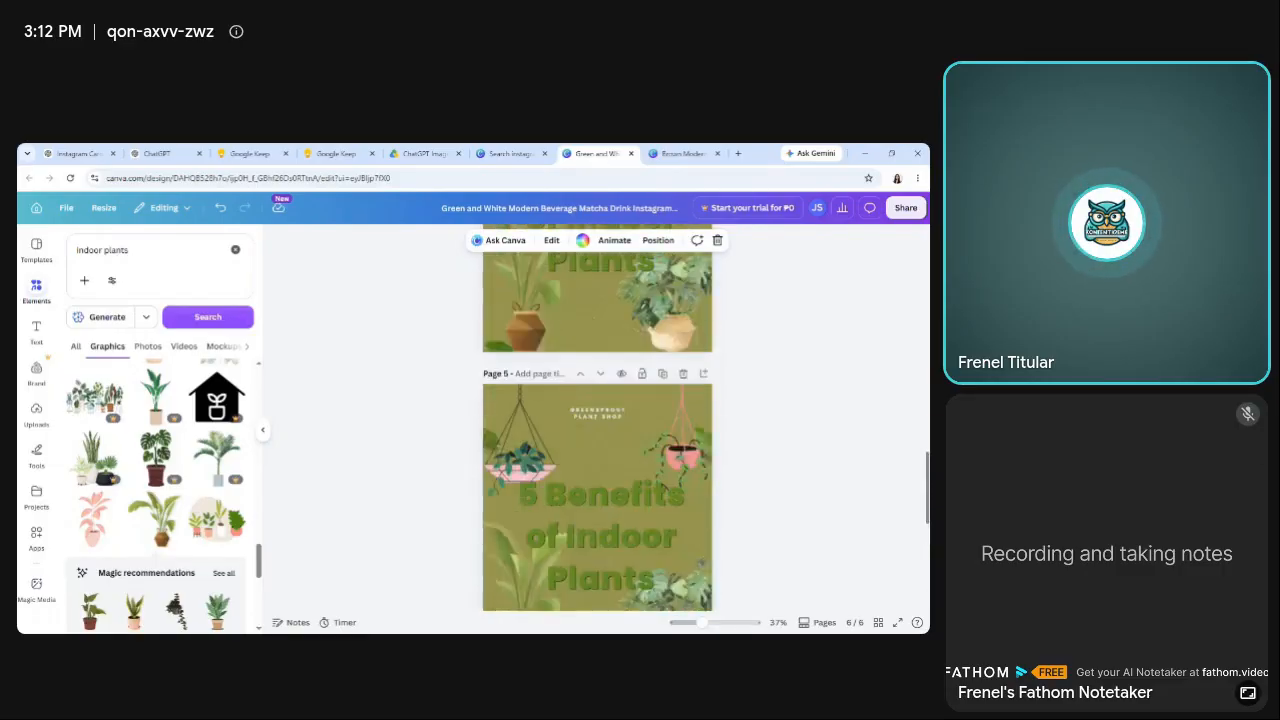
{"action": "scroll", "coordinate": [921, 265], "scroll_direction": "up", "scroll_amount": 3}
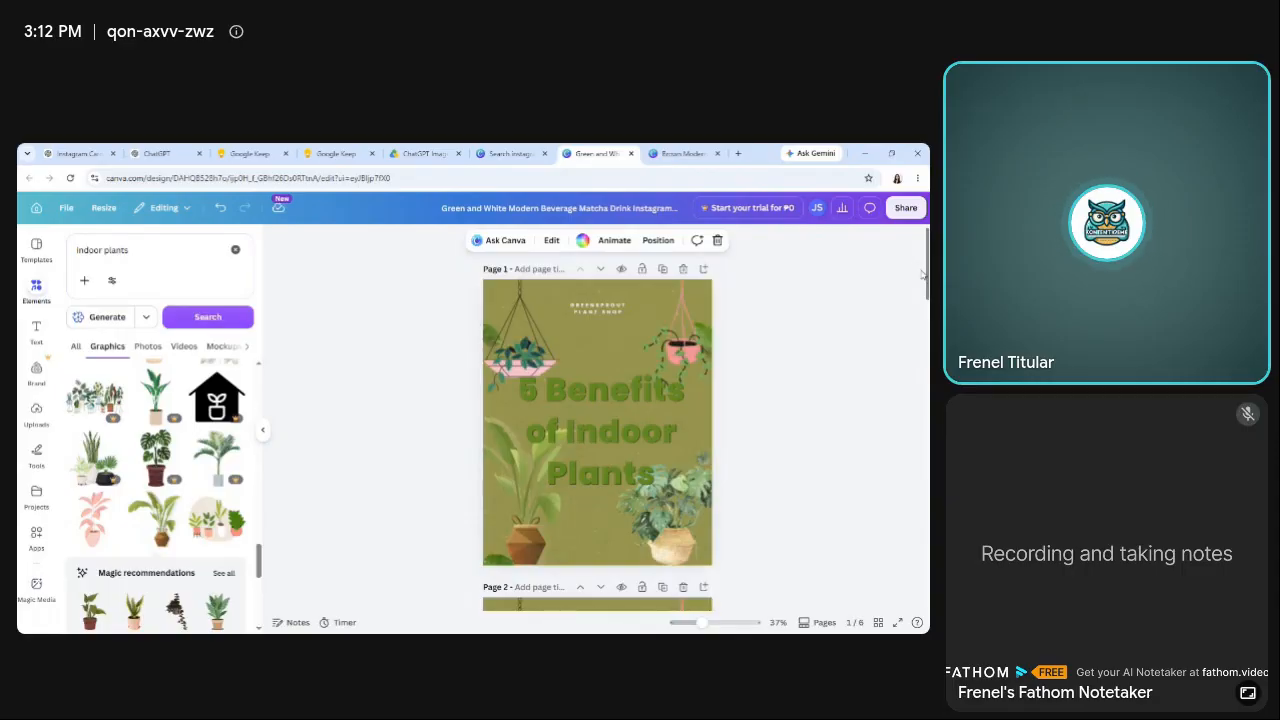
{"action": "scroll", "coordinate": [925, 292], "scroll_direction": "down", "scroll_amount": 1}
{"action": "scroll", "coordinate": [925, 292], "scroll_direction": "down", "scroll_amount": 2}
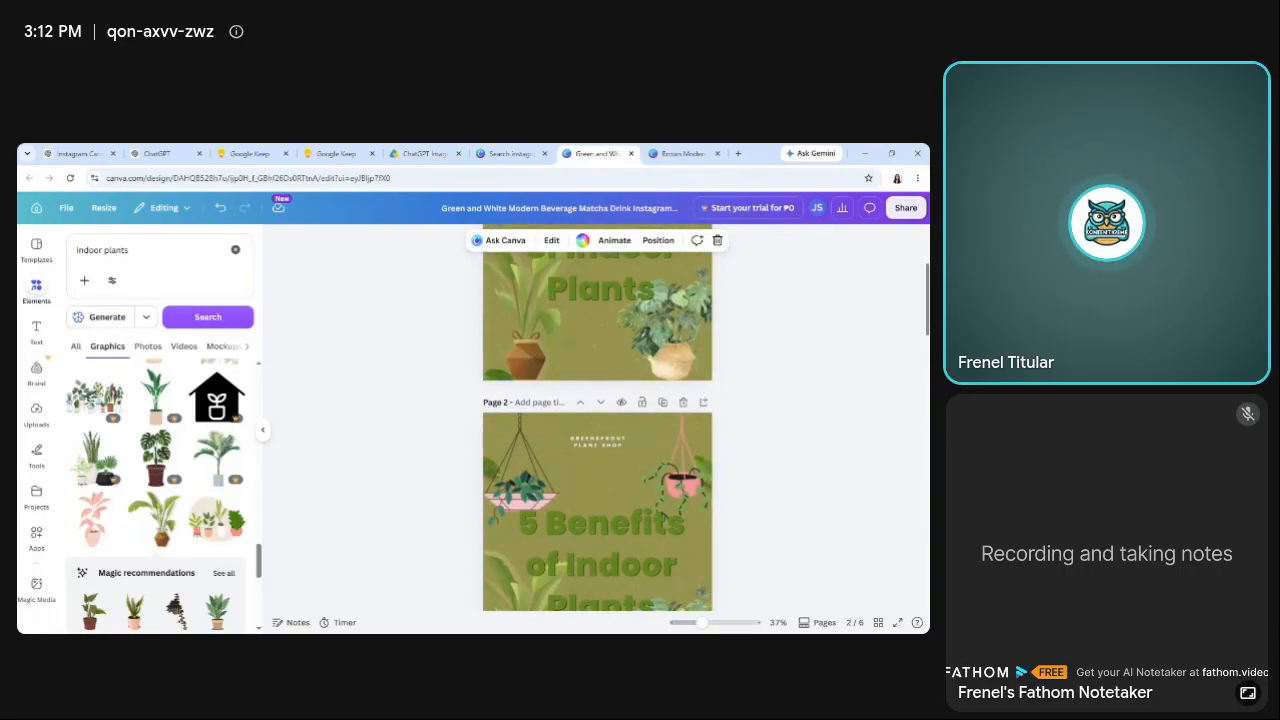
{"action": "scroll", "coordinate": [597, 420], "scroll_direction": "down", "scroll_amount": 2}
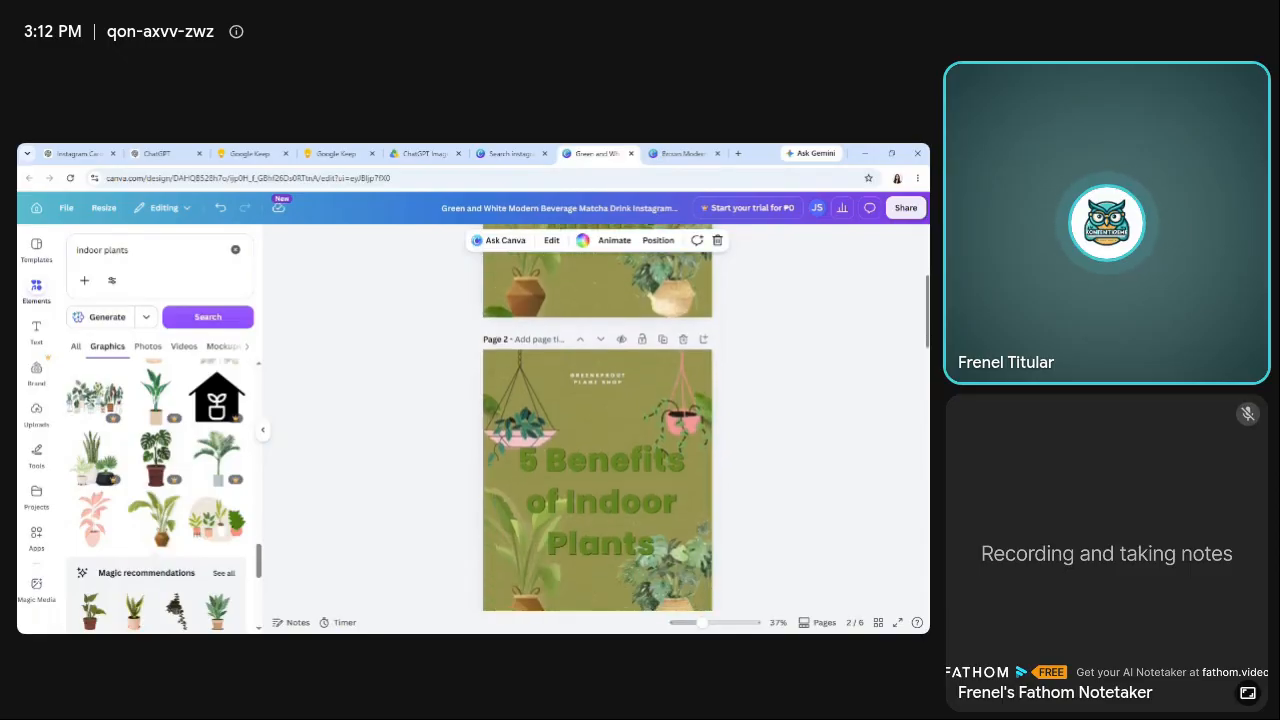
{"action": "scroll", "coordinate": [597, 420], "scroll_direction": "down", "scroll_amount": 5}
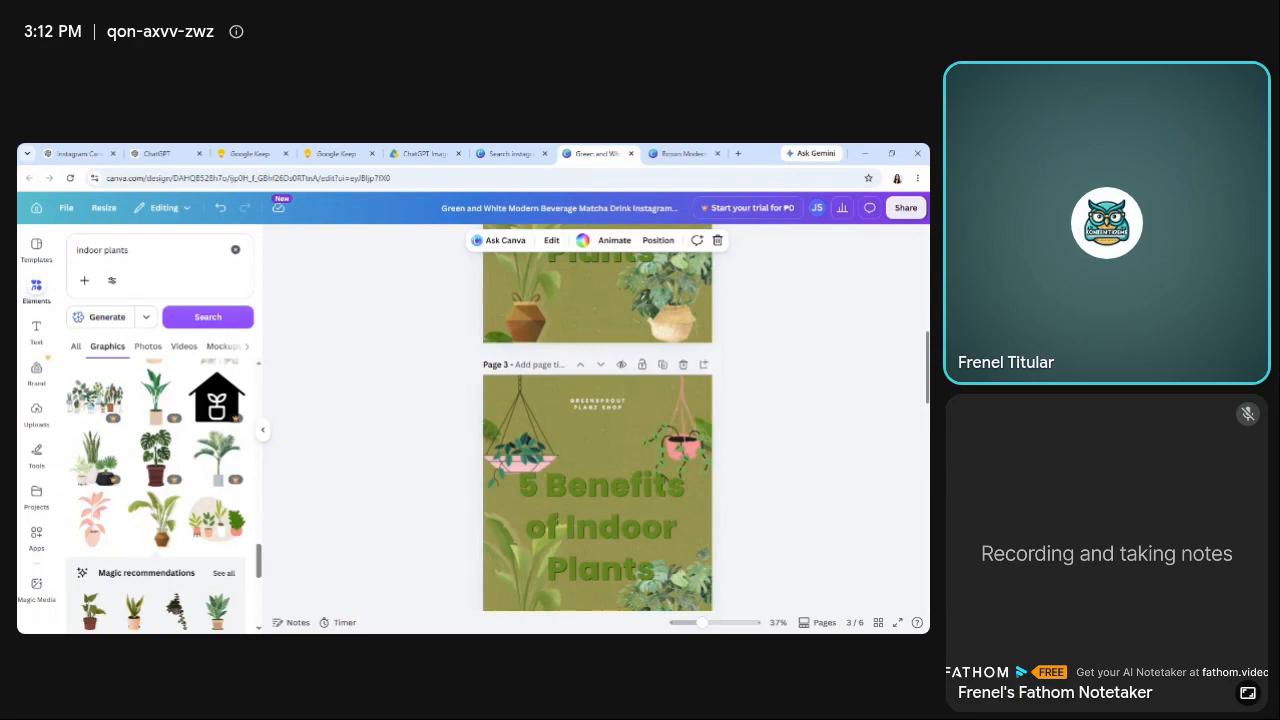
{"action": "scroll", "coordinate": [597, 420], "scroll_direction": "up", "scroll_amount": 10}
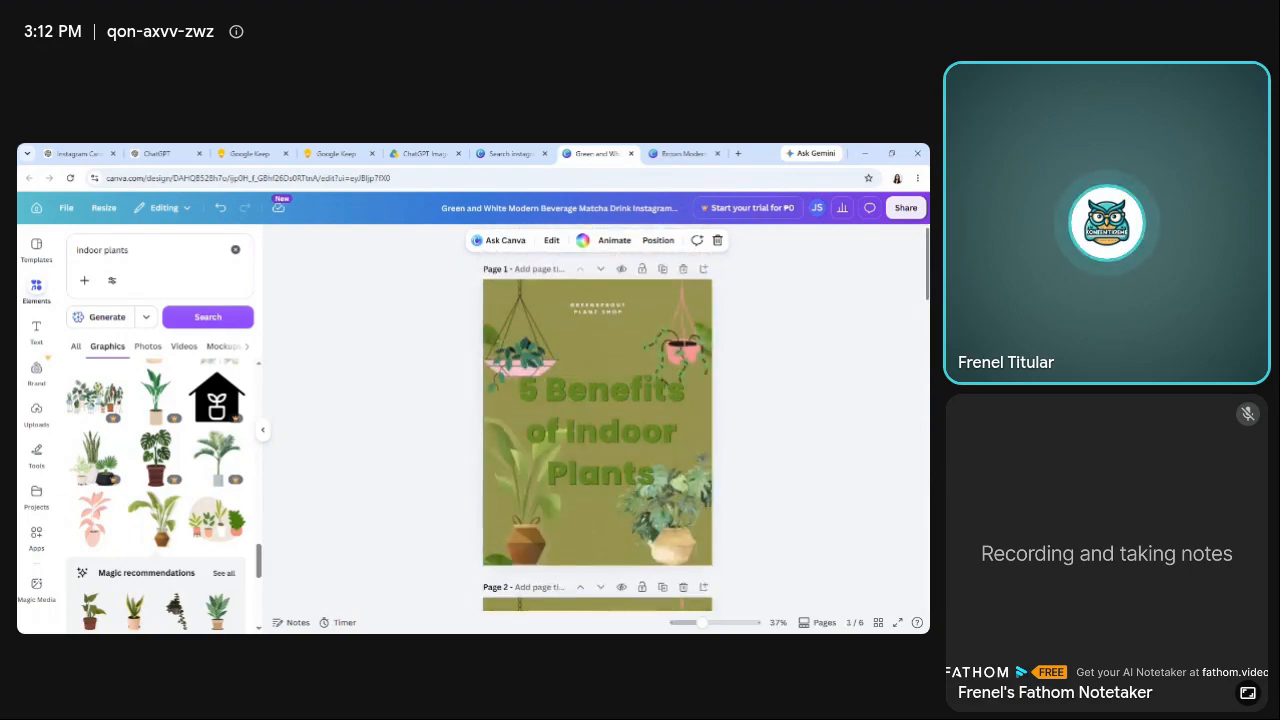
{"action": "scroll", "coordinate": [597, 420], "scroll_direction": "down", "scroll_amount": 4}
{"action": "scroll", "coordinate": [597, 420], "scroll_direction": "down", "scroll_amount": 5}
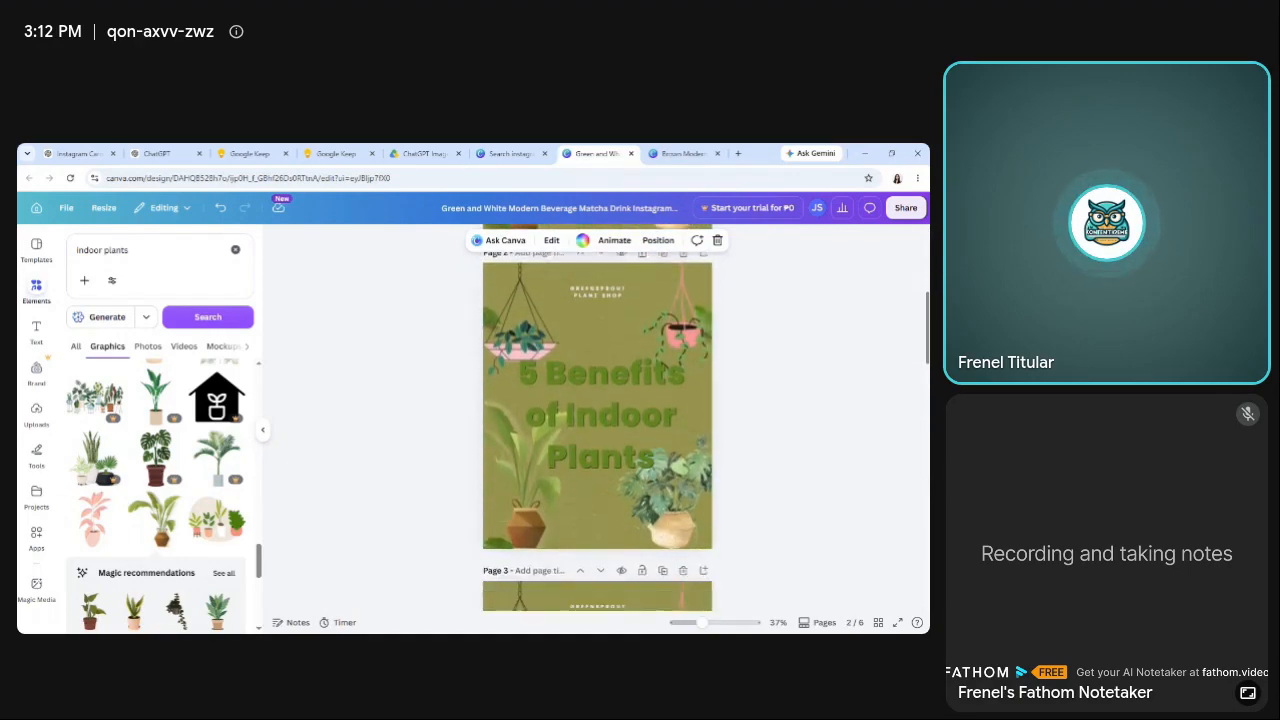
{"action": "scroll", "coordinate": [597, 420], "scroll_direction": "down", "scroll_amount": 8}
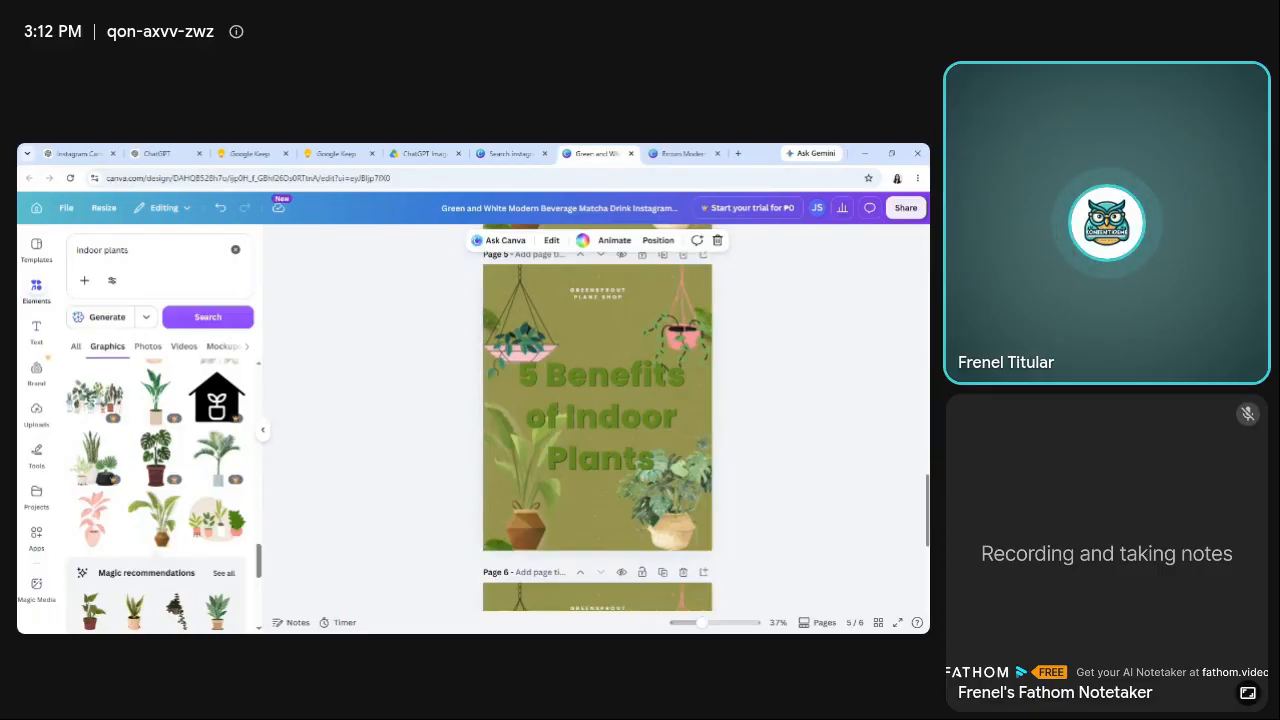
{"action": "scroll", "coordinate": [597, 420], "scroll_direction": "up", "scroll_amount": 1}
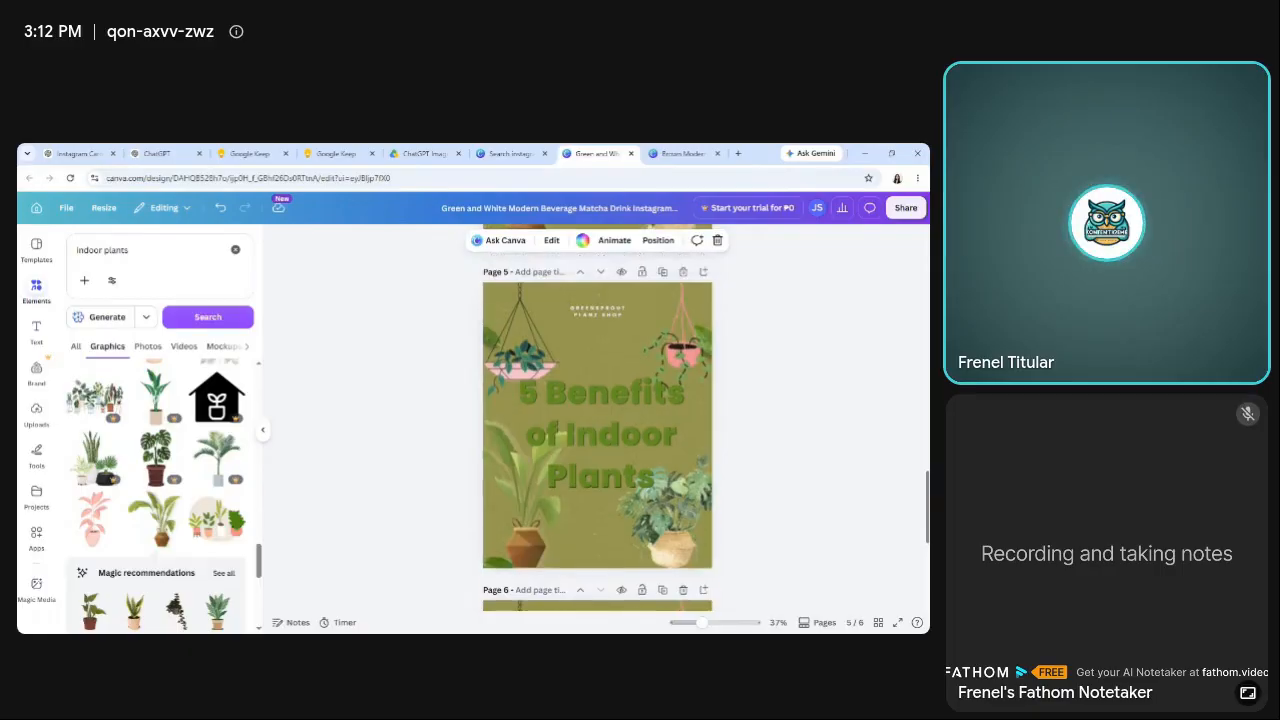
{"action": "scroll", "coordinate": [597, 420], "scroll_direction": "up", "scroll_amount": 2}
{"action": "scroll", "coordinate": [597, 420], "scroll_direction": "up", "scroll_amount": 4}
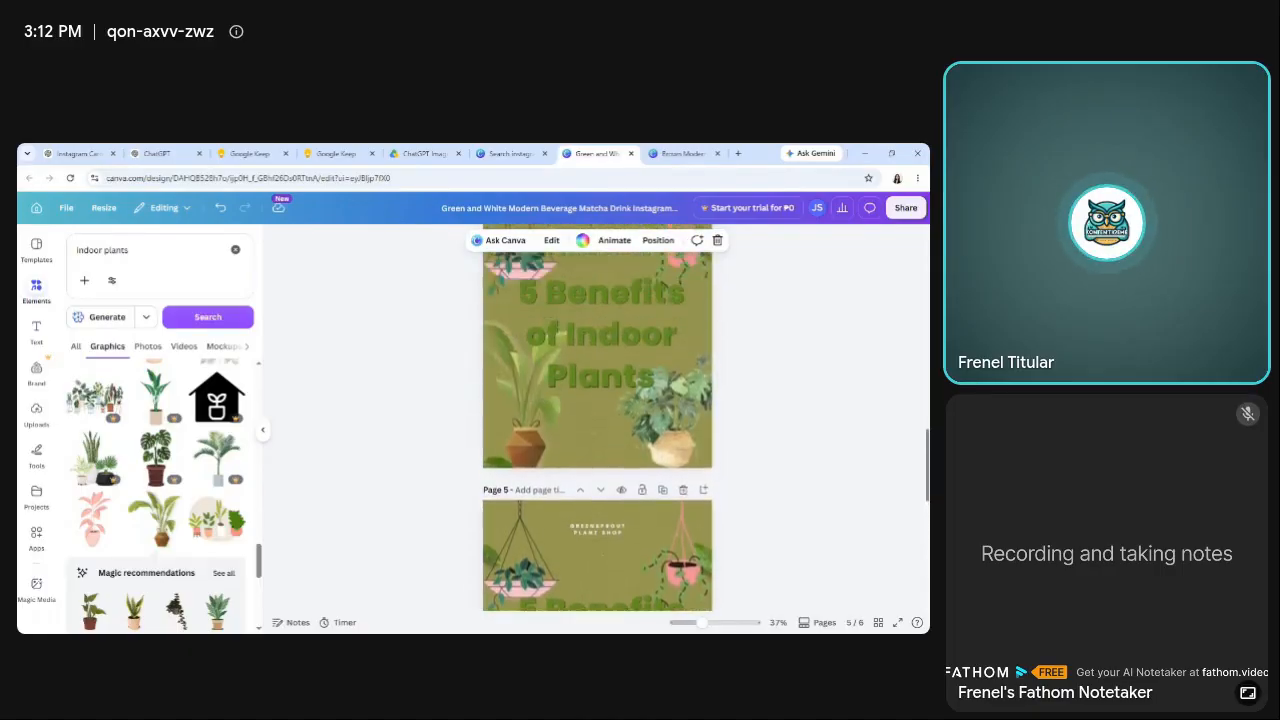
{"action": "scroll", "coordinate": [597, 420], "scroll_direction": "up", "scroll_amount": 10}
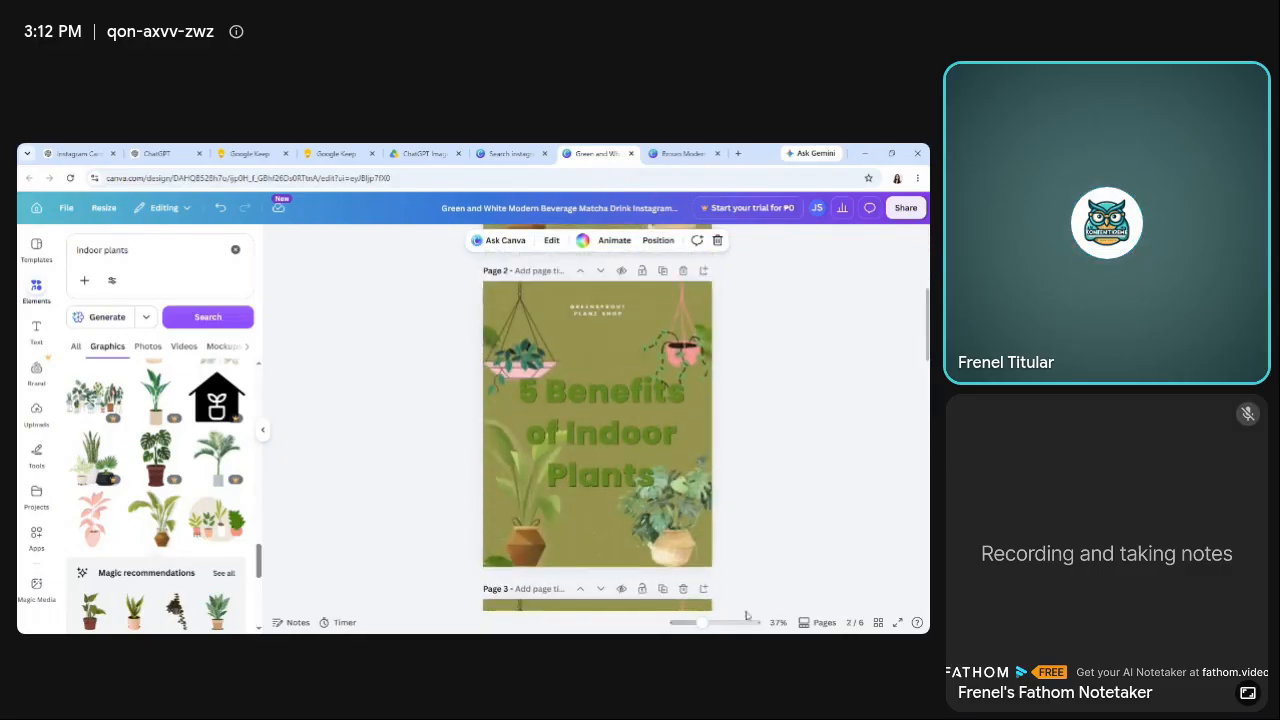
{"action": "left_click_drag", "start_coordinate": [705, 623], "coordinate": [707, 622]}
{"action": "scroll", "coordinate": [597, 420], "scroll_direction": "up", "scroll_amount": 5}
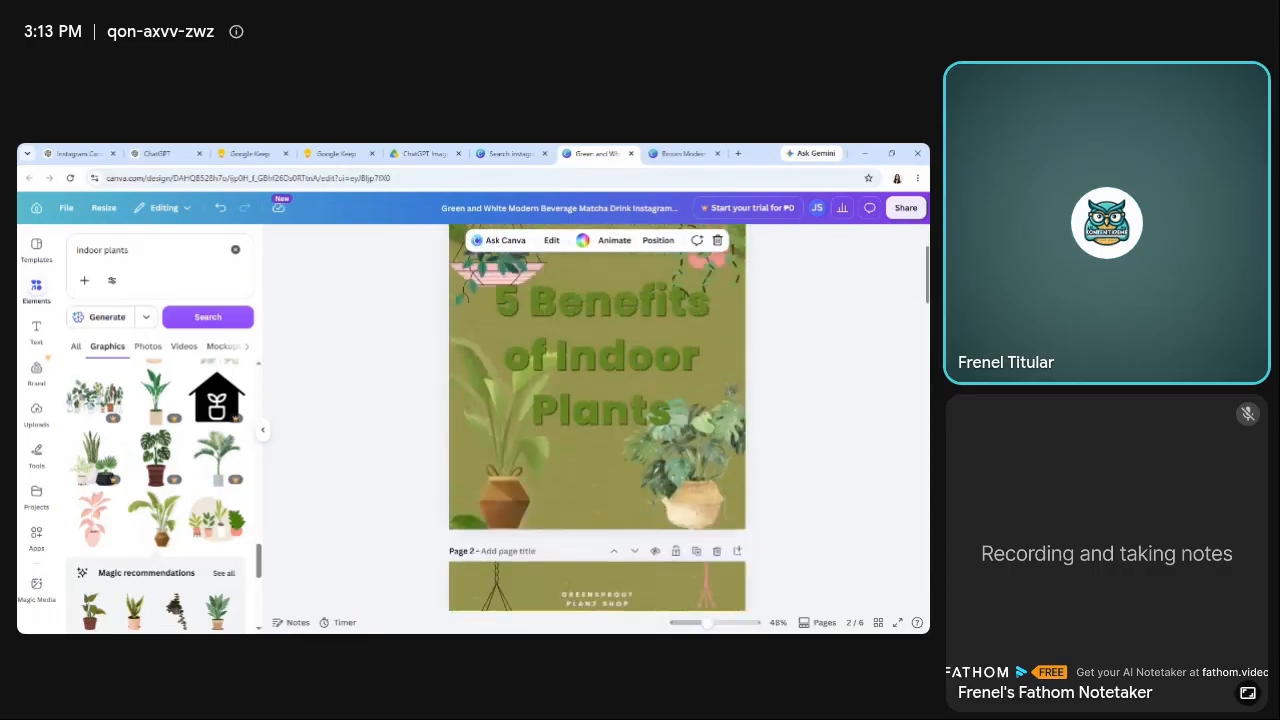
{"action": "scroll", "coordinate": [597, 420], "scroll_direction": "down", "scroll_amount": 6}
{"action": "scroll", "coordinate": [597, 420], "scroll_direction": "up", "scroll_amount": 1}
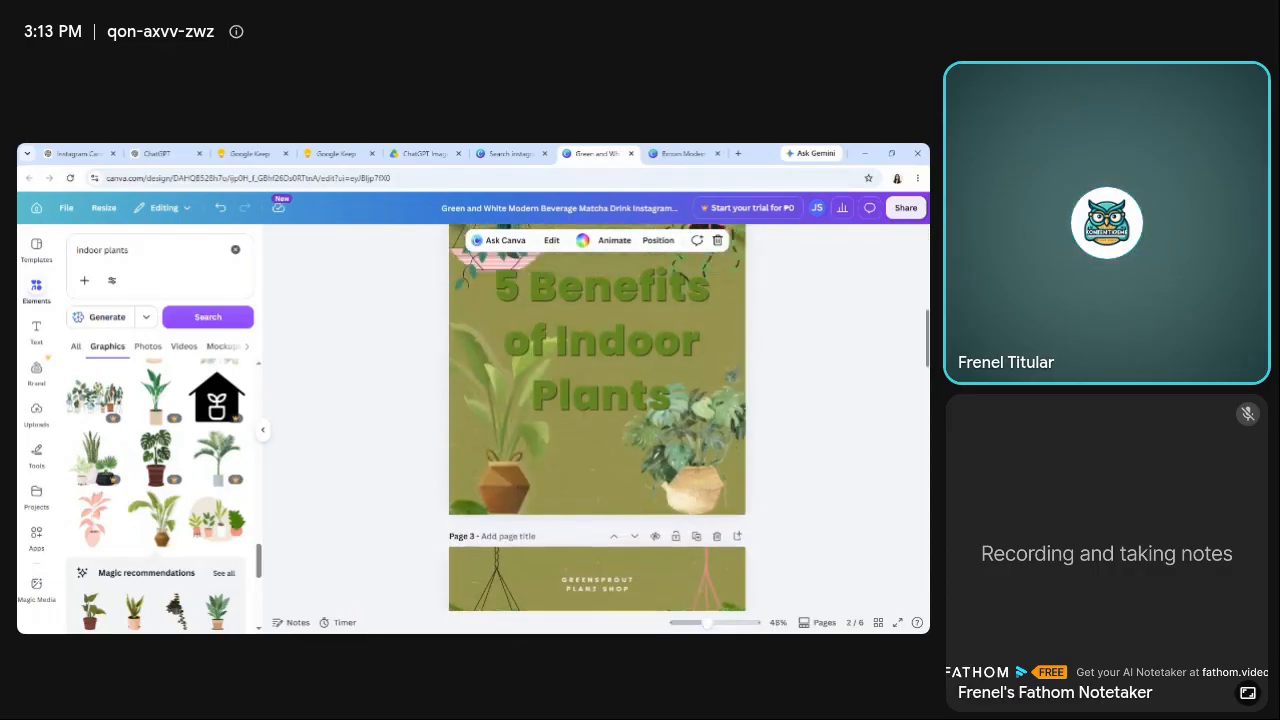
{"action": "scroll", "coordinate": [597, 420], "scroll_direction": "up", "scroll_amount": 1}
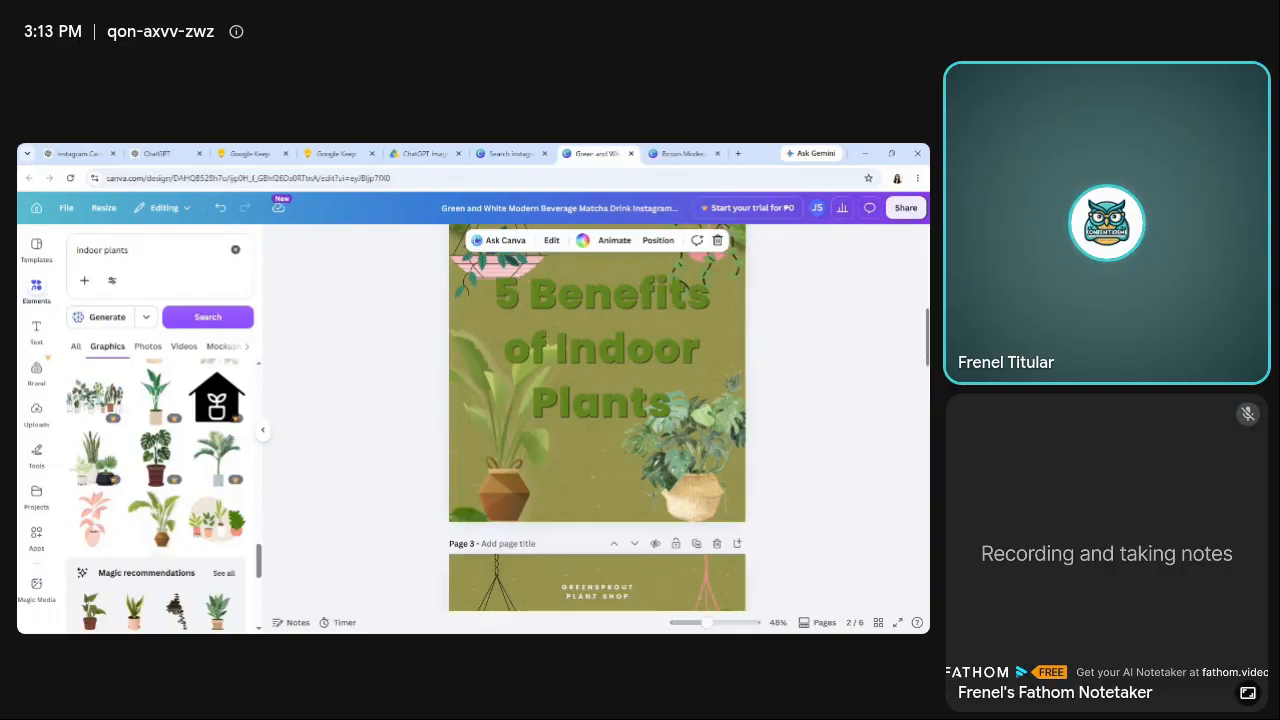
{"action": "scroll", "coordinate": [918, 334], "scroll_direction": "down", "scroll_amount": 2}
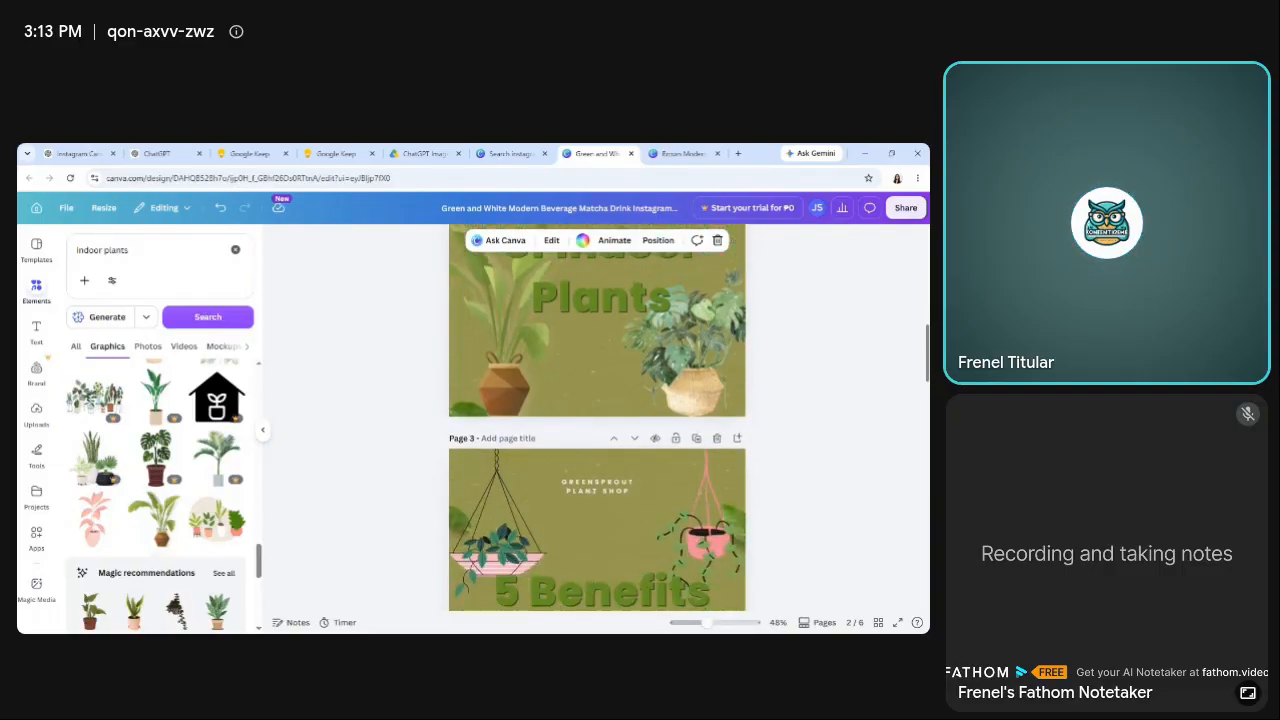
{"action": "scroll", "coordinate": [597, 418], "scroll_direction": "down", "scroll_amount": 5}
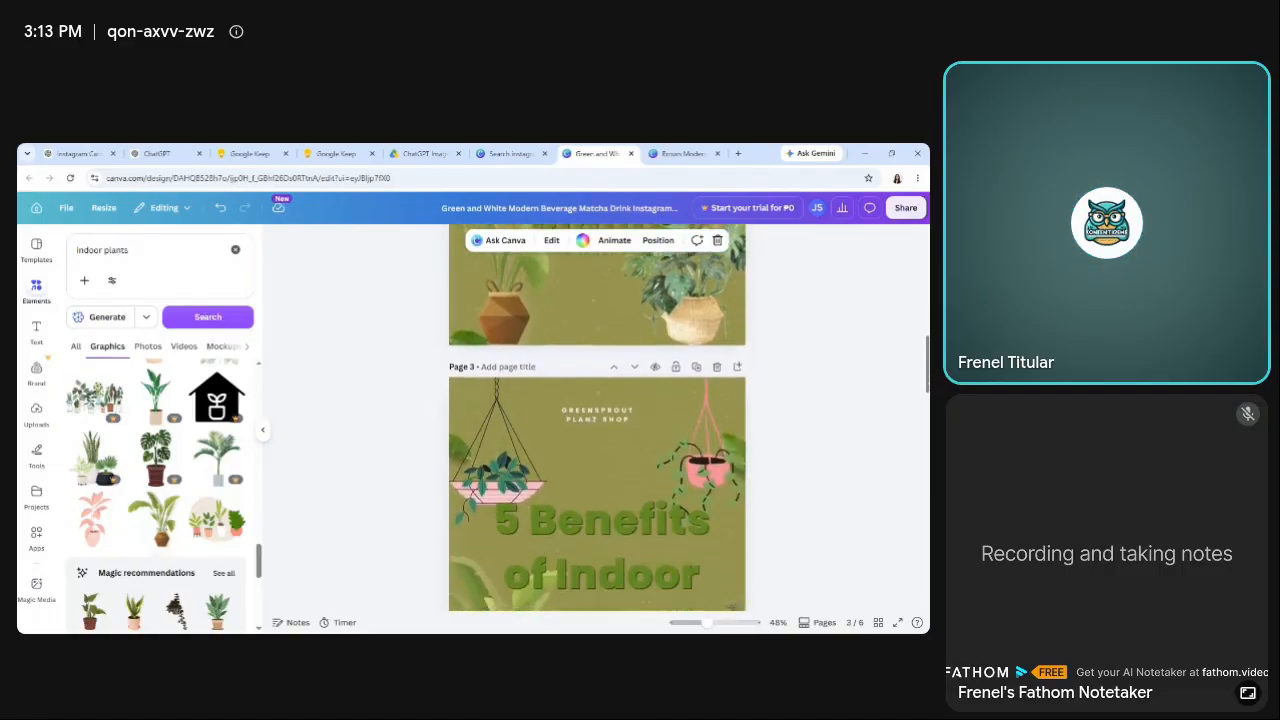
{"action": "scroll", "coordinate": [844, 281], "scroll_direction": "down", "scroll_amount": 3}
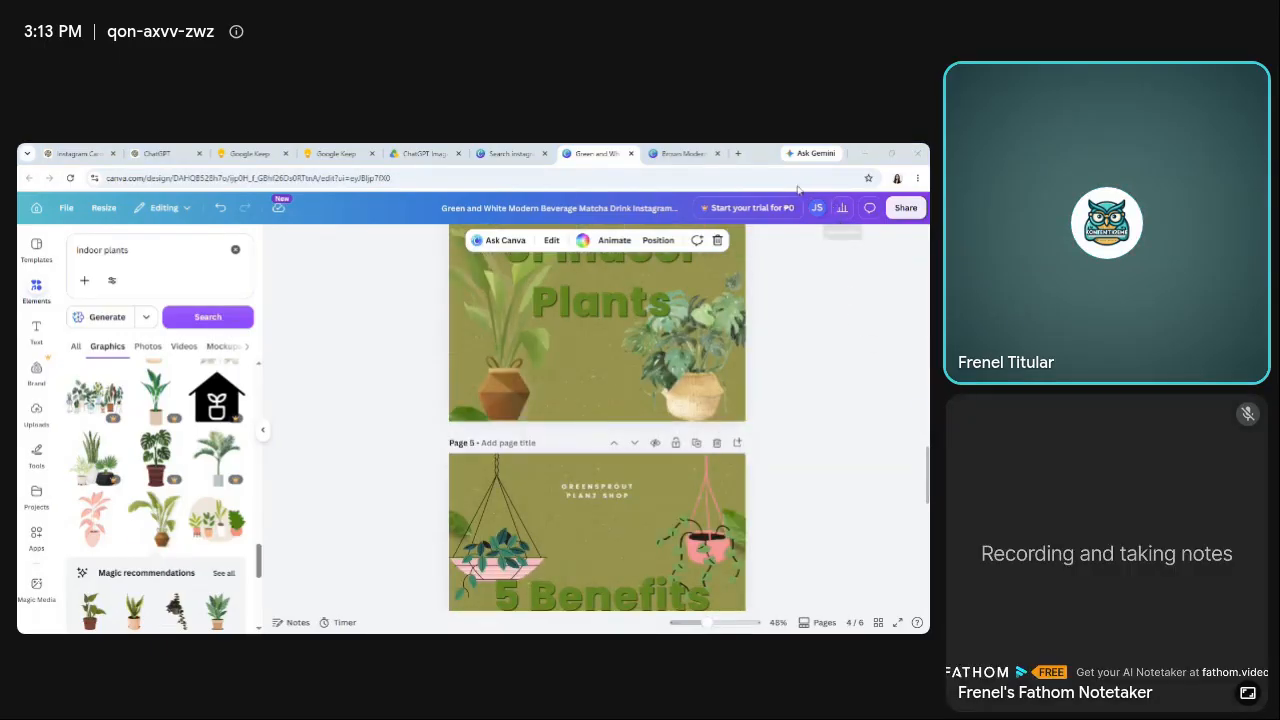
{"action": "scroll", "coordinate": [785, 364], "scroll_direction": "up", "scroll_amount": 10}
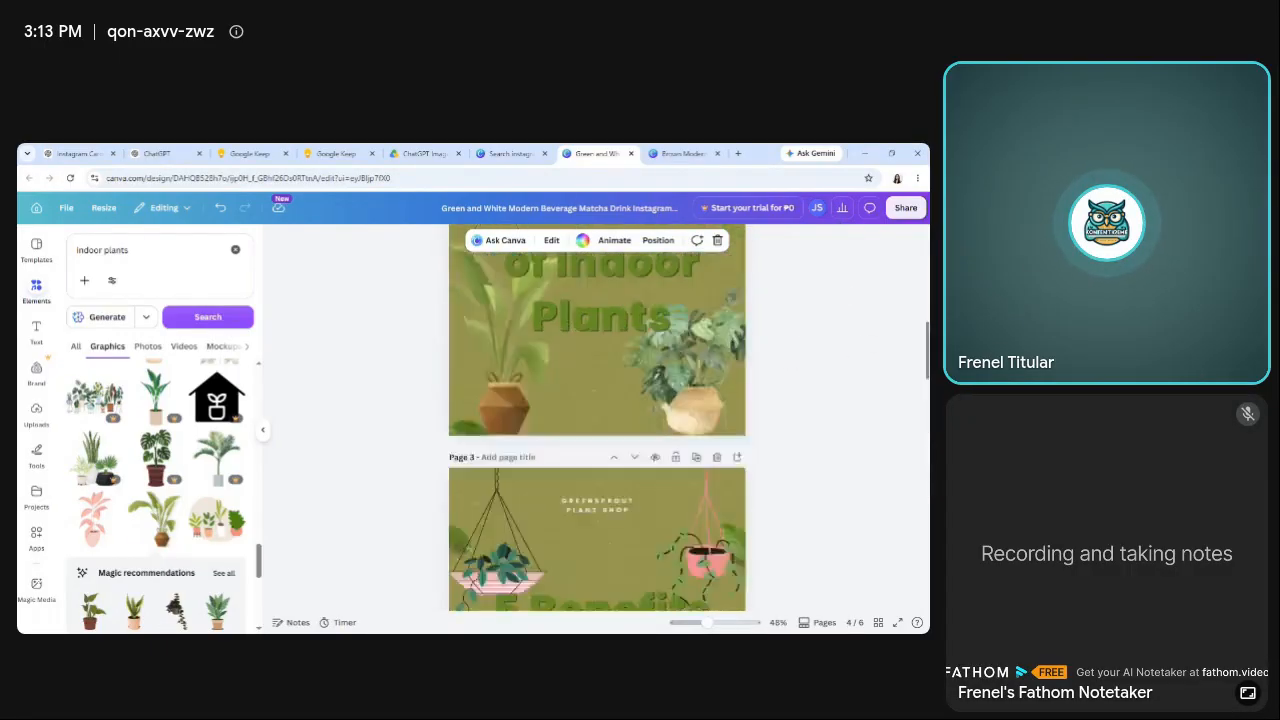
{"action": "scroll", "coordinate": [597, 417], "scroll_direction": "up", "scroll_amount": 4}
{"action": "scroll", "coordinate": [597, 417], "scroll_direction": "down", "scroll_amount": 8}
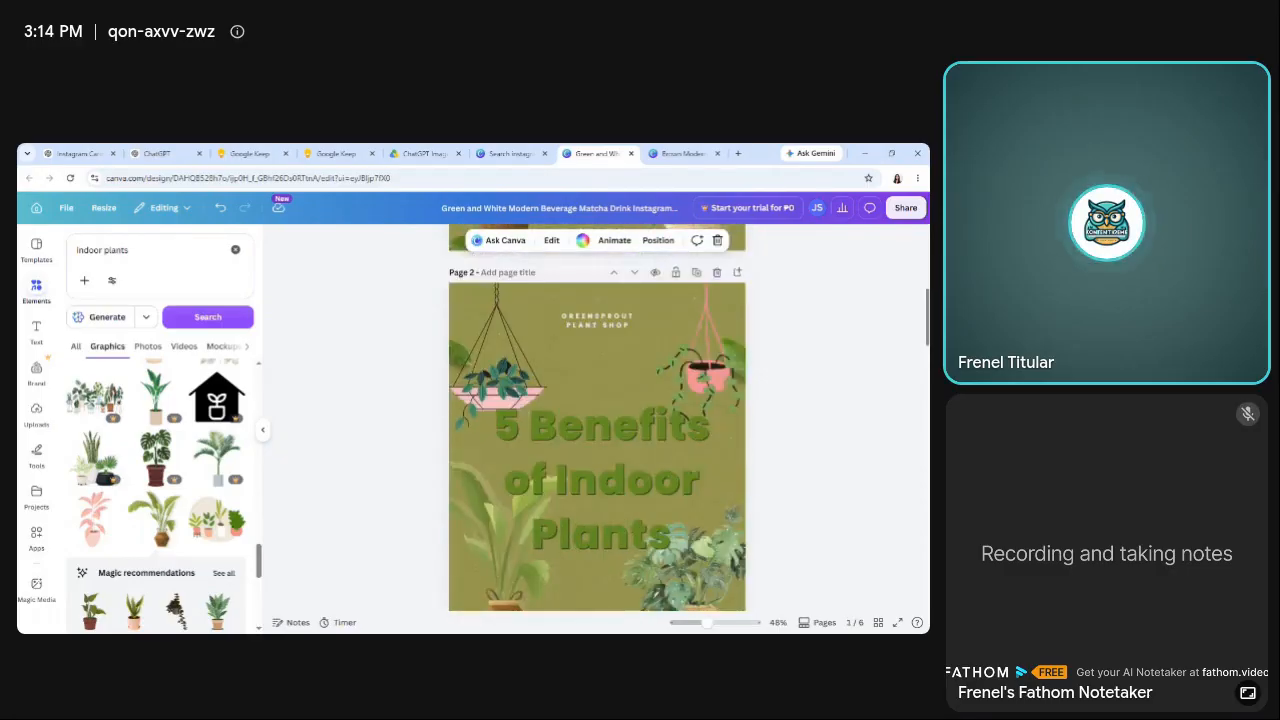
Switch to the carousel note in Google Keep and select the Slide 2 title text "Cleaner Air".
{"action": "left_click", "coordinate": [332, 153]}
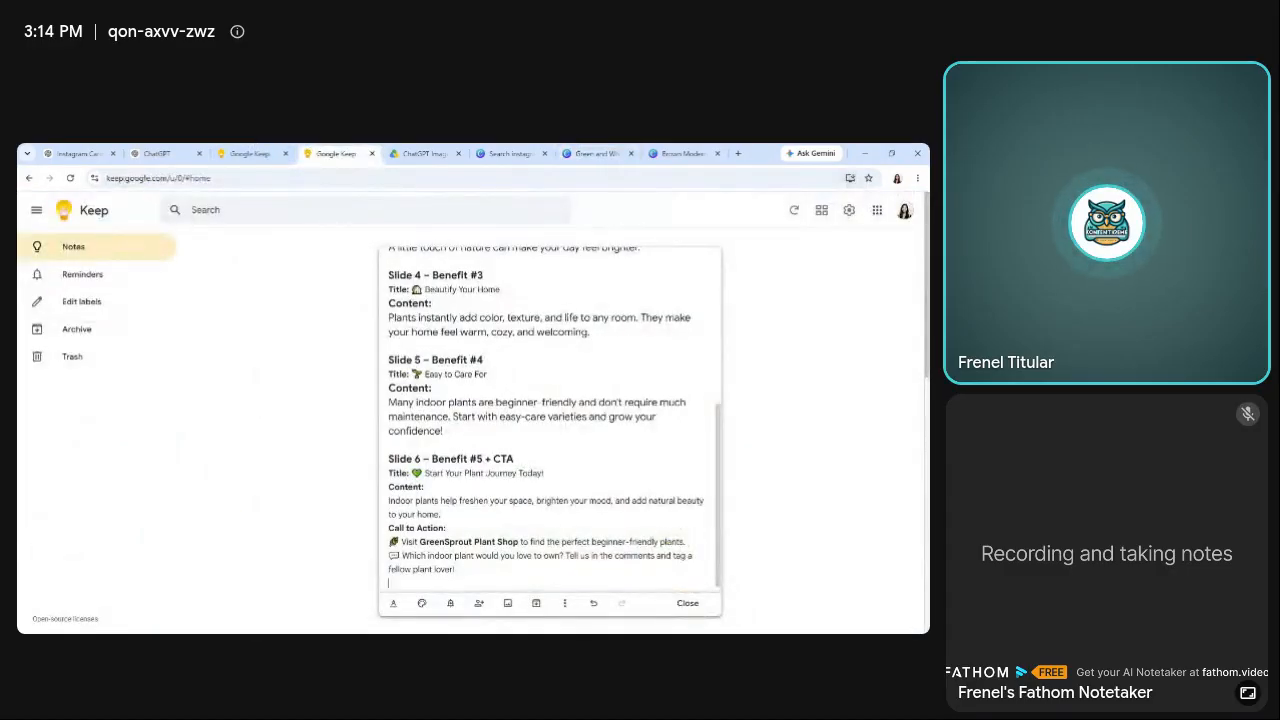
{"action": "left_click_drag", "start_coordinate": [722, 482], "coordinate": [720, 338]}
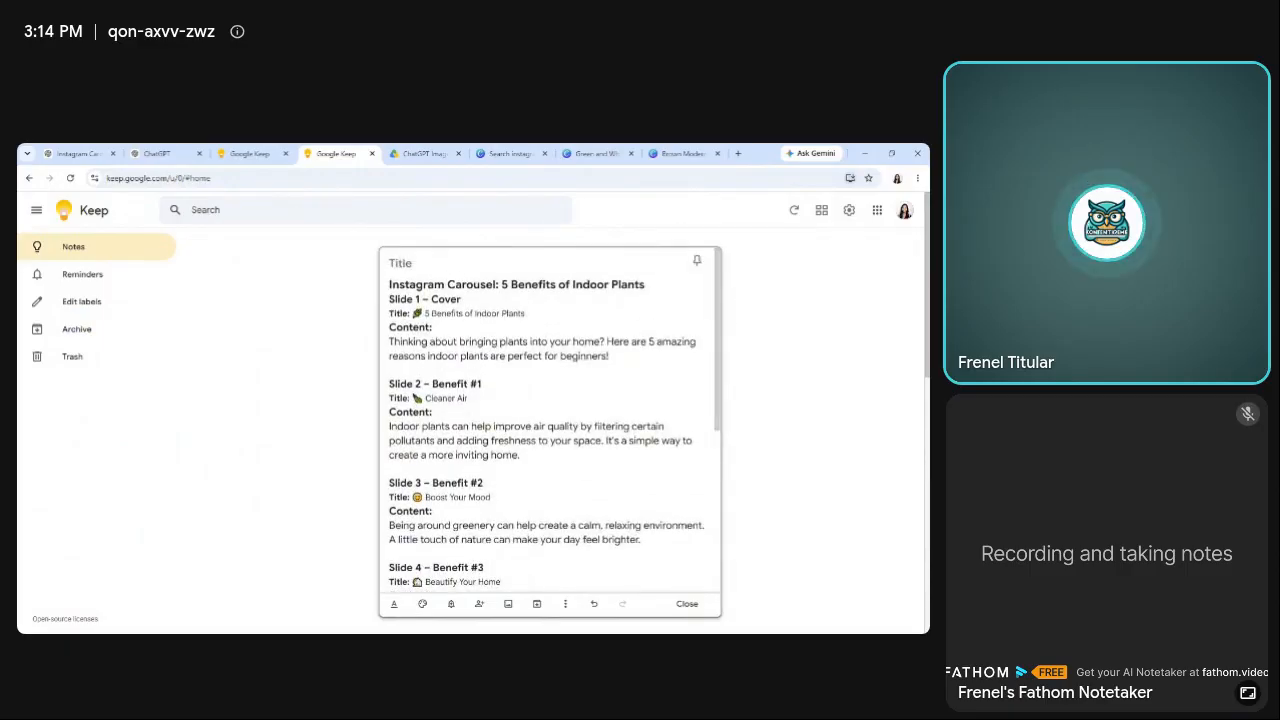
{"action": "left_click_drag", "start_coordinate": [467, 398], "coordinate": [425, 398]}
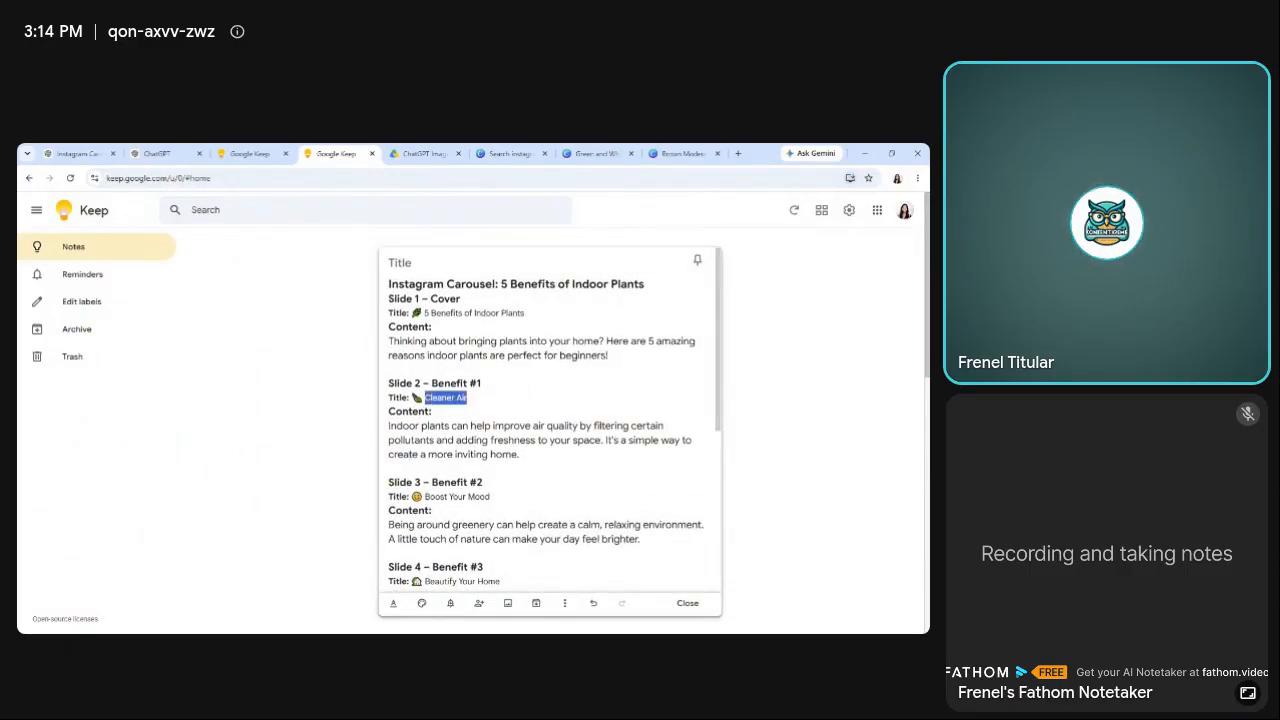
Replace page 2's headline in Canva with the "Cleaner Air" title copied from Google Keep and move it slightly higher.
{"action": "left_click", "coordinate": [592, 155]}
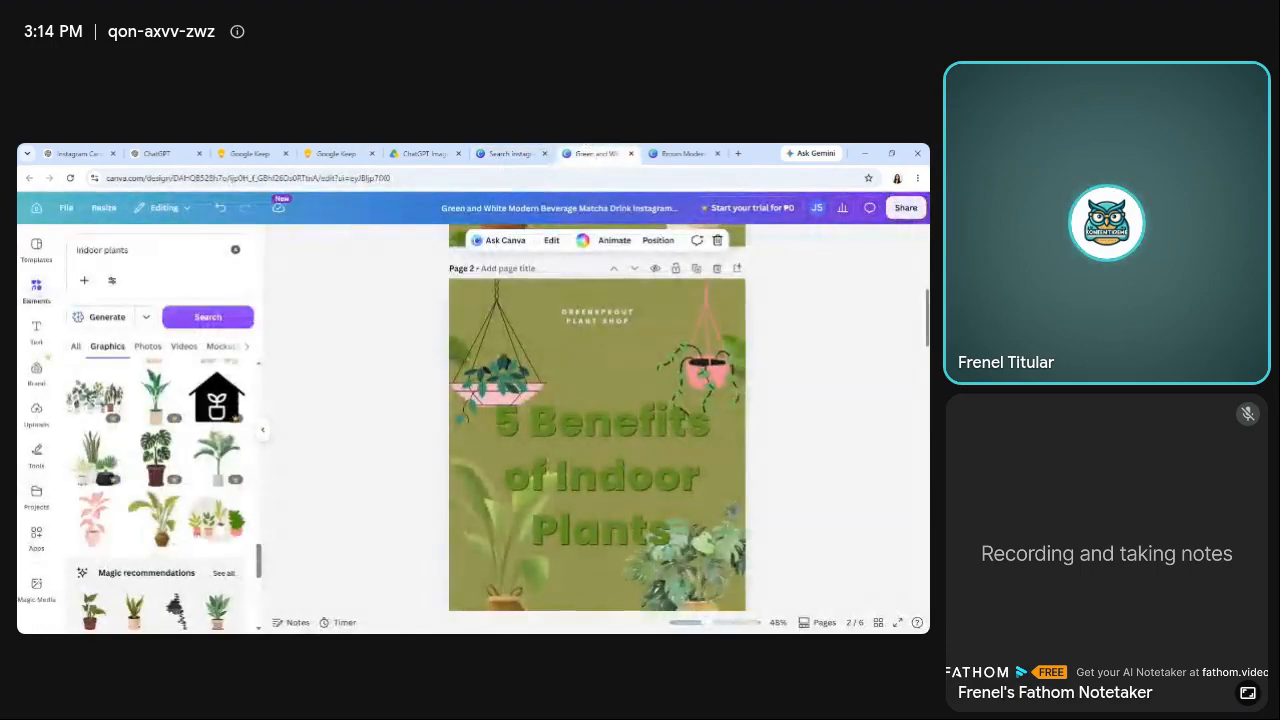
{"action": "scroll", "coordinate": [597, 430], "scroll_direction": "down", "scroll_amount": 1}
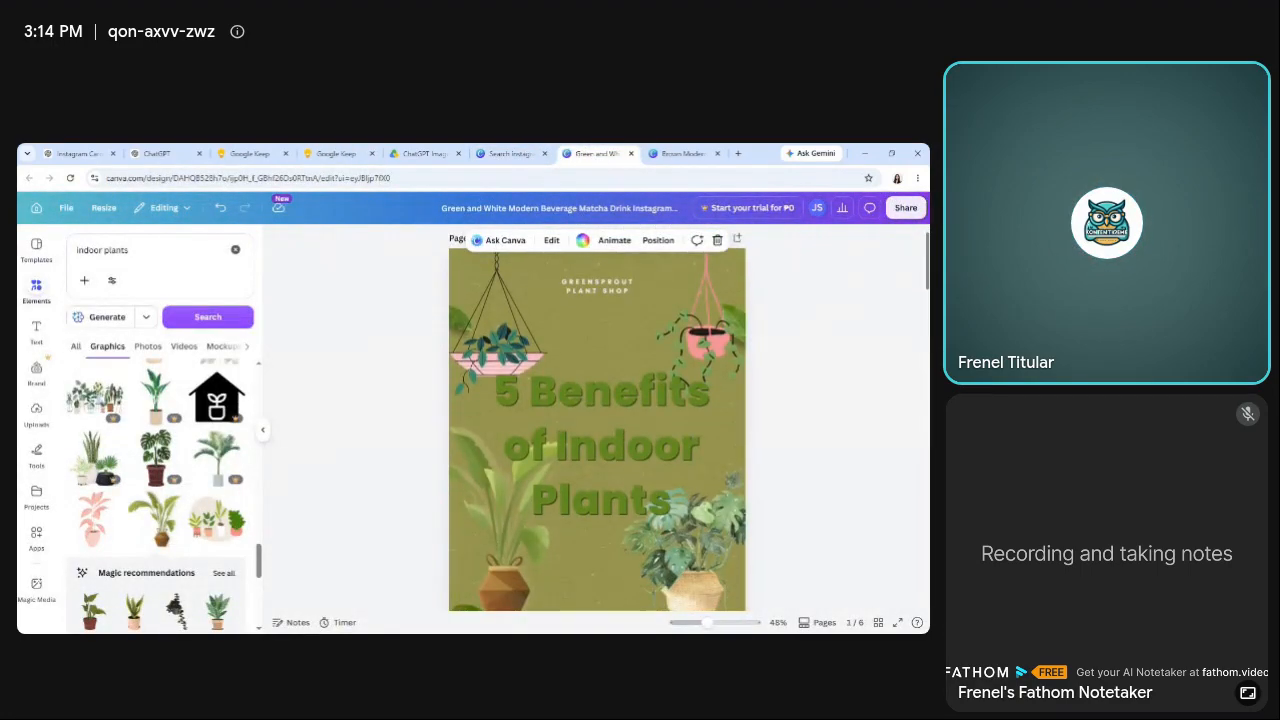
{"action": "scroll", "coordinate": [645, 432], "scroll_direction": "down", "scroll_amount": 5}
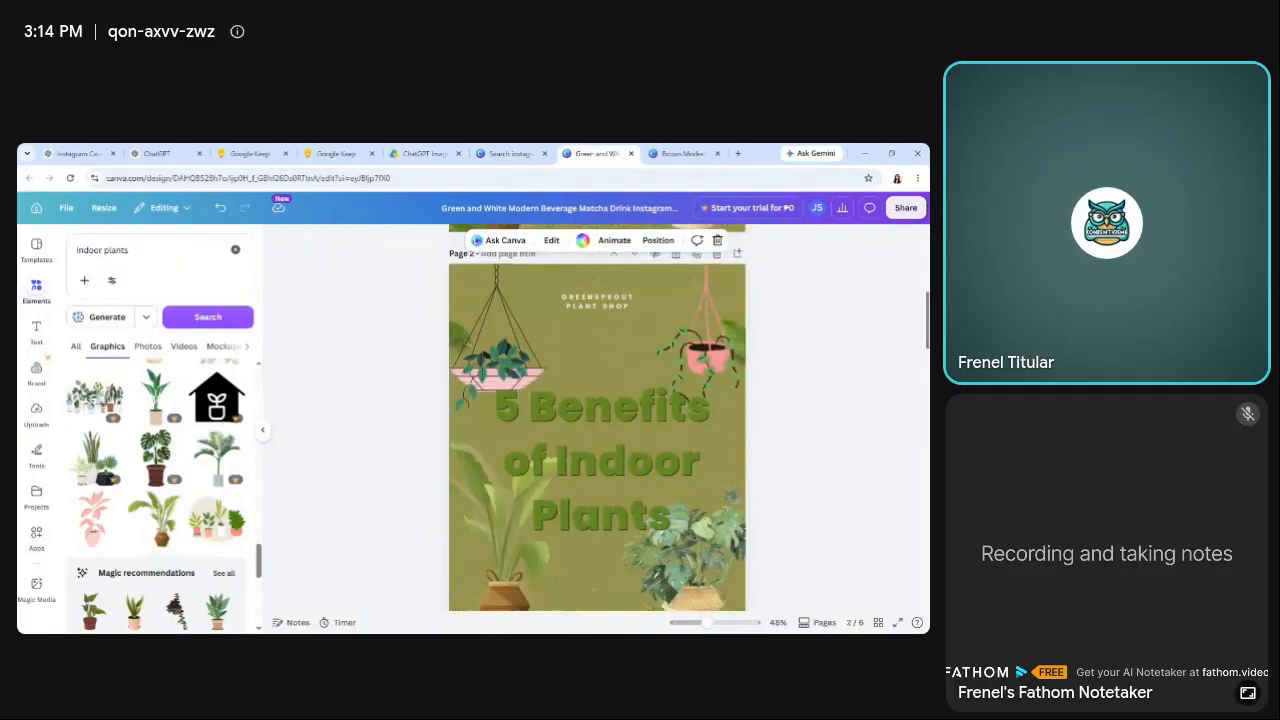
{"action": "left_click", "coordinate": [642, 433]}
{"action": "double_click", "coordinate": [641, 431]}
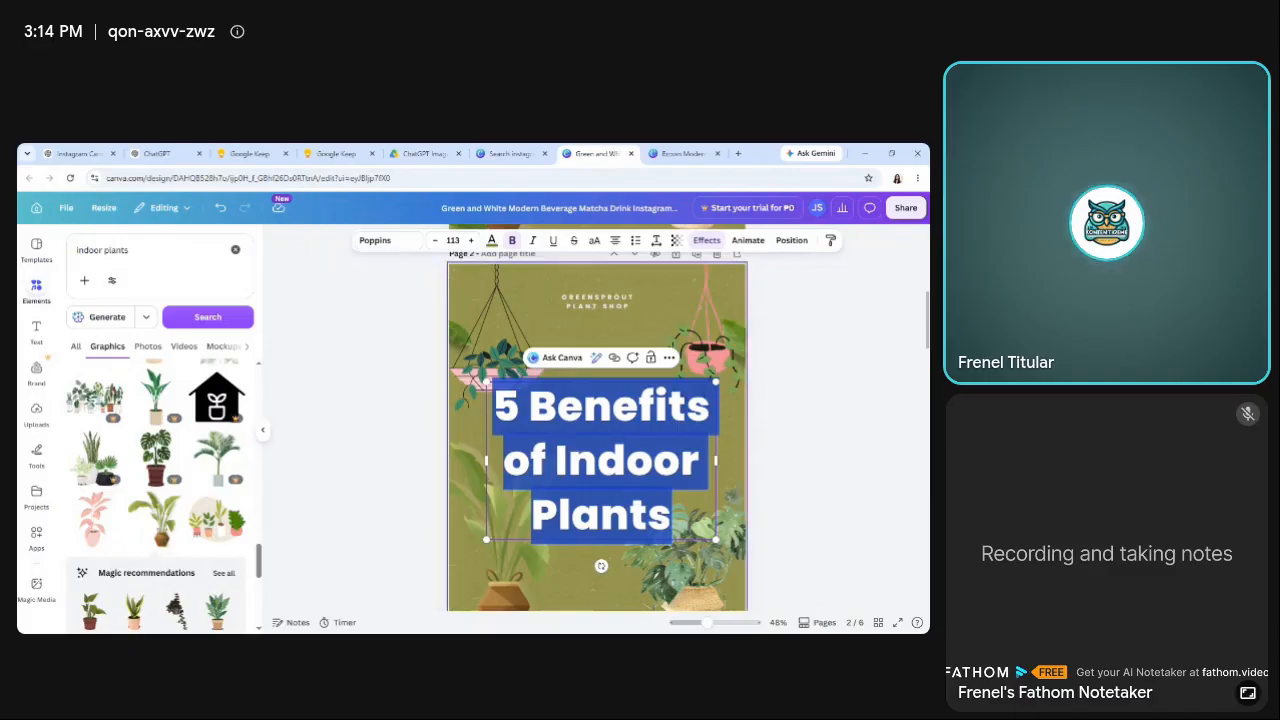
{"action": "left_click", "coordinate": [336, 154]}
{"action": "key", "text": "ctrl+c"}
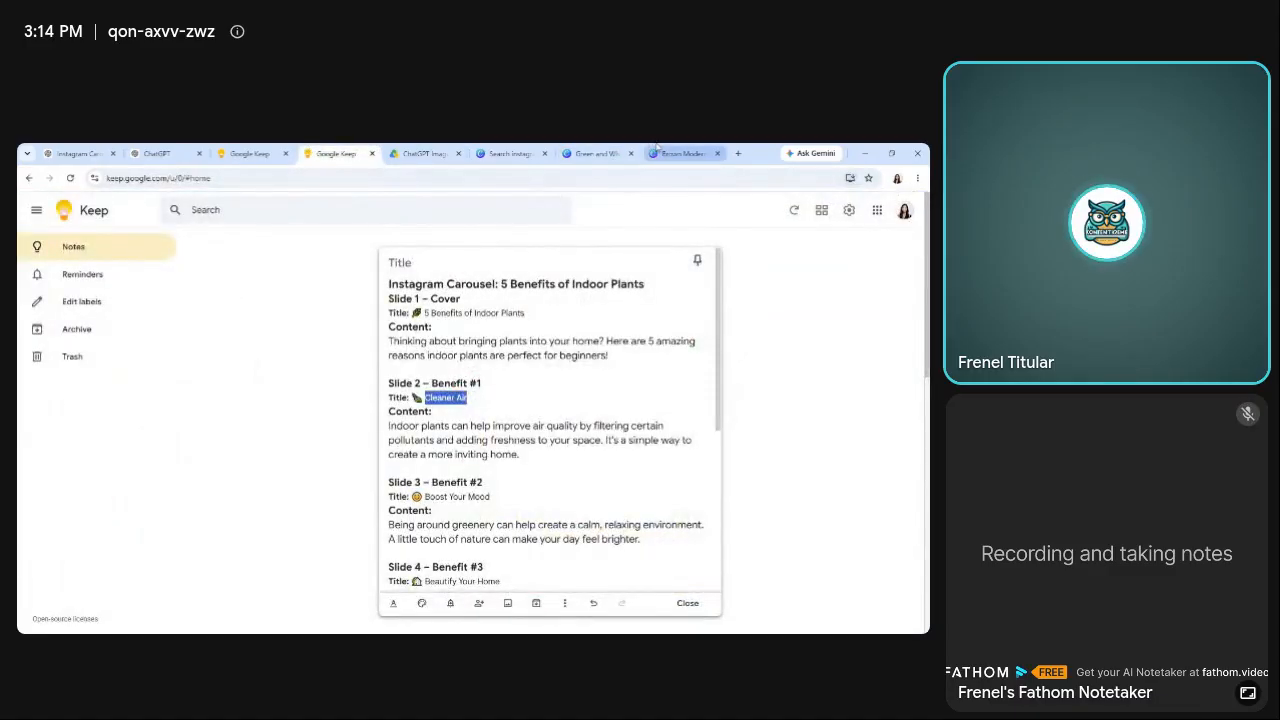
{"action": "left_click", "coordinate": [597, 154]}
{"action": "key", "text": "ctrl+v"}
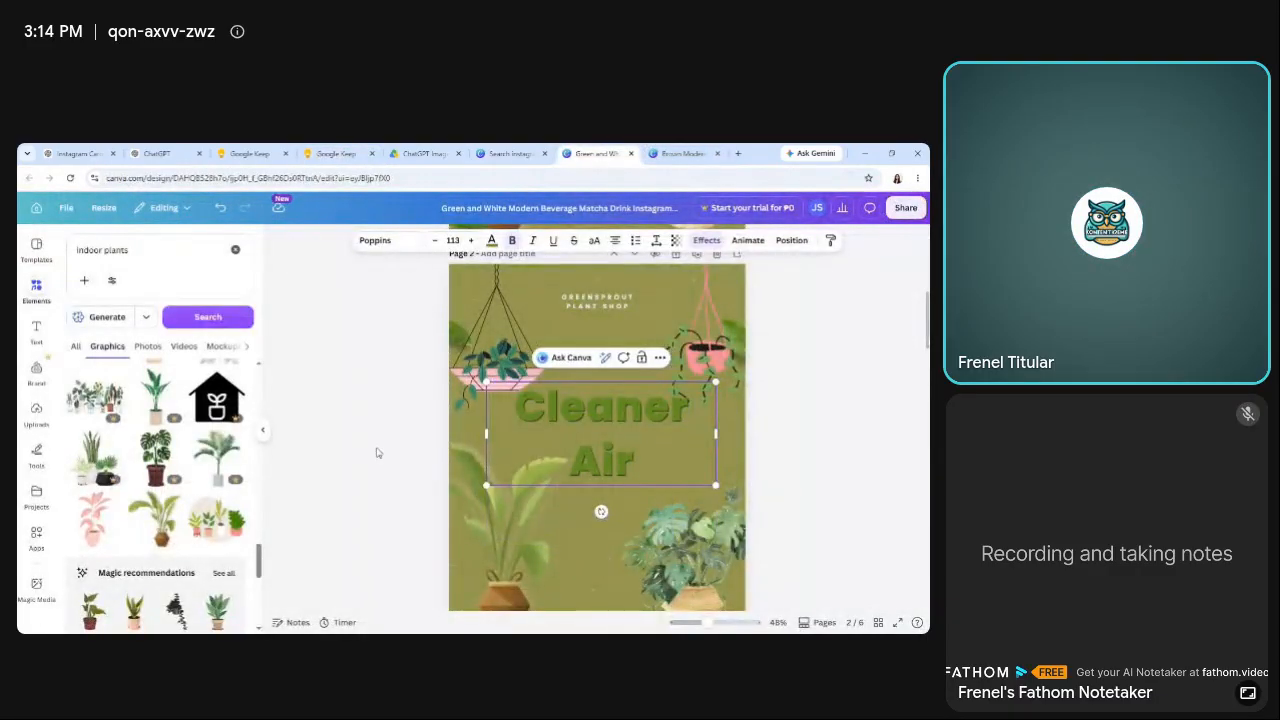
{"action": "mouse_move", "coordinate": [599, 442]}
{"action": "left_mouse_down"}
{"action": "mouse_move", "coordinate": [614, 352]}
{"action": "mouse_move", "coordinate": [588, 396]}
{"action": "mouse_move", "coordinate": [594, 374]}
{"action": "mouse_move", "coordinate": [600, 426]}
{"action": "left_mouse_up"}
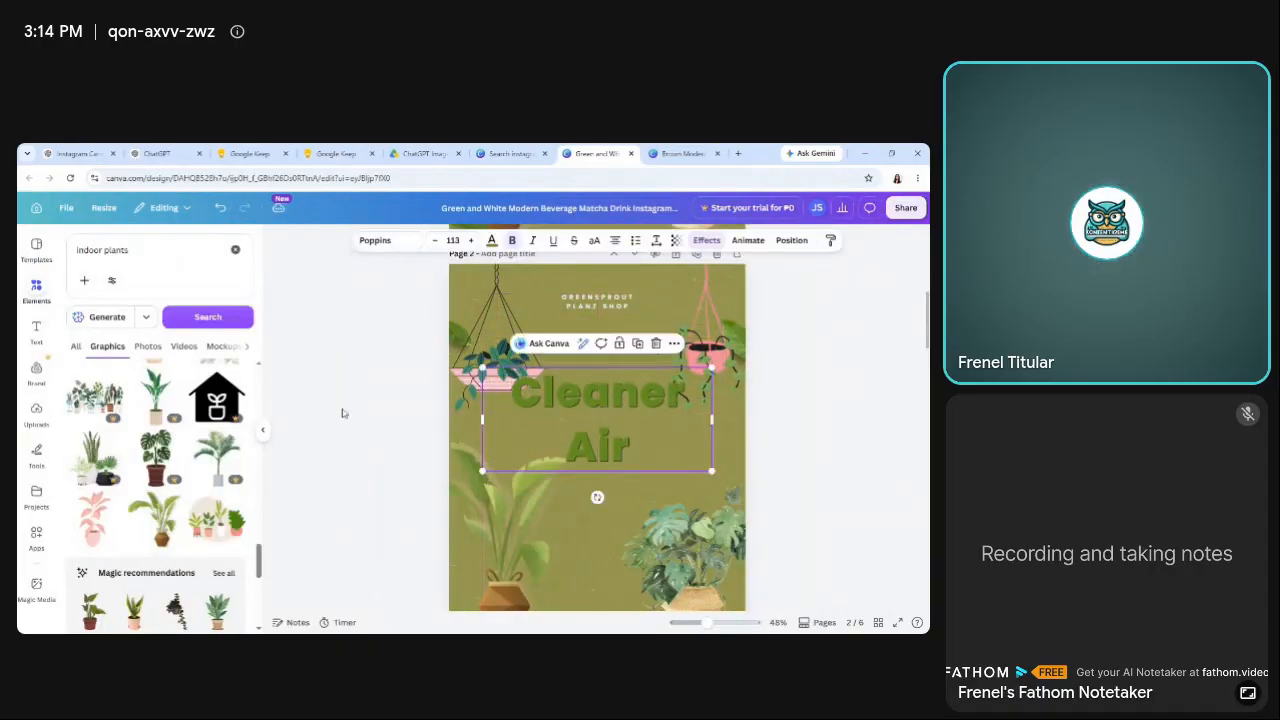
{"action": "left_click", "coordinate": [342, 413]}
Copy the Slide 2 content paragraph from the Google Keep note and return to page 2 in Canva with the text options open.
{"action": "left_click", "coordinate": [422, 153]}
{"action": "left_click", "coordinate": [336, 153]}
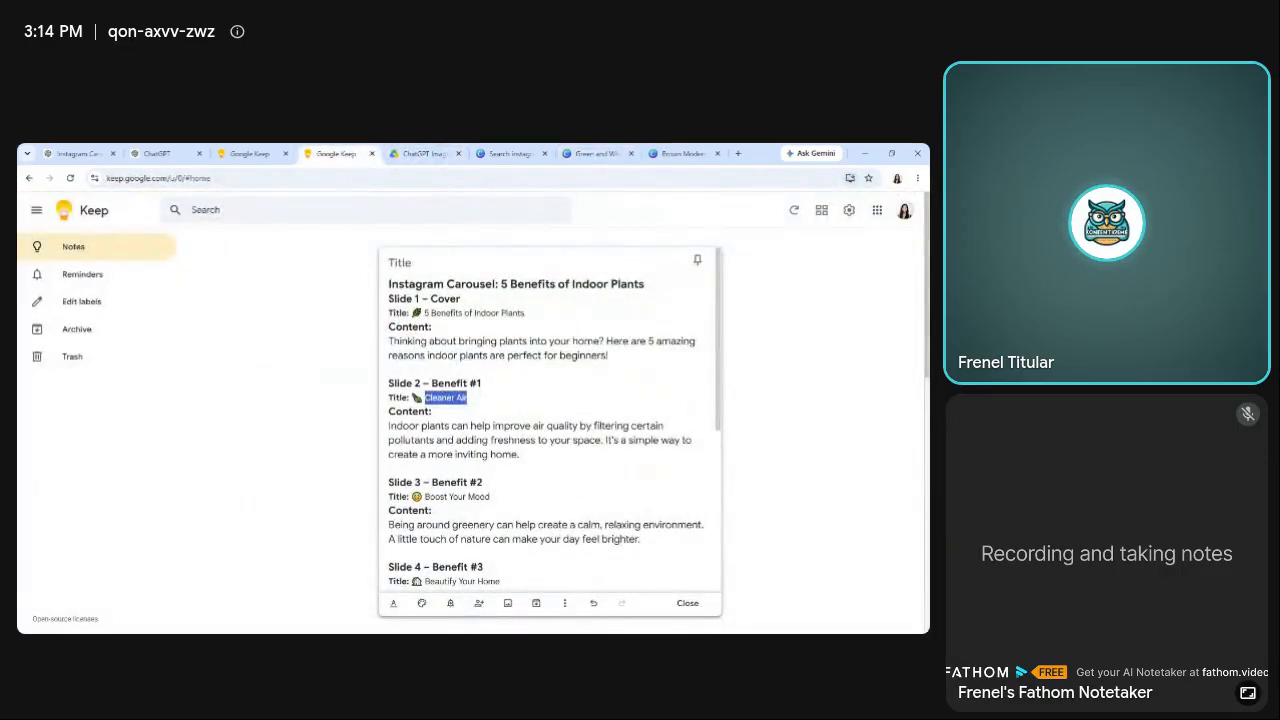
{"action": "left_click_drag", "start_coordinate": [389, 426], "coordinate": [520, 455]}
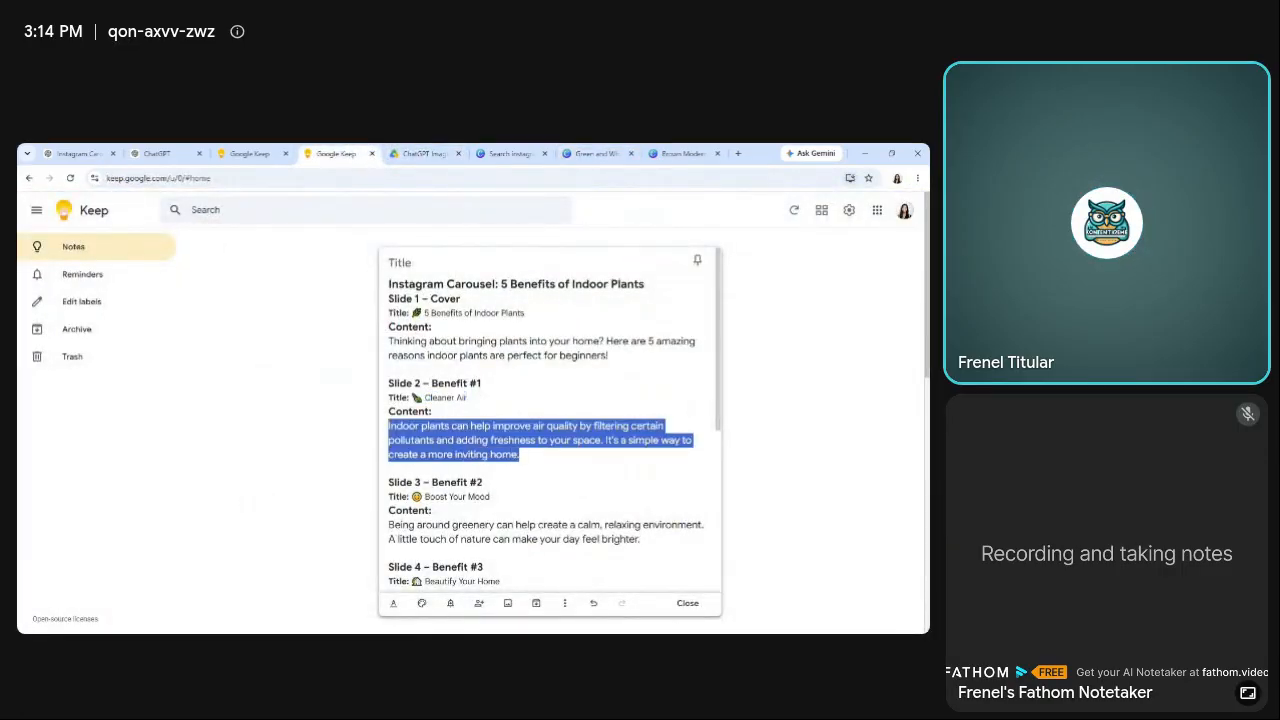
{"action": "left_click", "coordinate": [597, 153]}
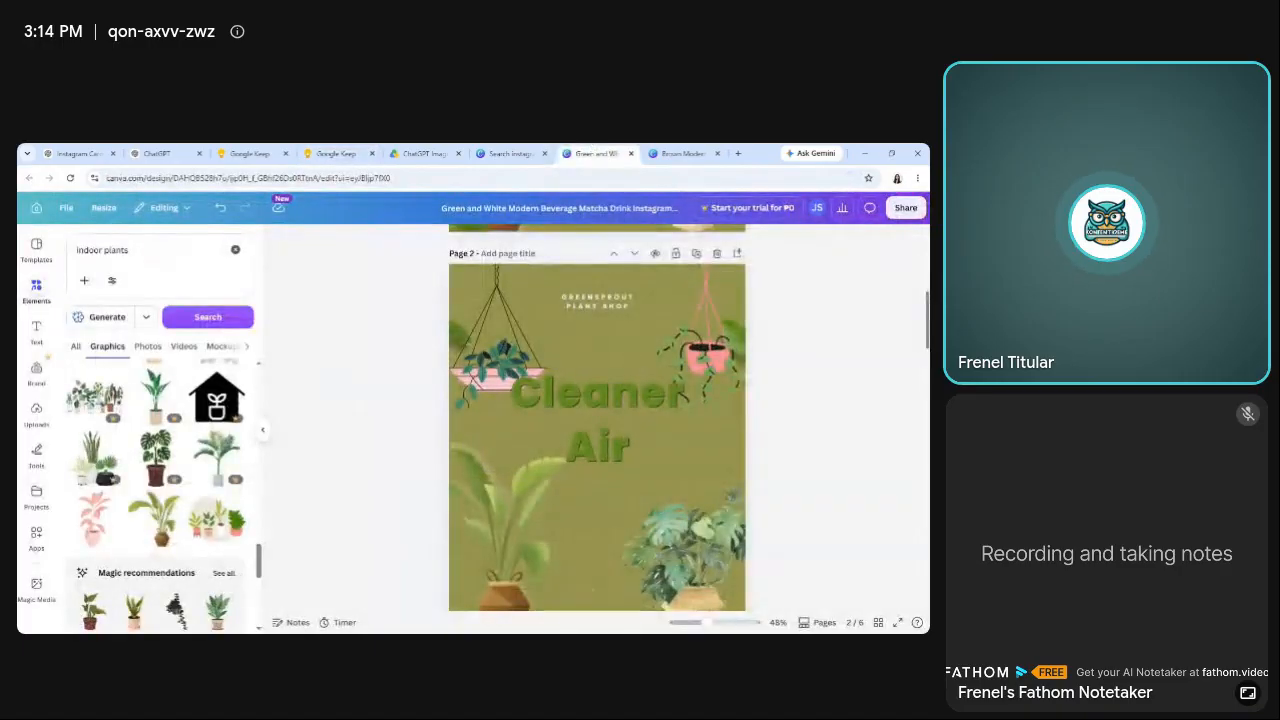
{"action": "scroll", "coordinate": [597, 400], "scroll_direction": "down", "scroll_amount": 2}
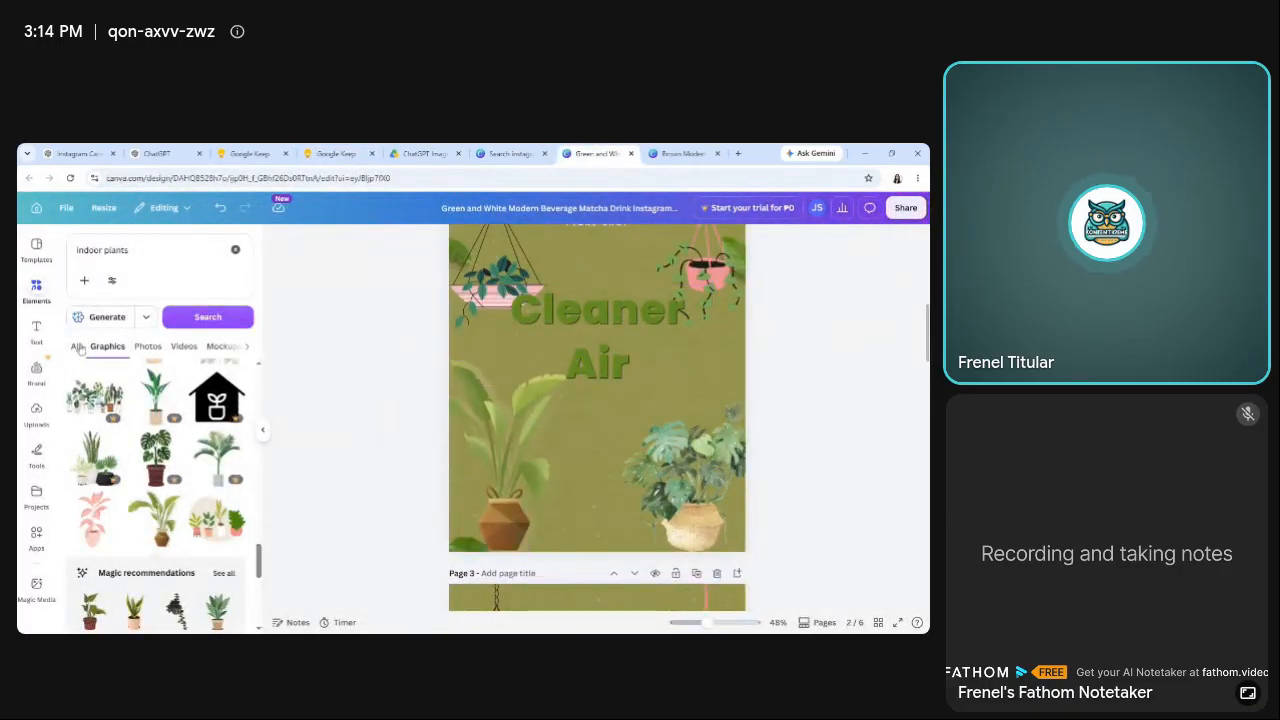
{"action": "left_click", "coordinate": [37, 333]}
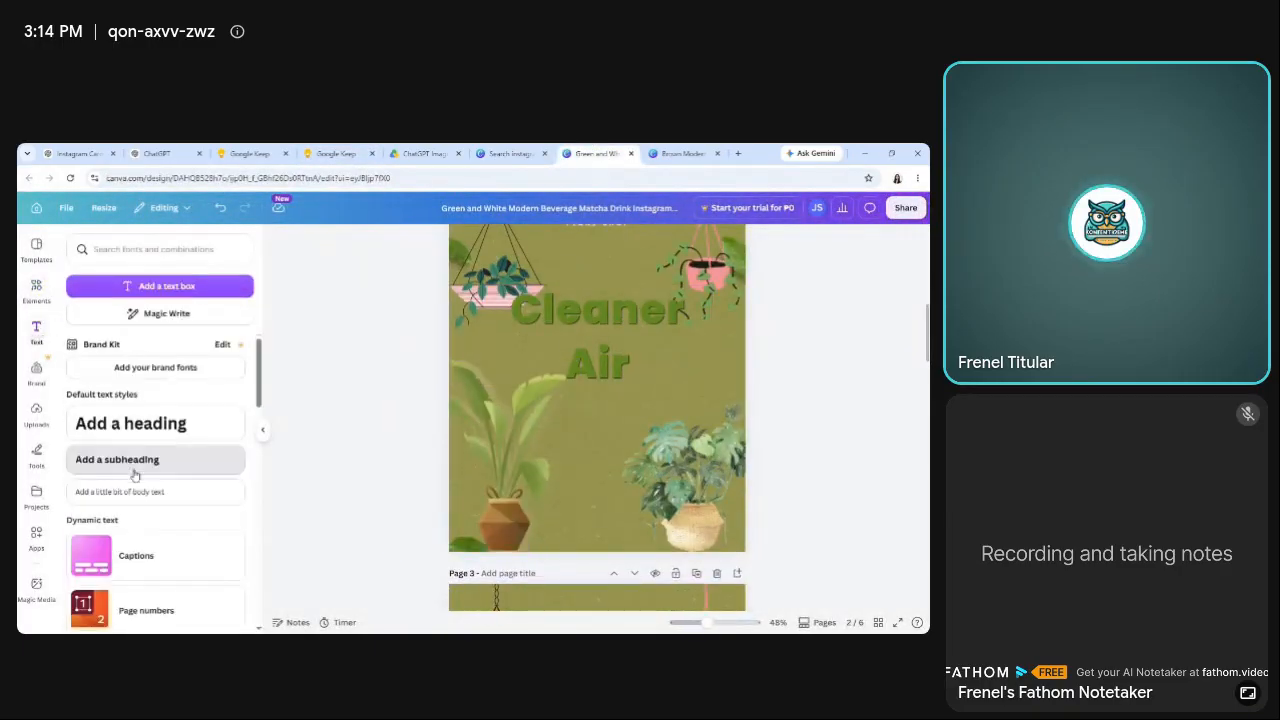
{"action": "left_click", "coordinate": [135, 465]}
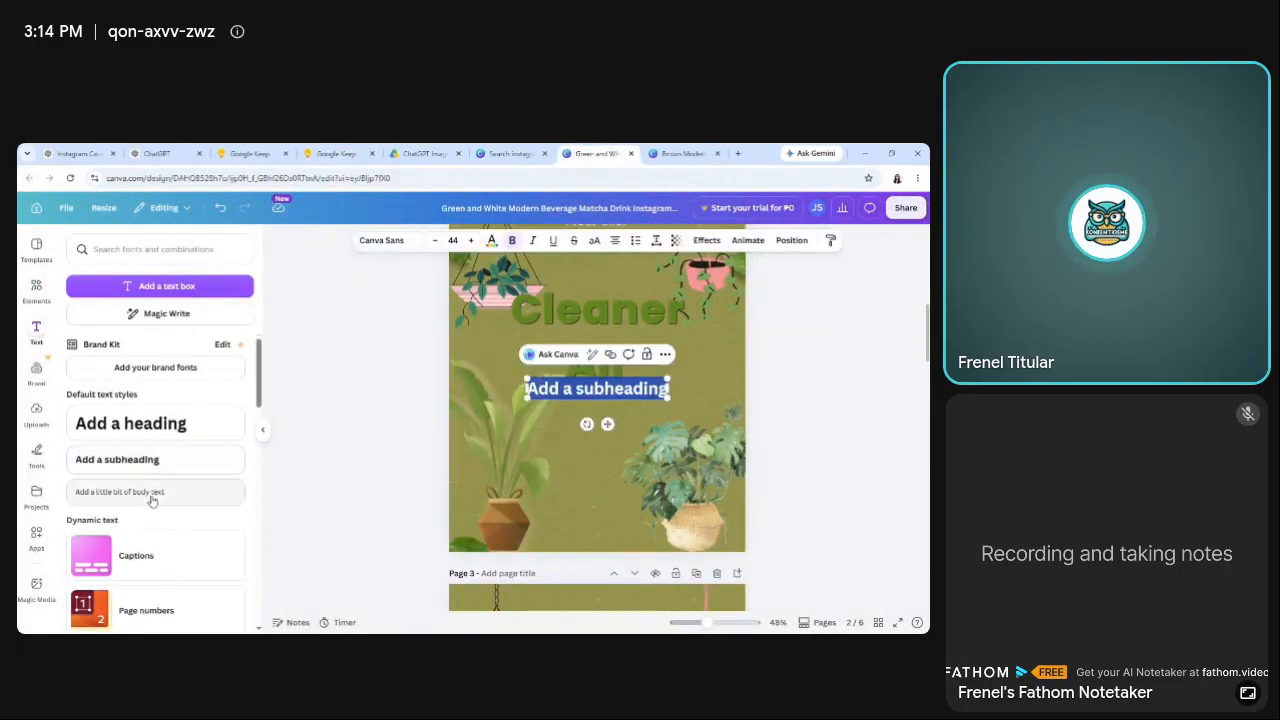
{"action": "left_click", "coordinate": [397, 400]}
{"action": "left_click", "coordinate": [570, 392]}
{"action": "key", "text": "Delete"}
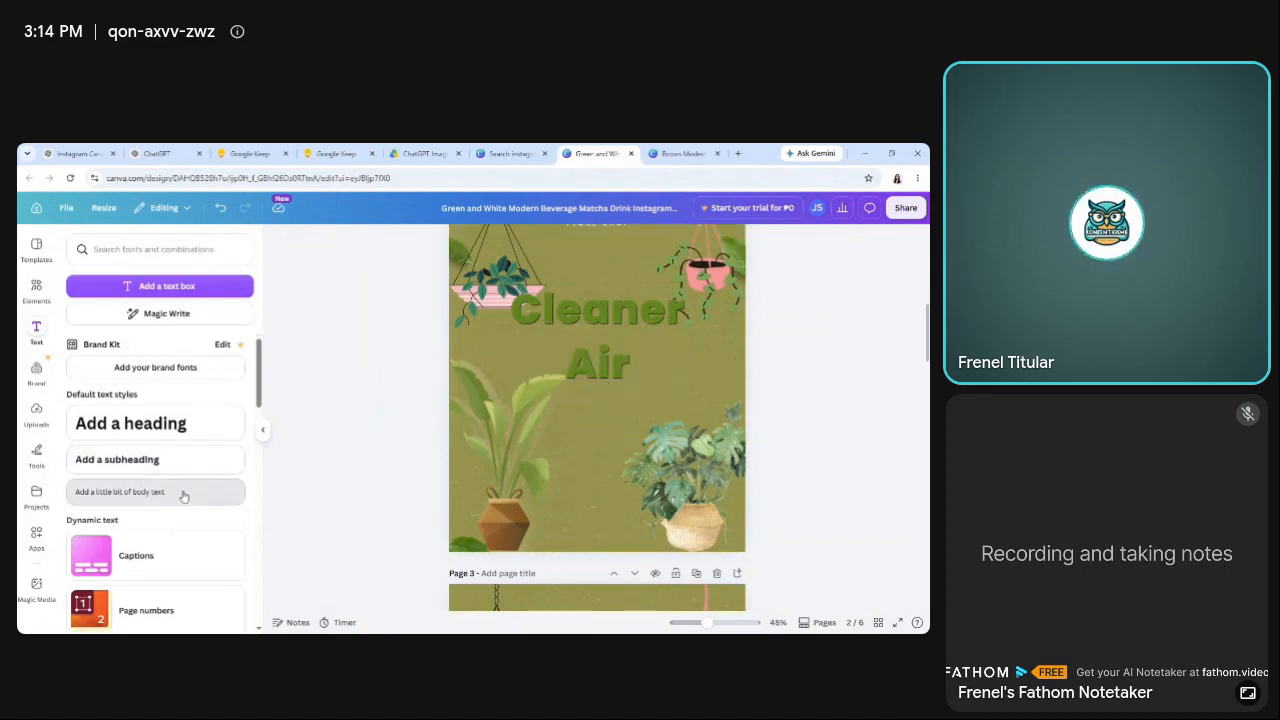
Add the copied Slide 2 paragraph as body text on page 2 and narrow it to fit below the "Cleaner Air" headline.
{"action": "left_click", "coordinate": [185, 494]}
{"action": "key", "text": "Return"}
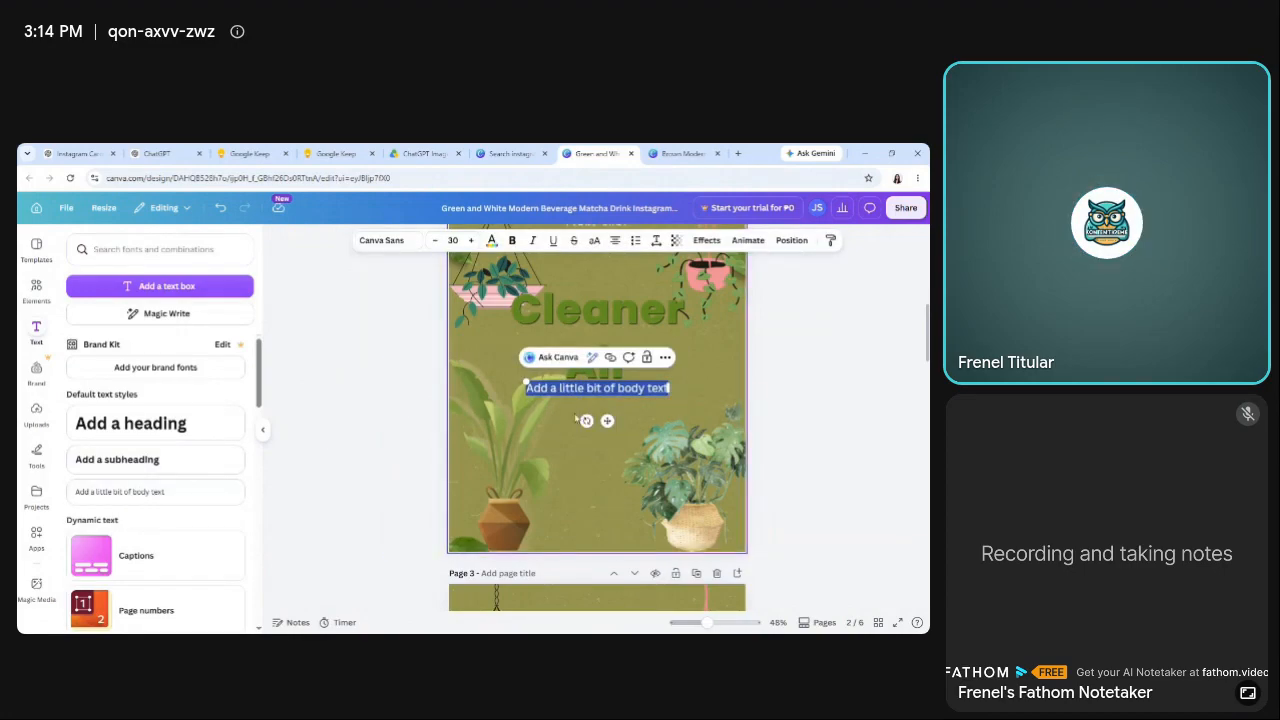
{"action": "key", "text": "ctrl+v"}
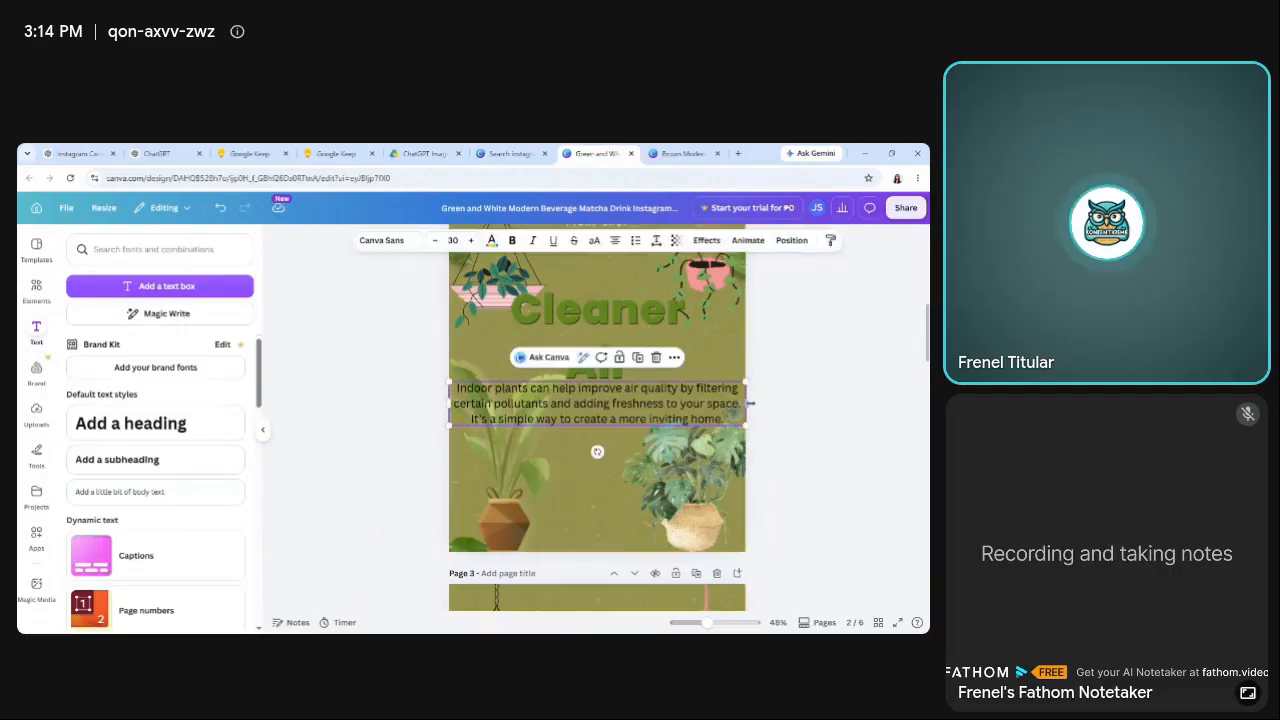
{"action": "left_click_drag", "start_coordinate": [745, 403], "coordinate": [656, 414]}
{"action": "left_click_drag", "start_coordinate": [551, 402], "coordinate": [585, 430]}
{"action": "left_click_drag", "start_coordinate": [594, 436], "coordinate": [590, 428]}
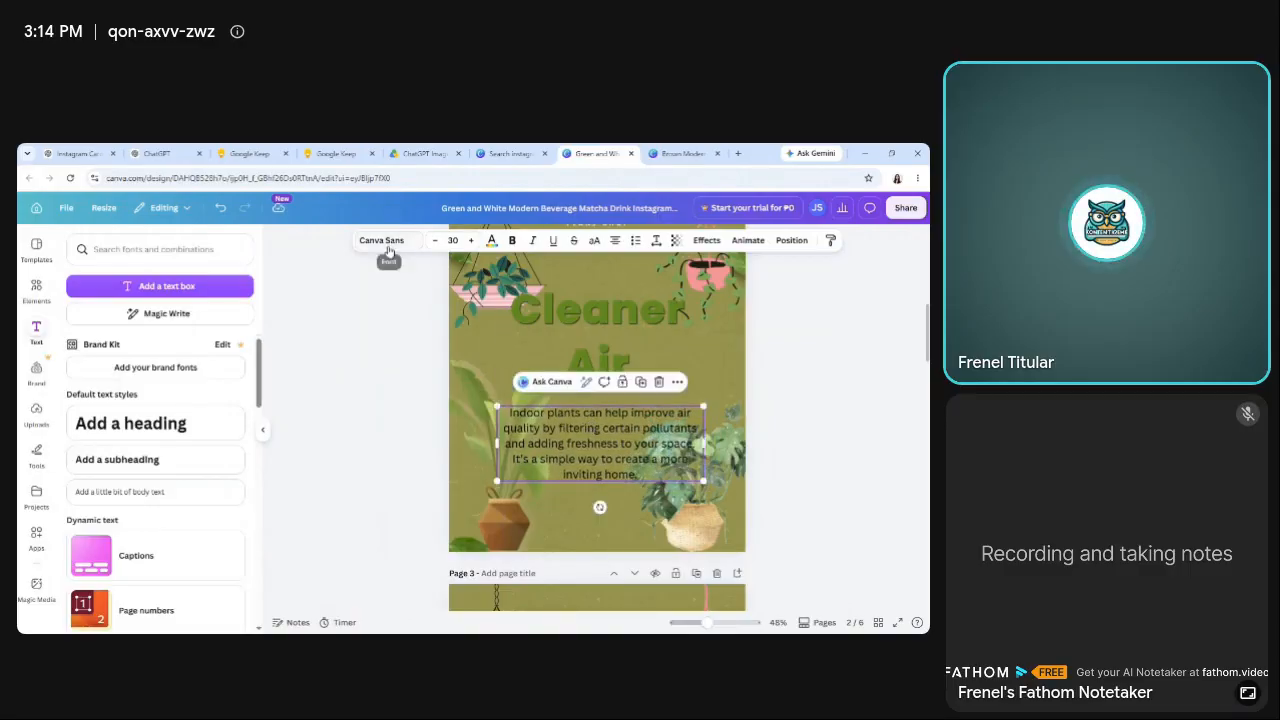
Change the font of page 2's body paragraph to Poppins to match the headline.
{"action": "left_click", "coordinate": [570, 326]}
{"action": "left_click", "coordinate": [560, 458]}
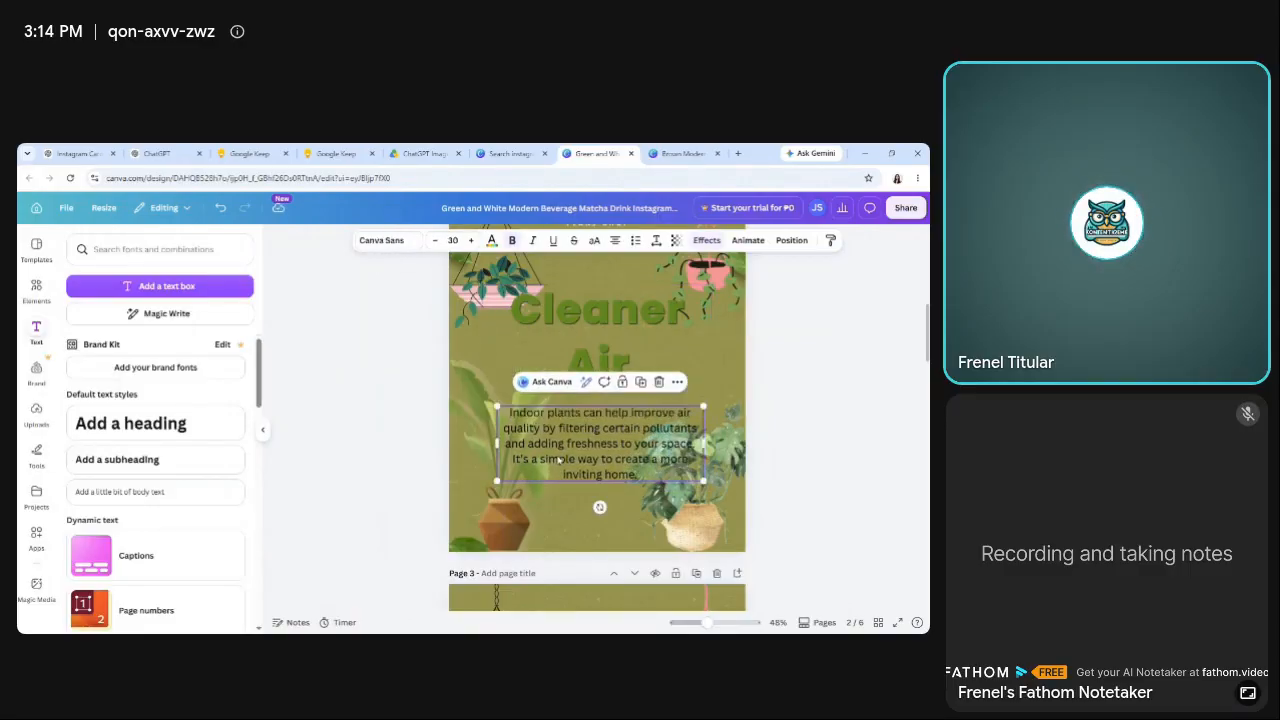
{"action": "left_click", "coordinate": [383, 241]}
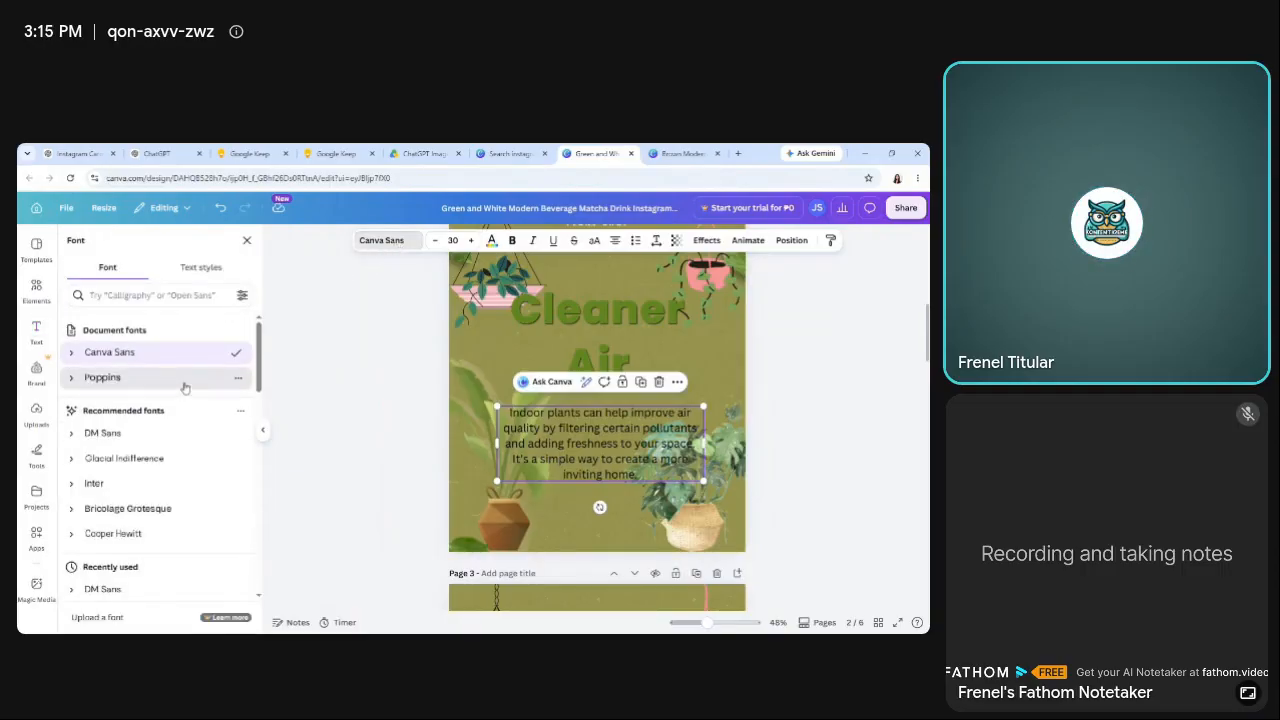
{"action": "left_click", "coordinate": [185, 379]}
{"action": "left_click", "coordinate": [604, 339]}
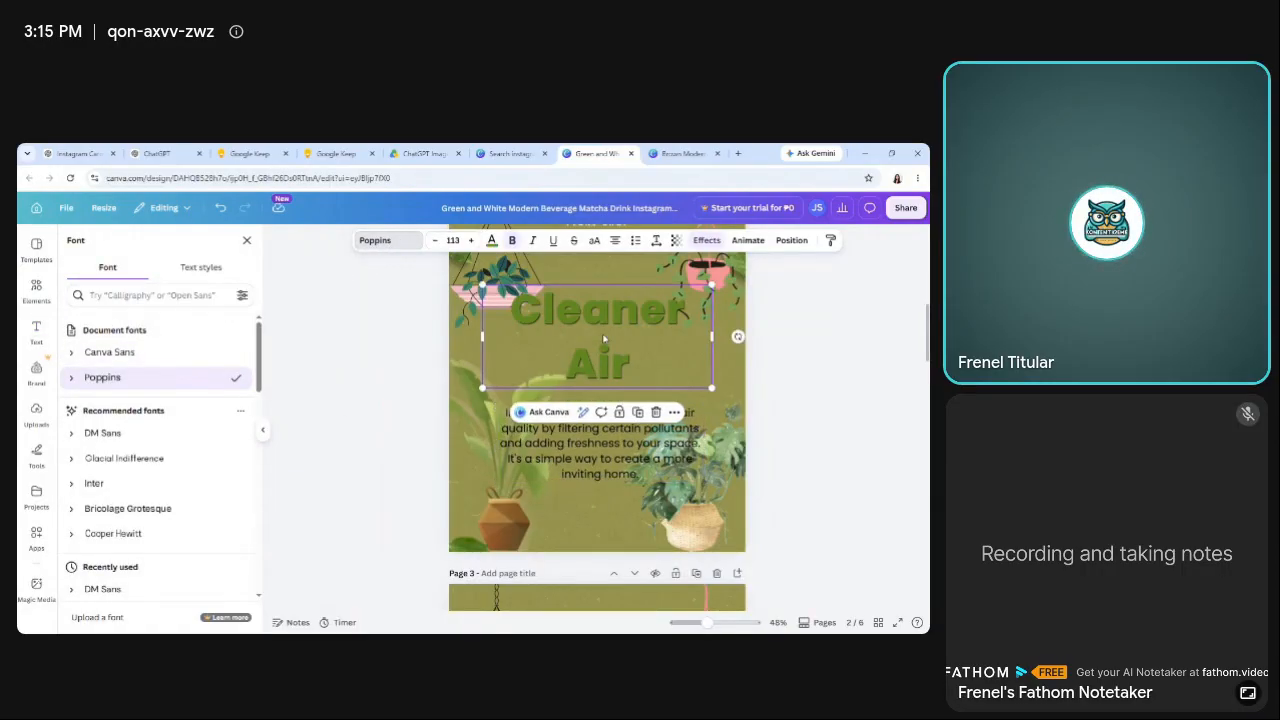
Try several leaf photo greens on page 2's body paragraph and apply the second, dark green from the second leaf's colors.
{"action": "left_click", "coordinate": [600, 458]}
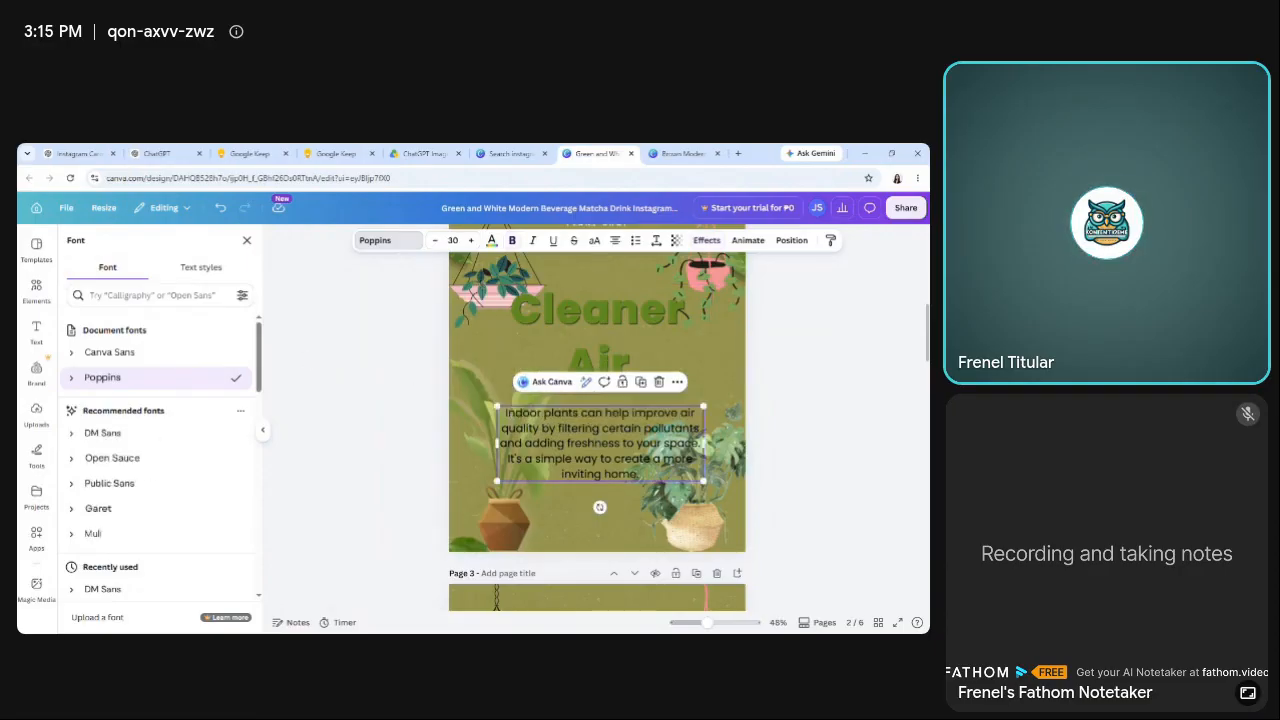
{"action": "left_click", "coordinate": [491, 240]}
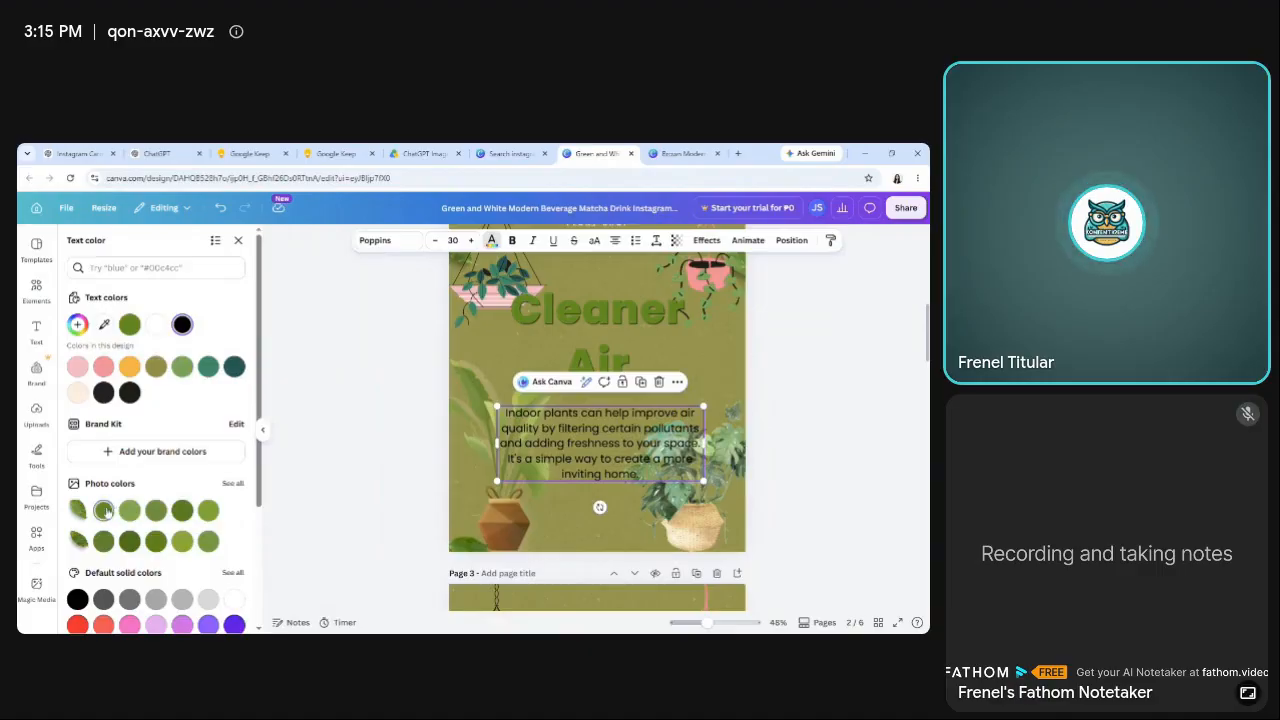
{"action": "left_click", "coordinate": [104, 511]}
{"action": "left_click", "coordinate": [132, 512]}
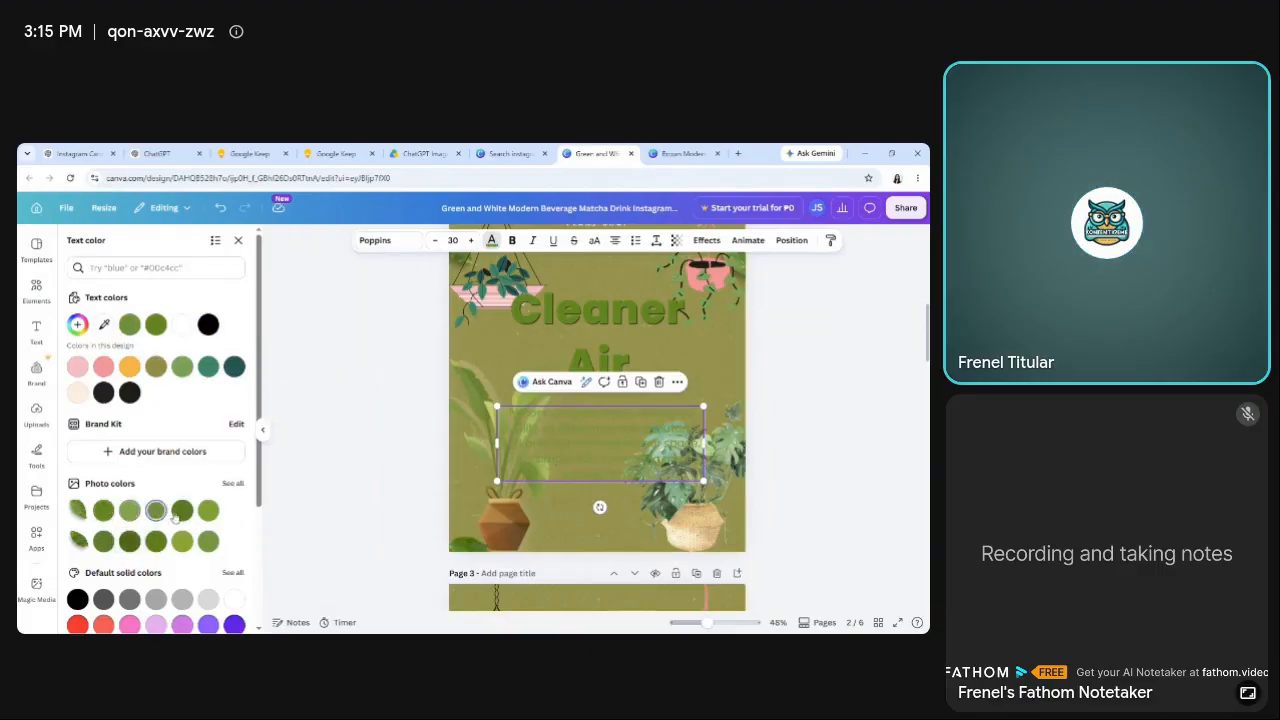
{"action": "left_click", "coordinate": [208, 510]}
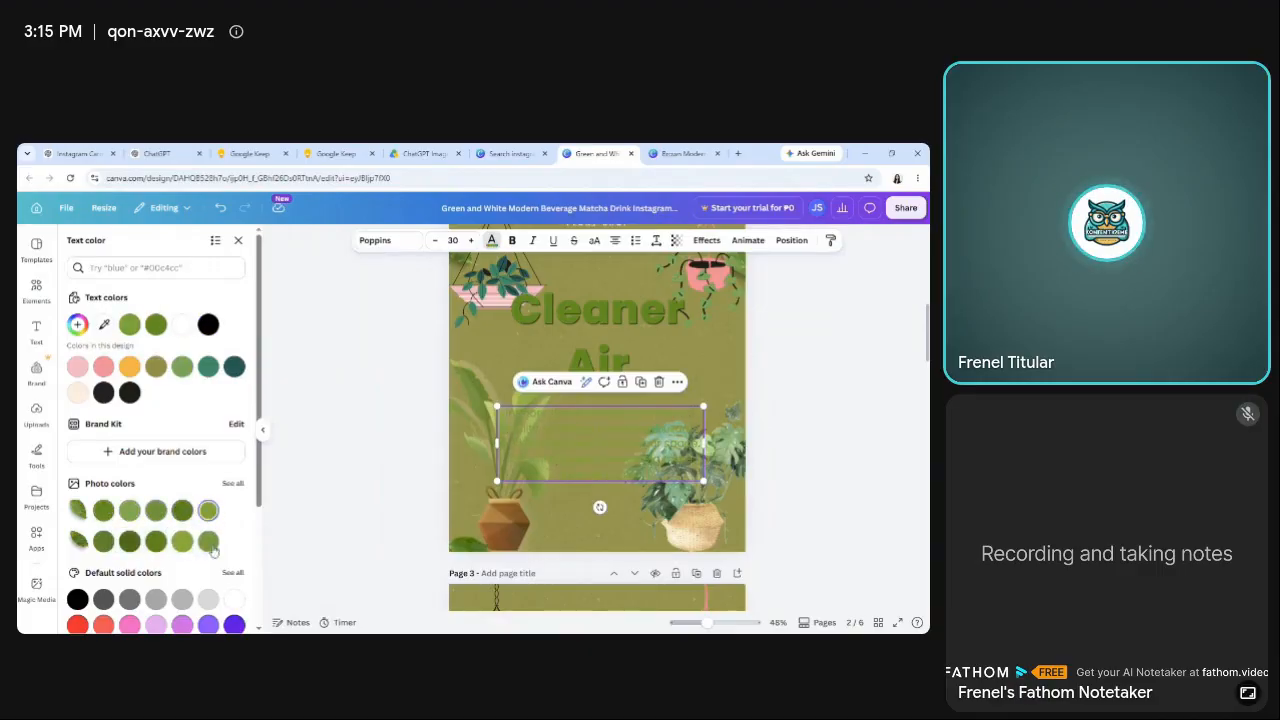
{"action": "left_click", "coordinate": [182, 541]}
{"action": "left_click", "coordinate": [156, 541]}
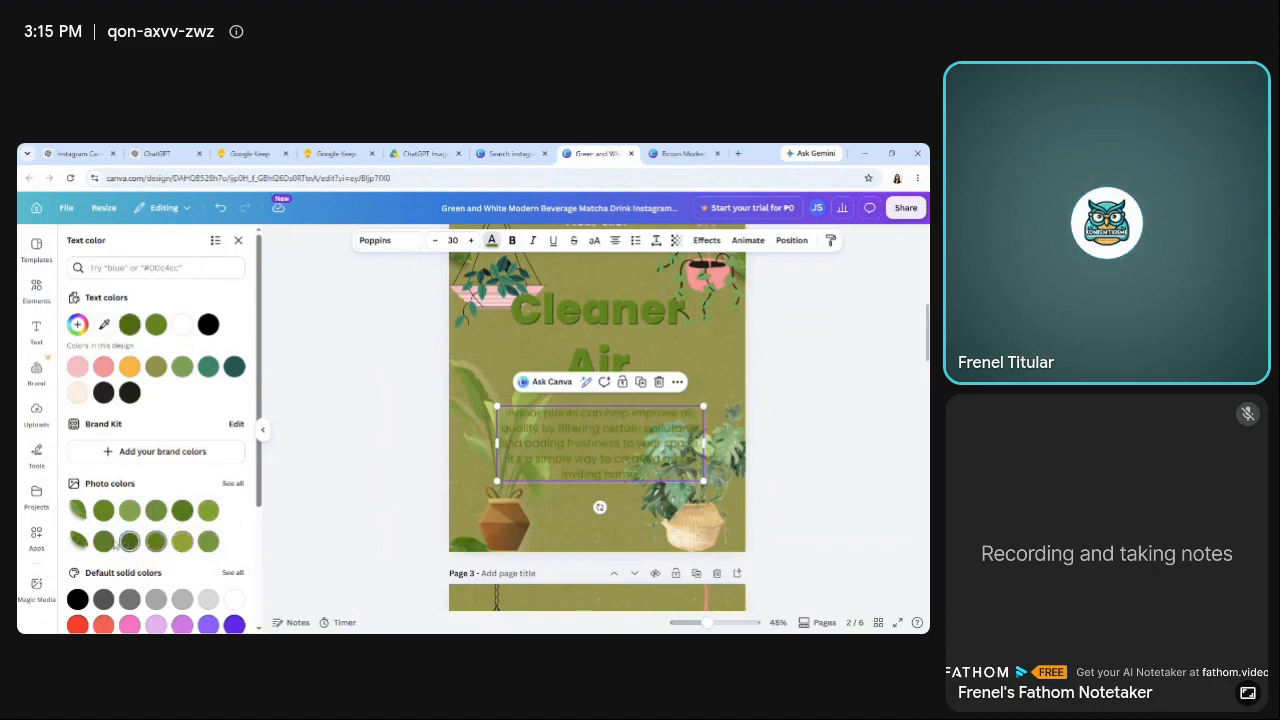
{"action": "left_click", "coordinate": [355, 368]}
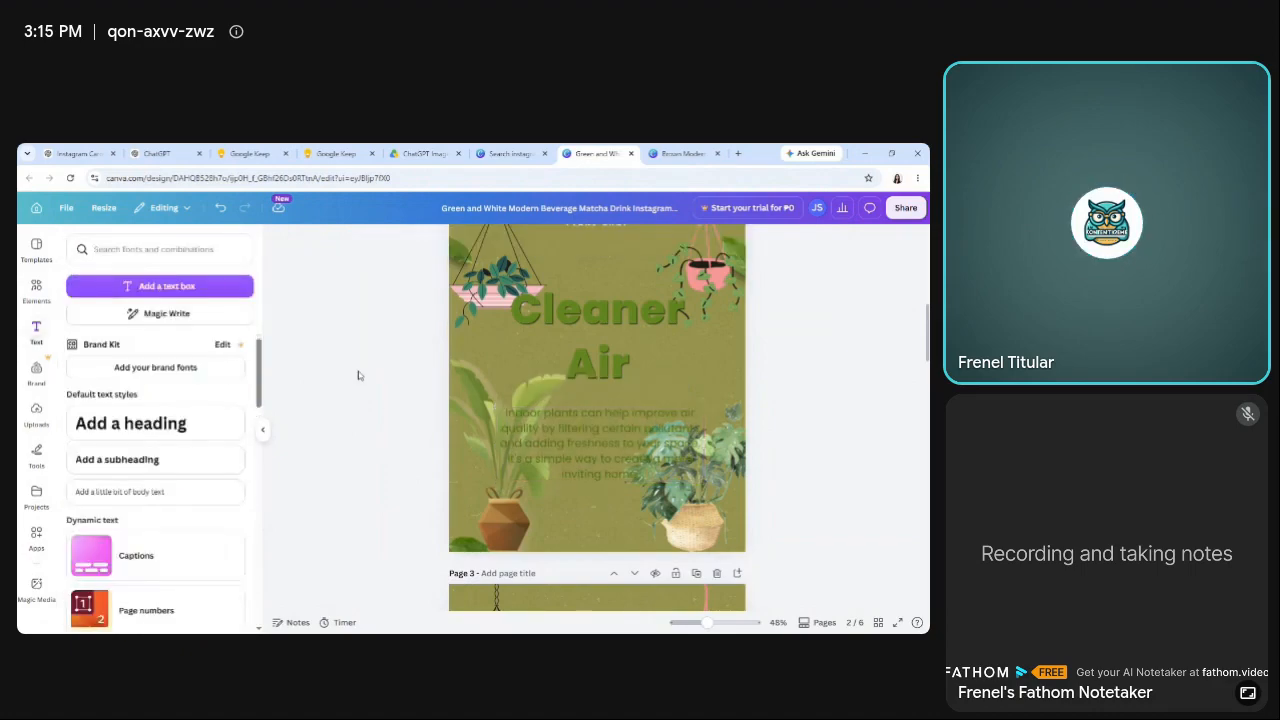
Delete the two potted plant graphics beside the body paragraph in the lower part of page 2.
{"action": "left_click_drag", "start_coordinate": [386, 358], "coordinate": [578, 553]}
{"action": "left_click", "coordinate": [683, 521]}
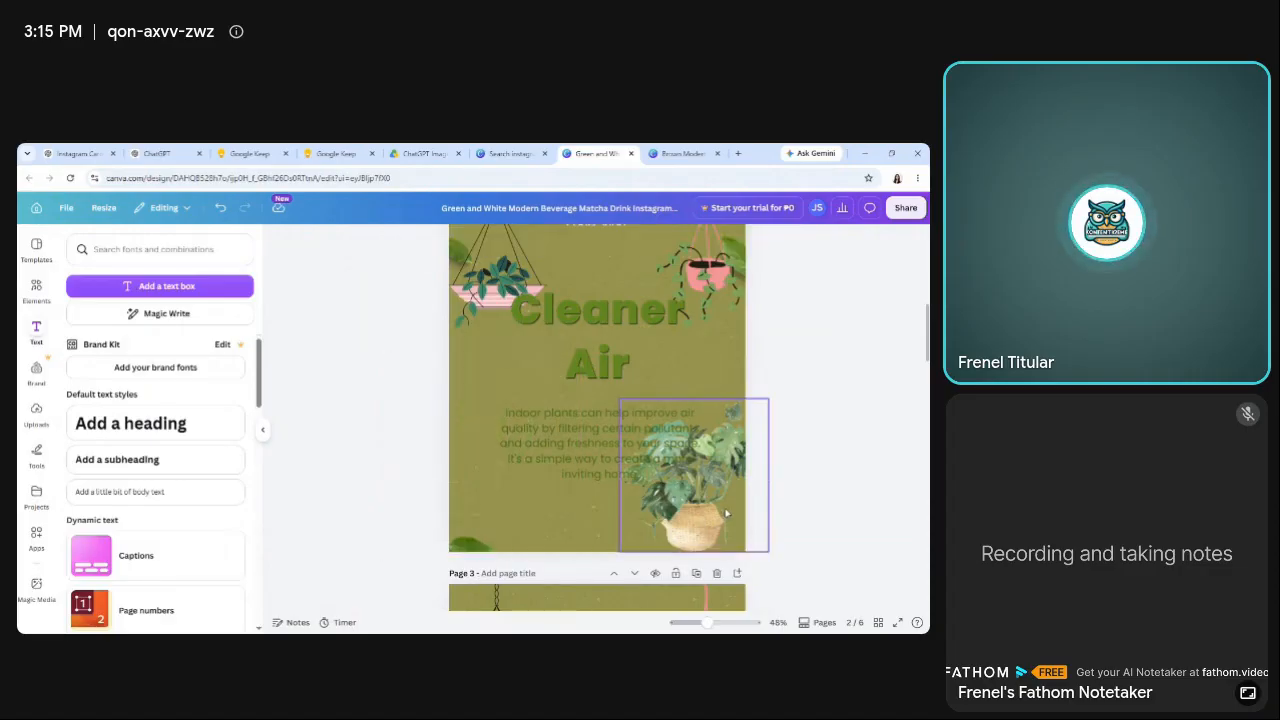
{"action": "key", "text": "Delete"}
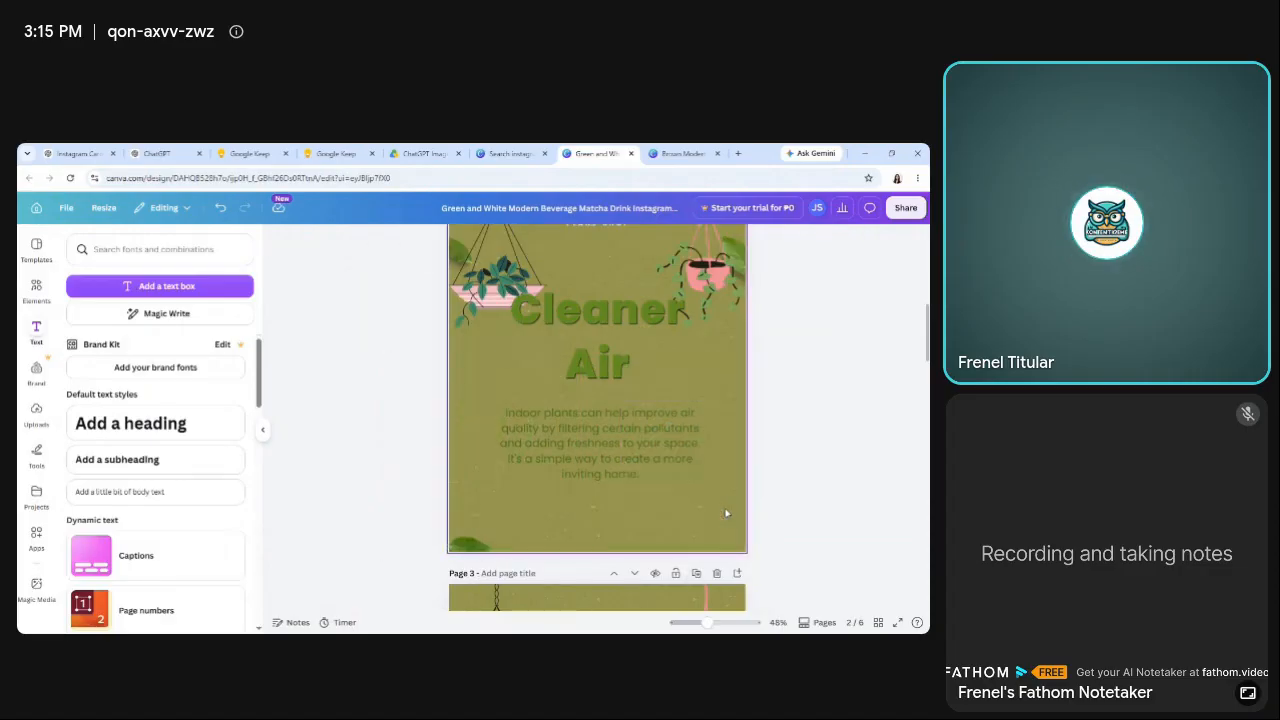
Increase the font size of page 2's body paragraph to 31.
{"action": "left_click", "coordinate": [645, 459]}
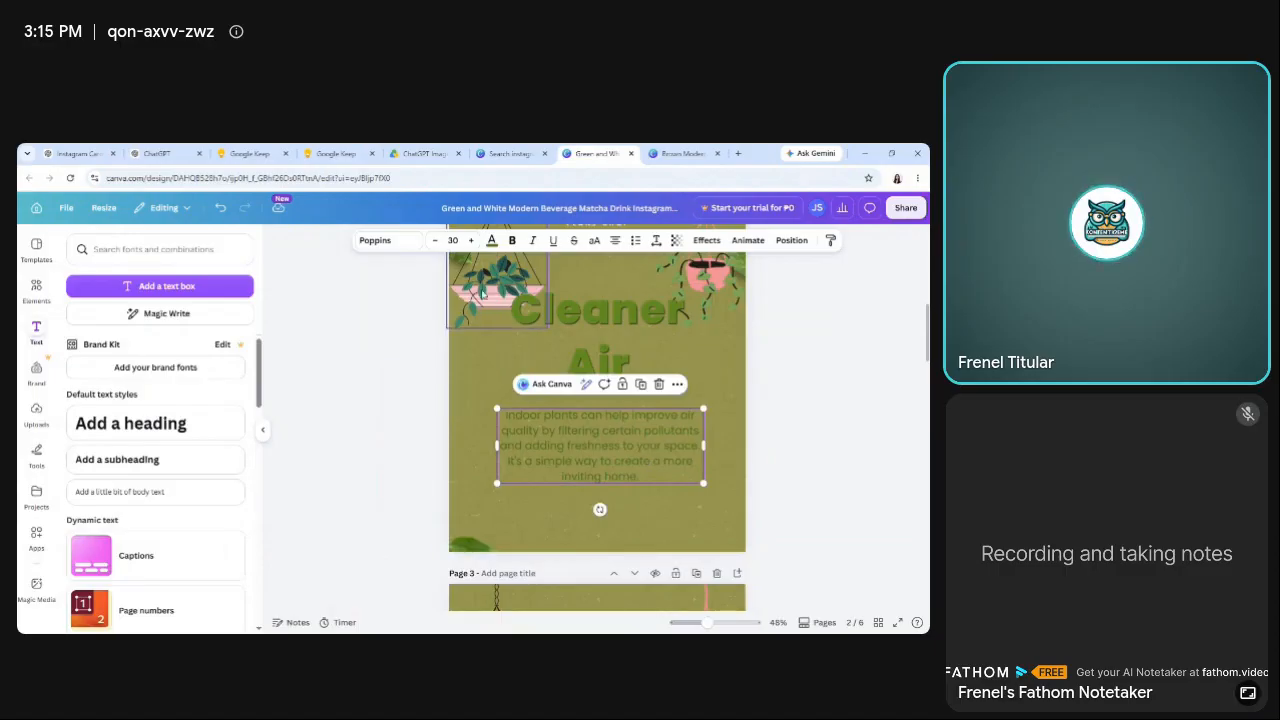
{"action": "left_click", "coordinate": [470, 240]}
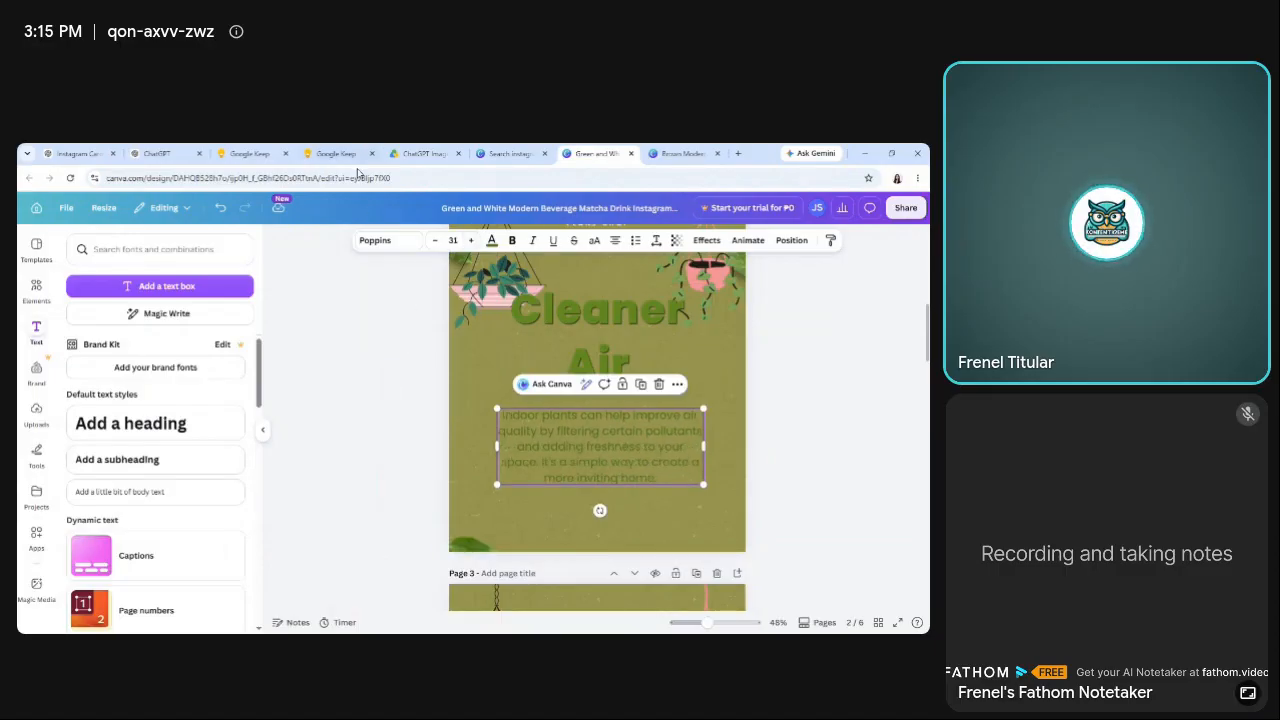
{"action": "left_click", "coordinate": [320, 156]}
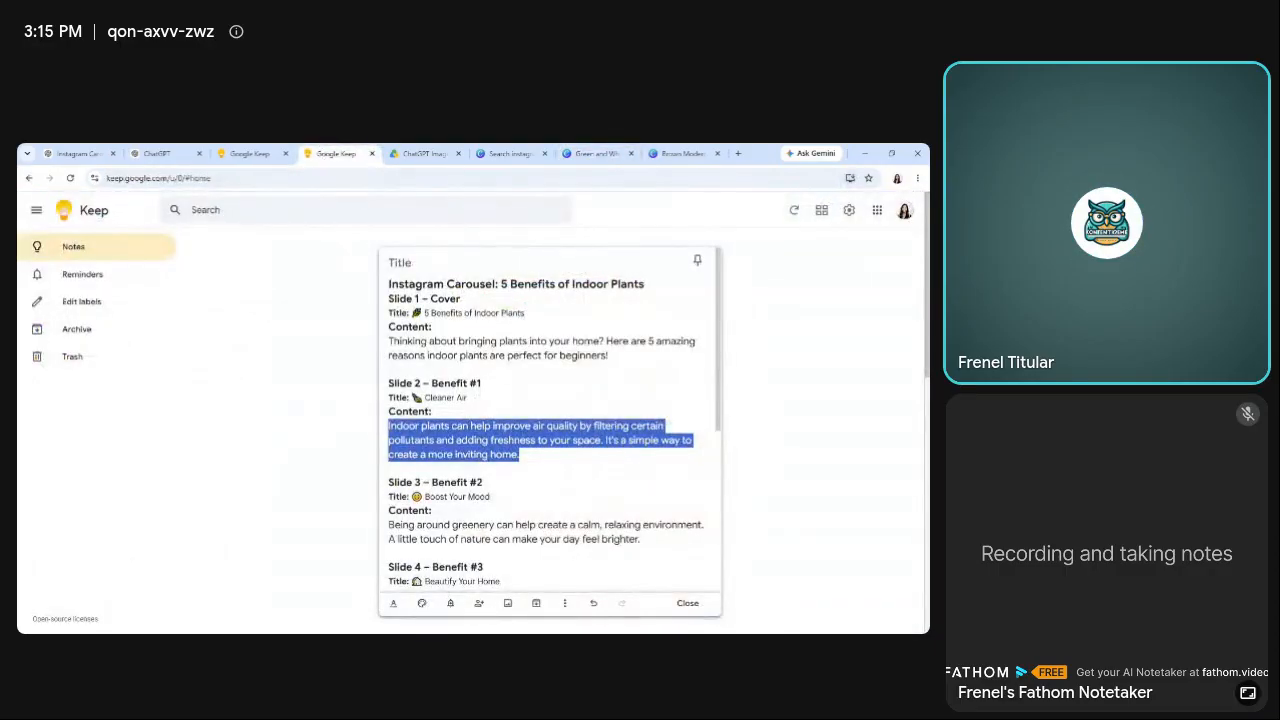
{"action": "left_click", "coordinate": [597, 153]}
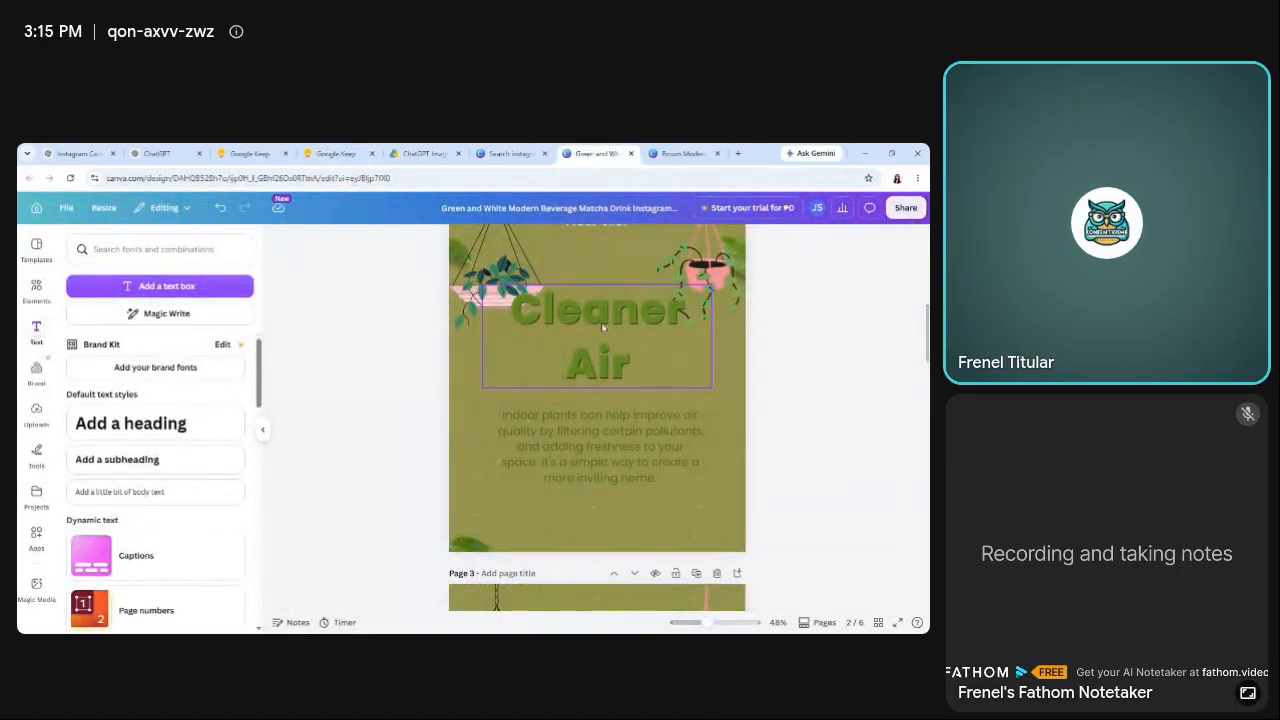
Shift the "Cleaner Air" headline on page 2 slightly down and to the left.
{"action": "left_click", "coordinate": [336, 153]}
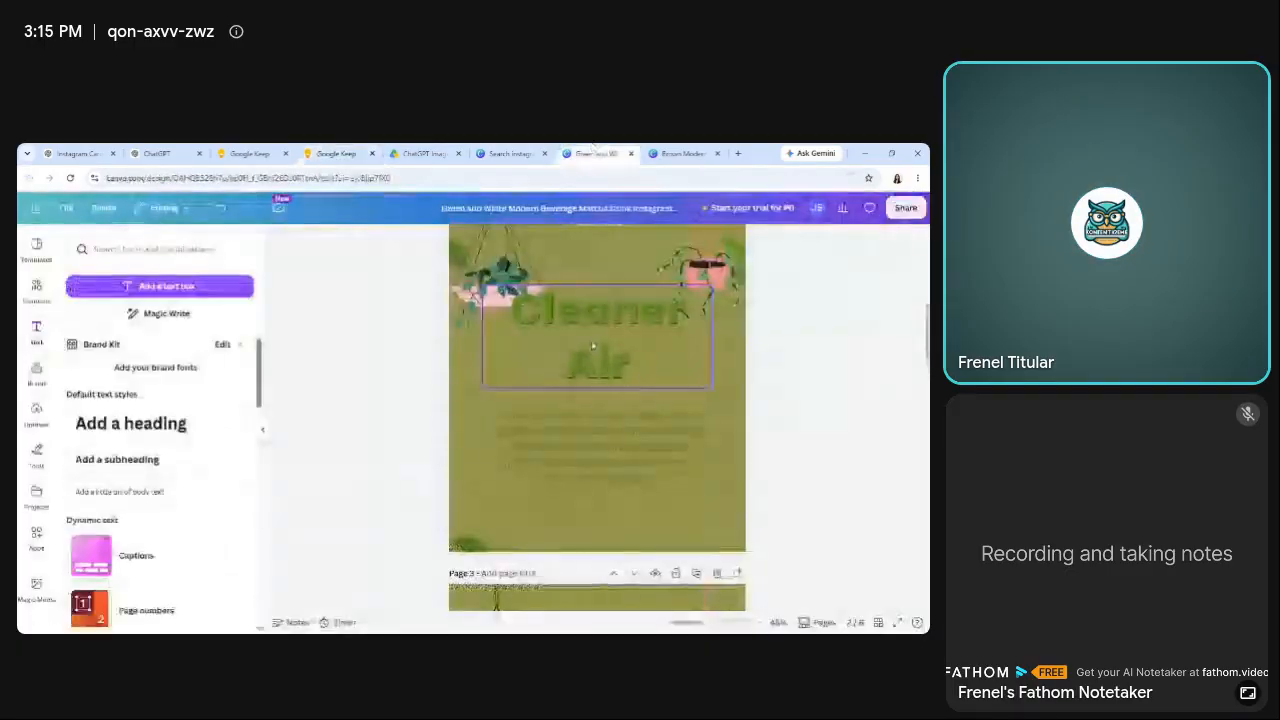
{"action": "left_click", "coordinate": [597, 153]}
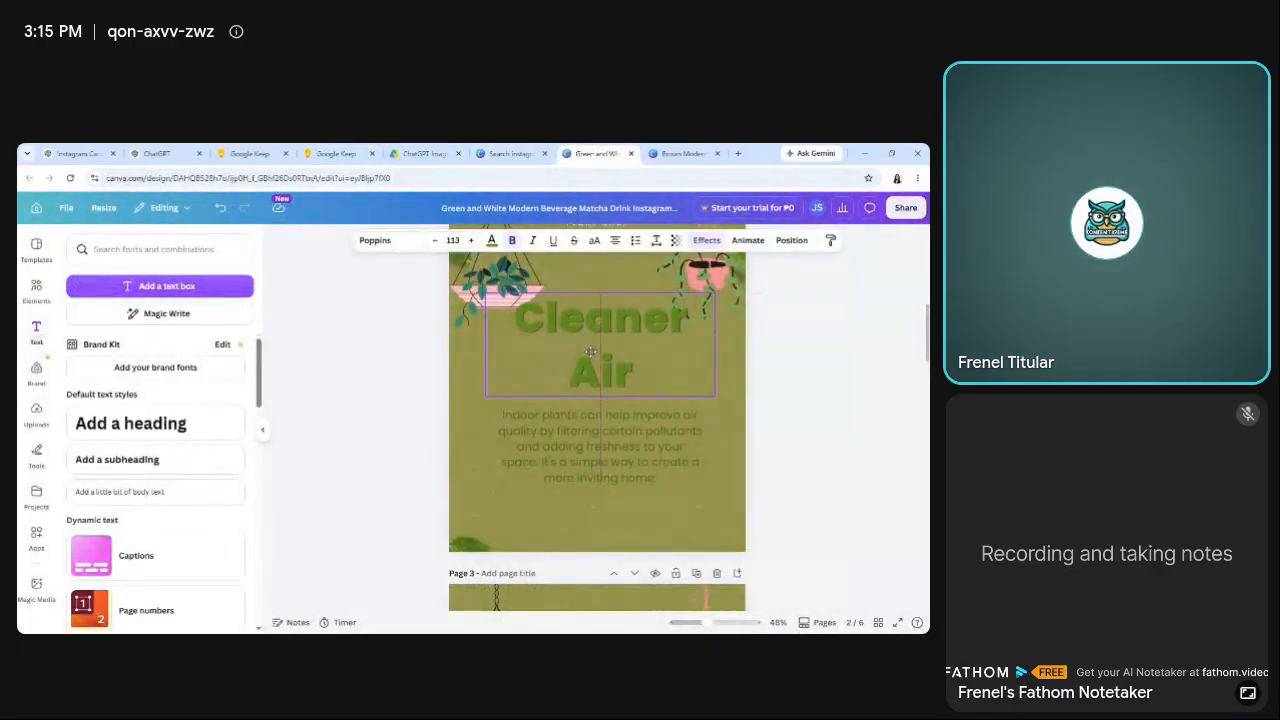
{"action": "left_click_drag", "start_coordinate": [591, 352], "coordinate": [588, 347]}
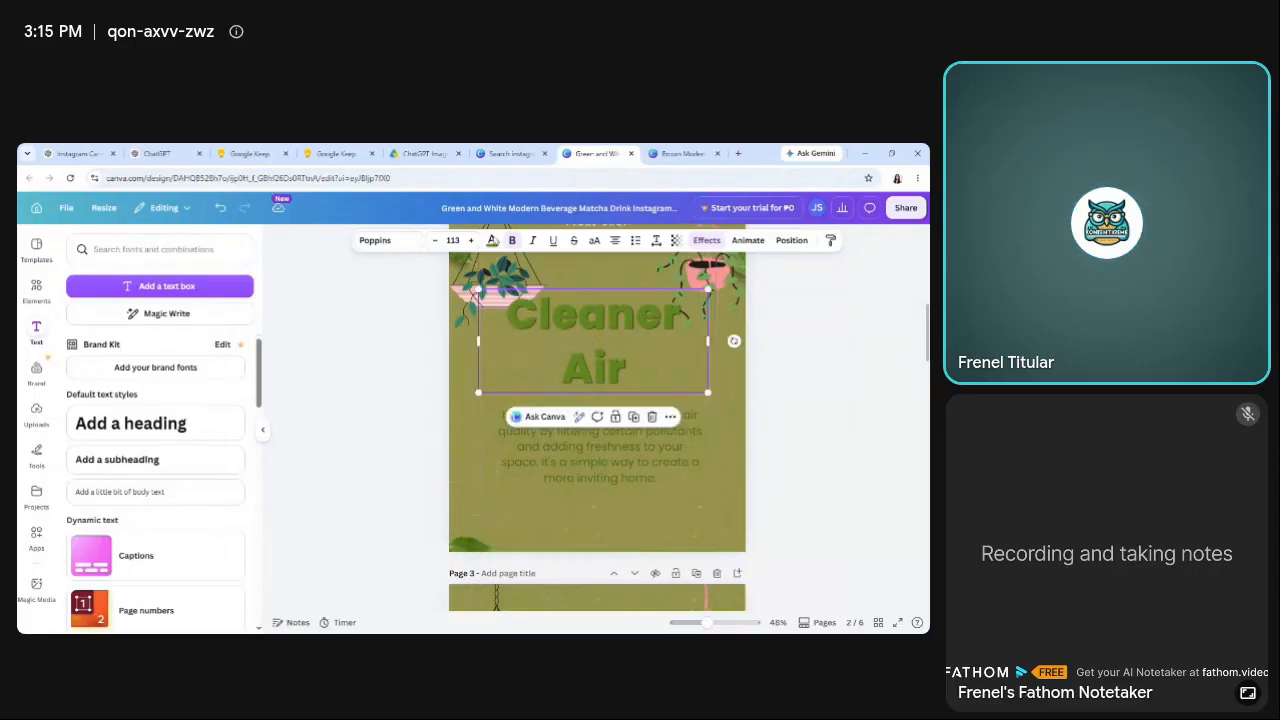
Copy "Benefit #1" from the Google Keep note's Slide 2 heading and add it as body text above "Cleaner Air" on Canva page 2.
{"action": "left_click", "coordinate": [336, 153]}
{"action": "left_click_drag", "start_coordinate": [432, 384], "coordinate": [481, 384]}
{"action": "key", "text": "ctrl+c"}
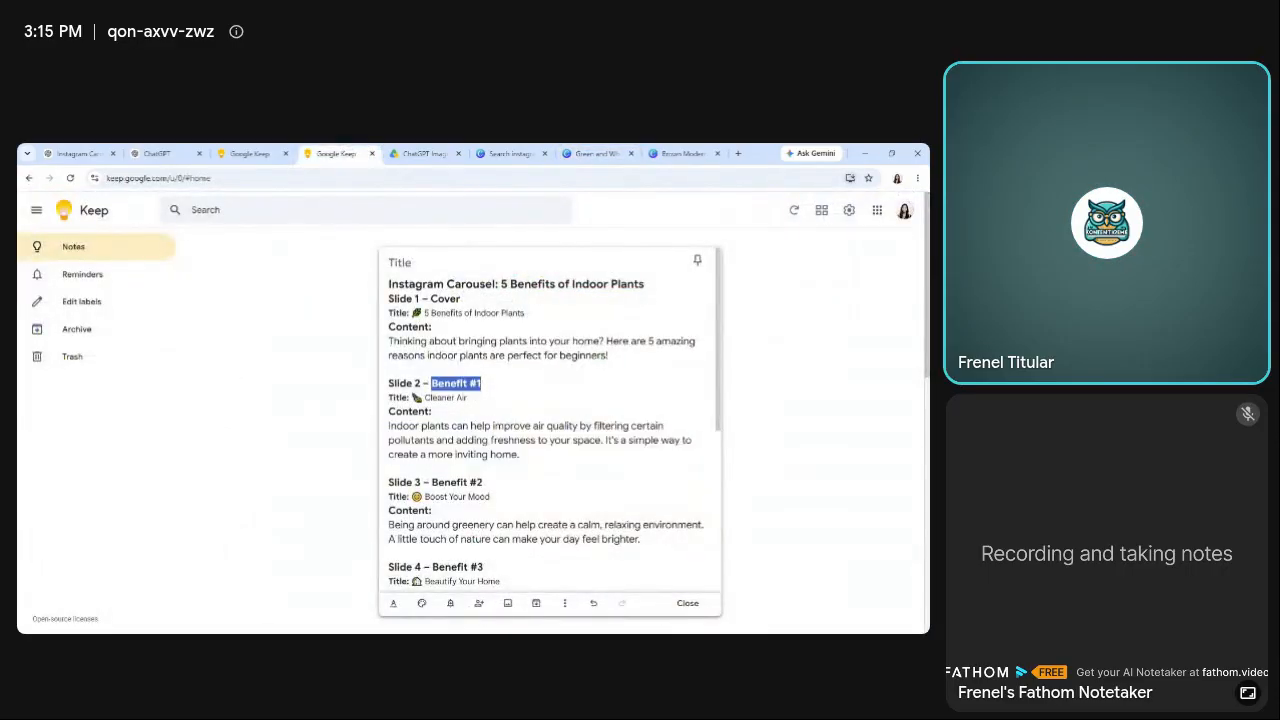
{"action": "left_click", "coordinate": [597, 153]}
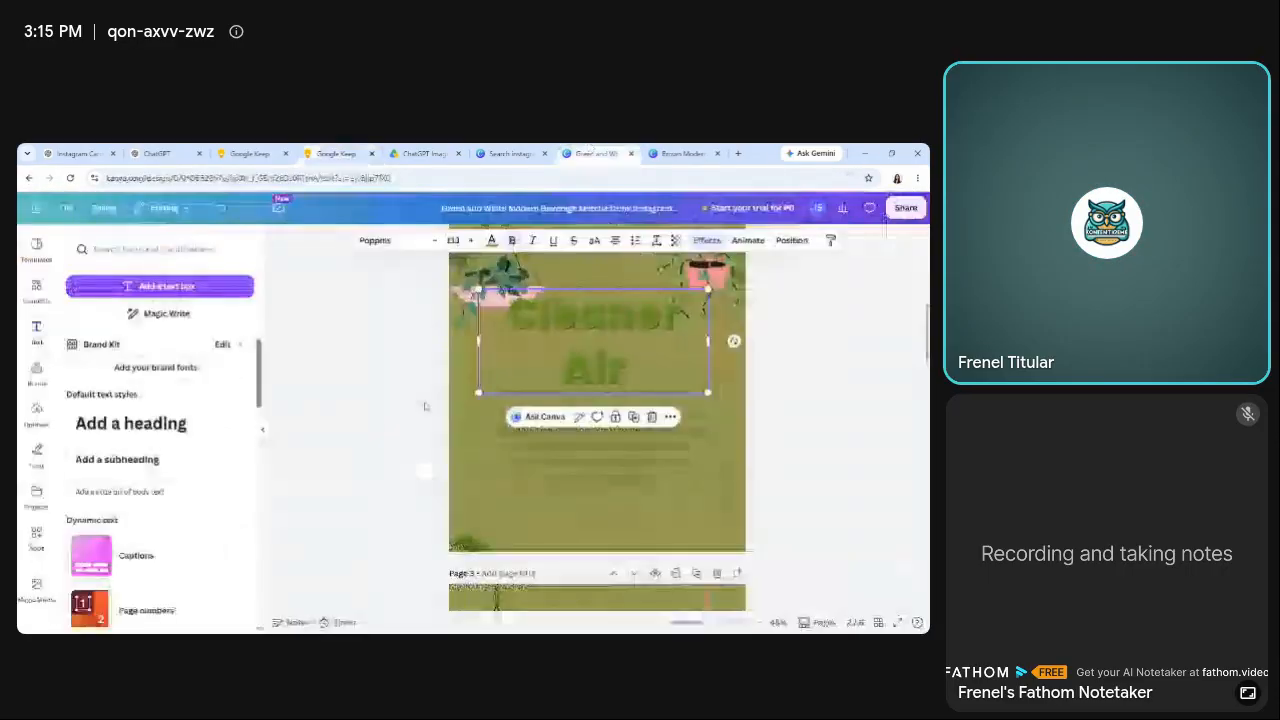
{"action": "left_click", "coordinate": [195, 492]}
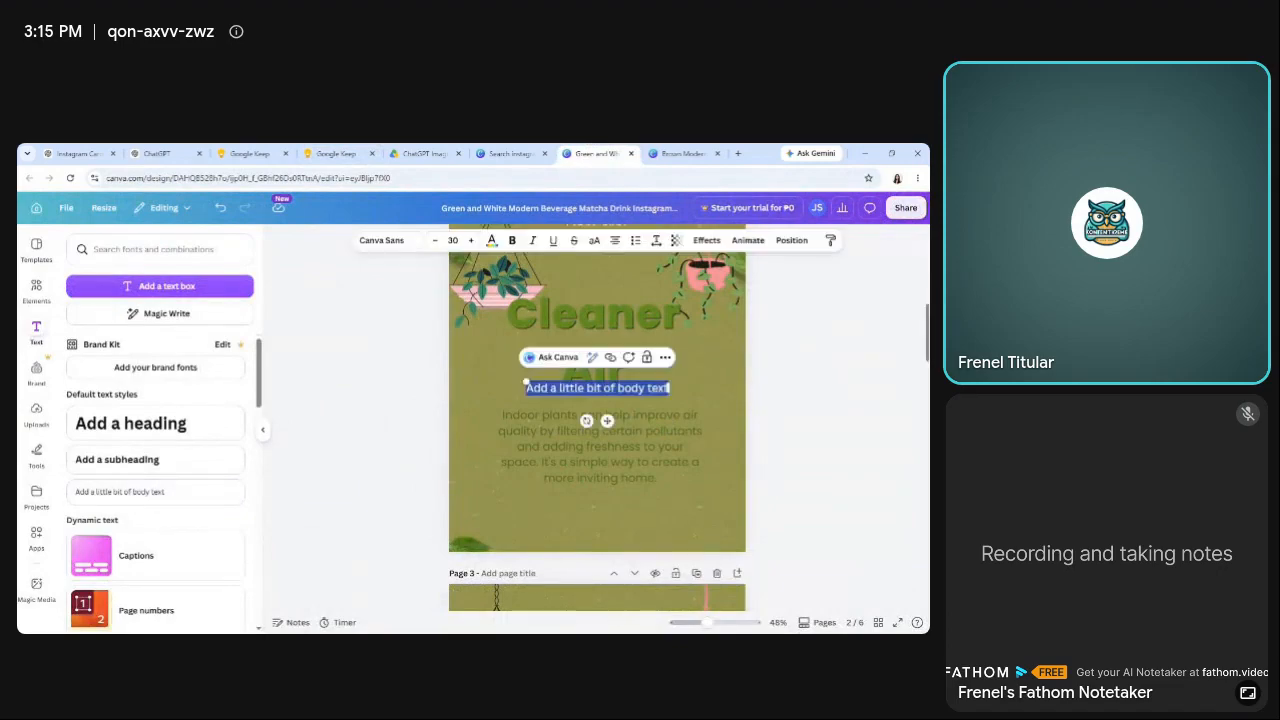
{"action": "key", "text": "ctrl+v"}
{"action": "left_click", "coordinate": [777, 440]}
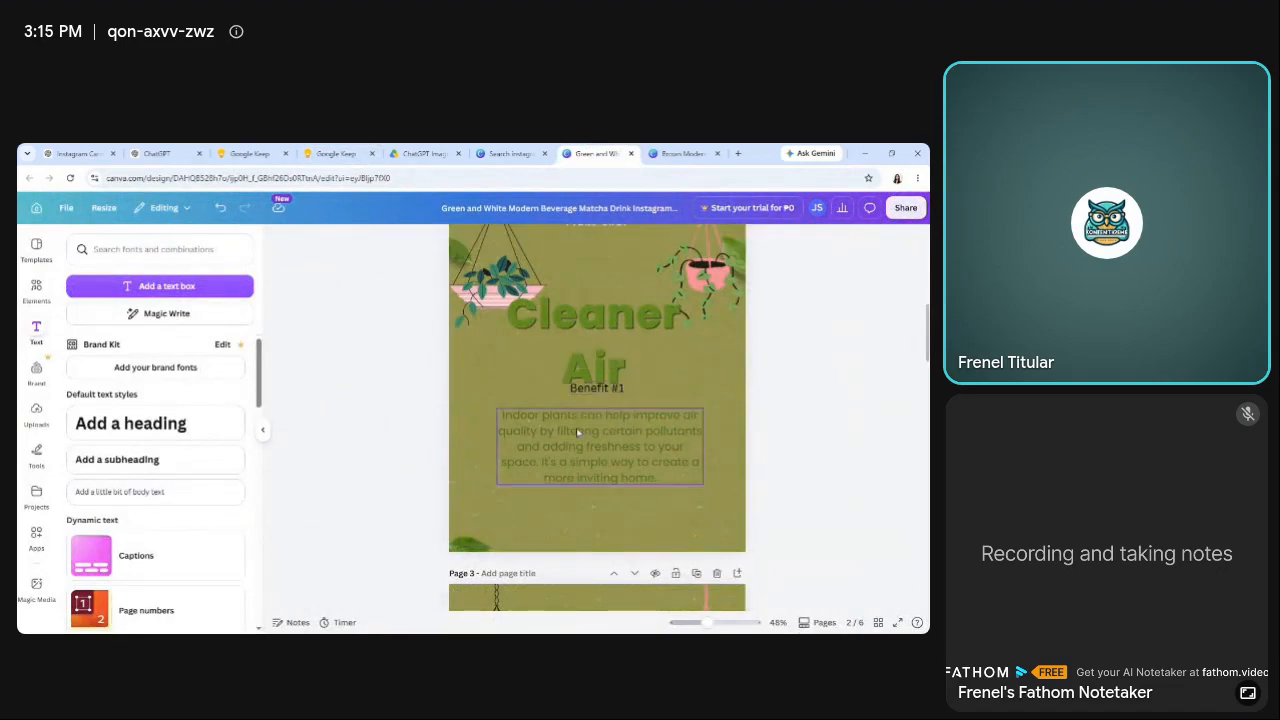
{"action": "left_click_drag", "start_coordinate": [601, 393], "coordinate": [599, 275]}
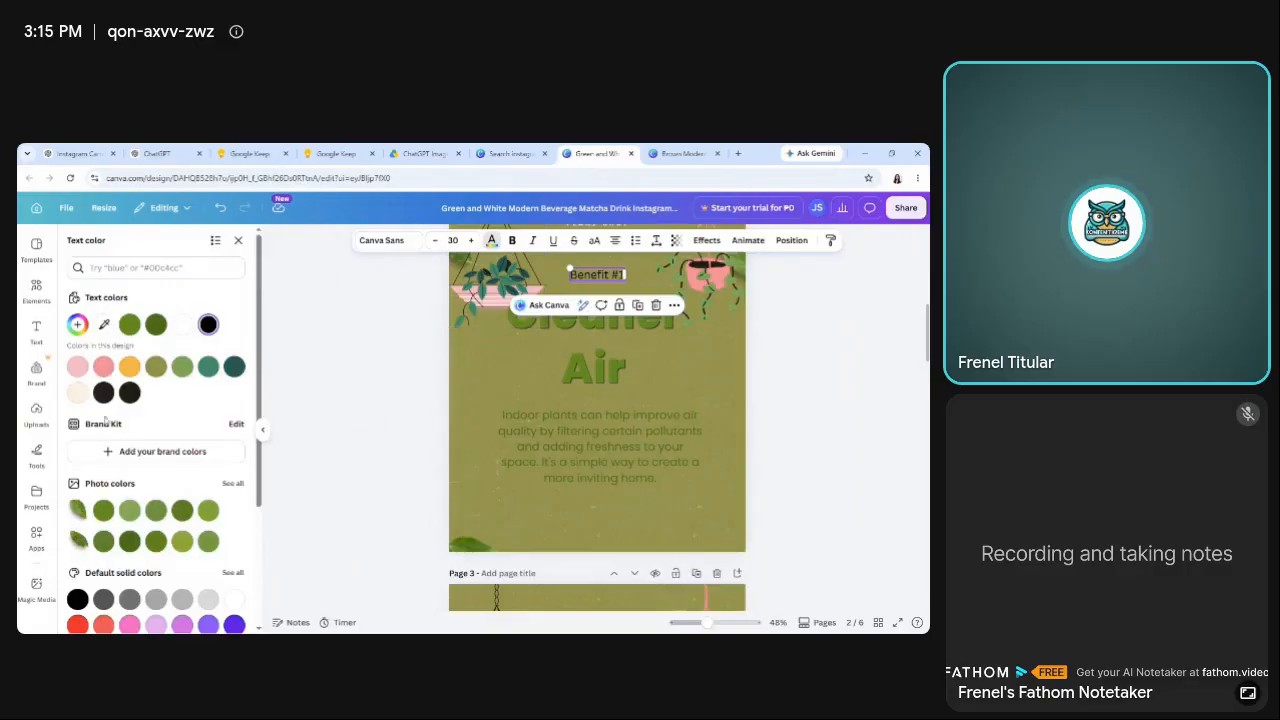
Change the text color of "Benefit #1" on page 2 to the dark green used by the other text.
{"action": "left_click", "coordinate": [300, 372]}
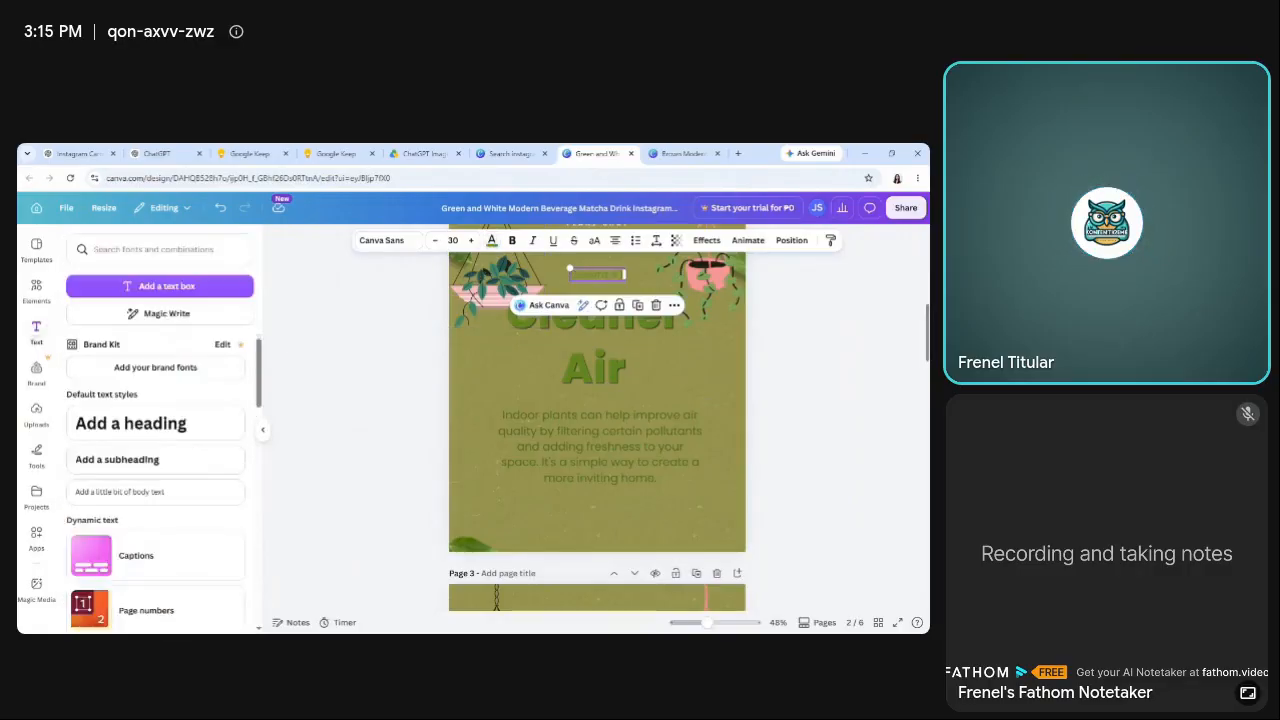
{"action": "scroll", "coordinate": [877, 365], "scroll_direction": "up", "scroll_amount": 1}
{"action": "left_click", "coordinate": [876, 372]}
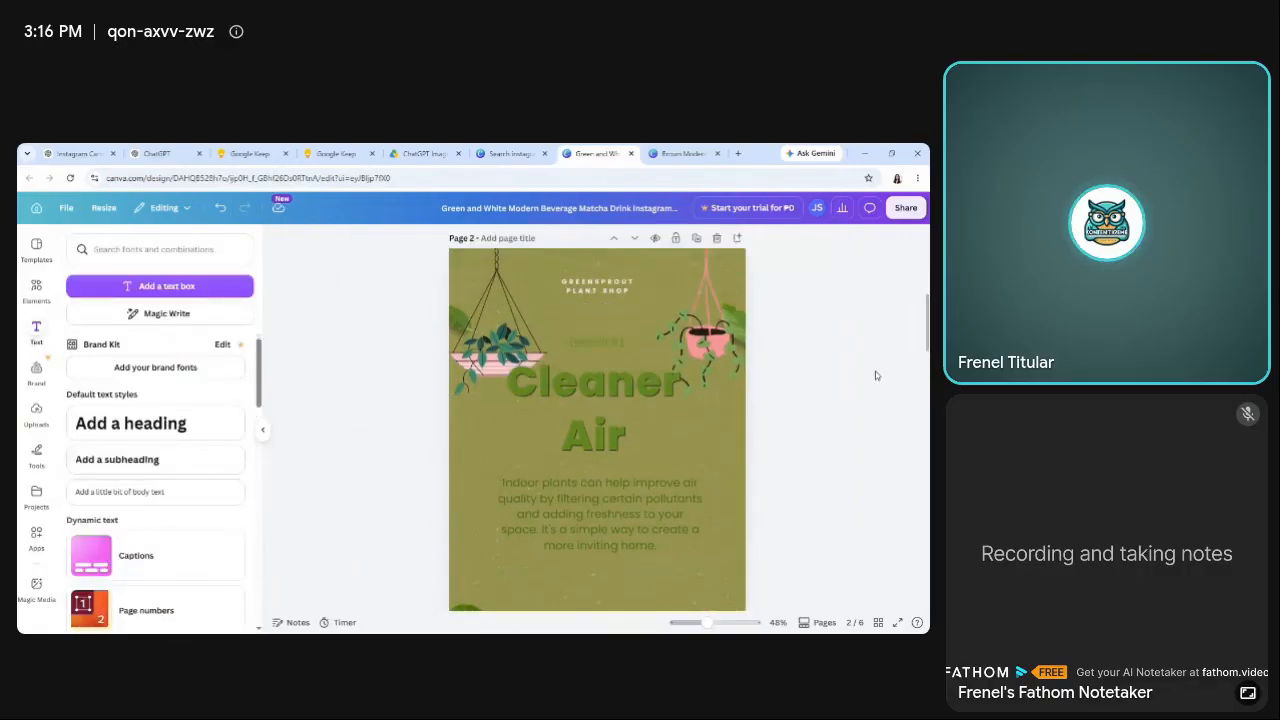
{"action": "left_click", "coordinate": [597, 342]}
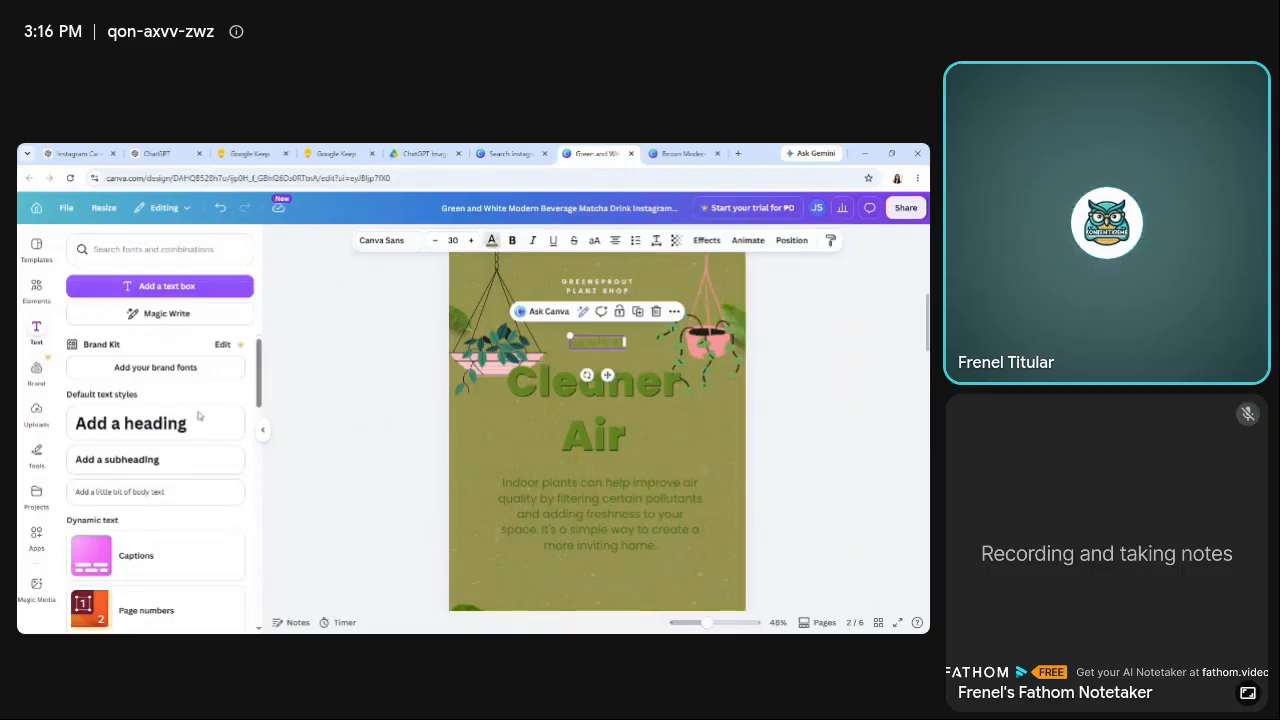
{"action": "left_click", "coordinate": [491, 241]}
{"action": "left_click", "coordinate": [157, 325]}
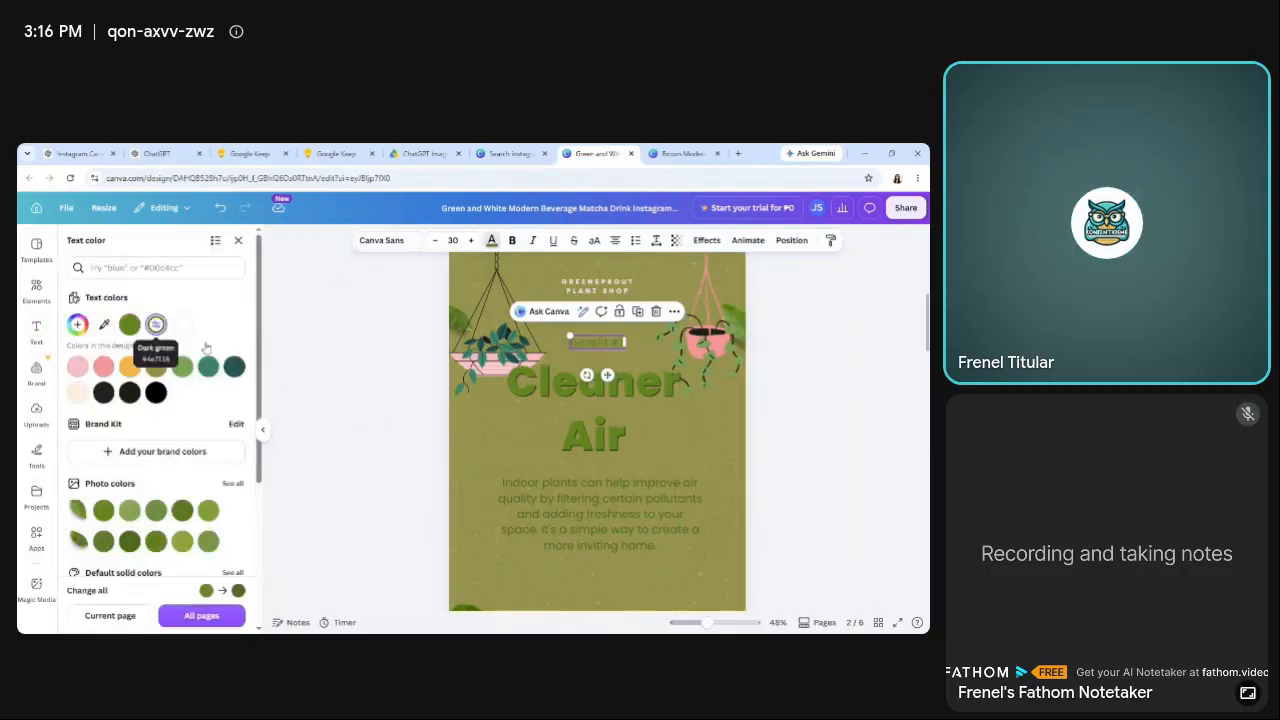
{"action": "left_click", "coordinate": [295, 392]}
{"action": "left_click", "coordinate": [364, 415]}
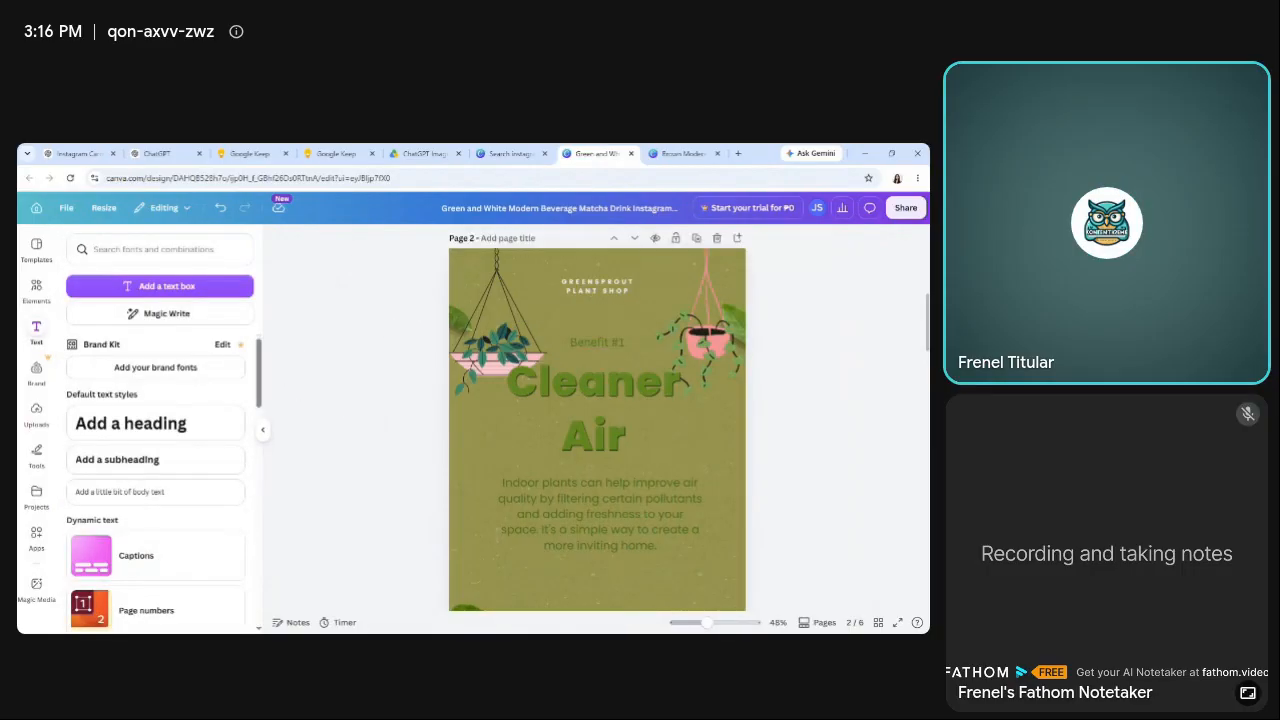
Change the font of the "Benefit #1" label on page 2 to Poppins.
{"action": "scroll", "coordinate": [597, 410], "scroll_direction": "down", "scroll_amount": 1}
{"action": "scroll", "coordinate": [597, 410], "scroll_direction": "down", "scroll_amount": 2}
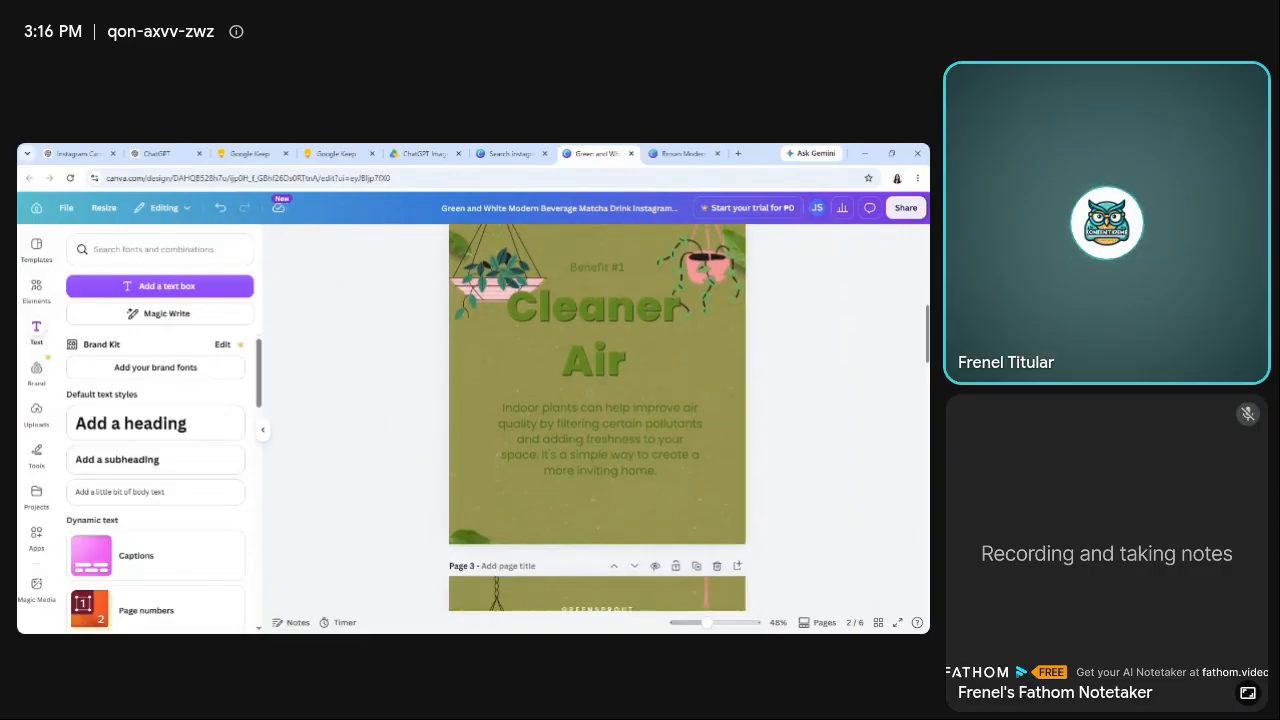
{"action": "left_click", "coordinate": [583, 267]}
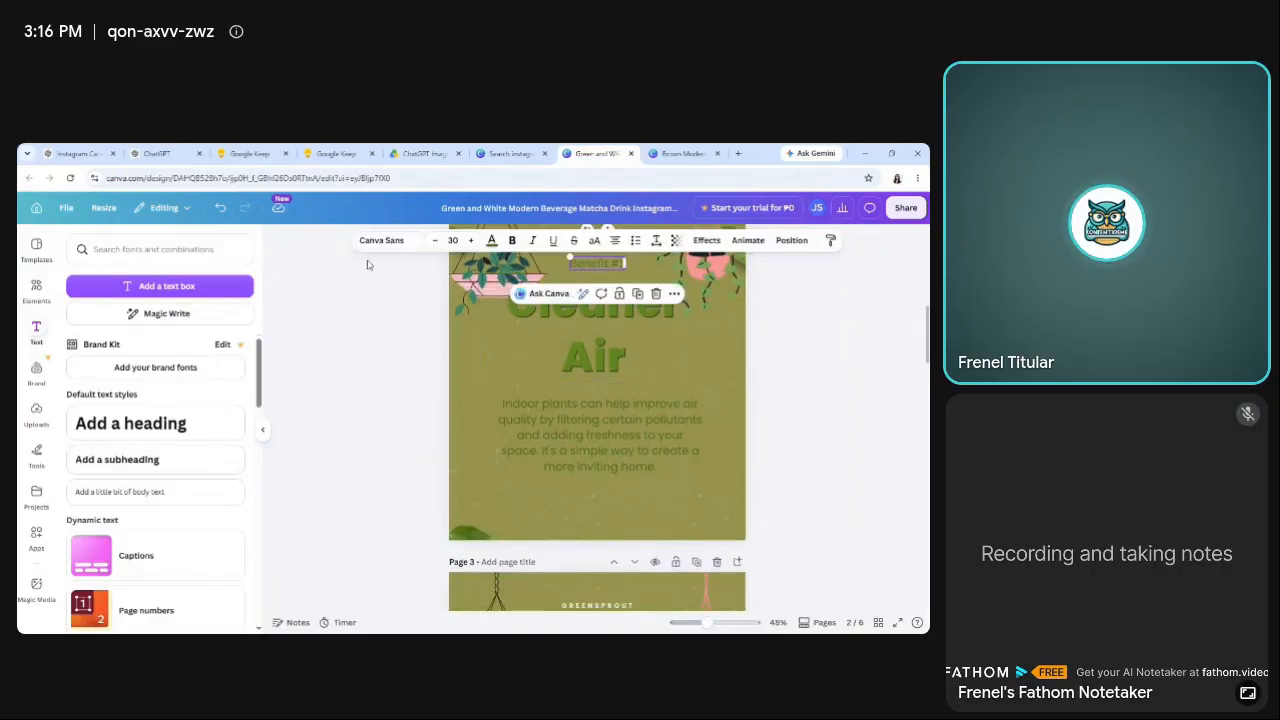
{"action": "left_click", "coordinate": [378, 248]}
{"action": "left_click", "coordinate": [160, 377]}
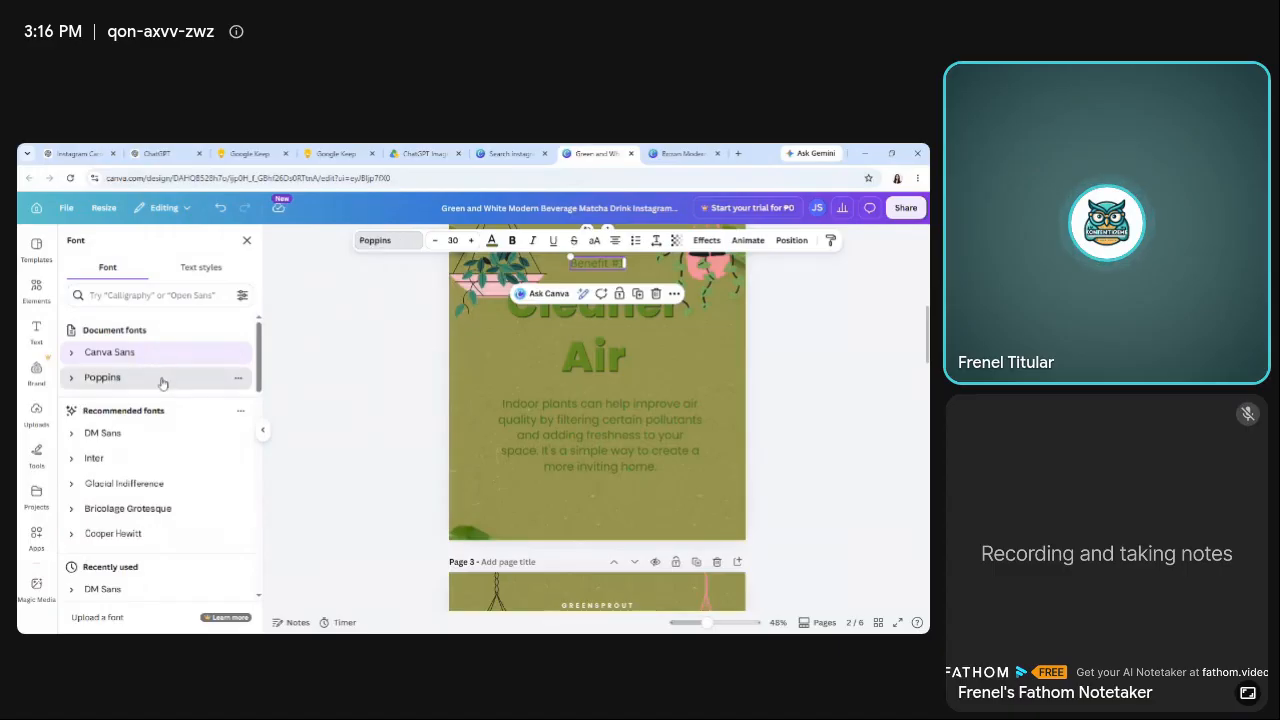
{"action": "left_click", "coordinate": [334, 391]}
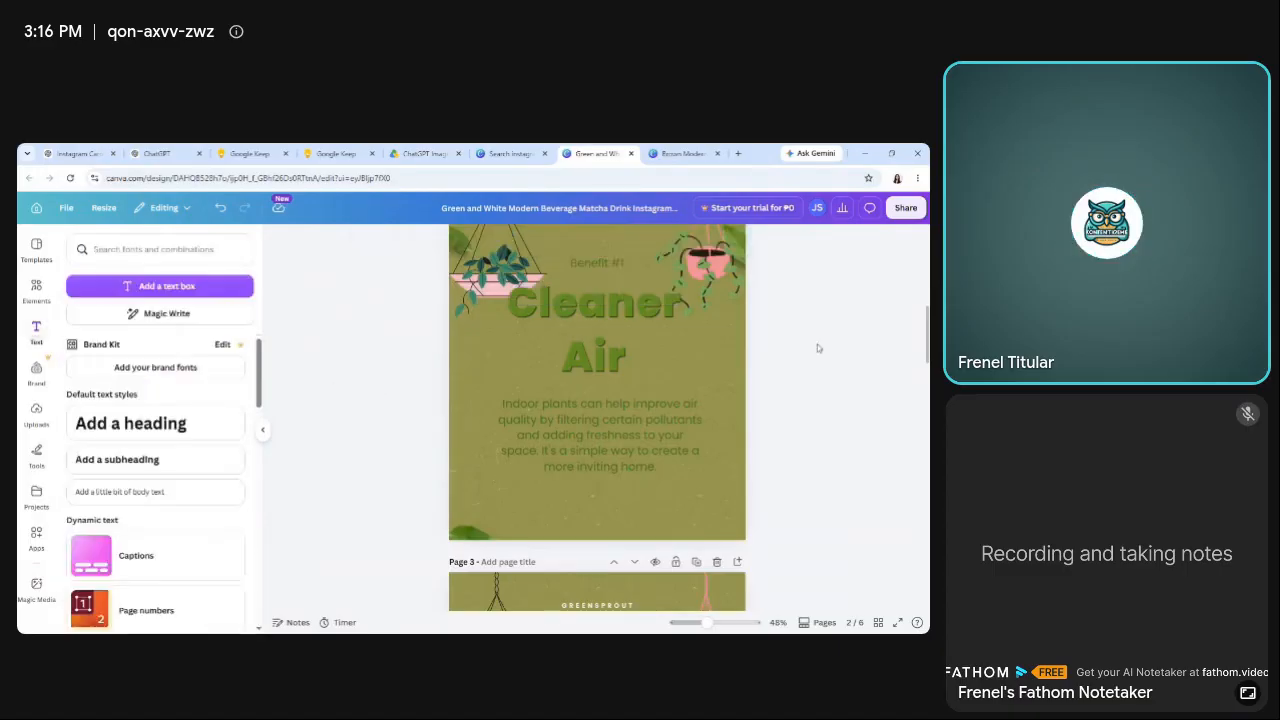
{"action": "scroll", "coordinate": [597, 417], "scroll_direction": "up", "scroll_amount": 1}
{"action": "scroll", "coordinate": [597, 417], "scroll_direction": "down", "scroll_amount": 1}
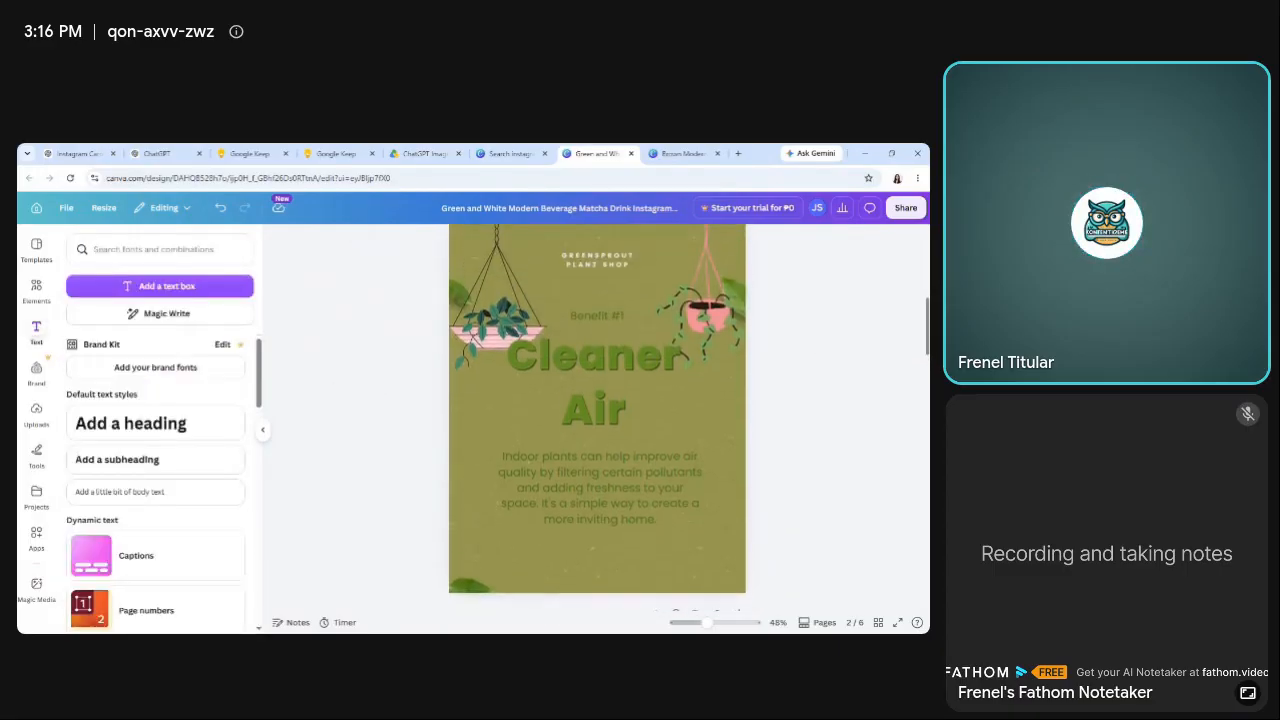
{"action": "scroll", "coordinate": [597, 417], "scroll_direction": "up", "scroll_amount": 1}
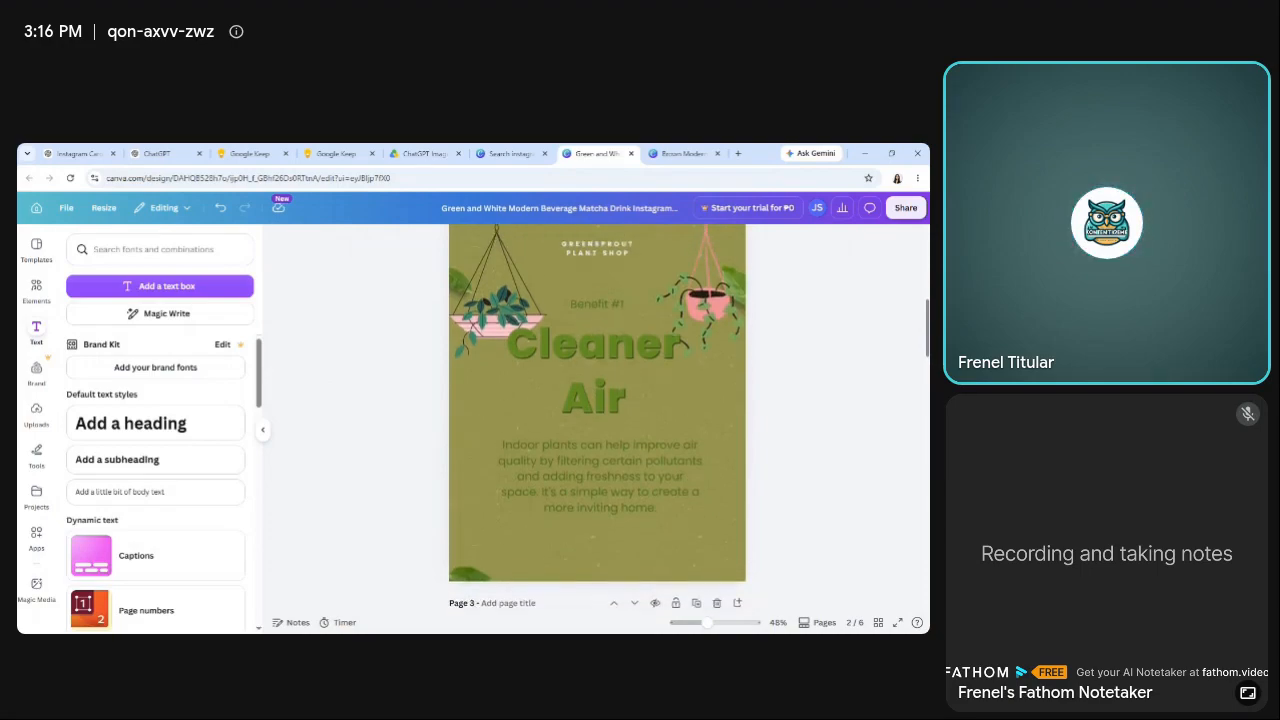
Reduce the font size of page 2's body paragraph to 30.
{"action": "left_click", "coordinate": [600, 476]}
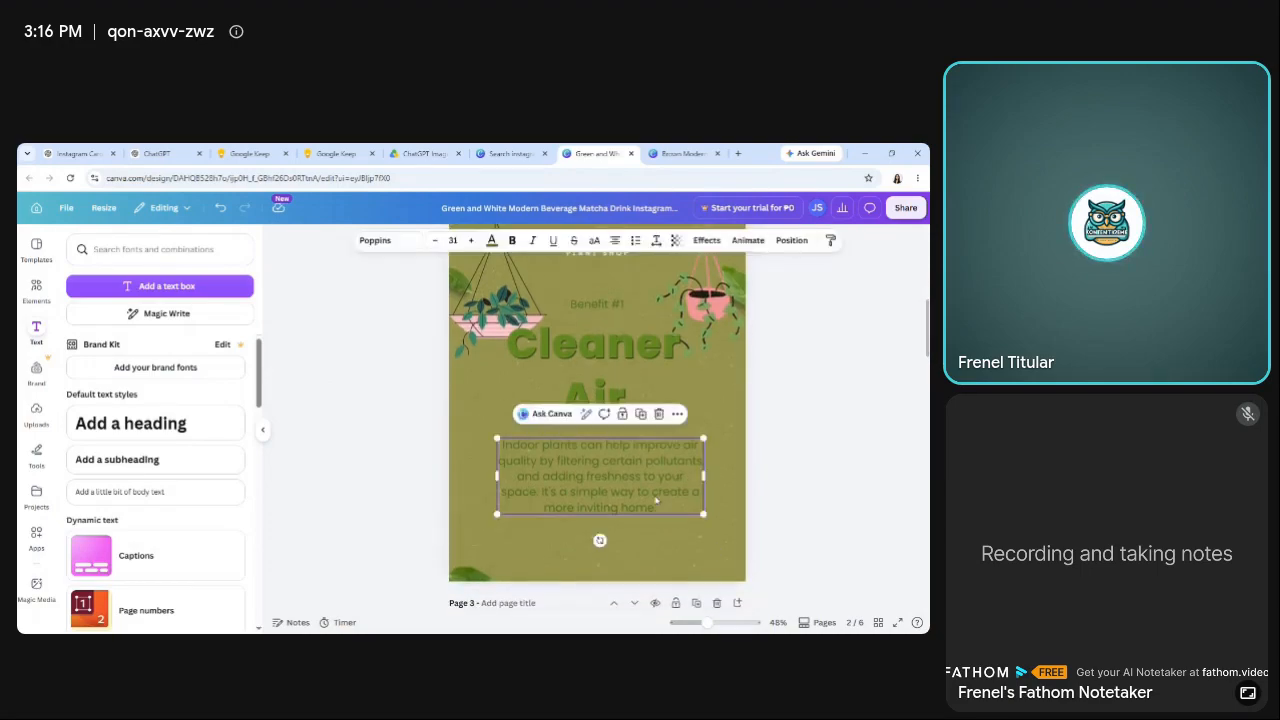
{"action": "left_click", "coordinate": [439, 246]}
{"action": "left_click", "coordinate": [352, 424]}
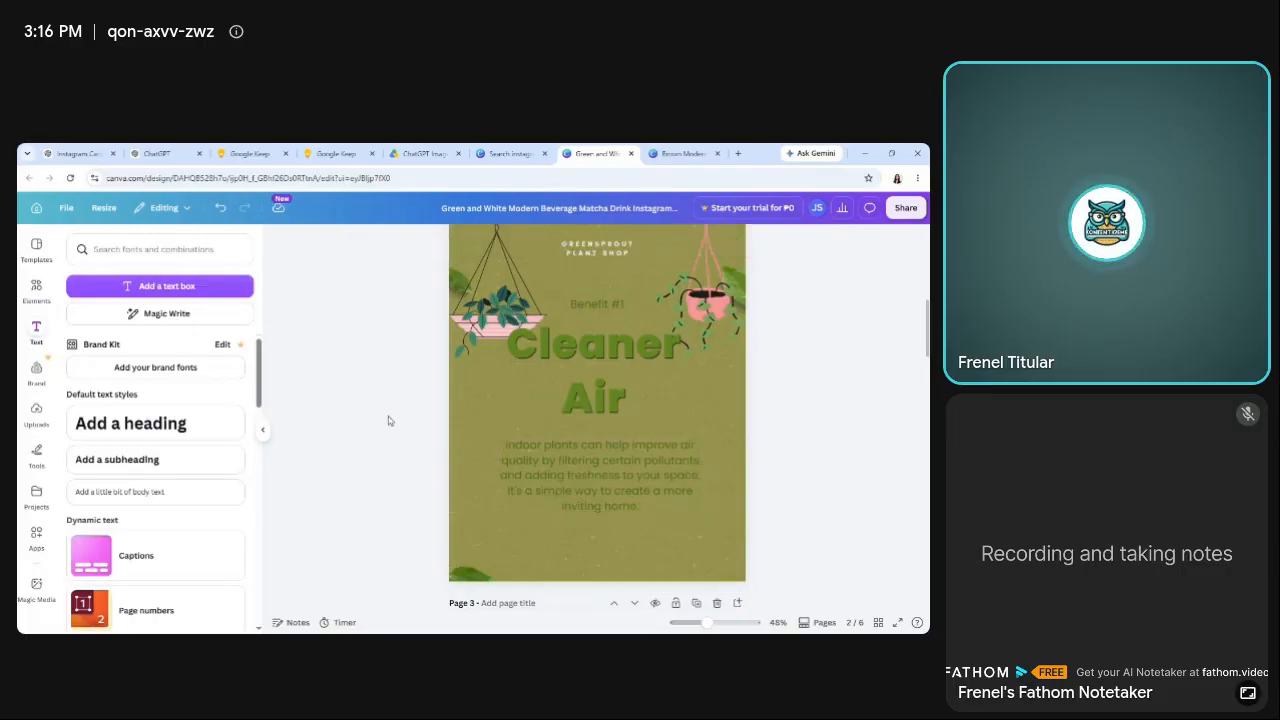
Add the pink potted monstera from the indoor plants graphics to page 2, shrink it and place it at the page's lower-left edge.
{"action": "left_click", "coordinate": [36, 290]}
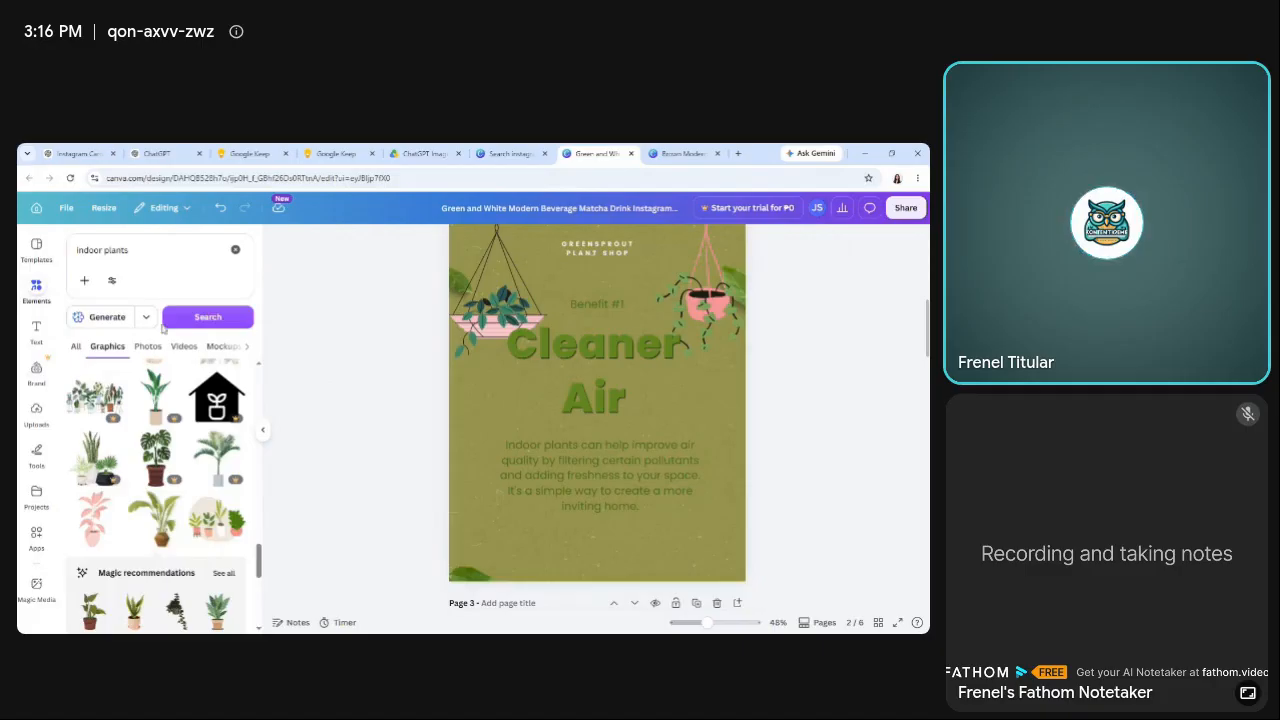
{"action": "scroll", "coordinate": [260, 565], "scroll_direction": "down", "scroll_amount": 6}
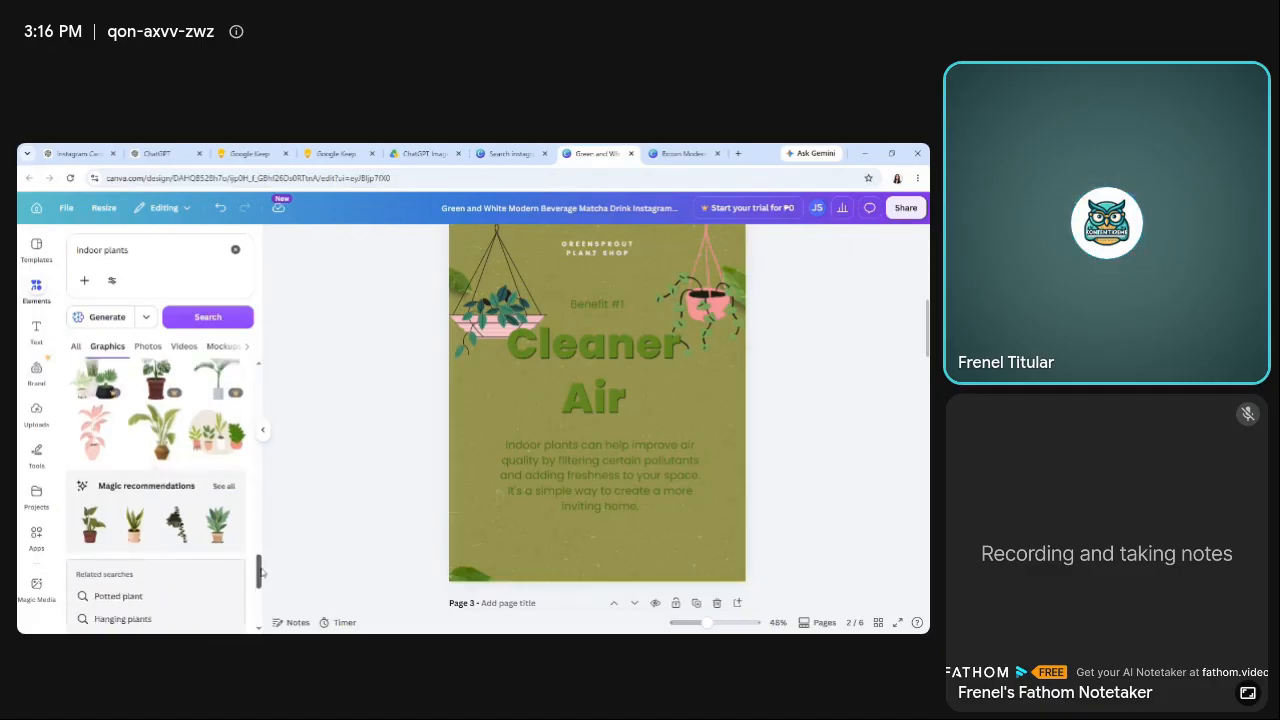
{"action": "scroll", "coordinate": [254, 601], "scroll_direction": "down", "scroll_amount": 3}
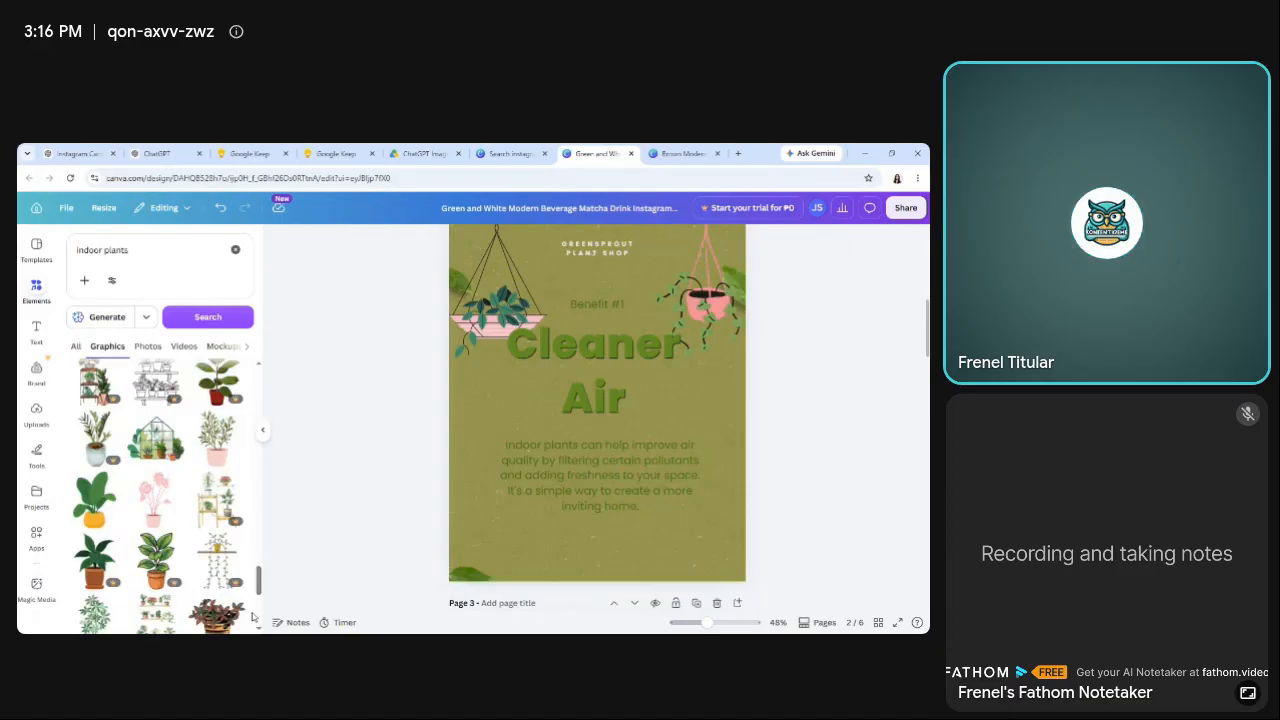
{"action": "left_click", "coordinate": [154, 511]}
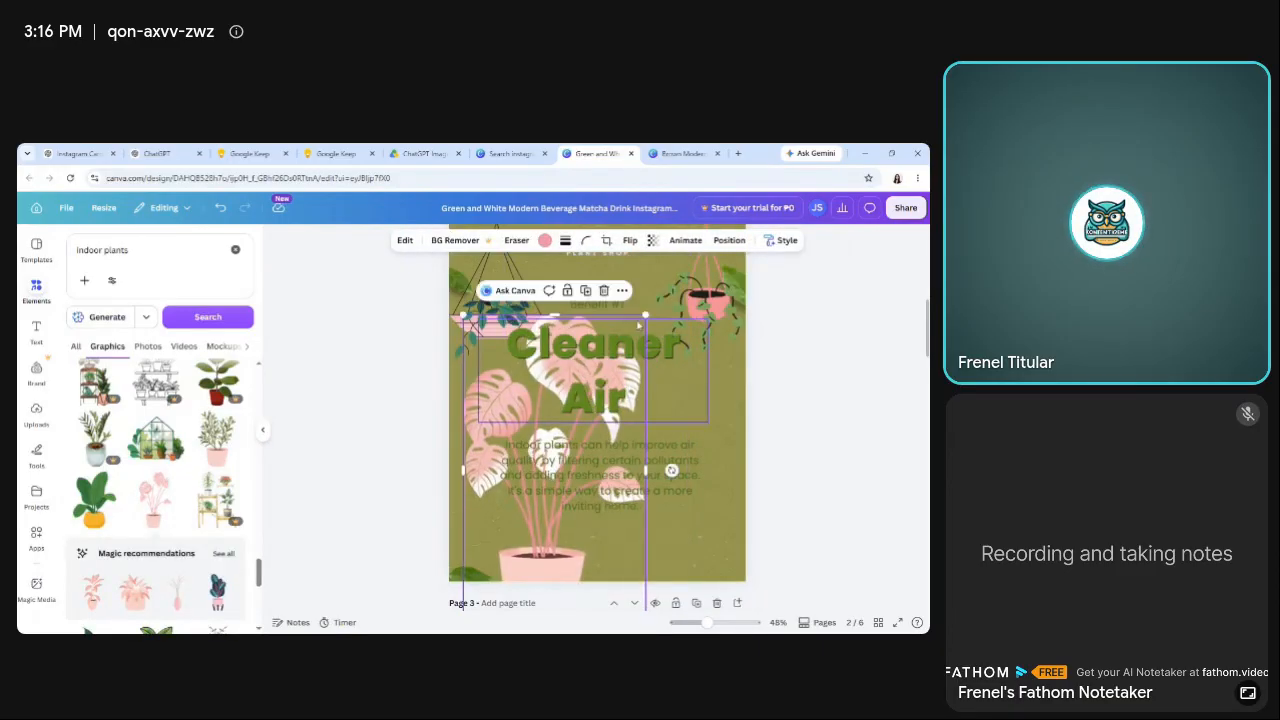
{"action": "left_click_drag", "start_coordinate": [644, 318], "coordinate": [578, 431]}
{"action": "left_click_drag", "start_coordinate": [504, 562], "coordinate": [464, 522]}
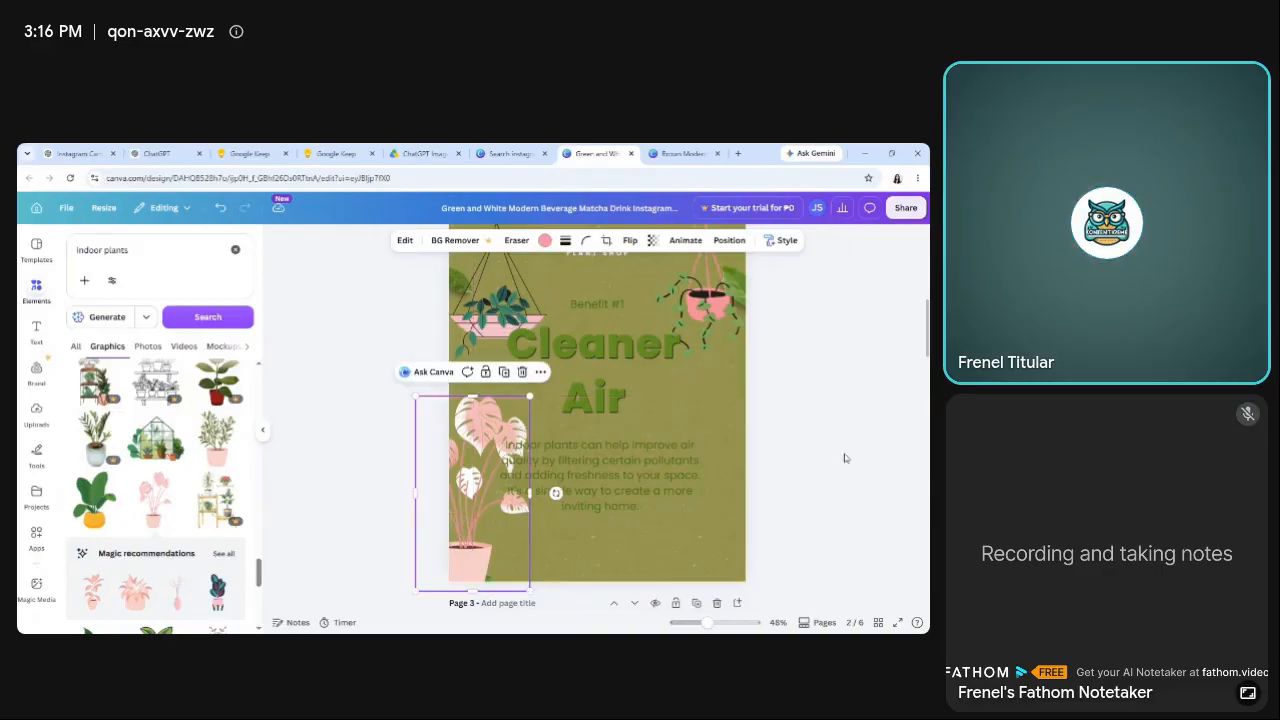
{"action": "left_click", "coordinate": [848, 457]}
{"action": "scroll", "coordinate": [848, 457], "scroll_direction": "up", "scroll_amount": 1}
{"action": "scroll", "coordinate": [848, 457], "scroll_direction": "down", "scroll_amount": 1}
{"action": "scroll", "coordinate": [597, 420], "scroll_direction": "down", "scroll_amount": 1}
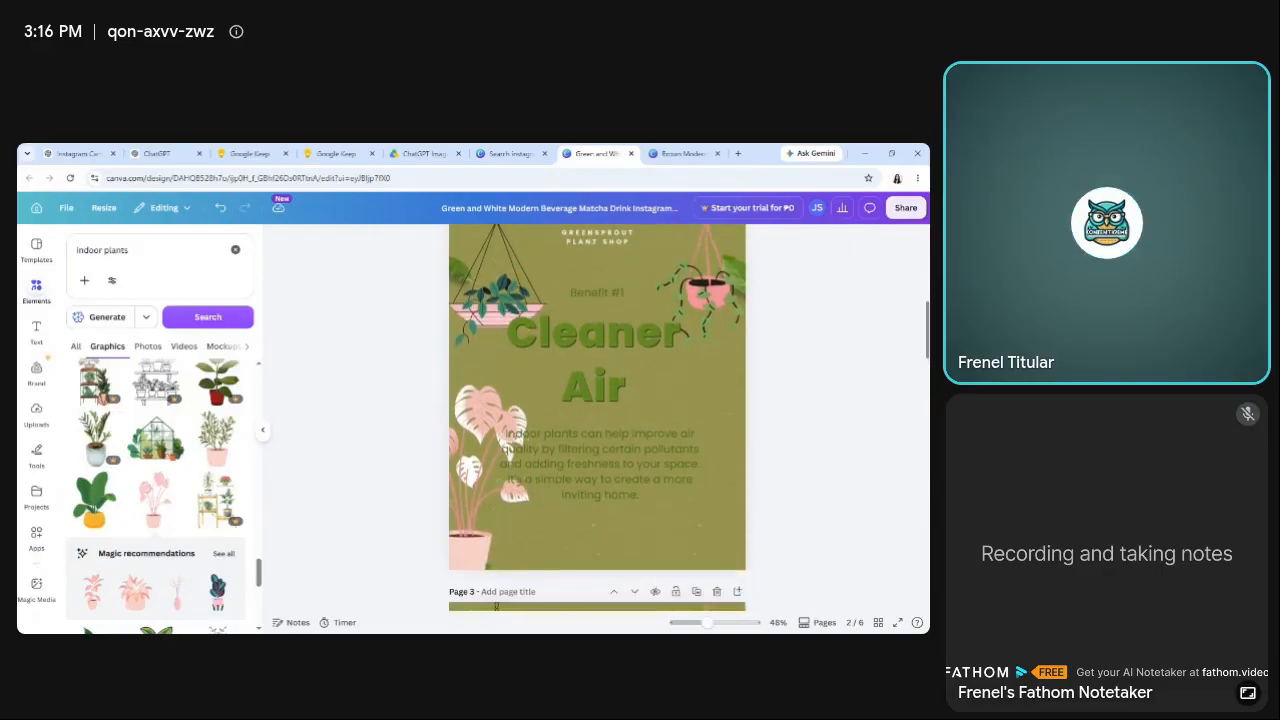
{"action": "left_click", "coordinate": [478, 447]}
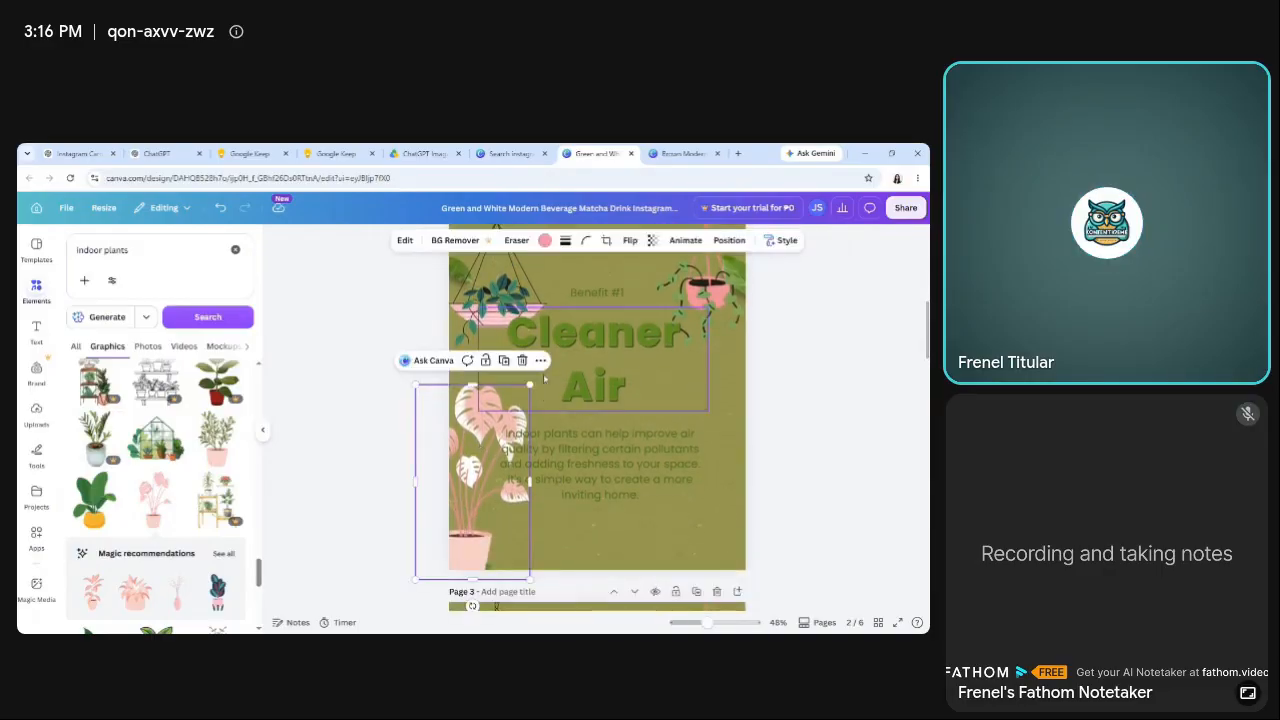
{"action": "left_click", "coordinate": [540, 360]}
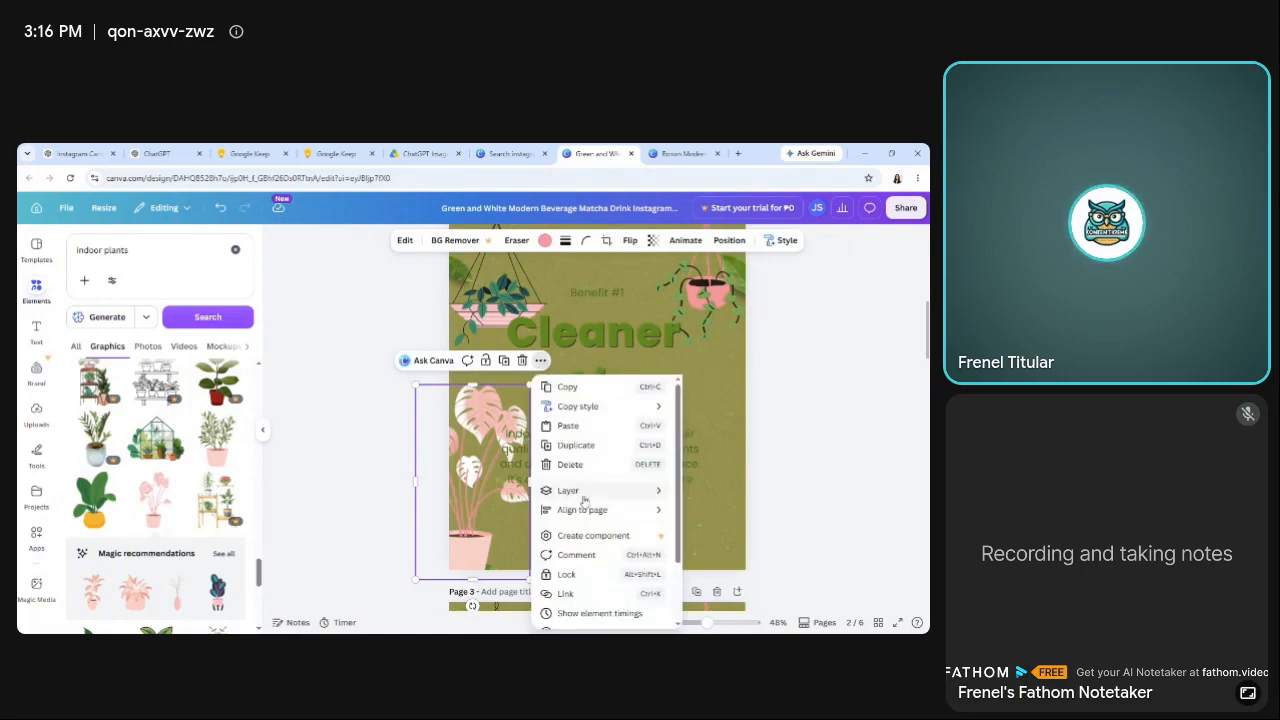
{"action": "mouse_move", "coordinate": [590, 490]}
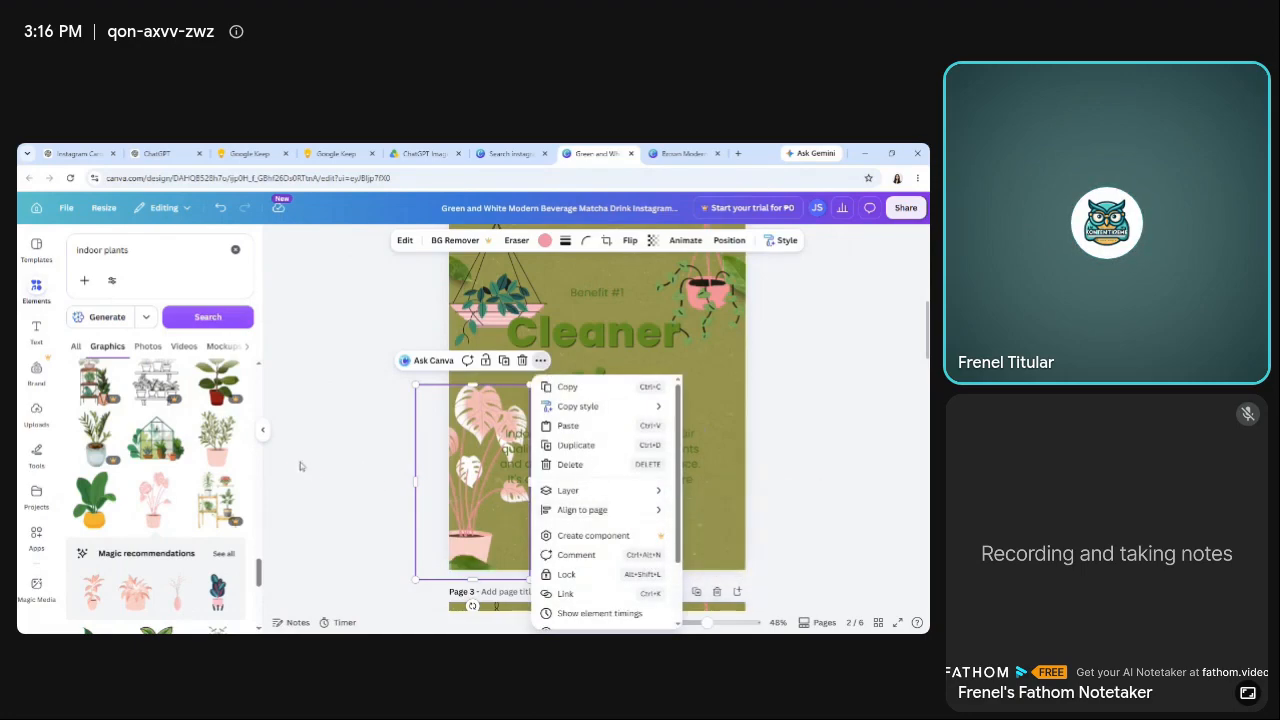
{"action": "left_click", "coordinate": [351, 461]}
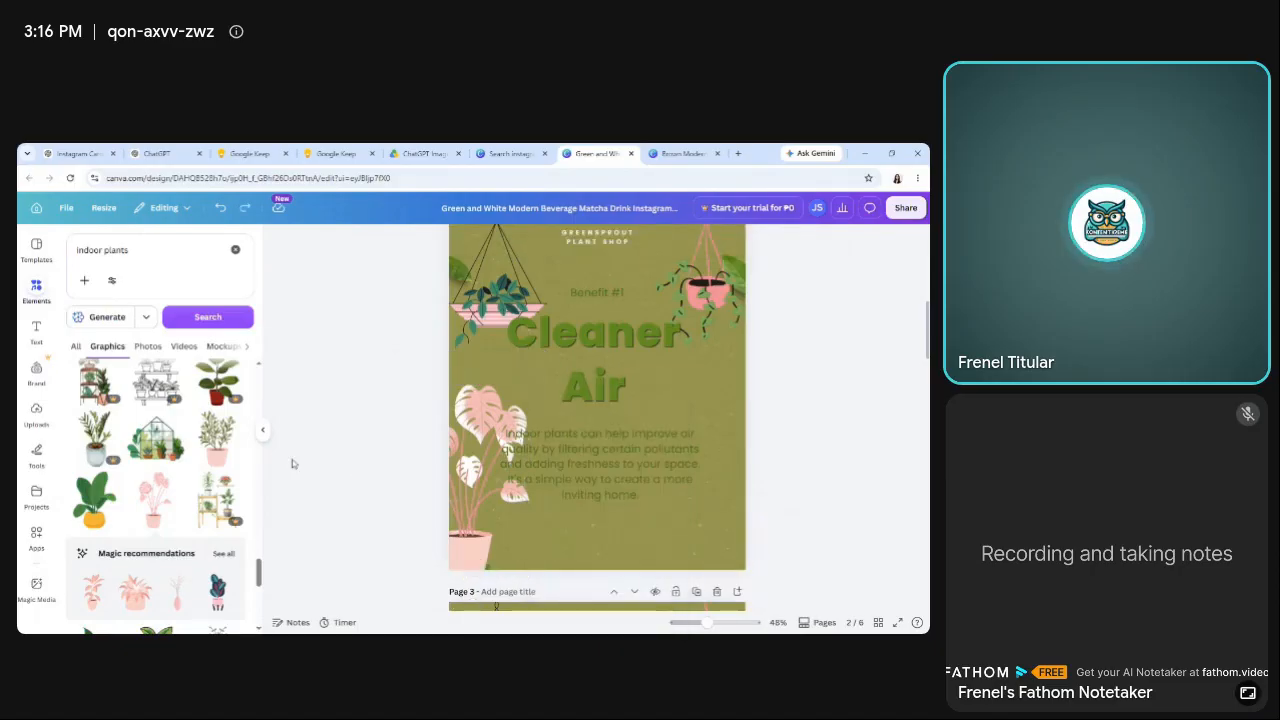
Shift the pink potted monstera on page 2 further past the page's left edge, away from the body paragraph.
{"action": "left_click", "coordinate": [472, 477]}
{"action": "left_click_drag", "start_coordinate": [472, 477], "coordinate": [459, 472]}
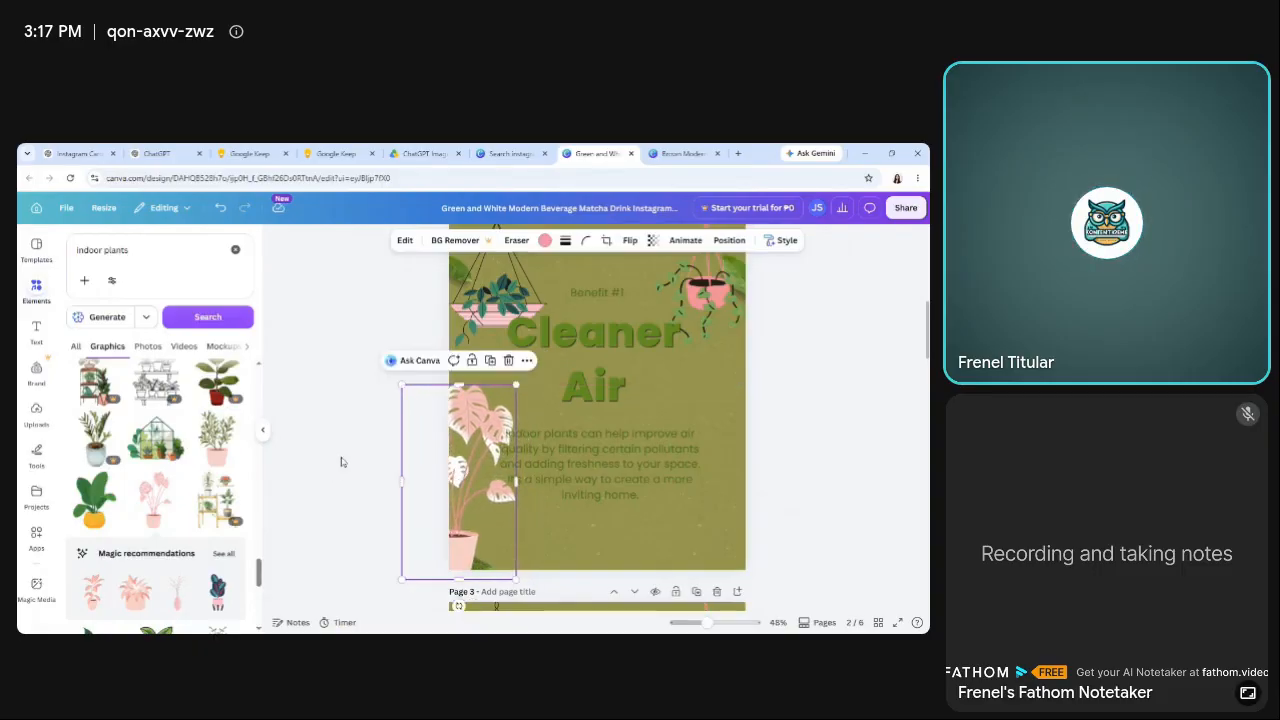
{"action": "left_click", "coordinate": [351, 450]}
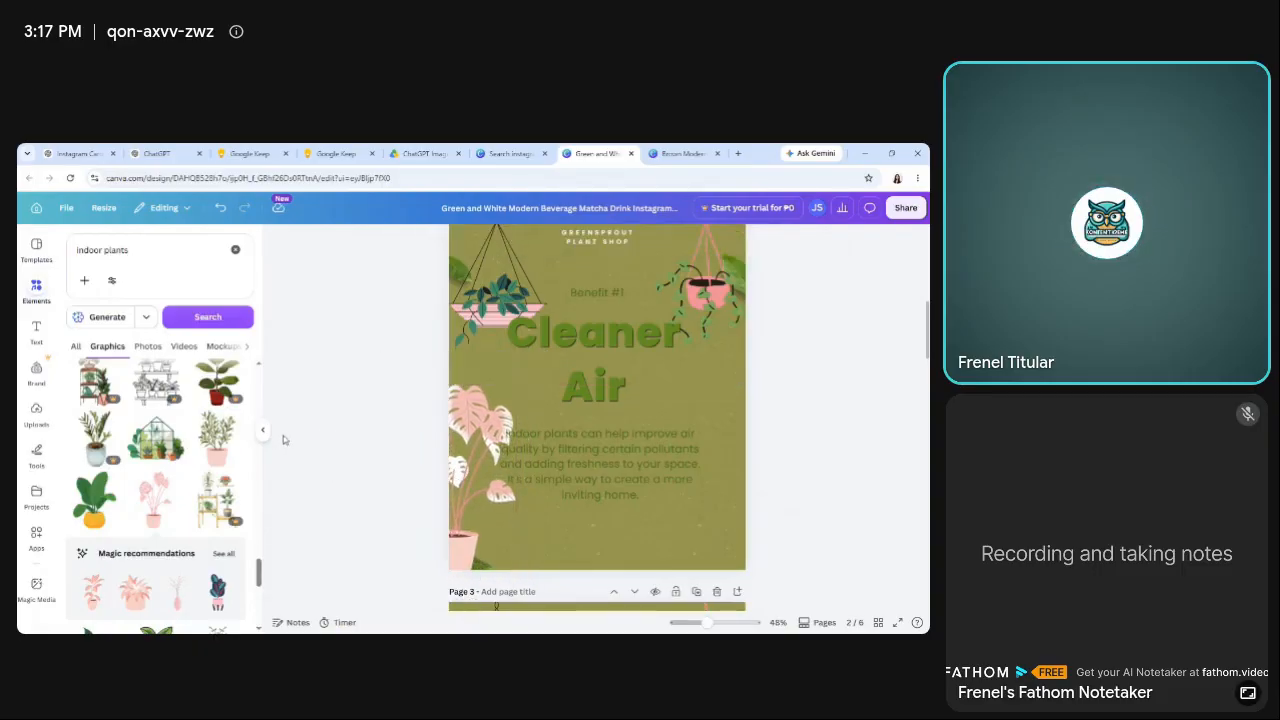
Add the green leafy plant in a white pot from the indoor plants graphics to page 2's lower-right corner.
{"action": "left_click_drag", "start_coordinate": [259, 570], "coordinate": [280, 658]}
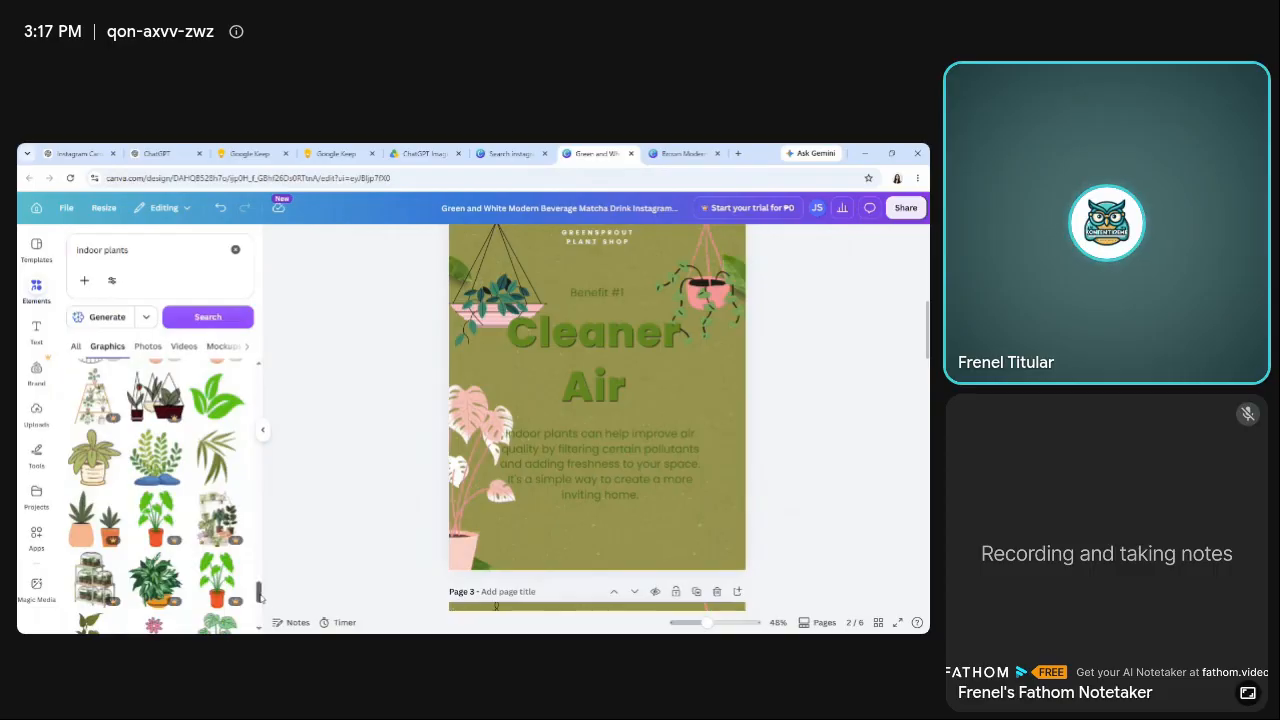
{"action": "scroll", "coordinate": [262, 598], "scroll_direction": "down", "scroll_amount": 3}
{"action": "left_click", "coordinate": [214, 489]}
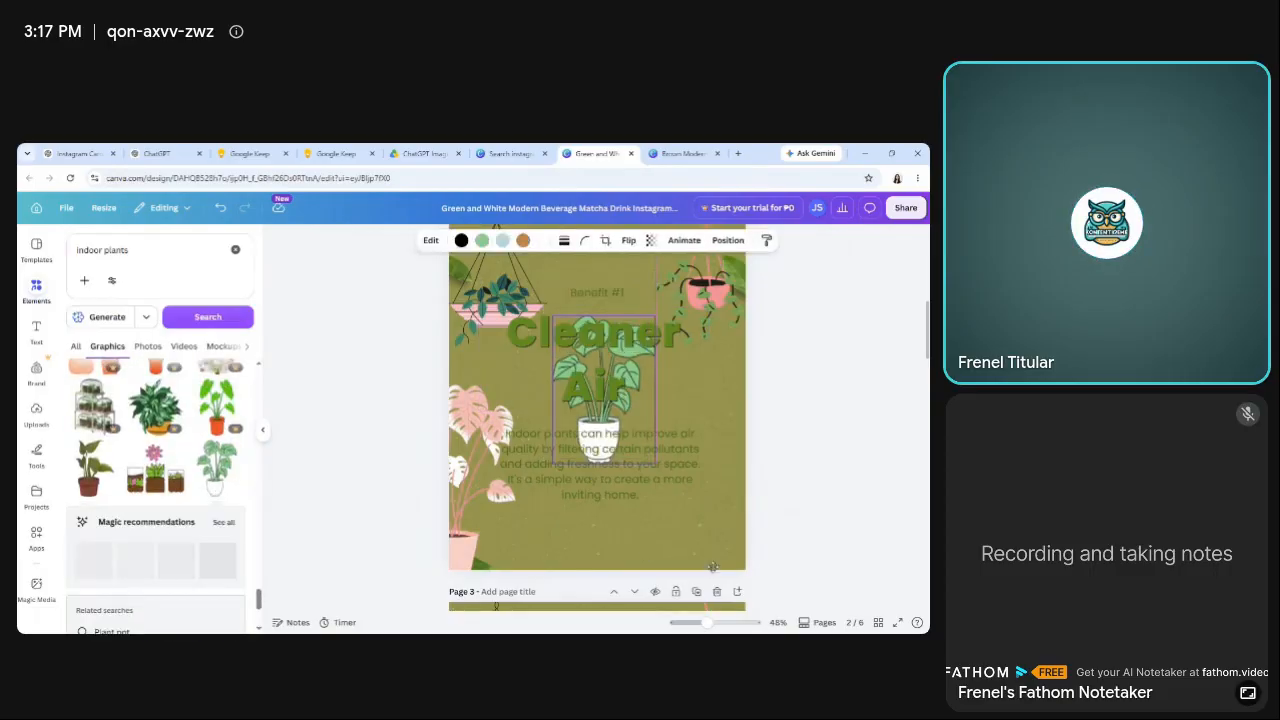
{"action": "left_click_drag", "start_coordinate": [545, 375], "coordinate": [723, 517]}
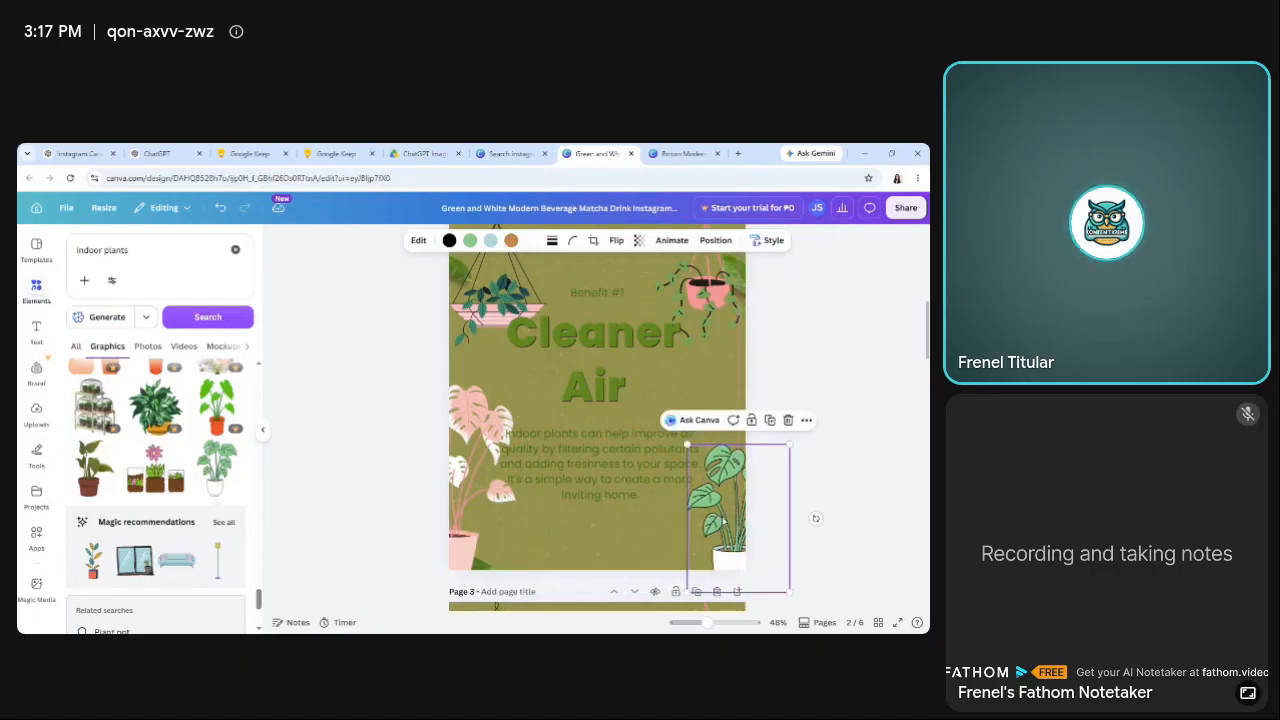
Shrink the pink potted monstera on page 2 slightly.
{"action": "left_click", "coordinate": [499, 401]}
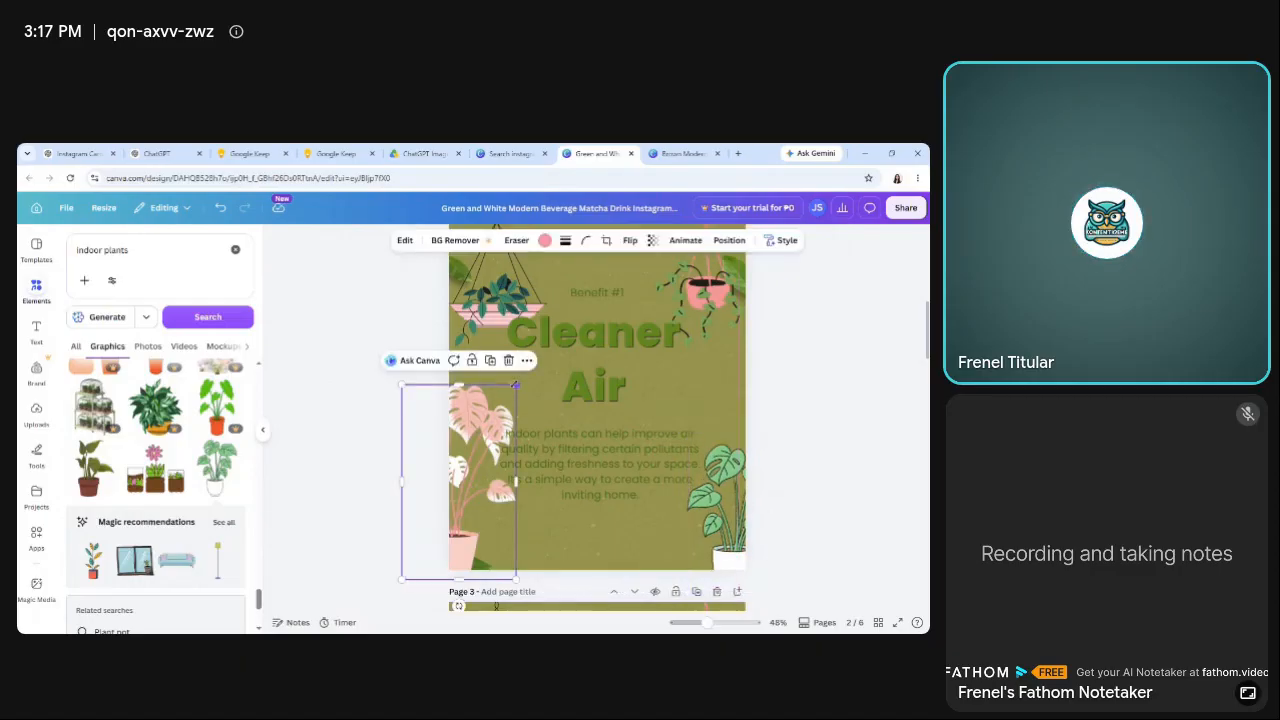
{"action": "mouse_move", "coordinate": [516, 384]}
{"action": "left_mouse_down"}
{"action": "mouse_move", "coordinate": [484, 398]}
{"action": "mouse_move", "coordinate": [513, 387]}
{"action": "left_mouse_up"}
{"action": "left_click", "coordinate": [330, 405]}
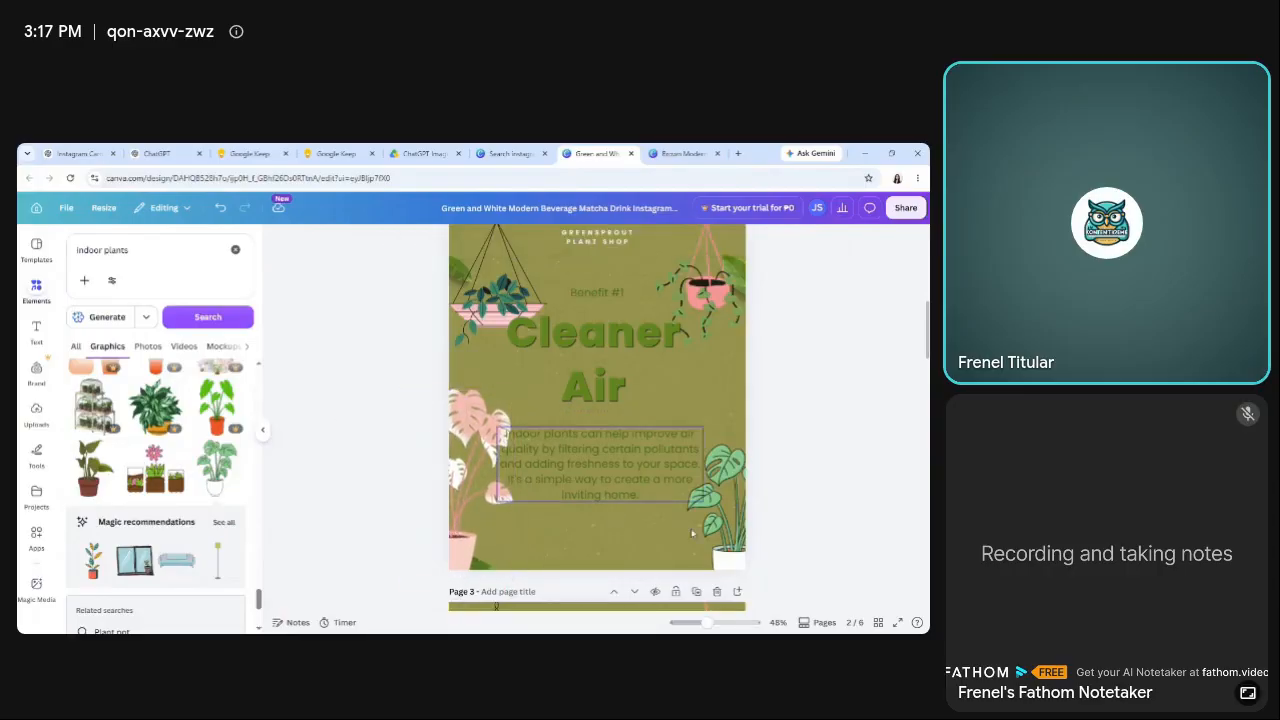
Enlarge the white-potted green plant on page 2 slightly and nudge it up and inward at the lower-right corner.
{"action": "left_click", "coordinate": [757, 474]}
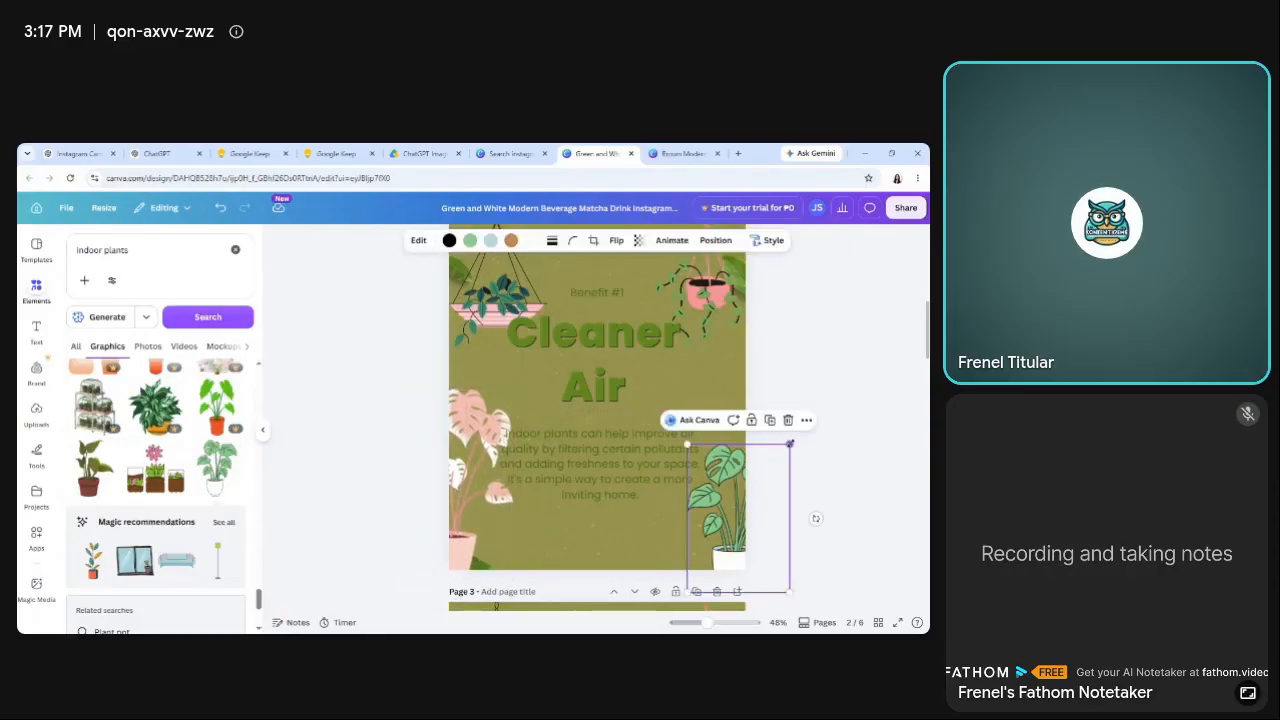
{"action": "left_click_drag", "start_coordinate": [790, 443], "coordinate": [800, 430]}
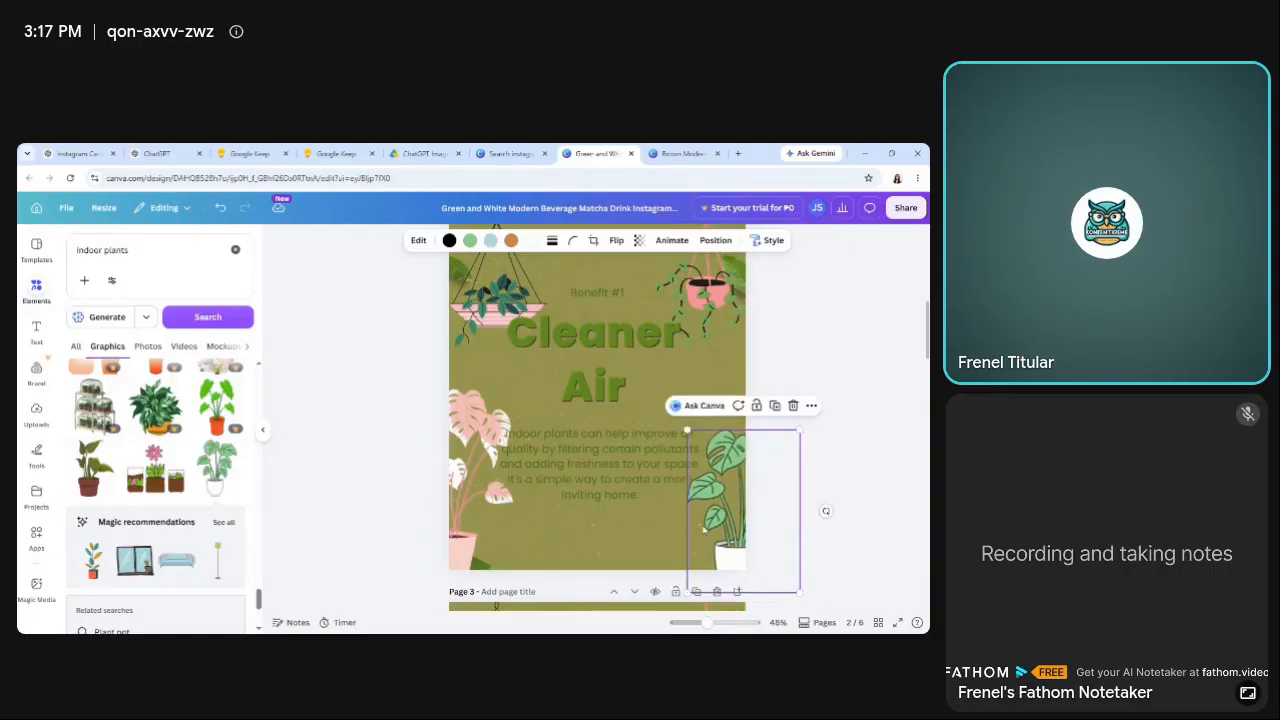
{"action": "left_click_drag", "start_coordinate": [716, 538], "coordinate": [710, 531]}
{"action": "left_click", "coordinate": [375, 433]}
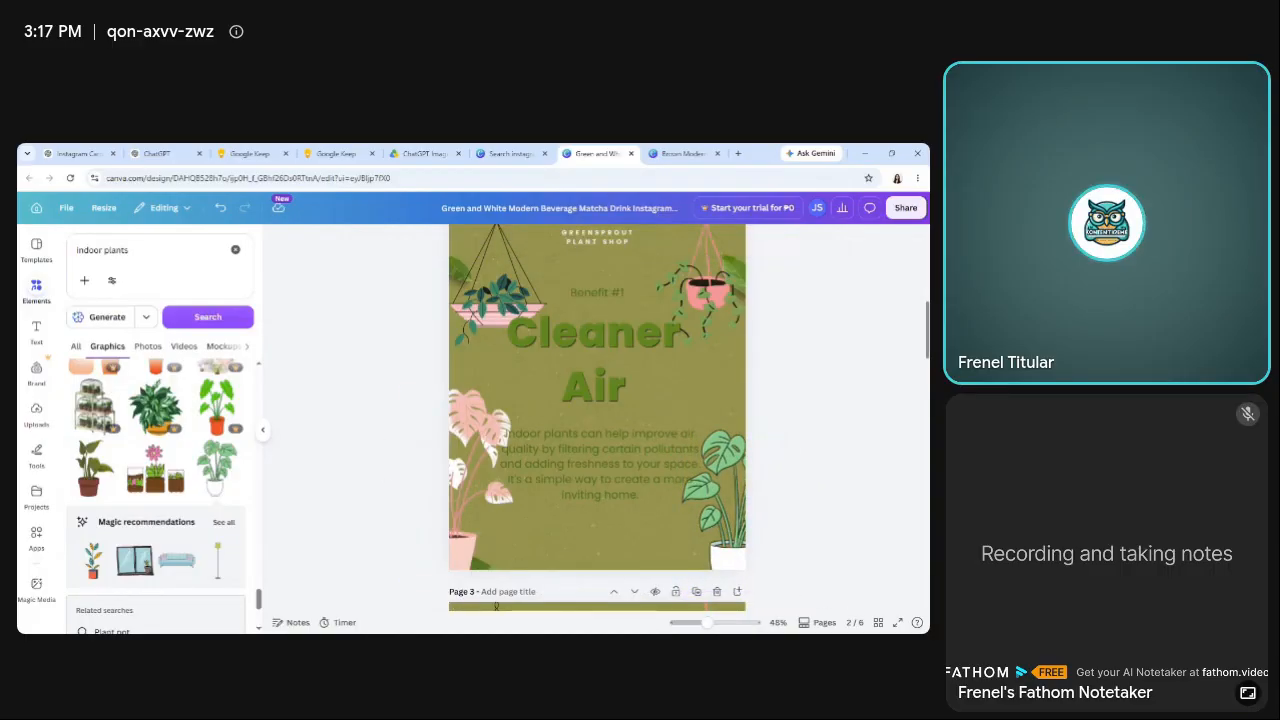
Move the "Benefit #1" label on page 2 slightly up, keeping it horizontally centered above the "Cleaner Air" title.
{"action": "scroll", "coordinate": [380, 440], "scroll_direction": "up", "scroll_amount": 1}
{"action": "left_click", "coordinate": [597, 293]}
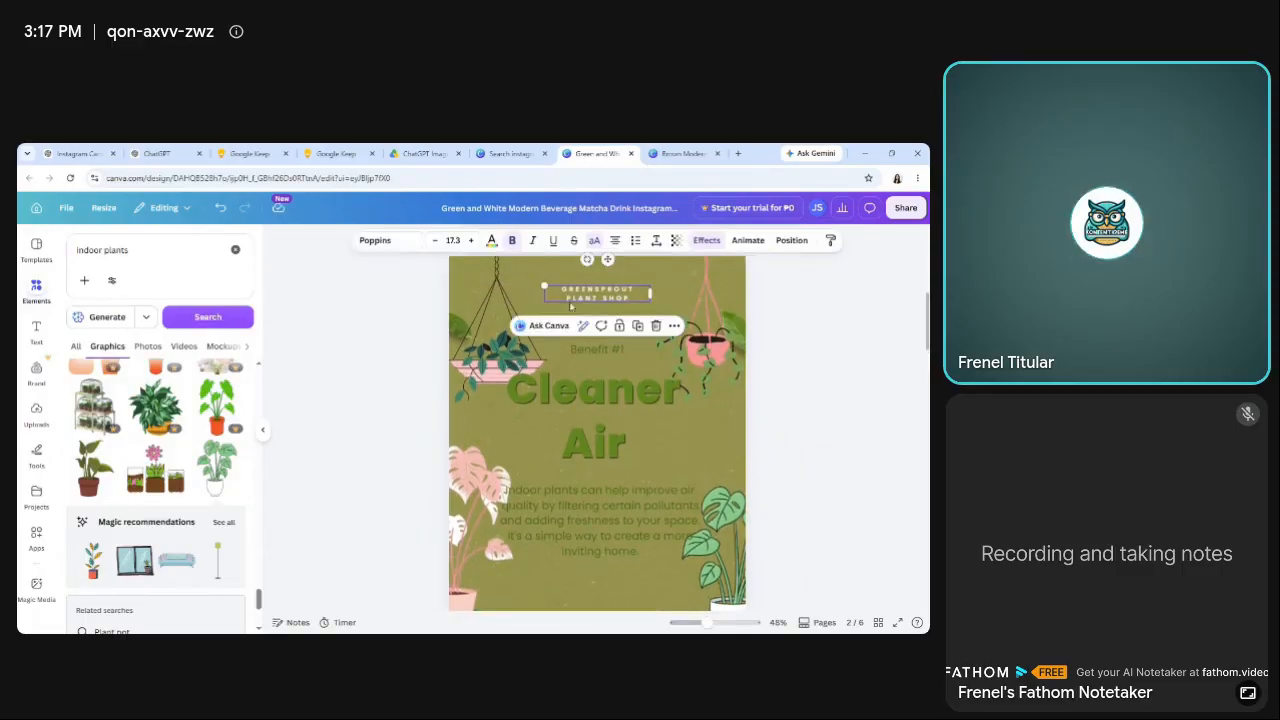
{"action": "left_click", "coordinate": [378, 336]}
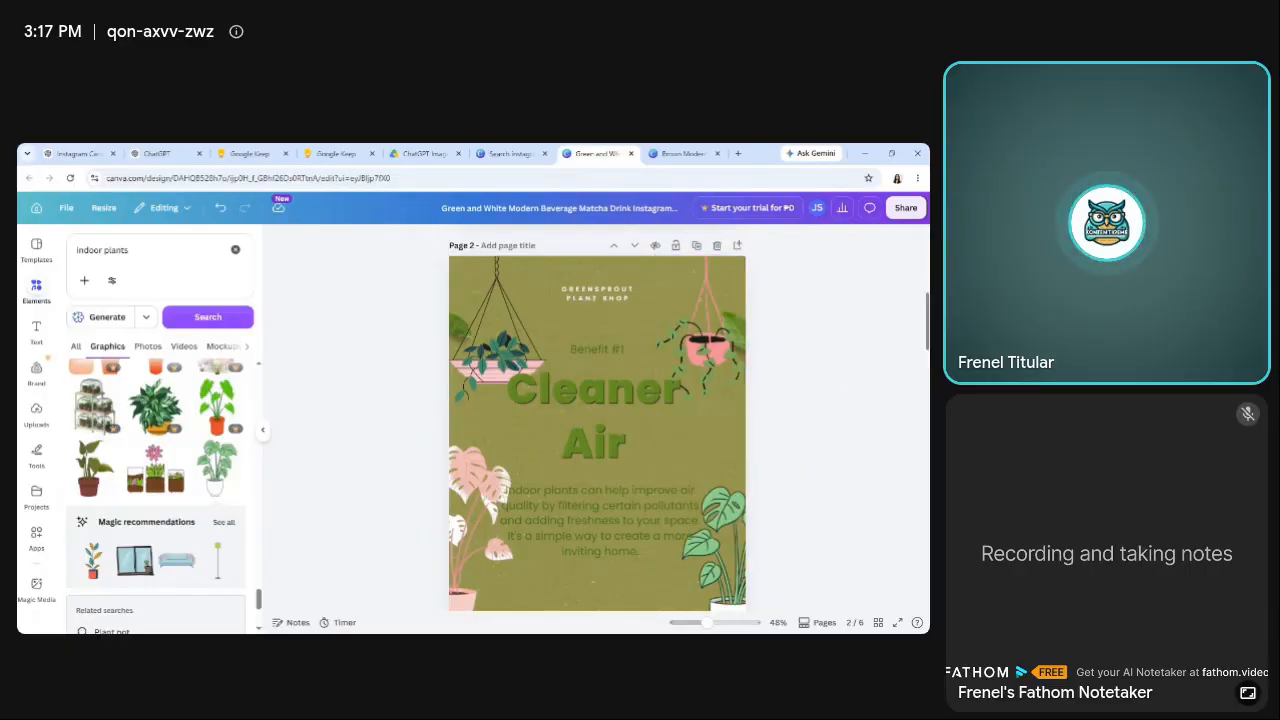
{"action": "left_click", "coordinate": [590, 344]}
{"action": "left_click_drag", "start_coordinate": [590, 344], "coordinate": [590, 343]}
{"action": "left_click", "coordinate": [822, 370]}
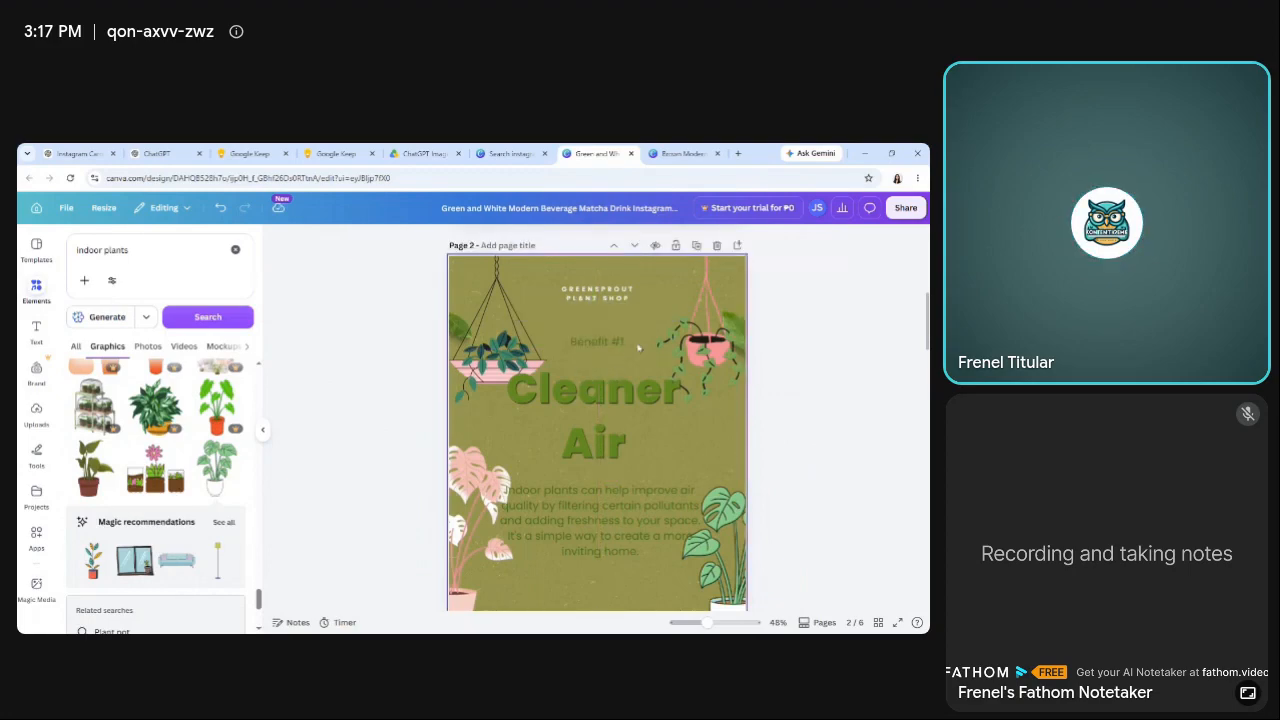
{"action": "left_click", "coordinate": [604, 344]}
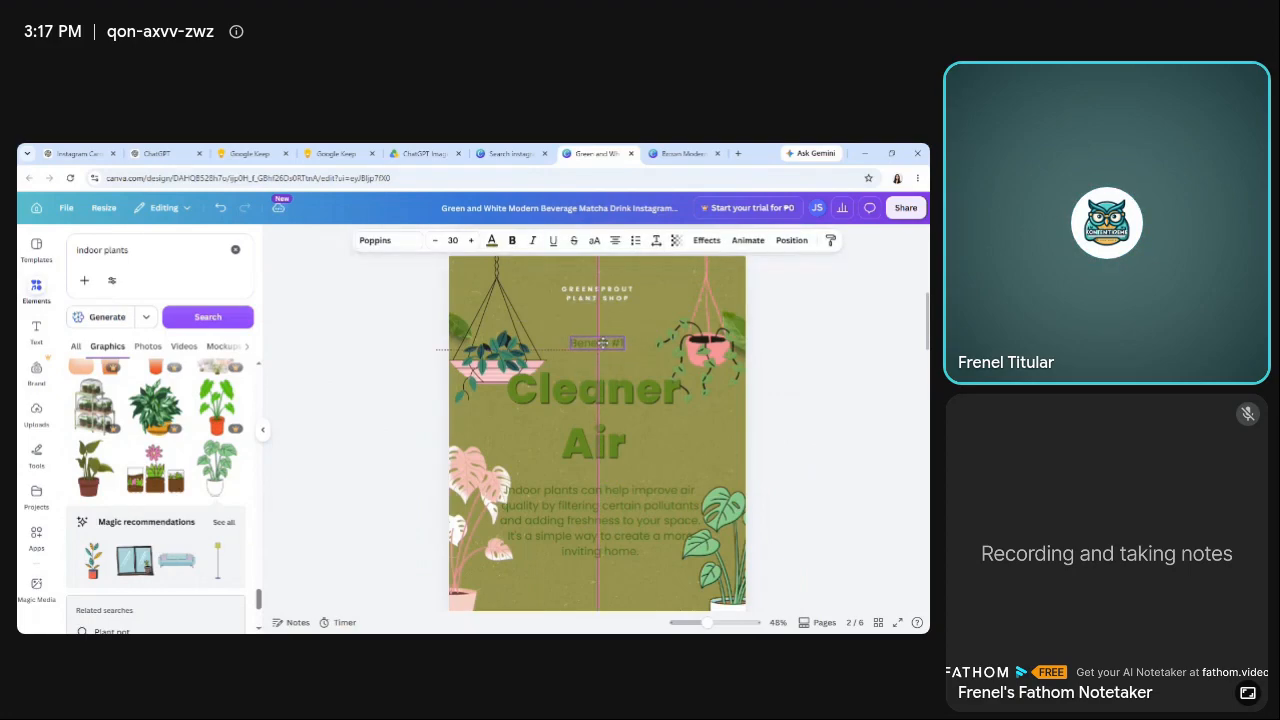
{"action": "left_click_drag", "start_coordinate": [602, 343], "coordinate": [602, 343]}
{"action": "left_click", "coordinate": [918, 342]}
Copy the slide 3 title "Boost Your Mood" from the Google Keep note and return to the Canva design.
{"action": "left_click_drag", "start_coordinate": [927, 342], "coordinate": [927, 398]}
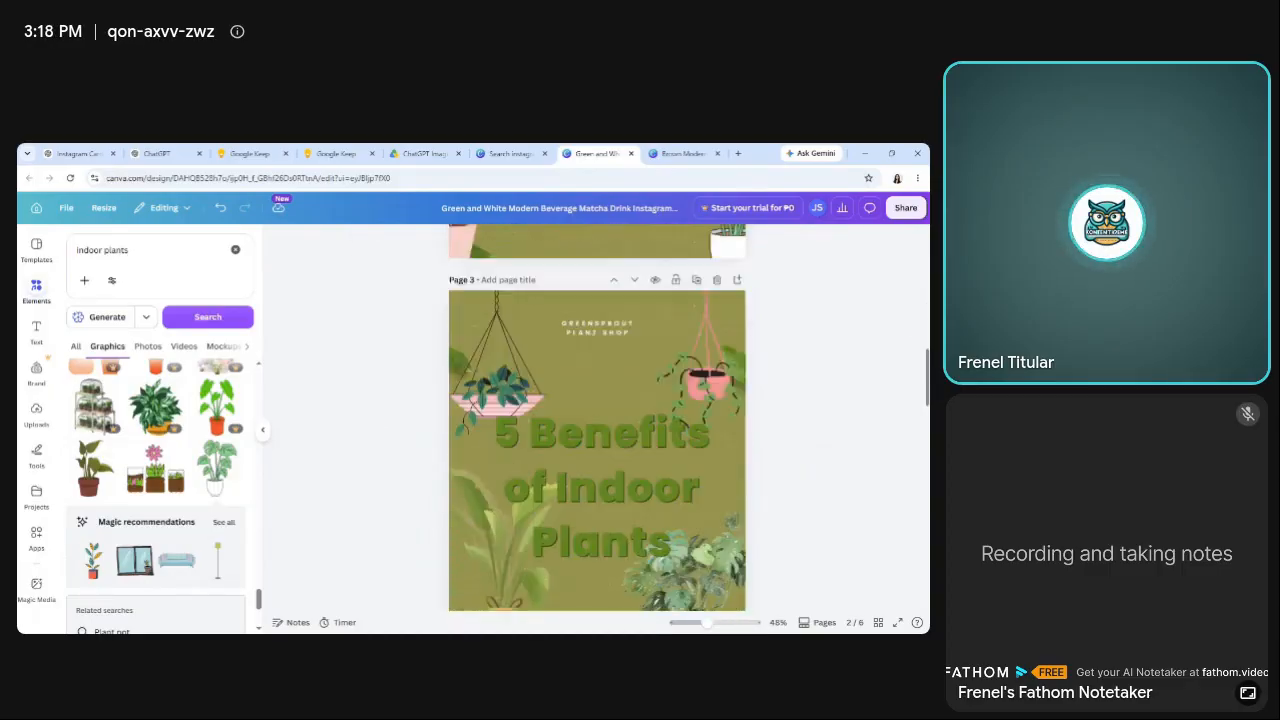
{"action": "scroll", "coordinate": [597, 418], "scroll_direction": "down", "scroll_amount": 3}
{"action": "scroll", "coordinate": [597, 418], "scroll_direction": "up", "scroll_amount": 5}
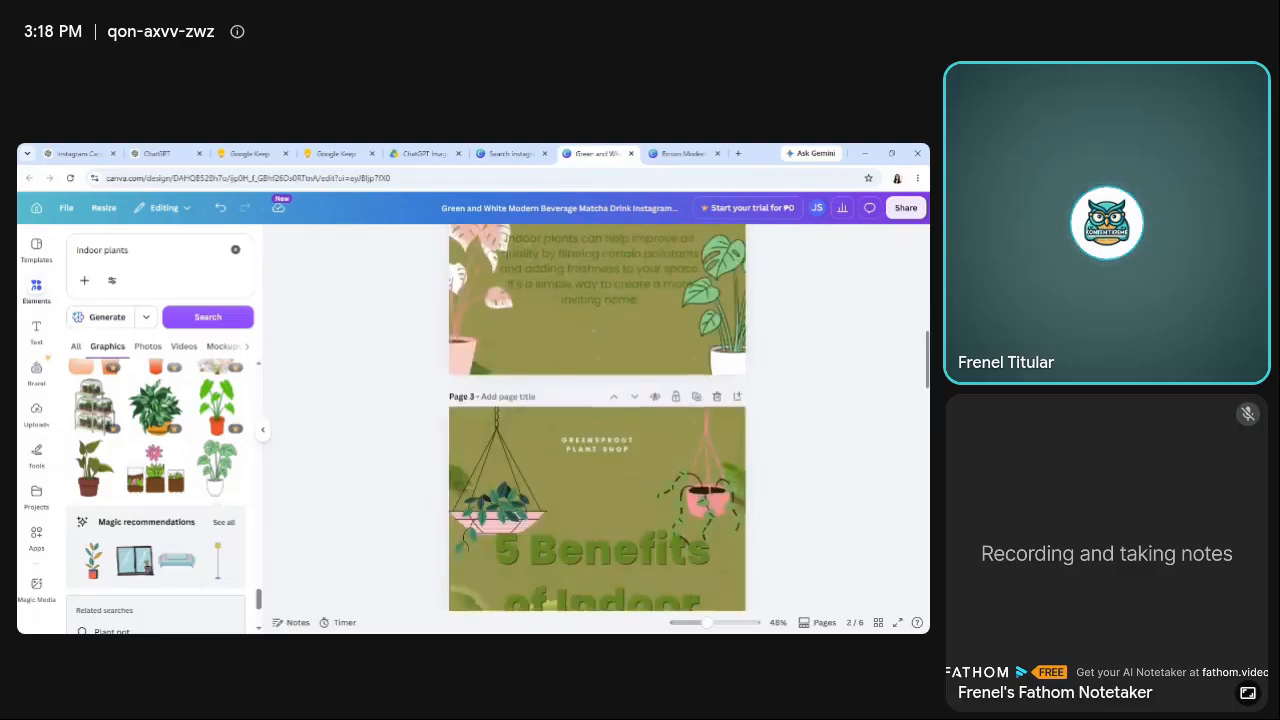
{"action": "scroll", "coordinate": [597, 418], "scroll_direction": "down", "scroll_amount": 3}
{"action": "left_click", "coordinate": [334, 154]}
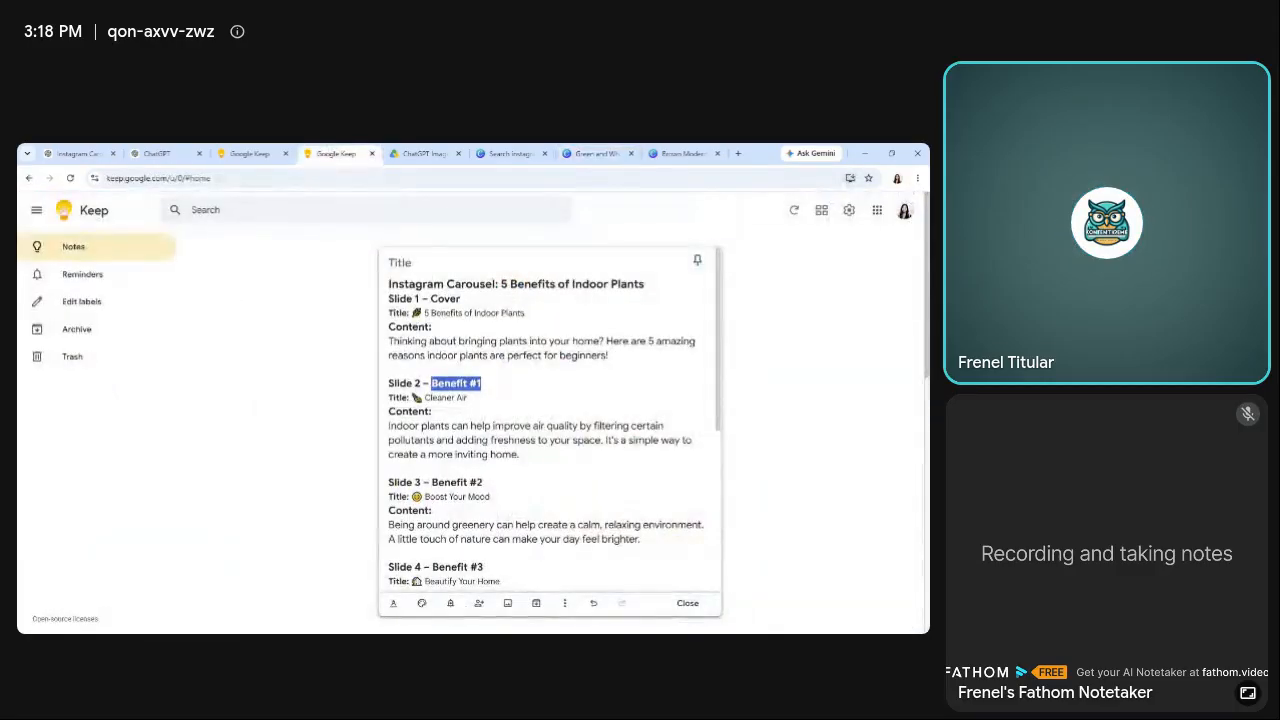
{"action": "scroll", "coordinate": [724, 335], "scroll_direction": "down", "scroll_amount": 2}
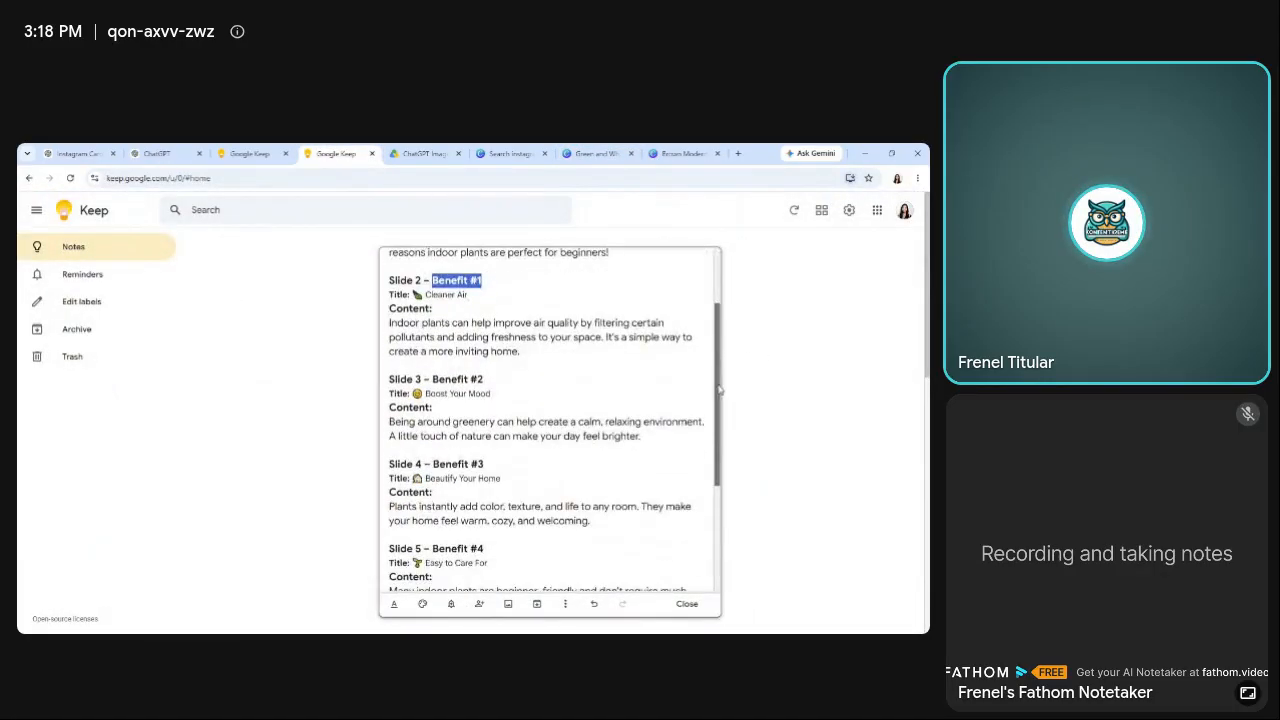
{"action": "left_click", "coordinate": [424, 393]}
{"action": "left_click_drag", "start_coordinate": [424, 393], "coordinate": [489, 393]}
{"action": "key", "text": "ctrl+c"}
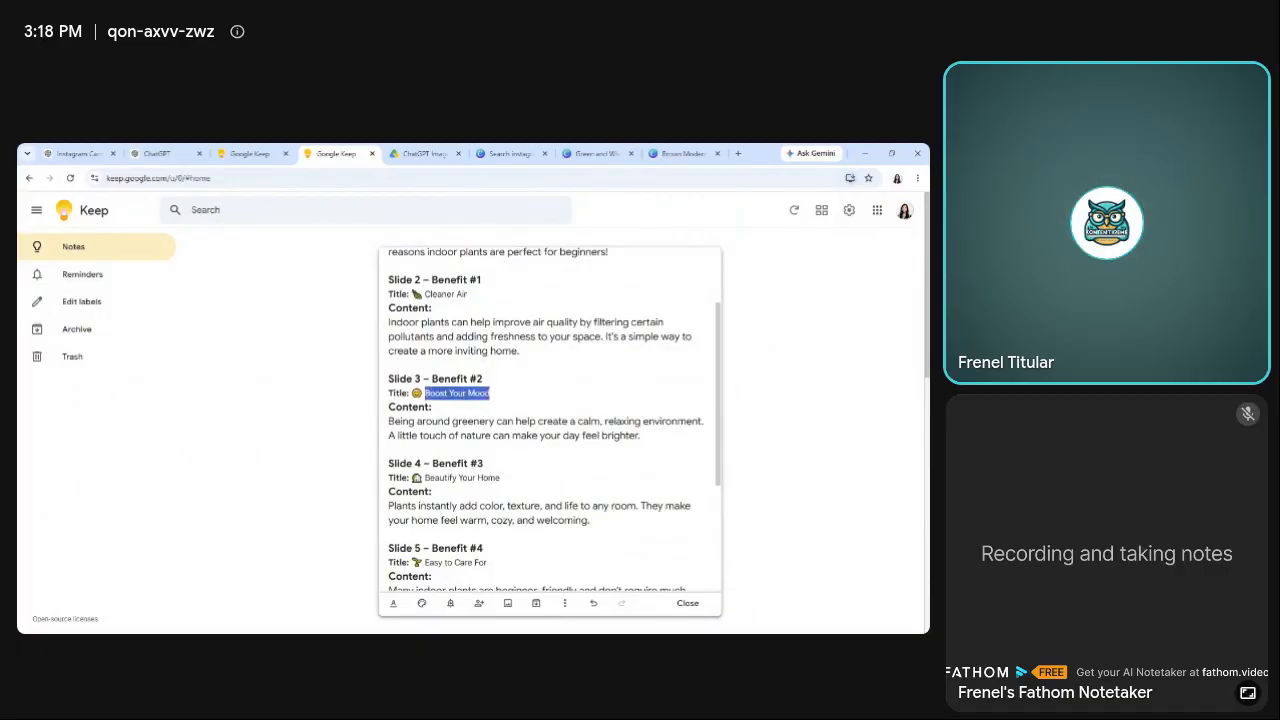
{"action": "left_click", "coordinate": [566, 152]}
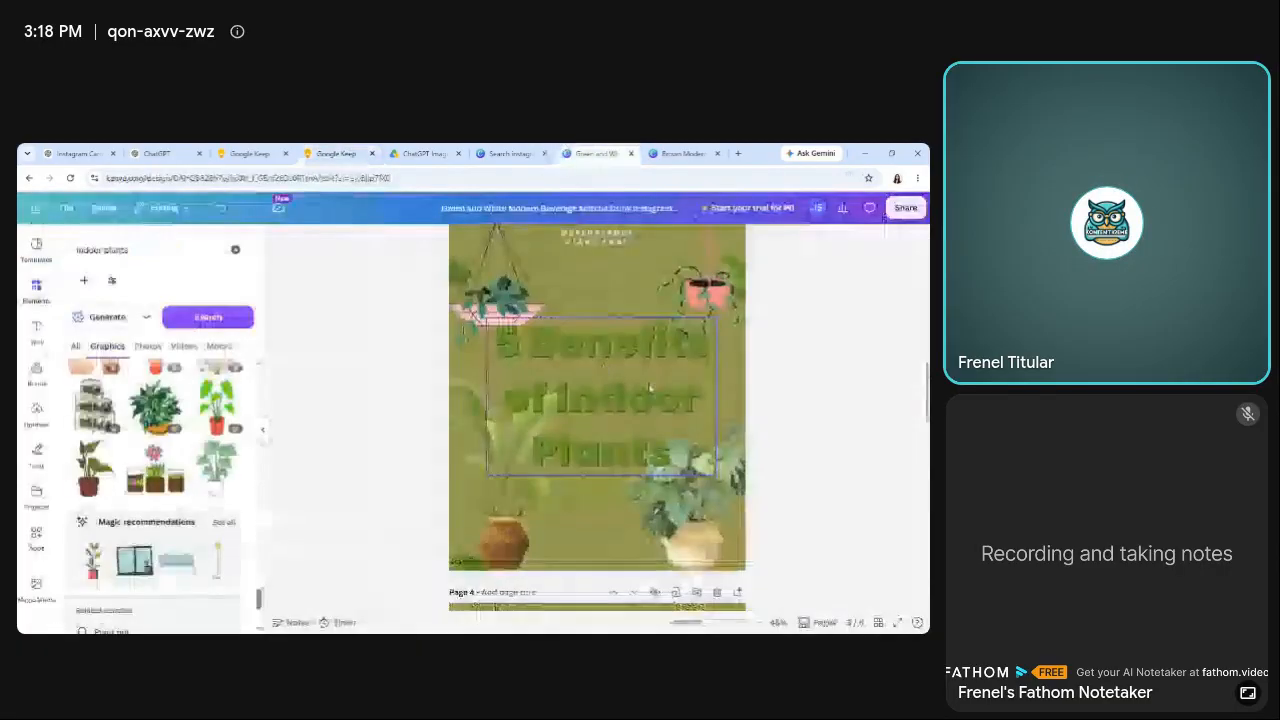
Delete two of the duplicated "5 Benefits of Indoor Plants" cover pages that follow page 2.
{"action": "scroll", "coordinate": [597, 420], "scroll_direction": "down", "scroll_amount": 5}
{"action": "scroll", "coordinate": [597, 420], "scroll_direction": "up", "scroll_amount": 2}
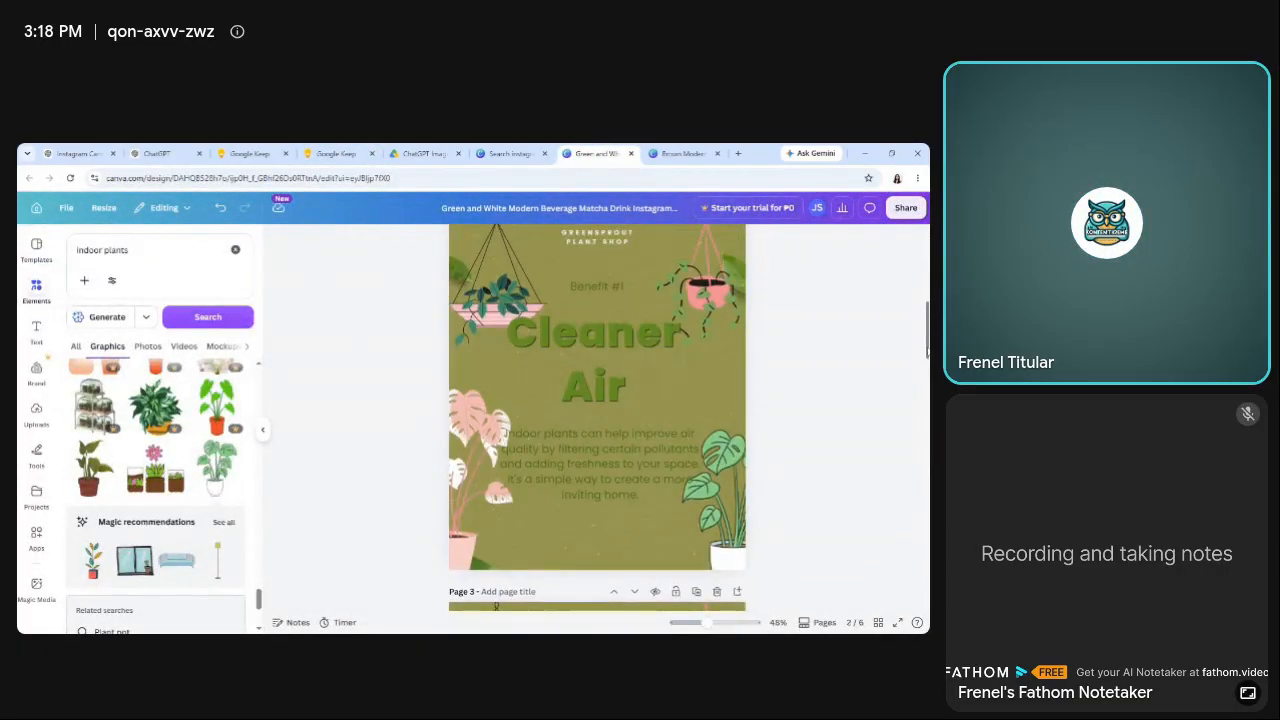
{"action": "scroll", "coordinate": [597, 420], "scroll_direction": "down", "scroll_amount": 4}
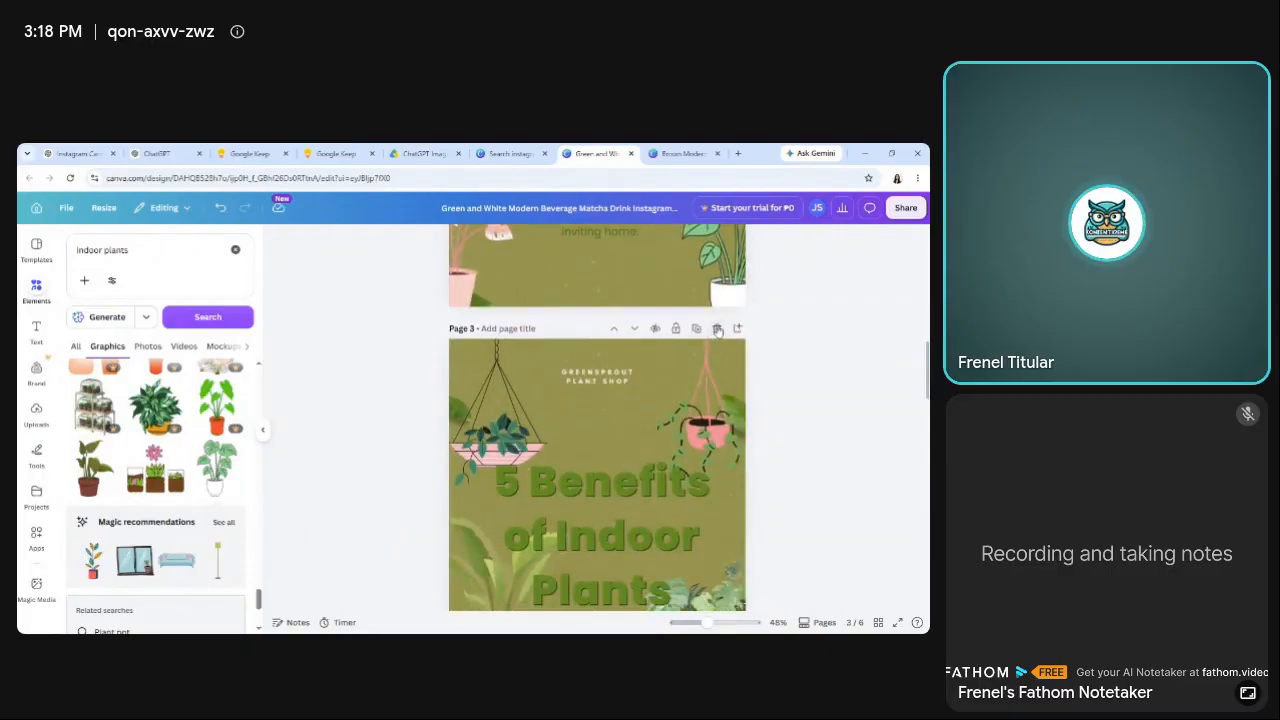
{"action": "left_click", "coordinate": [717, 329]}
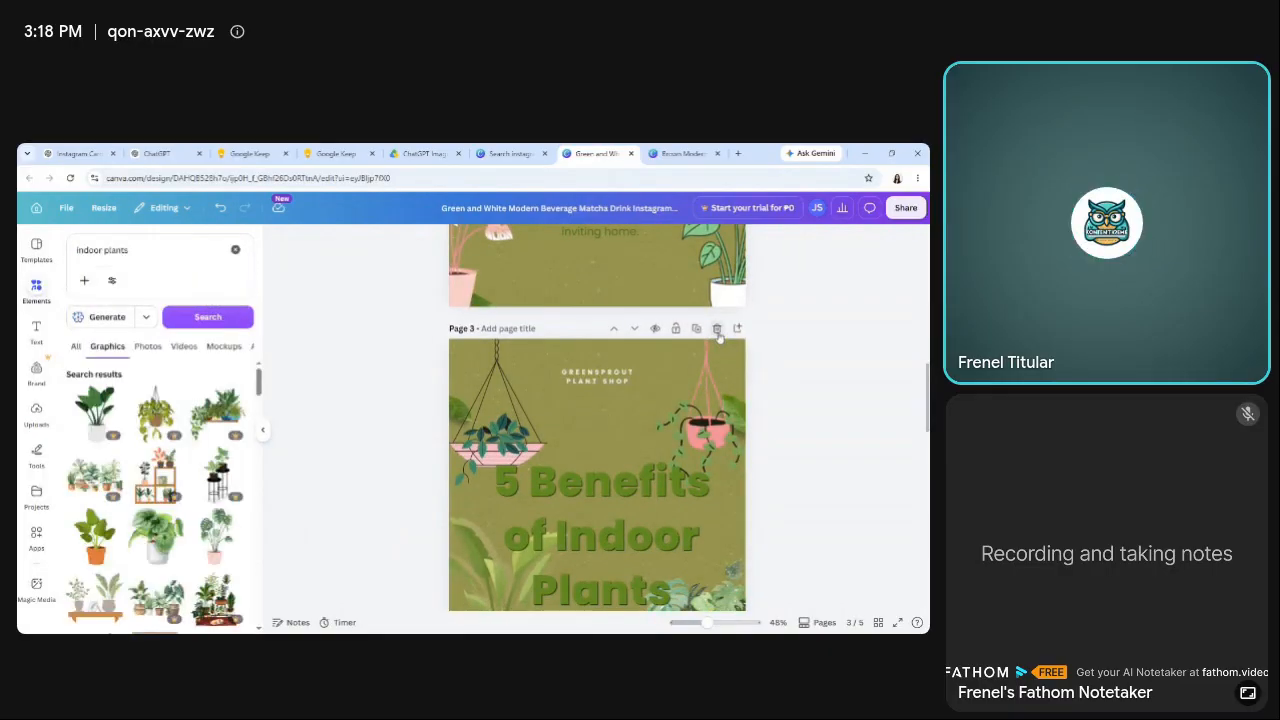
{"action": "left_click", "coordinate": [717, 330]}
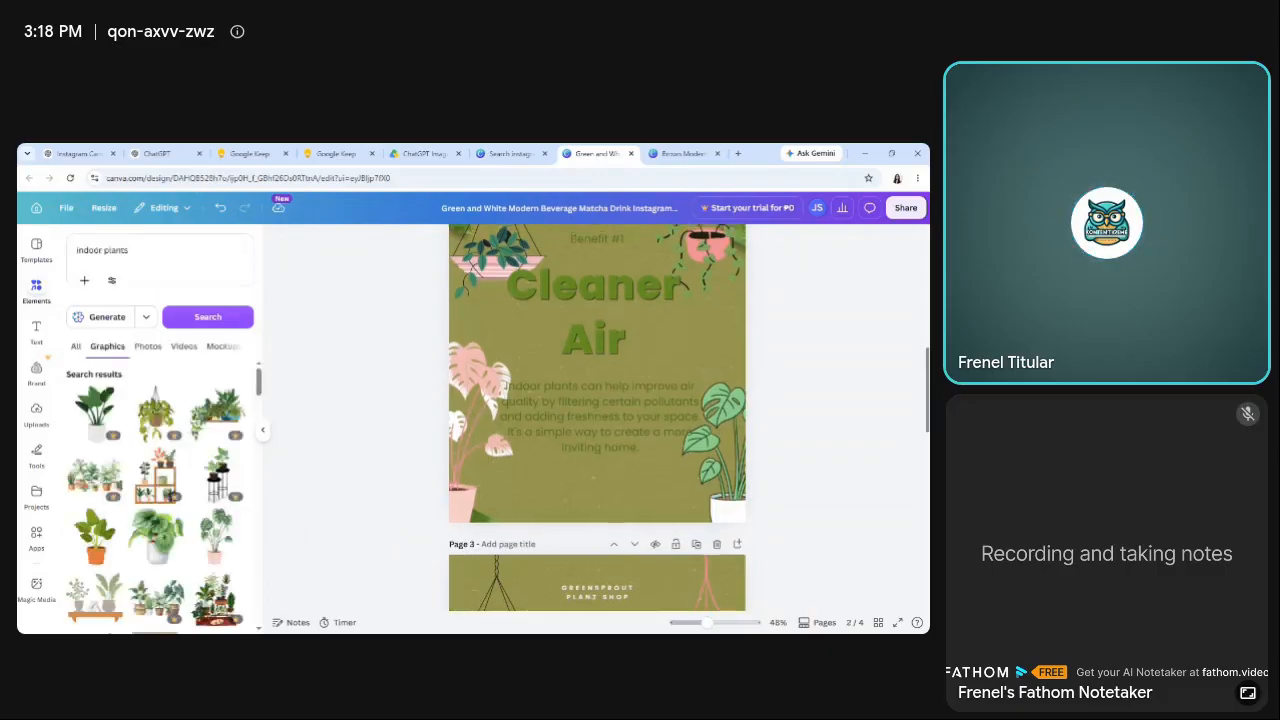
Duplicate the finished "Cleaner Air" page 2 as the base for page 3.
{"action": "scroll", "coordinate": [736, 307], "scroll_direction": "up", "scroll_amount": 2}
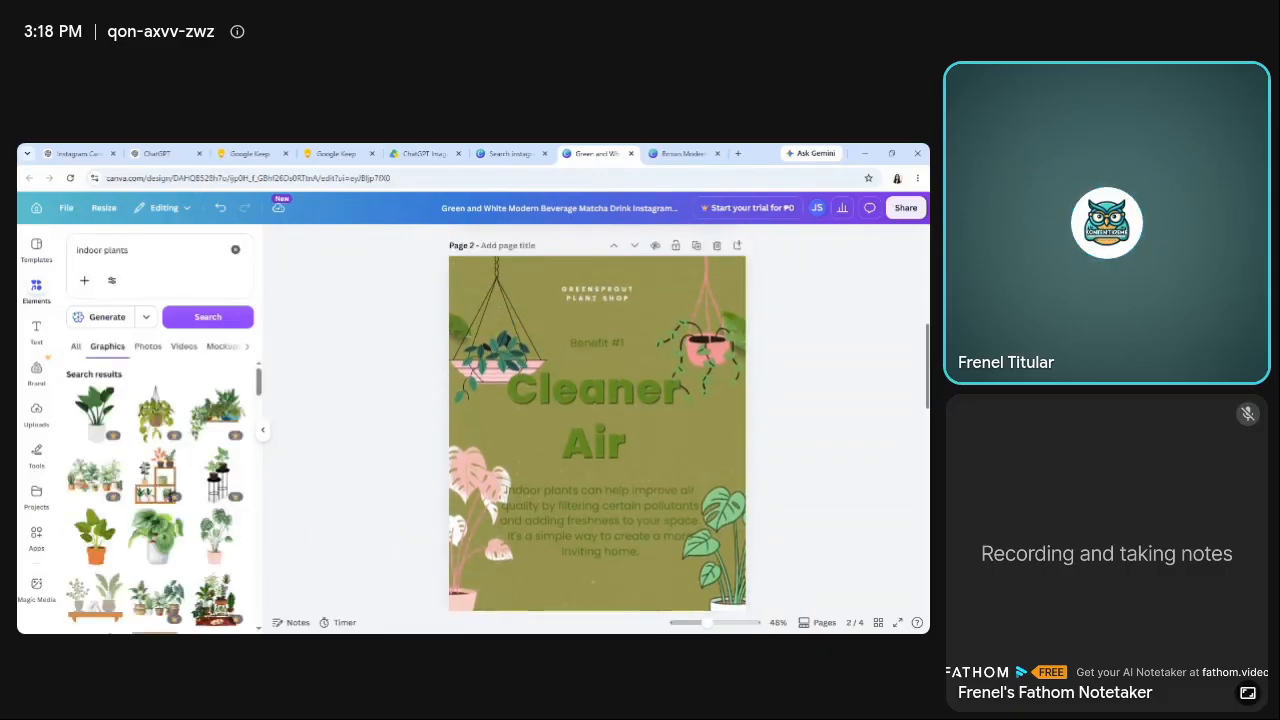
{"action": "left_click", "coordinate": [697, 251]}
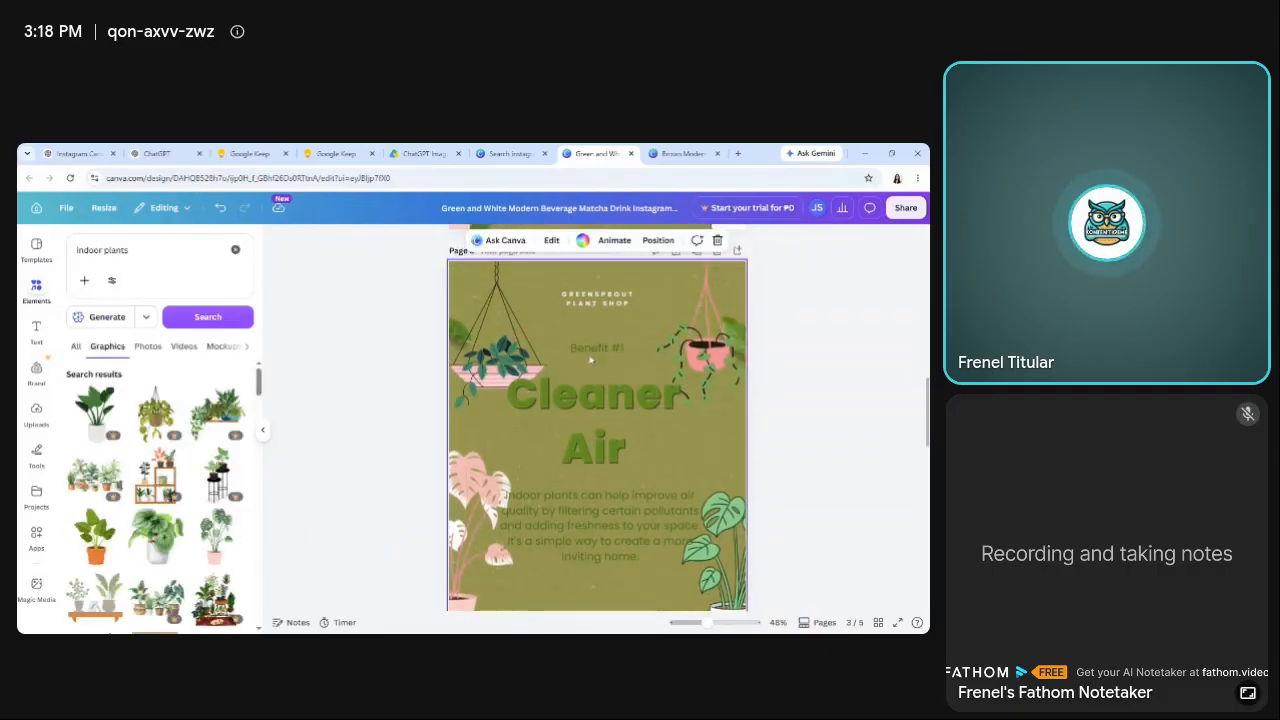
{"action": "scroll", "coordinate": [597, 418], "scroll_direction": "up", "scroll_amount": 12}
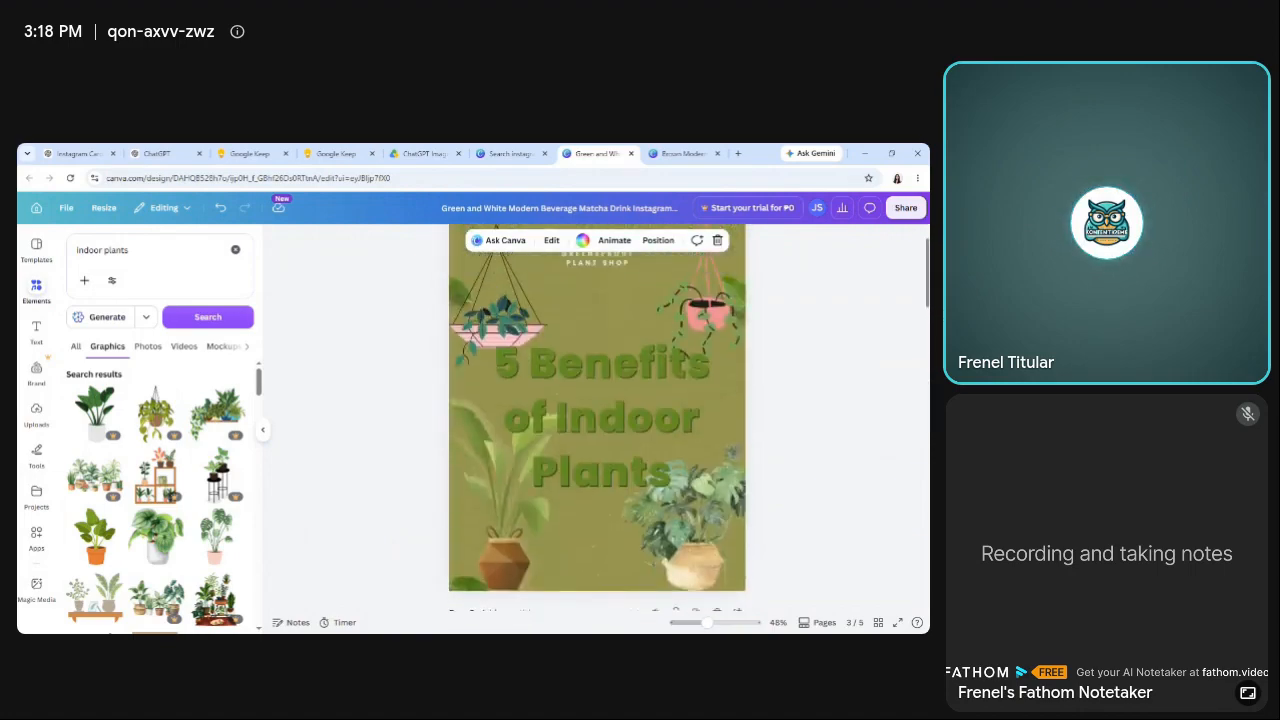
{"action": "scroll", "coordinate": [597, 418], "scroll_direction": "down", "scroll_amount": 11}
{"action": "scroll", "coordinate": [597, 418], "scroll_direction": "down", "scroll_amount": 5}
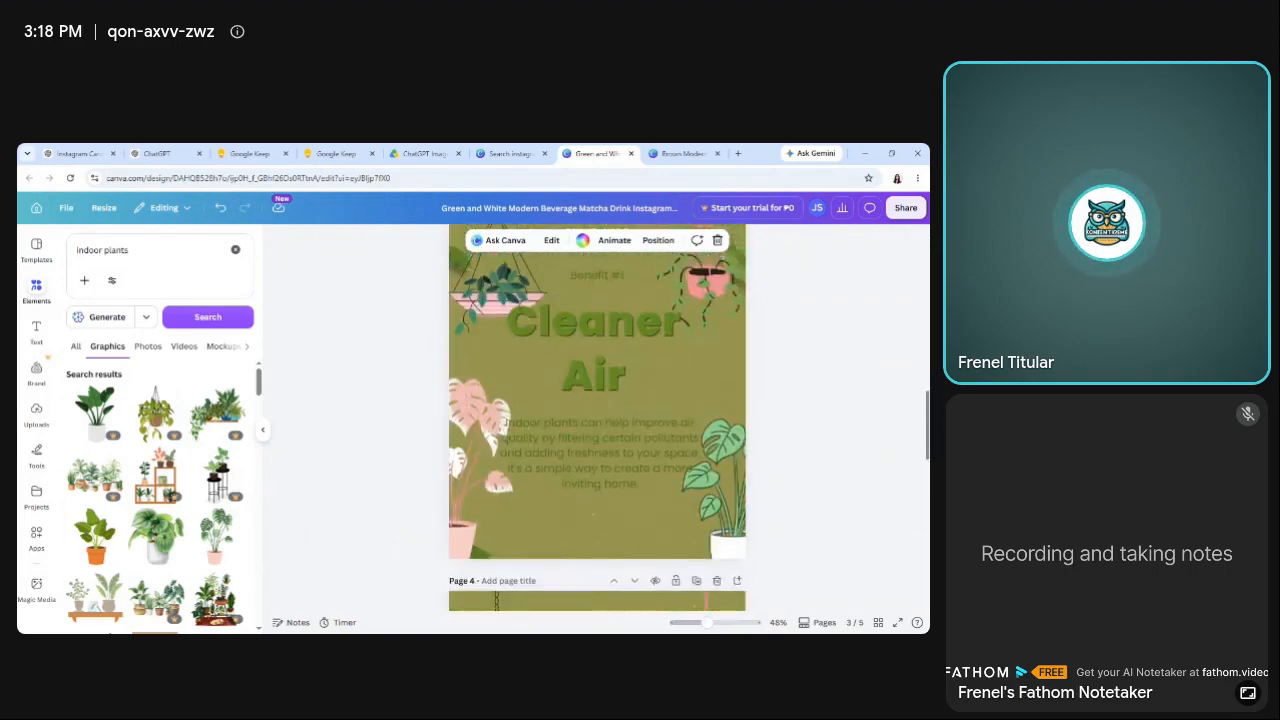
{"action": "scroll", "coordinate": [926, 428], "scroll_direction": "up", "scroll_amount": 6}
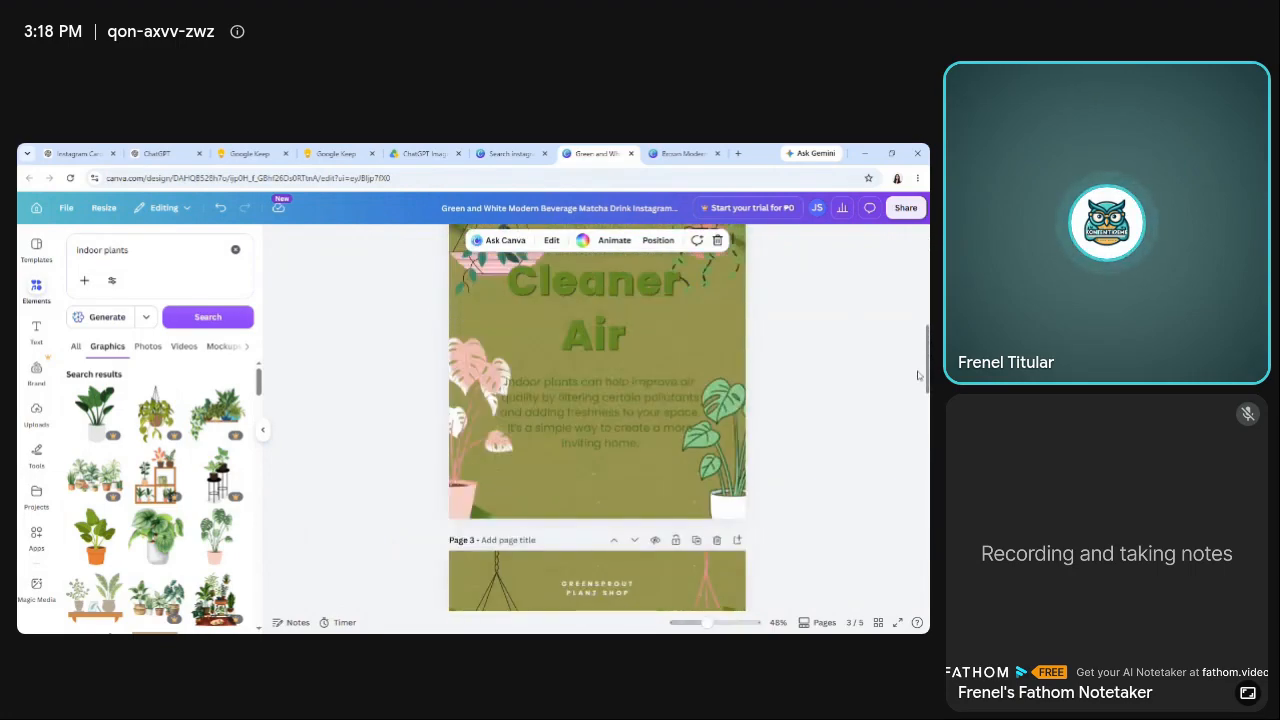
{"action": "scroll", "coordinate": [926, 400], "scroll_direction": "down", "scroll_amount": 5}
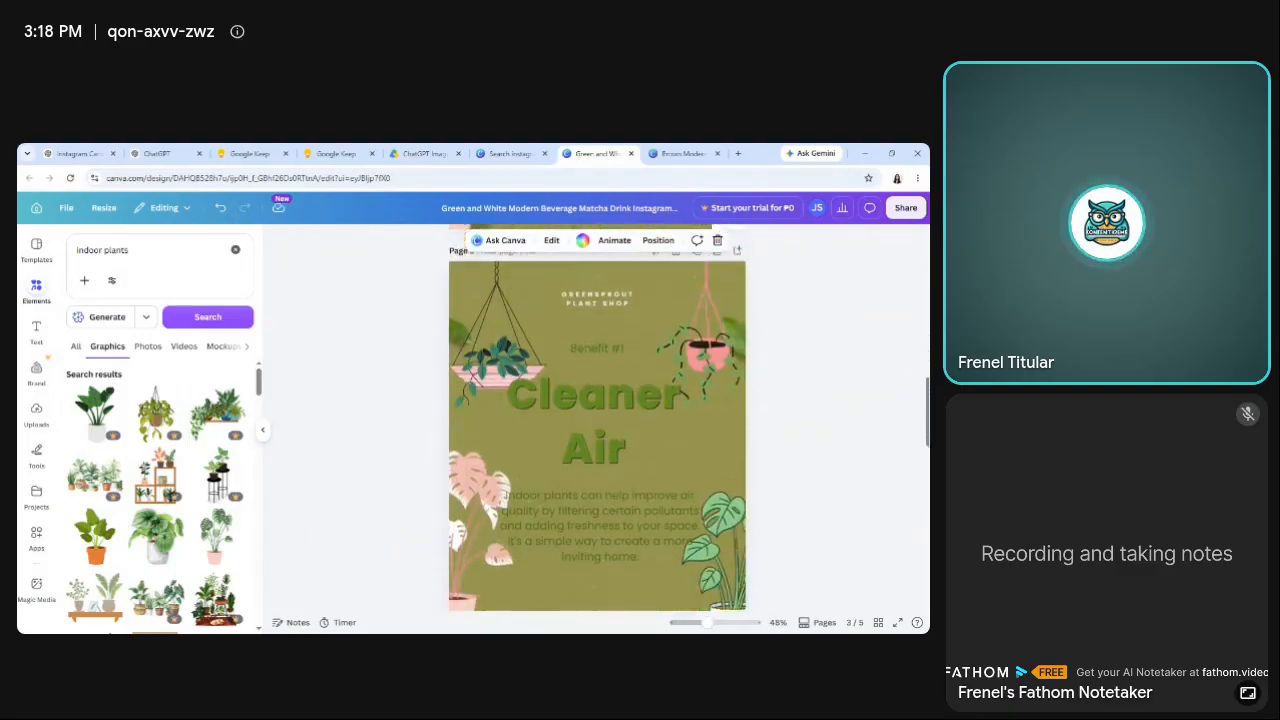
Replace the "Cleaner Air" title on page 3 with the copied "Boost Your Mood" text and move it slightly up.
{"action": "left_click", "coordinate": [595, 418]}
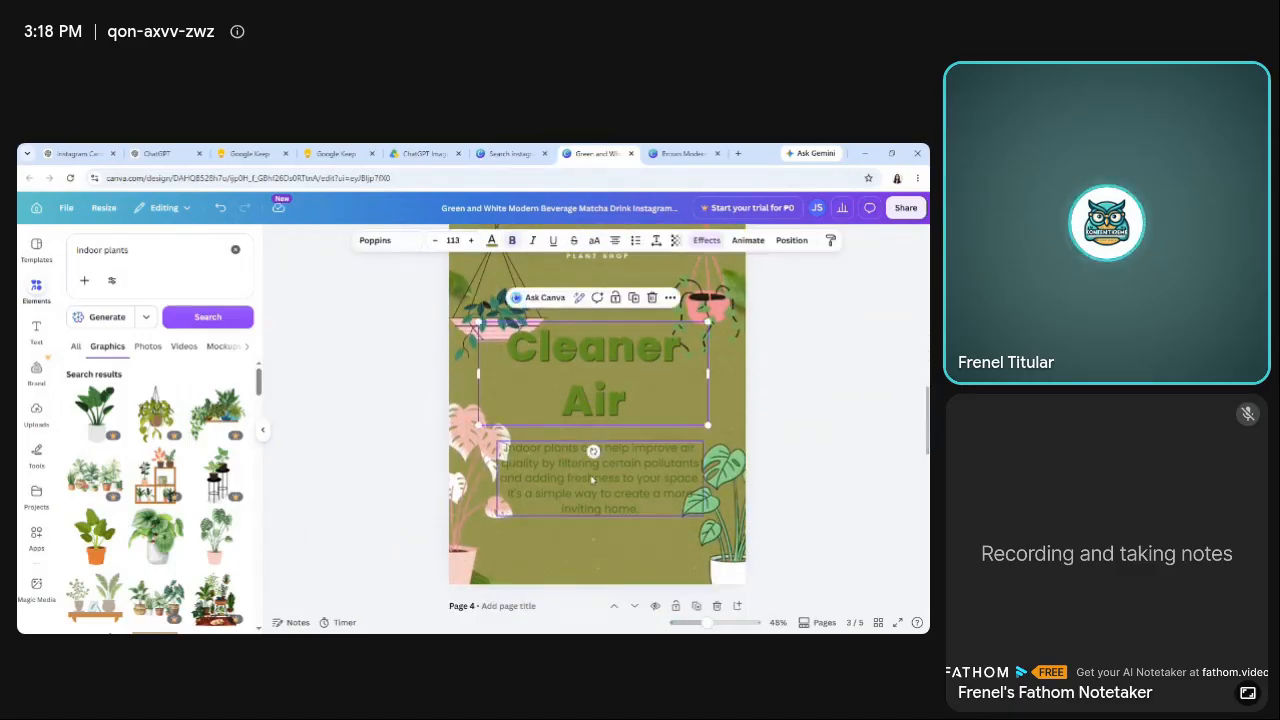
{"action": "double_click", "coordinate": [563, 367]}
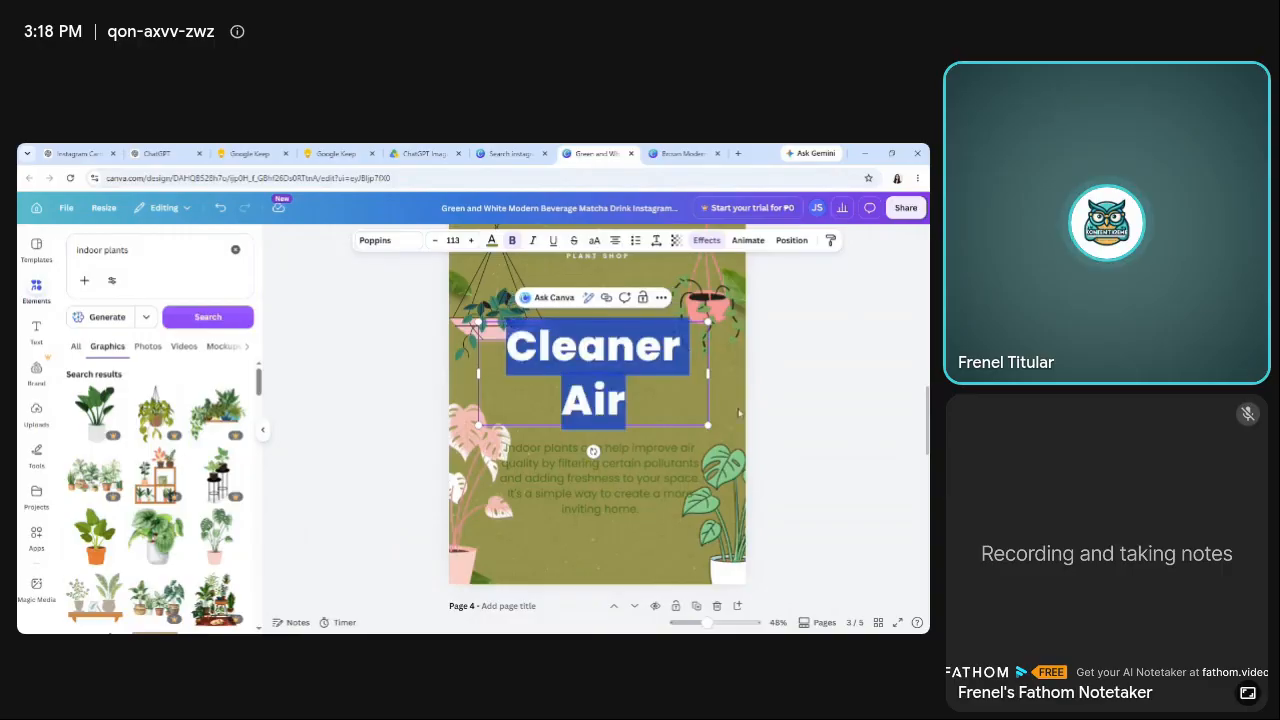
{"action": "key", "text": "ctrl+v"}
{"action": "left_click", "coordinate": [853, 427]}
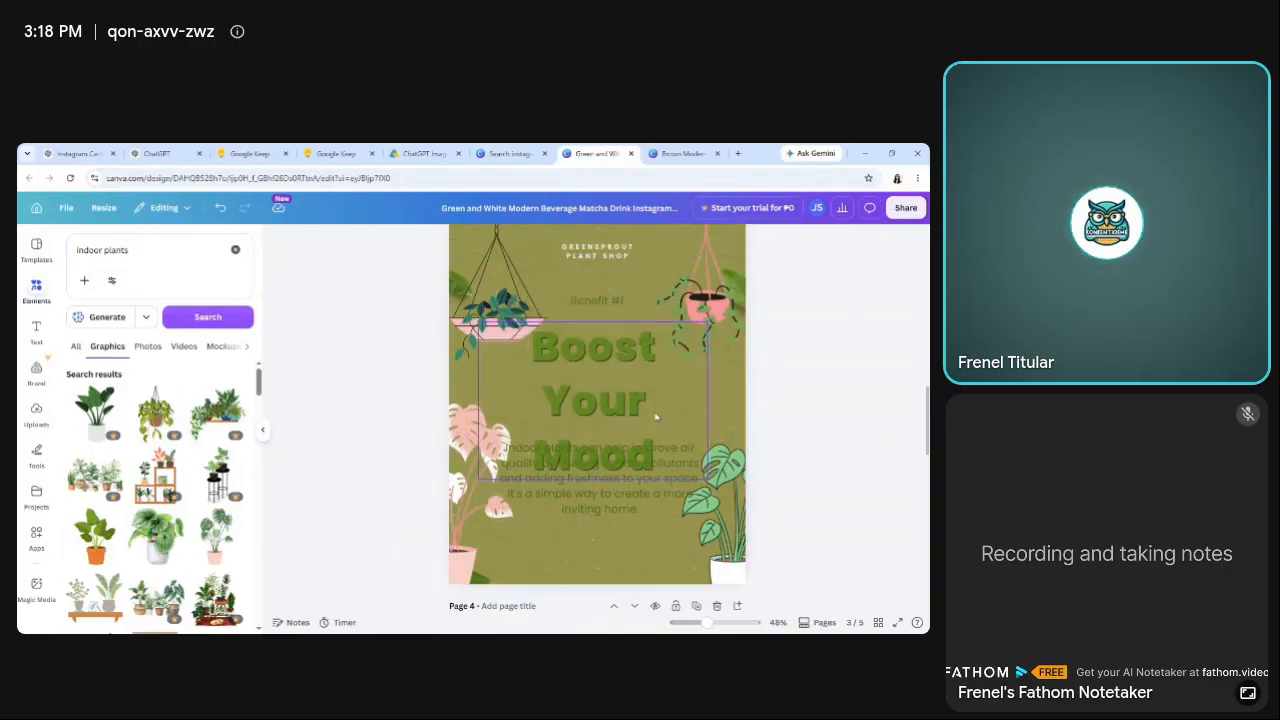
{"action": "left_click_drag", "start_coordinate": [628, 378], "coordinate": [628, 356]}
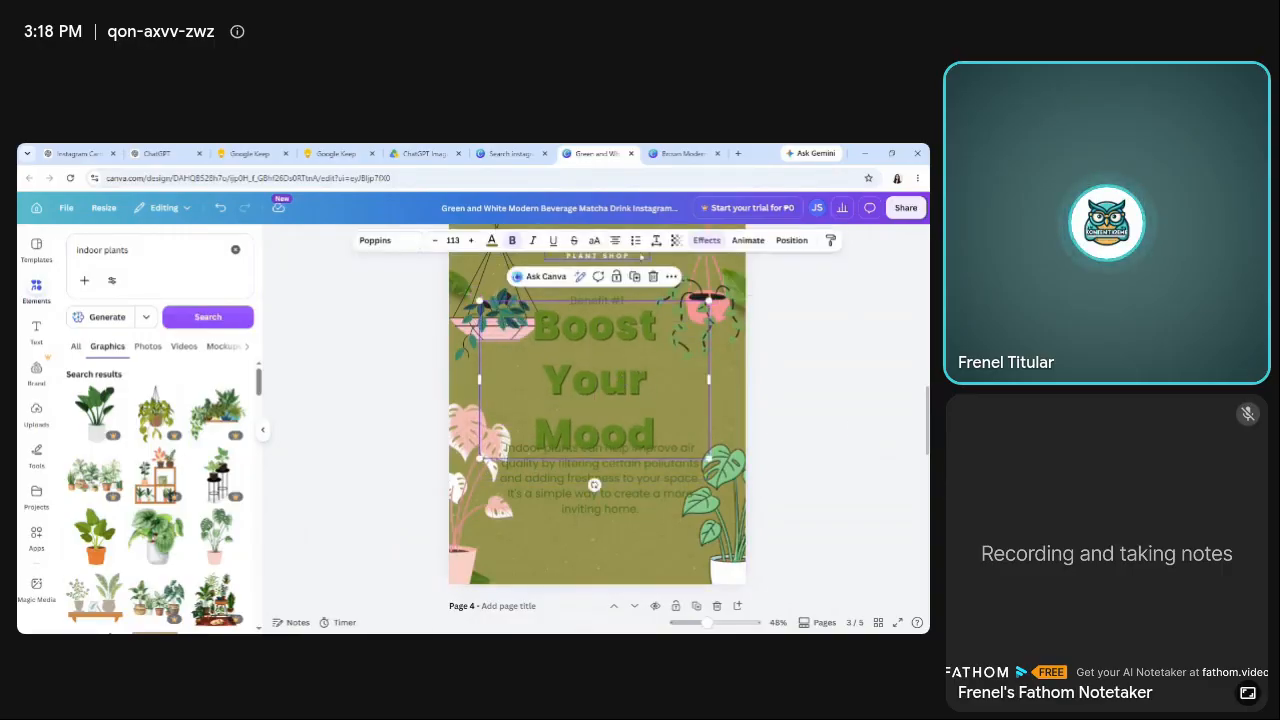
Tighten the line spacing of the "Boost Your Mood" title to about 1.05 so it clears the paragraph below.
{"action": "left_click", "coordinate": [656, 242]}
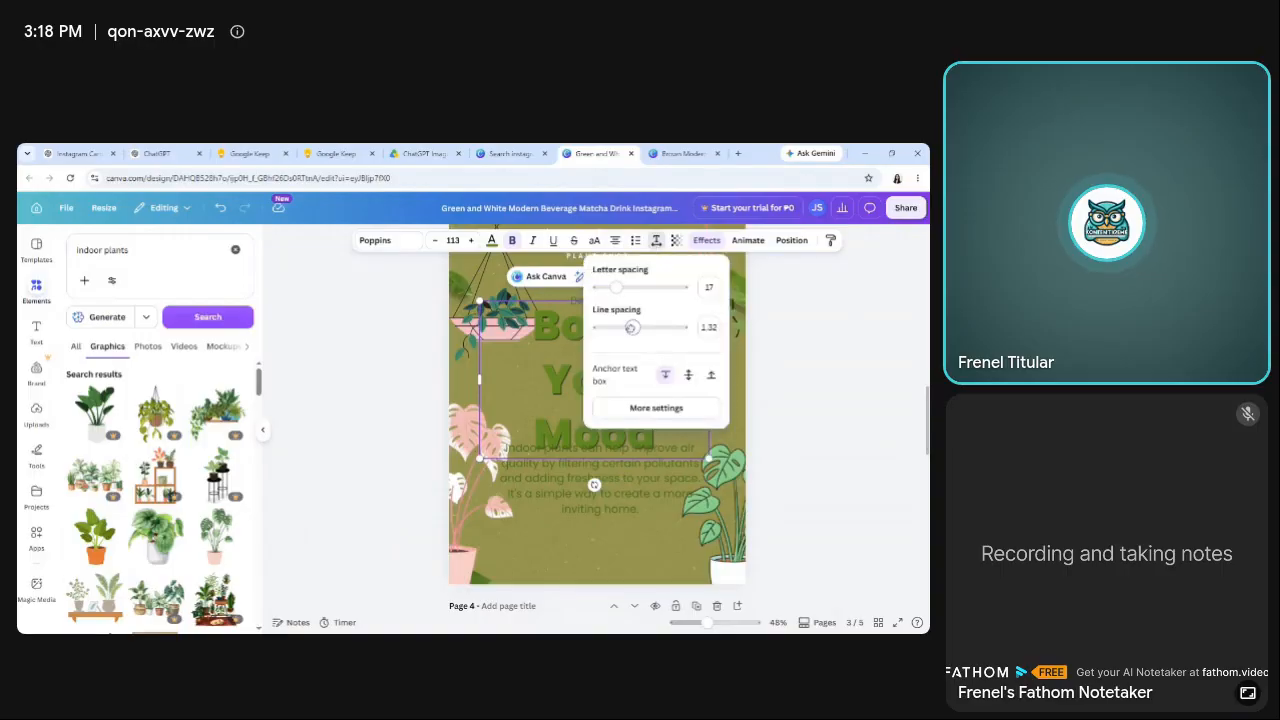
{"action": "left_click_drag", "start_coordinate": [631, 327], "coordinate": [620, 327]}
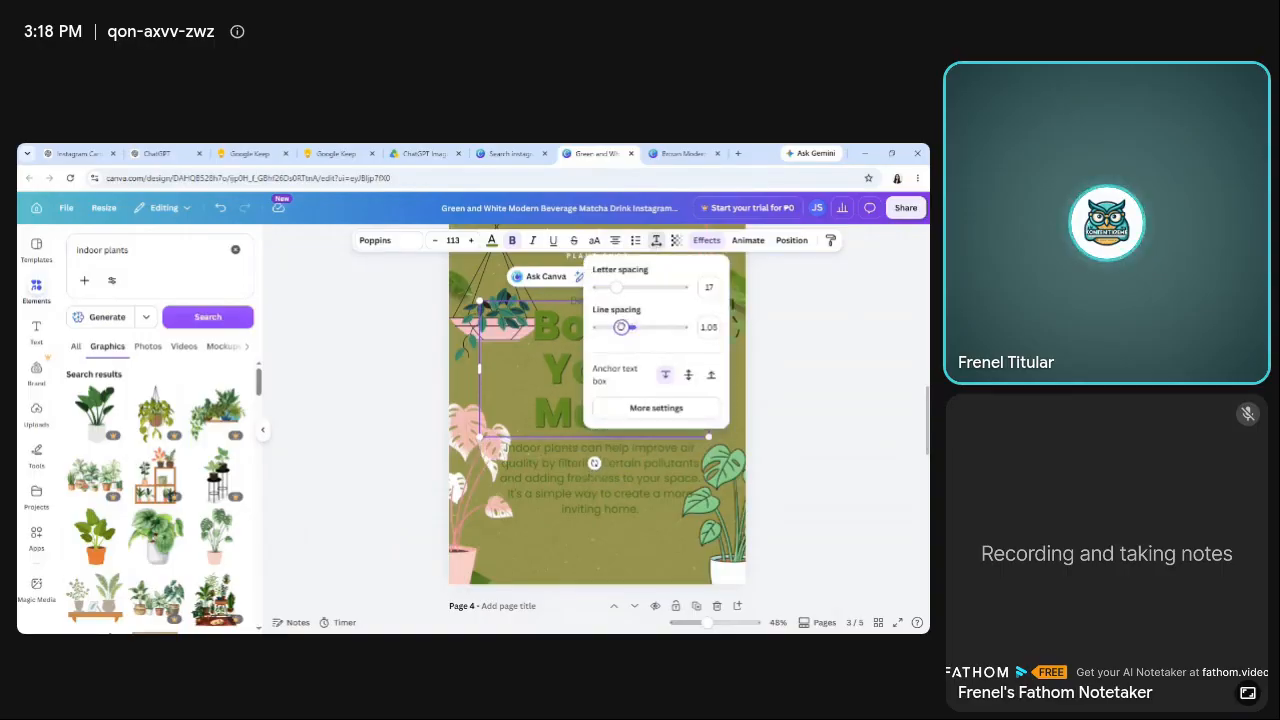
{"action": "left_click", "coordinate": [379, 333]}
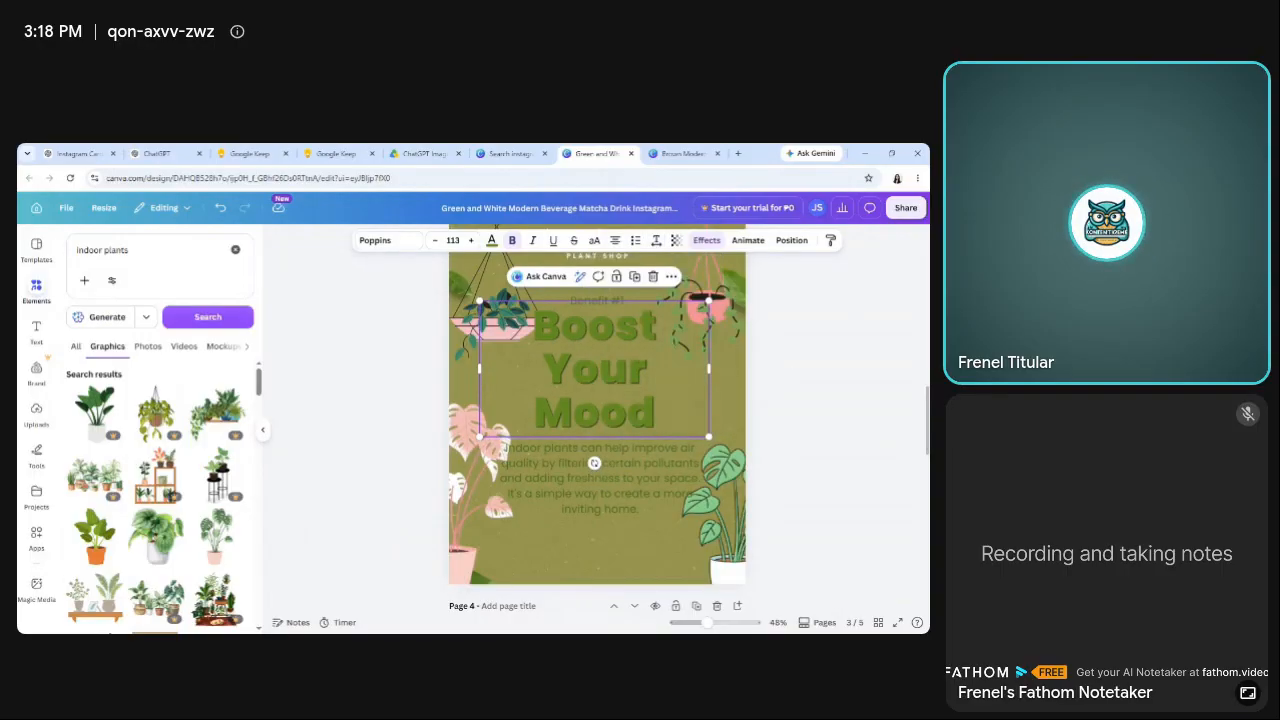
{"action": "scroll", "coordinate": [803, 424], "scroll_direction": "up", "scroll_amount": 1}
{"action": "left_click", "coordinate": [803, 424]}
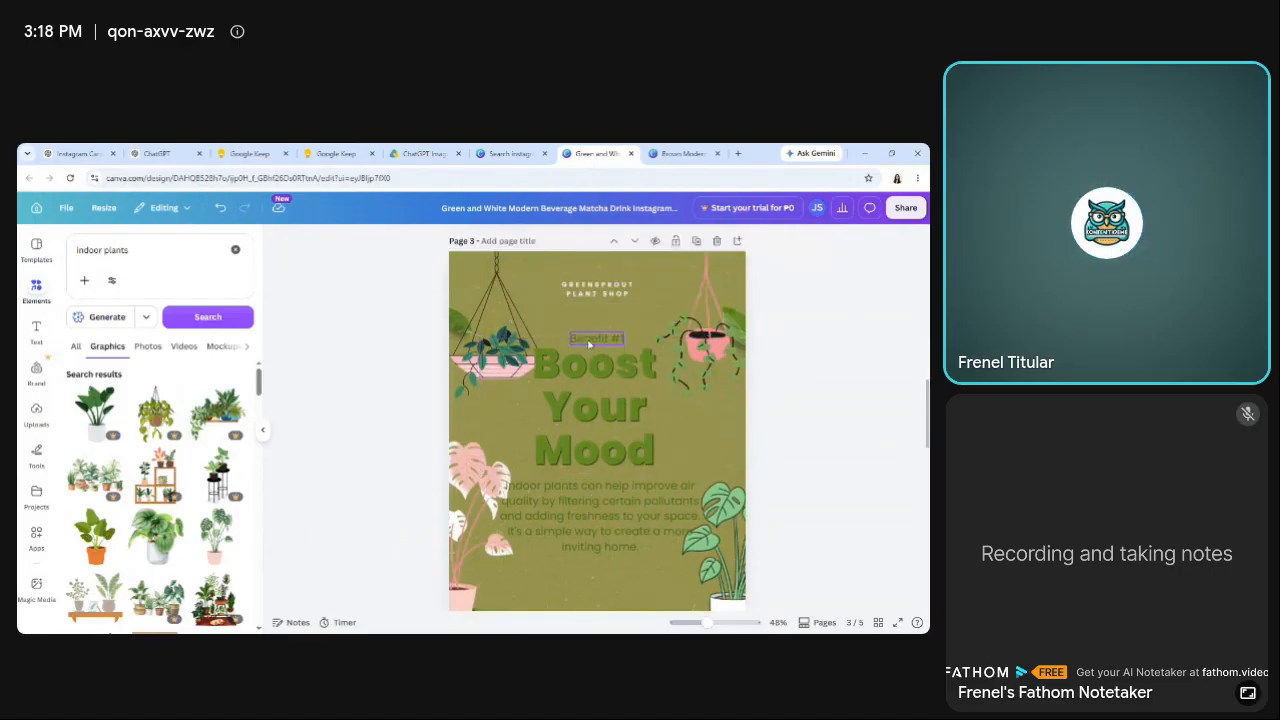
Open the "Benefit #1" label on page 3 for editing at the end of its text.
{"action": "left_click", "coordinate": [590, 341]}
{"action": "left_click", "coordinate": [590, 341]}
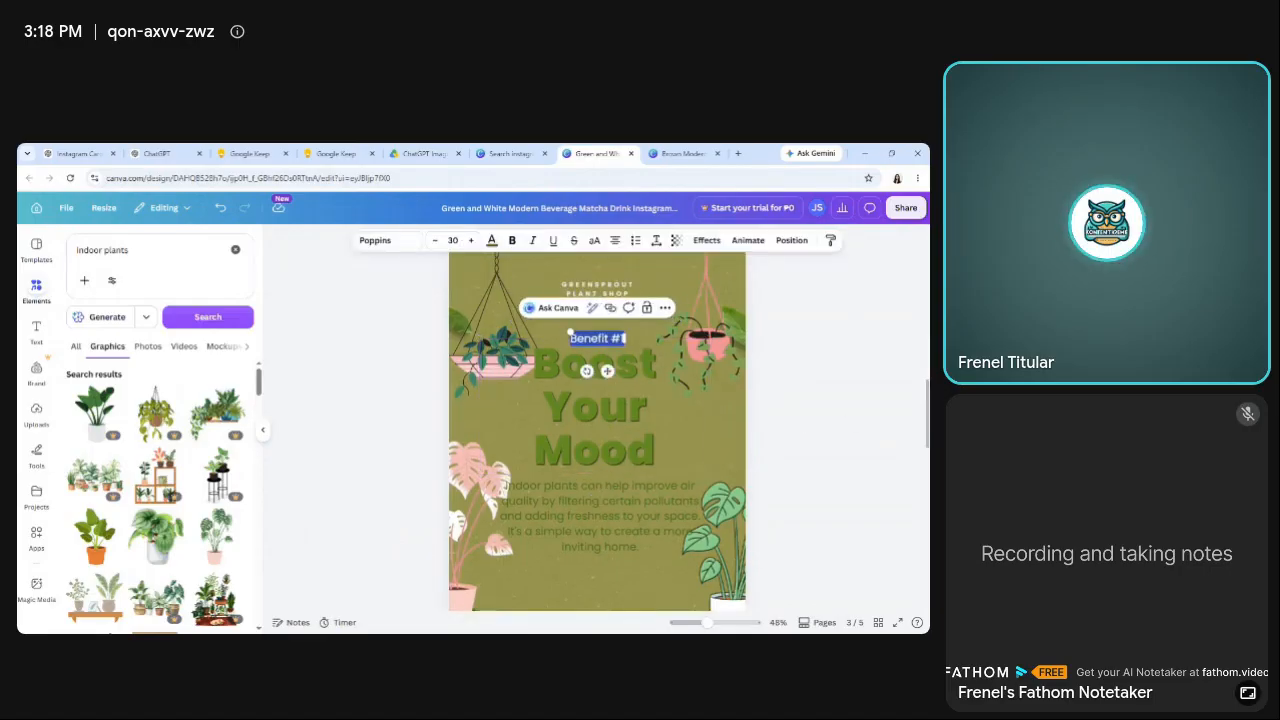
{"action": "left_click", "coordinate": [618, 340]}
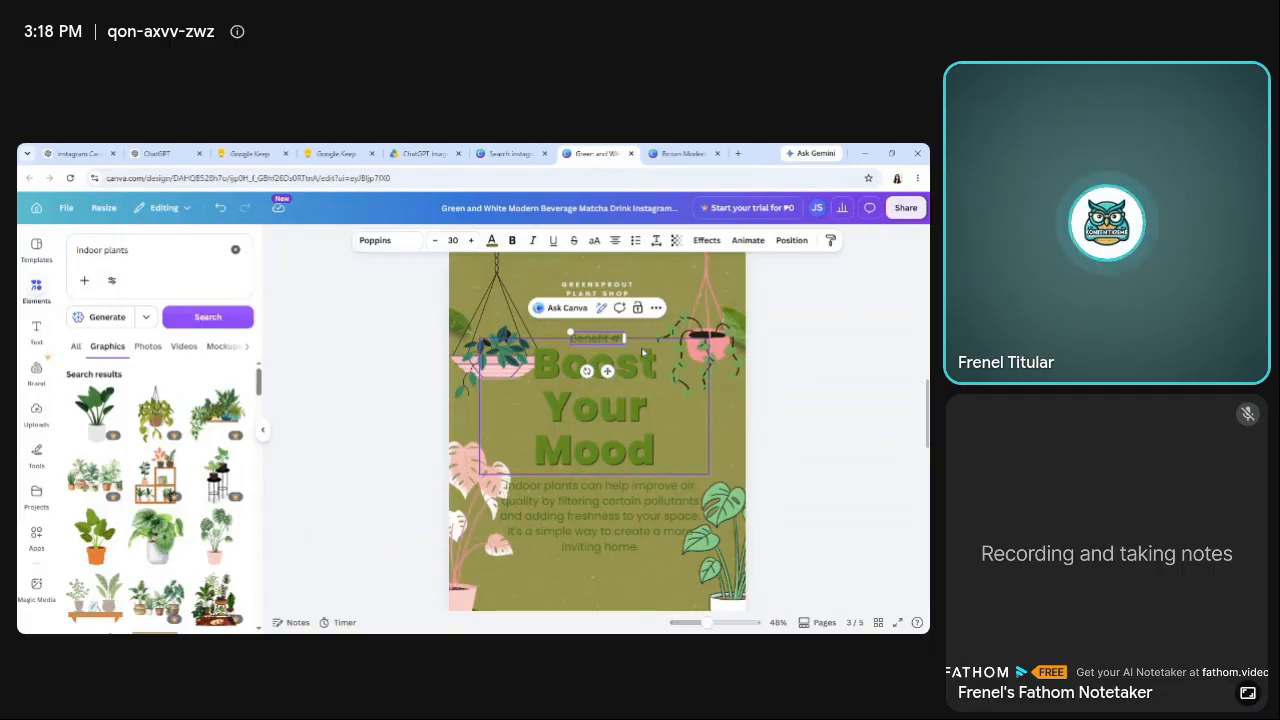
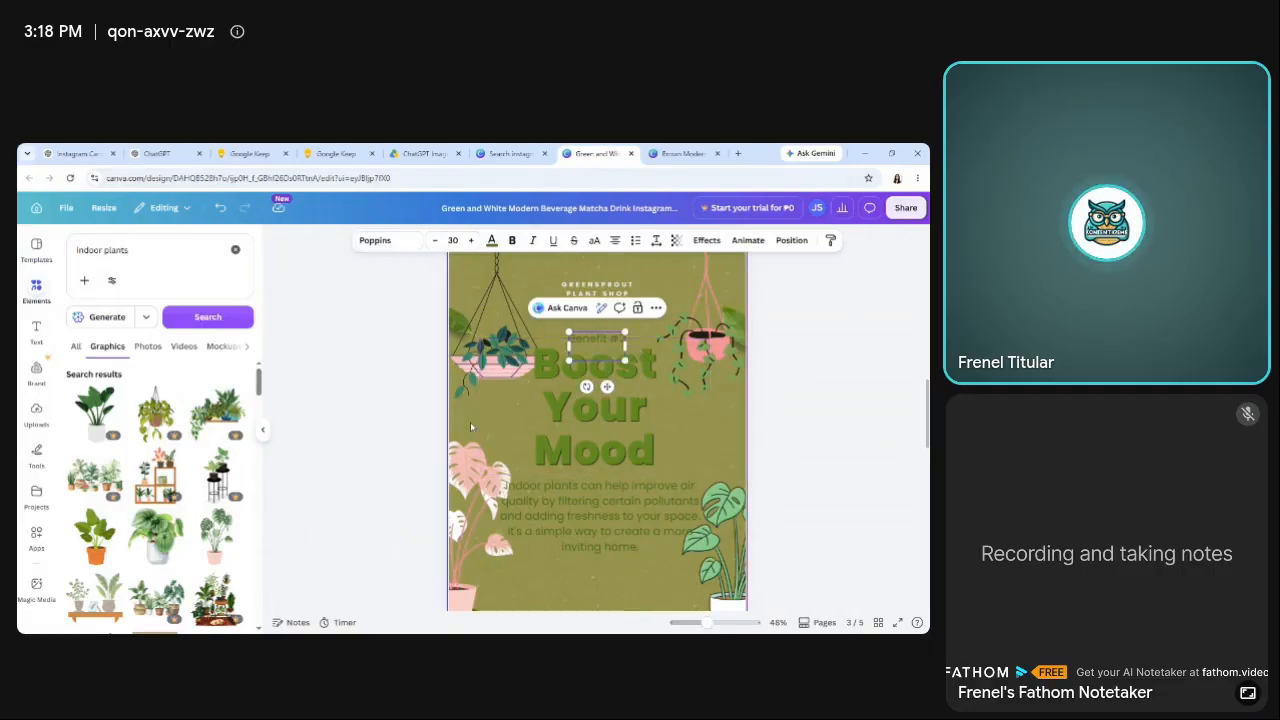
Finish the page 3 label as "Benefit #2" and move it slightly up, clear of the title.
{"action": "left_click", "coordinate": [348, 401]}
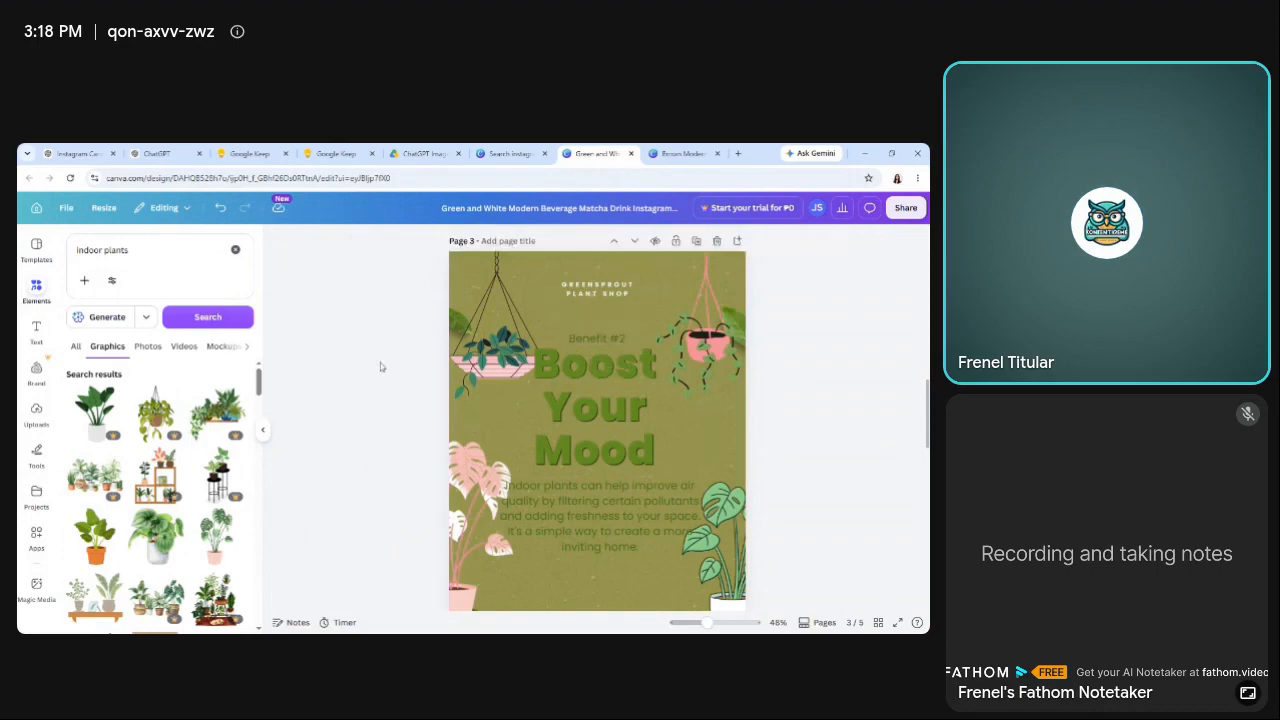
{"action": "left_click_drag", "start_coordinate": [607, 338], "coordinate": [605, 325]}
{"action": "left_click", "coordinate": [375, 324]}
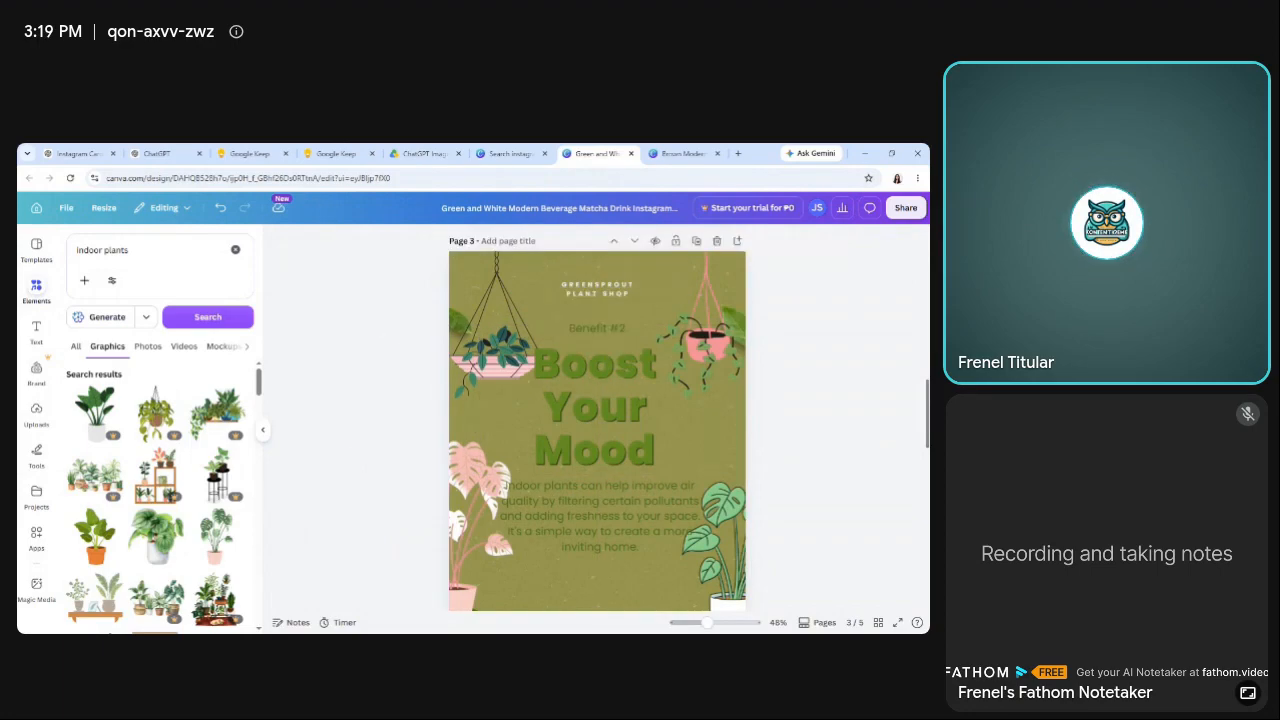
Nudge the "Boost Your Mood" title on page 3 slightly up and to the right, away from the paragraph.
{"action": "scroll", "coordinate": [375, 324], "scroll_direction": "up", "scroll_amount": 1}
{"action": "scroll", "coordinate": [375, 324], "scroll_direction": "down", "scroll_amount": 1}
{"action": "scroll", "coordinate": [617, 381], "scroll_direction": "down", "scroll_amount": 1}
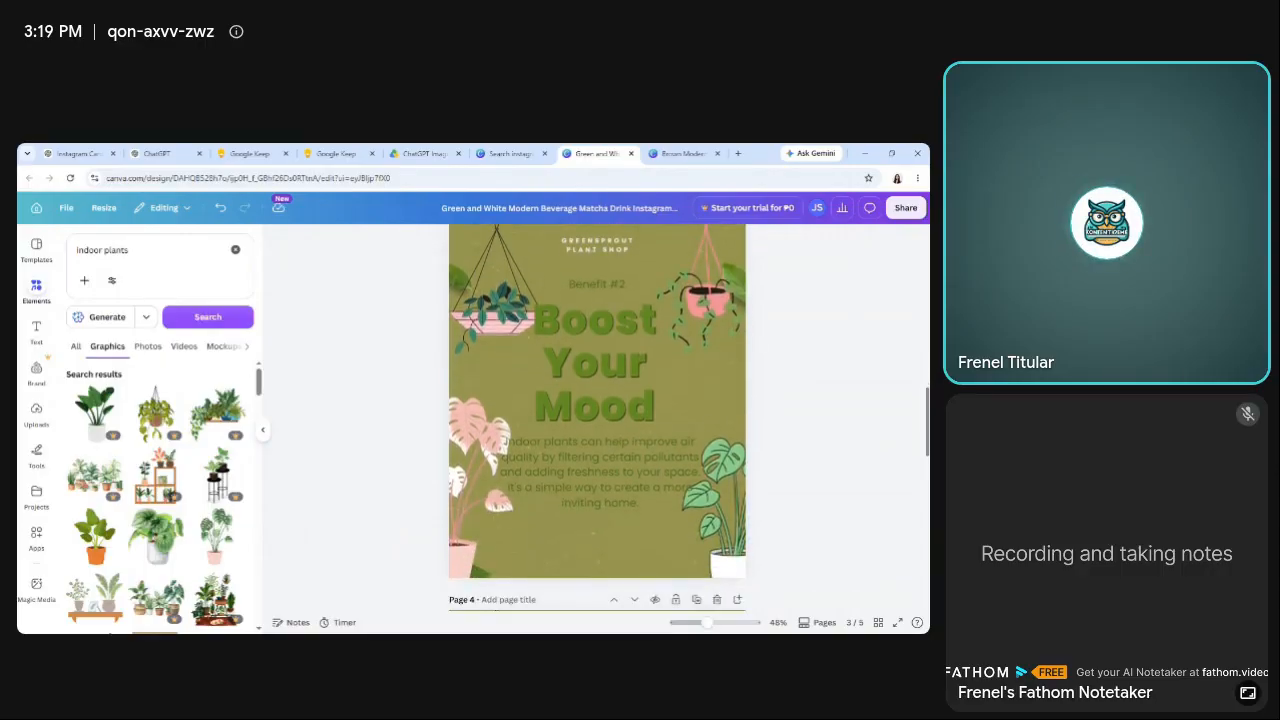
{"action": "left_click", "coordinate": [617, 381]}
{"action": "left_click_drag", "start_coordinate": [617, 381], "coordinate": [620, 379]}
{"action": "left_click", "coordinate": [327, 344]}
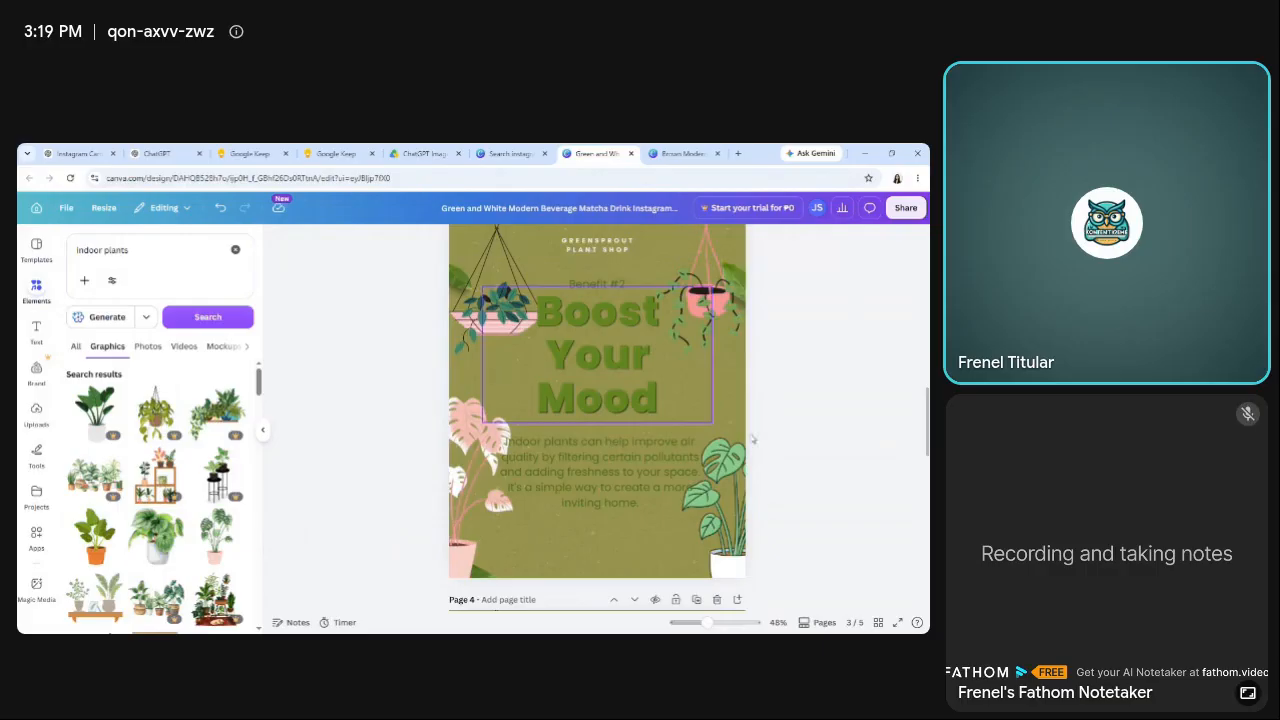
Replace the page 3 paragraph with the Slide 3 content from Google Keep, beginning "Being around greenery can help create a calm, relaxing environment.".
{"action": "scroll", "coordinate": [495, 365], "scroll_direction": "down", "scroll_amount": 1}
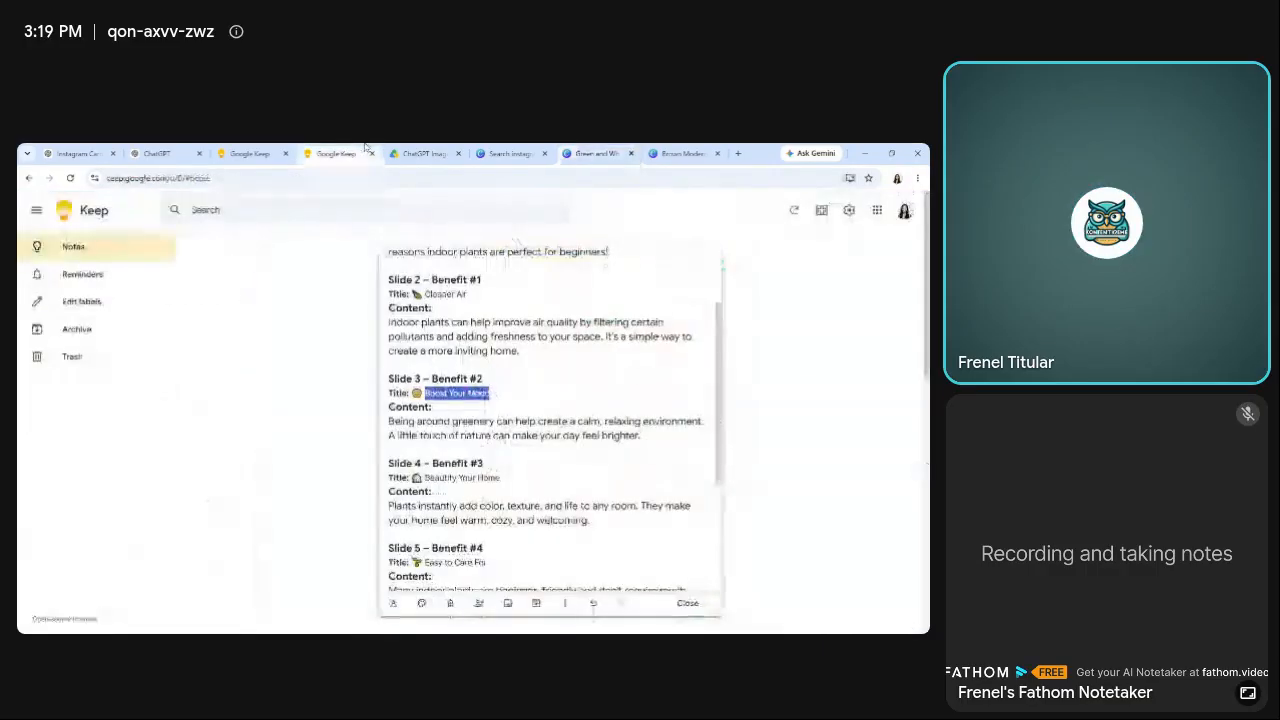
{"action": "left_click_drag", "start_coordinate": [389, 421], "coordinate": [641, 436]}
{"action": "key", "text": "ctrl+c"}
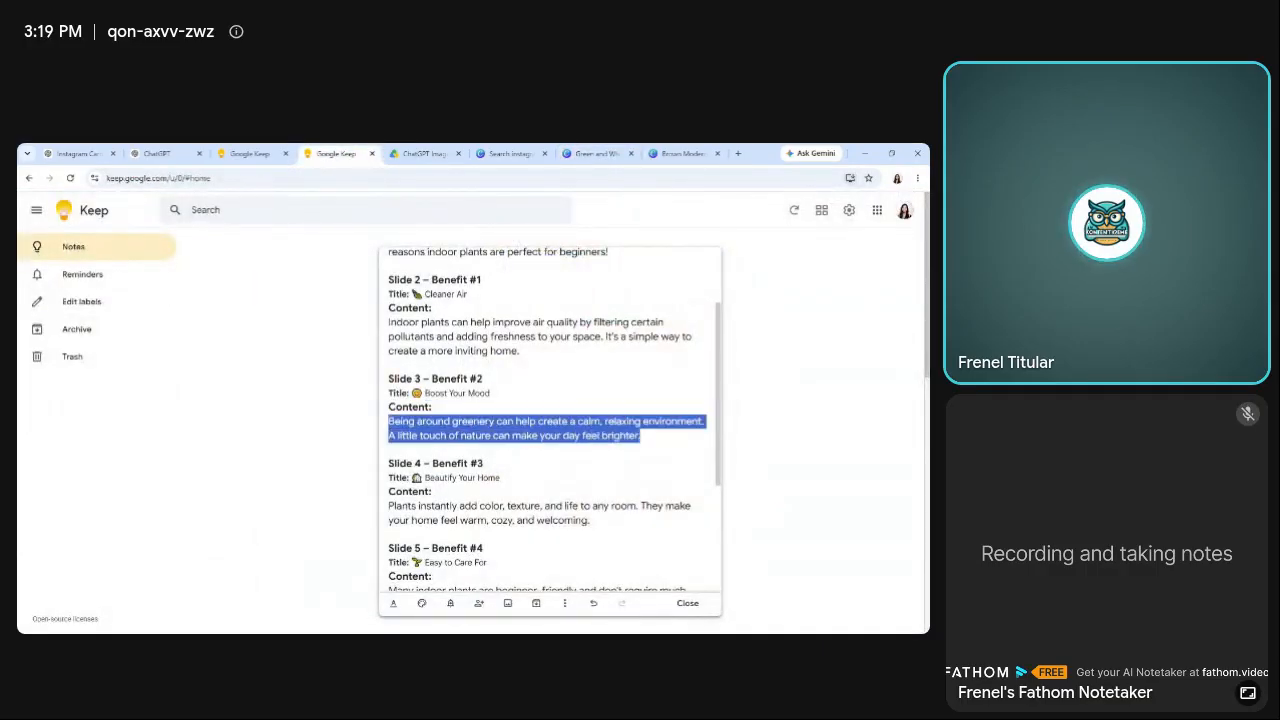
{"action": "left_click", "coordinate": [597, 154]}
{"action": "double_click", "coordinate": [625, 429]}
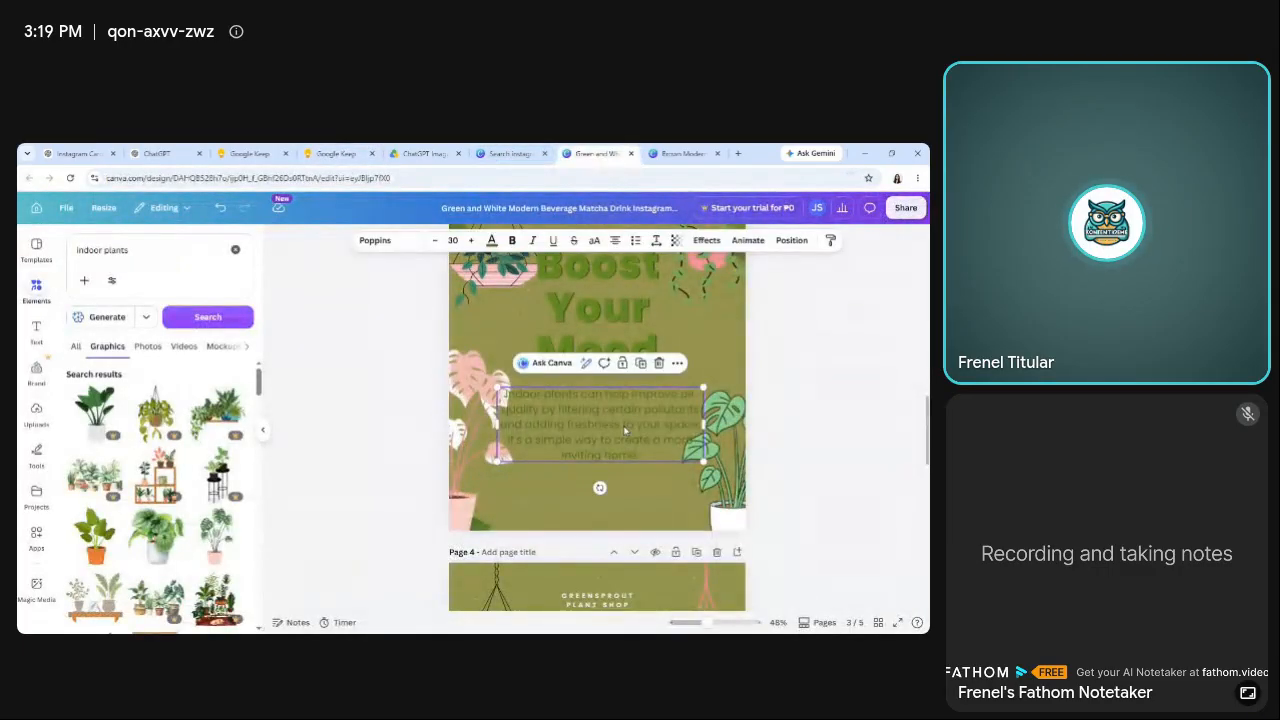
{"action": "key", "text": "ctrl+v"}
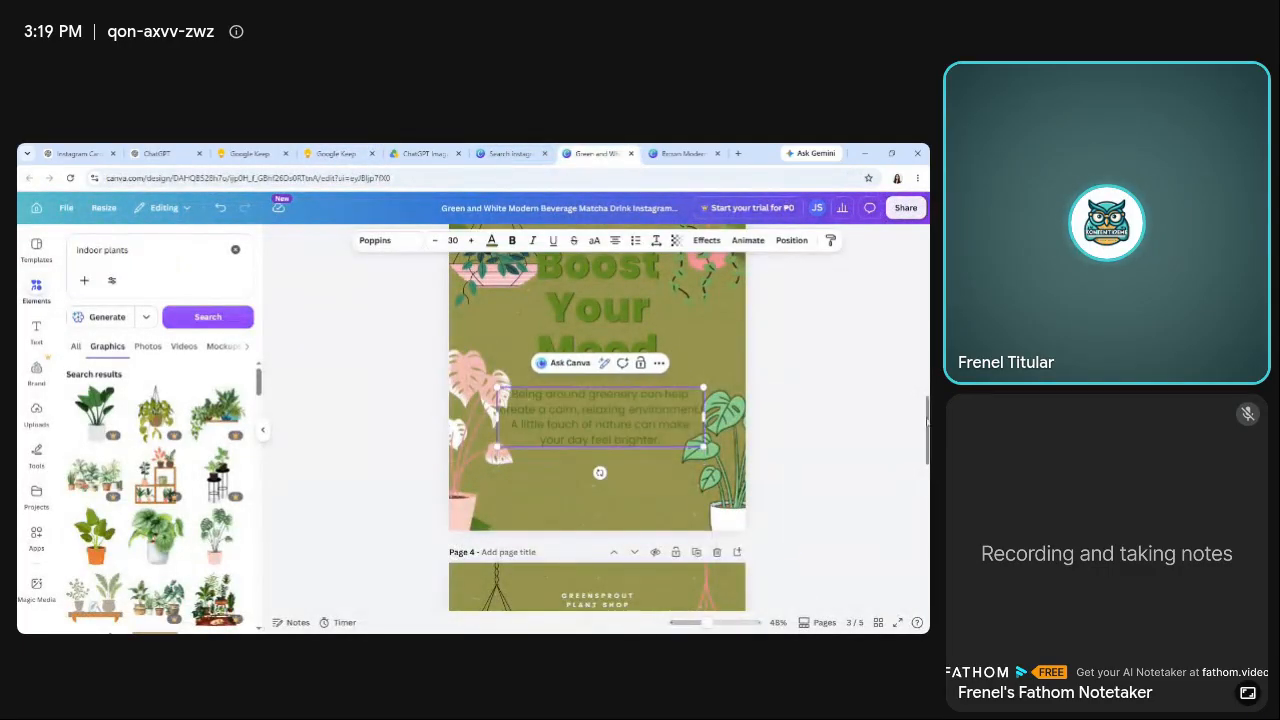
{"action": "left_click", "coordinate": [649, 420]}
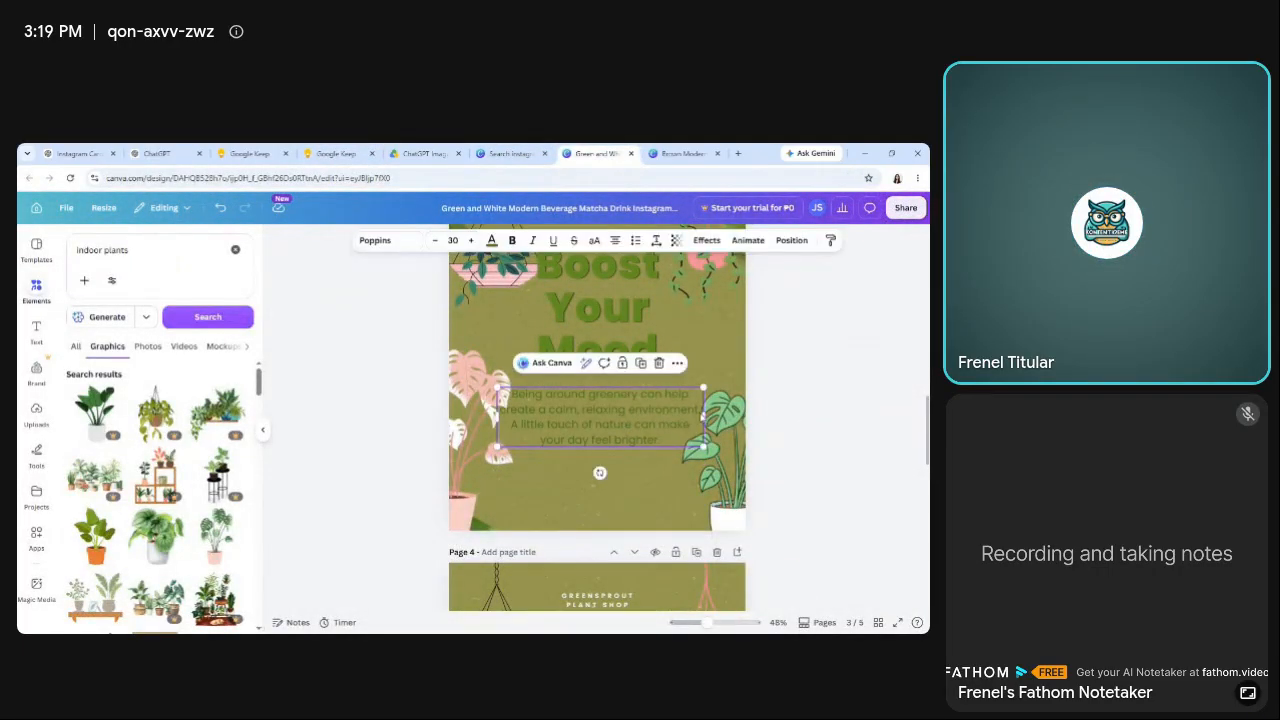
Narrow the page 3 paragraph box so it clears the side plants and recenter it under the title.
{"action": "left_click_drag", "start_coordinate": [702, 415], "coordinate": [690, 418]}
{"action": "left_click_drag", "start_coordinate": [631, 405], "coordinate": [612, 425]}
{"action": "left_click", "coordinate": [890, 428]}
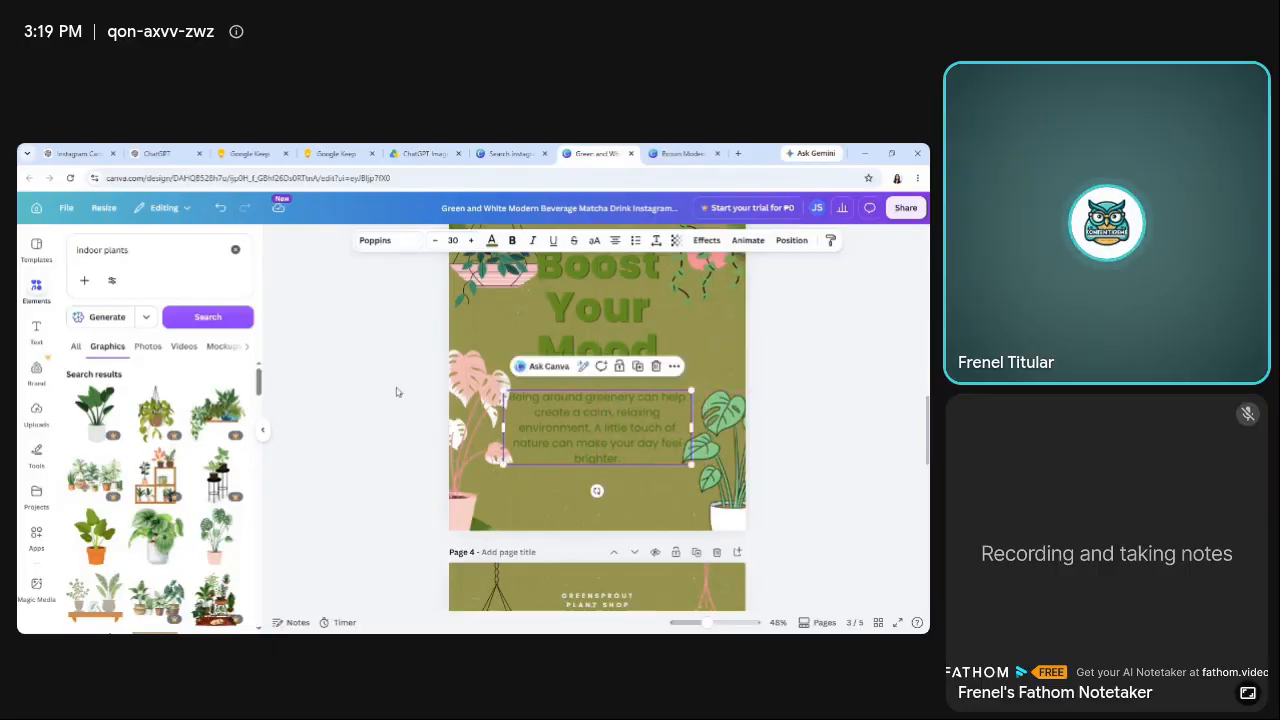
Delete the pink-leaved potted plant from the lower-left corner of page 3.
{"action": "left_click", "coordinate": [389, 389]}
{"action": "left_click", "coordinate": [456, 422]}
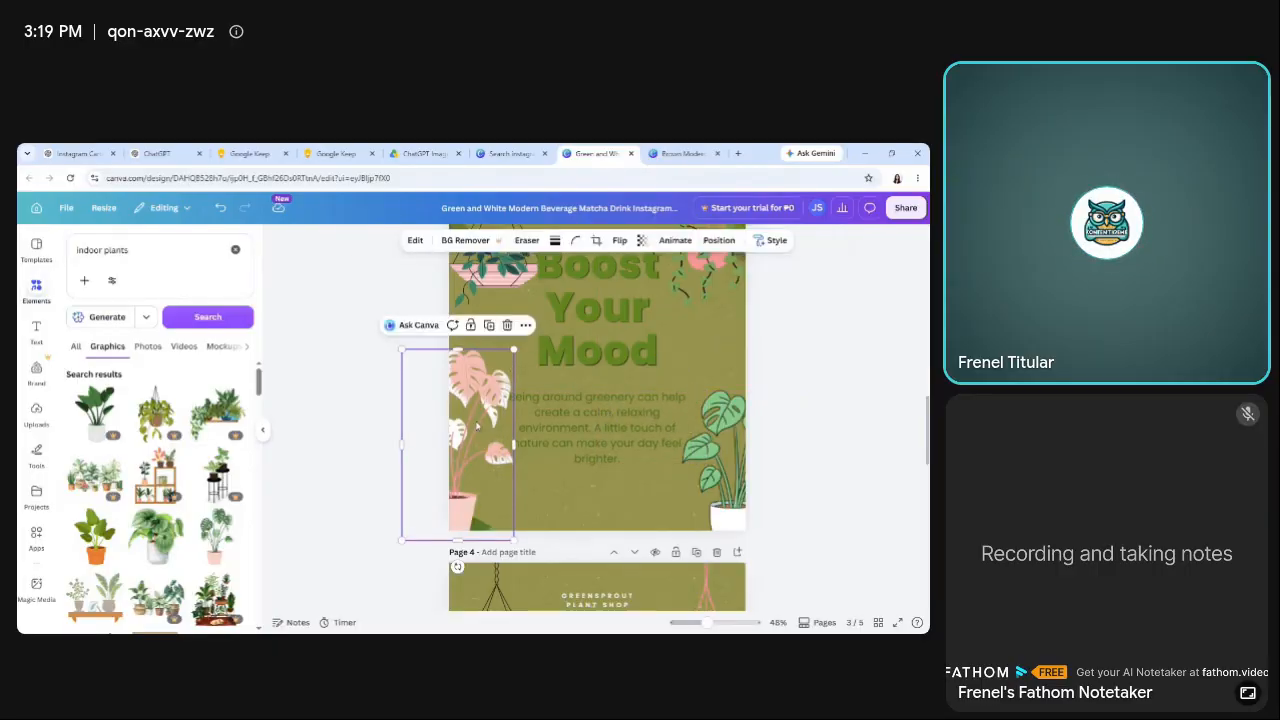
{"action": "key", "text": "Delete"}
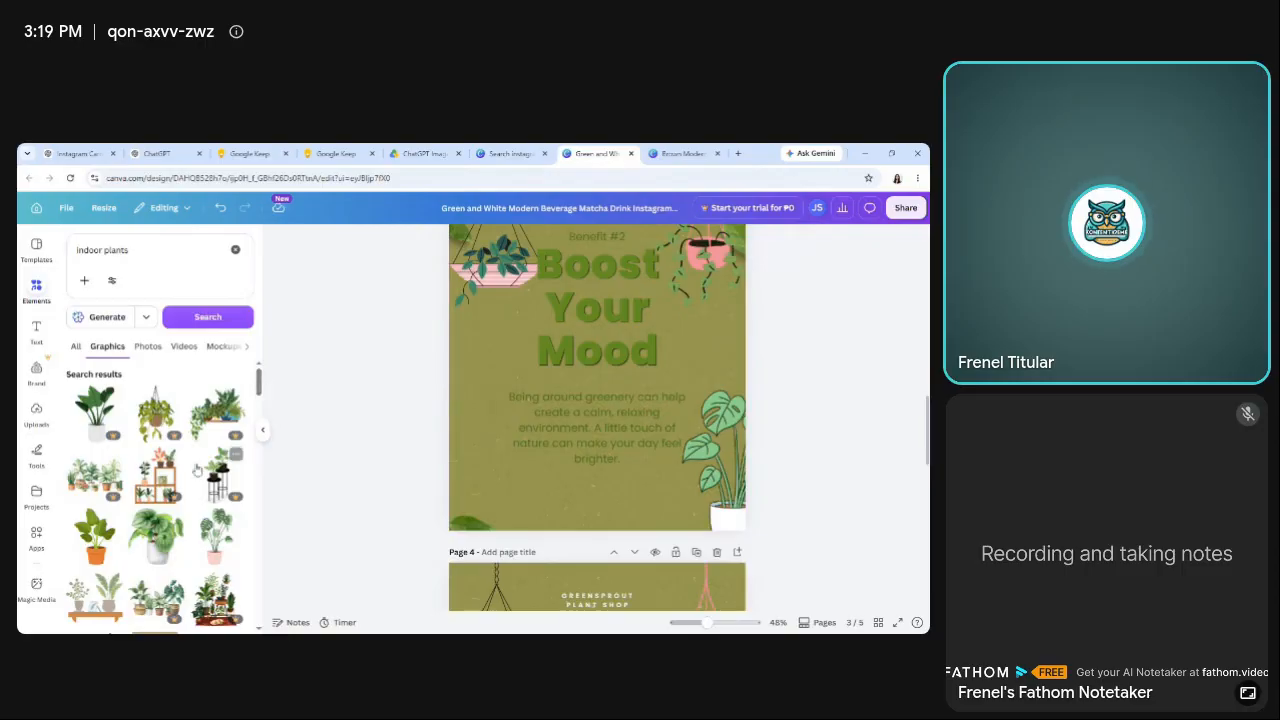
Add the red-potted plant graphic with blue and yellow leaves from the "indoor plants" results to page 3.
{"action": "scroll", "coordinate": [258, 410], "scroll_direction": "down", "scroll_amount": 5}
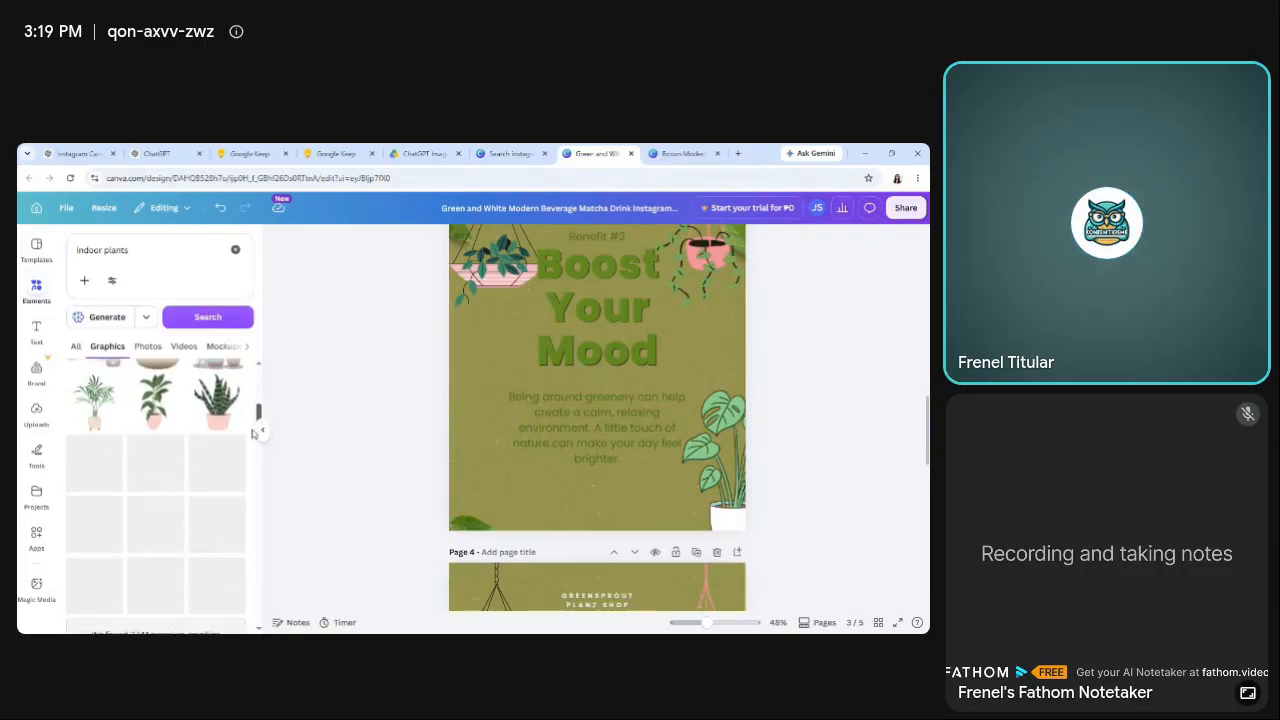
{"action": "scroll", "coordinate": [253, 433], "scroll_direction": "down", "scroll_amount": 5}
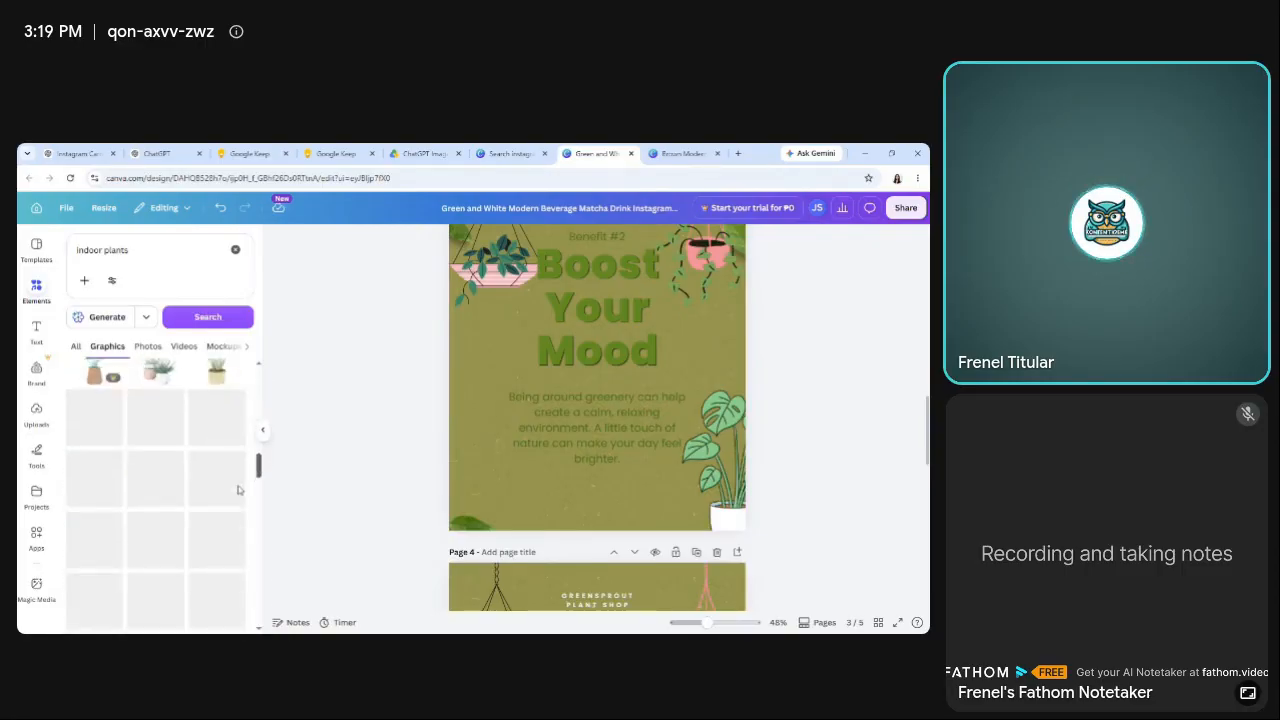
{"action": "scroll", "coordinate": [238, 500], "scroll_direction": "down", "scroll_amount": 3}
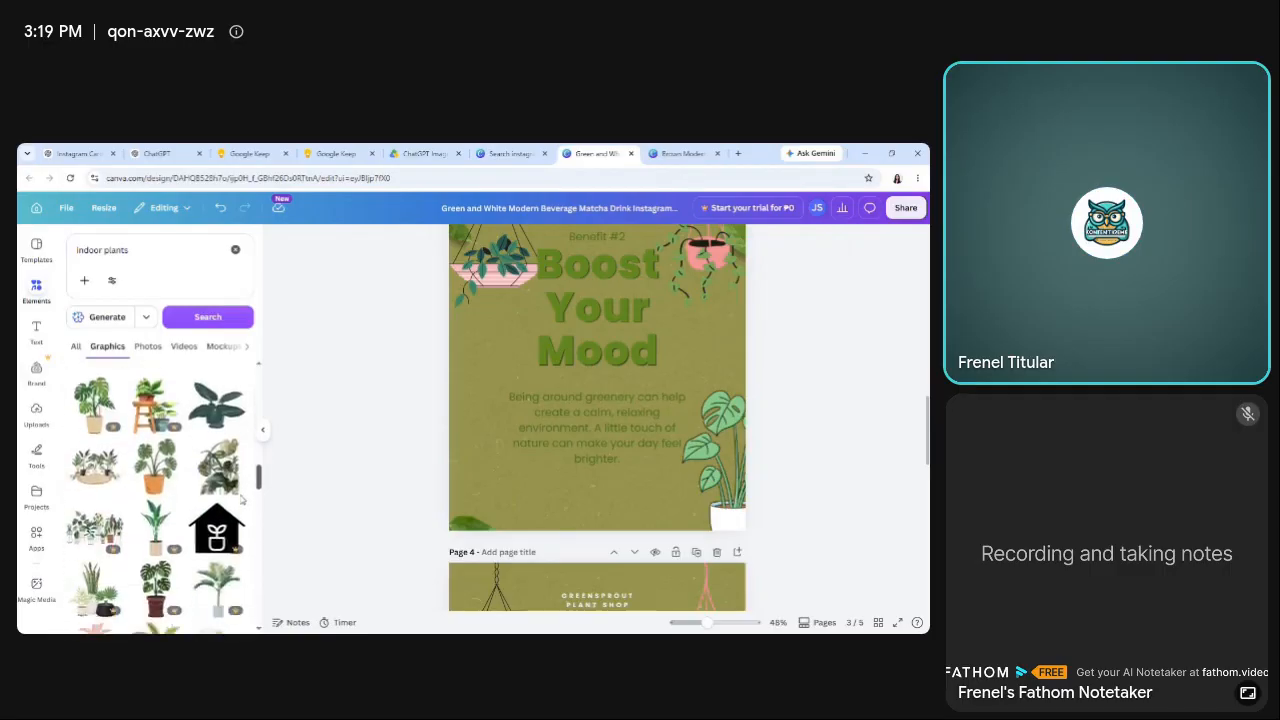
{"action": "scroll", "coordinate": [241, 510], "scroll_direction": "down", "scroll_amount": 5}
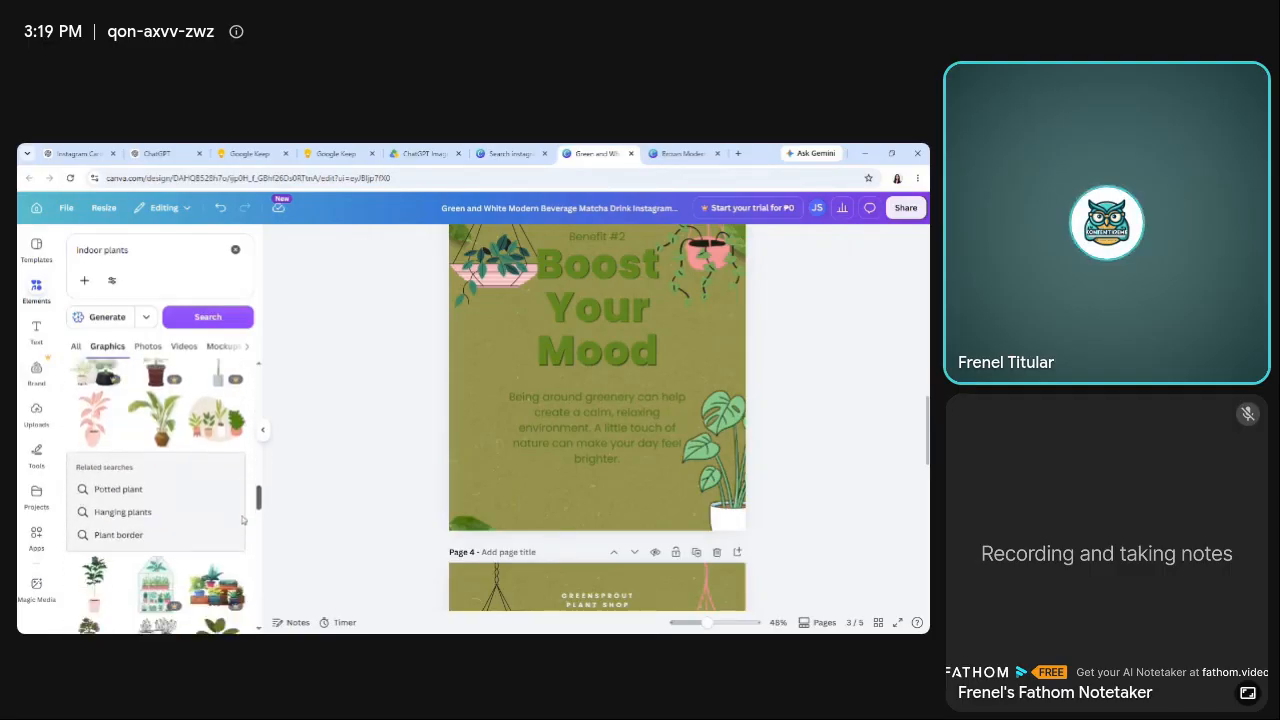
{"action": "scroll", "coordinate": [241, 538], "scroll_direction": "down", "scroll_amount": 3}
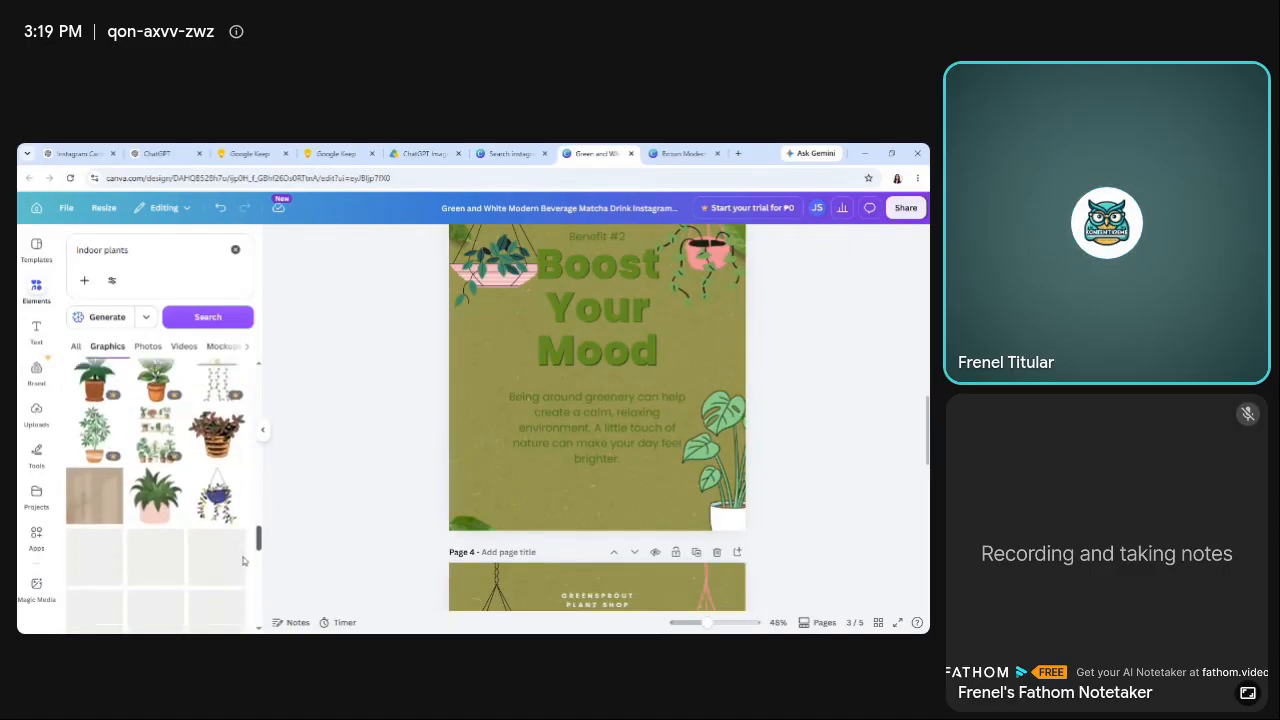
{"action": "scroll", "coordinate": [242, 558], "scroll_direction": "down", "scroll_amount": 2}
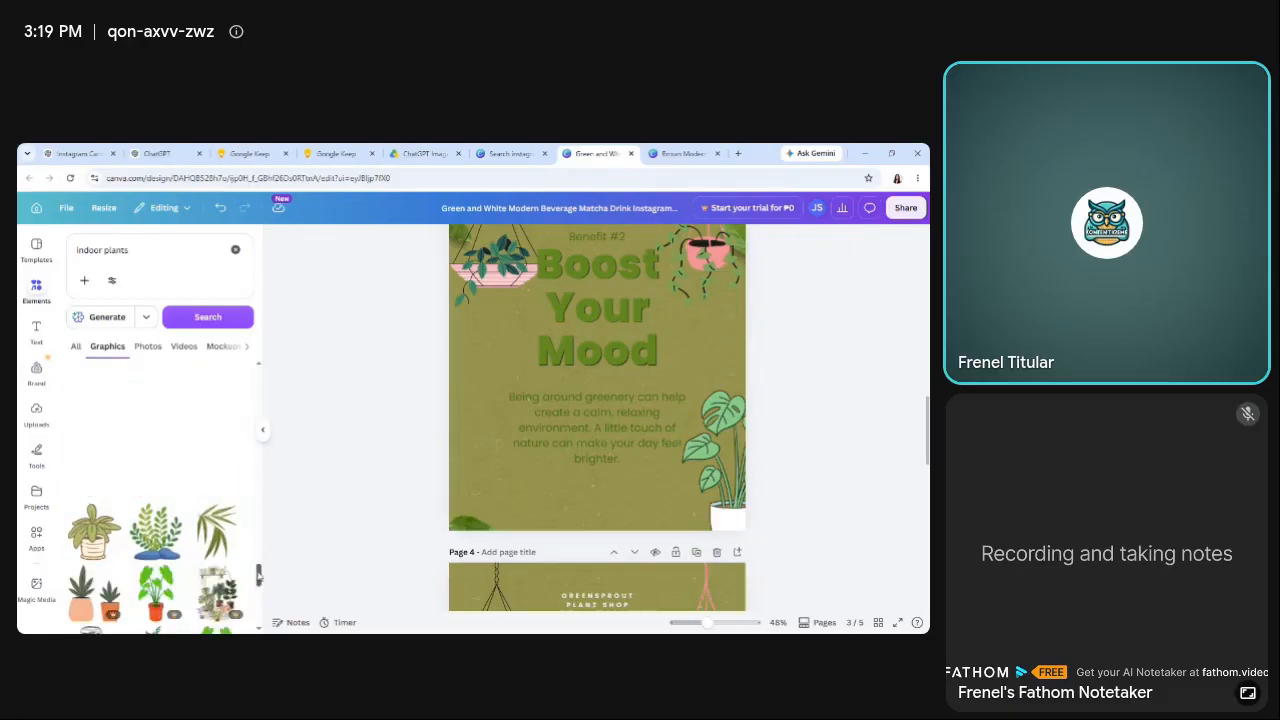
{"action": "left_click_drag", "start_coordinate": [260, 578], "coordinate": [262, 588]}
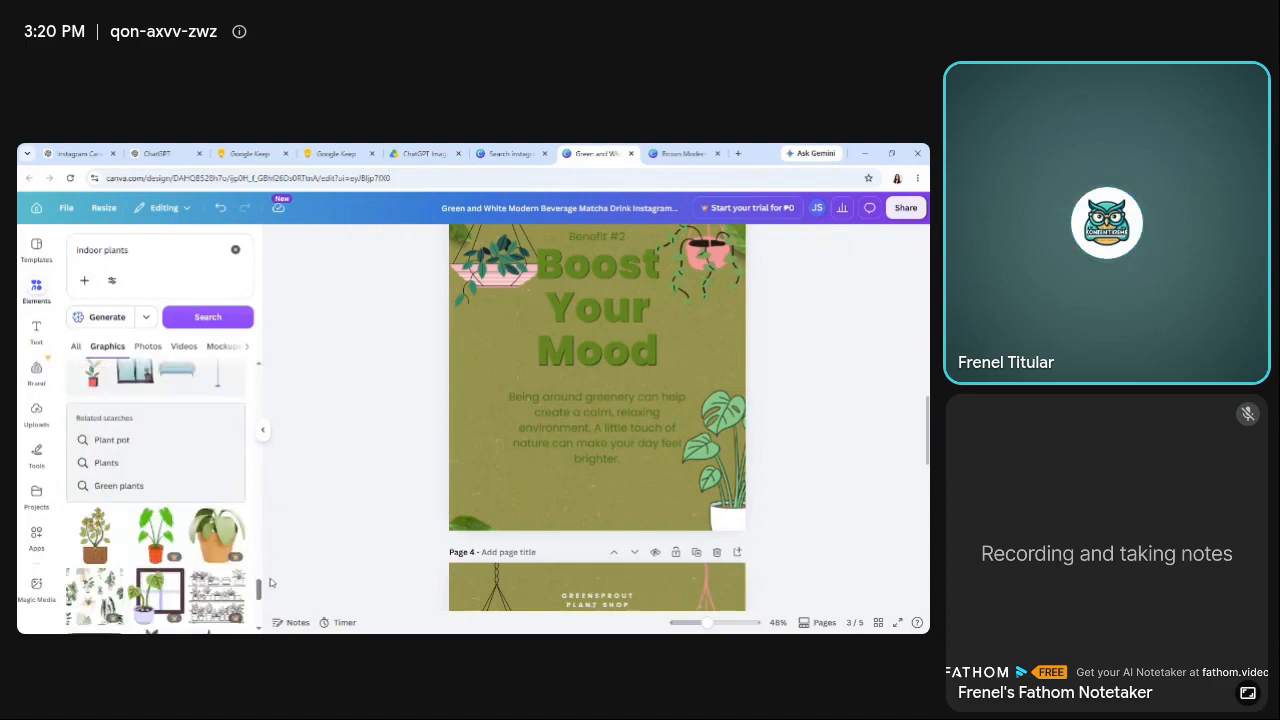
{"action": "left_click_drag", "start_coordinate": [258, 589], "coordinate": [270, 621]}
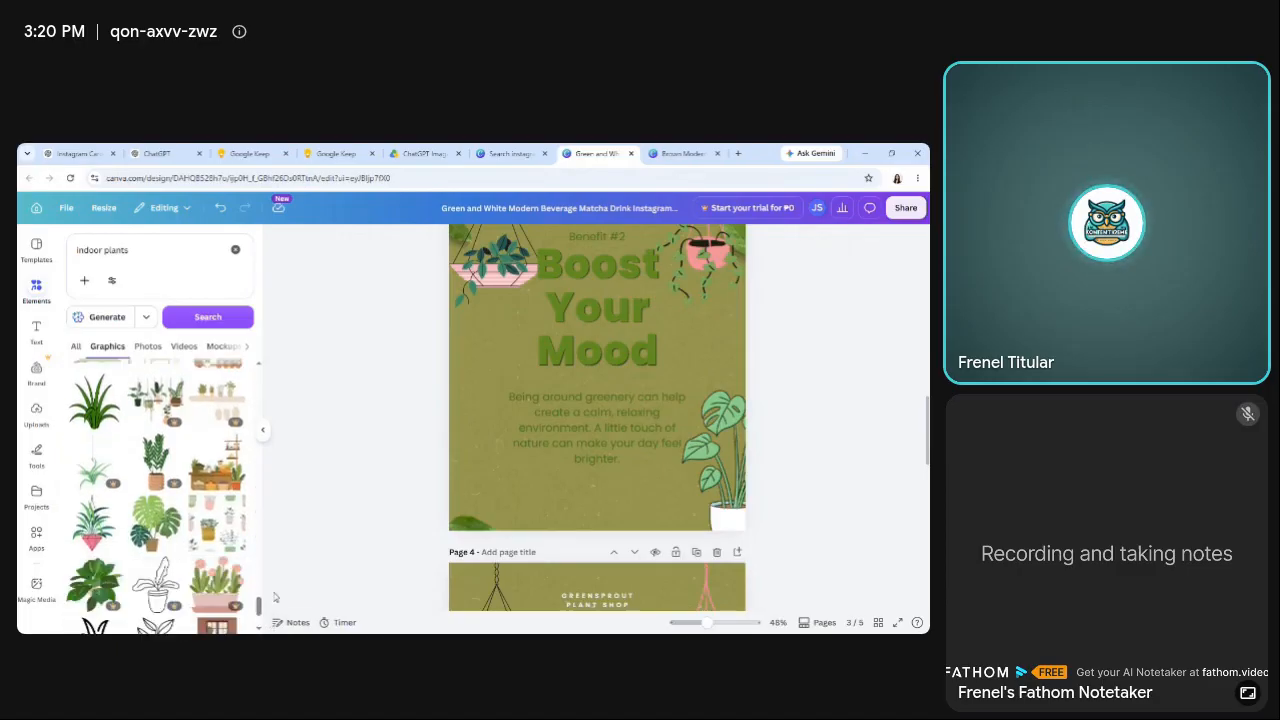
{"action": "scroll", "coordinate": [260, 615], "scroll_direction": "down", "scroll_amount": 4}
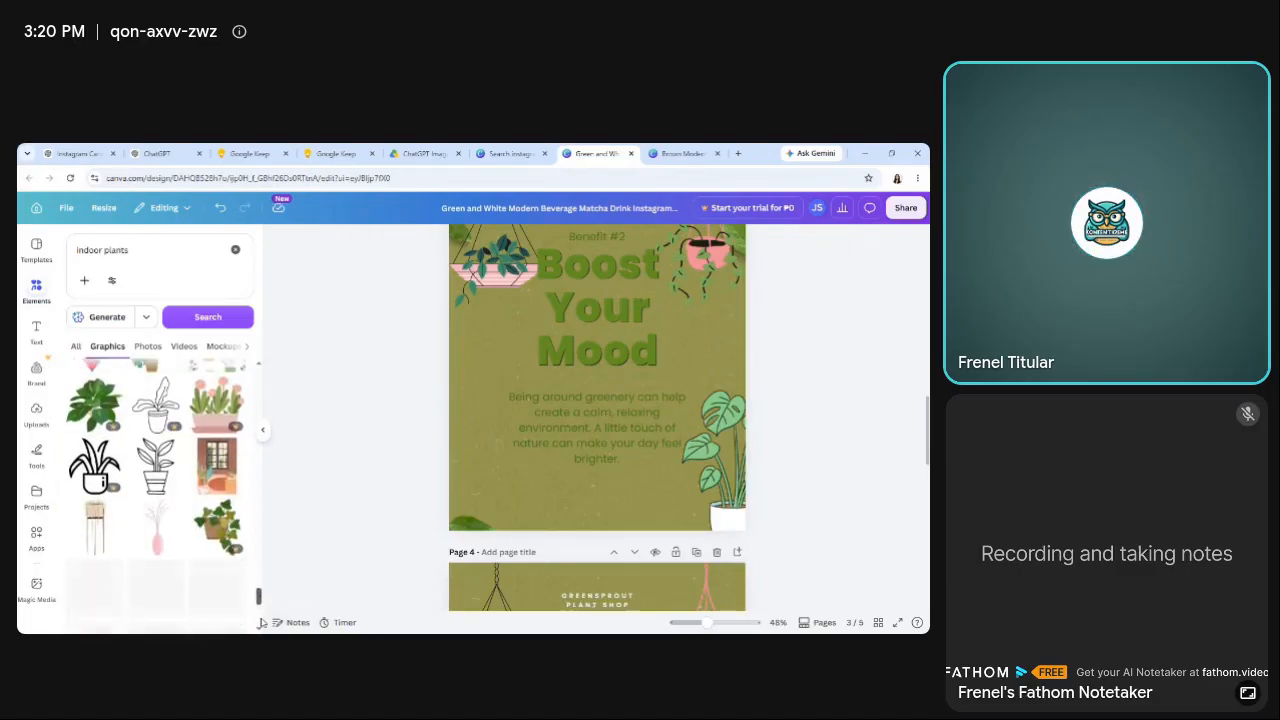
{"action": "scroll", "coordinate": [260, 622], "scroll_direction": "down", "scroll_amount": 2}
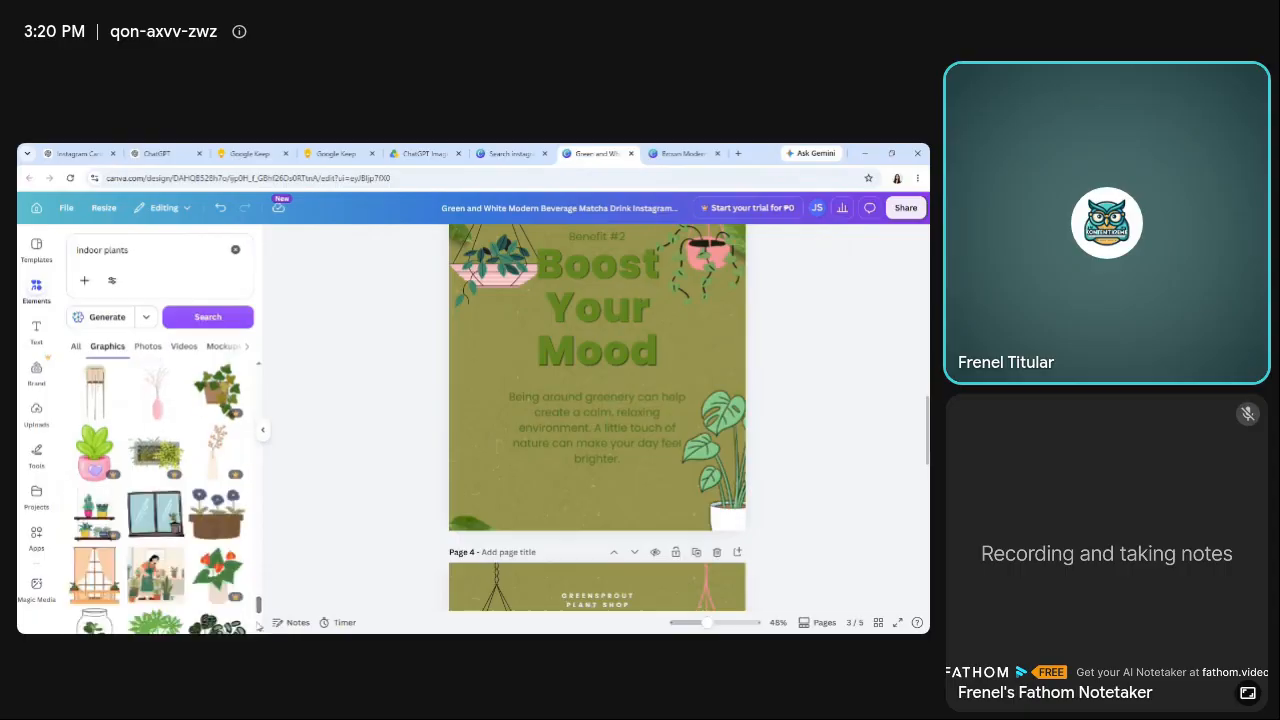
{"action": "scroll", "coordinate": [260, 616], "scroll_direction": "down", "scroll_amount": 5}
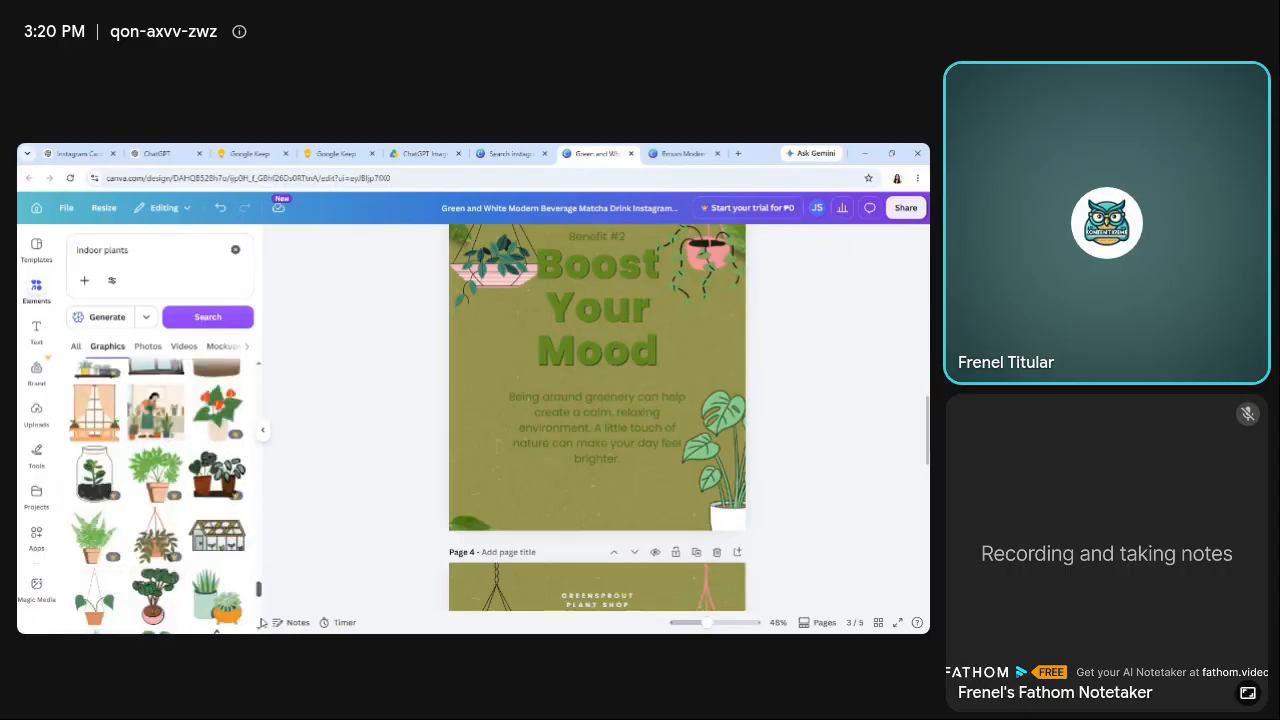
{"action": "scroll", "coordinate": [262, 622], "scroll_direction": "down", "scroll_amount": 6}
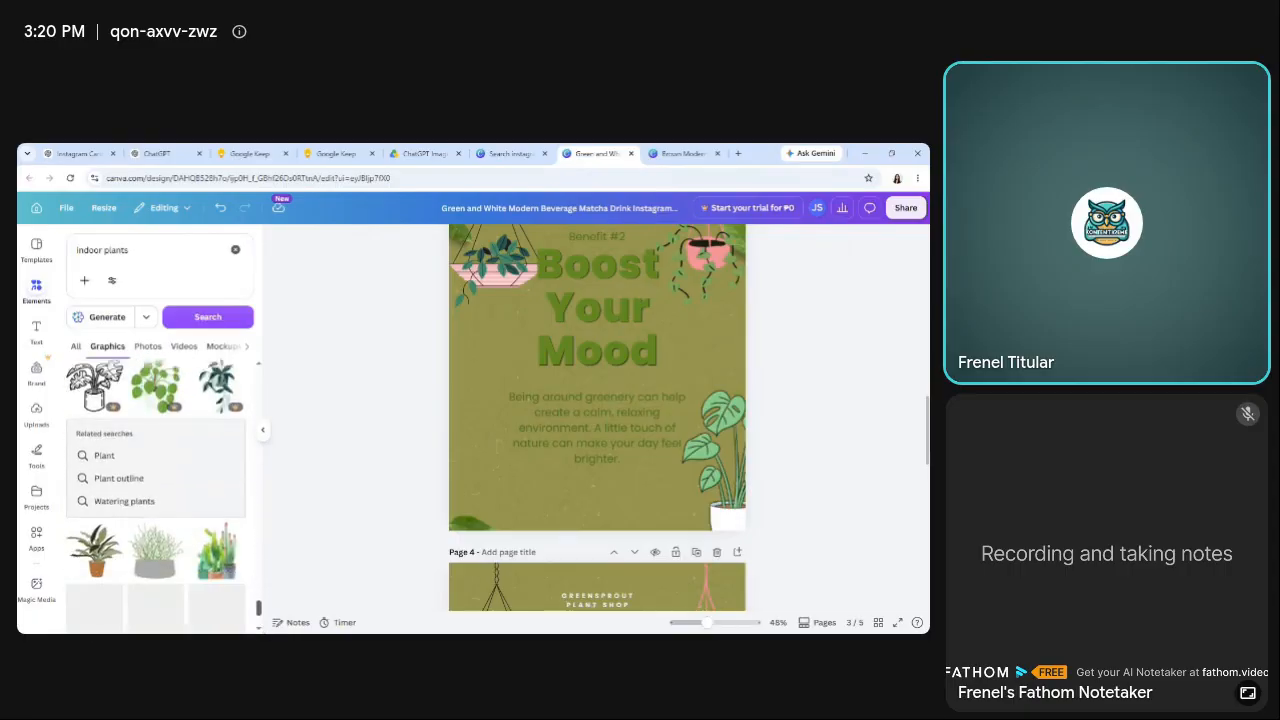
{"action": "scroll", "coordinate": [156, 497], "scroll_direction": "up", "scroll_amount": 1}
{"action": "scroll", "coordinate": [156, 497], "scroll_direction": "down", "scroll_amount": 2}
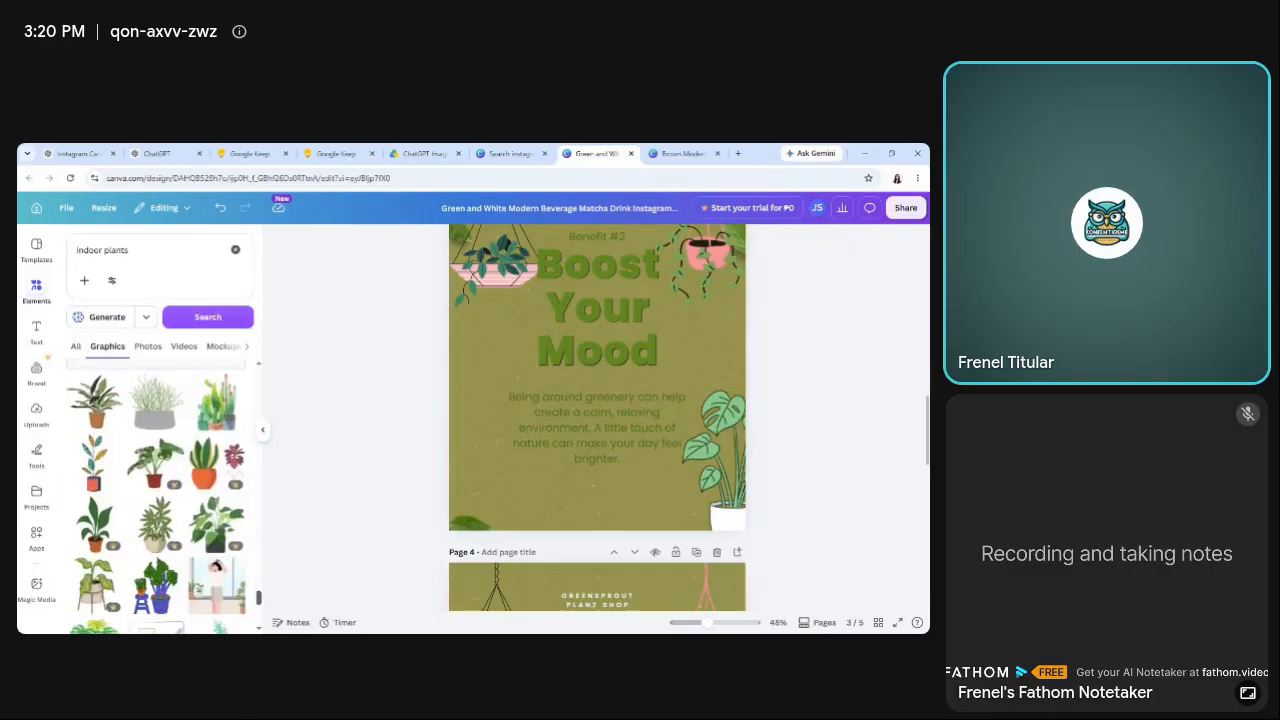
{"action": "scroll", "coordinate": [156, 497], "scroll_direction": "down", "scroll_amount": 1}
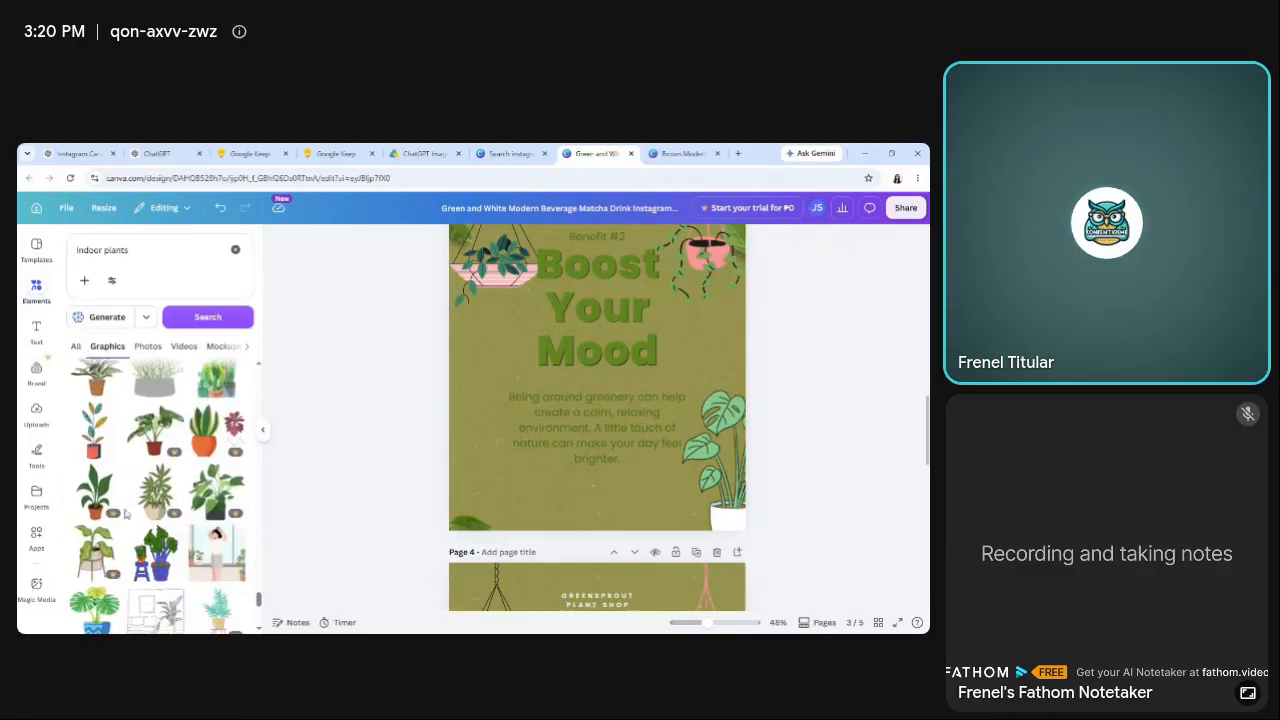
{"action": "left_click", "coordinate": [100, 440]}
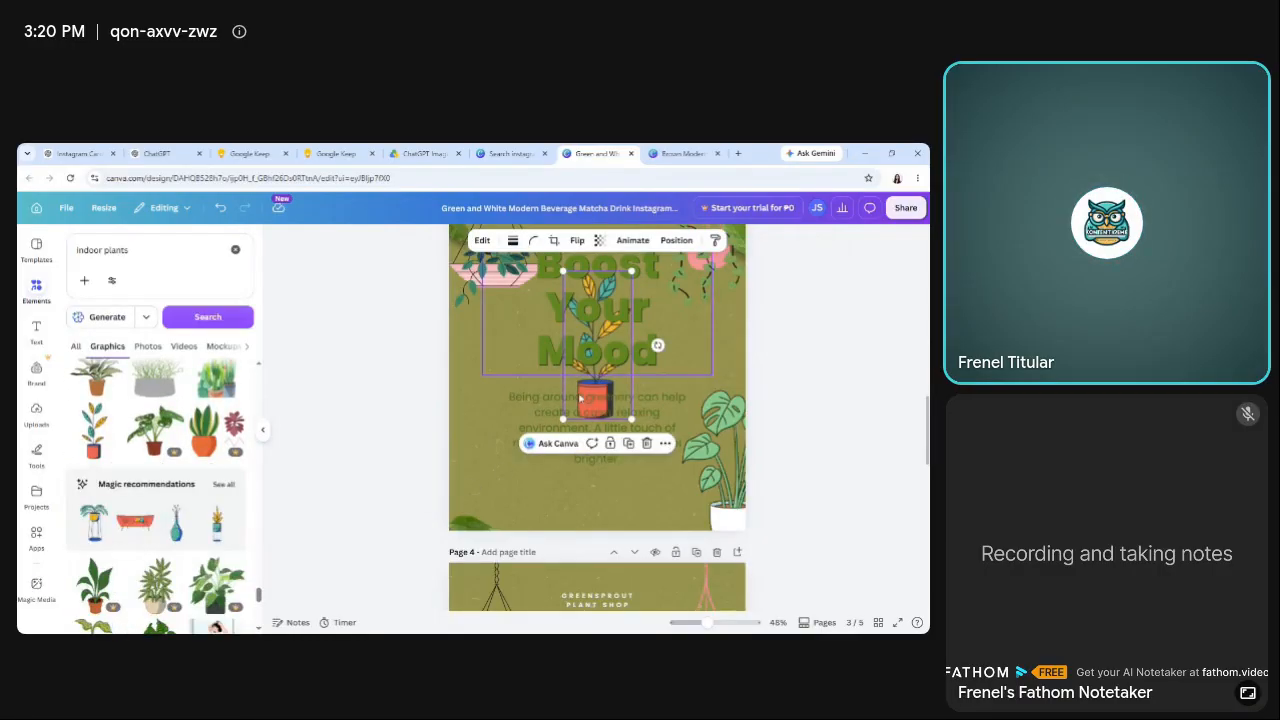
Place the blue-and-yellow-leaved plant in the lower-left corner of page 3, with its pot near the page's bottom edge.
{"action": "left_click_drag", "start_coordinate": [580, 398], "coordinate": [470, 493]}
{"action": "left_click", "coordinate": [380, 445]}
{"action": "left_click", "coordinate": [475, 493]}
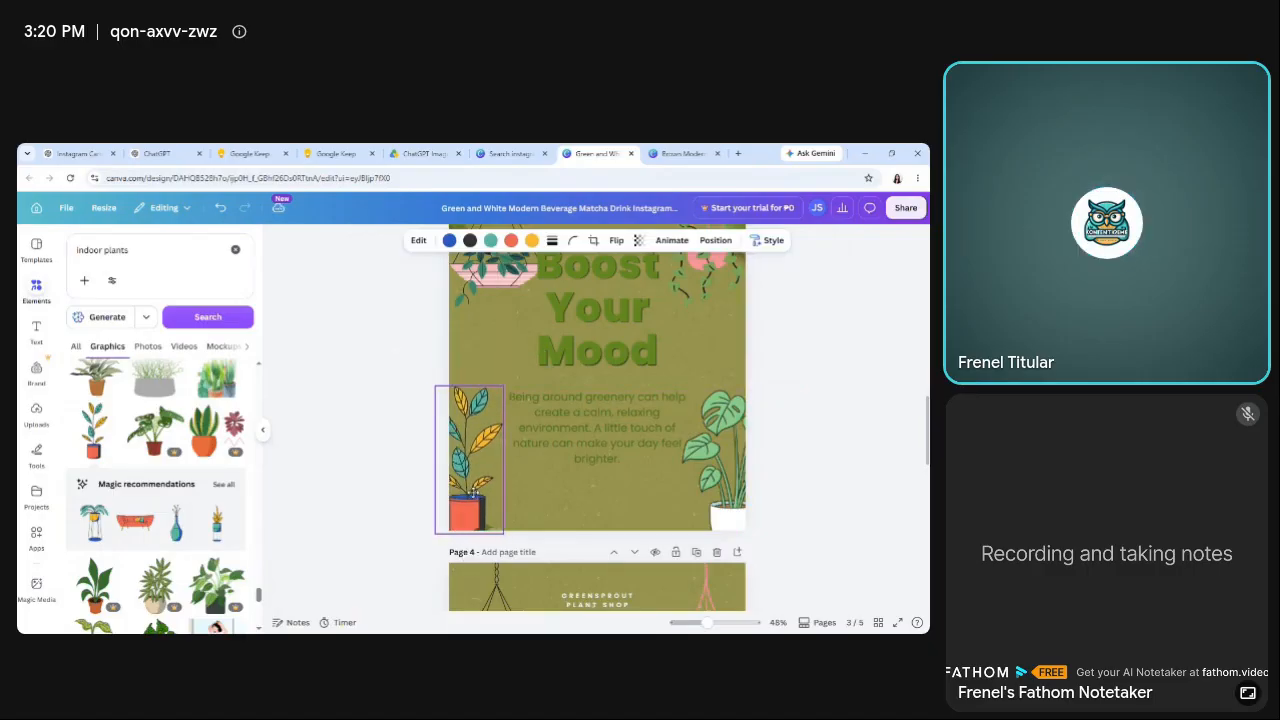
{"action": "left_click", "coordinate": [329, 434]}
Delete the two leftover "5 Benefits of Indoor Plants" pages after page 3.
{"action": "scroll", "coordinate": [329, 434], "scroll_direction": "up", "scroll_amount": 2}
{"action": "left_click_drag", "start_coordinate": [926, 425], "coordinate": [925, 501]}
{"action": "scroll", "coordinate": [755, 346], "scroll_direction": "up", "scroll_amount": 2}
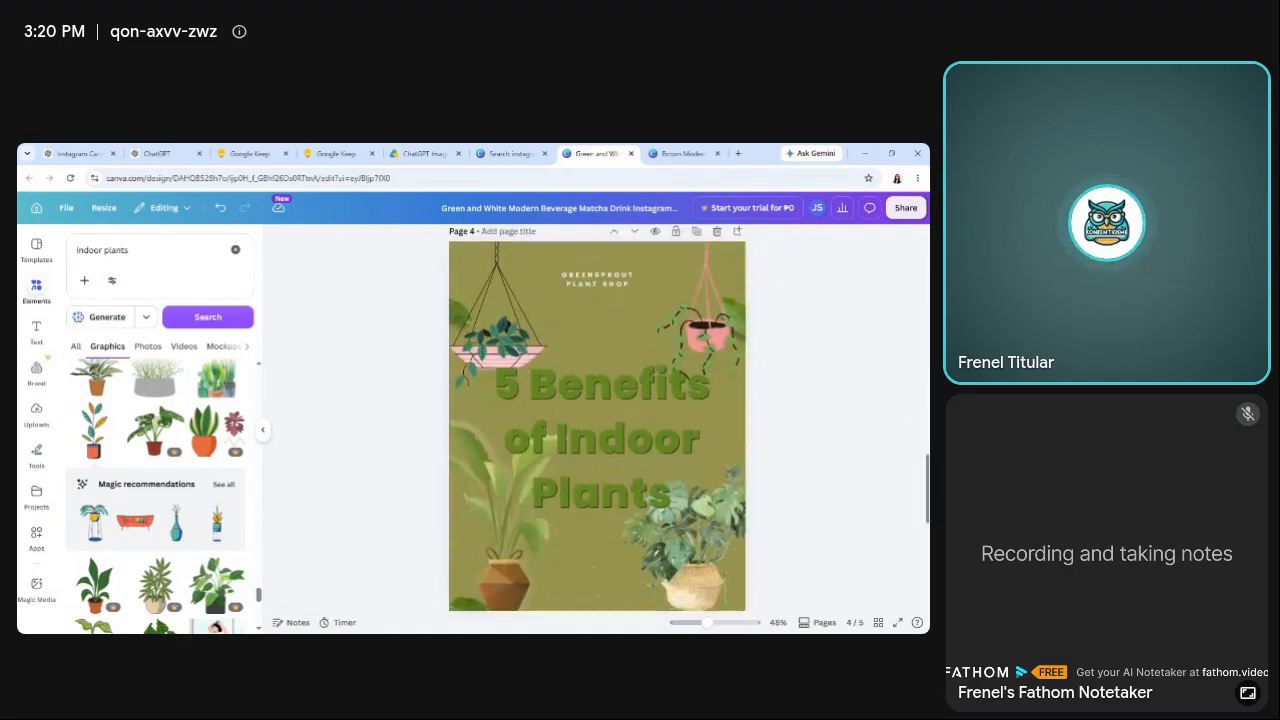
{"action": "left_click", "coordinate": [715, 306]}
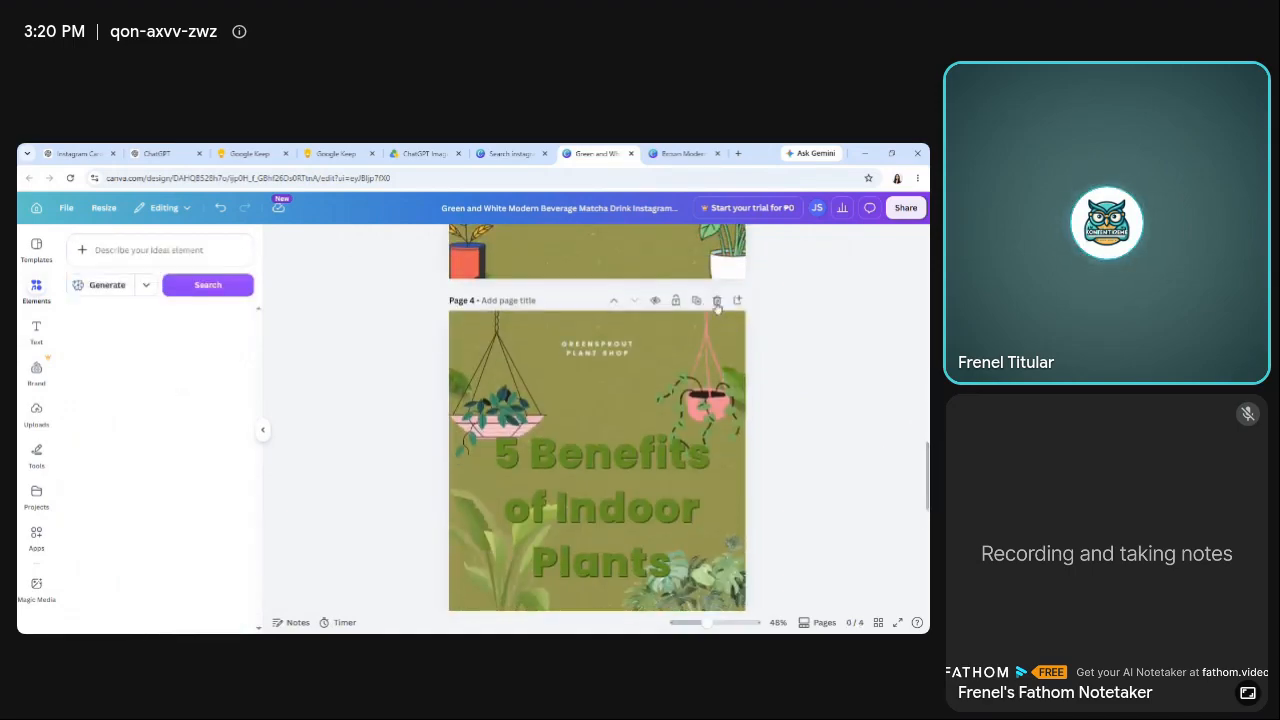
{"action": "left_click", "coordinate": [717, 302]}
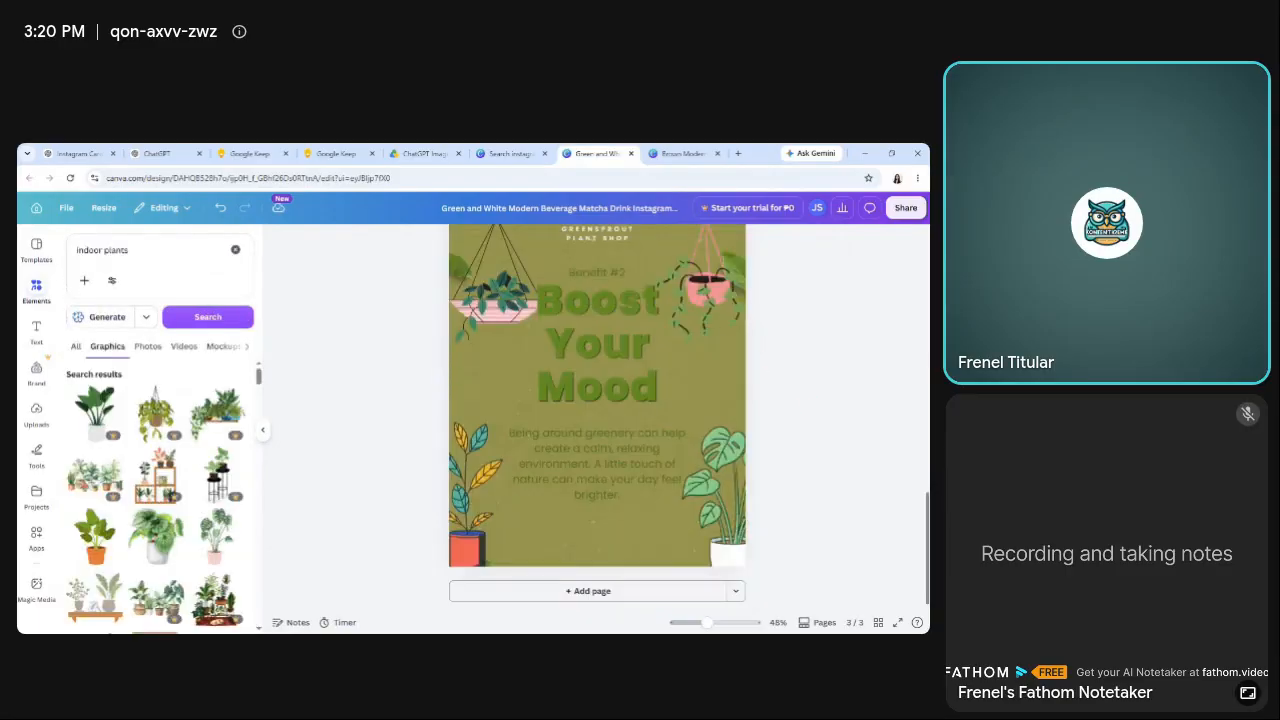
Duplicate the finished "Boost Your Mood" page 3 as the base for page 4.
{"action": "scroll", "coordinate": [700, 380], "scroll_direction": "up", "scroll_amount": 4}
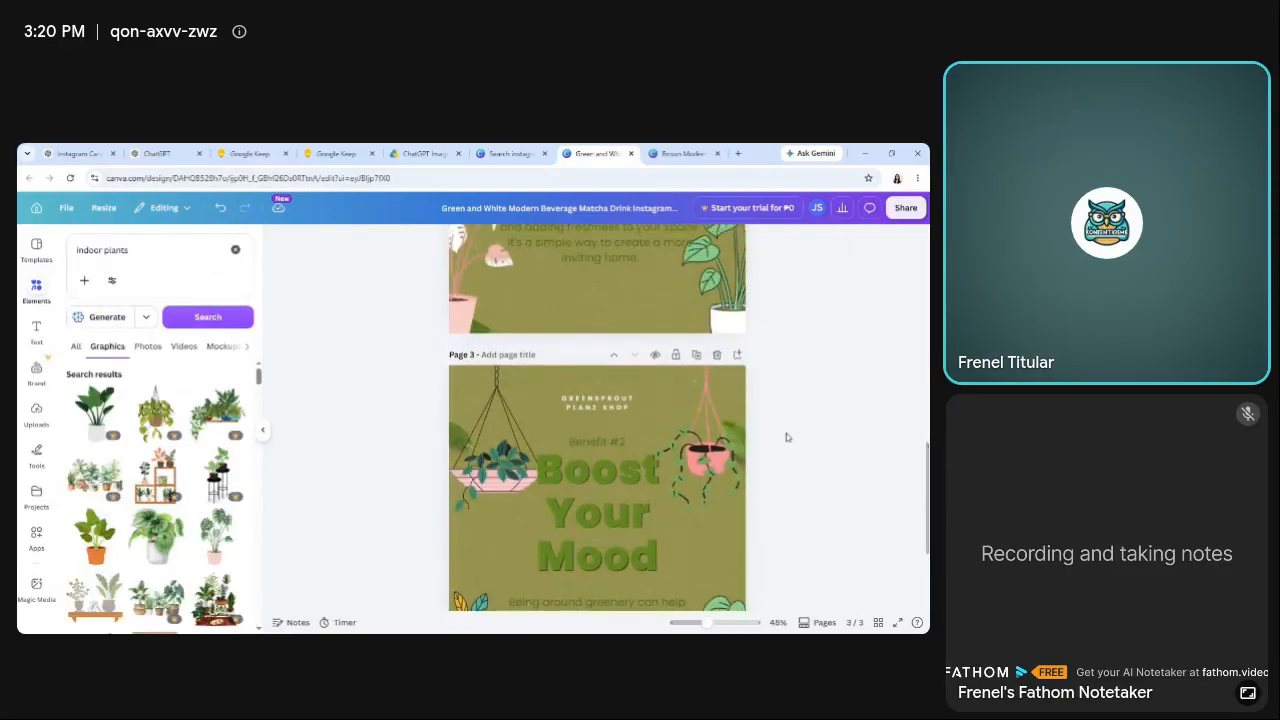
{"action": "left_click", "coordinate": [697, 356]}
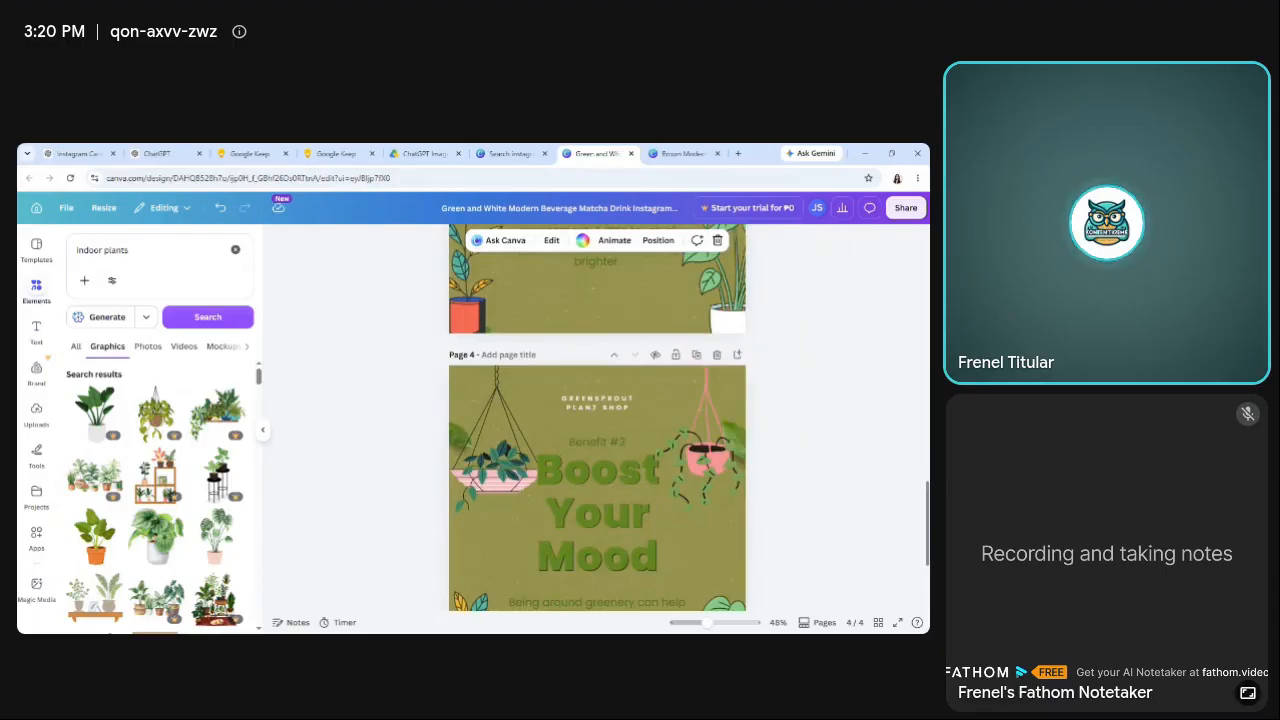
{"action": "scroll", "coordinate": [597, 420], "scroll_direction": "up", "scroll_amount": 20}
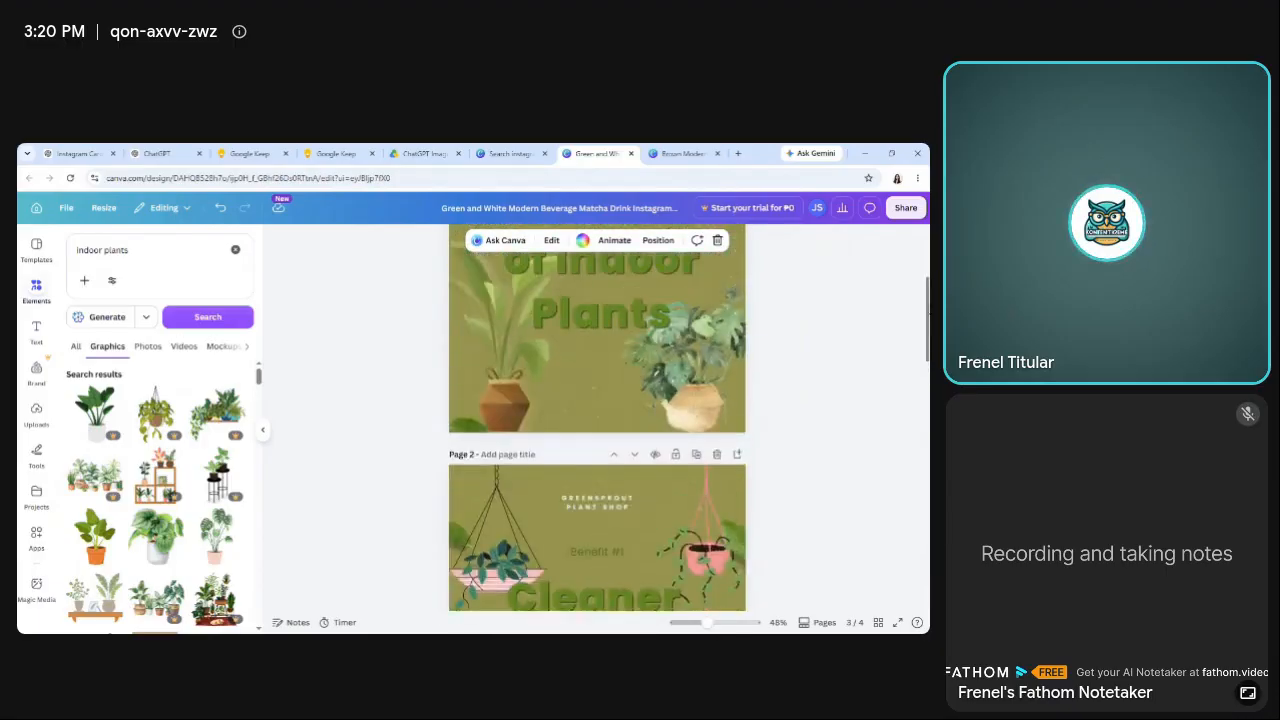
{"action": "scroll", "coordinate": [597, 420], "scroll_direction": "up", "scroll_amount": 4}
{"action": "scroll", "coordinate": [597, 420], "scroll_direction": "down", "scroll_amount": 15}
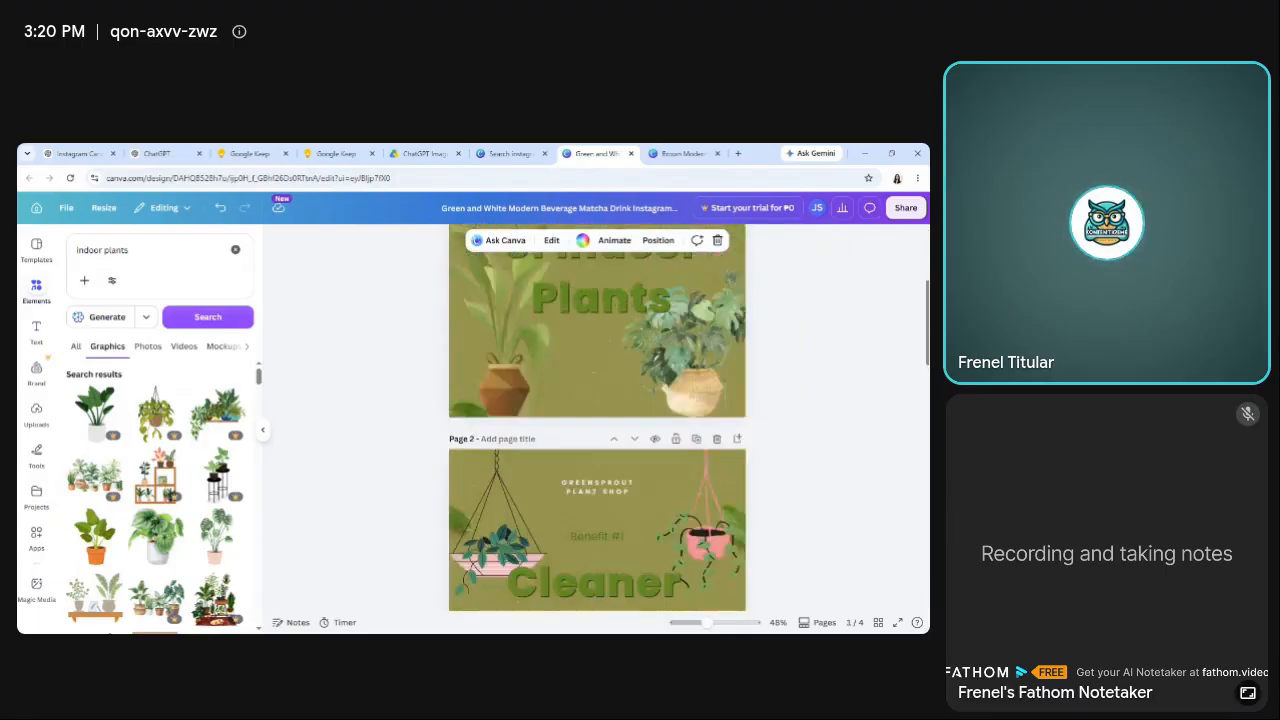
Replace page 4's heading with "Beautify Your Home", copied from the Slide 4 title in the Google Keep note.
{"action": "scroll", "coordinate": [597, 420], "scroll_direction": "down", "scroll_amount": 1}
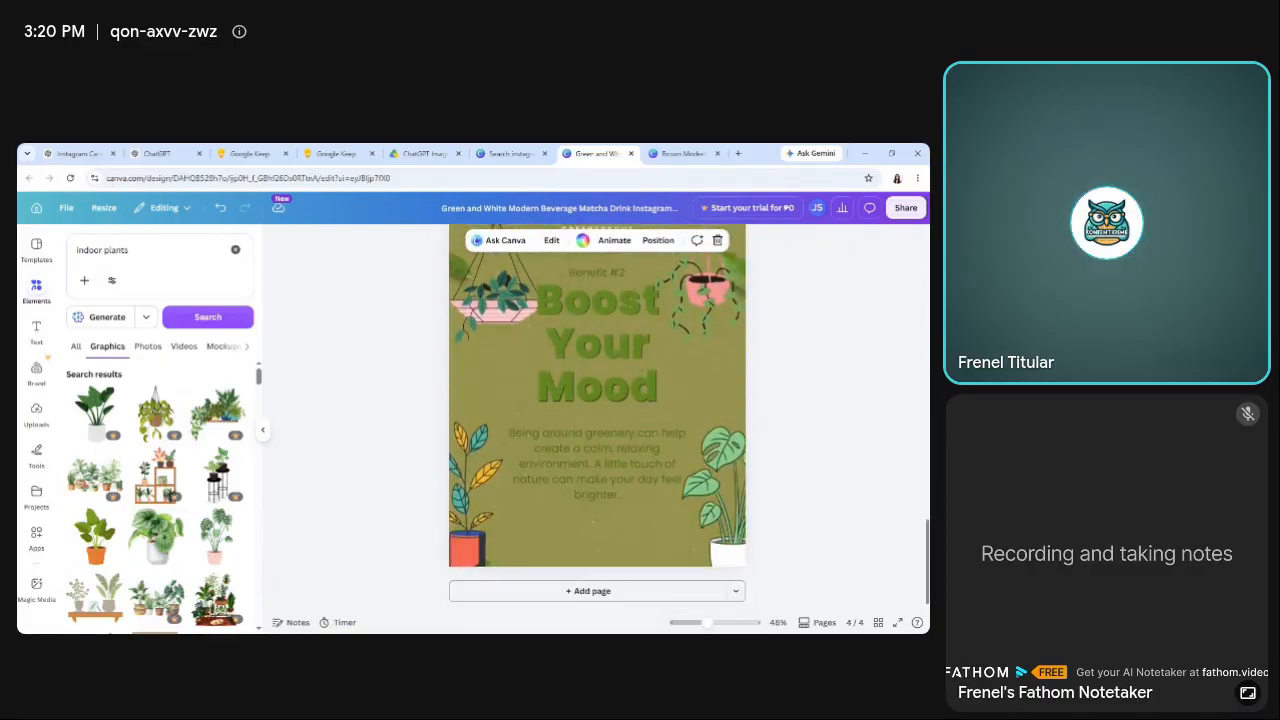
{"action": "left_click", "coordinate": [336, 153]}
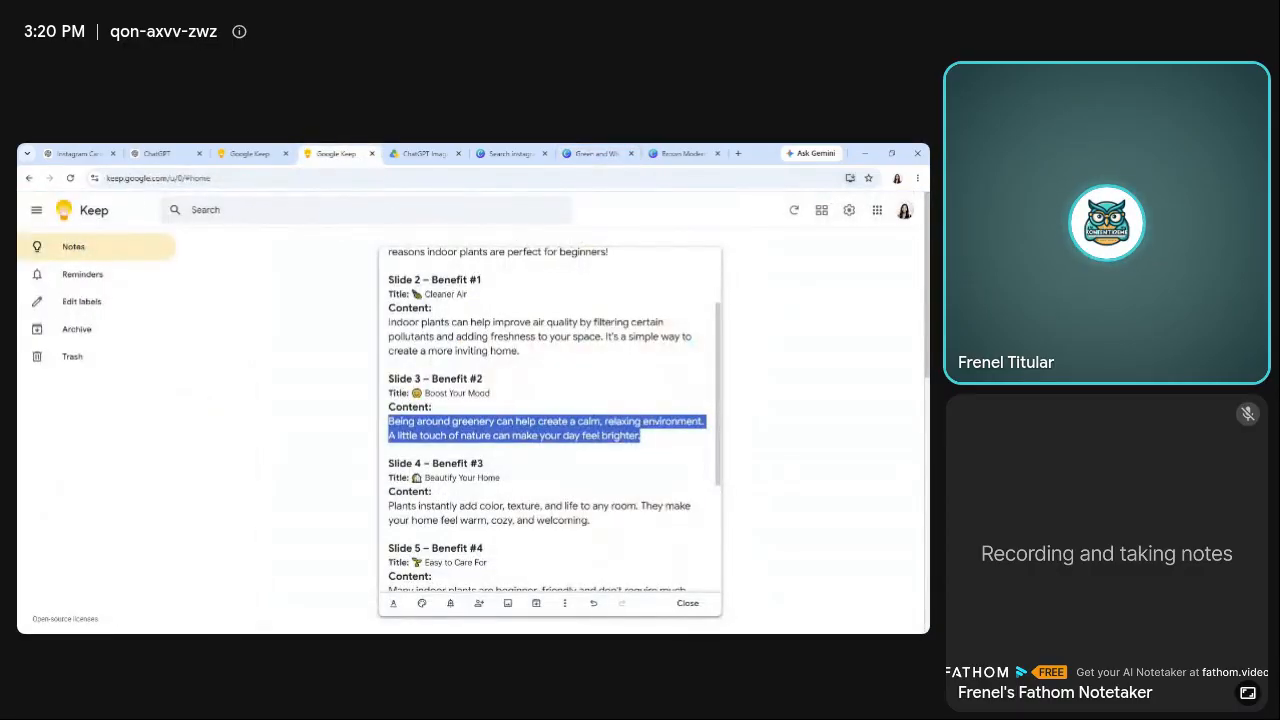
{"action": "scroll", "coordinate": [550, 420], "scroll_direction": "down", "scroll_amount": 2}
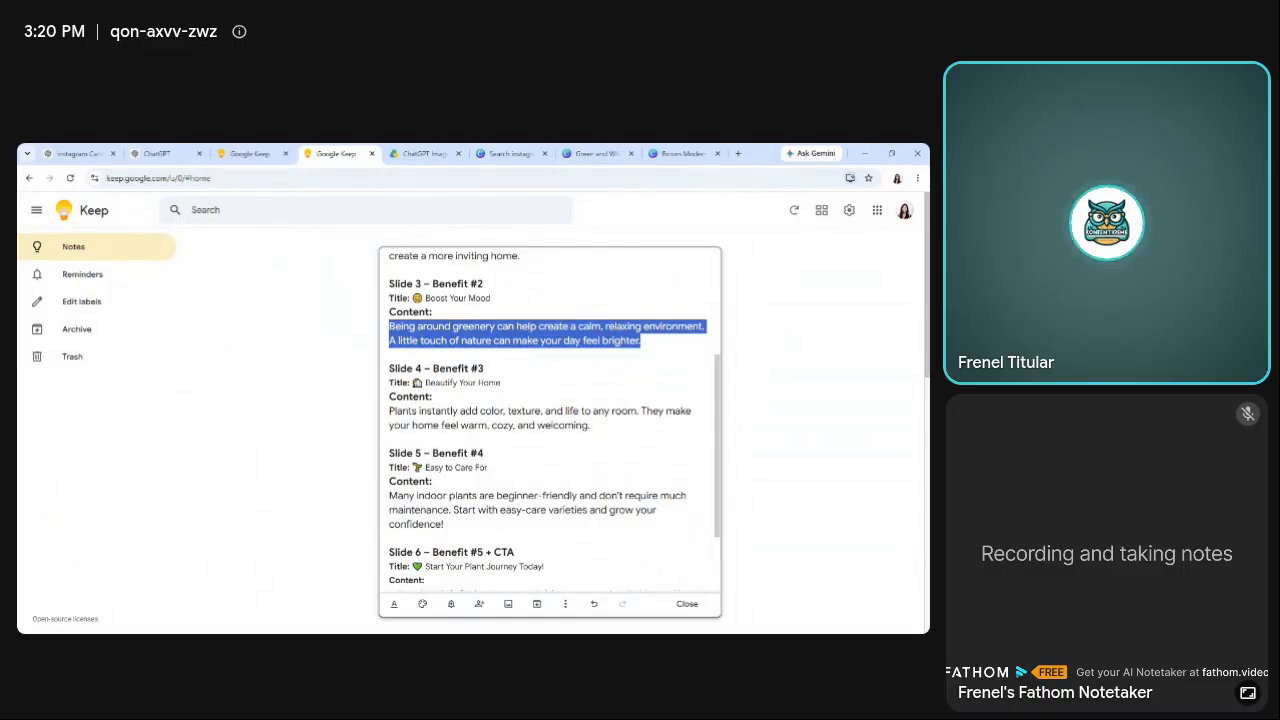
{"action": "left_click_drag", "start_coordinate": [425, 383], "coordinate": [496, 383]}
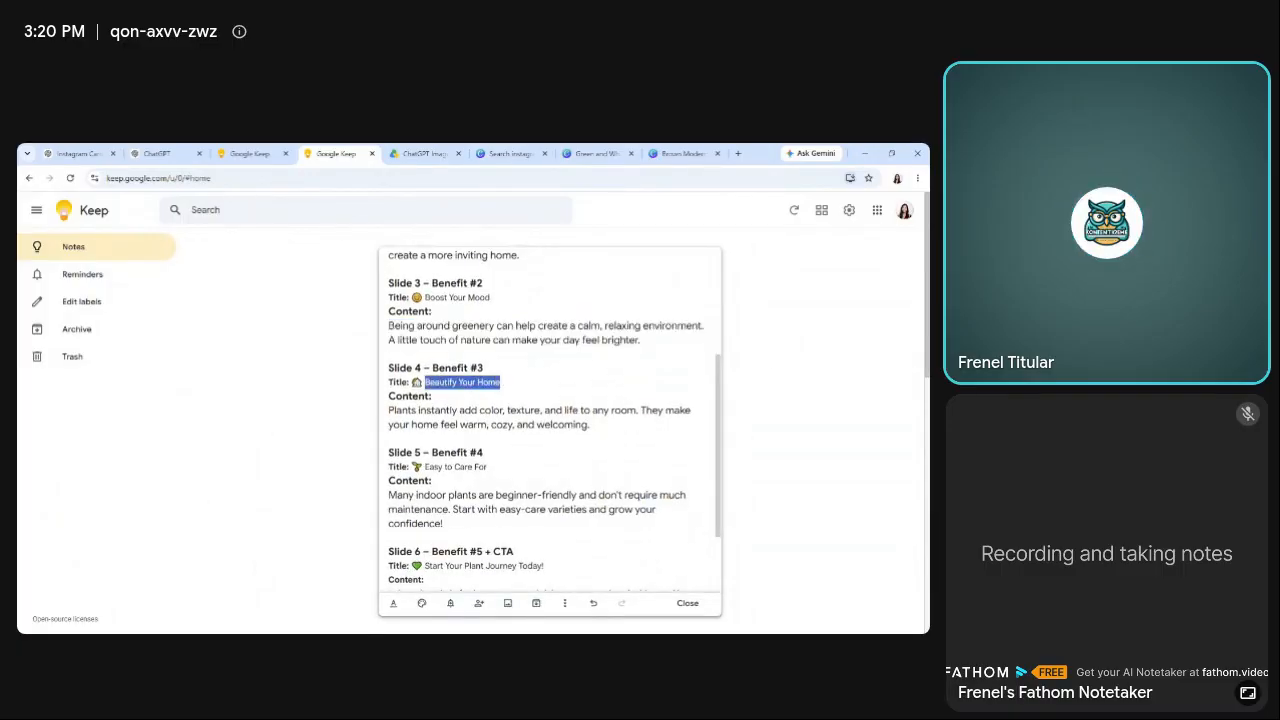
{"action": "left_click", "coordinate": [597, 153]}
{"action": "left_click", "coordinate": [614, 328]}
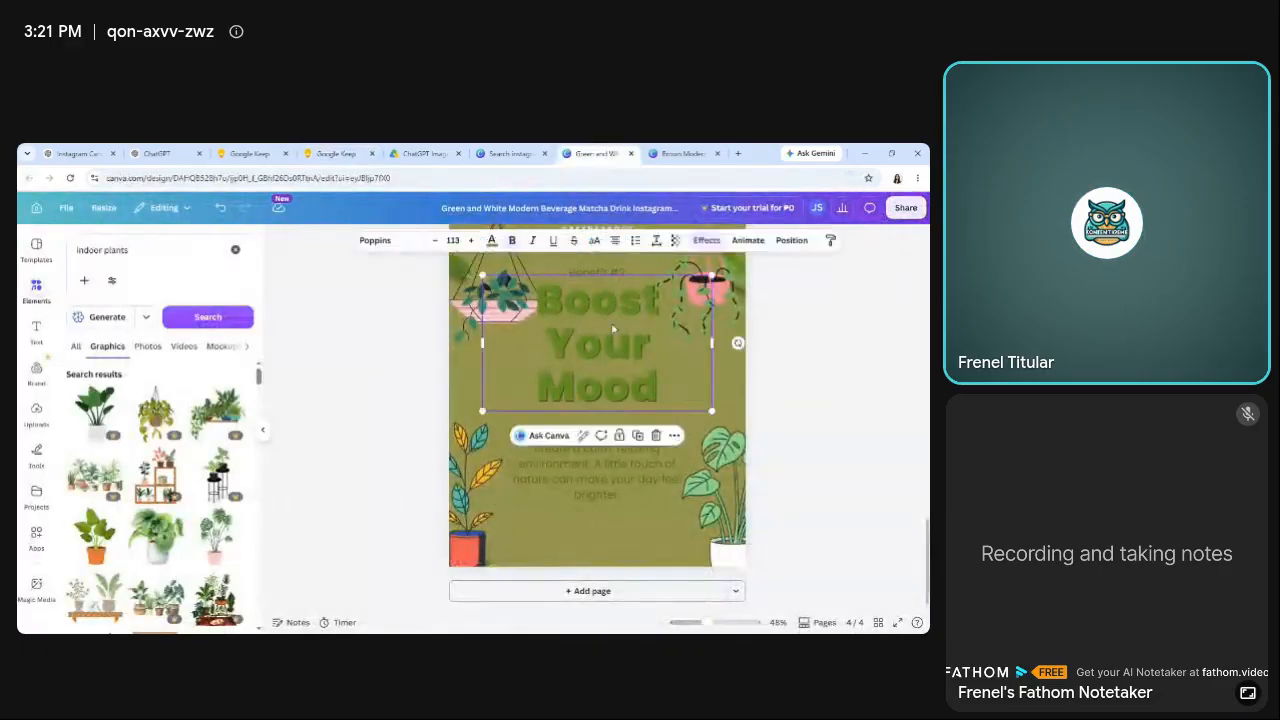
{"action": "double_click", "coordinate": [612, 328]}
{"action": "type", "text": "Beautify Your Home"}
{"action": "left_click", "coordinate": [837, 418]}
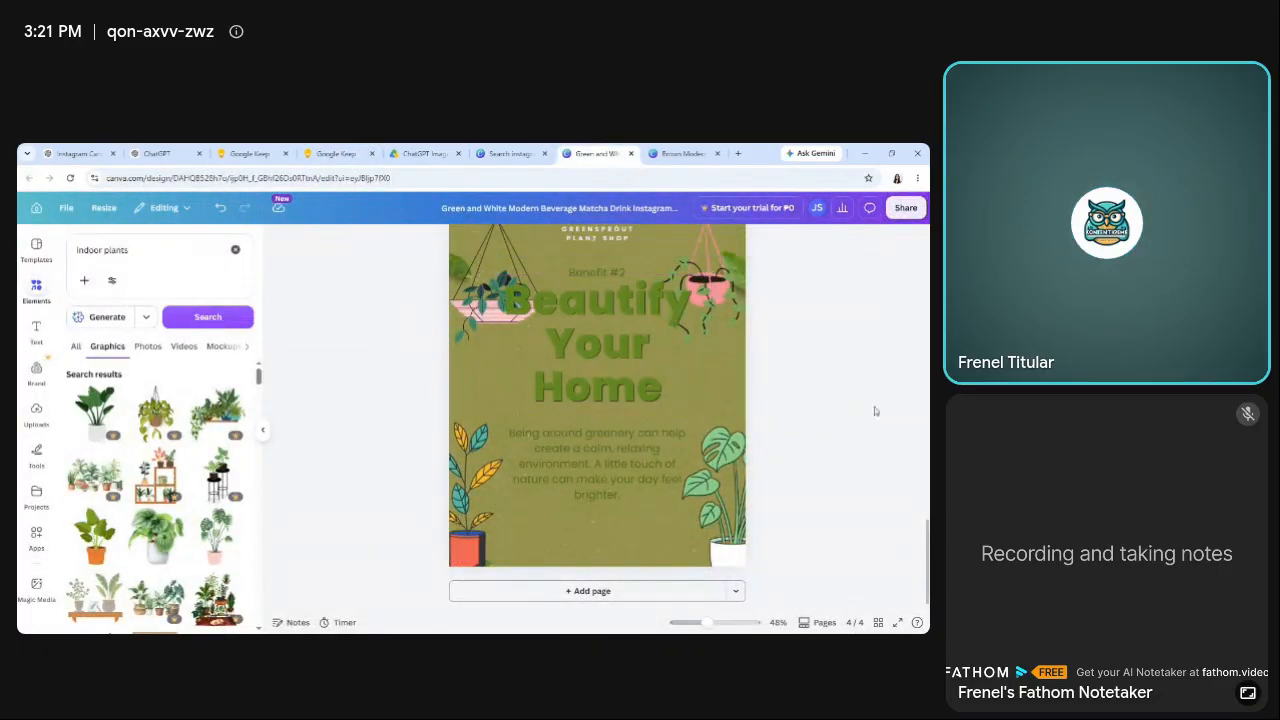
Change the small label above page 4's heading to "Benefit #3".
{"action": "scroll", "coordinate": [603, 343], "scroll_direction": "up", "scroll_amount": 2}
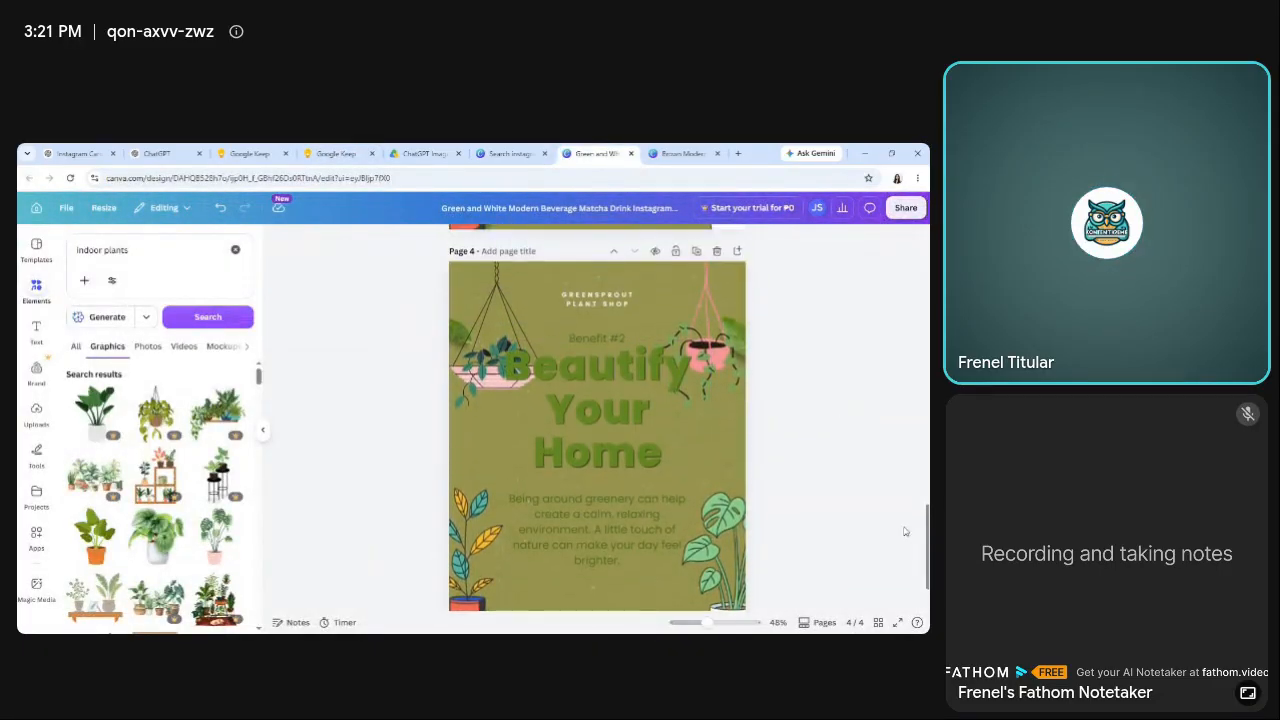
{"action": "double_click", "coordinate": [603, 341]}
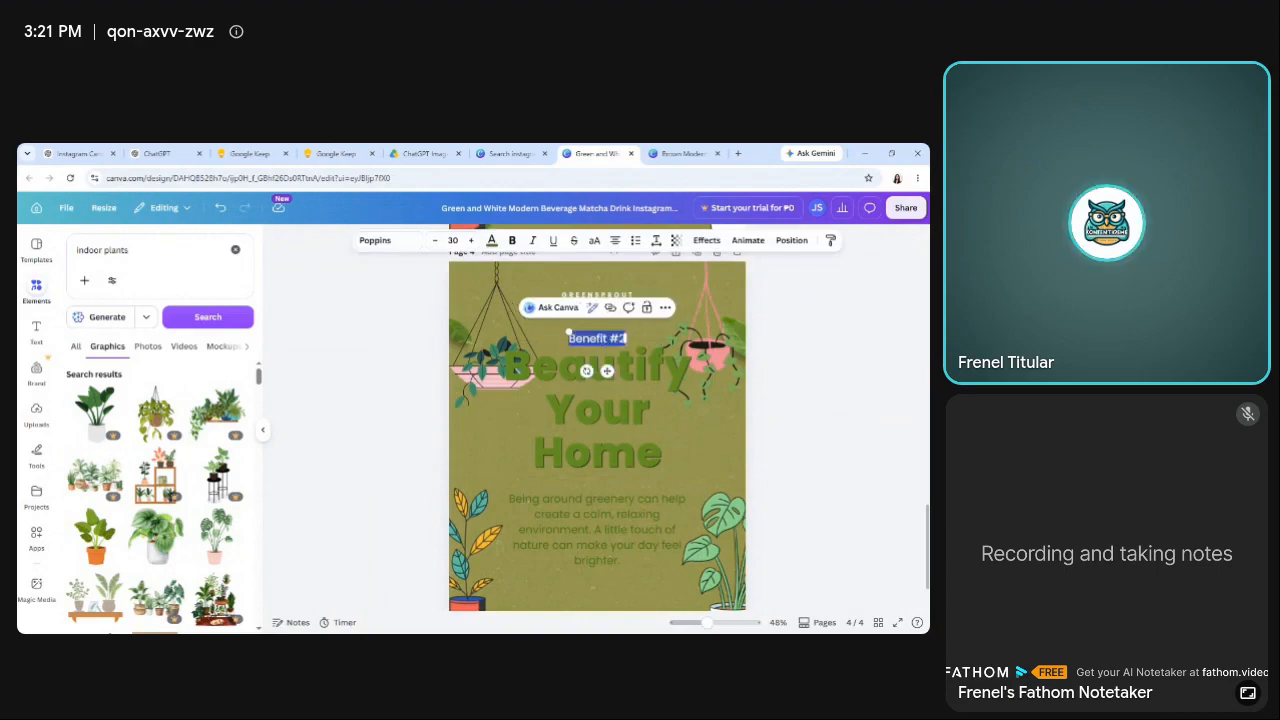
{"action": "left_click", "coordinate": [700, 332]}
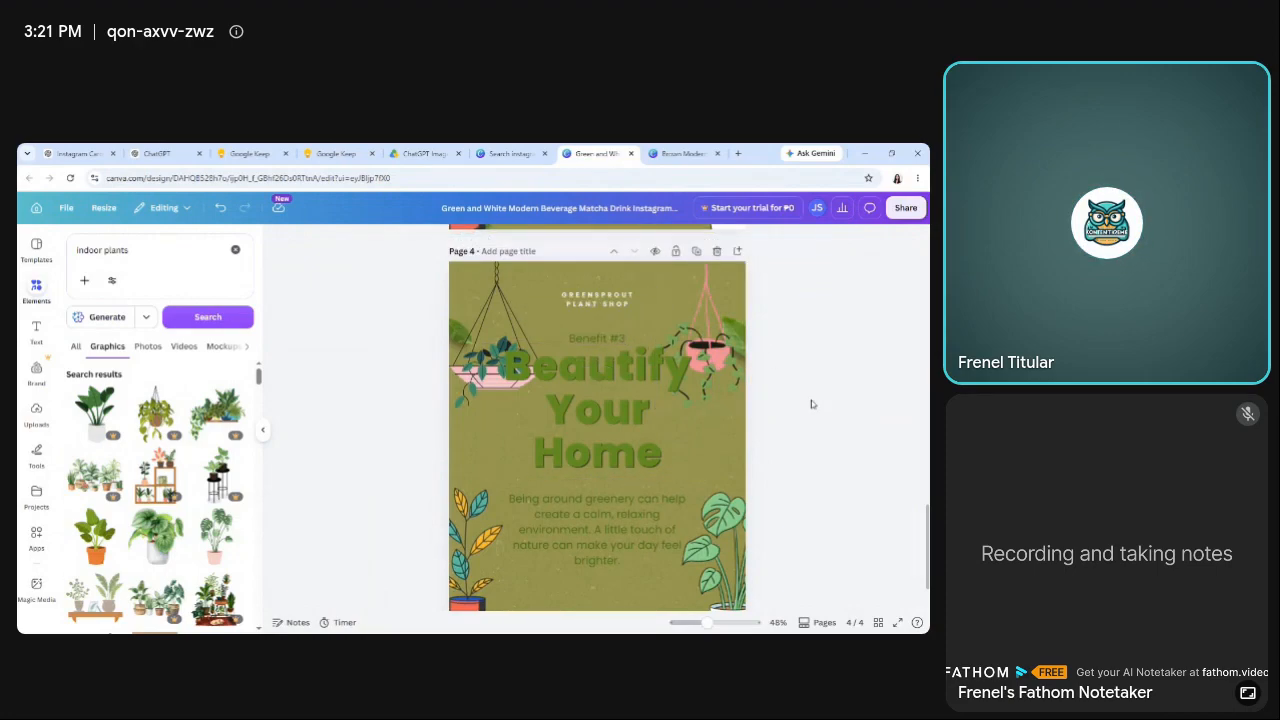
Nudge the "Benefit #3" label slightly up and the "Beautify Your Home" heading slightly down to separate them.
{"action": "left_click_drag", "start_coordinate": [615, 338], "coordinate": [612, 334]}
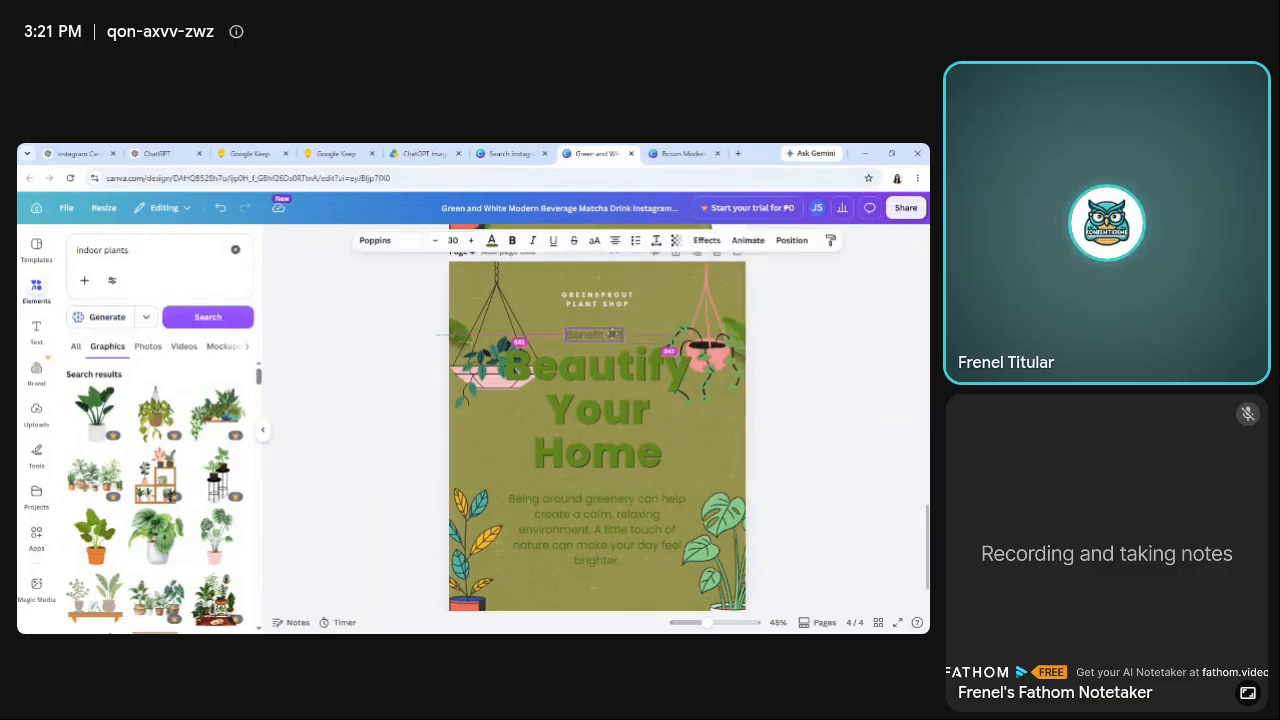
{"action": "left_click", "coordinate": [837, 366]}
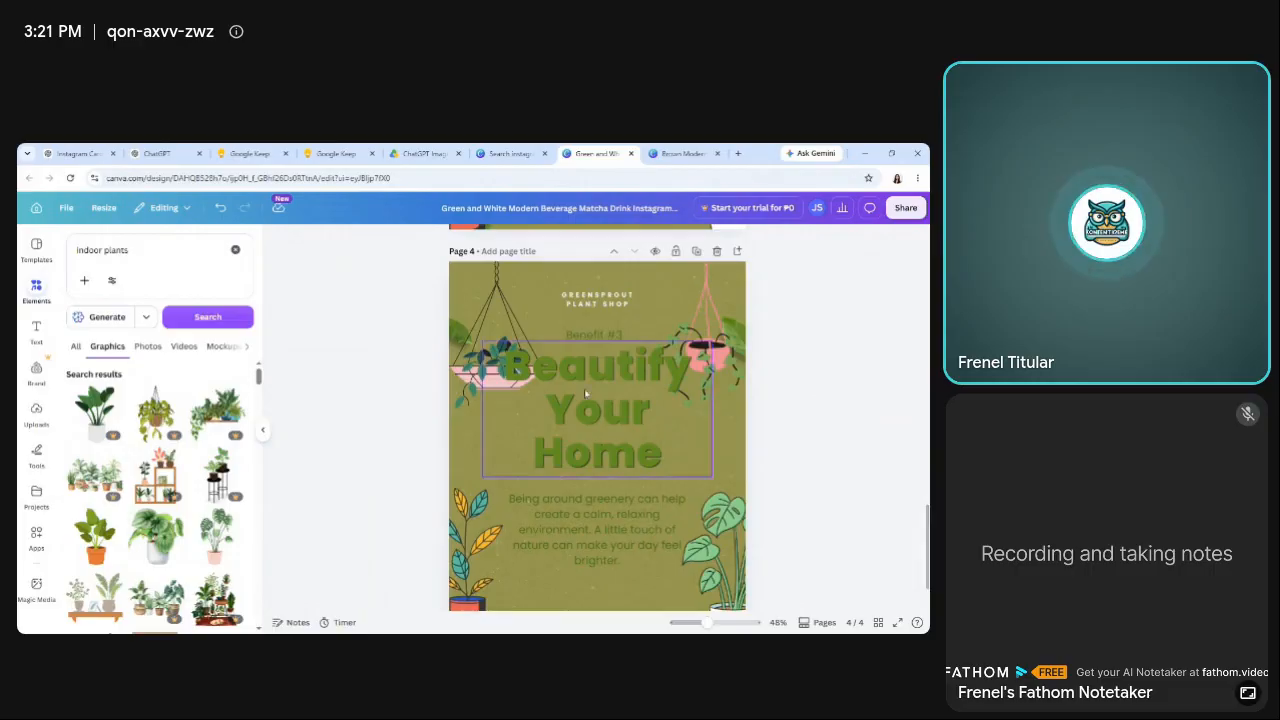
{"action": "left_click", "coordinate": [588, 338]}
{"action": "left_click", "coordinate": [844, 454]}
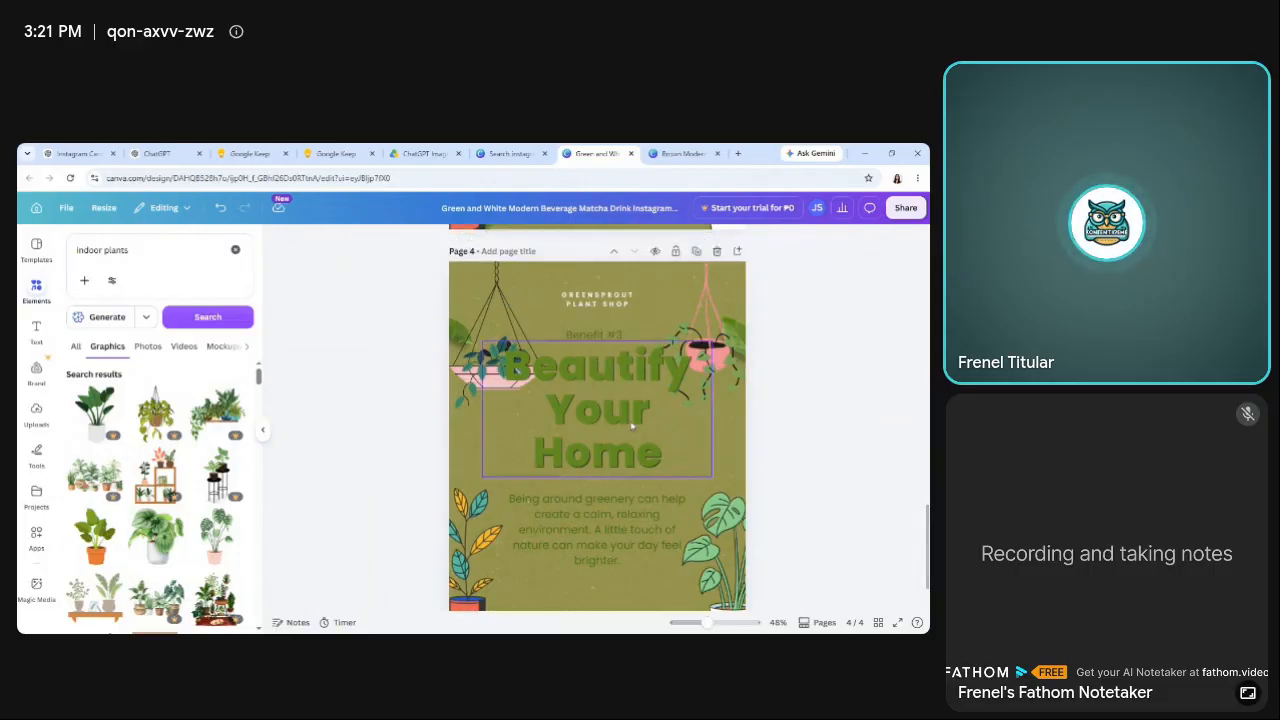
{"action": "left_click_drag", "start_coordinate": [630, 420], "coordinate": [630, 430]}
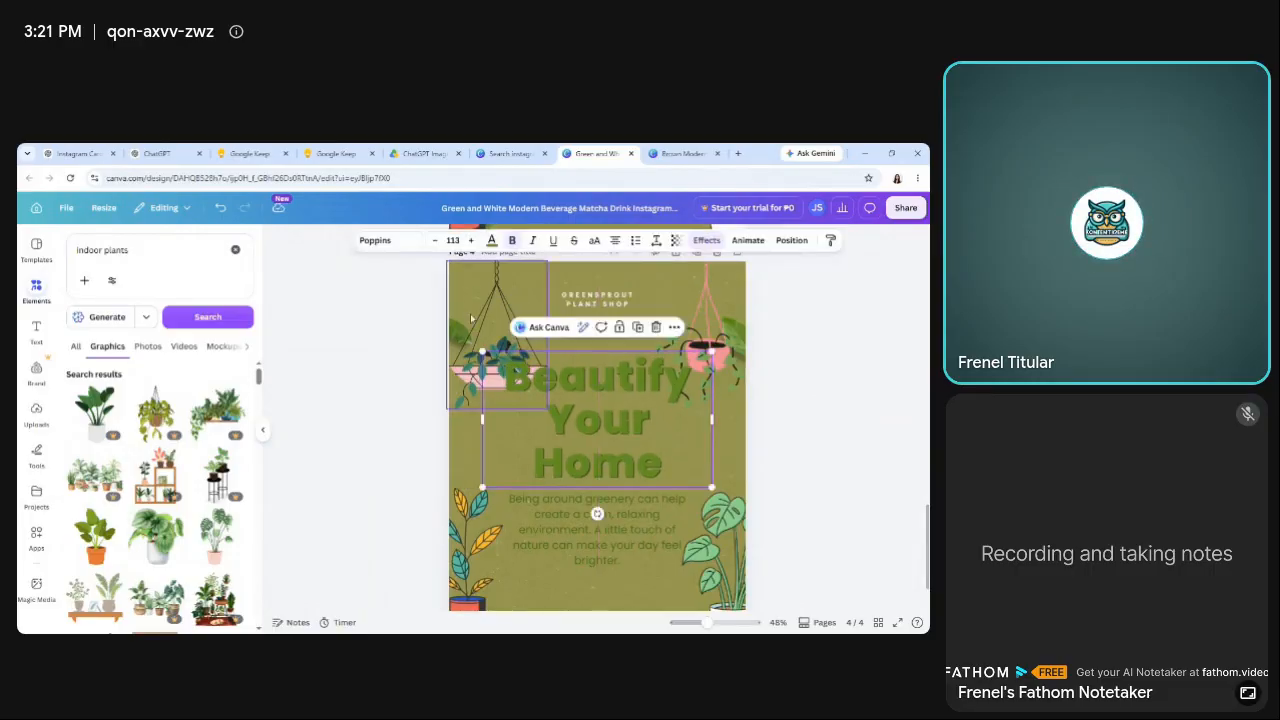
Delete the hanging bowl plant from page 4's upper-left corner and browse the "indoor plants" graphics for a replacement.
{"action": "left_click", "coordinate": [507, 358]}
{"action": "key", "text": "Delete"}
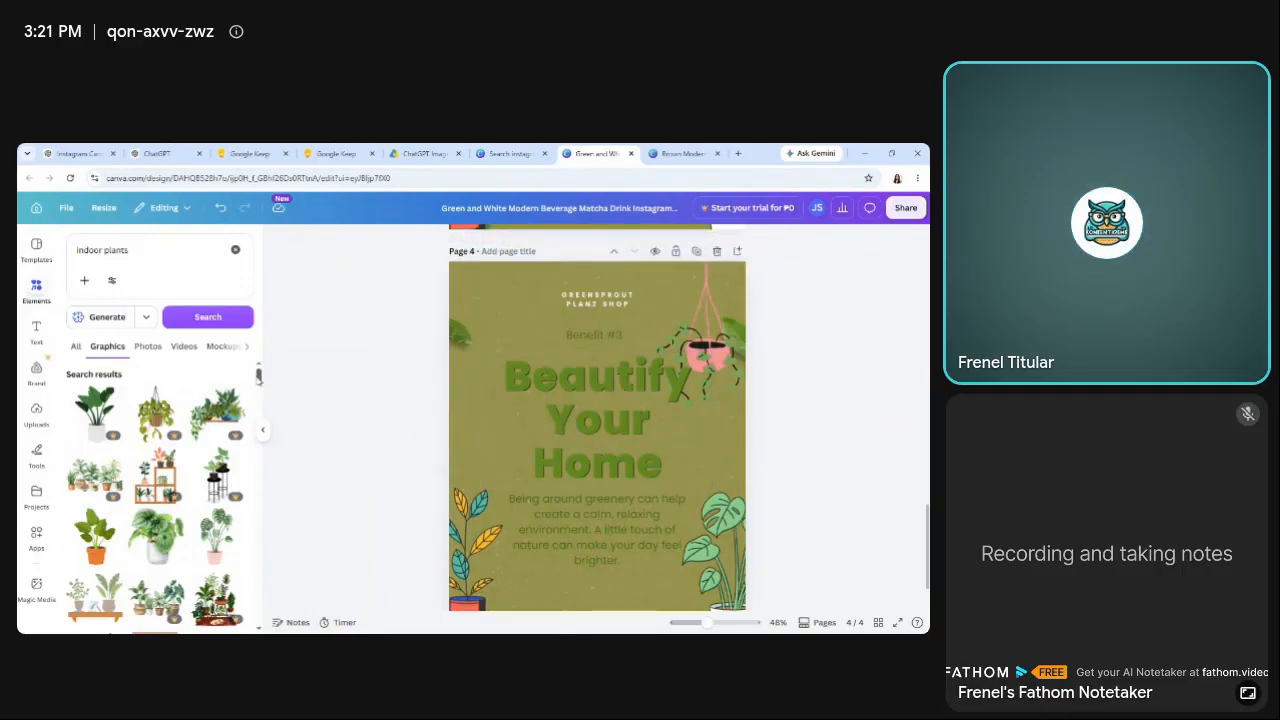
{"action": "left_click_drag", "start_coordinate": [258, 378], "coordinate": [253, 417]}
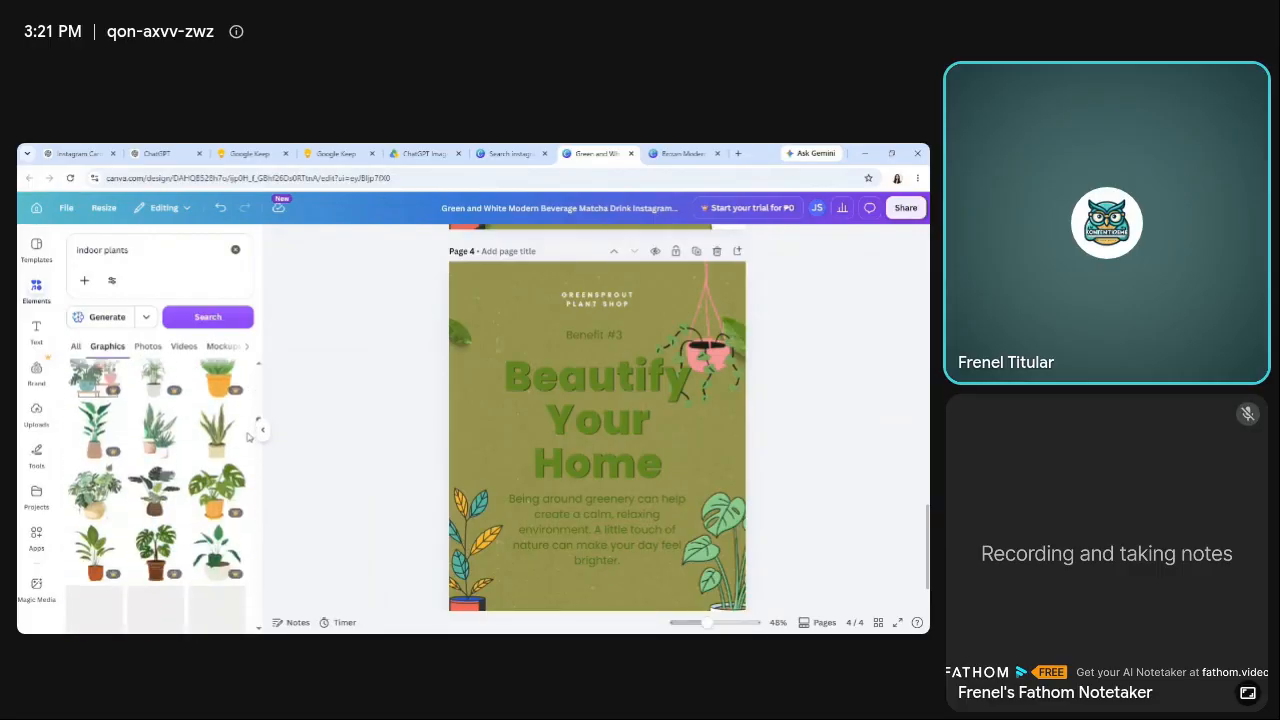
{"action": "scroll", "coordinate": [248, 430], "scroll_direction": "down", "scroll_amount": 5}
{"action": "scroll", "coordinate": [248, 460], "scroll_direction": "down", "scroll_amount": 5}
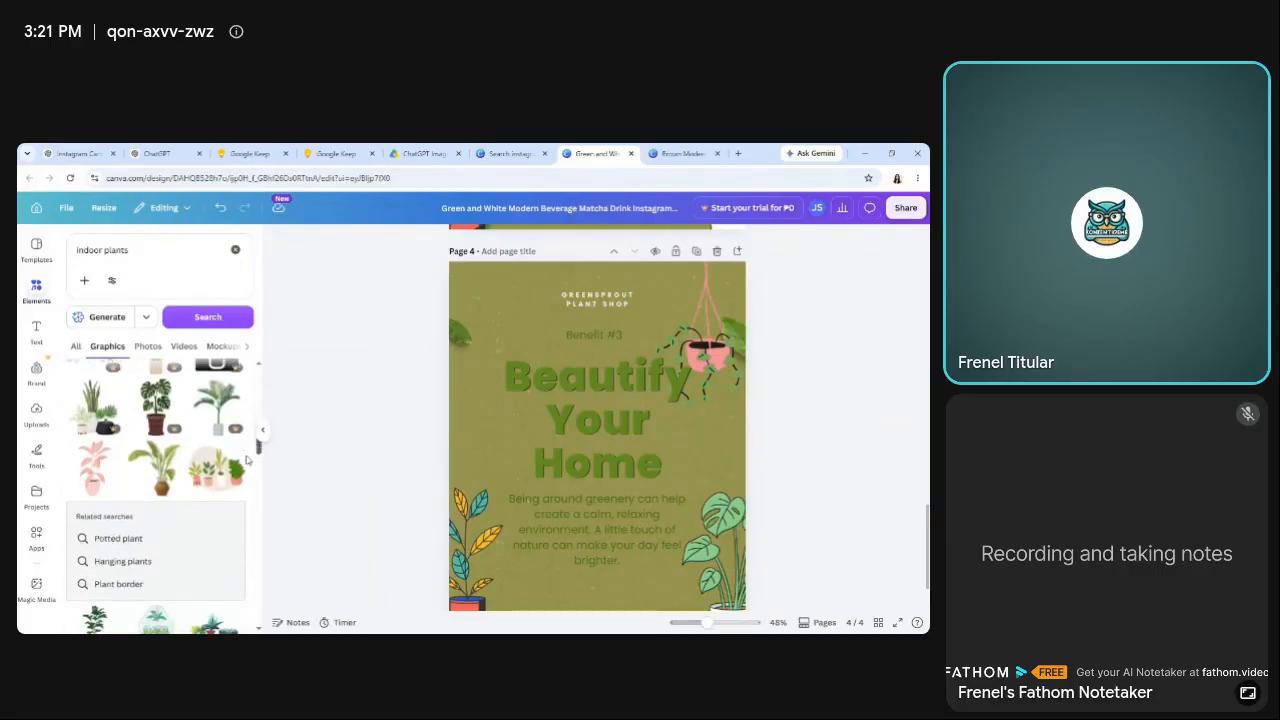
{"action": "left_click_drag", "start_coordinate": [248, 474], "coordinate": [256, 372]}
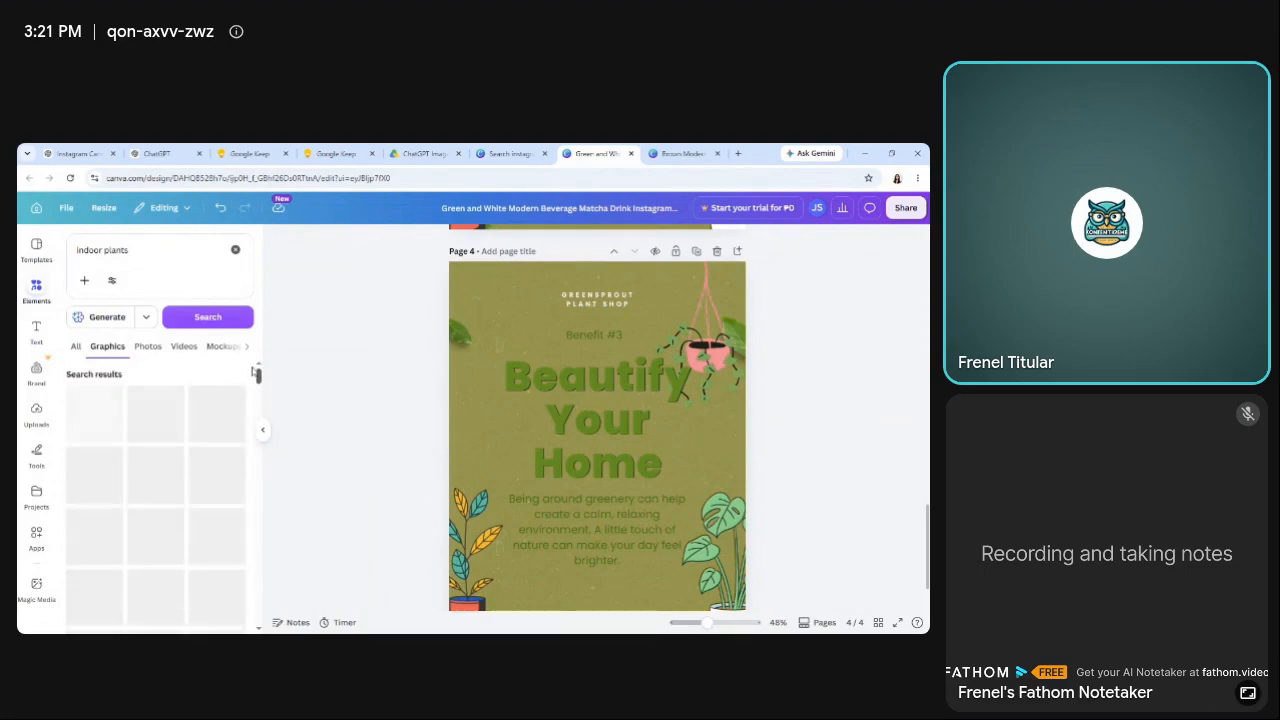
Add the hanging bowl plant to page 4, and place the pink hanging pot from its recommendations in the upper-left corner.
{"action": "left_click", "coordinate": [687, 345]}
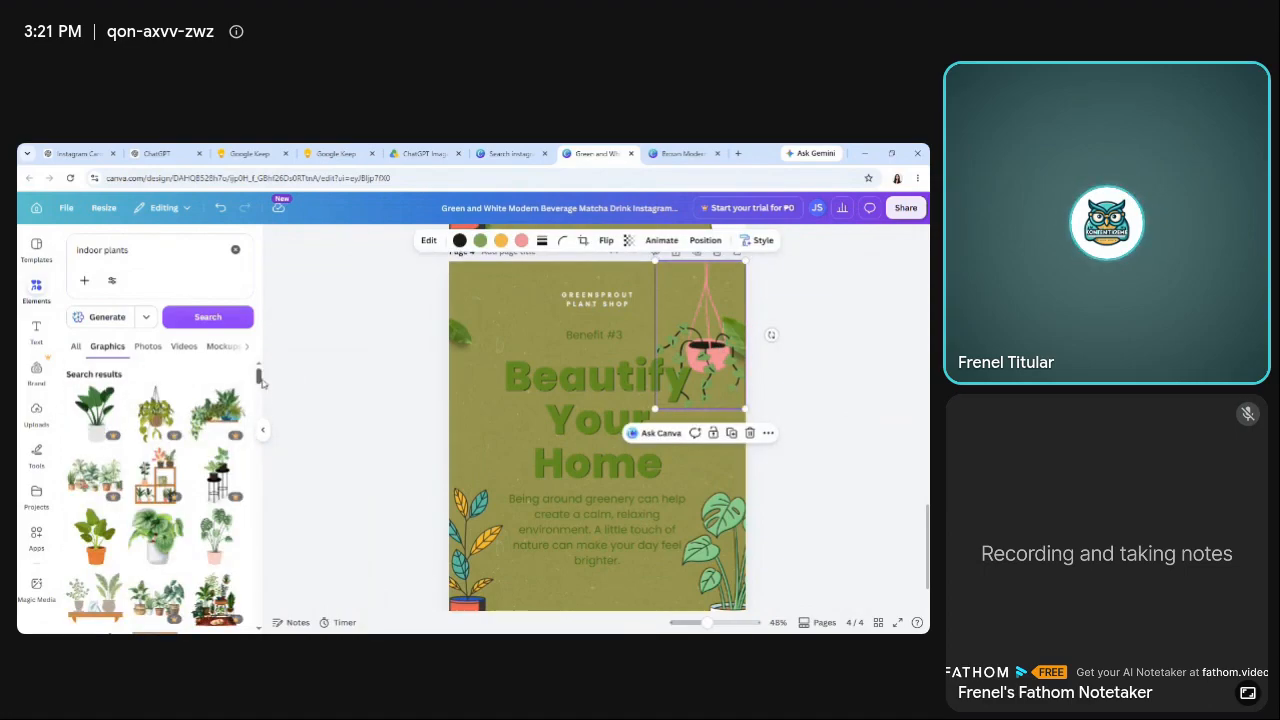
{"action": "left_click_drag", "start_coordinate": [259, 374], "coordinate": [268, 405]}
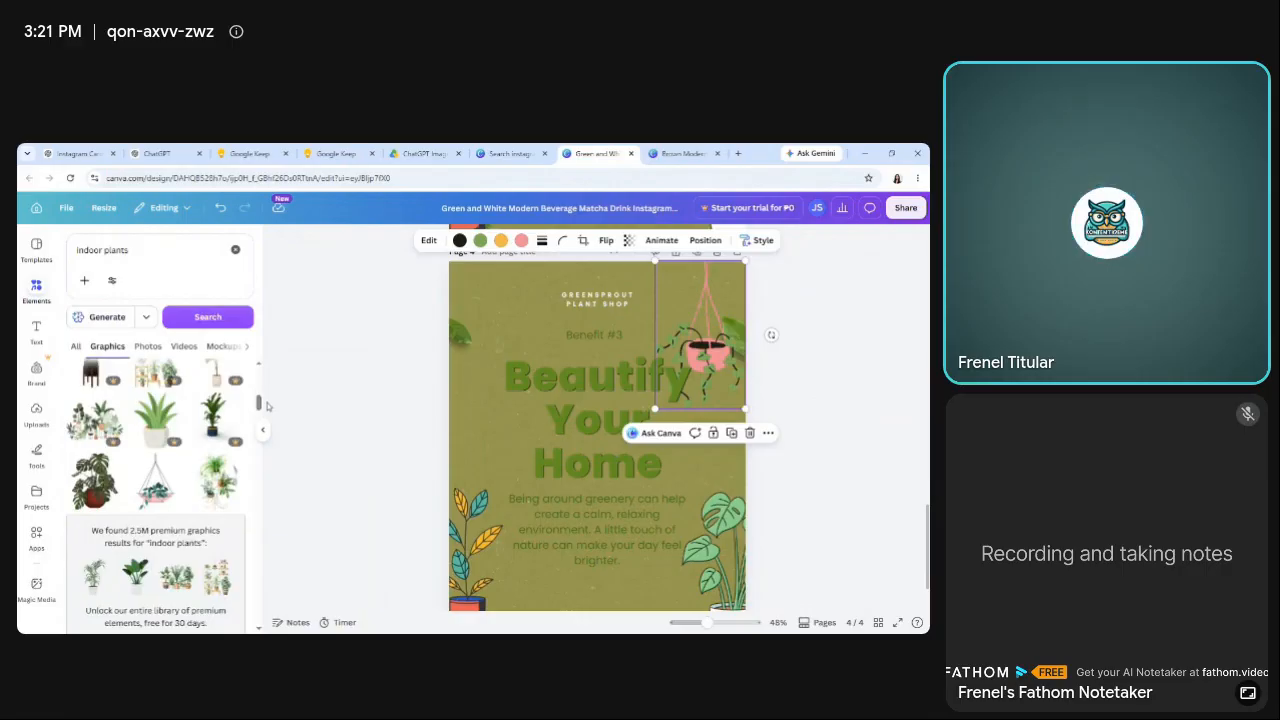
{"action": "left_click", "coordinate": [160, 472]}
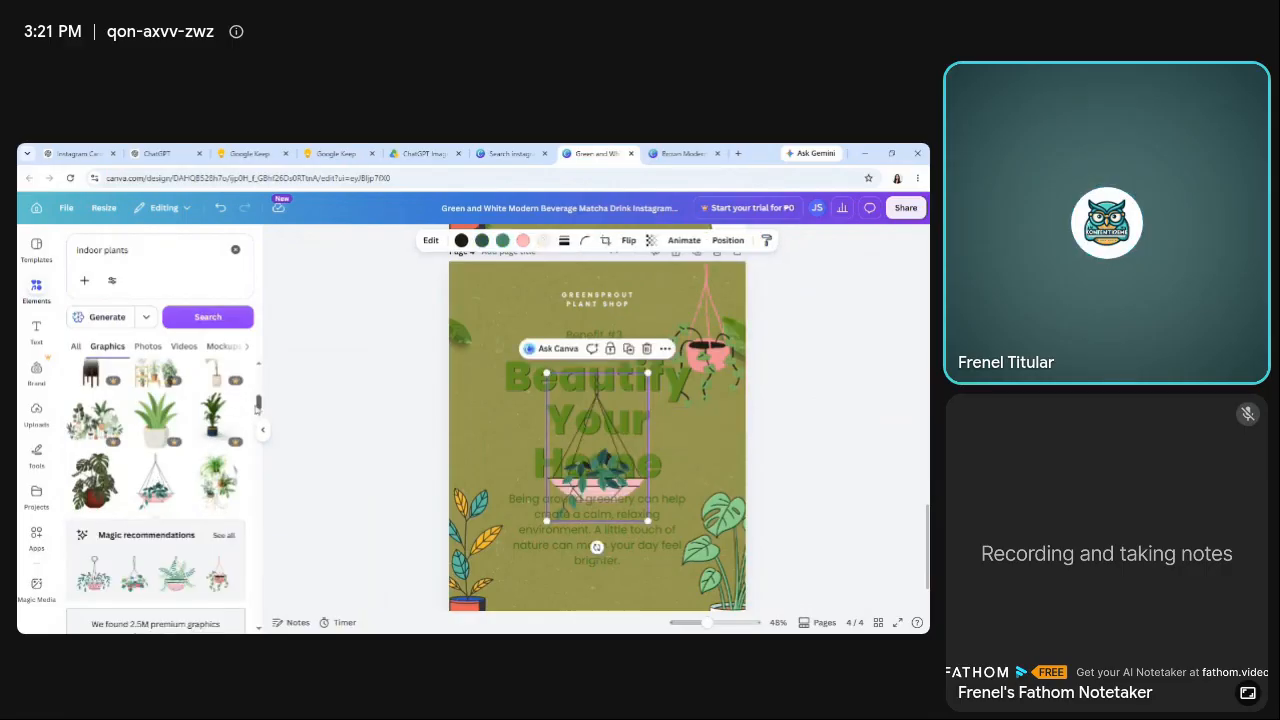
{"action": "left_click_drag", "start_coordinate": [258, 404], "coordinate": [266, 414]}
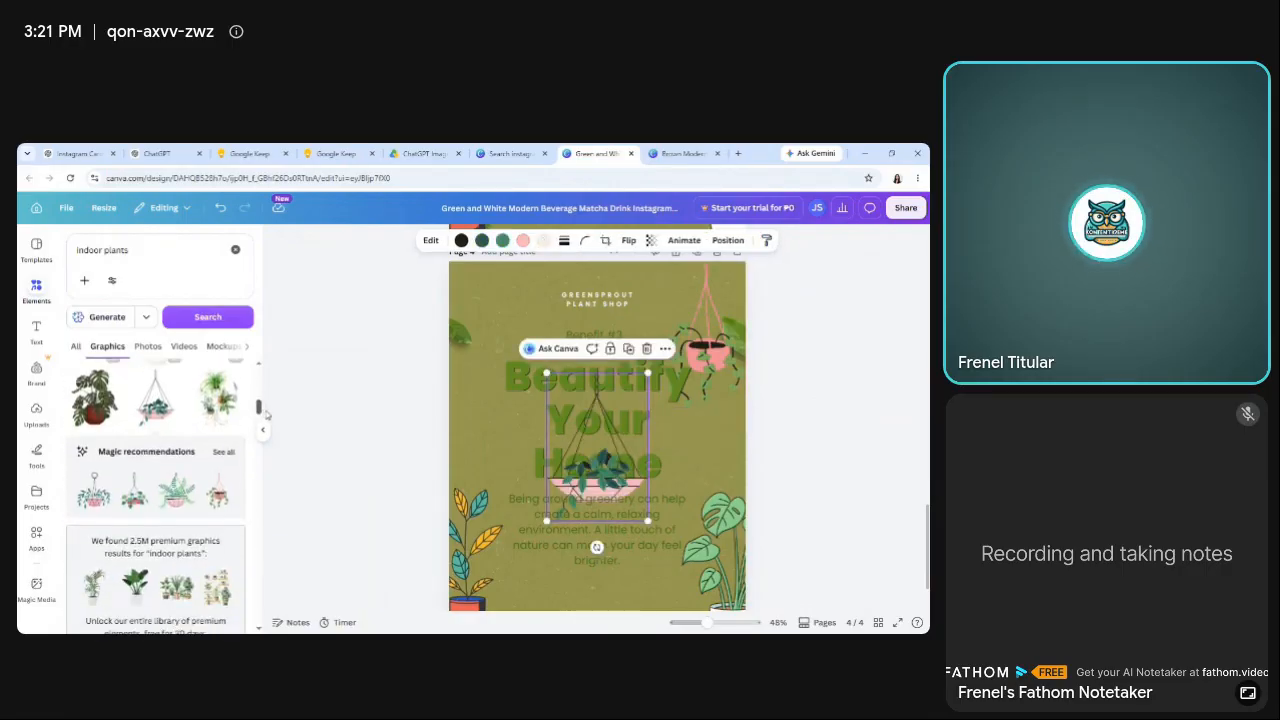
{"action": "left_click", "coordinate": [222, 487]}
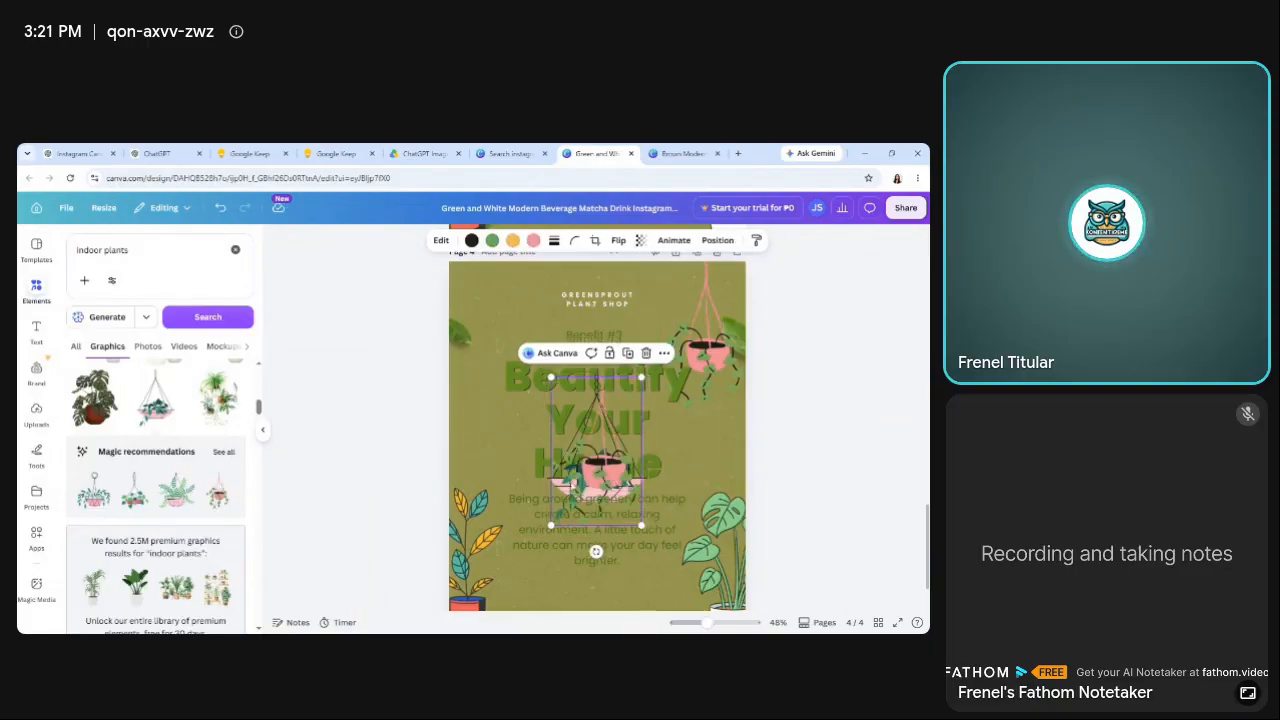
{"action": "left_click_drag", "start_coordinate": [597, 455], "coordinate": [474, 334]}
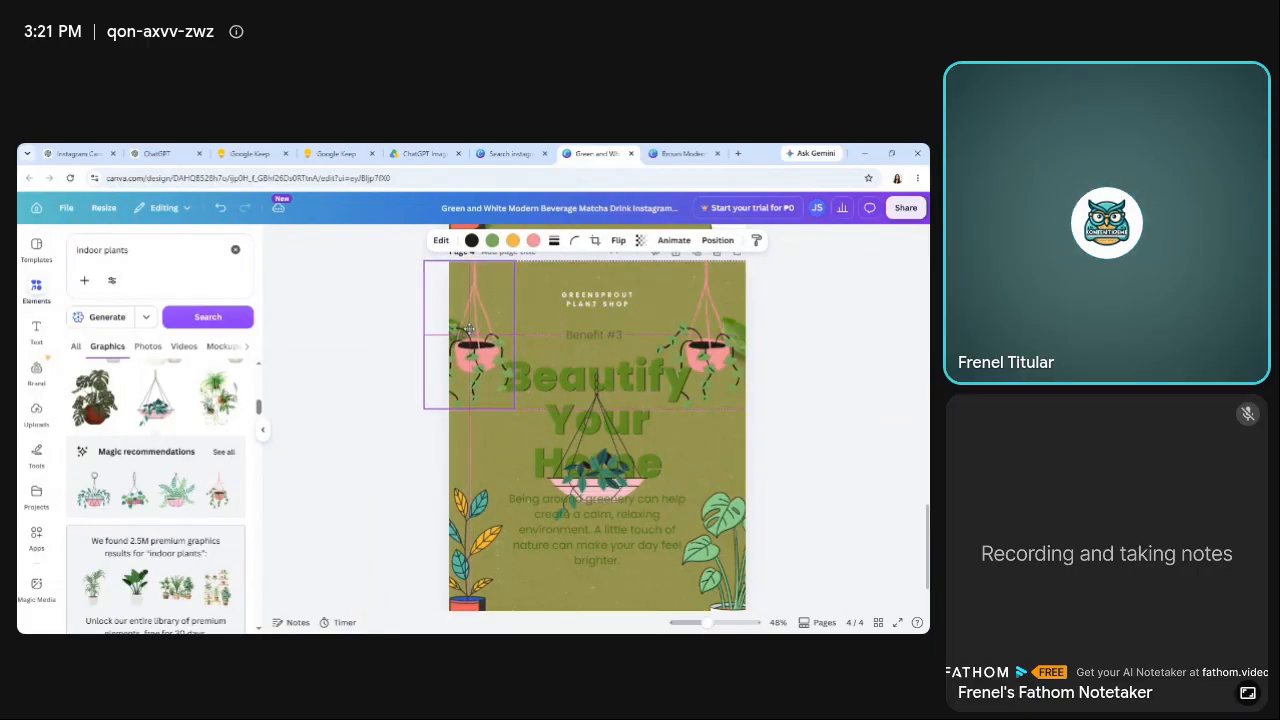
Delete the hanging bowl plant from page 4's centre and add the pale-pink hanging pot from the full Magic recommendations.
{"action": "left_click", "coordinate": [608, 455]}
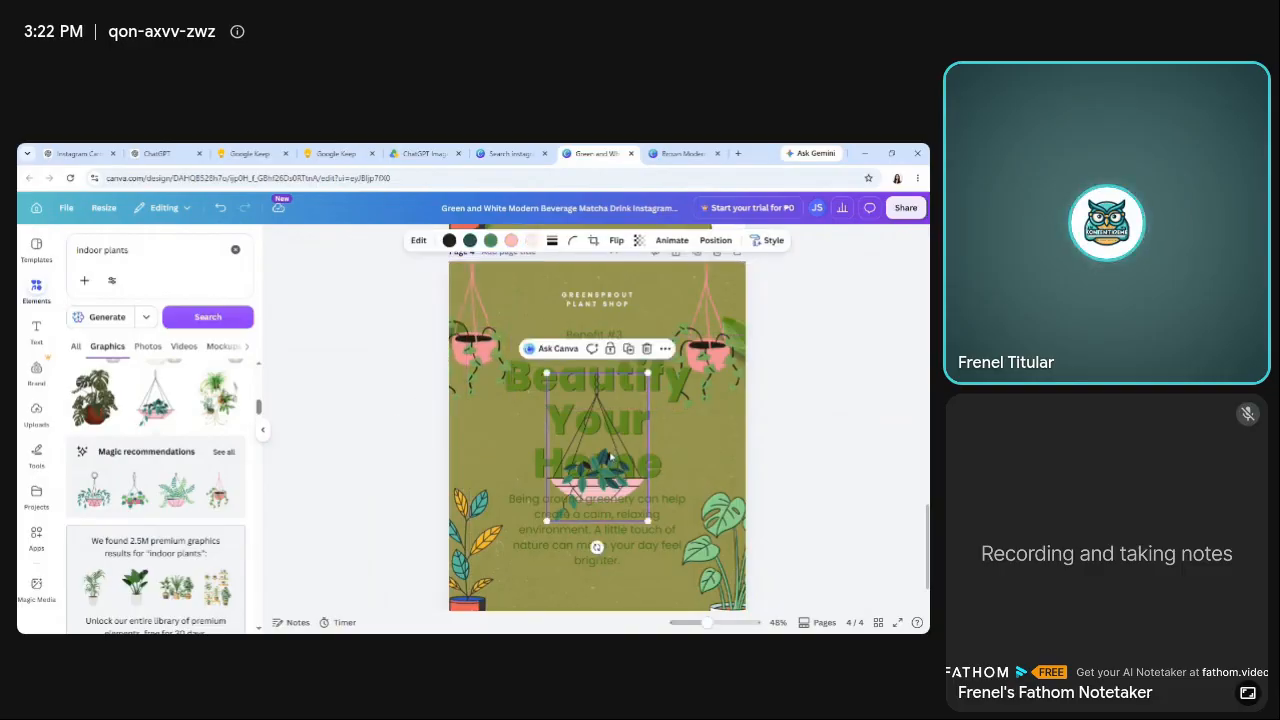
{"action": "key", "text": "Delete"}
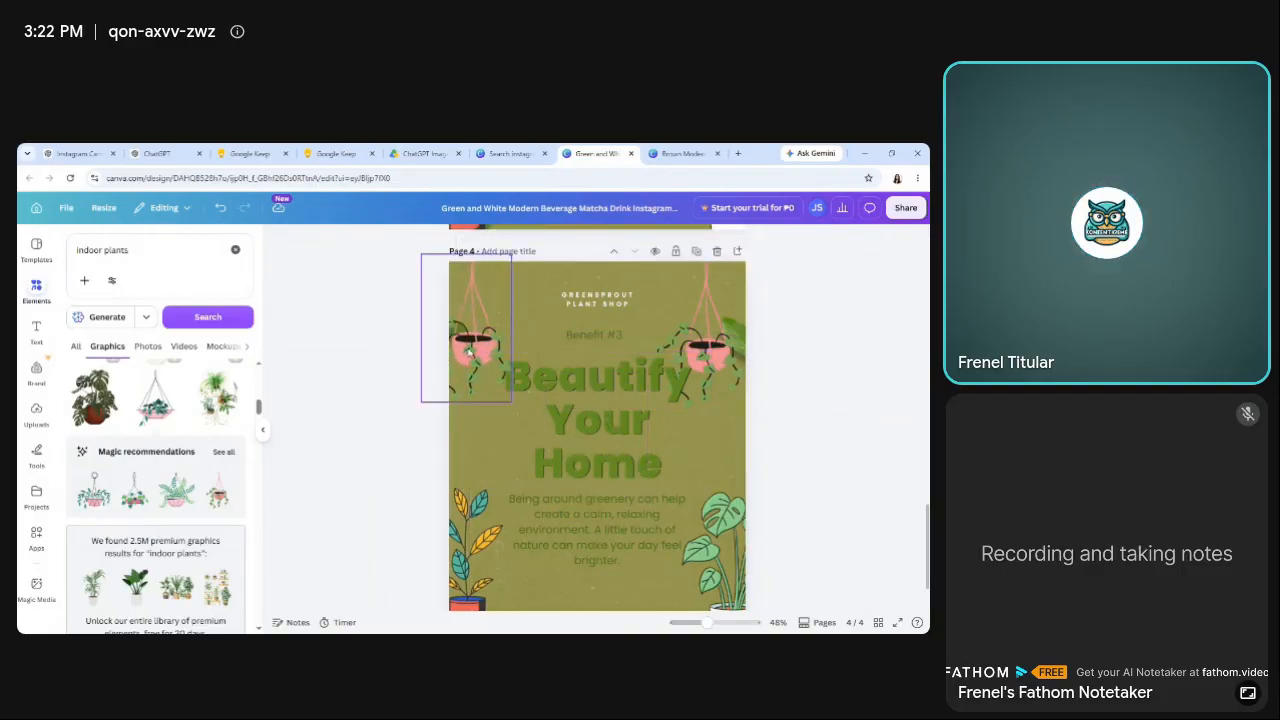
{"action": "left_click", "coordinate": [224, 453]}
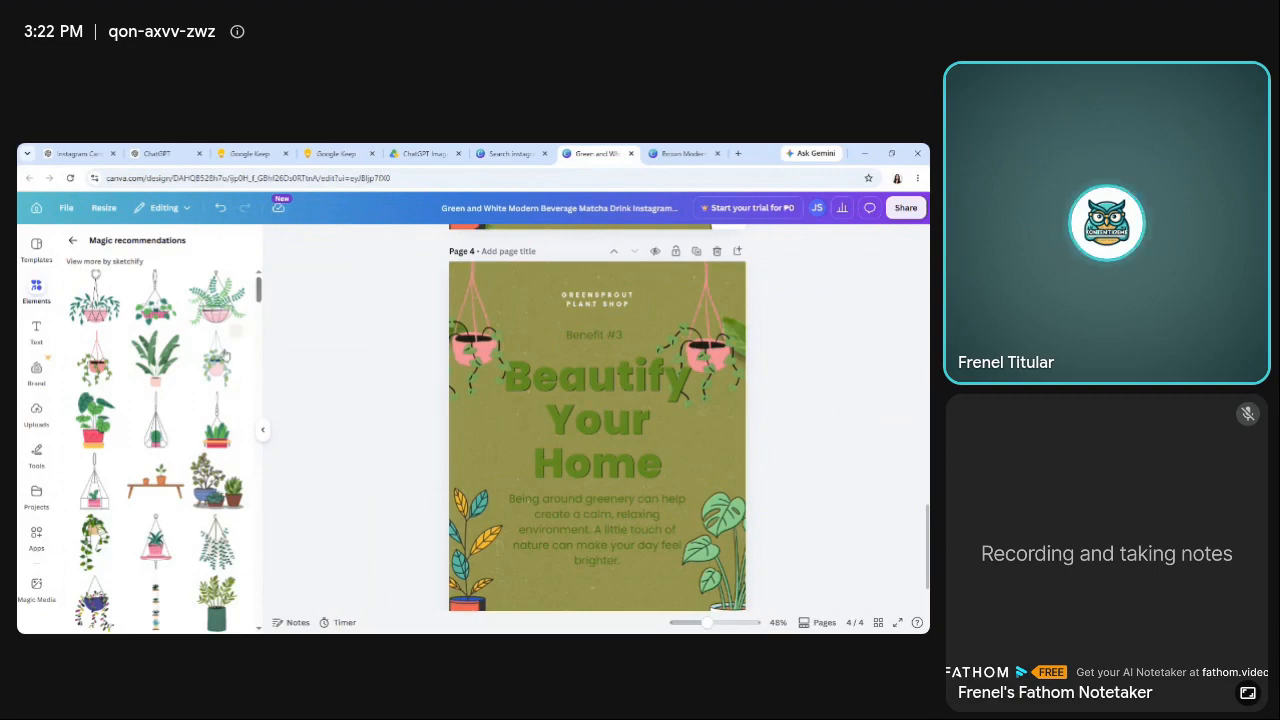
Delete the pink hanging pot from page 4's upper-left corner and place the pale-pink pot there, against the top edge.
{"action": "left_click", "coordinate": [471, 343]}
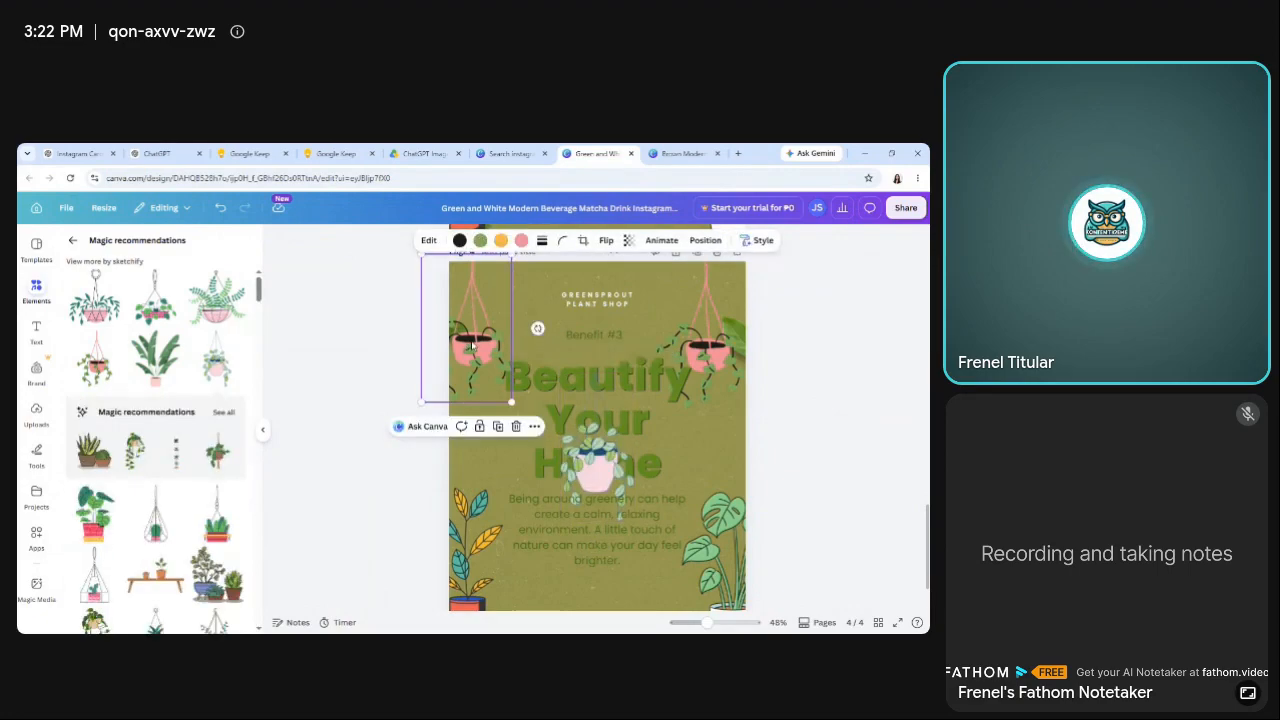
{"action": "key", "text": "Delete"}
{"action": "left_click_drag", "start_coordinate": [598, 483], "coordinate": [497, 372]}
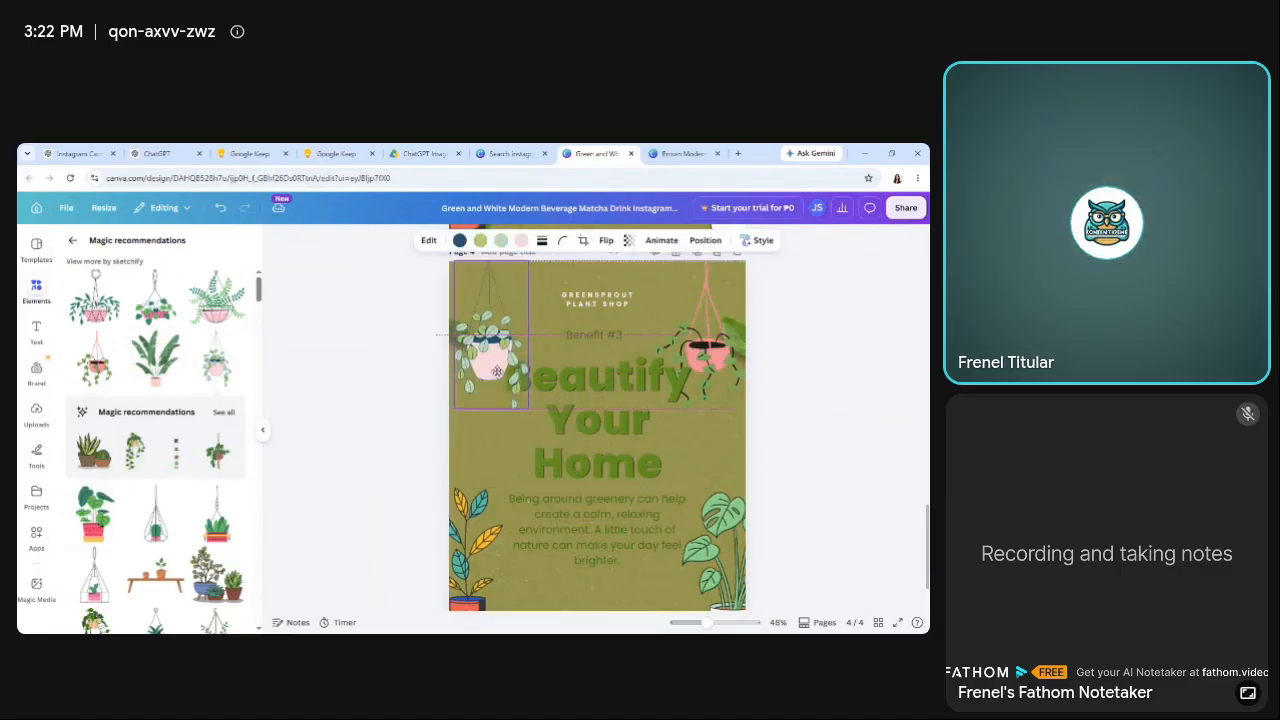
{"action": "left_click", "coordinate": [385, 420]}
Send the pale-pink hanging pot on page 4 one layer backward, relative to the overlapping heading.
{"action": "left_click", "coordinate": [598, 388]}
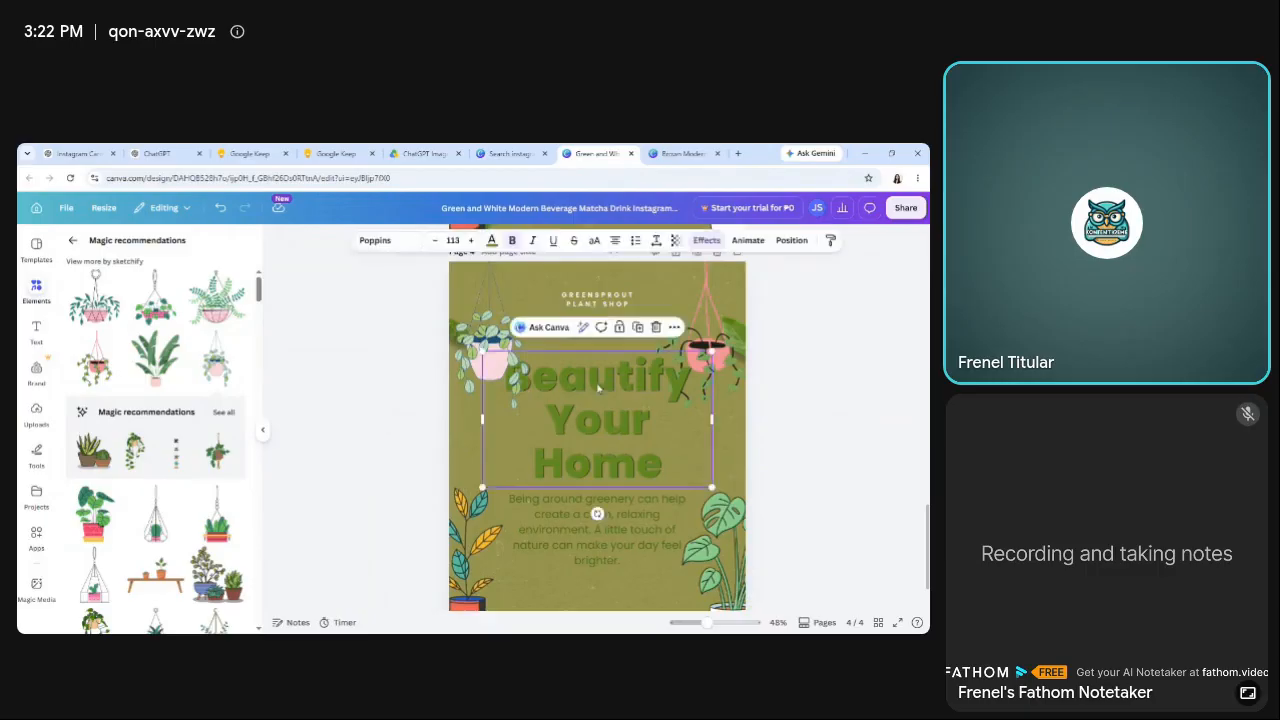
{"action": "left_click", "coordinate": [479, 331]}
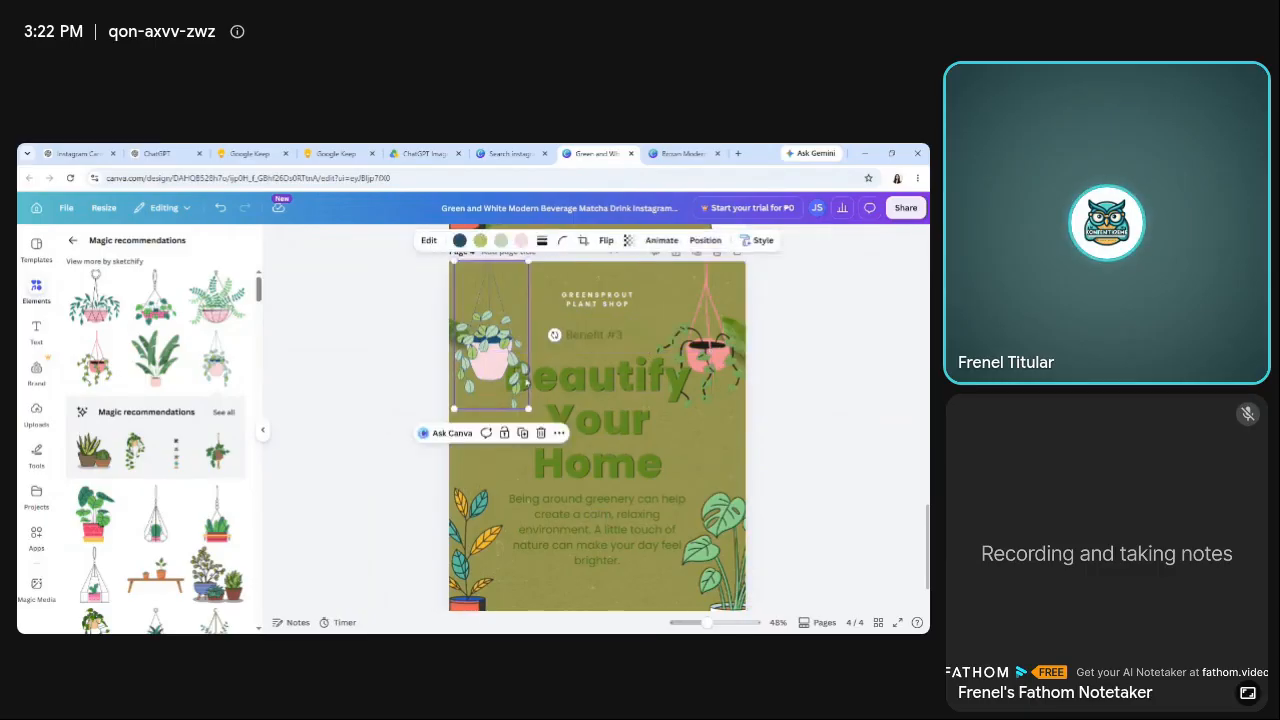
{"action": "left_click", "coordinate": [559, 433]}
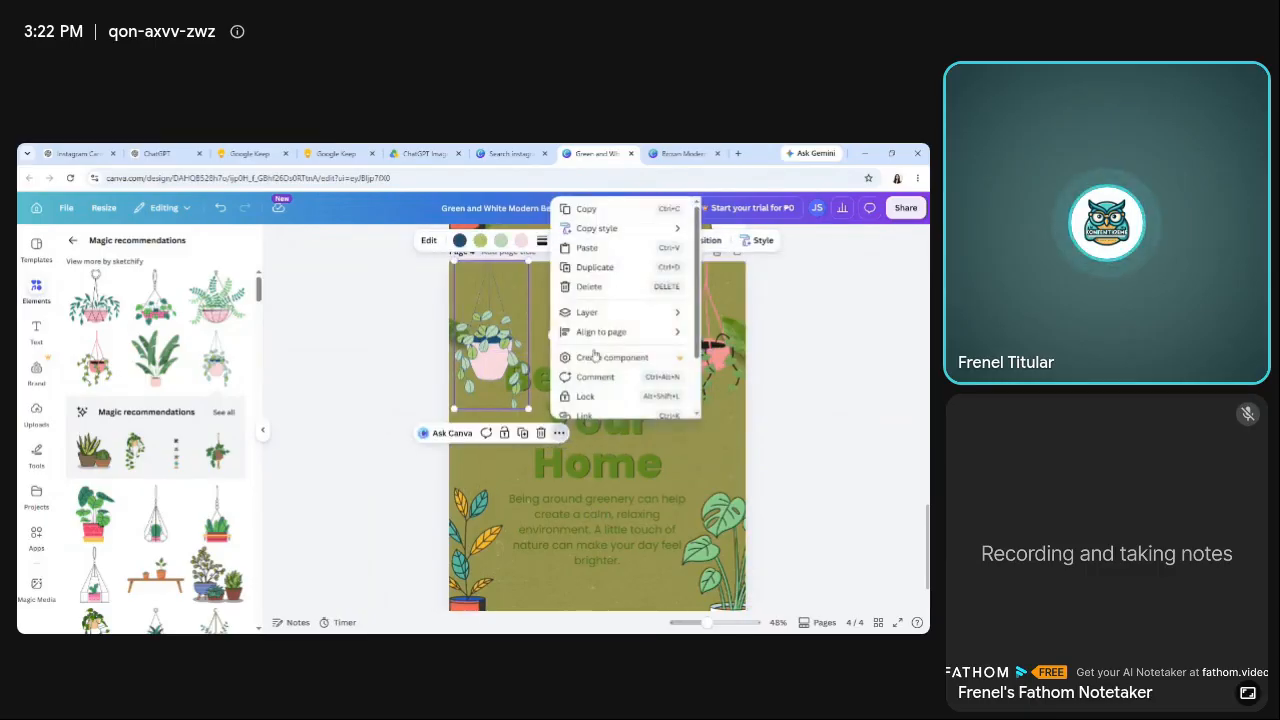
{"action": "mouse_move", "coordinate": [597, 316]}
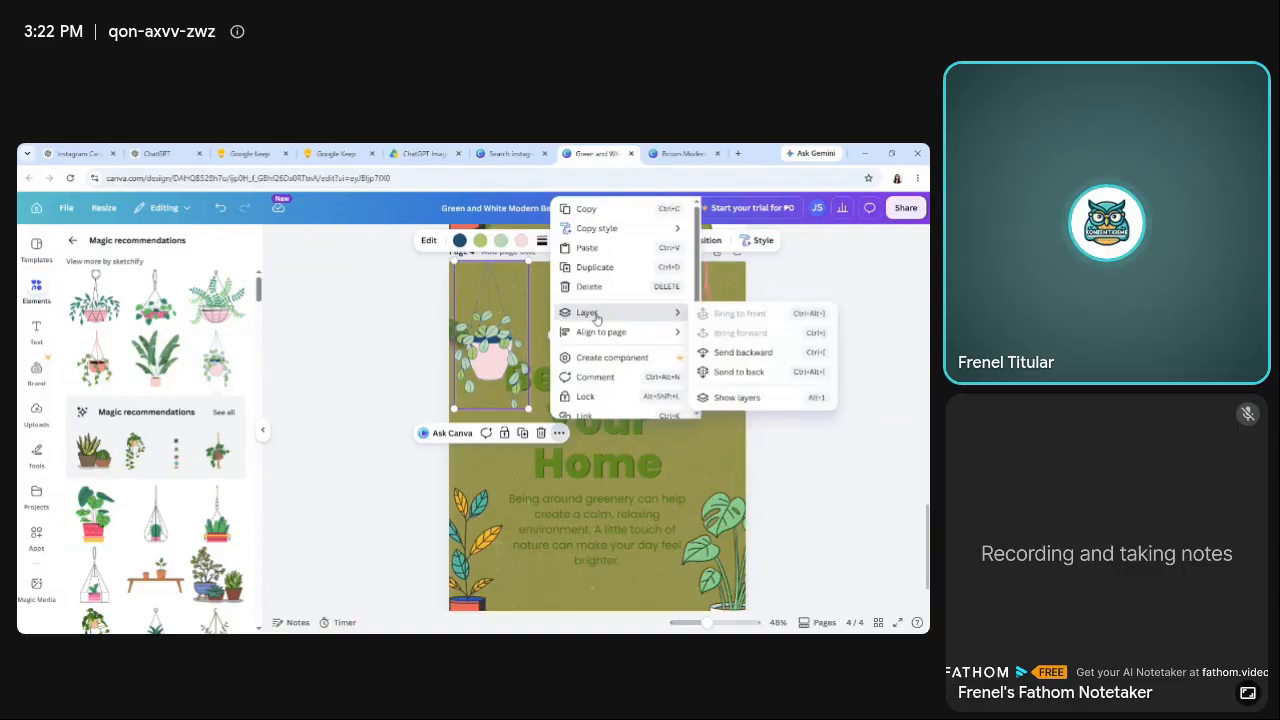
{"action": "left_click", "coordinate": [738, 354]}
{"action": "left_click", "coordinate": [354, 380]}
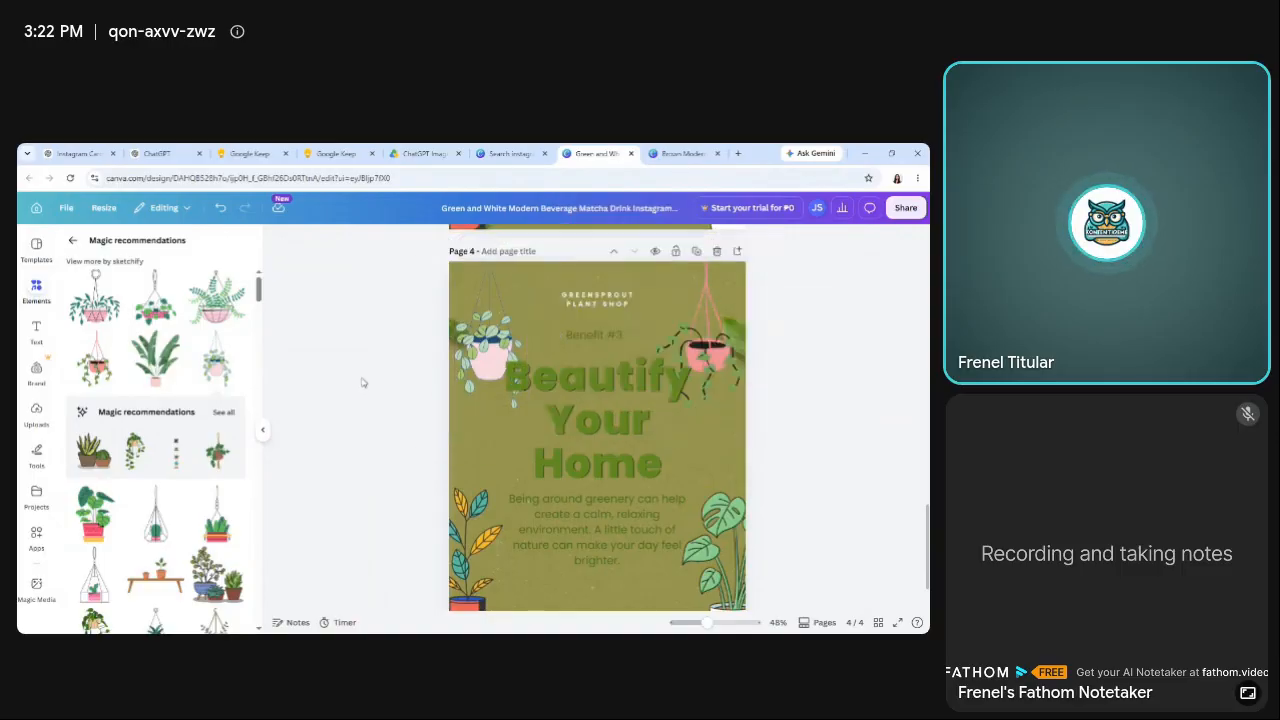
Move the "Beautify Your Home" heading slightly up, closer to the "Benefit #3" label.
{"action": "left_click", "coordinate": [588, 421]}
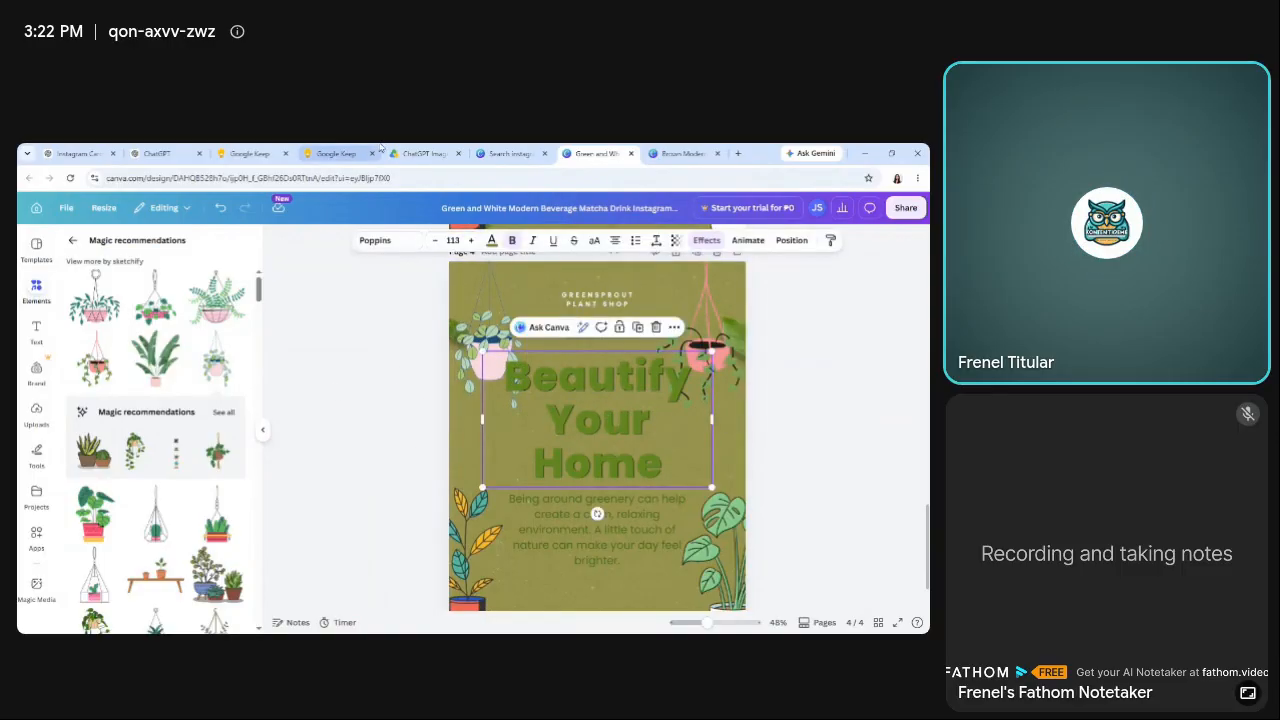
{"action": "left_click_drag", "start_coordinate": [588, 421], "coordinate": [586, 419]}
{"action": "left_click", "coordinate": [383, 406]}
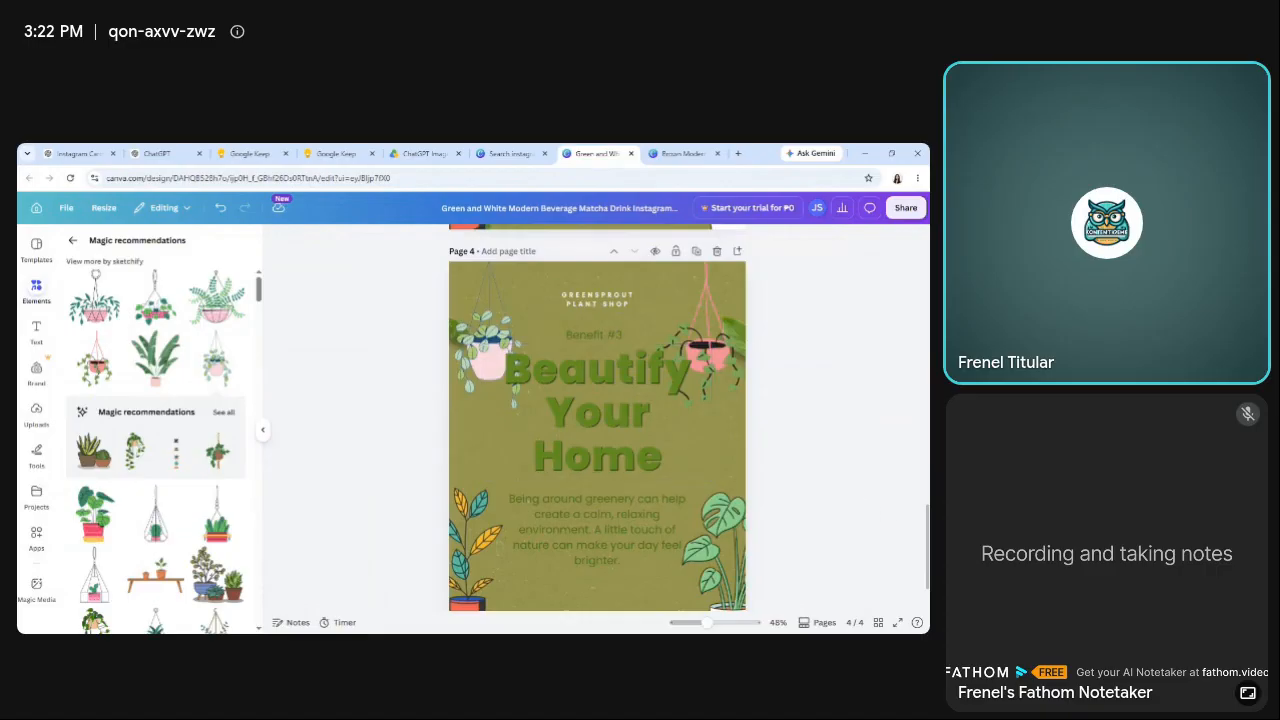
Replace page 4's body paragraph with the Slide 4 content text copied from the Google Keep note, starting "Plants instantly add color".
{"action": "scroll", "coordinate": [847, 494], "scroll_direction": "down", "scroll_amount": 1}
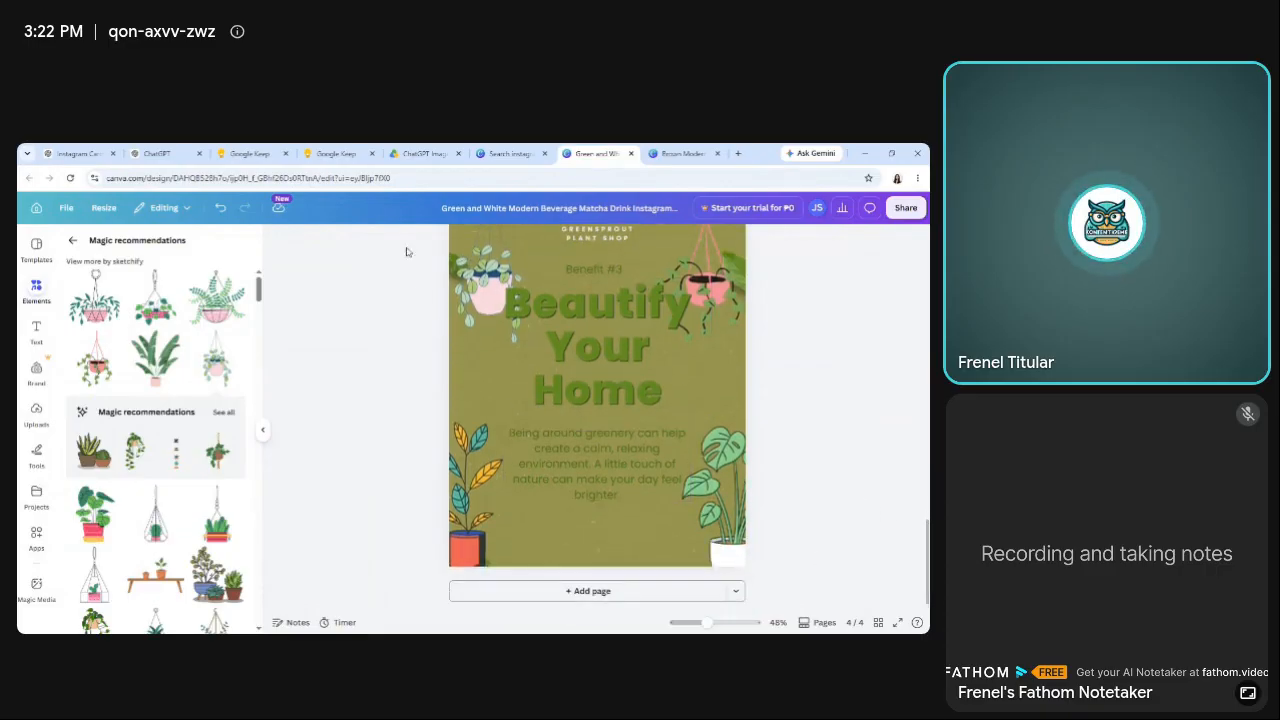
{"action": "left_click", "coordinate": [336, 153]}
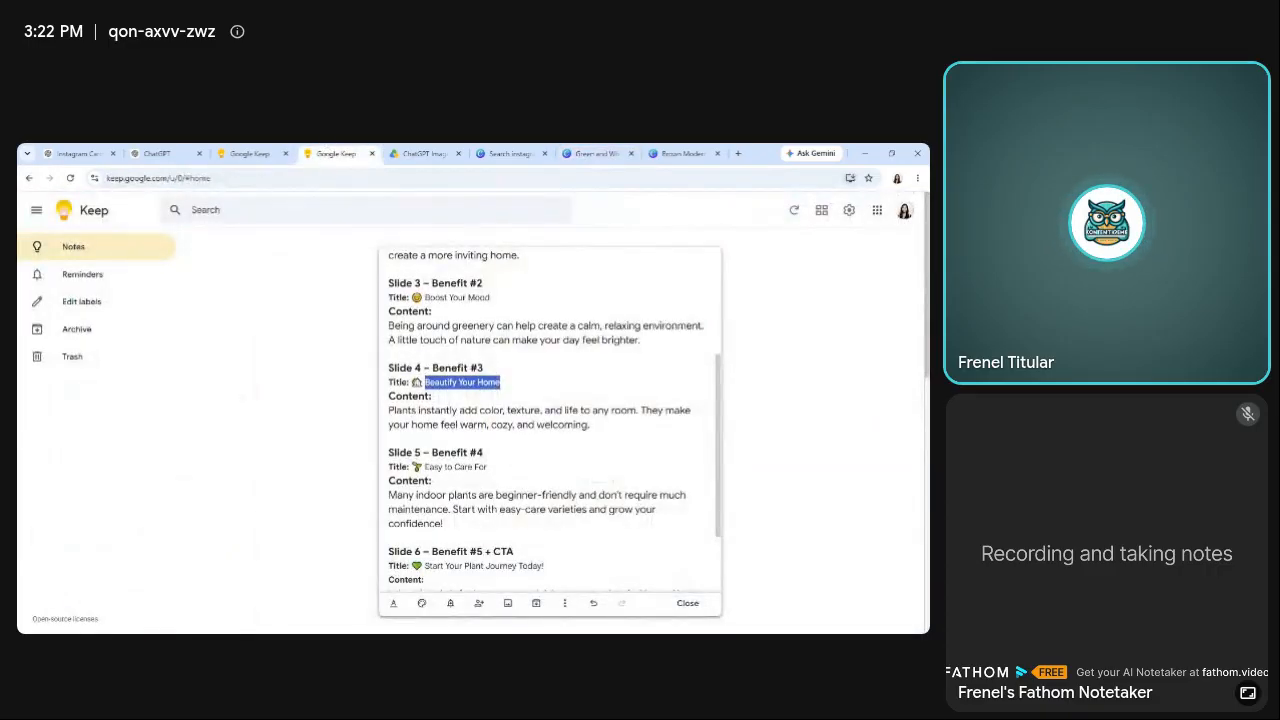
{"action": "left_click_drag", "start_coordinate": [389, 410], "coordinate": [591, 425]}
{"action": "key", "text": "ctrl+c"}
{"action": "left_click", "coordinate": [597, 154]}
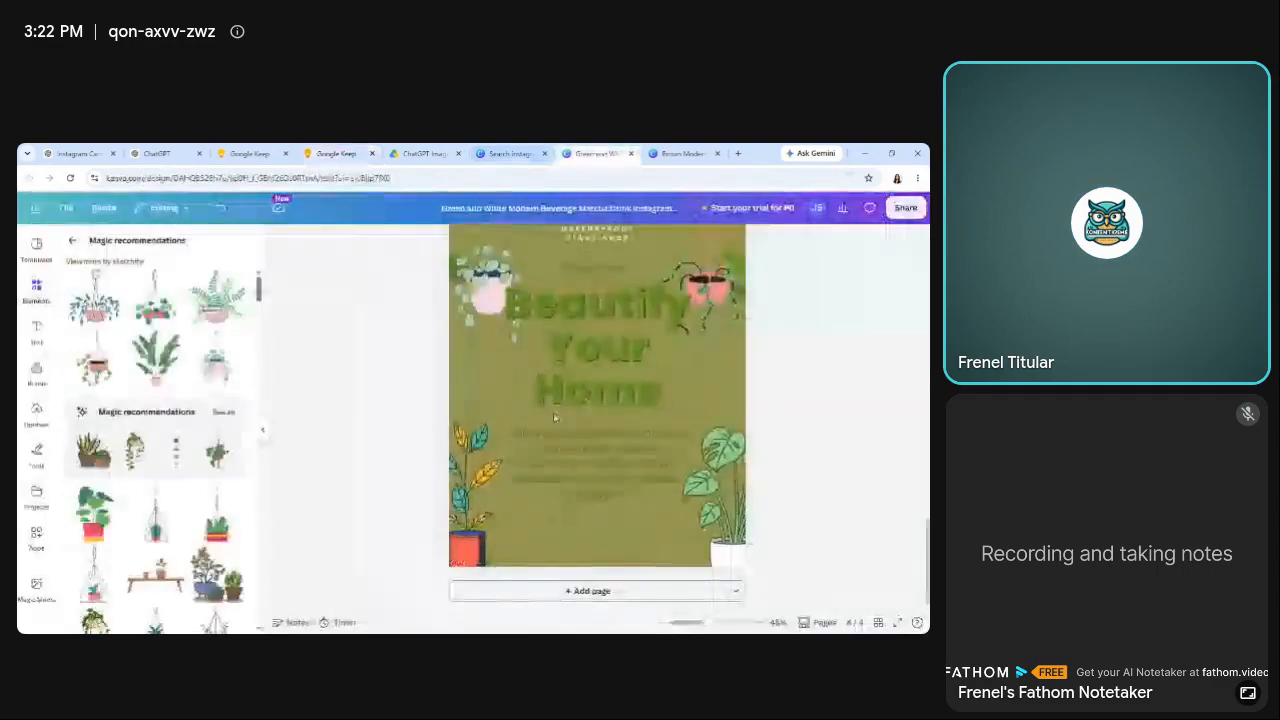
{"action": "double_click", "coordinate": [582, 460]}
{"action": "key", "text": "ctrl+v"}
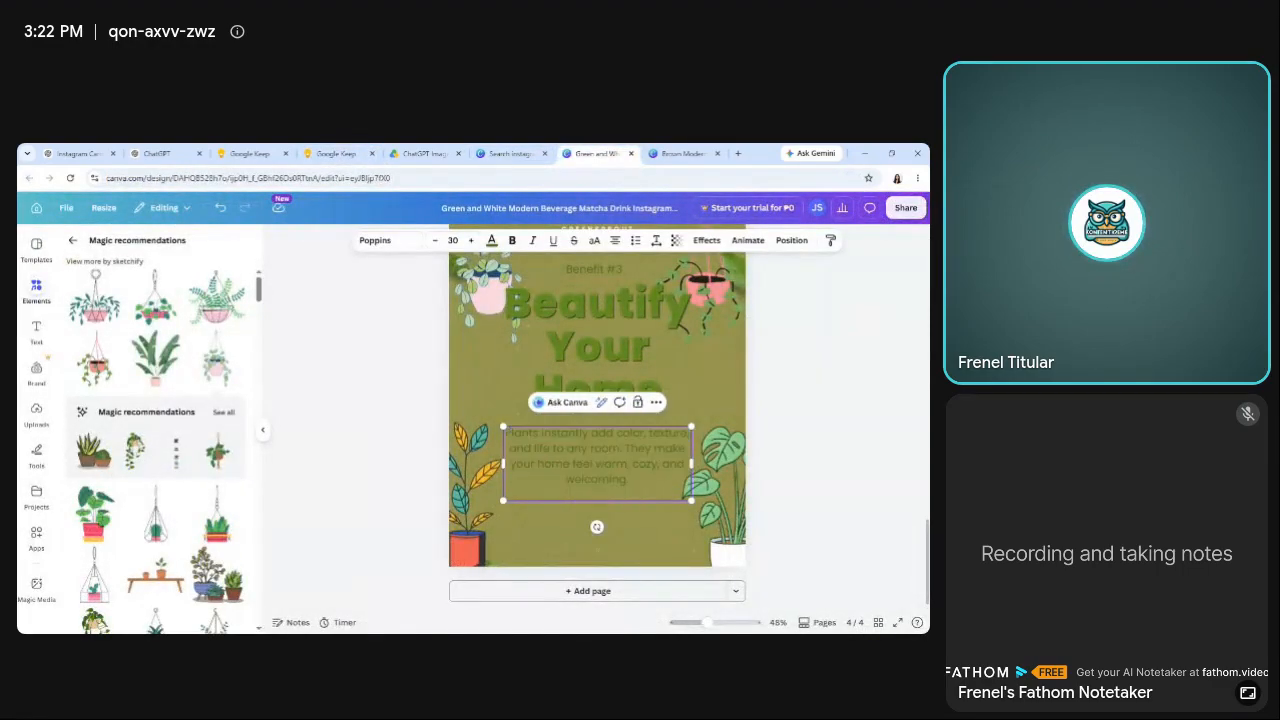
{"action": "left_click", "coordinate": [414, 475]}
Increase the font size of page 4's body paragraph to 31.
{"action": "left_click", "coordinate": [611, 471]}
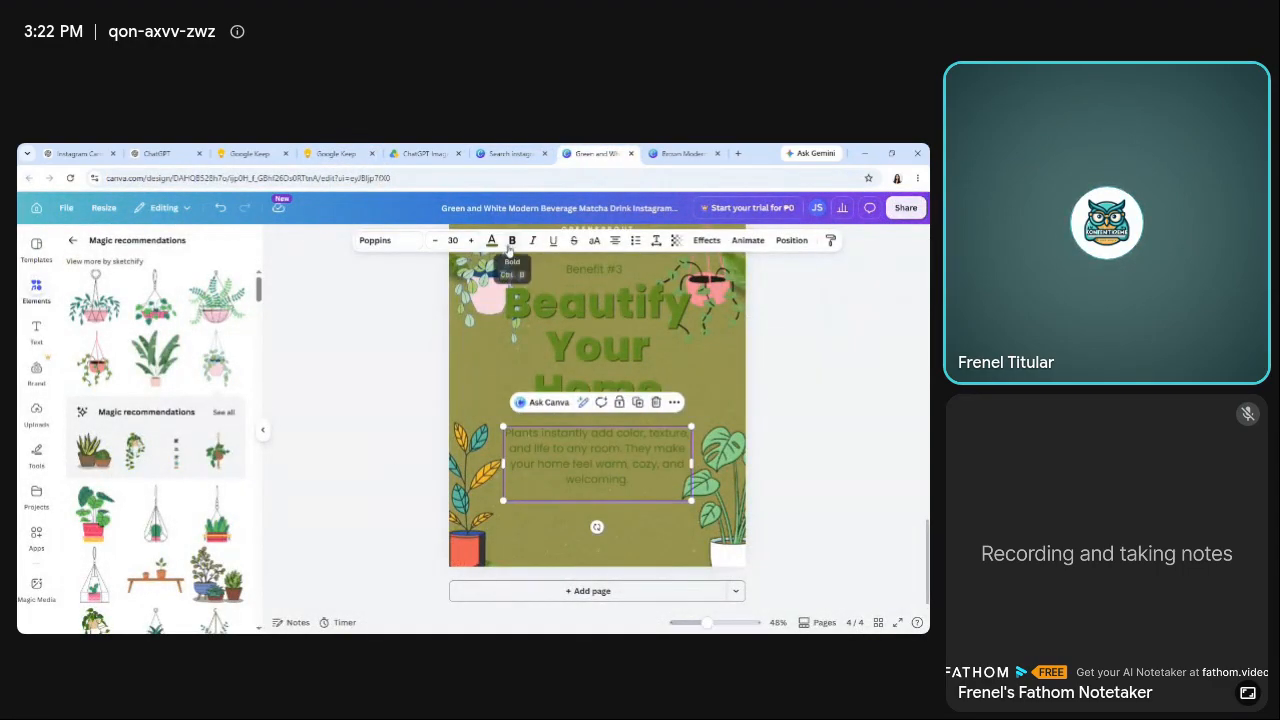
{"action": "left_click", "coordinate": [469, 242]}
{"action": "left_click", "coordinate": [380, 371]}
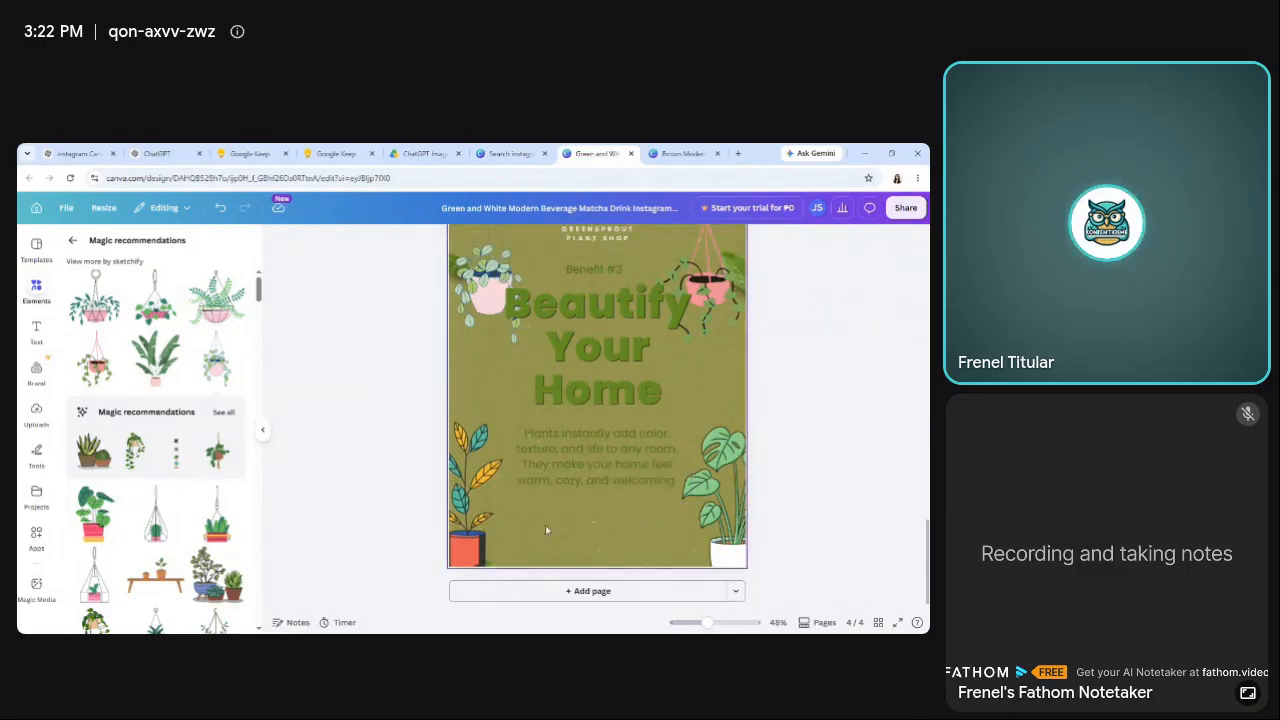
Return to the "Indoor plants" graphics results and look for a replacement for the red-potted plant on page 4.
{"action": "left_click", "coordinate": [476, 531]}
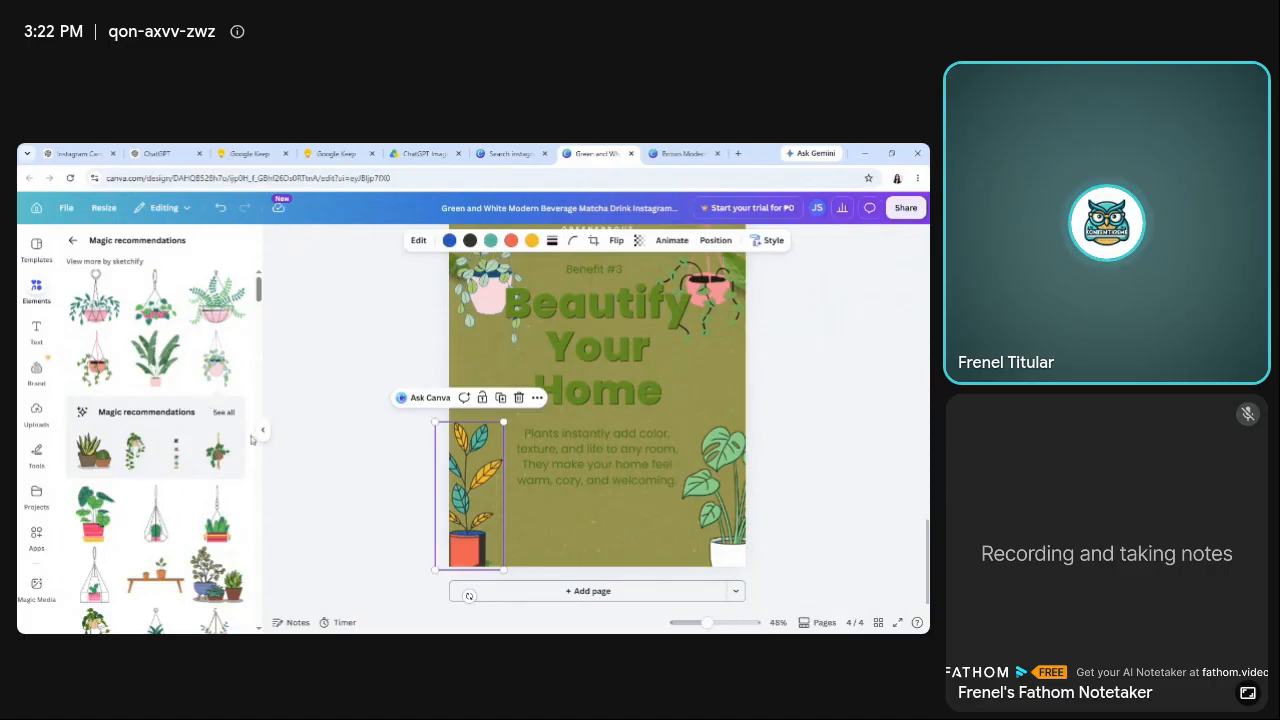
{"action": "left_click", "coordinate": [72, 242]}
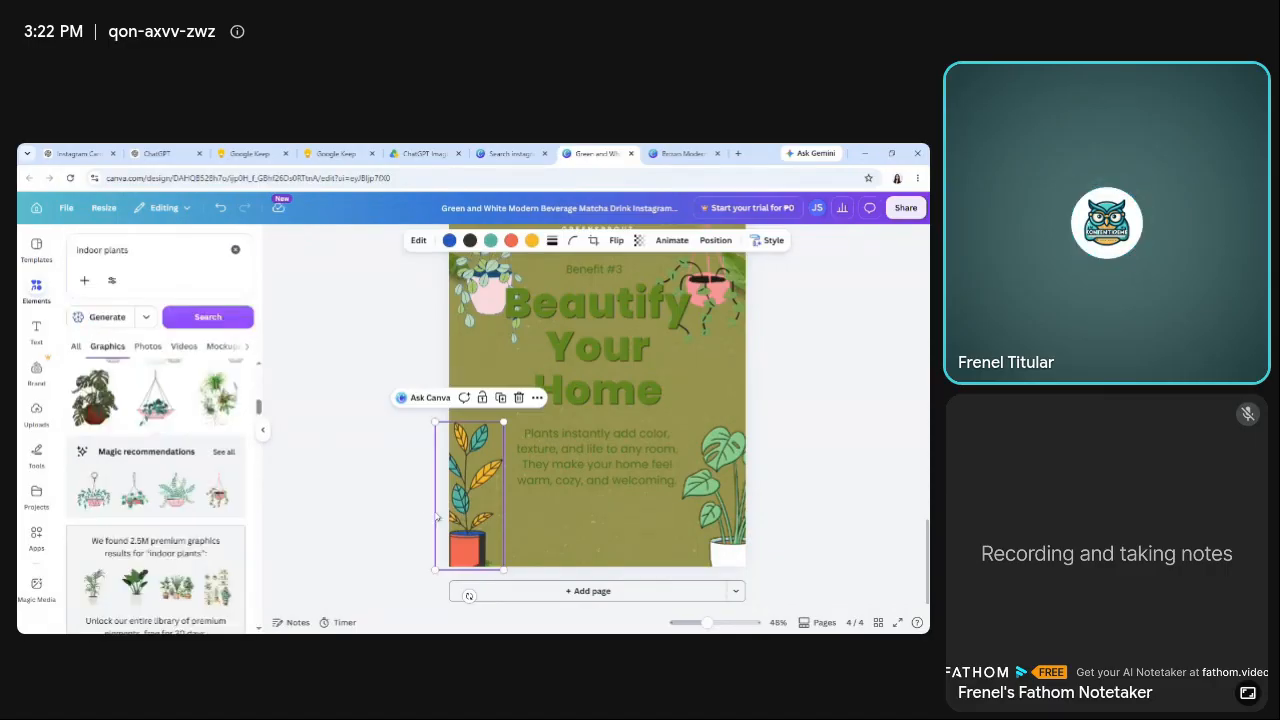
{"action": "left_click", "coordinate": [313, 489]}
{"action": "scroll", "coordinate": [313, 489], "scroll_direction": "up", "scroll_amount": 2}
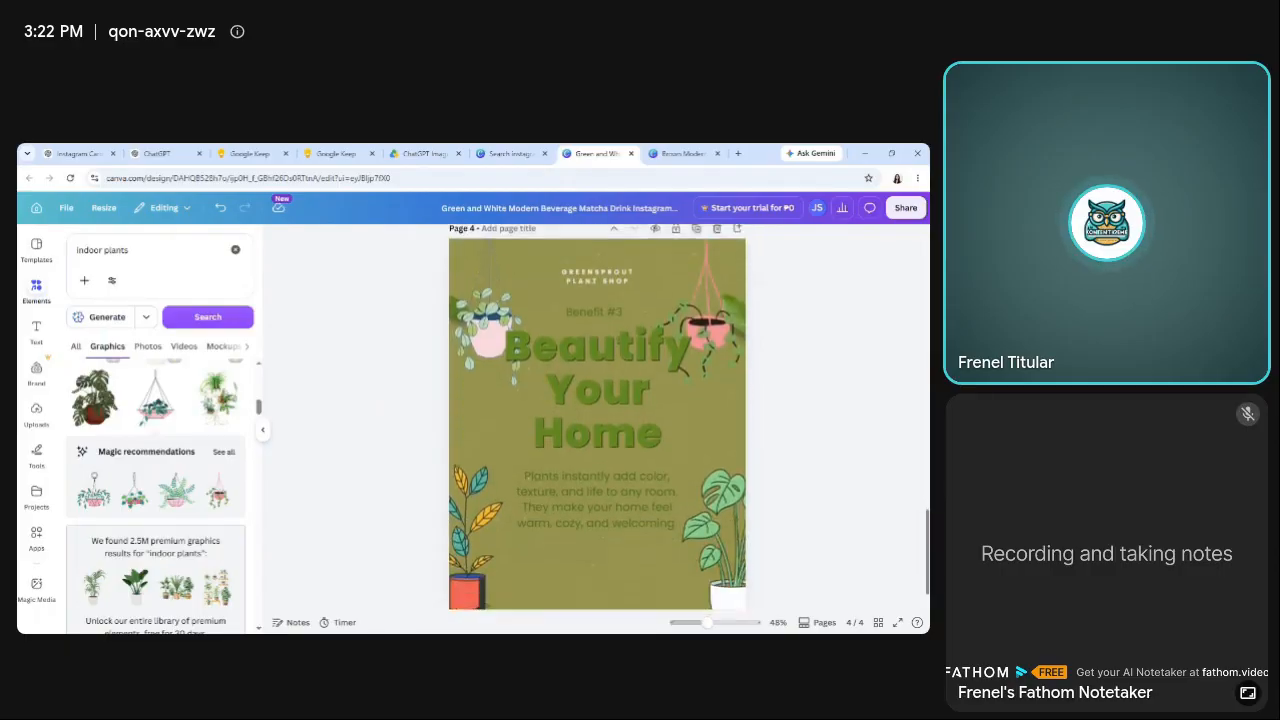
{"action": "scroll", "coordinate": [597, 418], "scroll_direction": "down", "scroll_amount": 1}
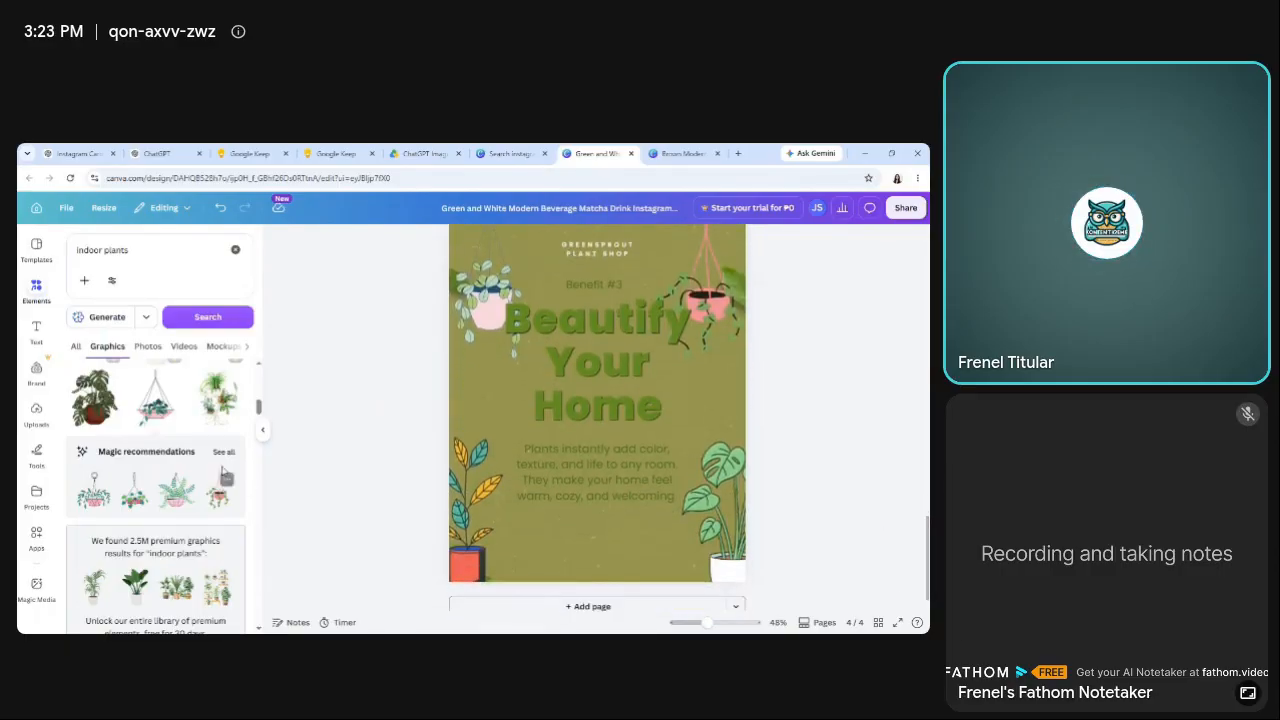
{"action": "scroll", "coordinate": [260, 426], "scroll_direction": "down", "scroll_amount": 5}
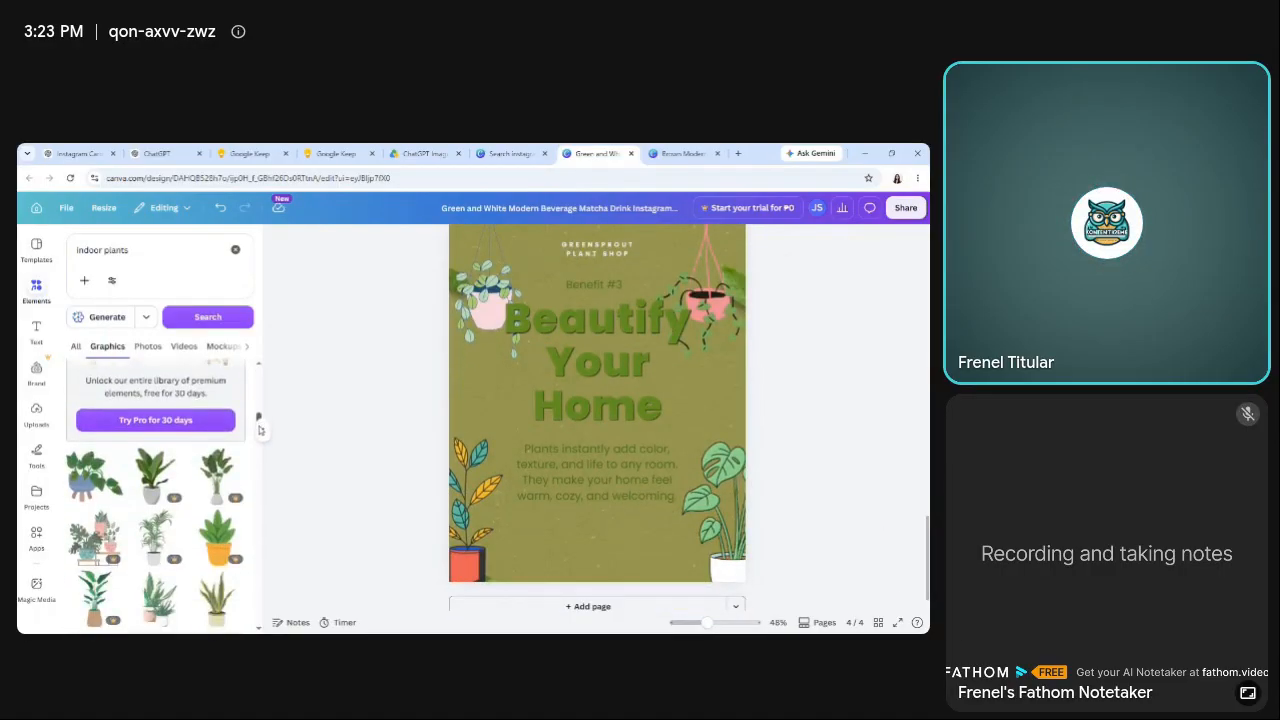
{"action": "scroll", "coordinate": [262, 434], "scroll_direction": "down", "scroll_amount": 1}
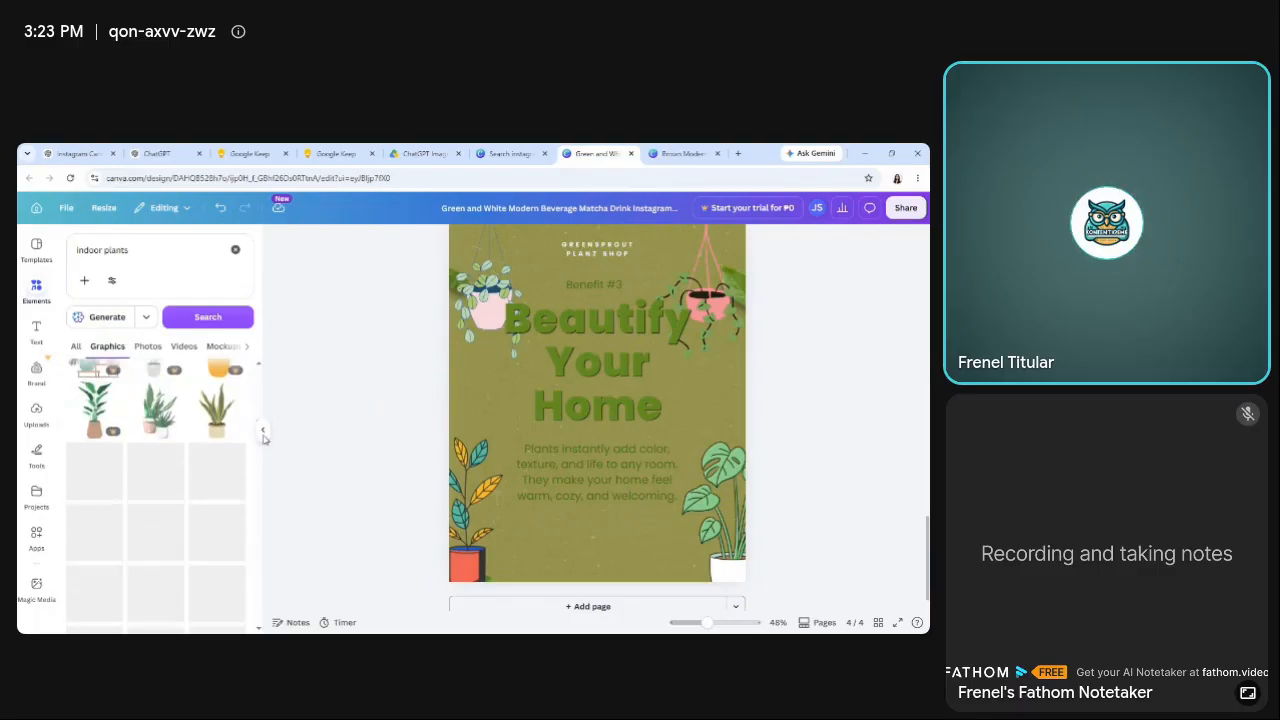
{"action": "scroll", "coordinate": [260, 445], "scroll_direction": "down", "scroll_amount": 3}
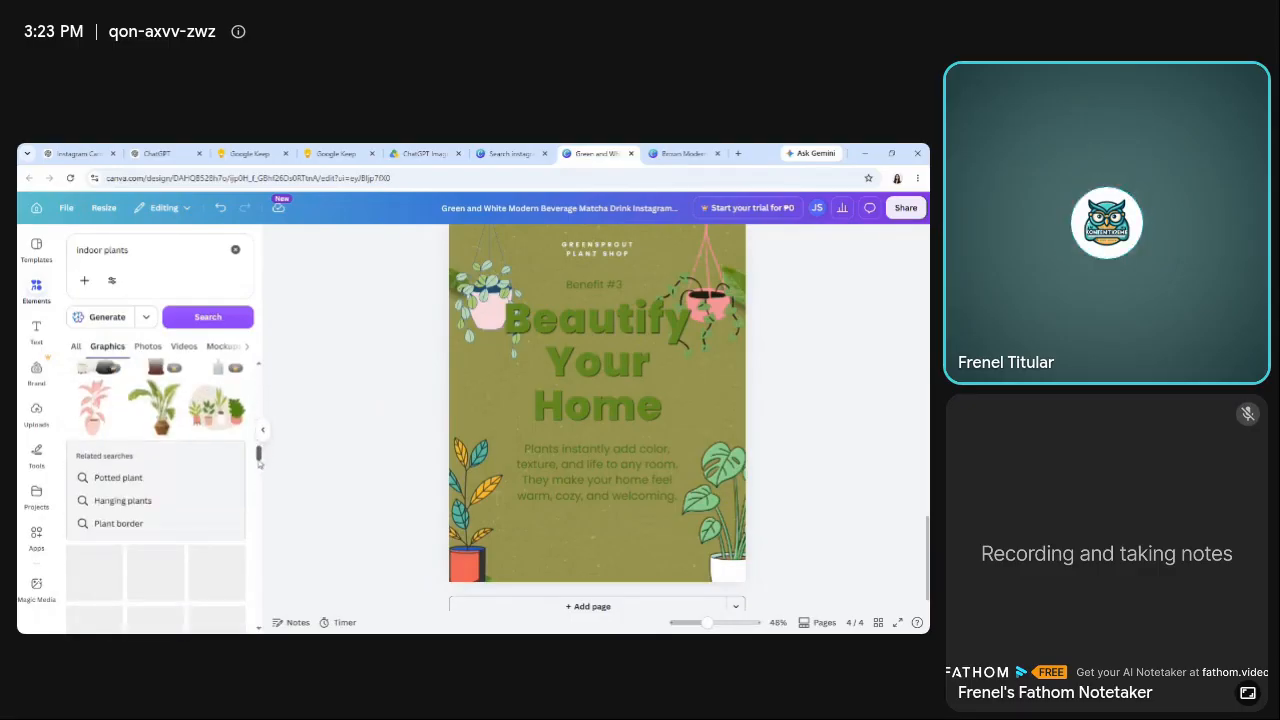
Try replacing the red-potted plant in page 4's lower-left corner with the broad-leaved plant in a brown pot.
{"action": "left_click_drag", "start_coordinate": [259, 462], "coordinate": [258, 457]}
{"action": "left_click", "coordinate": [155, 458]}
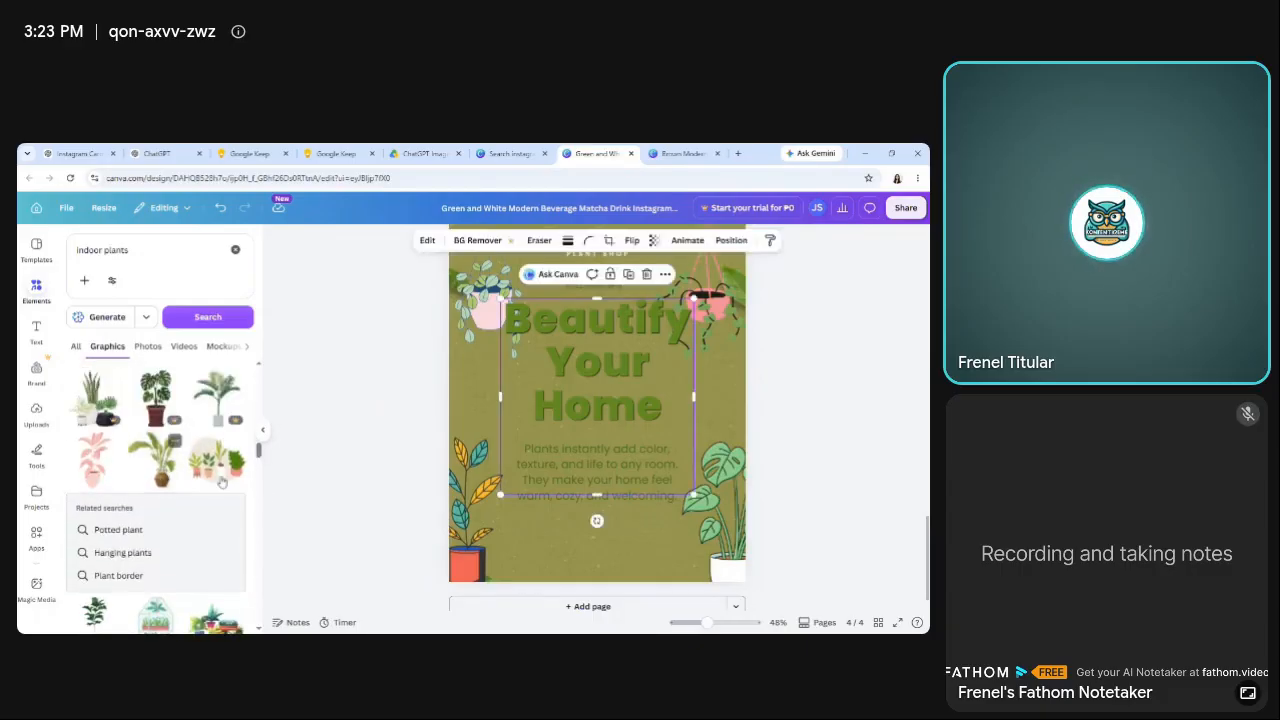
{"action": "left_click", "coordinate": [468, 566]}
{"action": "key", "text": "Delete"}
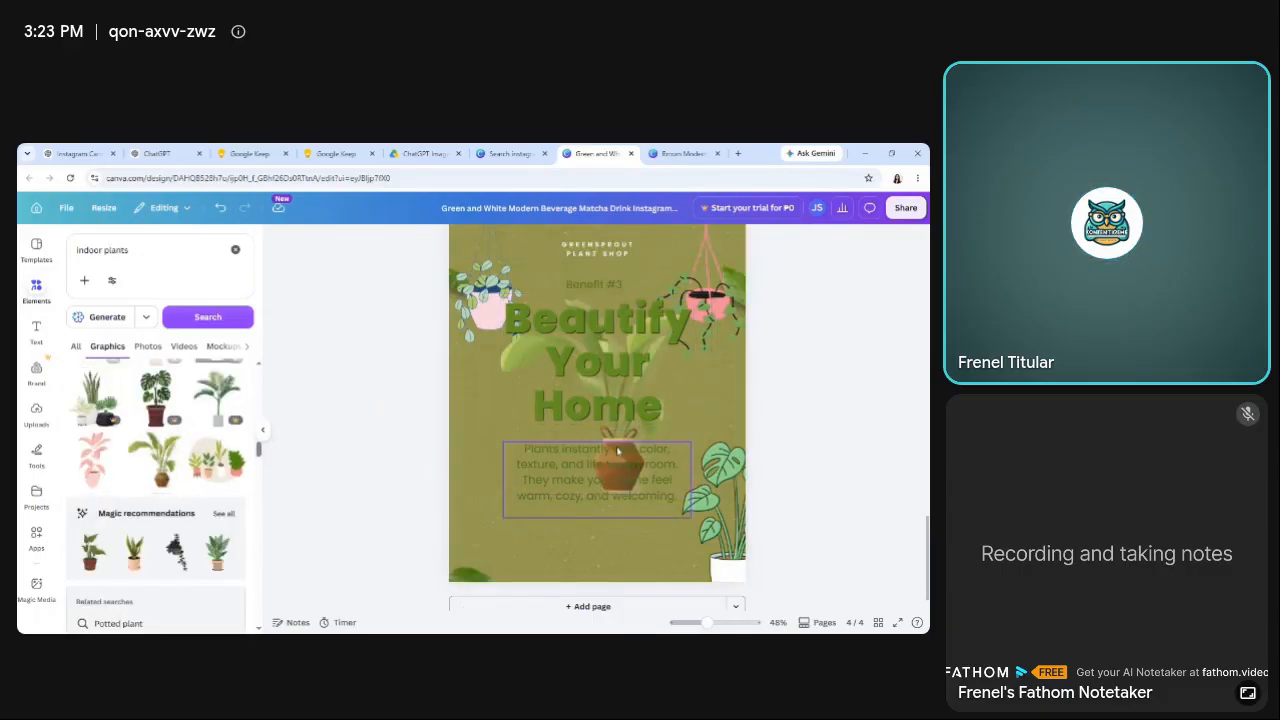
{"action": "left_click", "coordinate": [636, 376]}
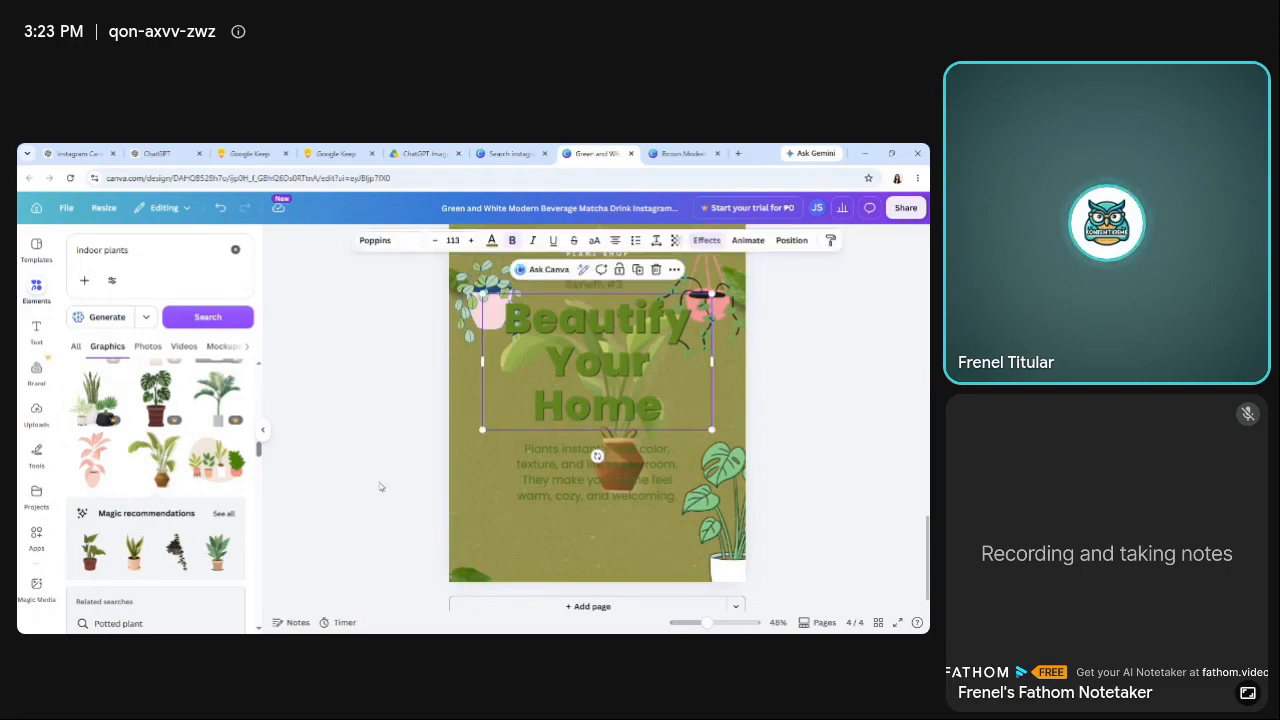
{"action": "left_click", "coordinate": [345, 472]}
Undo the deletion of the red-potted plant and the addition of the brown-potted plant on page 4.
{"action": "key", "text": "ctrl+z"}
{"action": "key", "text": "ctrl+z"}
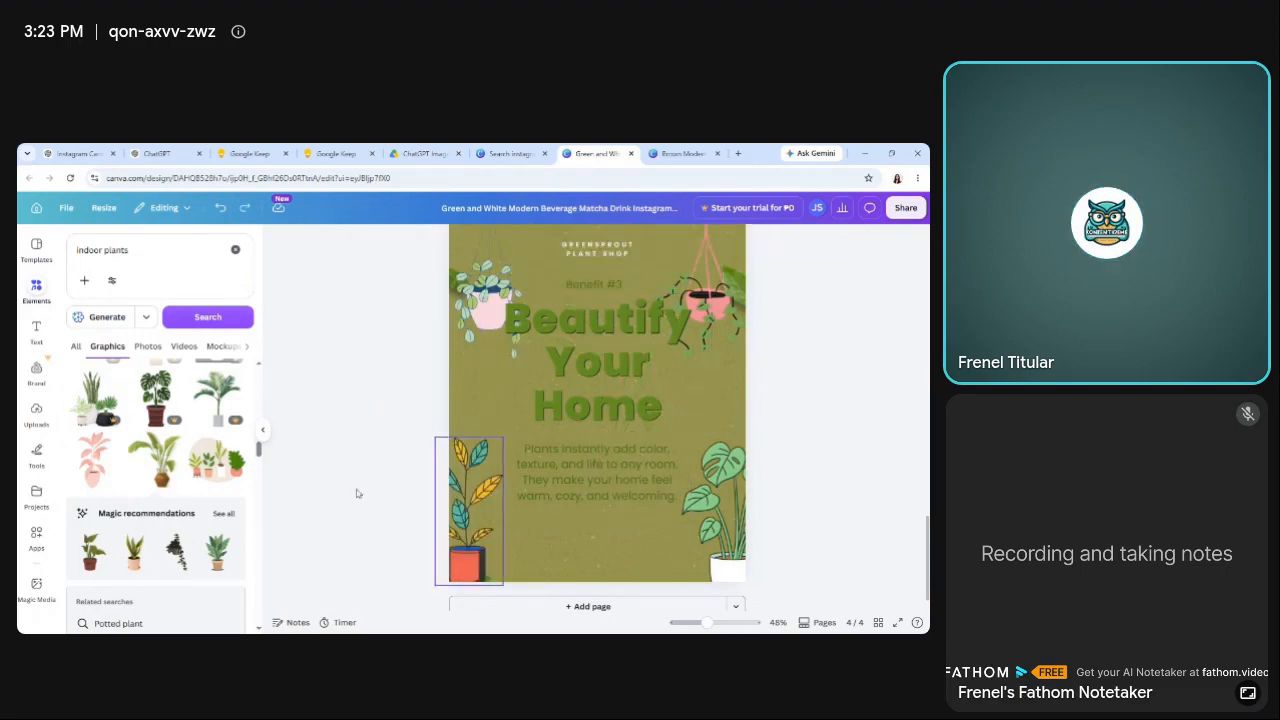
{"action": "key", "text": "ctrl+y"}
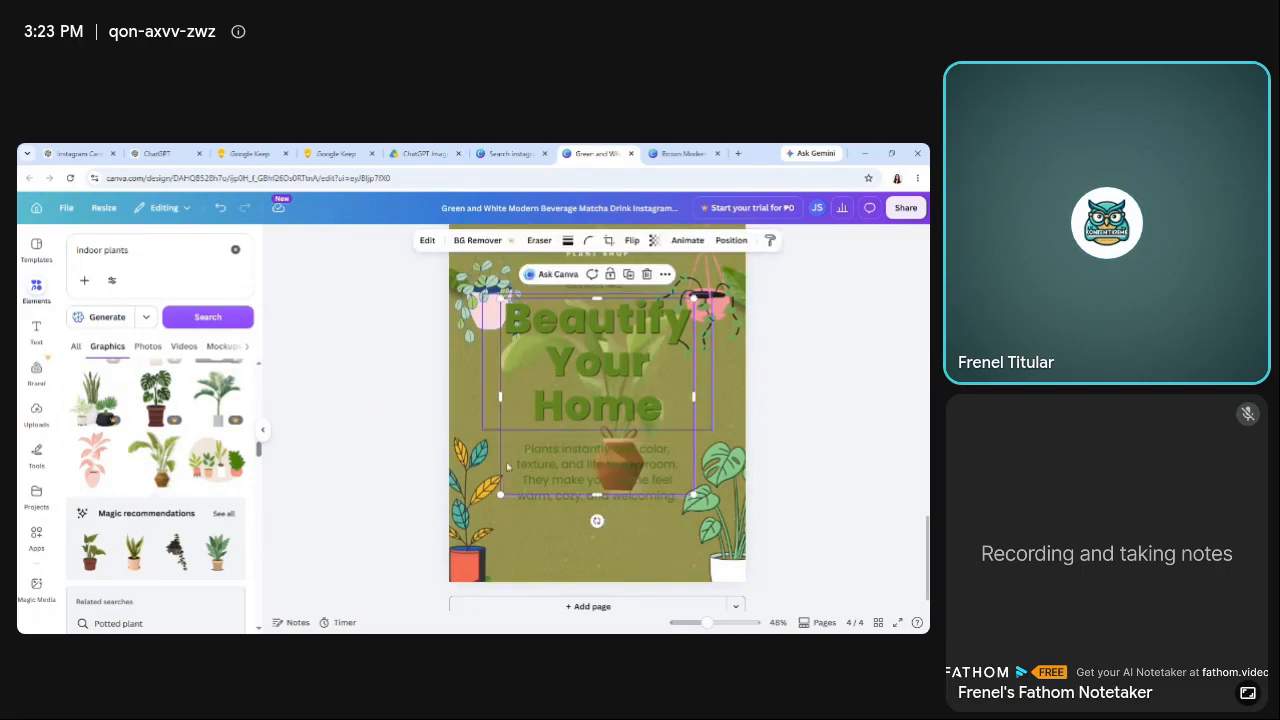
{"action": "key", "text": "ctrl+z"}
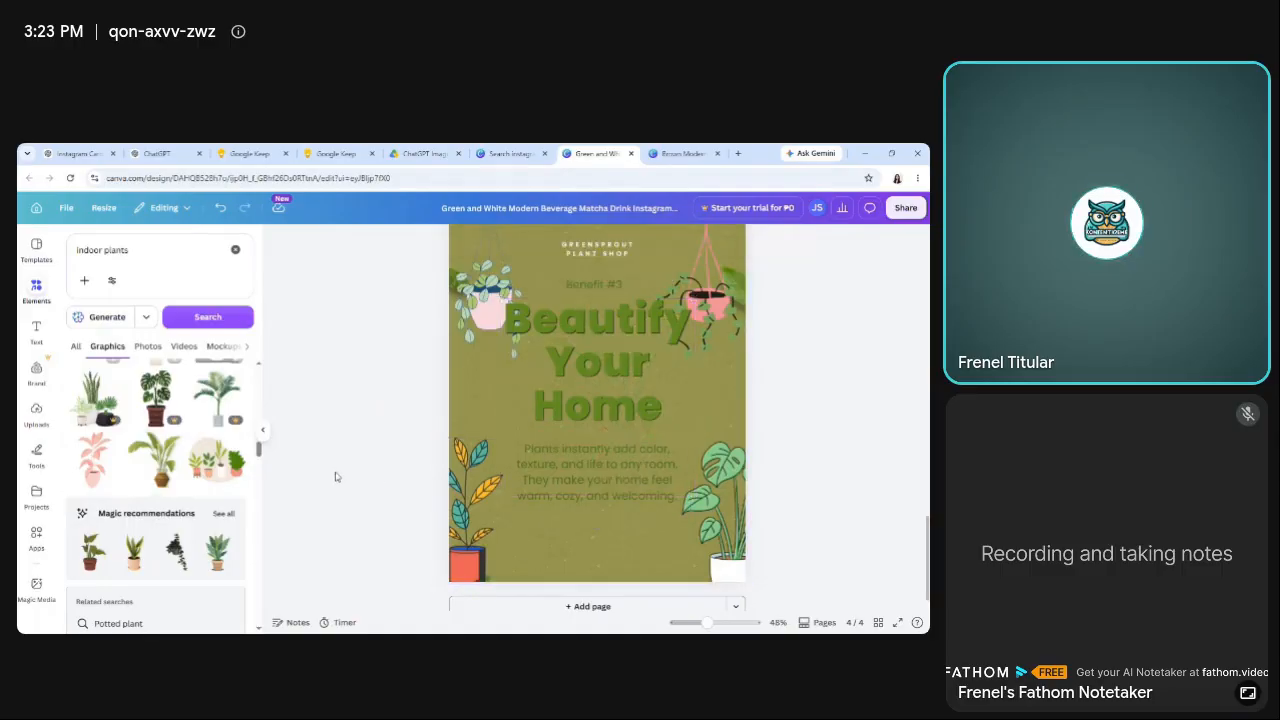
Add the tall dark-green plant in a pale-pink pot to page 4 and delete the red-potted plant from its lower-left corner.
{"action": "left_click_drag", "start_coordinate": [261, 453], "coordinate": [259, 463]}
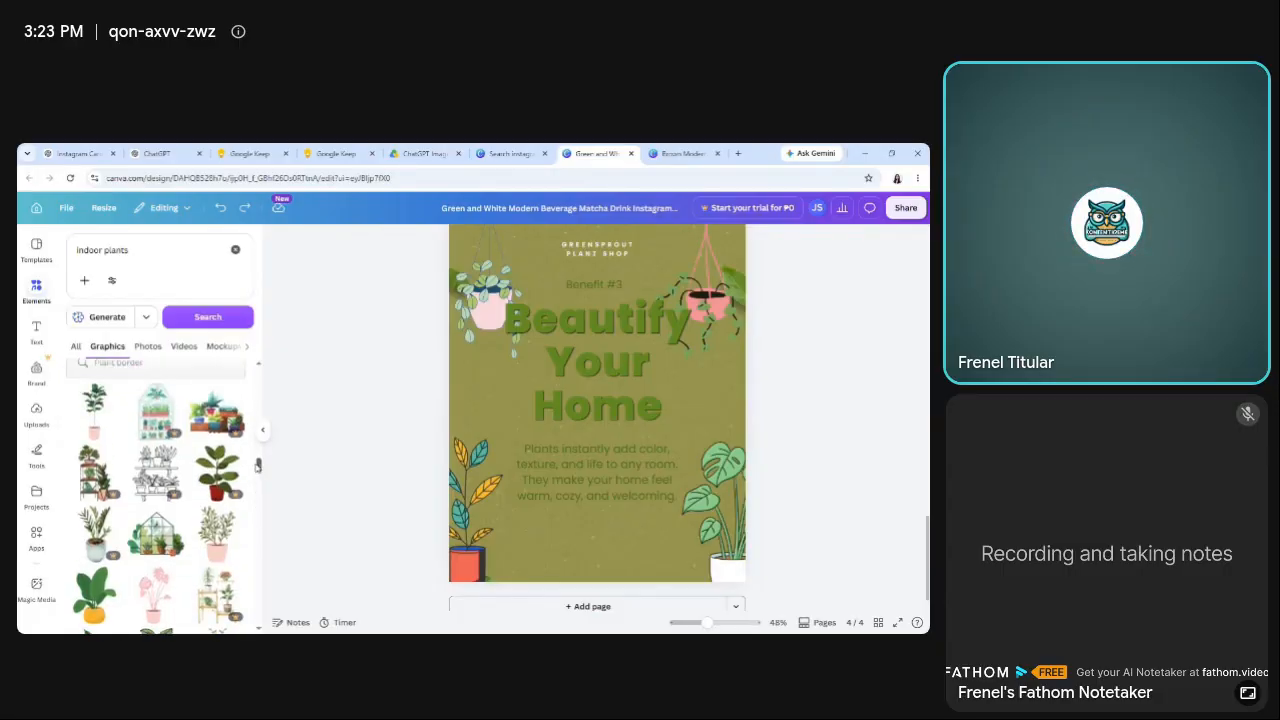
{"action": "left_click", "coordinate": [476, 563]}
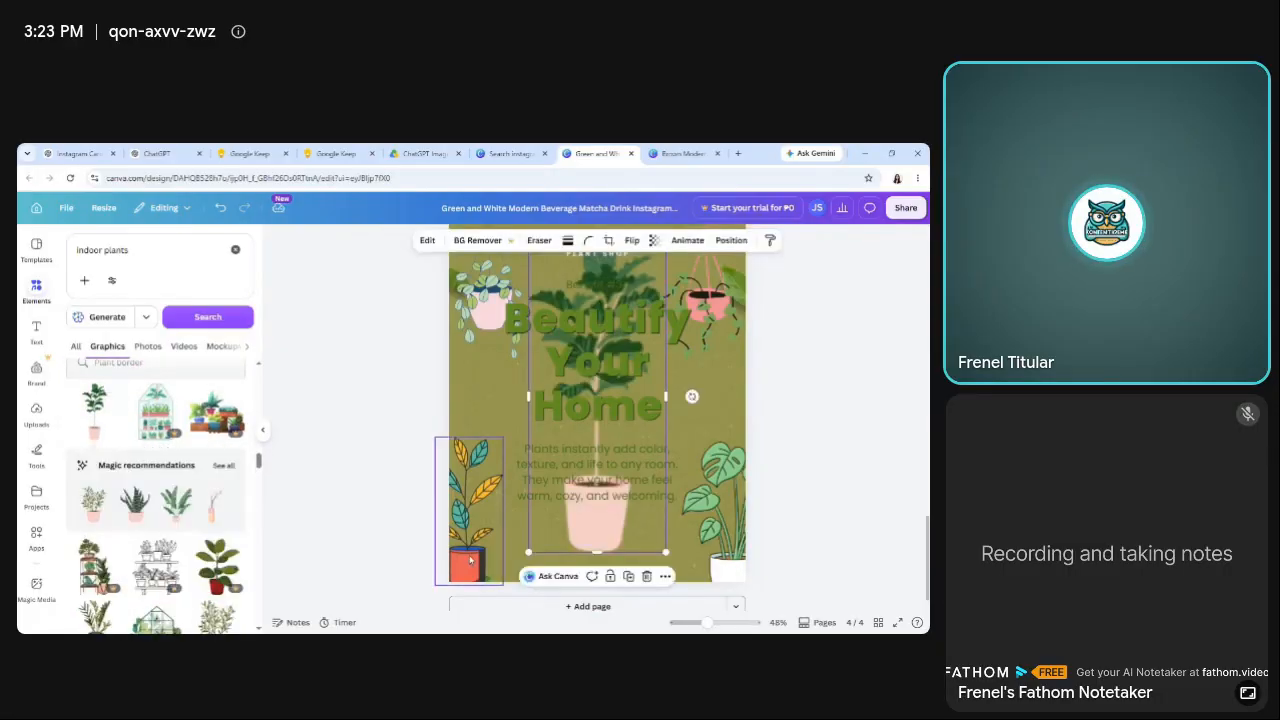
{"action": "key", "text": "Delete"}
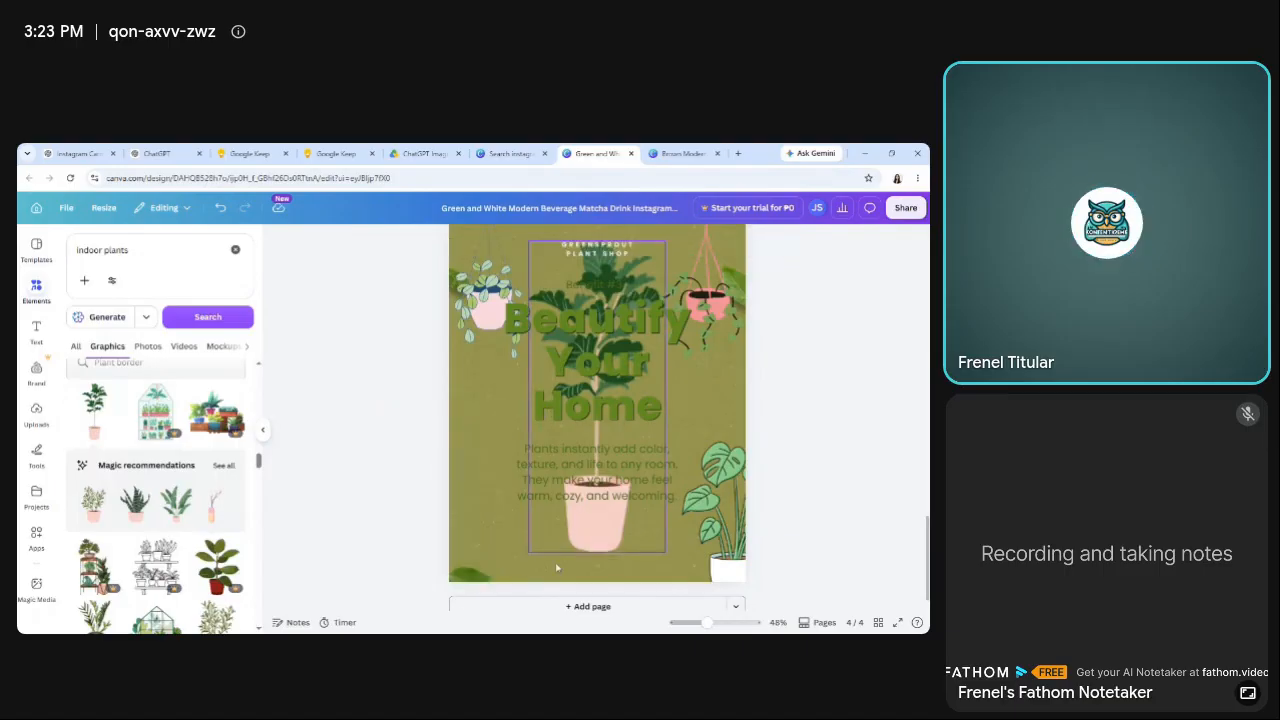
Place the pale-pink potted plant in page 4's lower-left corner and shrink it to stand beside the body paragraph.
{"action": "left_click_drag", "start_coordinate": [604, 540], "coordinate": [488, 572]}
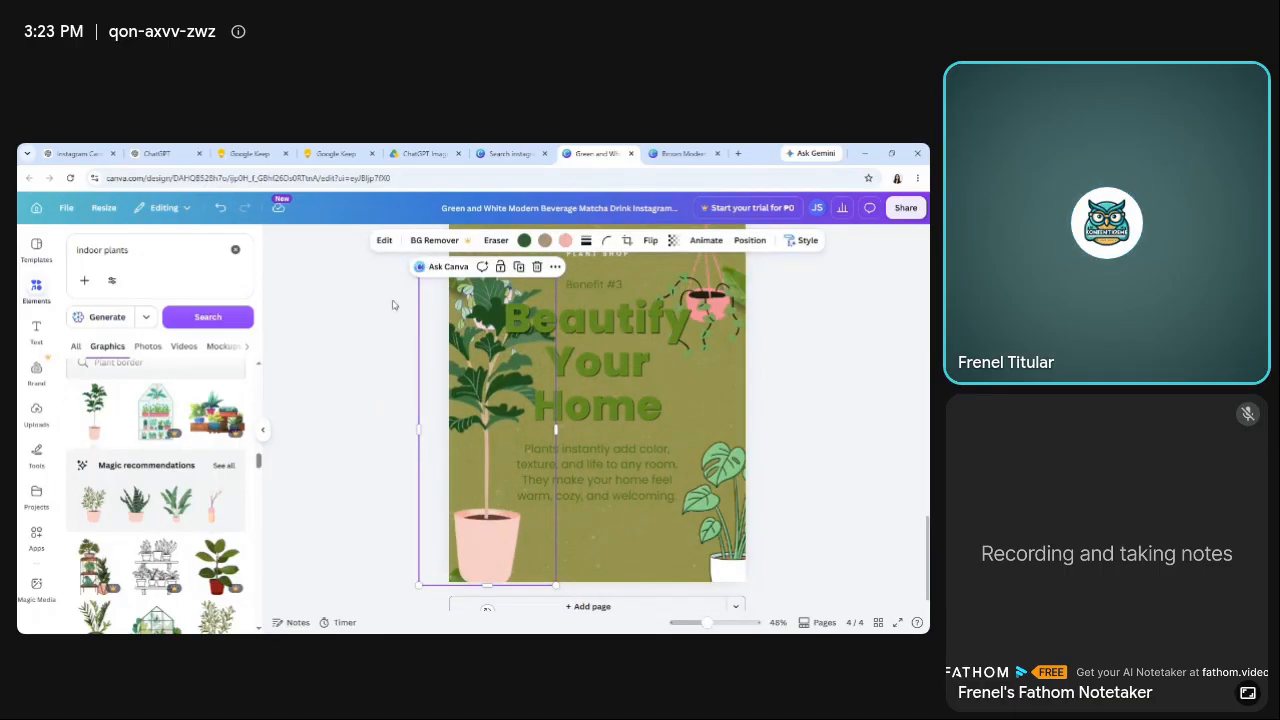
{"action": "left_click_drag", "start_coordinate": [555, 586], "coordinate": [475, 567]}
{"action": "left_click", "coordinate": [327, 471]}
{"action": "left_click", "coordinate": [355, 491]}
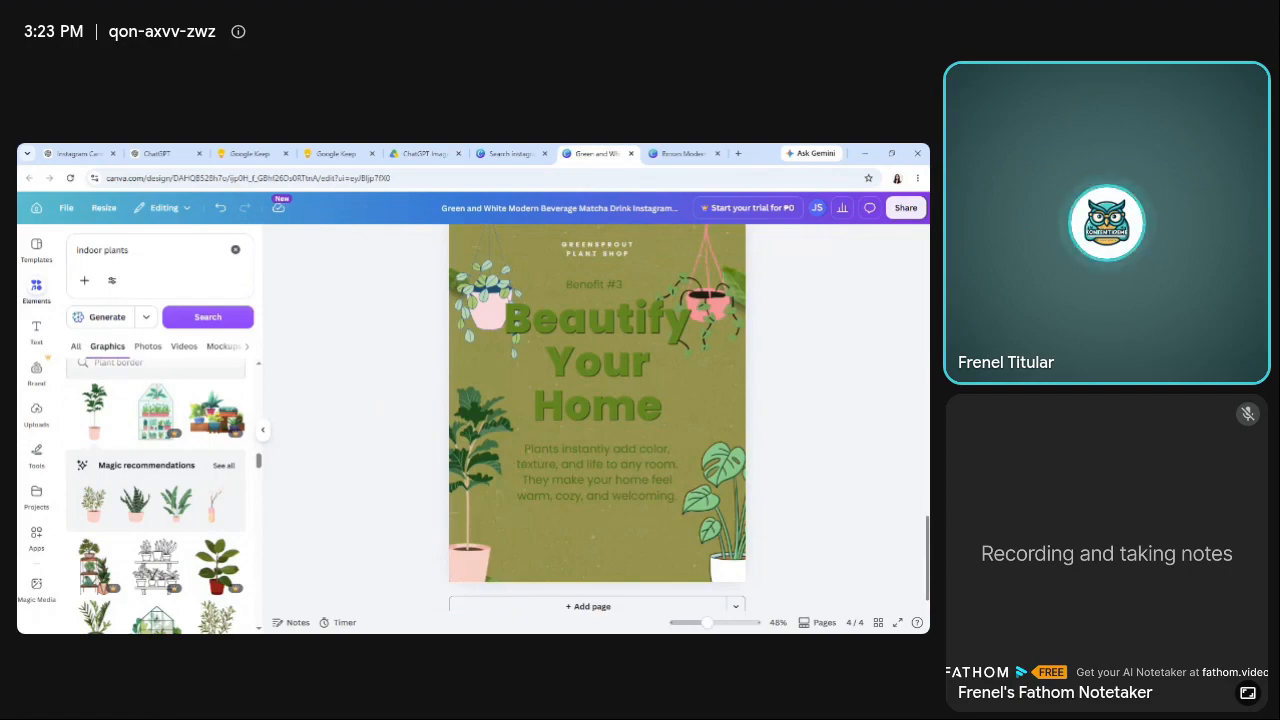
Move page 4's body paragraph slightly down, away from the "Beautify Your Home" heading, keeping it centred.
{"action": "scroll", "coordinate": [543, 510], "scroll_direction": "up", "scroll_amount": 1}
{"action": "left_click_drag", "start_coordinate": [584, 505], "coordinate": [584, 514]}
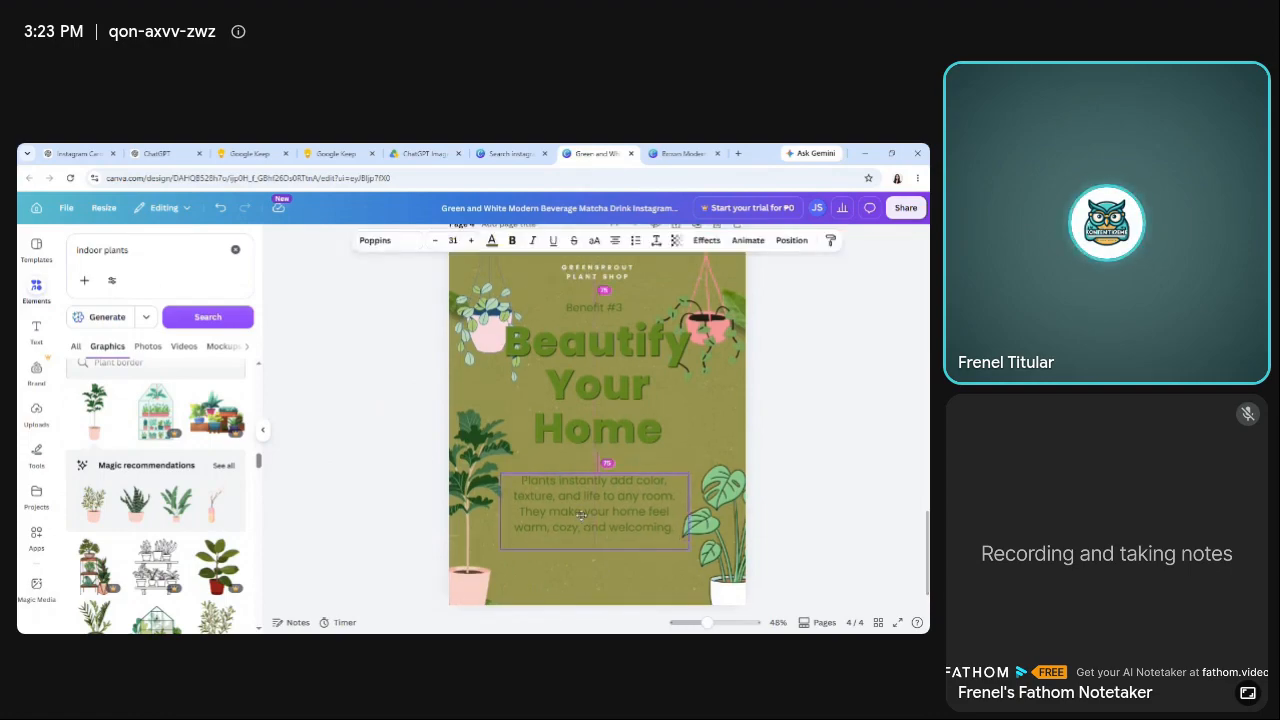
{"action": "left_click", "coordinate": [365, 463]}
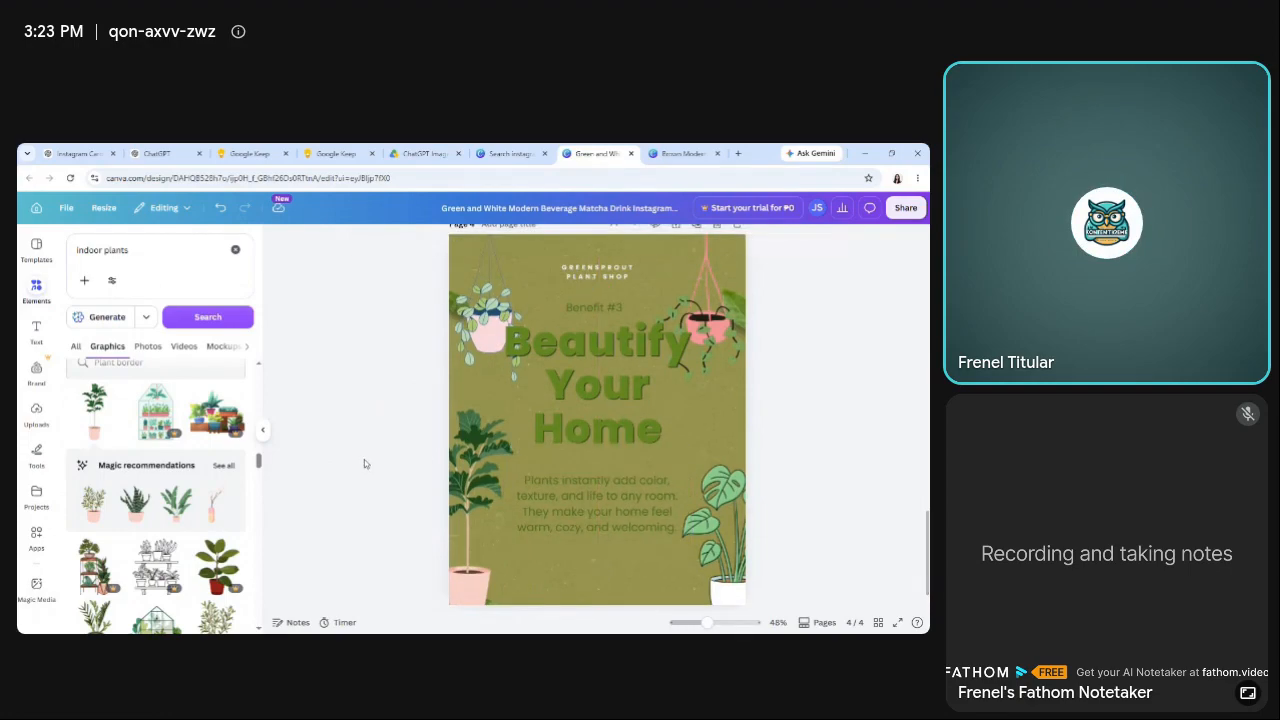
Duplicate page 4 to start the slide for Benefit #4.
{"action": "scroll", "coordinate": [597, 430], "scroll_direction": "up", "scroll_amount": 1}
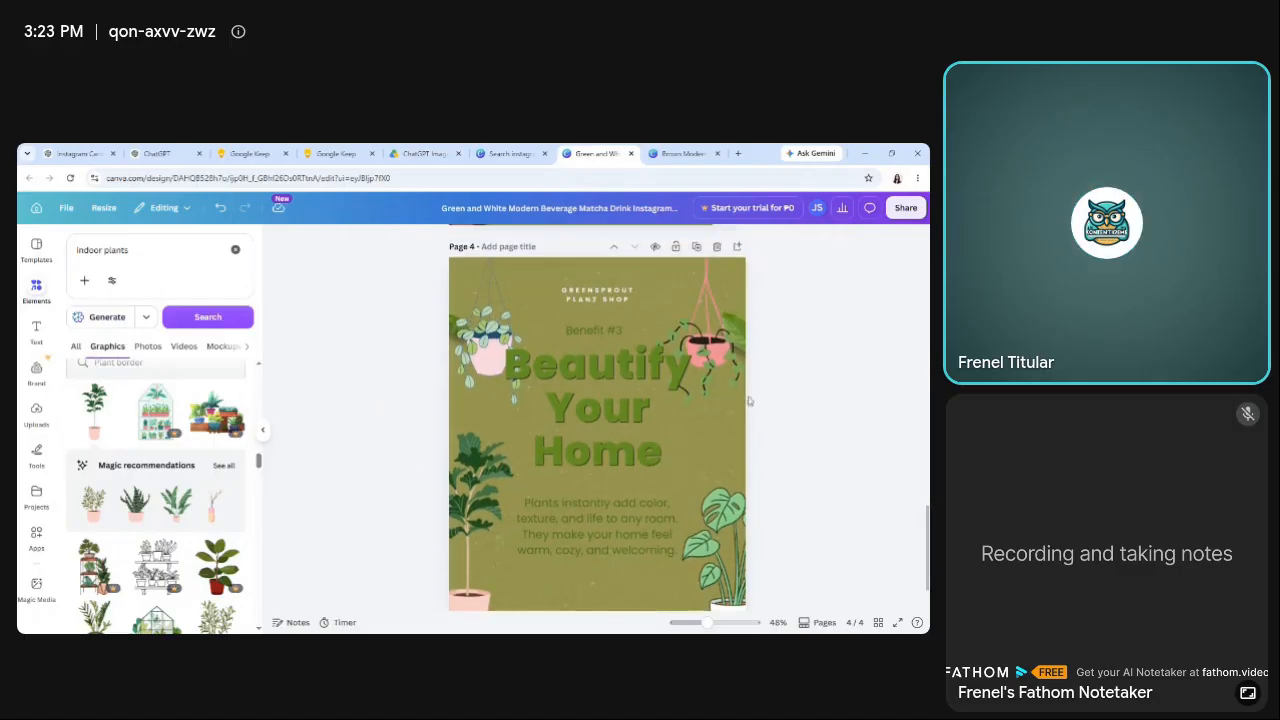
{"action": "left_click", "coordinate": [697, 248]}
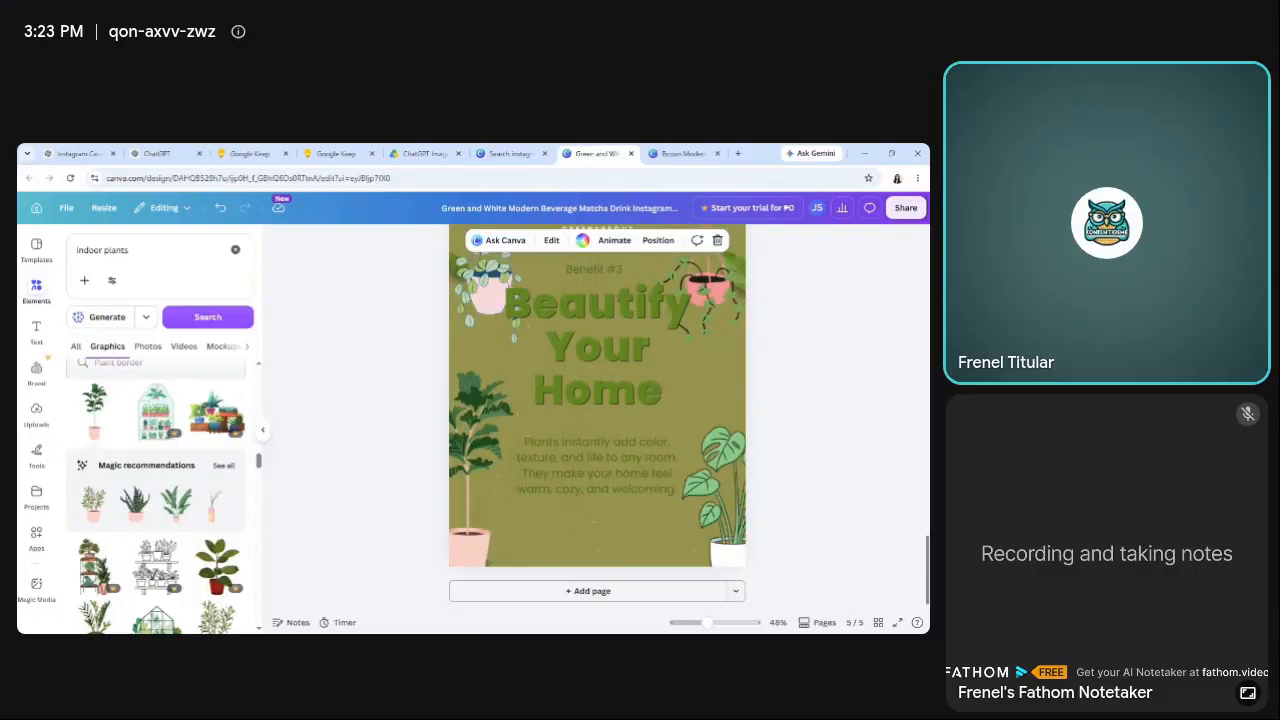
{"action": "scroll", "coordinate": [597, 430], "scroll_direction": "up", "scroll_amount": 3}
{"action": "scroll", "coordinate": [597, 430], "scroll_direction": "down", "scroll_amount": 2}
{"action": "scroll", "coordinate": [597, 430], "scroll_direction": "up", "scroll_amount": 2}
{"action": "scroll", "coordinate": [597, 430], "scroll_direction": "down", "scroll_amount": 2}
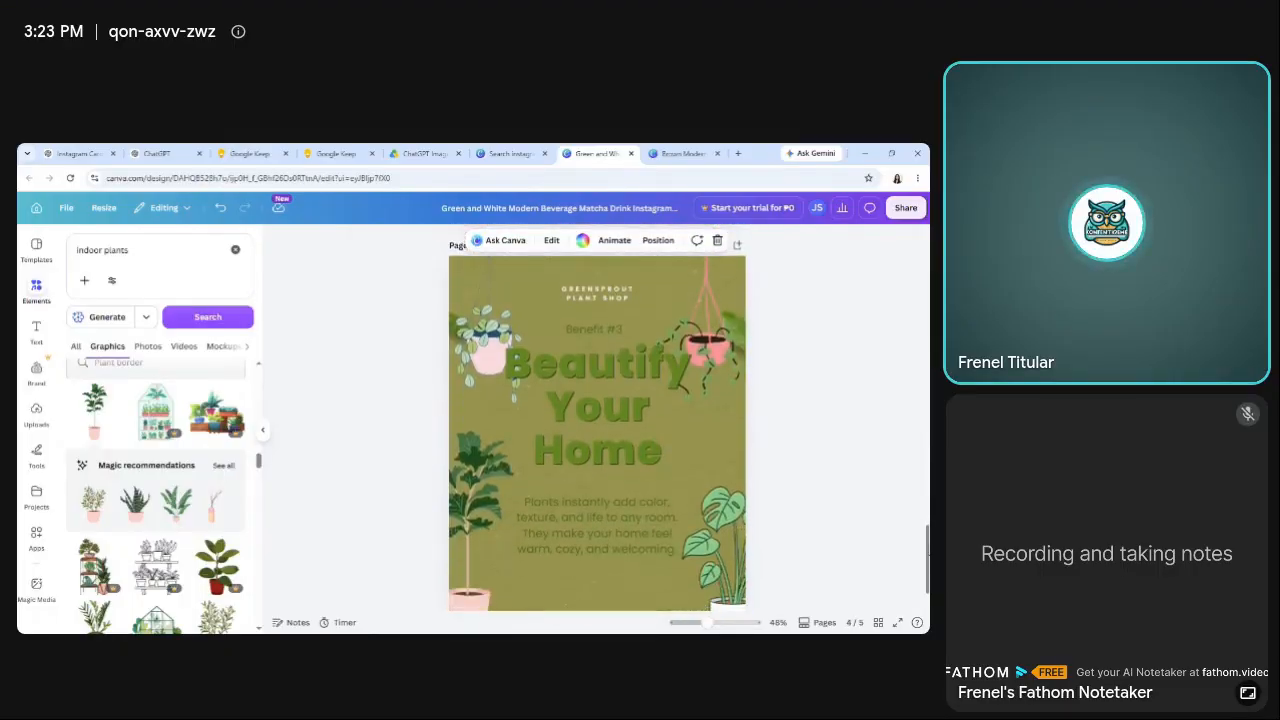
Replace page 5's heading with the Slide 5 title "Easy to Care For" copied from the Google Keep note.
{"action": "left_click", "coordinate": [336, 153]}
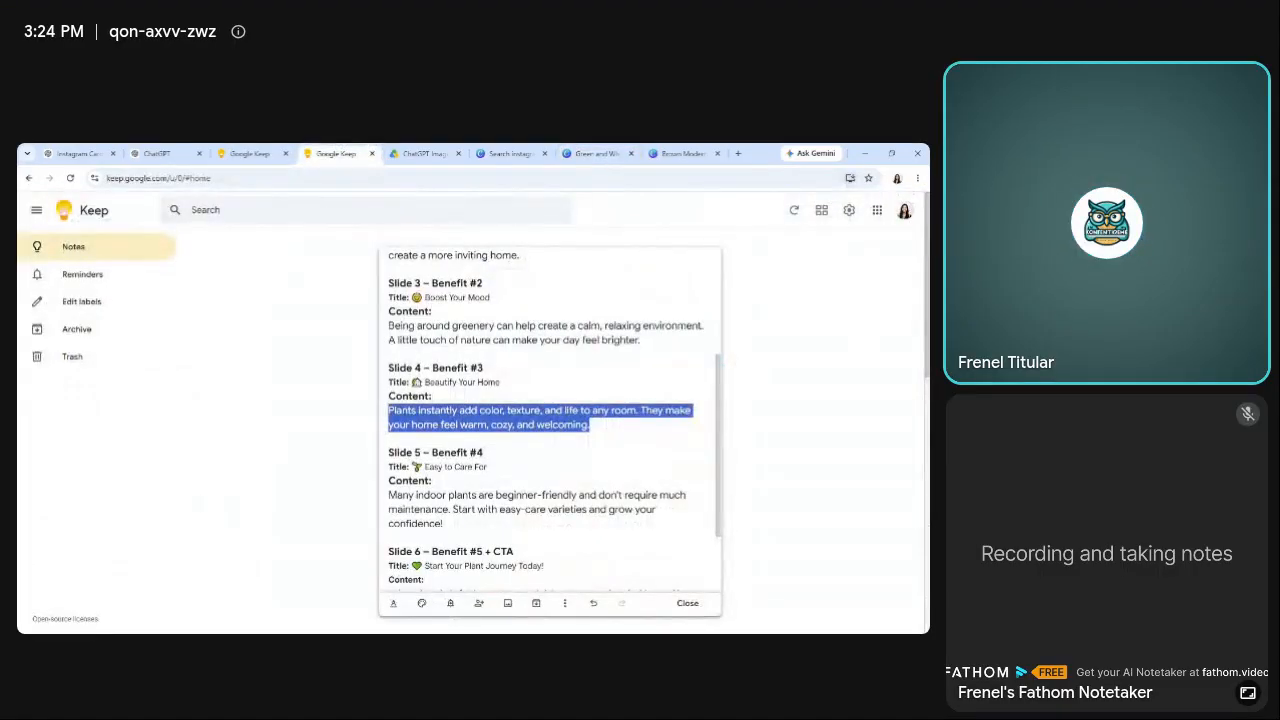
{"action": "left_click_drag", "start_coordinate": [425, 467], "coordinate": [488, 467]}
{"action": "key", "text": "ctrl+c"}
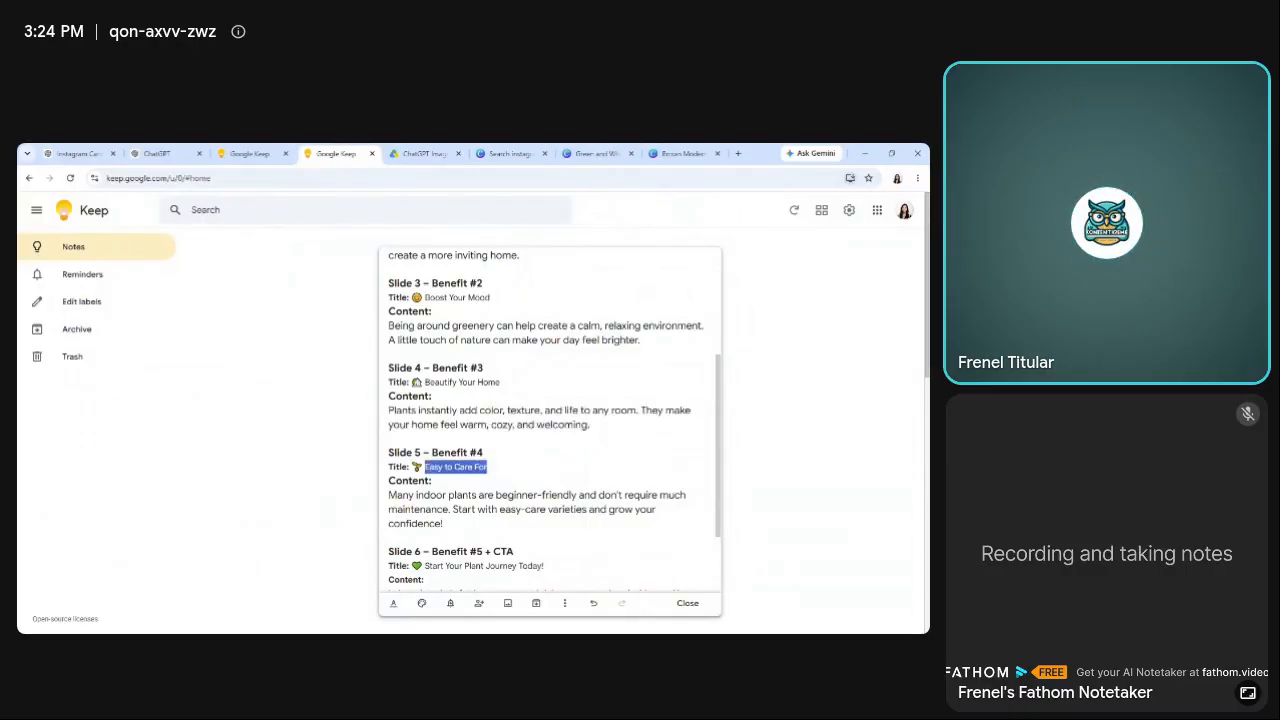
{"action": "left_click", "coordinate": [597, 153]}
{"action": "left_click", "coordinate": [583, 449]}
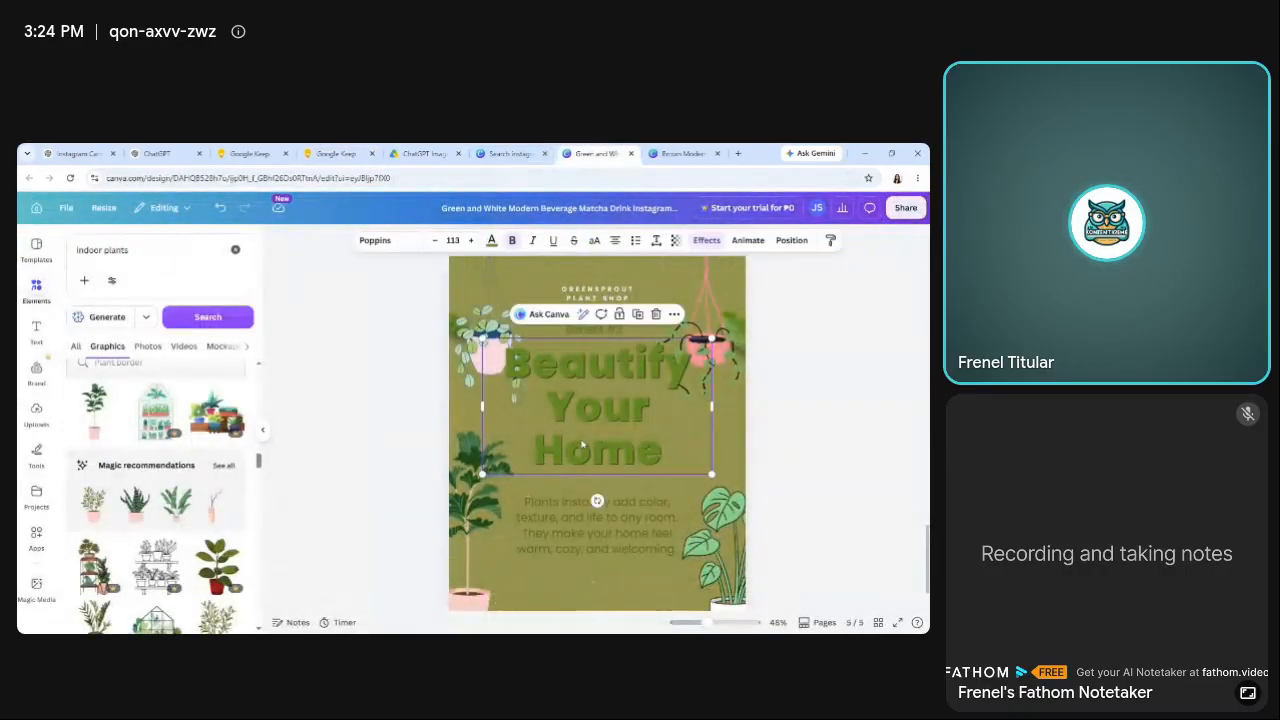
{"action": "left_click", "coordinate": [583, 449]}
{"action": "key", "text": "ctrl+v"}
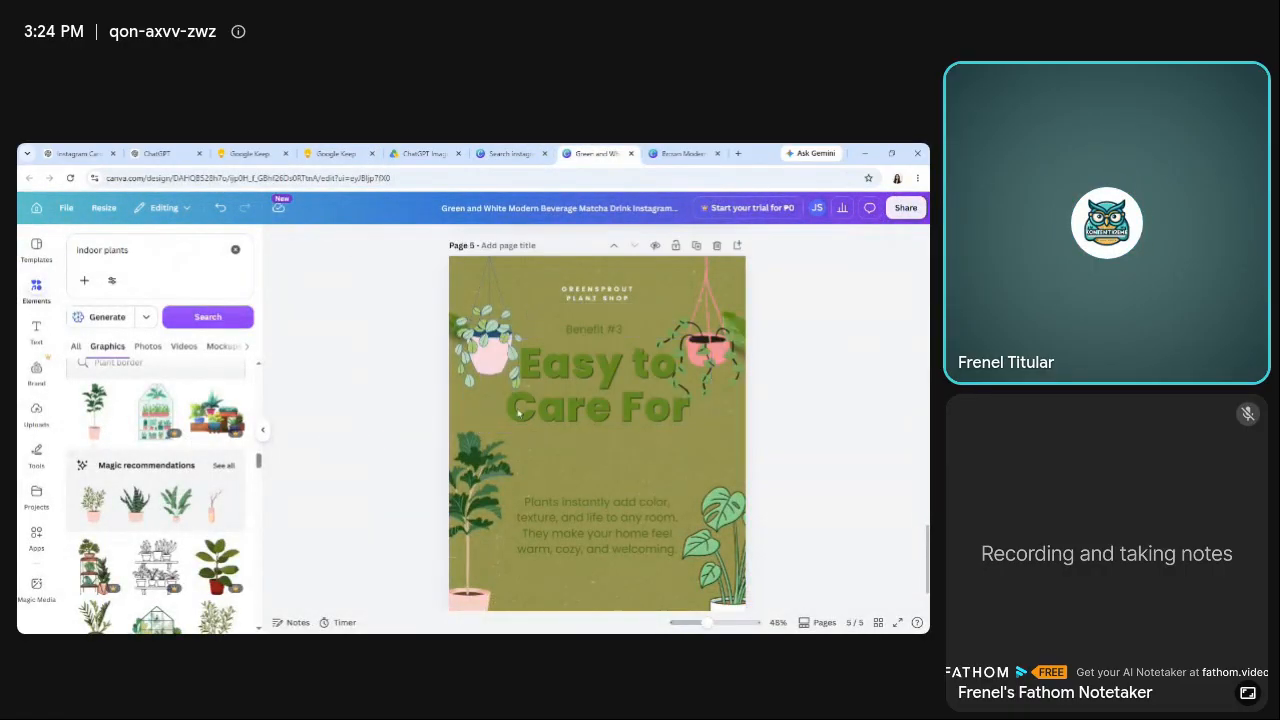
Narrow the "Easy to Care For" heading's text box on page 5 so the title wraps onto four lines between the hanging plants.
{"action": "left_click_drag", "start_coordinate": [713, 383], "coordinate": [654, 424]}
{"action": "left_click_drag", "start_coordinate": [561, 407], "coordinate": [602, 401]}
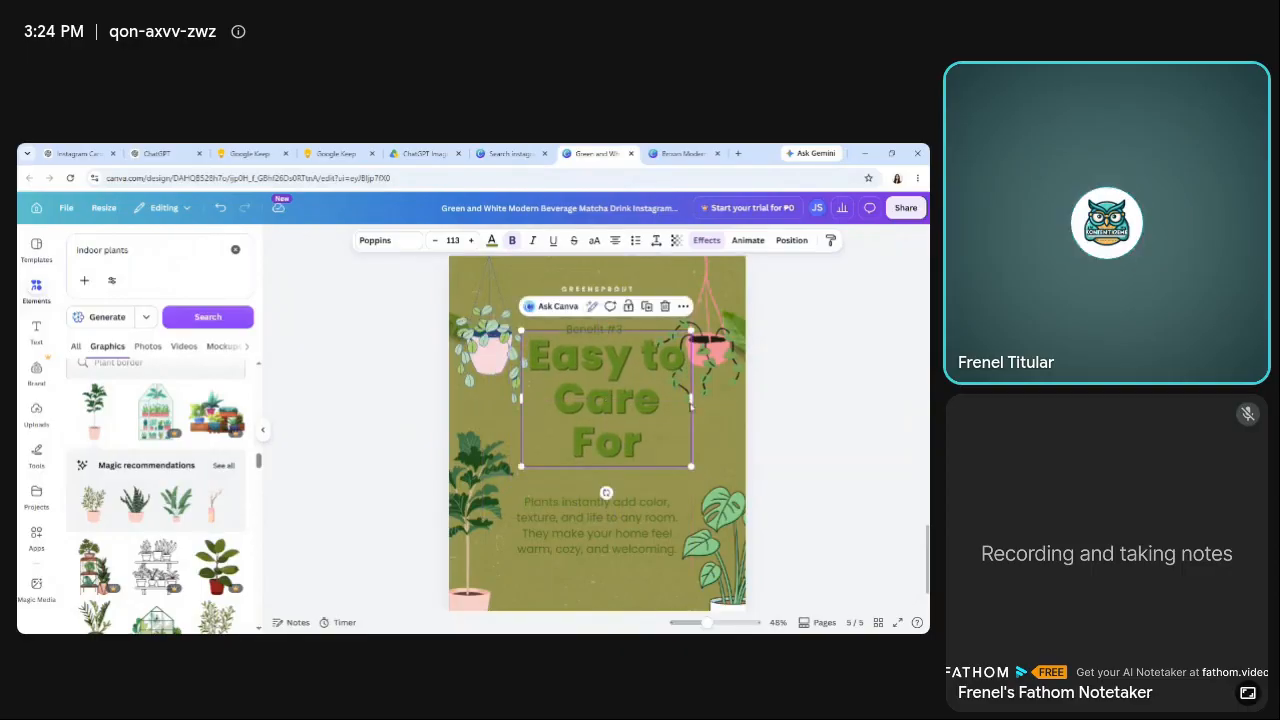
{"action": "left_click_drag", "start_coordinate": [691, 397], "coordinate": [673, 425]}
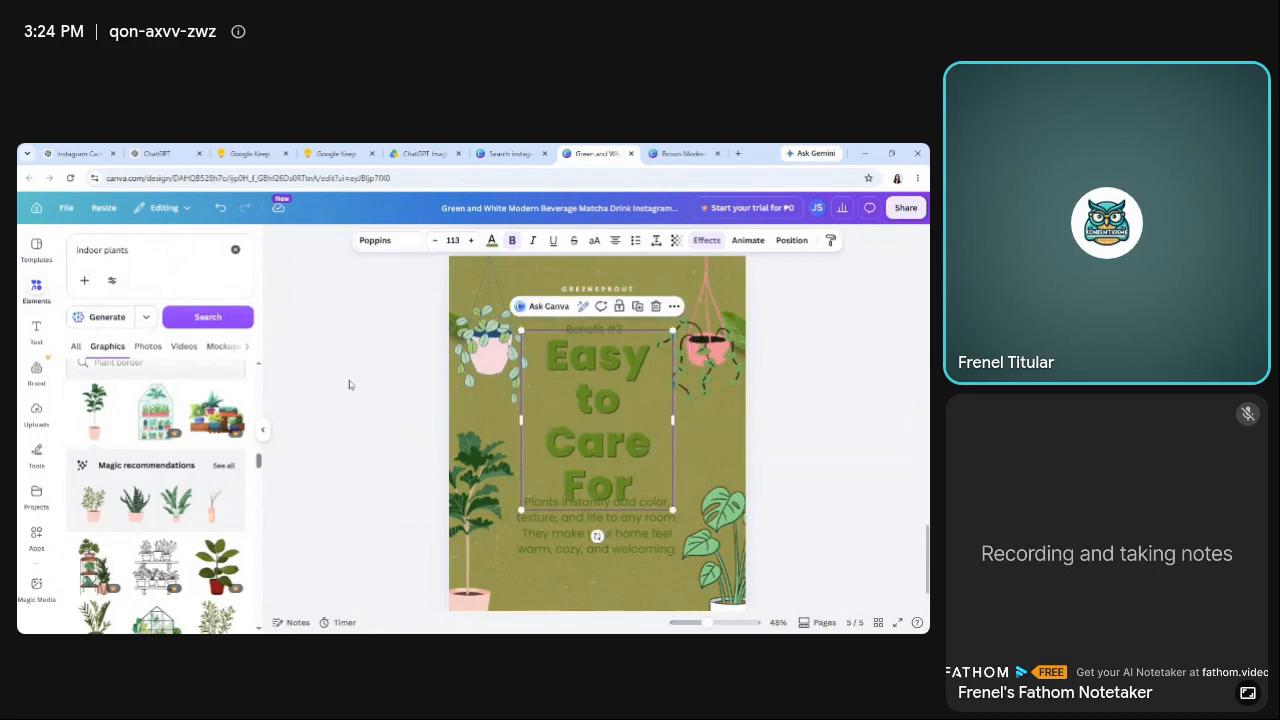
Set the line spacing of page 5's "Easy to Care For" heading to 0.87.
{"action": "left_click", "coordinate": [349, 380]}
{"action": "left_click", "coordinate": [582, 427]}
{"action": "left_click", "coordinate": [656, 240]}
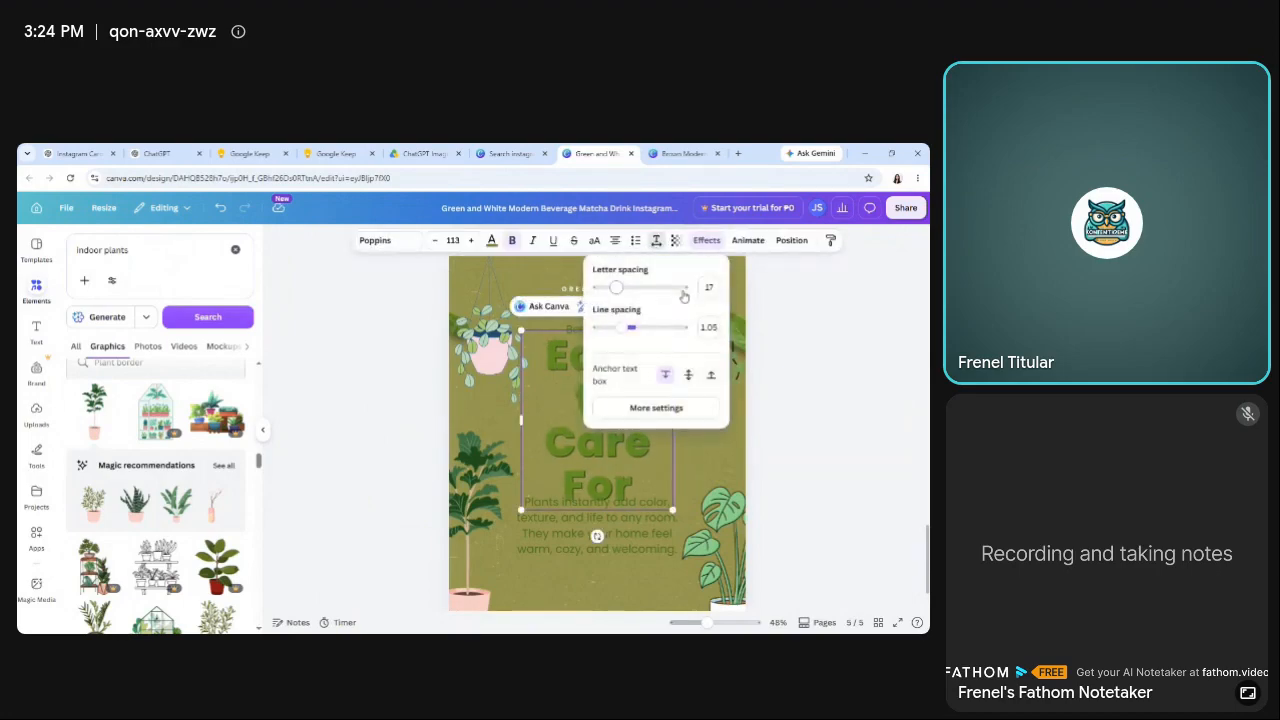
{"action": "left_click_drag", "start_coordinate": [621, 327], "coordinate": [611, 328]}
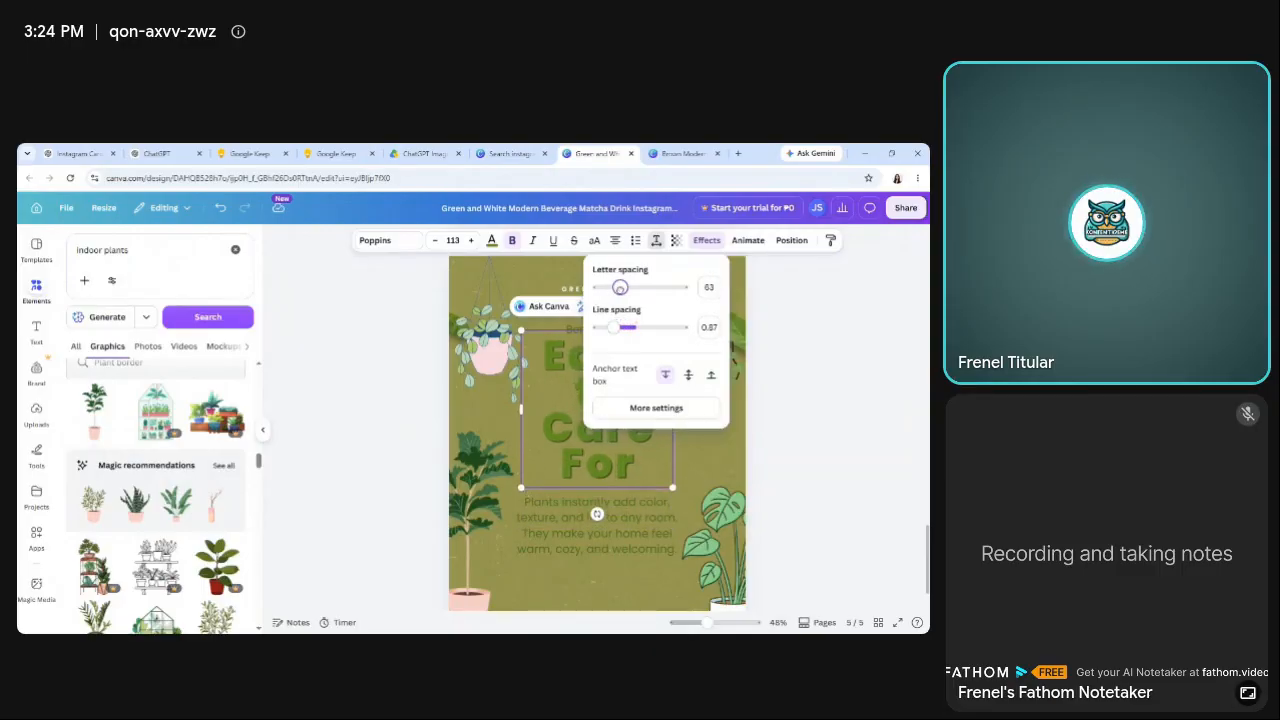
{"action": "left_click", "coordinate": [334, 362]}
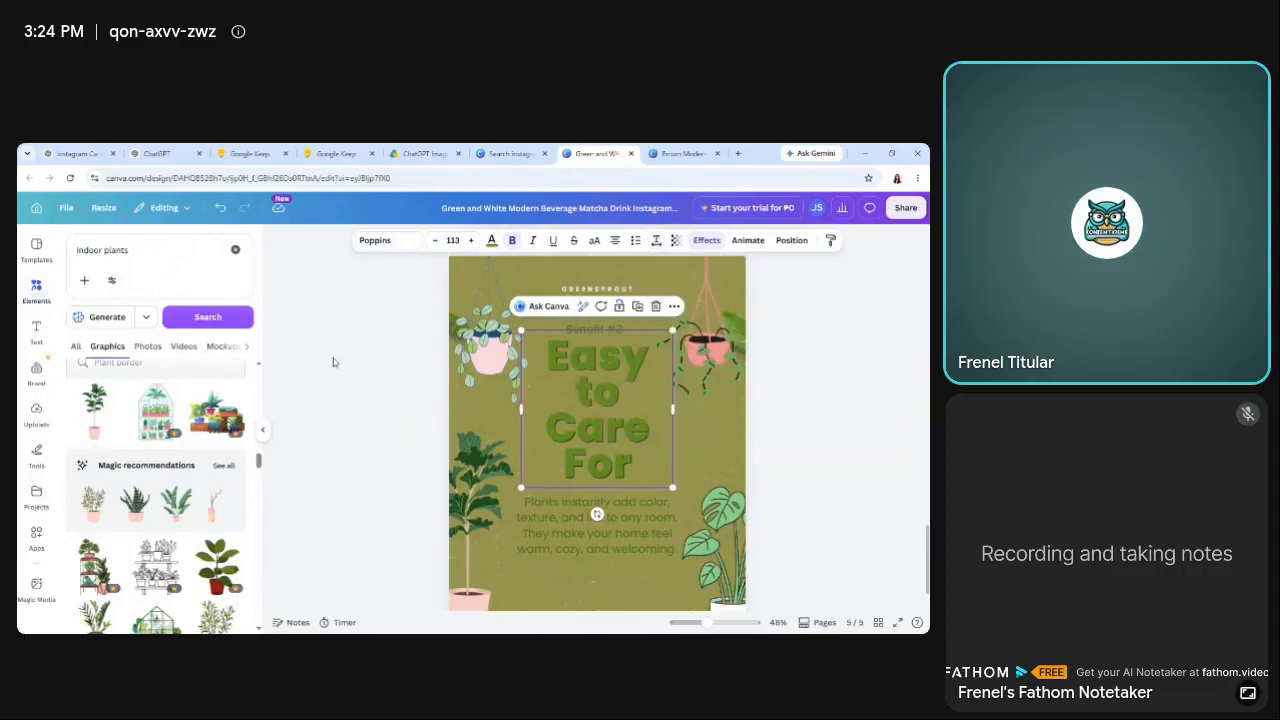
Reposition the "Easy to Care For" heading on page 5 just beneath the benefit label, clear of its text.
{"action": "left_click", "coordinate": [571, 409]}
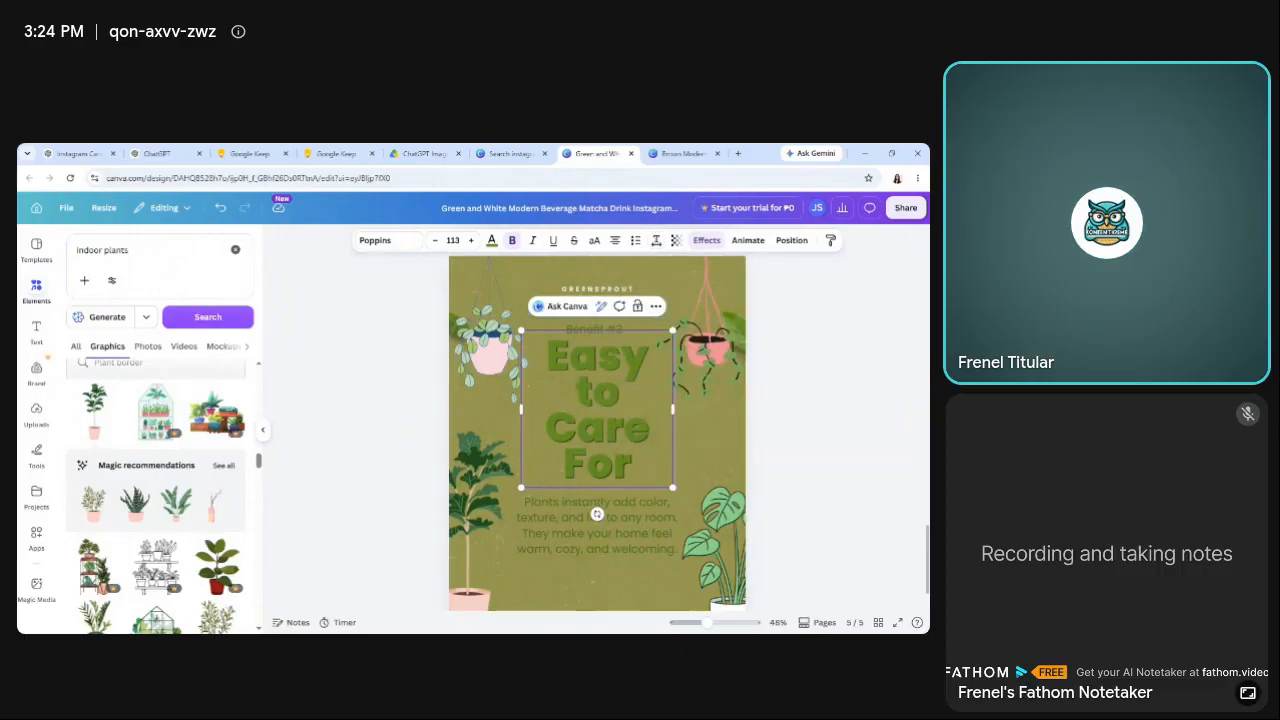
{"action": "left_click", "coordinate": [366, 399]}
{"action": "left_click_drag", "start_coordinate": [615, 440], "coordinate": [613, 430]}
{"action": "left_click", "coordinate": [358, 432]}
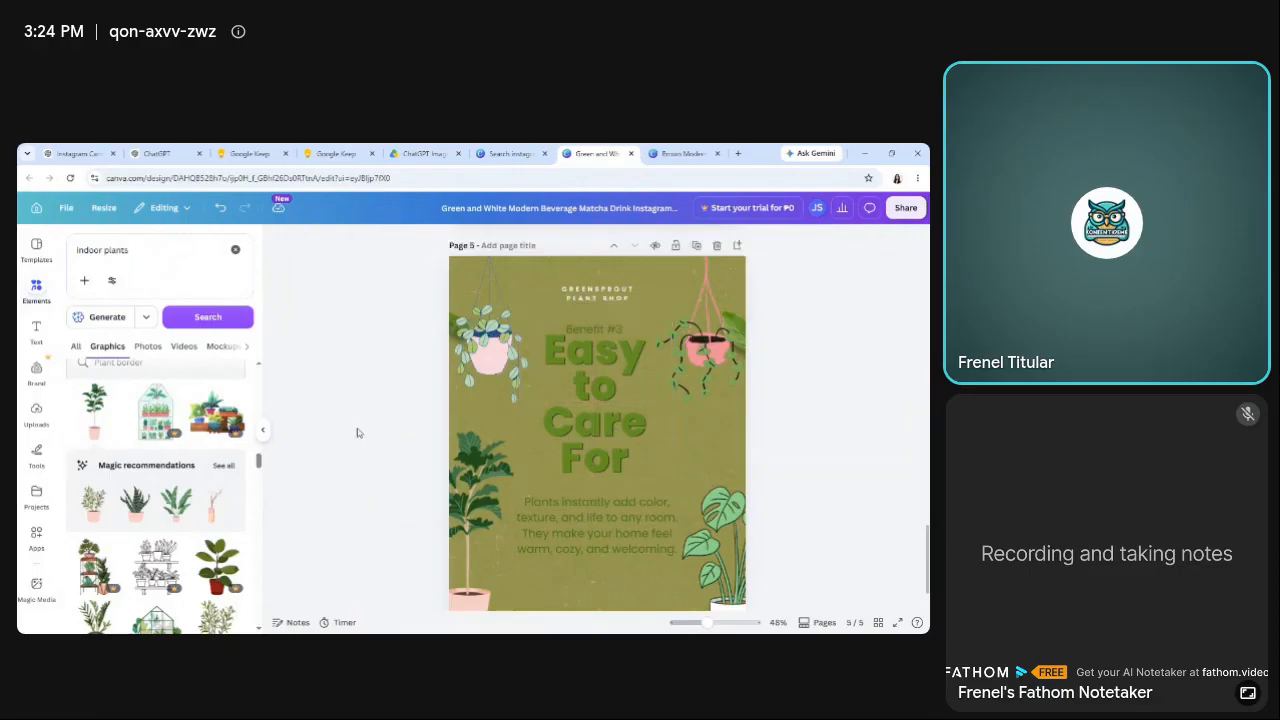
{"action": "left_click_drag", "start_coordinate": [600, 433], "coordinate": [600, 443]}
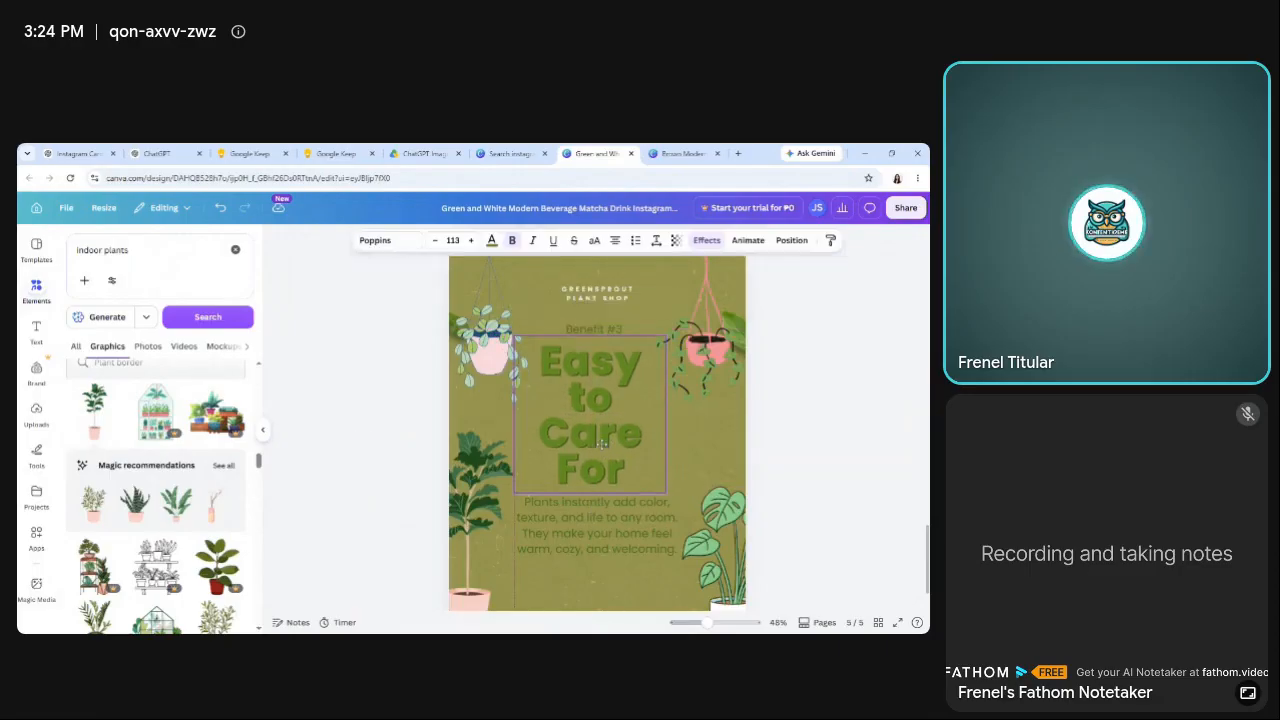
{"action": "left_click", "coordinate": [340, 440]}
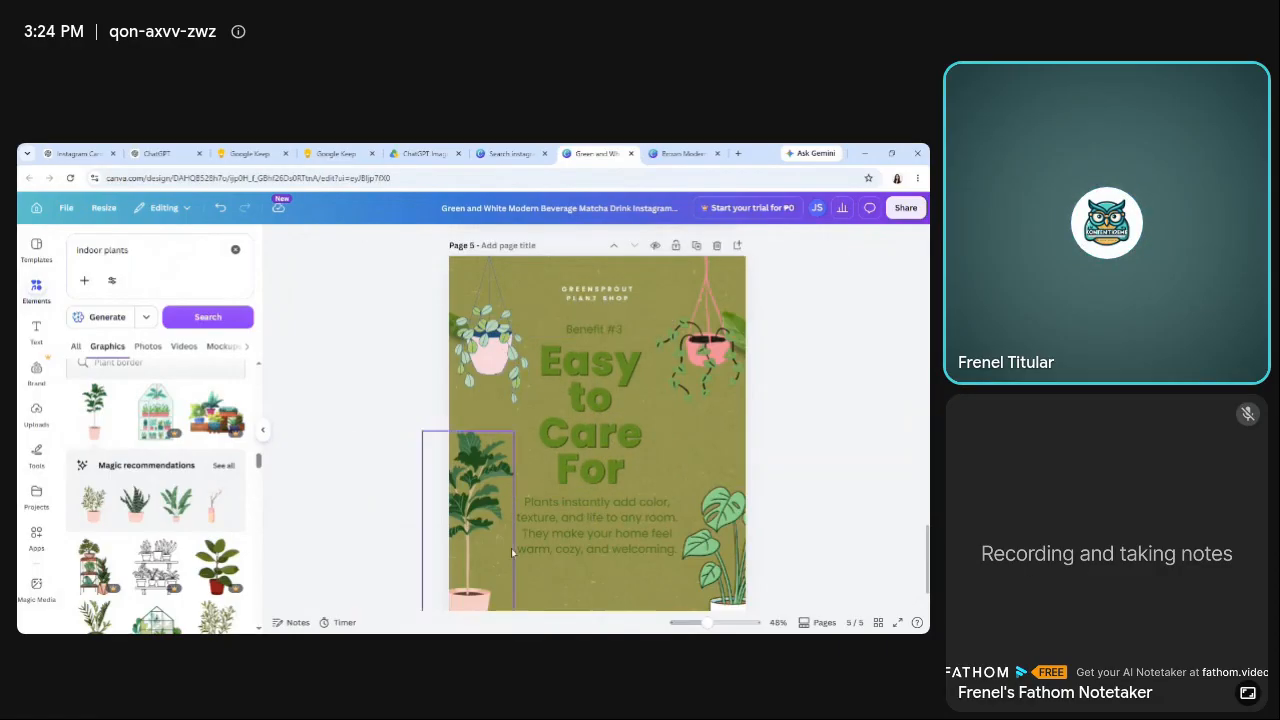
Replace page 5's body paragraph with the Slide 5 content about beginner-friendly plants copied from the Google Keep note.
{"action": "left_click", "coordinate": [338, 153]}
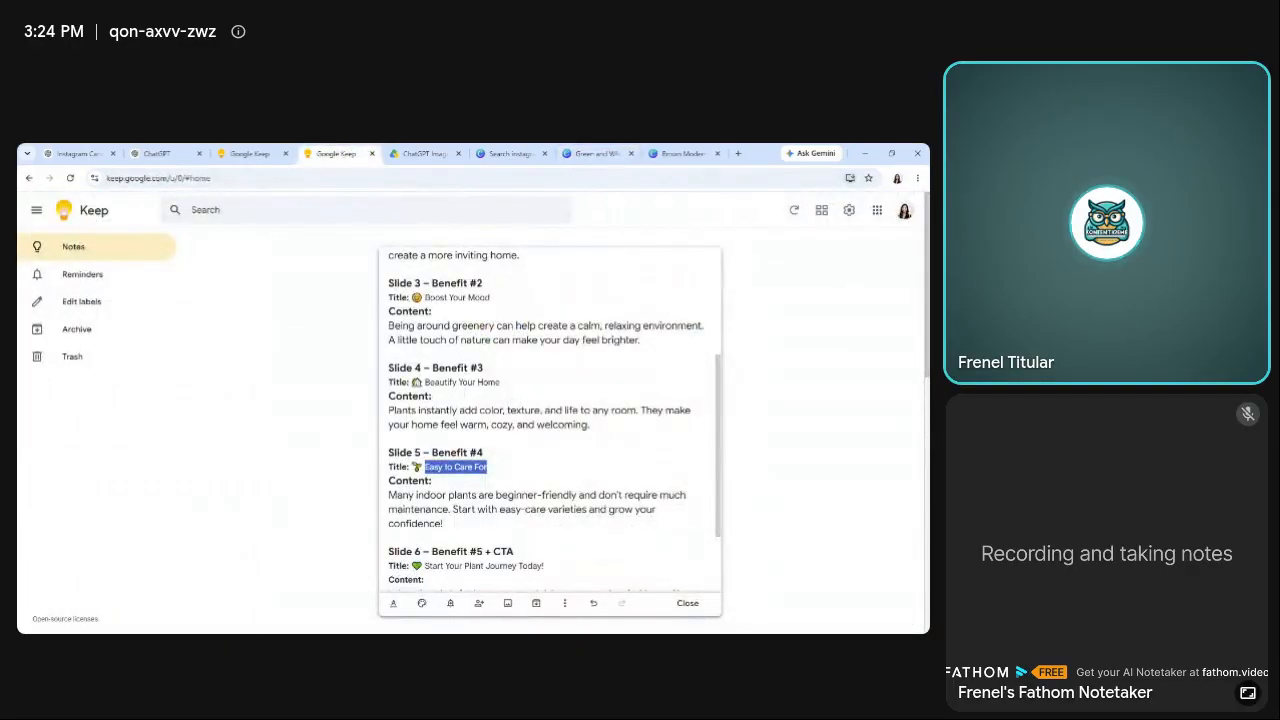
{"action": "left_click_drag", "start_coordinate": [388, 495], "coordinate": [441, 523]}
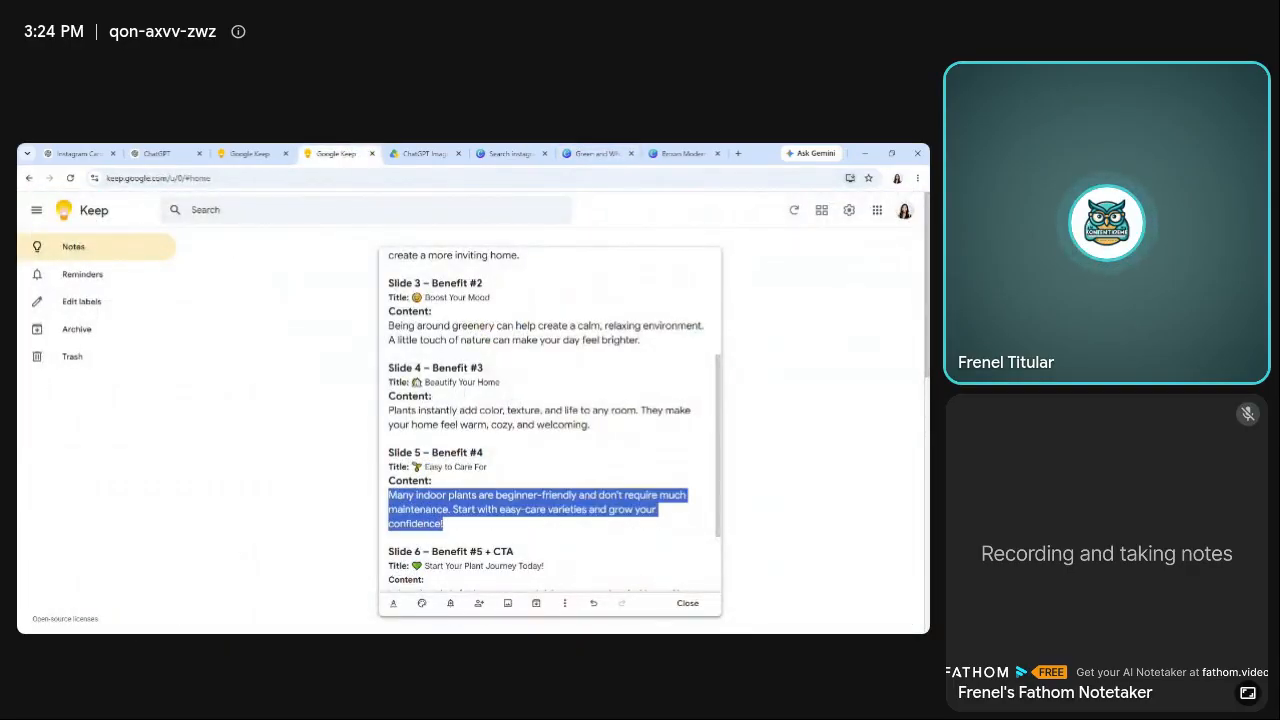
{"action": "left_click", "coordinate": [597, 153]}
{"action": "left_click", "coordinate": [616, 528]}
{"action": "left_click", "coordinate": [616, 528]}
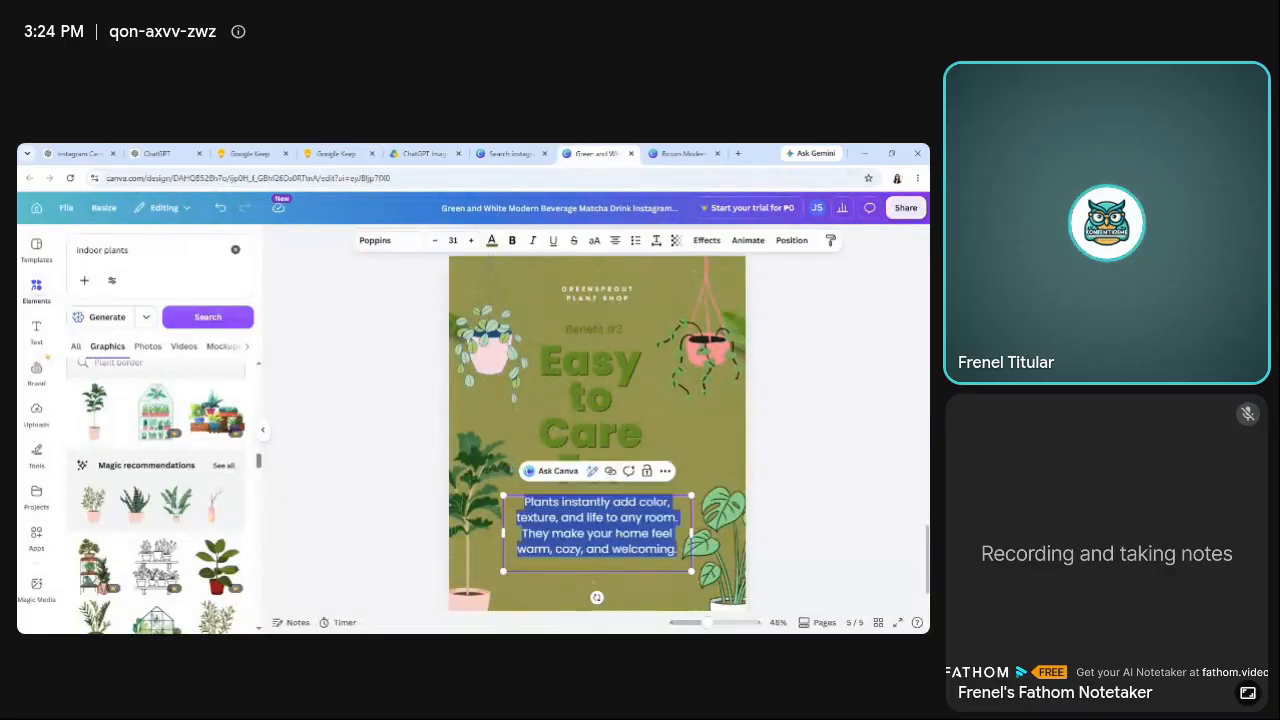
{"action": "type", "text": "Many indoor plants are beginner-friendly and don't require much maintenance. Start with easy-care varieties and grow your confidence!"}
{"action": "left_click", "coordinate": [362, 458]}
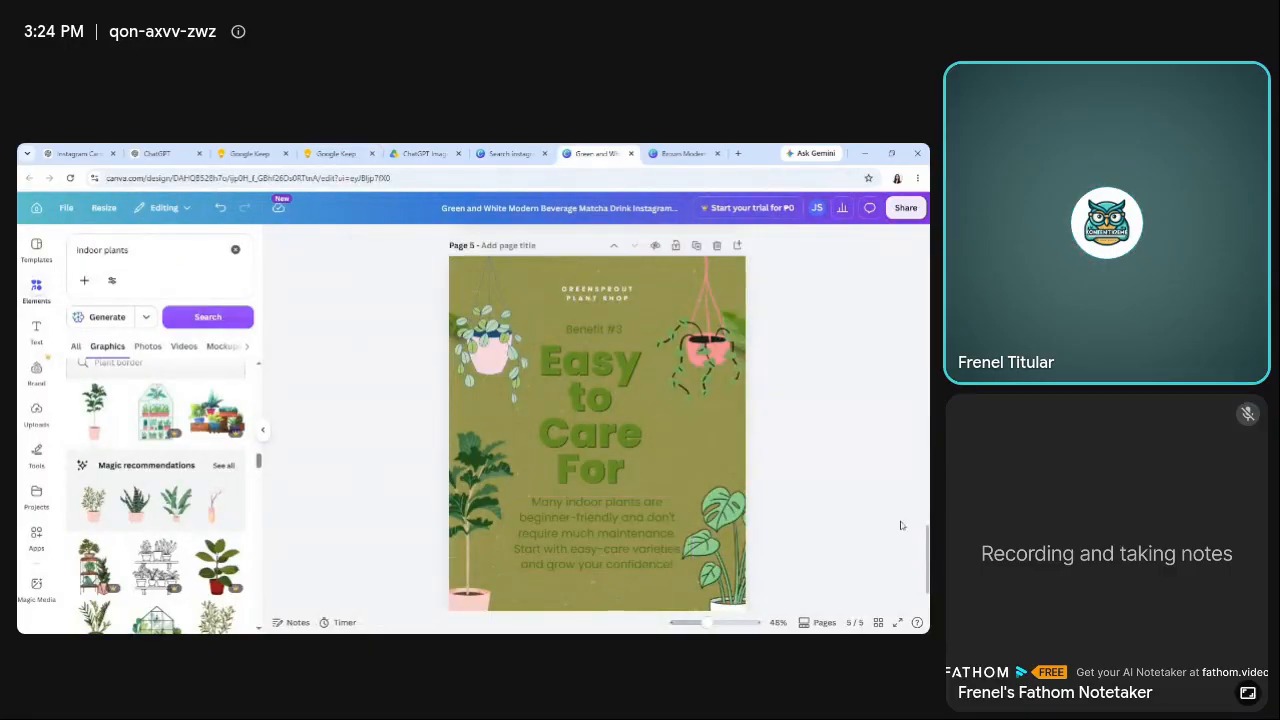
Change the benefit label on page 5 to "Benefit #4".
{"action": "left_click", "coordinate": [336, 153]}
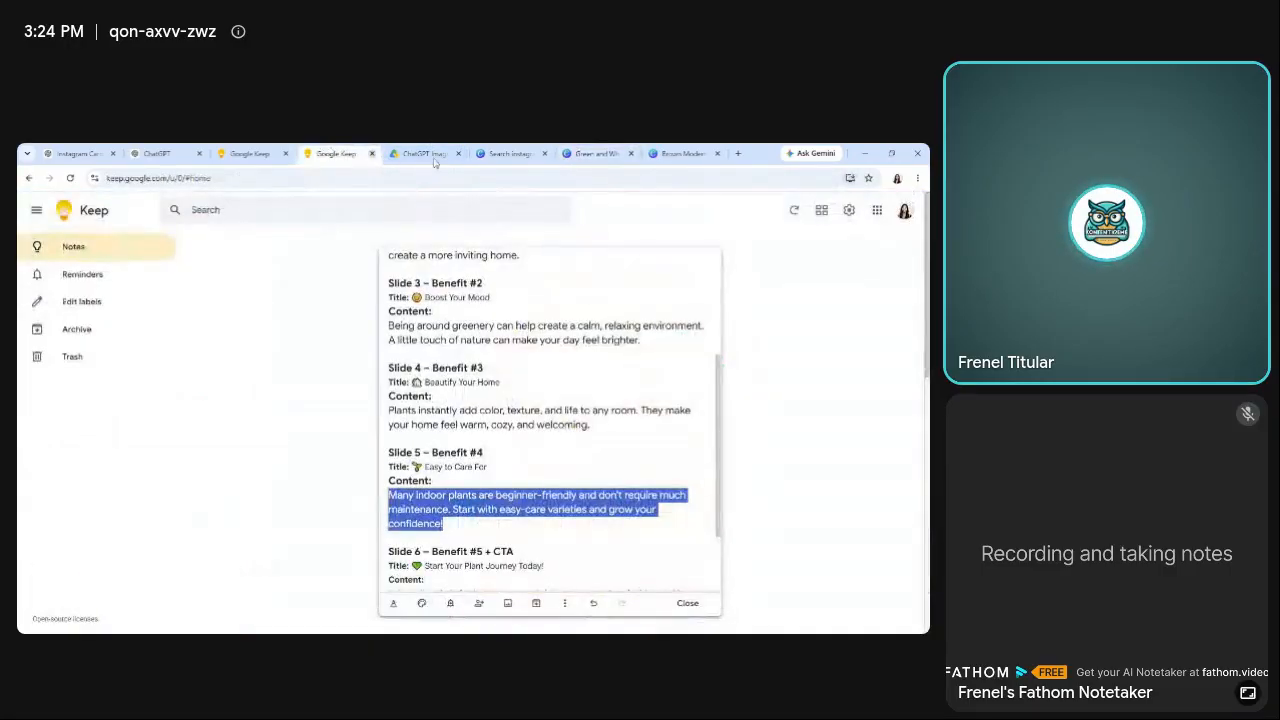
{"action": "left_click", "coordinate": [597, 153]}
{"action": "left_click", "coordinate": [595, 328]}
{"action": "left_click", "coordinate": [595, 328]}
{"action": "key", "text": "Right"}
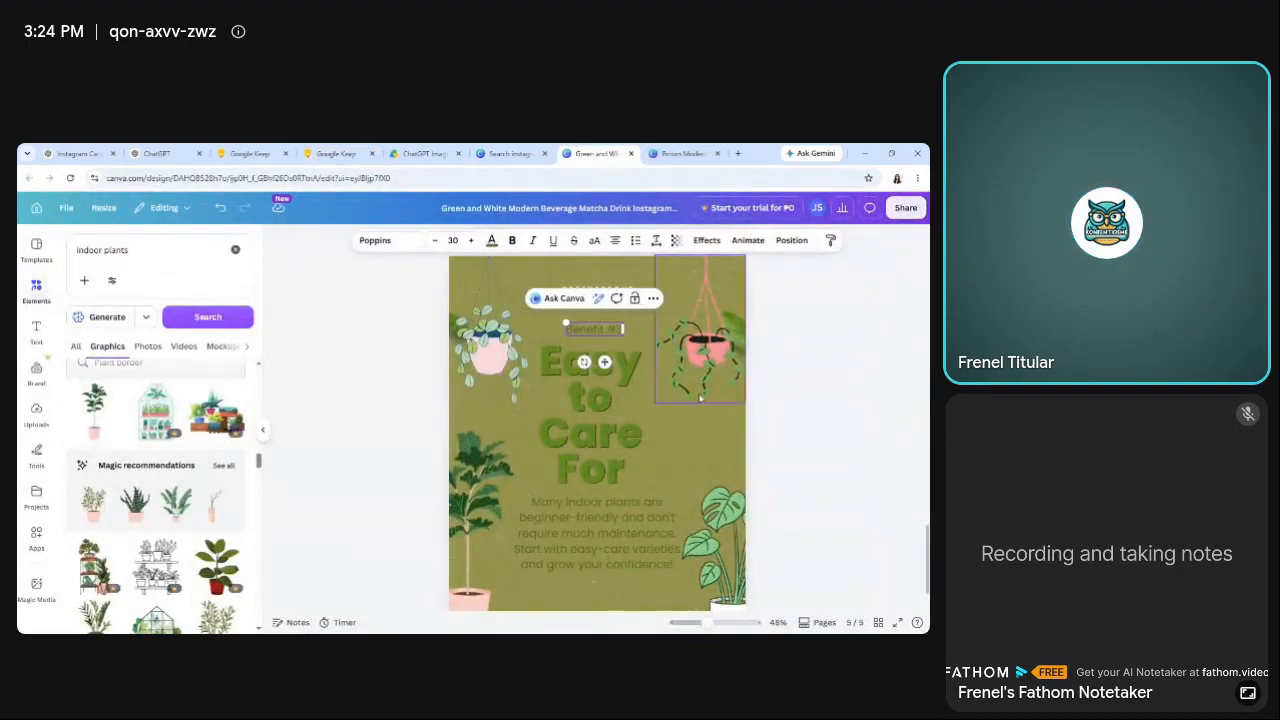
{"action": "type", "text": "4"}
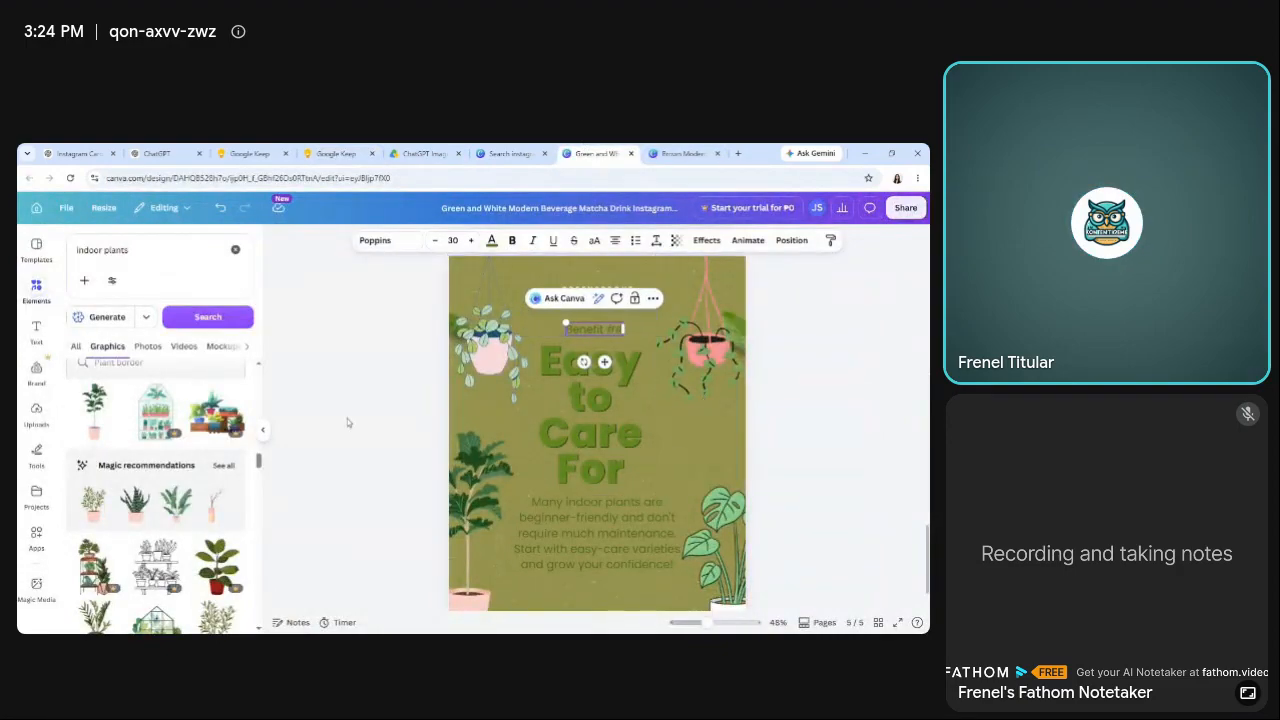
{"action": "left_click", "coordinate": [347, 418]}
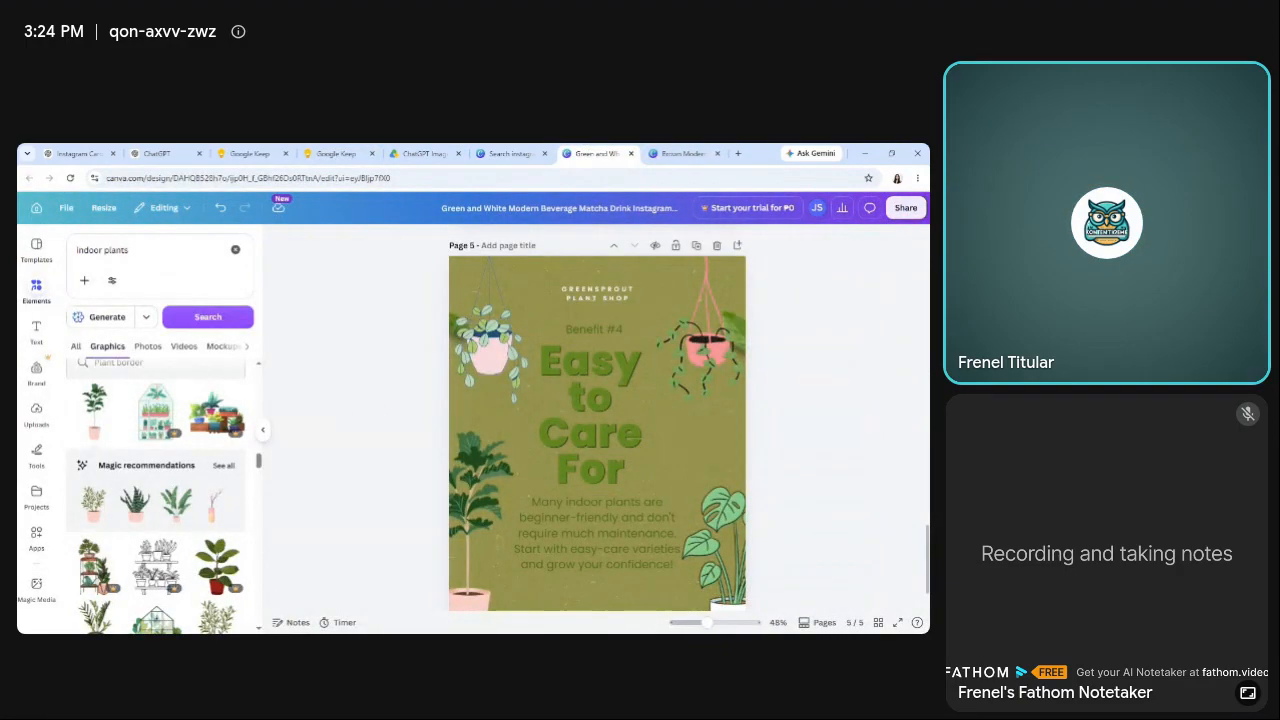
Move page 5's body paragraph slightly down to leave a gap beneath the "Easy to Care For" heading.
{"action": "left_click", "coordinate": [646, 430]}
{"action": "scroll", "coordinate": [597, 430], "scroll_direction": "down", "scroll_amount": 1}
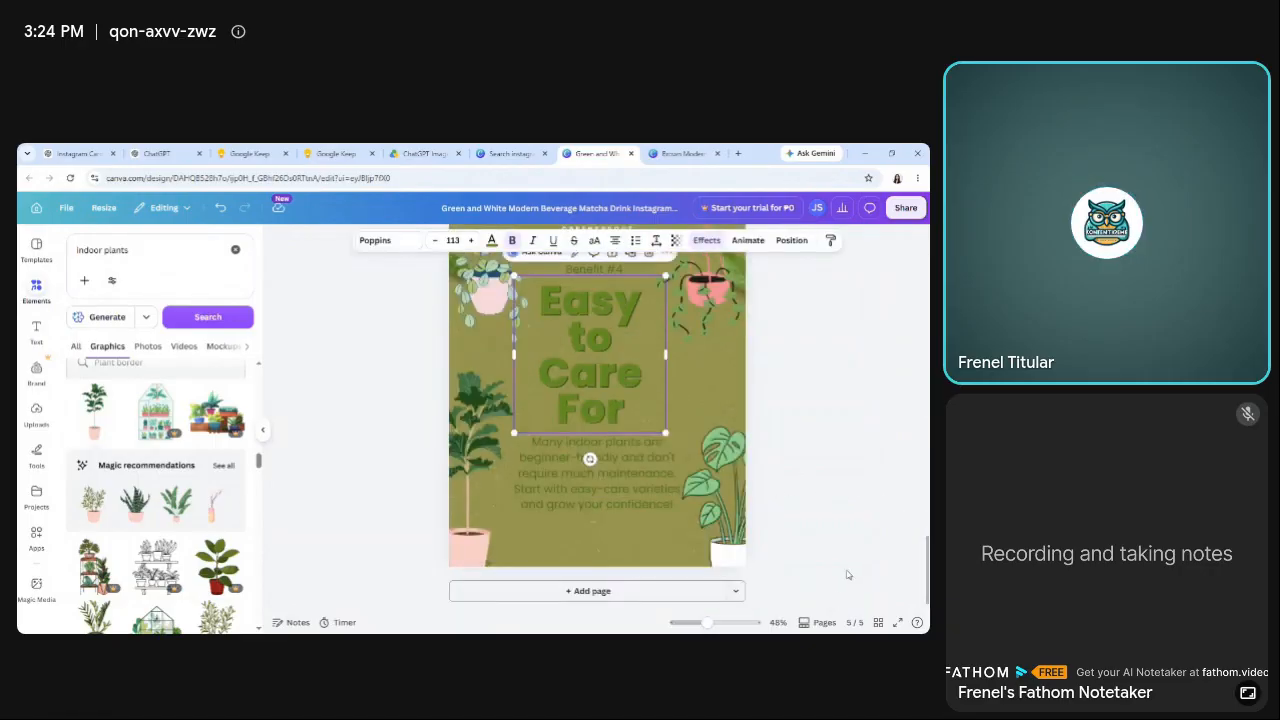
{"action": "left_click", "coordinate": [600, 487]}
{"action": "left_click_drag", "start_coordinate": [600, 487], "coordinate": [600, 498]}
{"action": "left_click", "coordinate": [326, 481]}
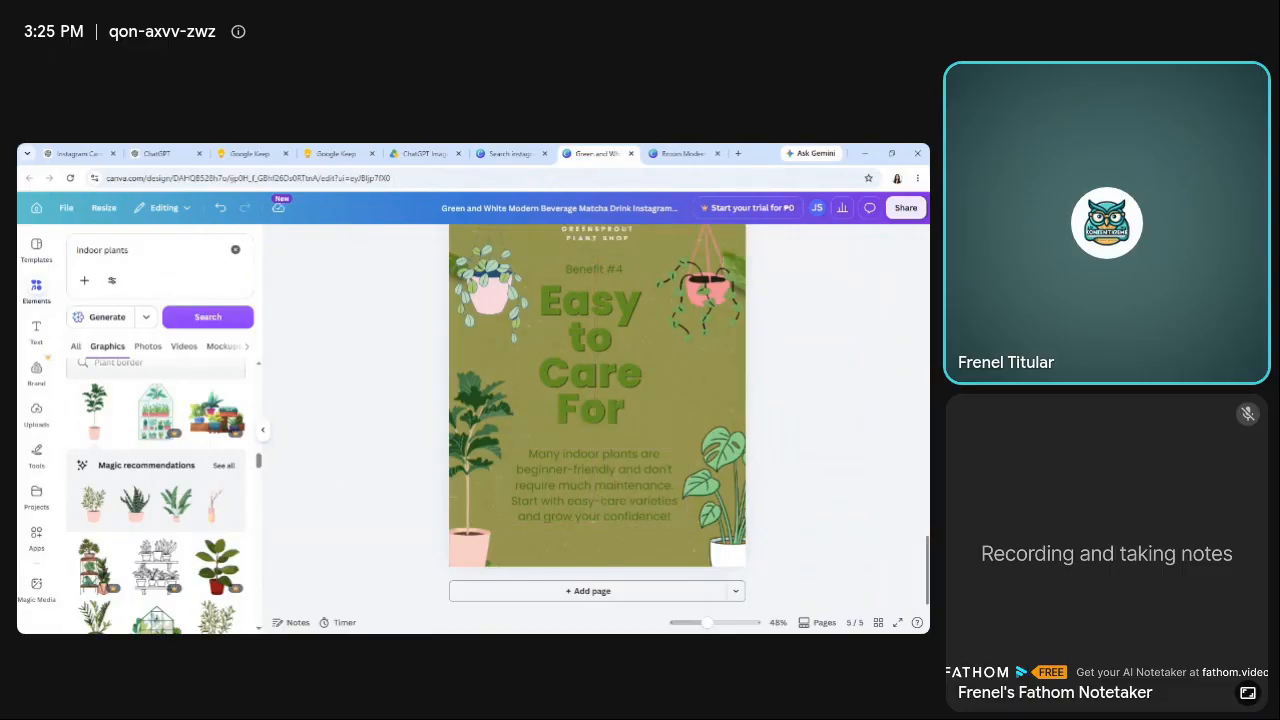
{"action": "scroll", "coordinate": [597, 420], "scroll_direction": "up", "scroll_amount": 1}
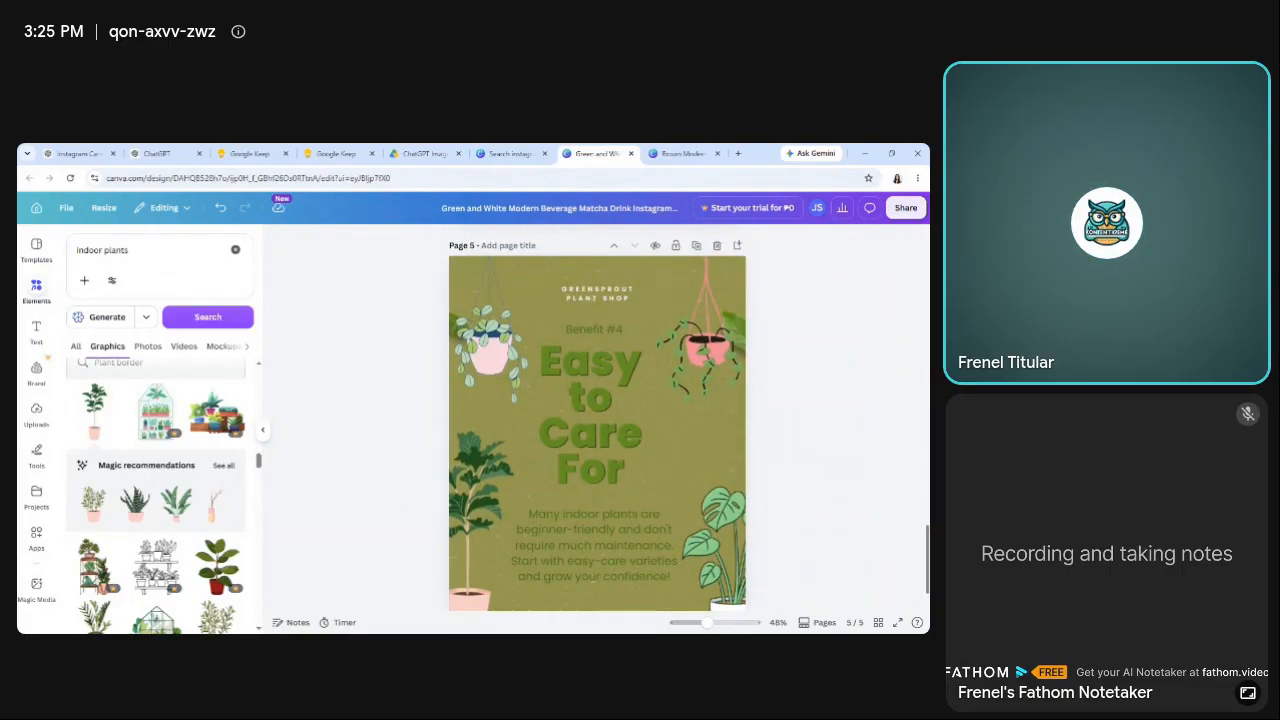
Try the "Benefit #4" label slightly higher above page 5's heading, and move it back down close to the heading.
{"action": "scroll", "coordinate": [592, 357], "scroll_direction": "down", "scroll_amount": 1}
{"action": "double_click", "coordinate": [594, 281]}
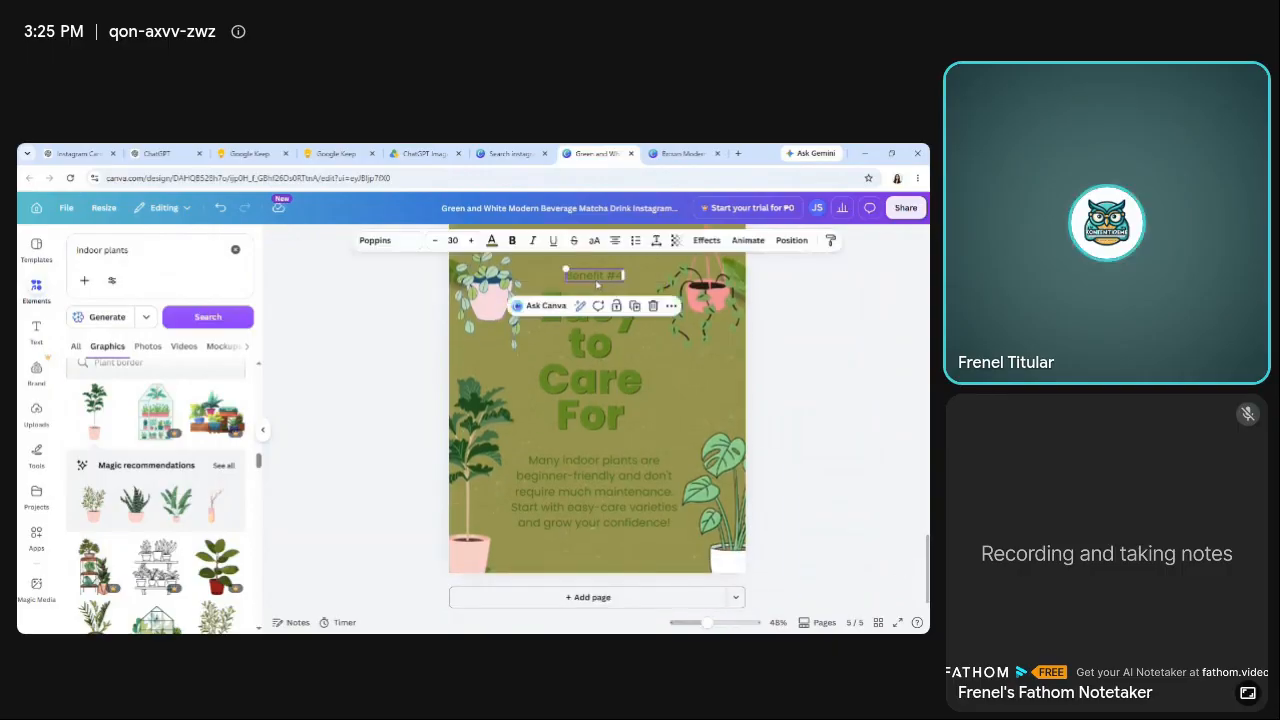
{"action": "left_click_drag", "start_coordinate": [596, 284], "coordinate": [595, 278]}
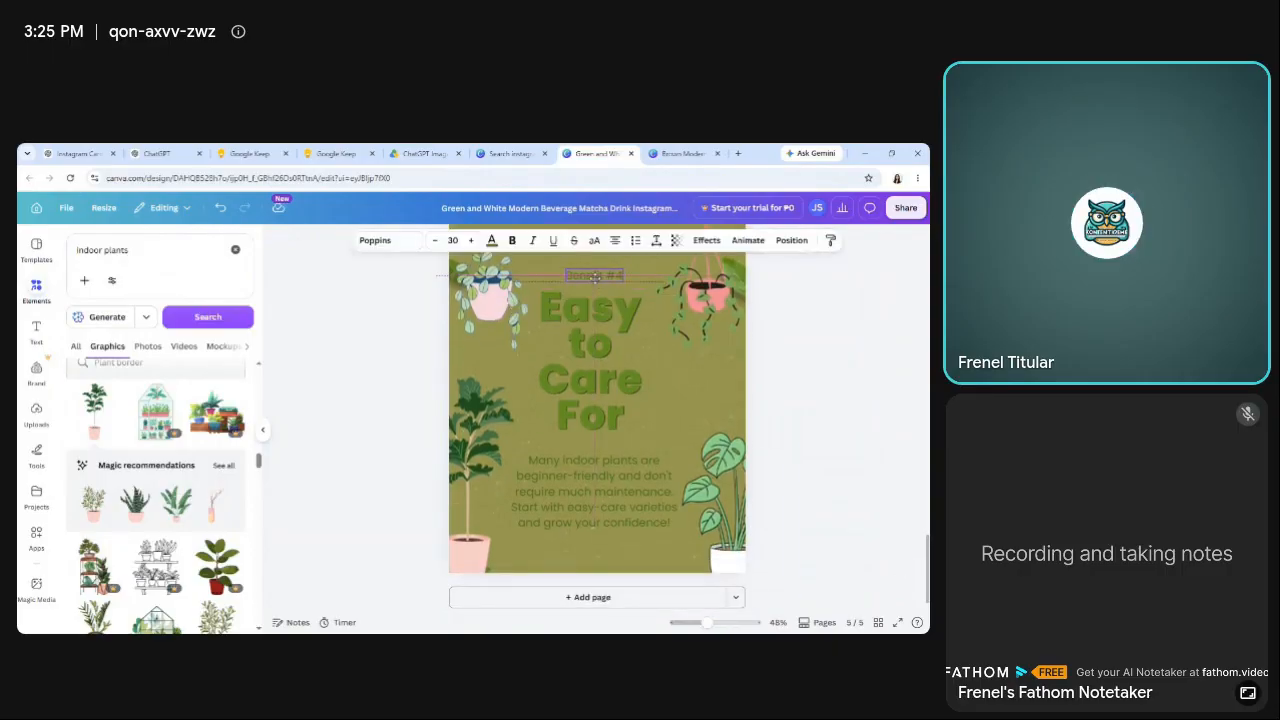
{"action": "left_click", "coordinate": [308, 363]}
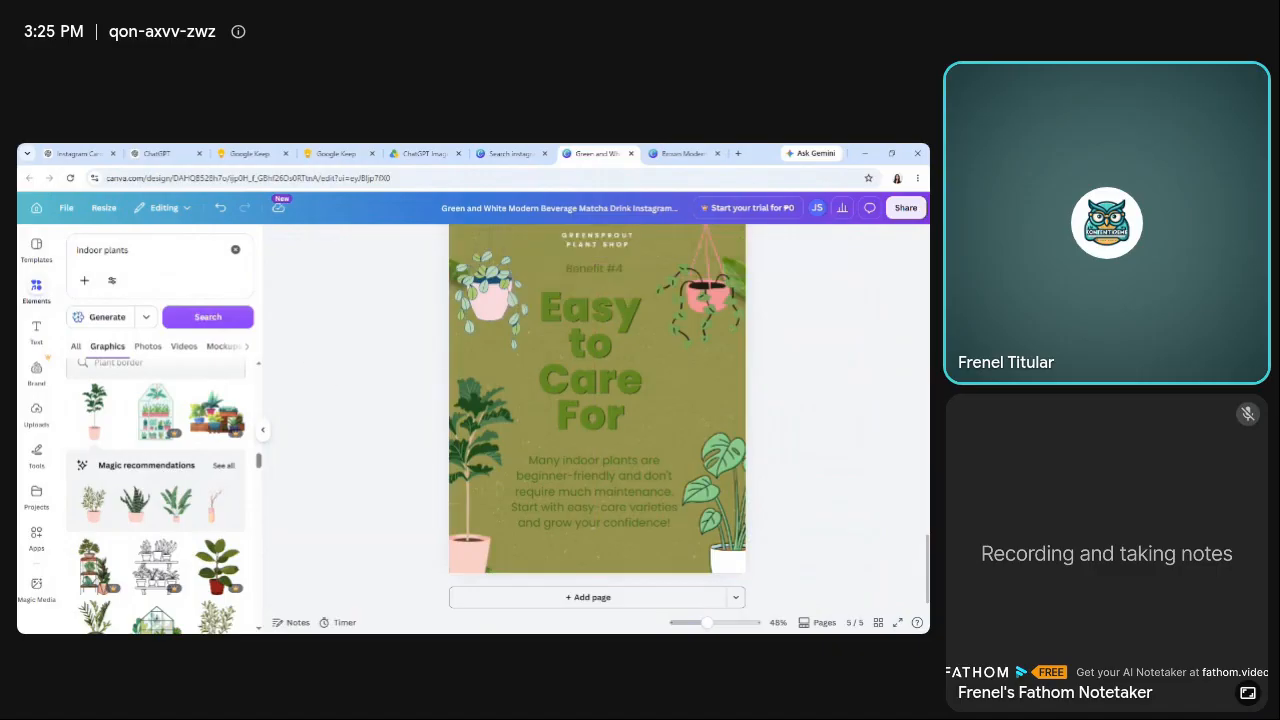
{"action": "scroll", "coordinate": [596, 386], "scroll_direction": "up", "scroll_amount": 2}
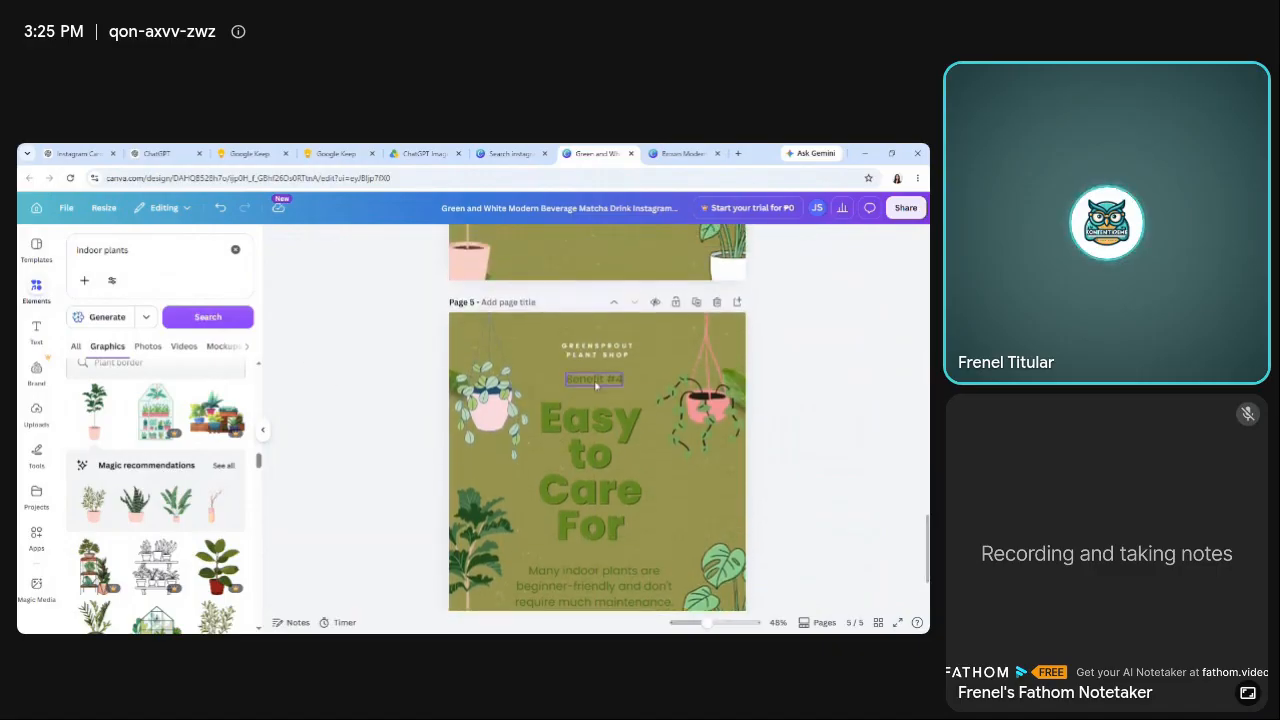
{"action": "left_click", "coordinate": [595, 380]}
{"action": "left_click_drag", "start_coordinate": [596, 388], "coordinate": [594, 386]}
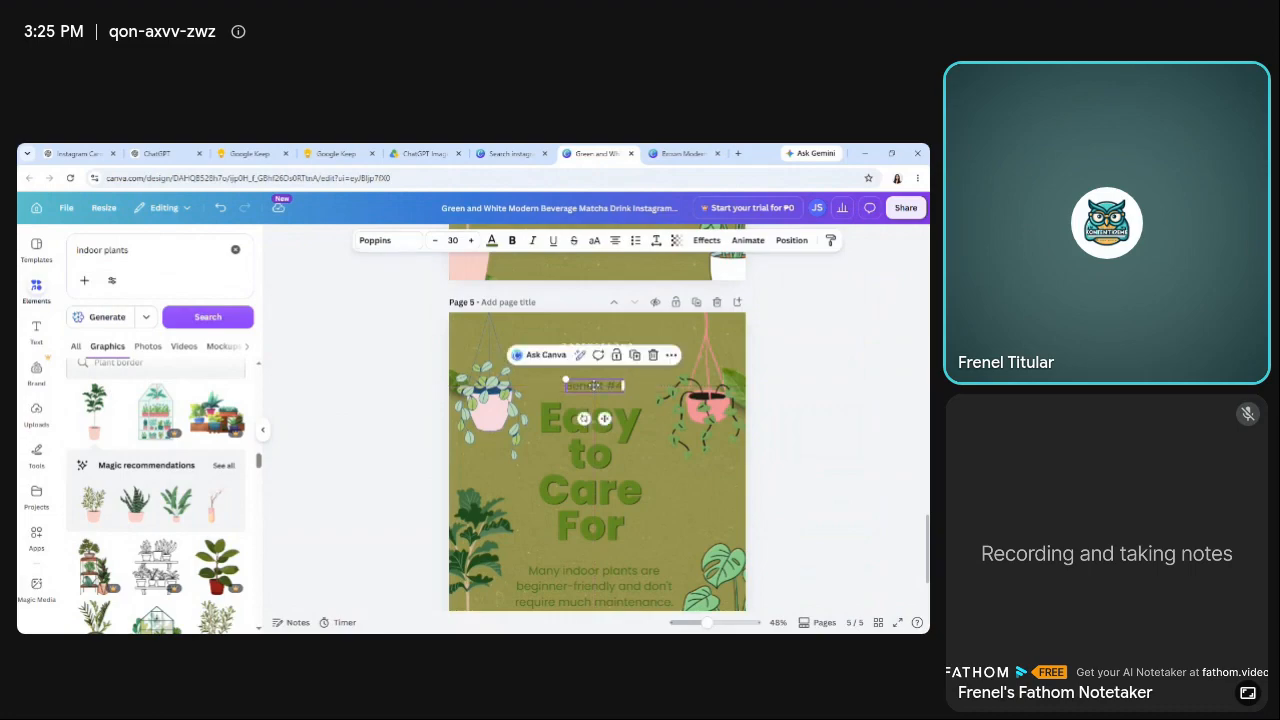
{"action": "left_click", "coordinate": [393, 425]}
Duplicate page 5 to start the sixth slide.
{"action": "scroll", "coordinate": [596, 418], "scroll_direction": "up", "scroll_amount": 5}
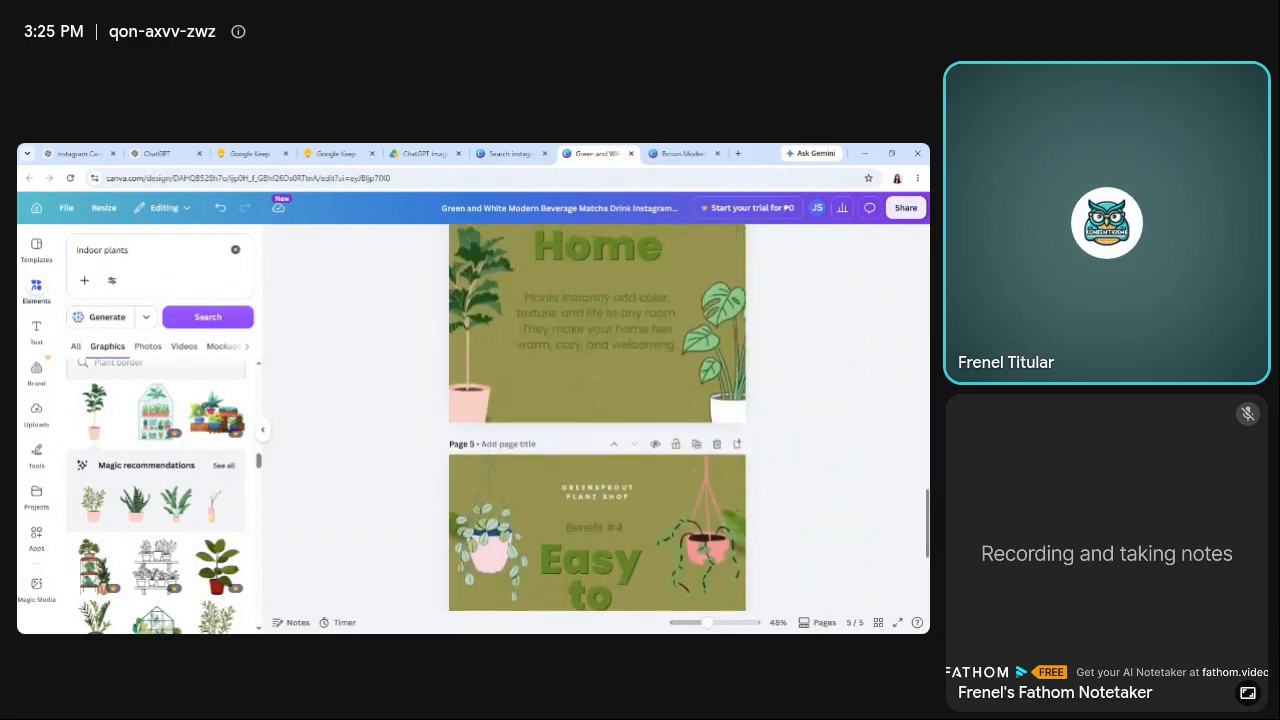
{"action": "scroll", "coordinate": [596, 418], "scroll_direction": "down", "scroll_amount": 3}
{"action": "scroll", "coordinate": [922, 527], "scroll_direction": "down", "scroll_amount": 5}
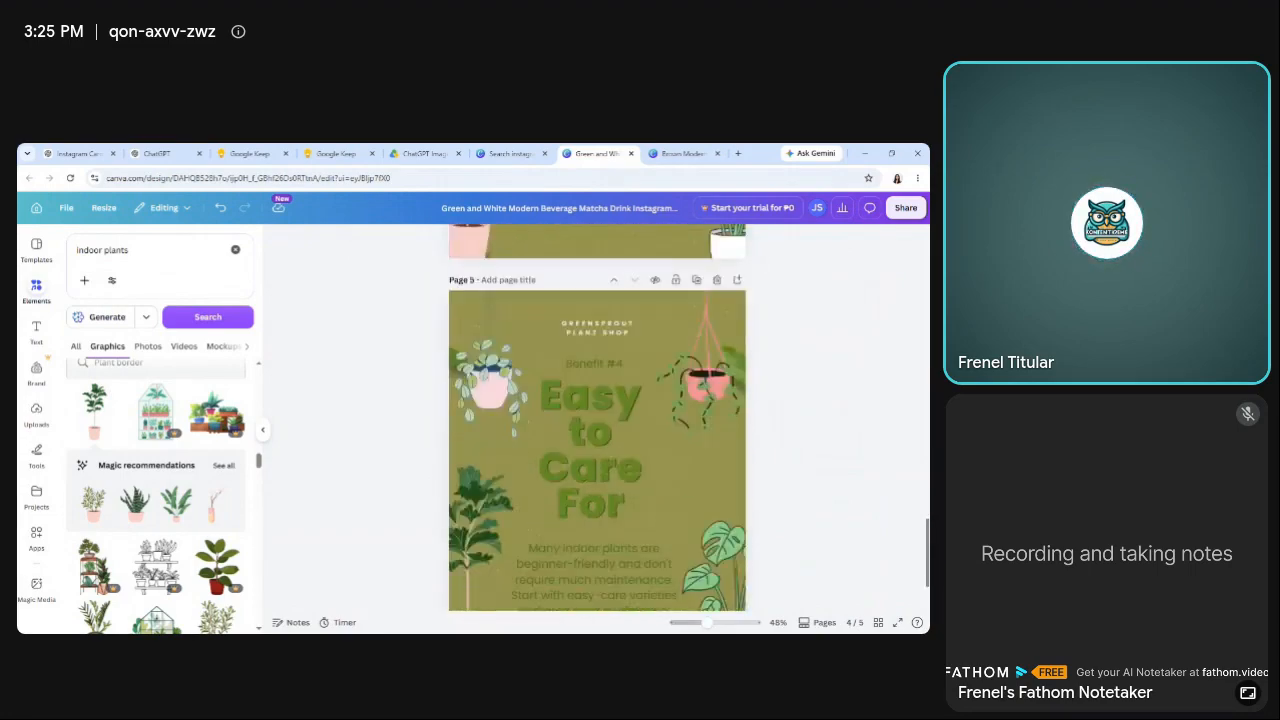
{"action": "scroll", "coordinate": [922, 527], "scroll_direction": "up", "scroll_amount": 5}
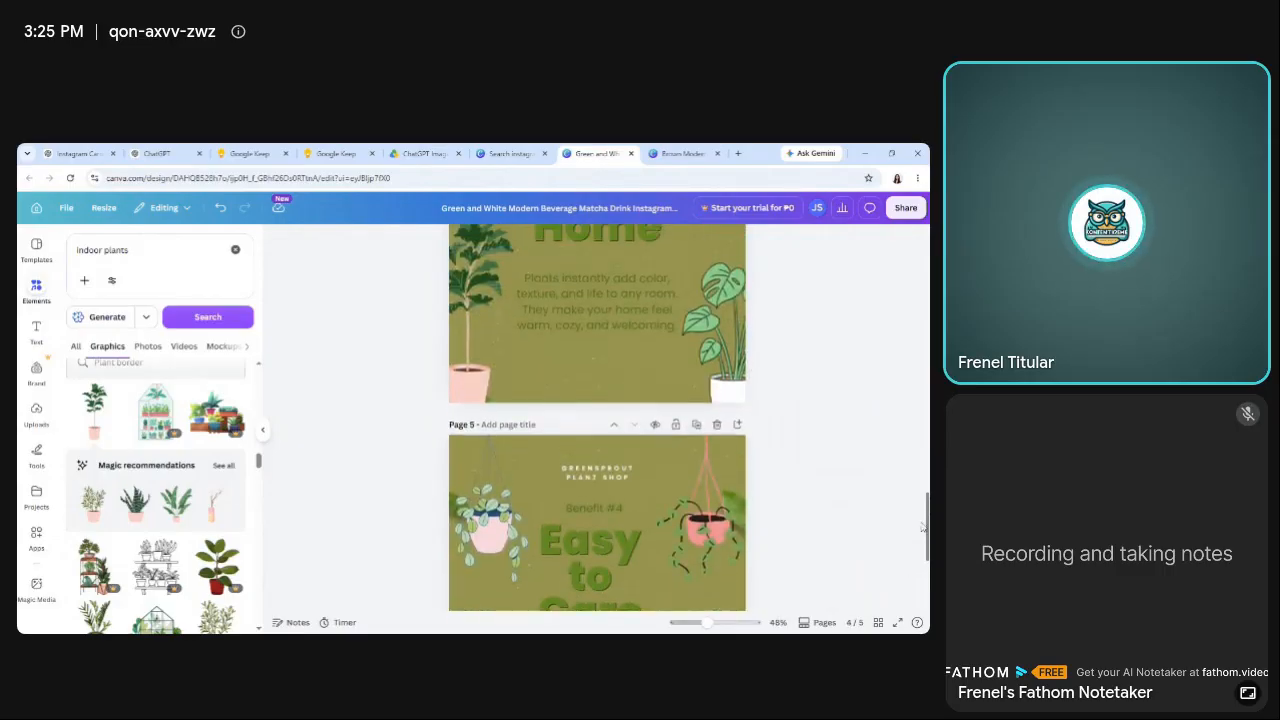
{"action": "left_click", "coordinate": [696, 426]}
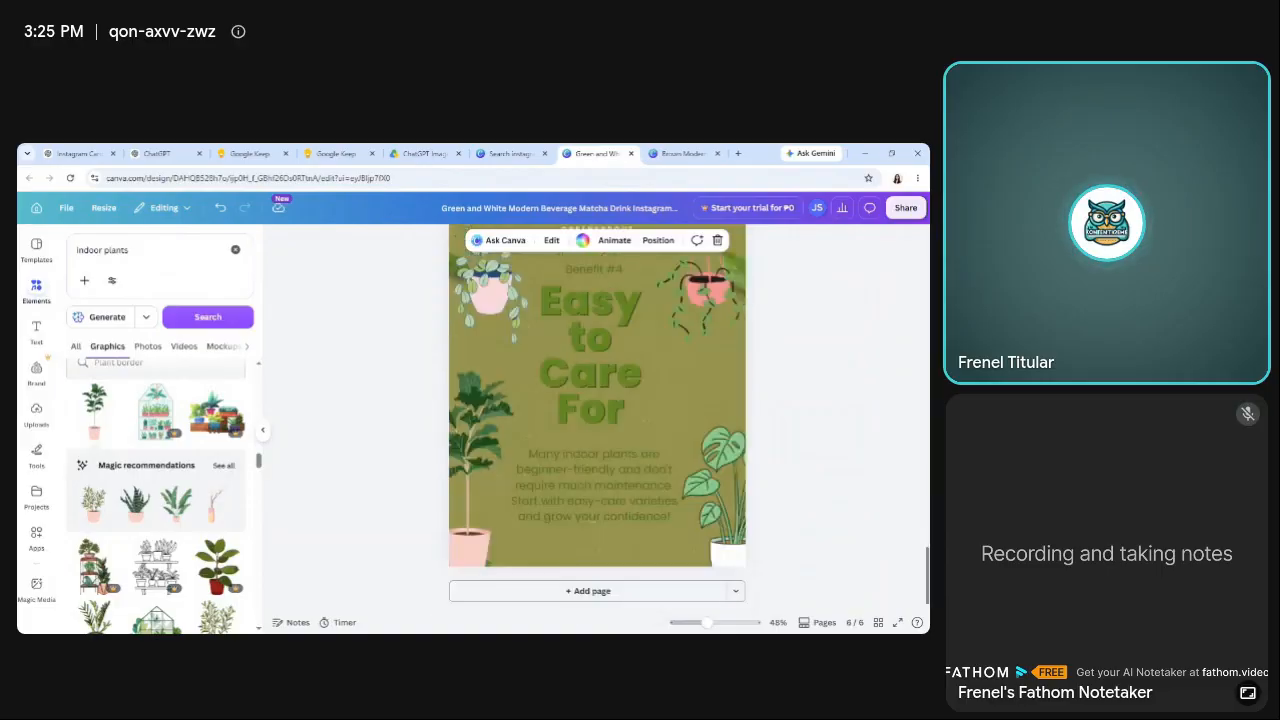
Copy the Slide 6 title "Start Your Plant Journey Today!" from the Google Keep note.
{"action": "left_click", "coordinate": [336, 153]}
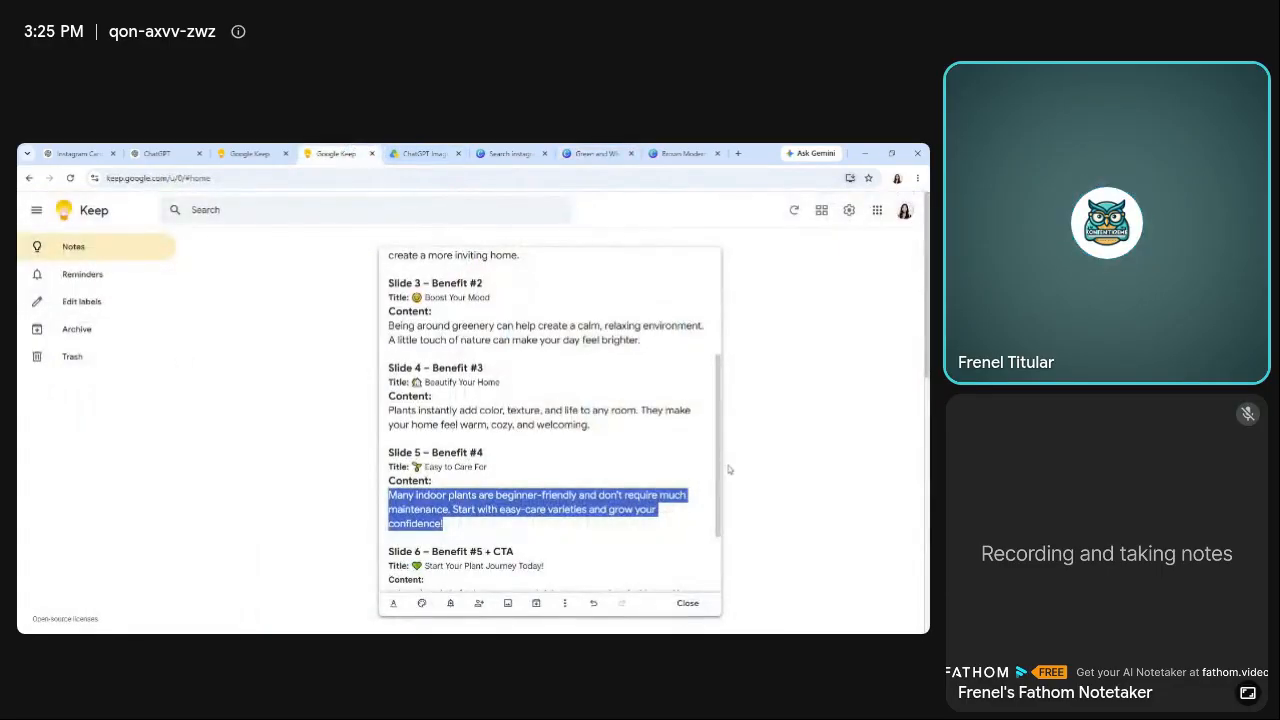
{"action": "scroll", "coordinate": [729, 469], "scroll_direction": "down", "scroll_amount": 2}
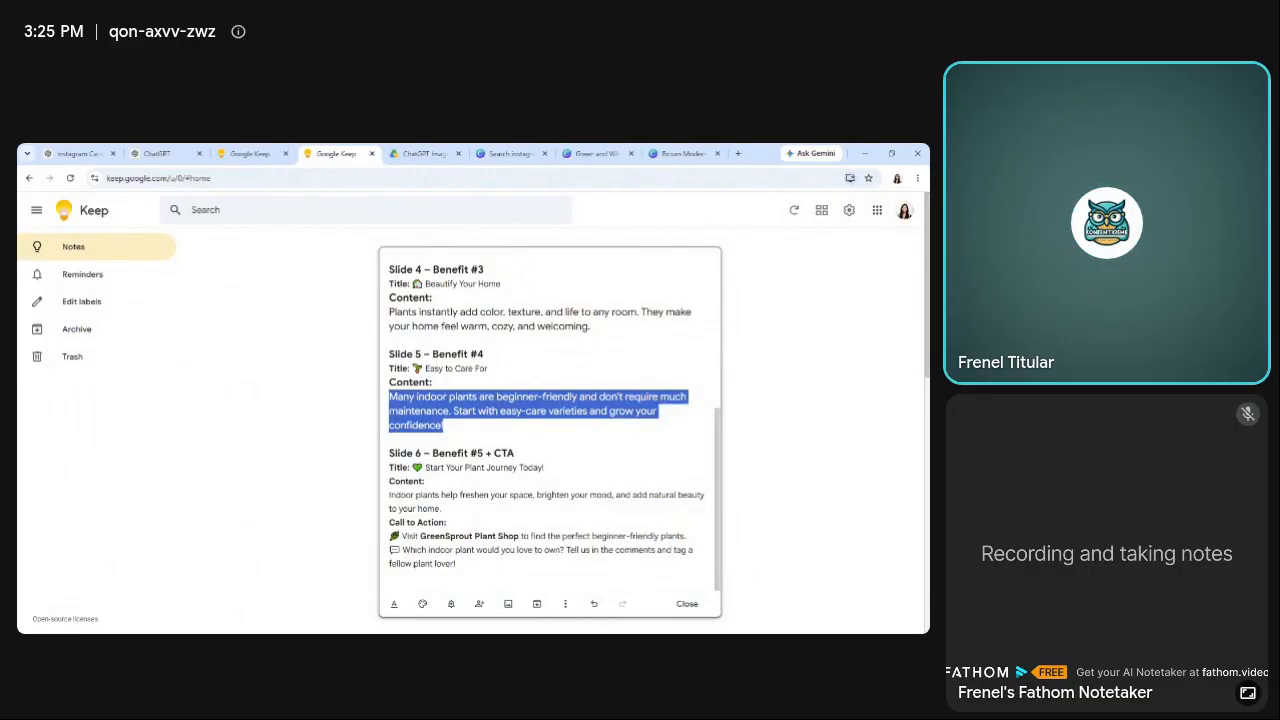
{"action": "left_click_drag", "start_coordinate": [425, 467], "coordinate": [544, 467]}
{"action": "key", "text": "ctrl+c"}
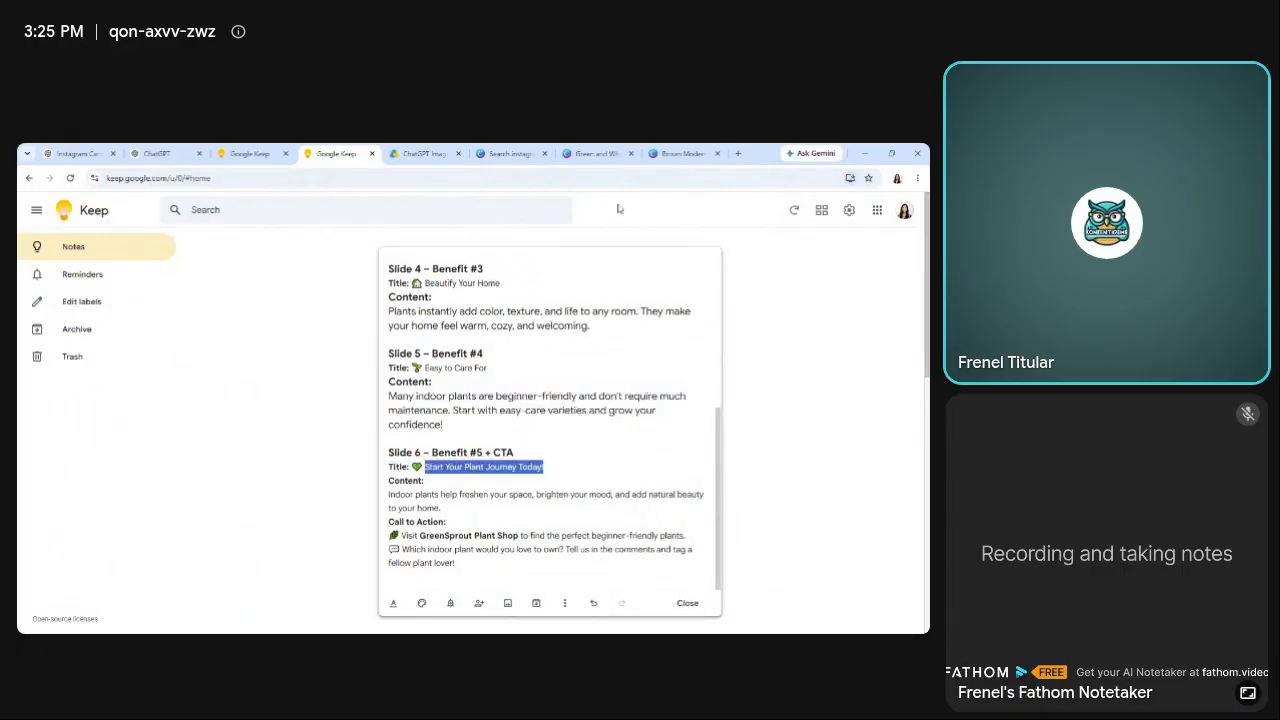
Return to the Canva design and delete the duplicated page 6.
{"action": "left_click", "coordinate": [597, 153]}
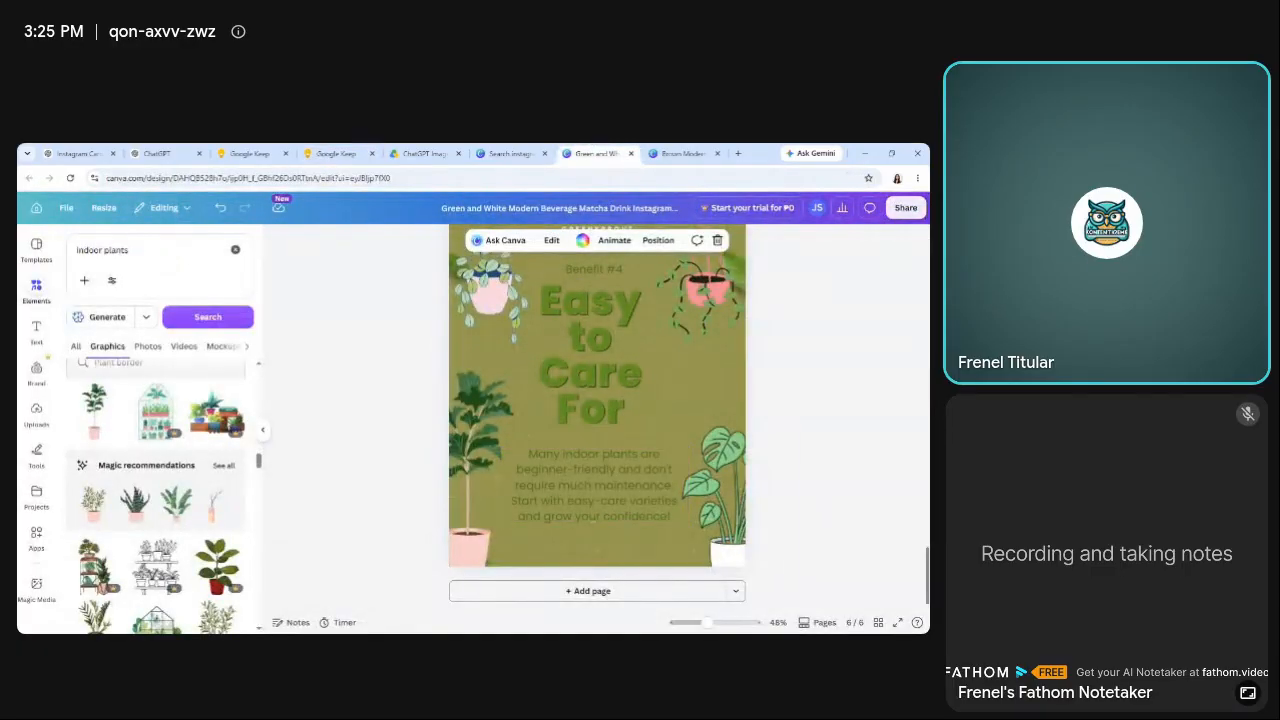
{"action": "scroll", "coordinate": [698, 395], "scroll_direction": "up", "scroll_amount": 3}
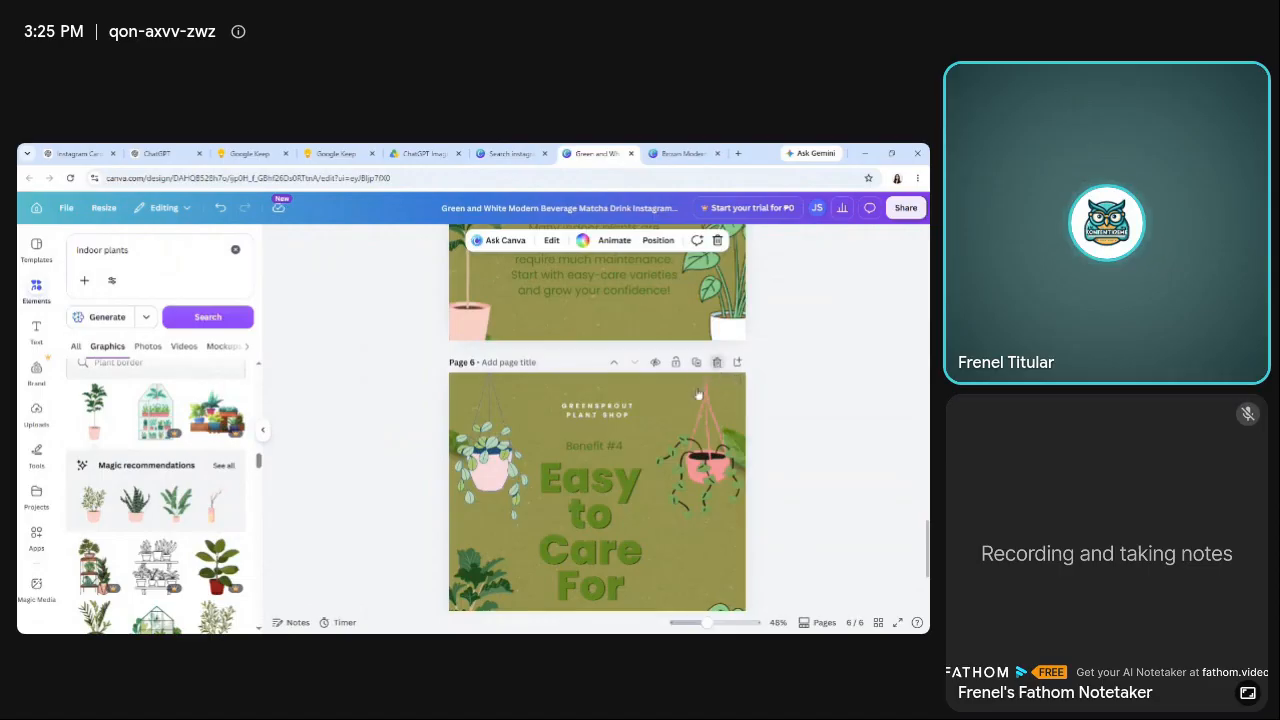
{"action": "left_click", "coordinate": [716, 362]}
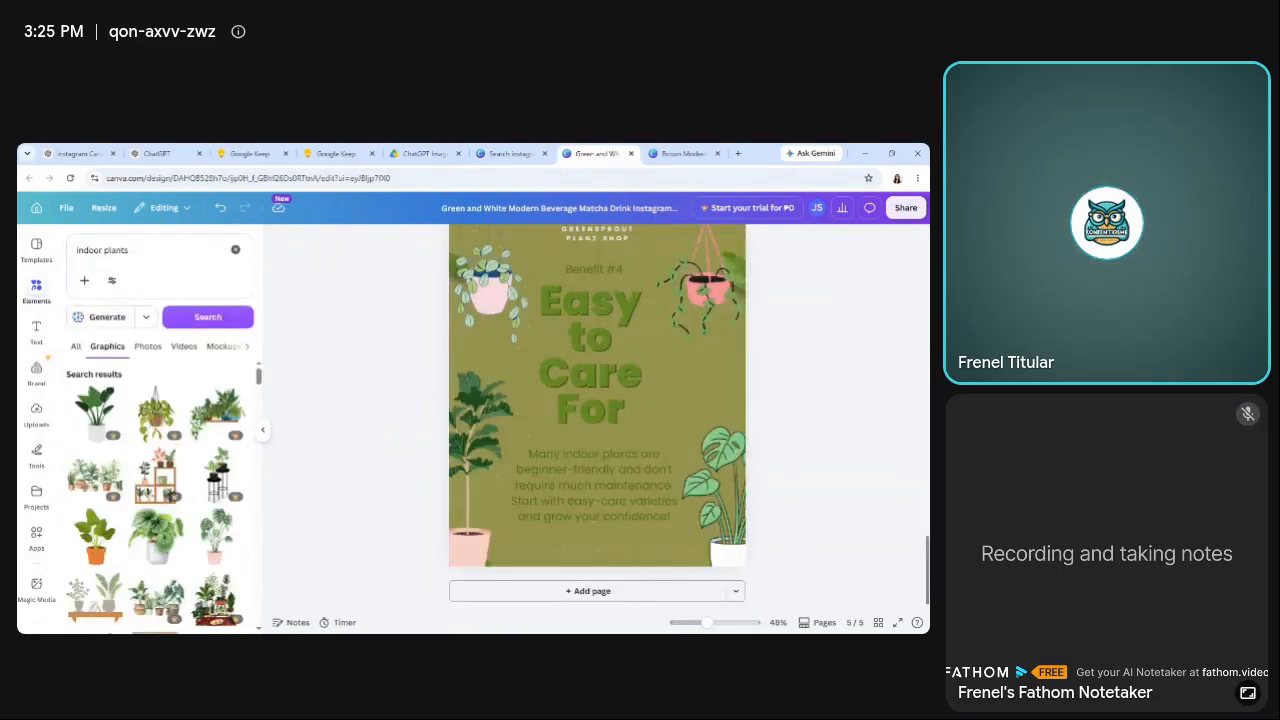
Duplicate page 4, "Beautify Your Home", and move the copy below page 5 as the sixth slide.
{"action": "scroll", "coordinate": [699, 400], "scroll_direction": "up", "scroll_amount": 7}
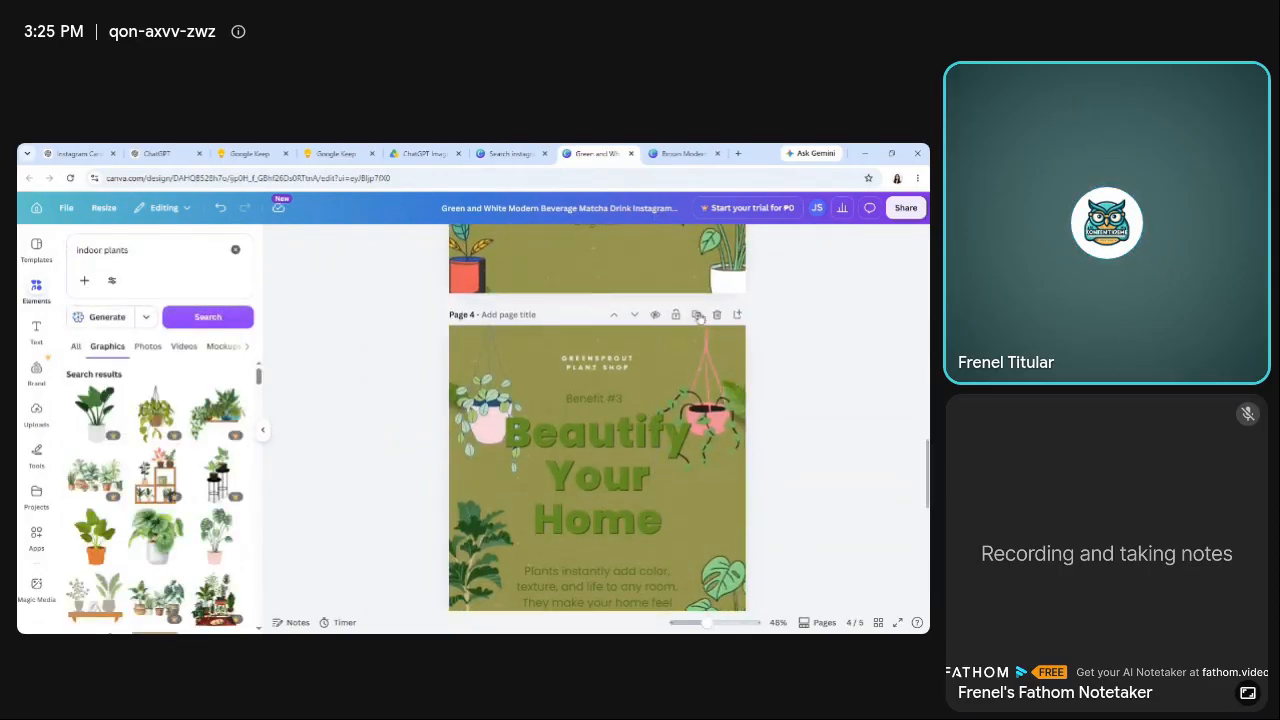
{"action": "scroll", "coordinate": [597, 420], "scroll_direction": "down", "scroll_amount": 8}
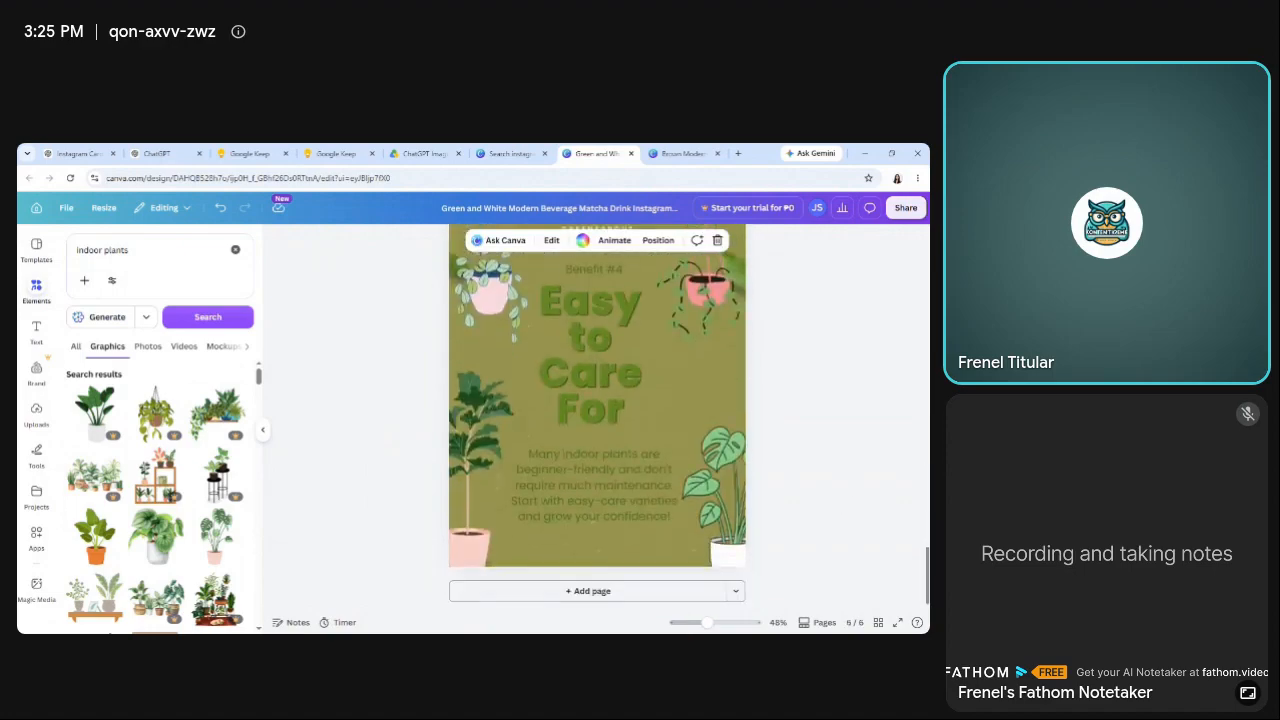
{"action": "scroll", "coordinate": [597, 420], "scroll_direction": "up", "scroll_amount": 6}
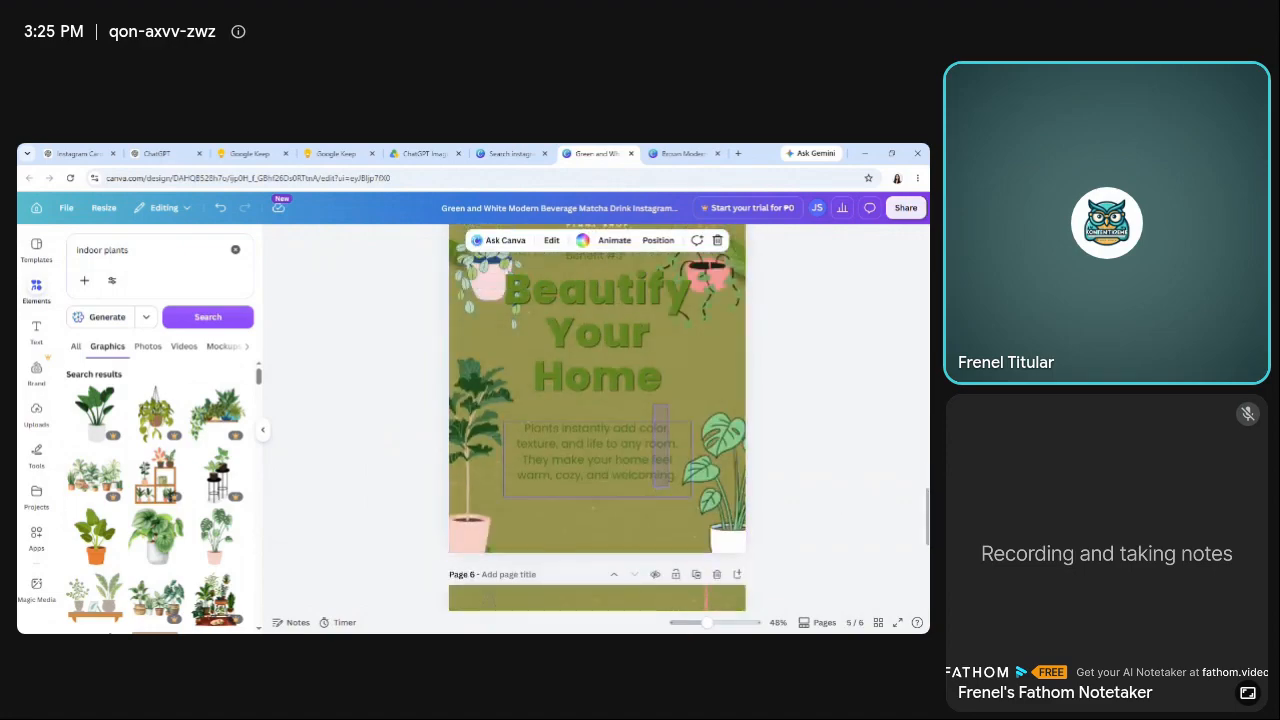
{"action": "left_click", "coordinate": [660, 445]}
{"action": "scroll", "coordinate": [660, 445], "scroll_direction": "down", "scroll_amount": 2}
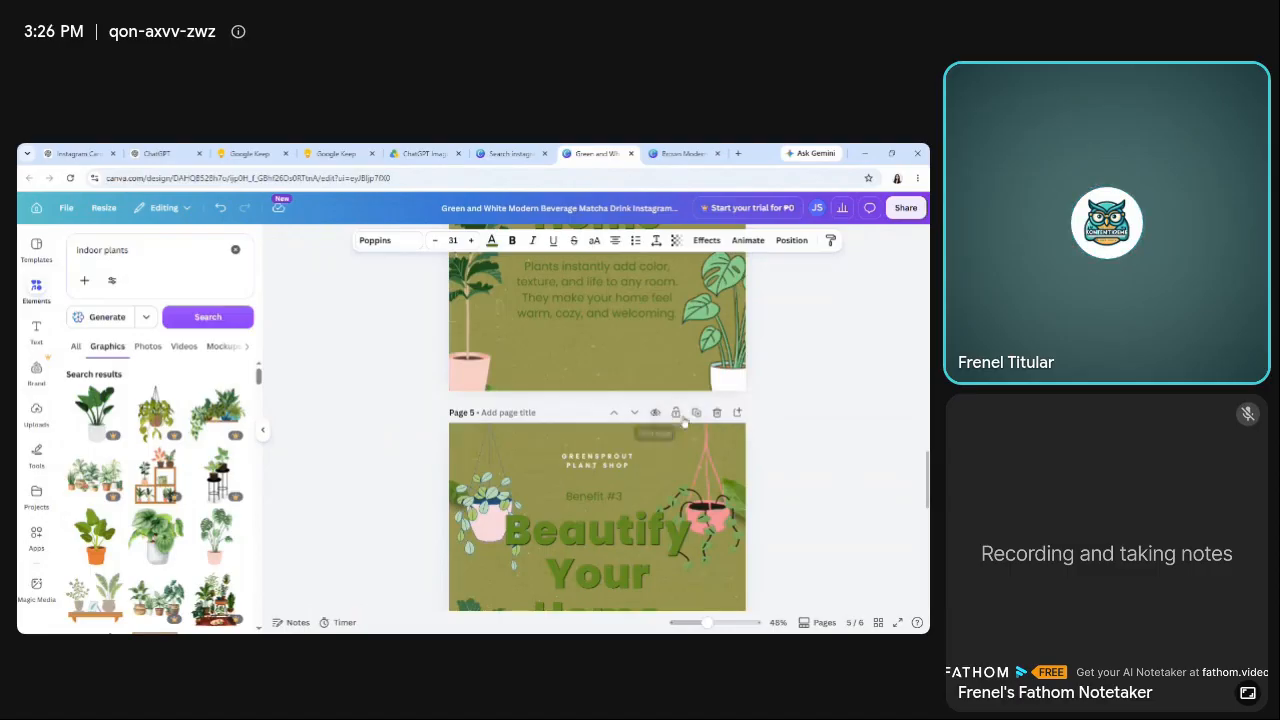
{"action": "left_click", "coordinate": [636, 414]}
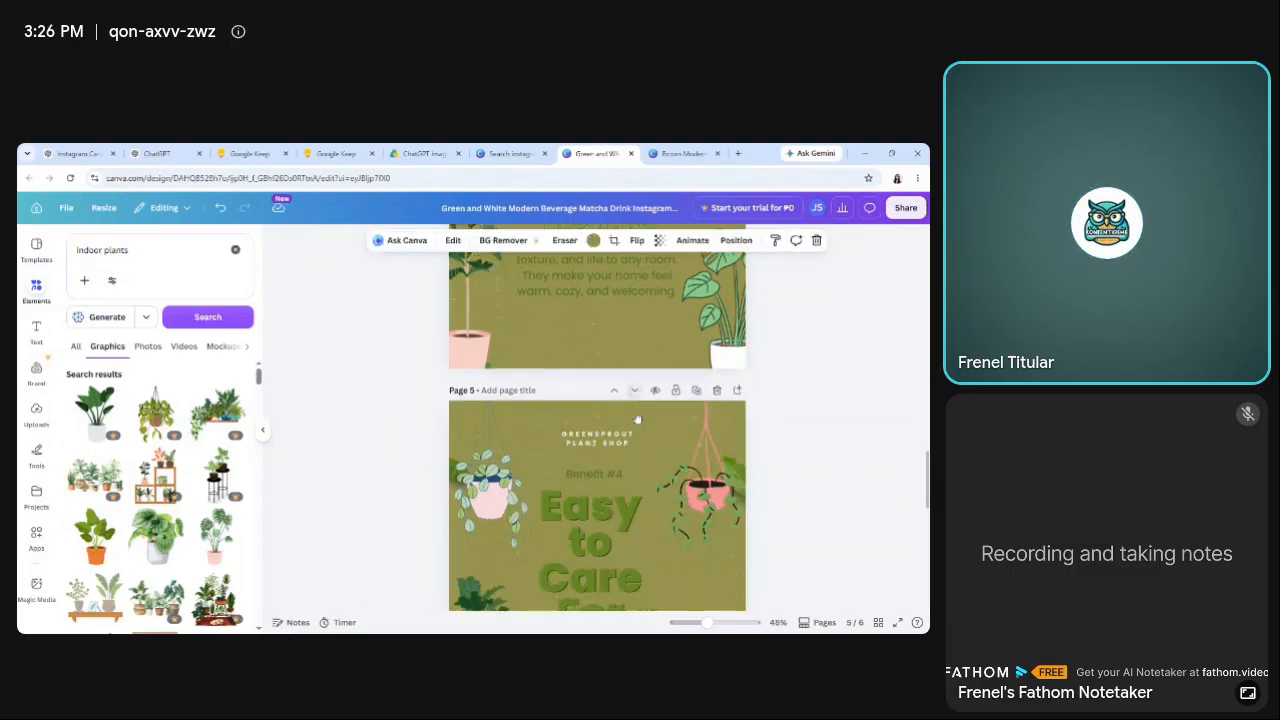
Replace the "Beautify Your Home" heading on page 6 with "Start Your Plant Journey Today!".
{"action": "scroll", "coordinate": [664, 430], "scroll_direction": "down", "scroll_amount": 2}
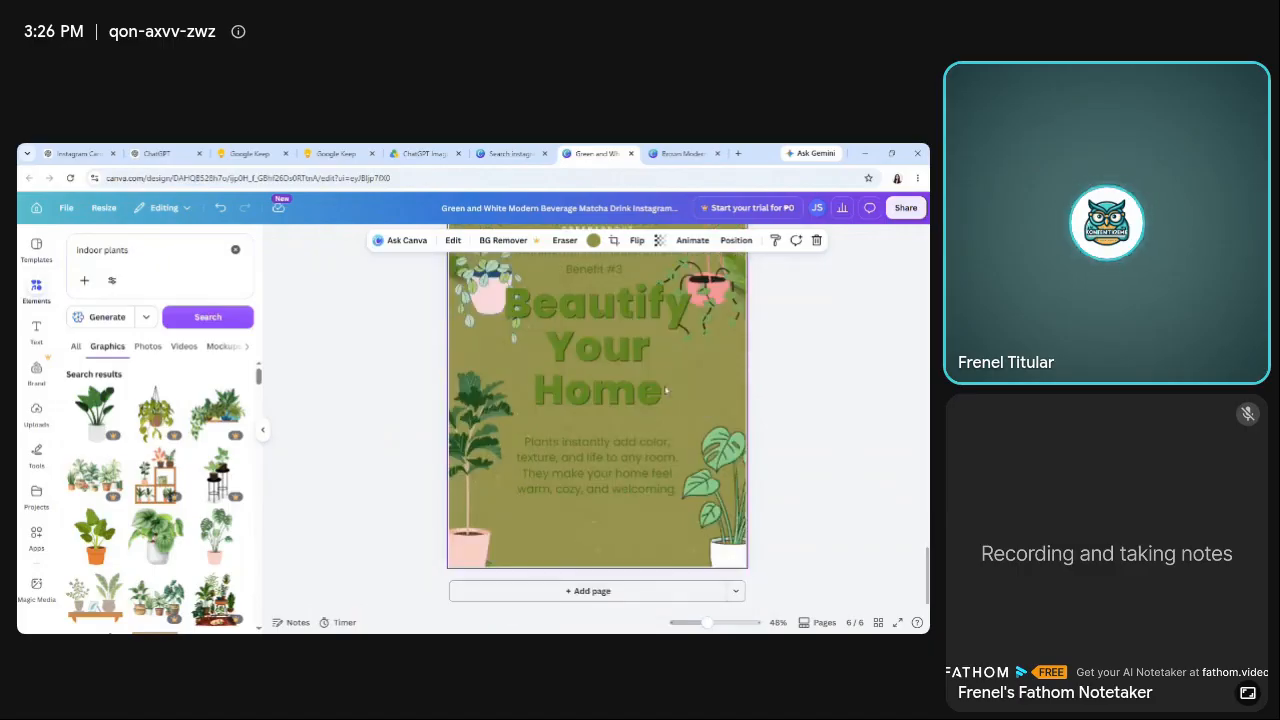
{"action": "double_click", "coordinate": [664, 388]}
{"action": "key", "text": "ctrl+v"}
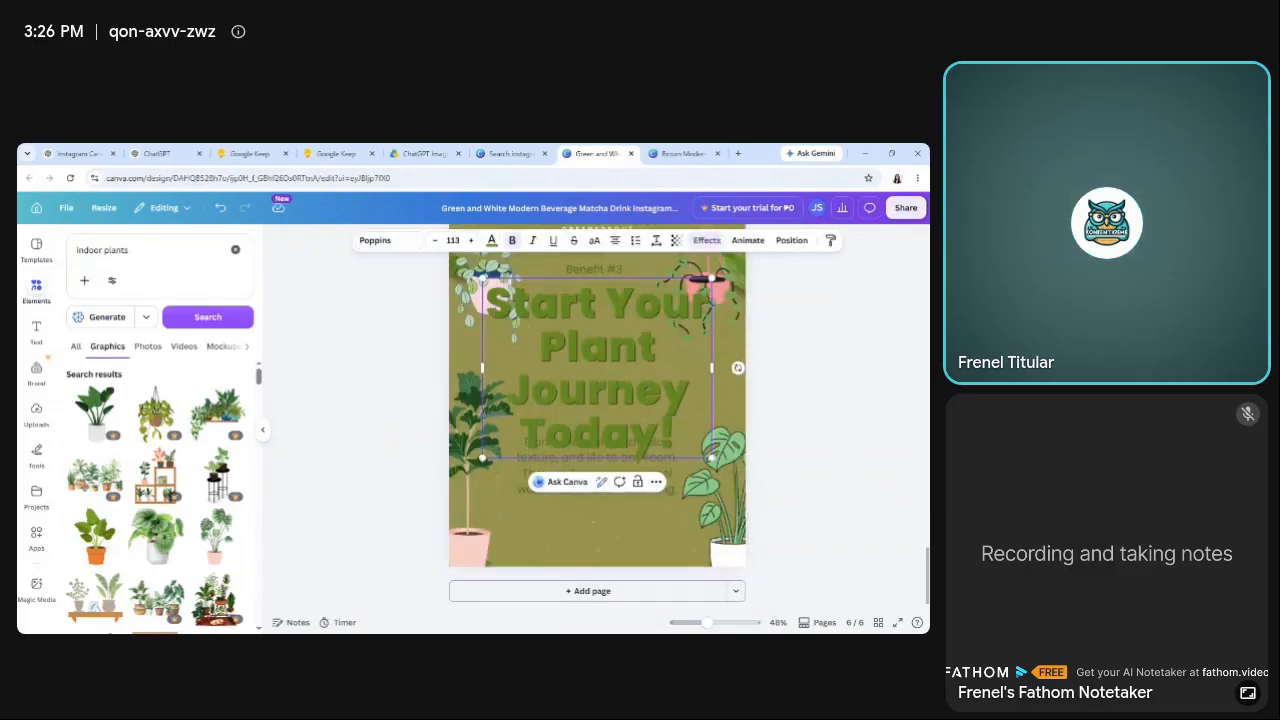
{"action": "left_click", "coordinate": [818, 463]}
Reduce the font size of the "Start Your Plant Journey Today!" heading to 96.
{"action": "left_click", "coordinate": [627, 346]}
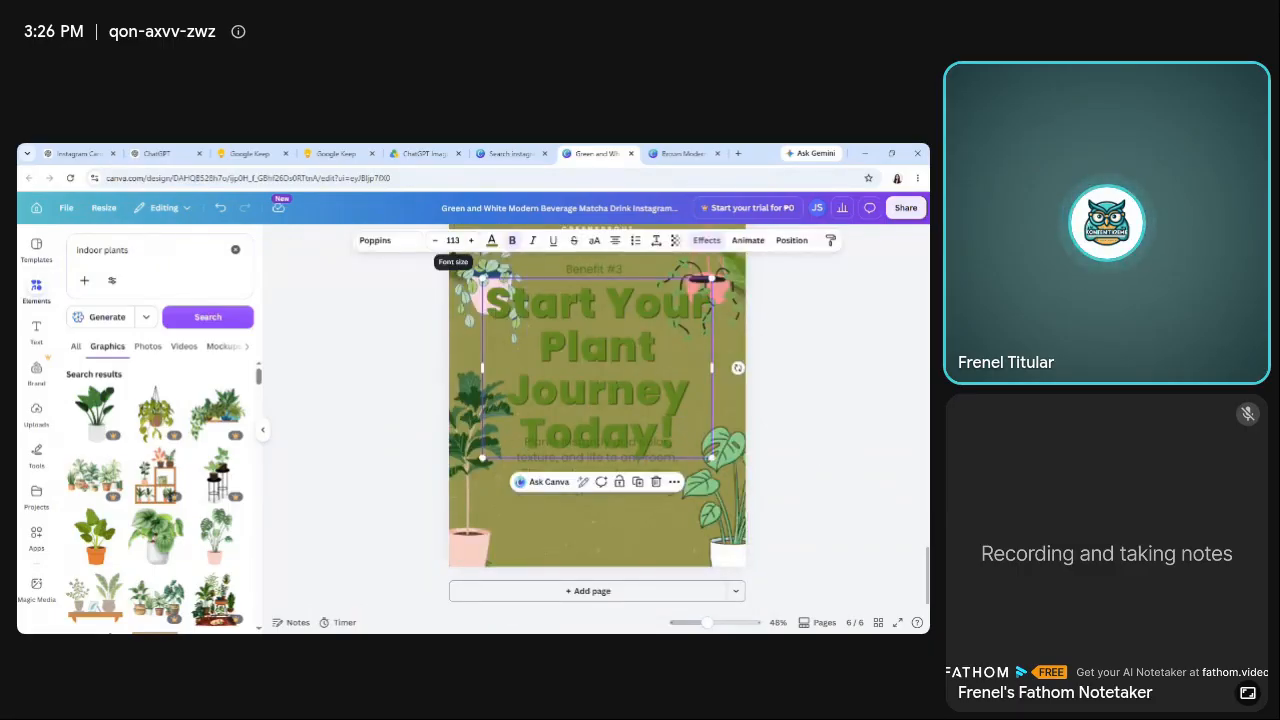
{"action": "left_click", "coordinate": [435, 241]}
{"action": "left_click", "coordinate": [435, 241]}
{"action": "left_click", "coordinate": [435, 241]}
{"action": "left_click", "coordinate": [435, 241]}
{"action": "left_click", "coordinate": [435, 241]}
{"action": "left_click", "coordinate": [435, 241]}
{"action": "left_click", "coordinate": [435, 241]}
{"action": "left_click", "coordinate": [435, 241]}
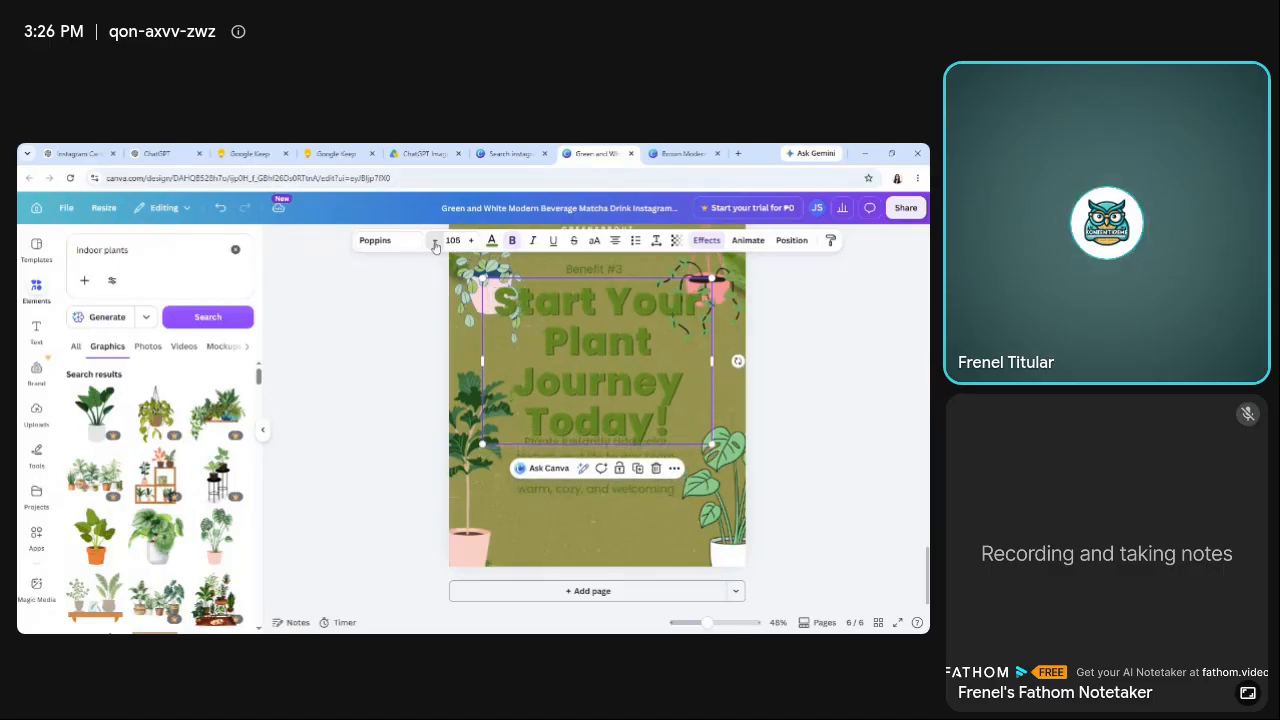
{"action": "double_click", "coordinate": [435, 241]}
{"action": "left_click", "coordinate": [435, 241]}
{"action": "left_click", "coordinate": [435, 241]}
{"action": "left_click", "coordinate": [435, 241]}
{"action": "left_click", "coordinate": [435, 241]}
{"action": "left_click", "coordinate": [435, 241]}
{"action": "left_click", "coordinate": [435, 241]}
{"action": "left_click", "coordinate": [435, 241]}
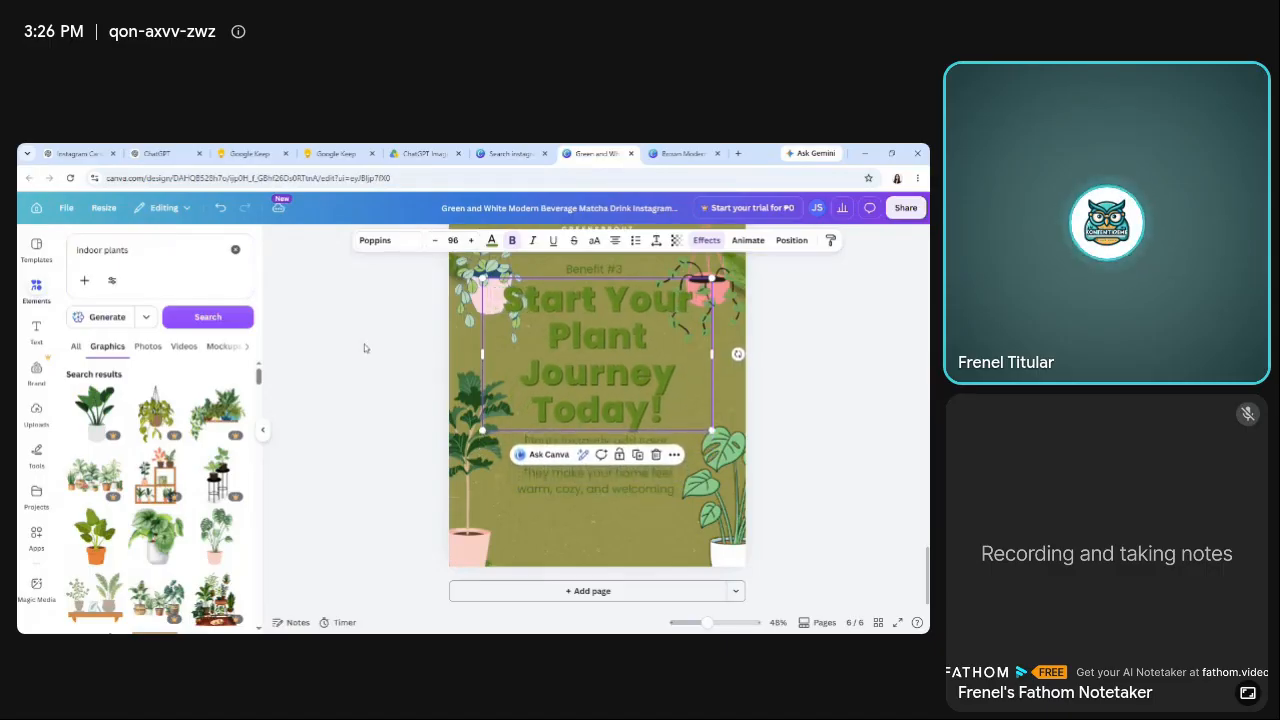
{"action": "left_click", "coordinate": [364, 344]}
Copy the Slide 6 content sentence from the Google Keep note and replace page 6's body paragraph in Canva with it.
{"action": "left_click", "coordinate": [336, 153]}
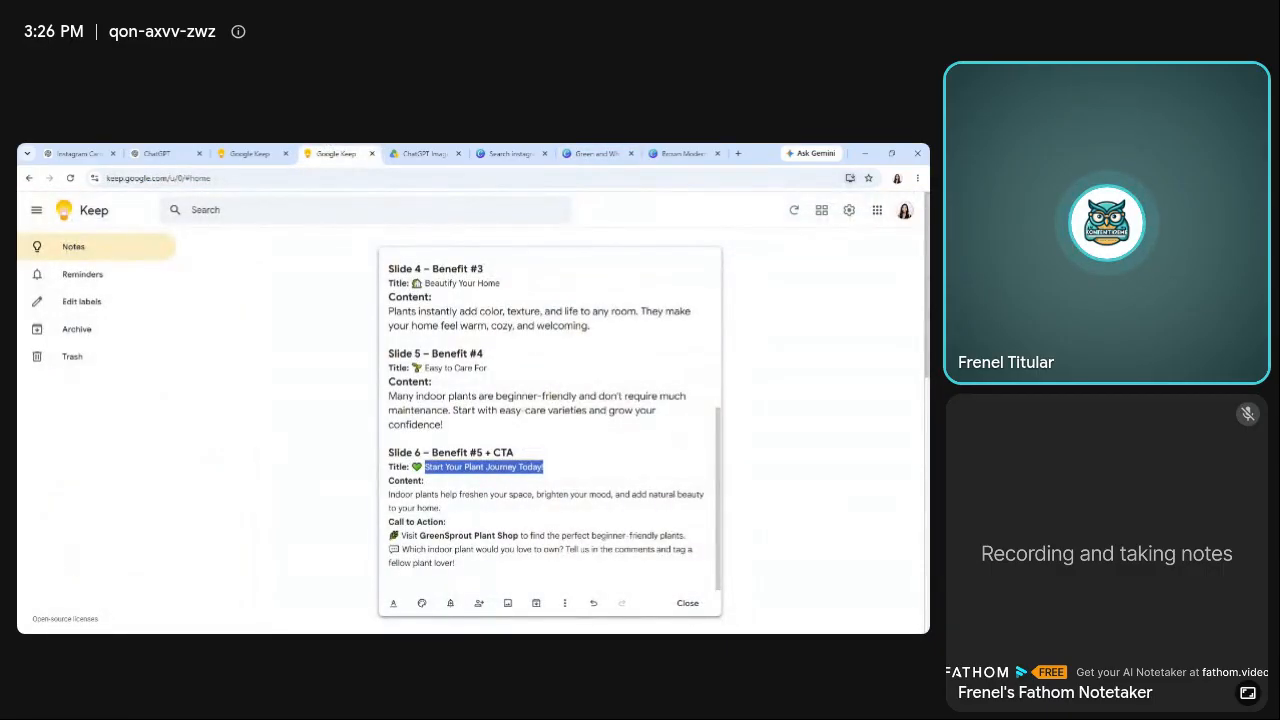
{"action": "triple_click", "coordinate": [500, 495]}
{"action": "key", "text": "ctrl+c"}
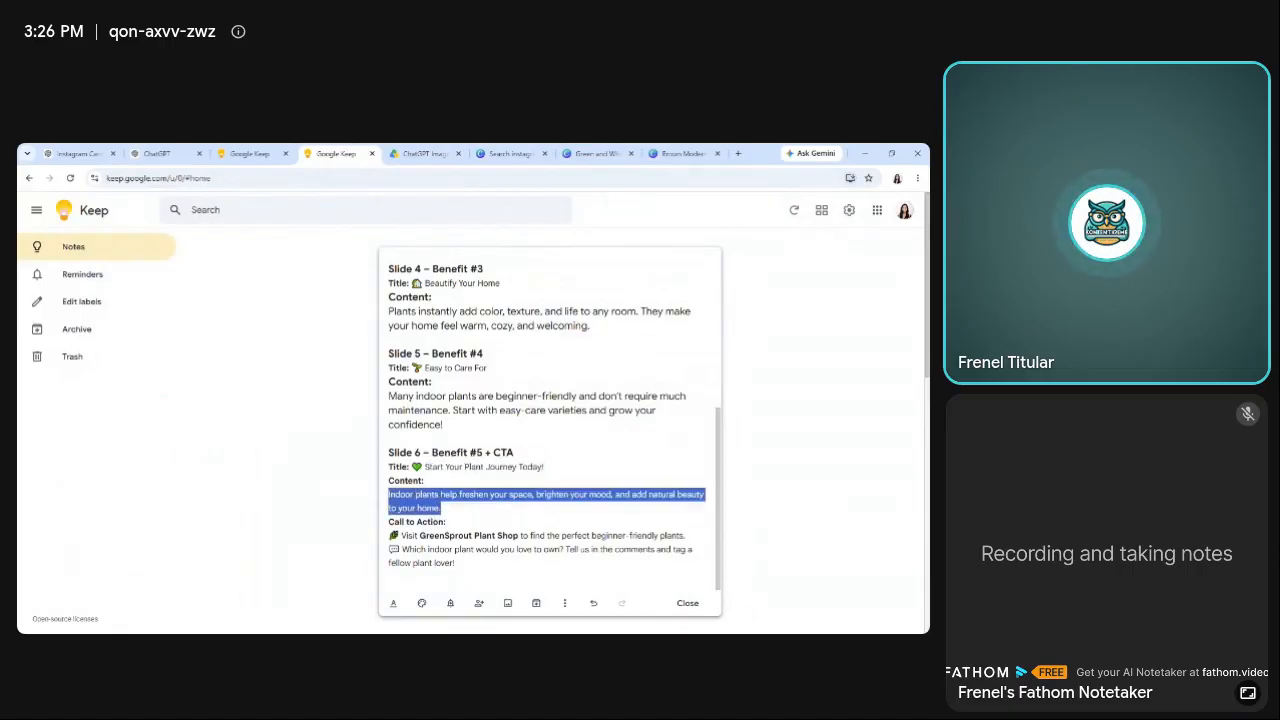
{"action": "left_click", "coordinate": [597, 153]}
{"action": "double_click", "coordinate": [613, 475]}
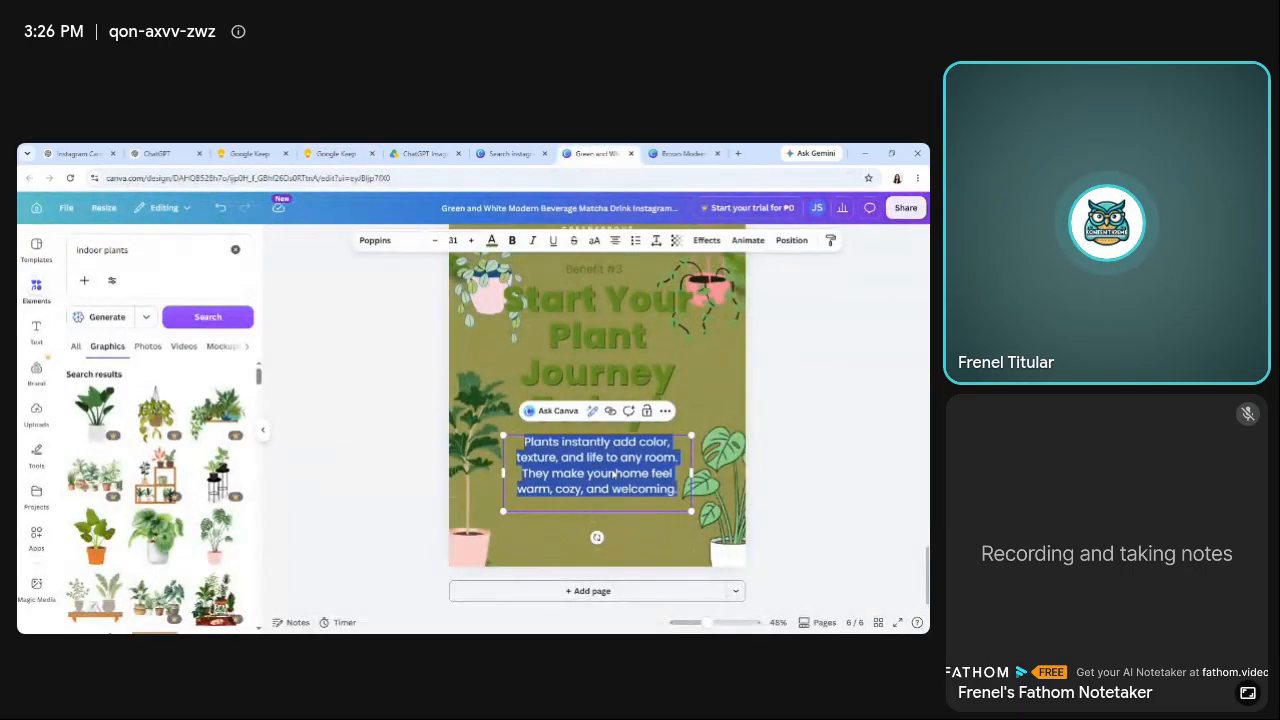
{"action": "key", "text": "ctrl+v"}
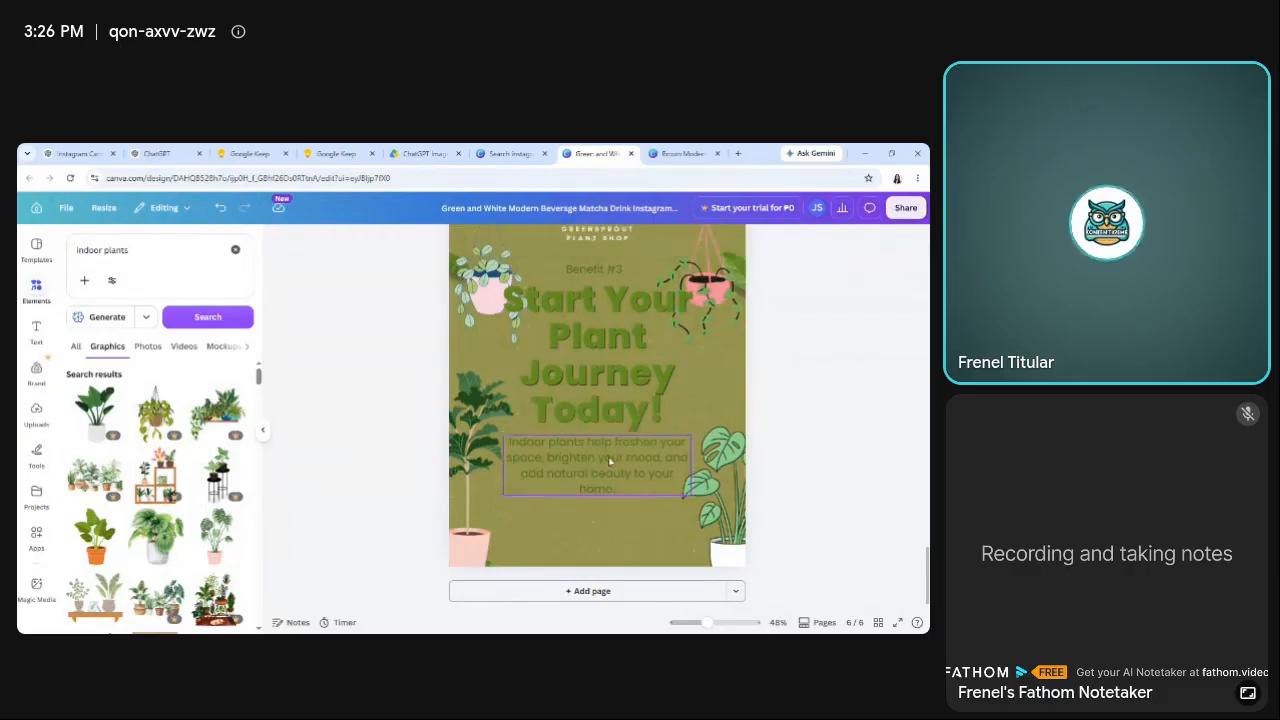
{"action": "left_click", "coordinate": [336, 153]}
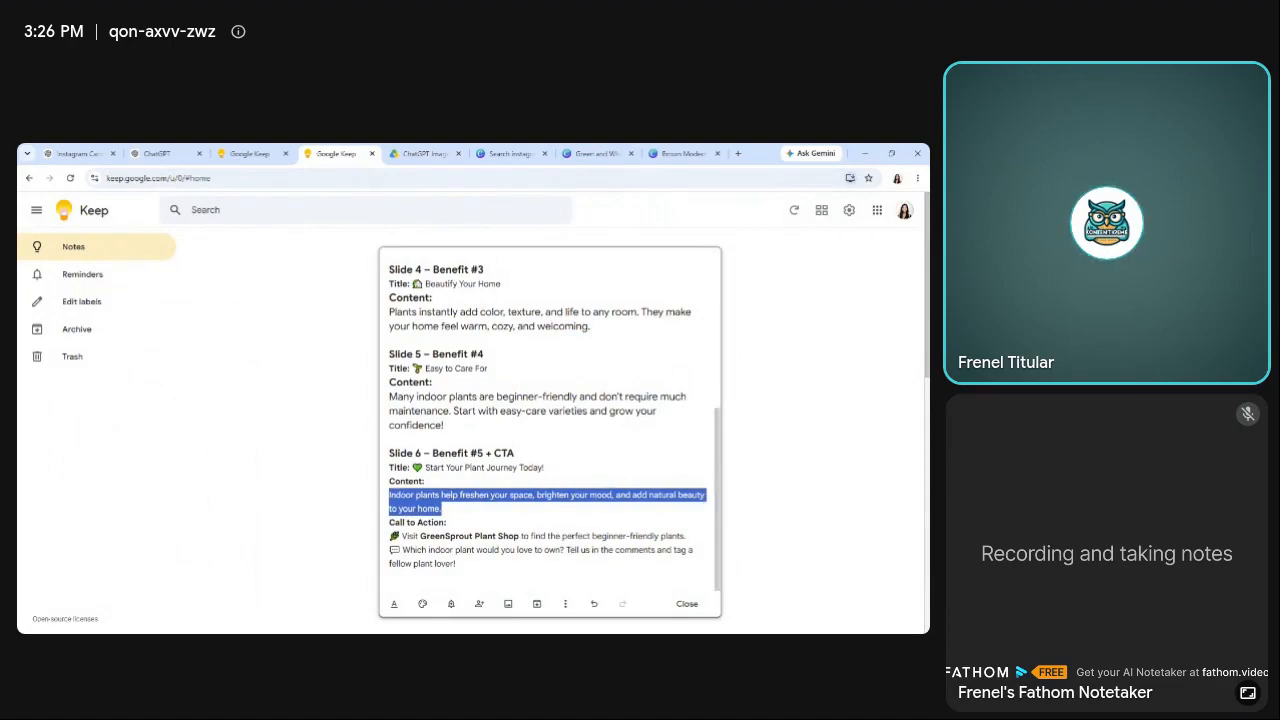
{"action": "left_click", "coordinate": [510, 153]}
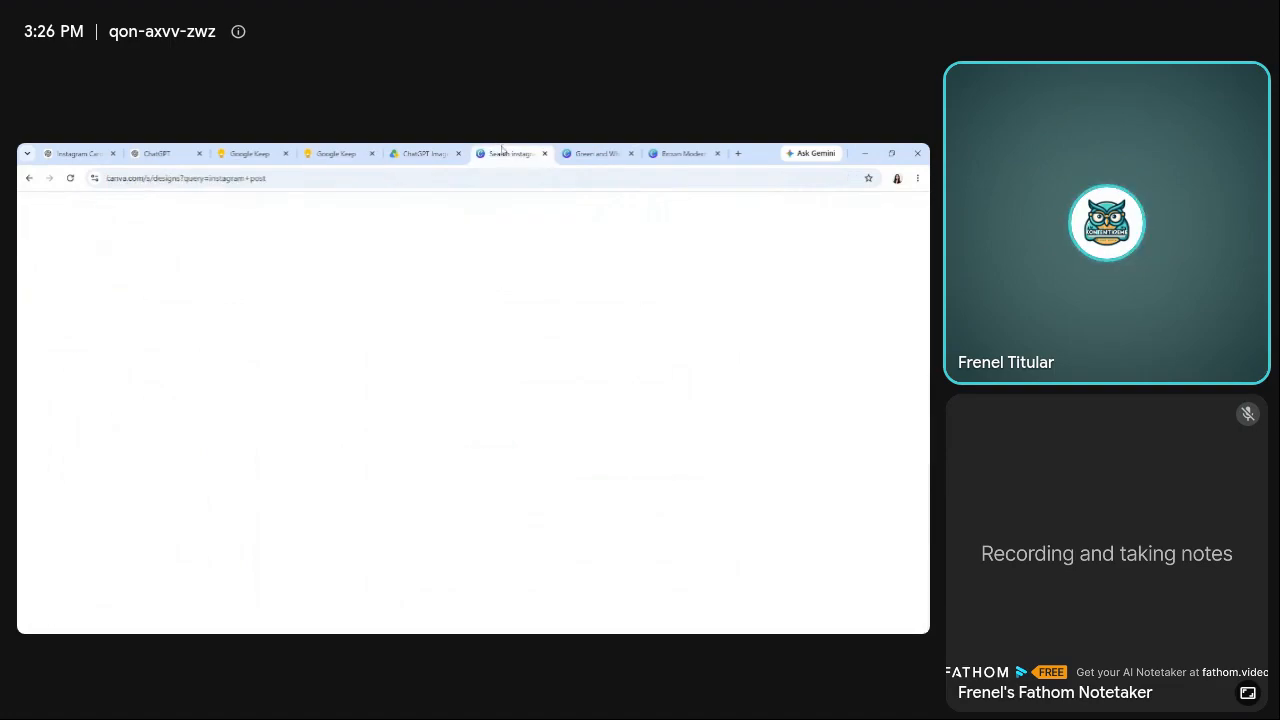
{"action": "left_click", "coordinate": [618, 148]}
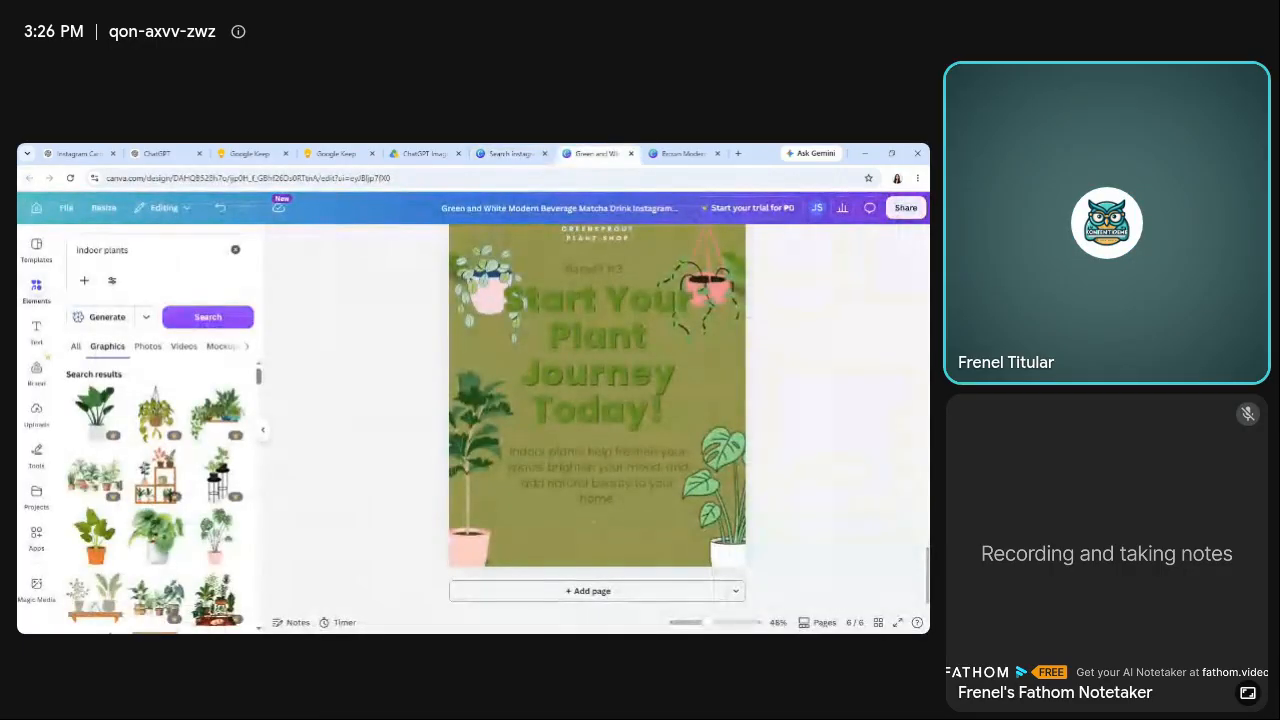
Reduce the page 6 heading's font size further, to slightly below 90.
{"action": "scroll", "coordinate": [714, 496], "scroll_direction": "up", "scroll_amount": 1}
{"action": "left_click", "coordinate": [628, 498]}
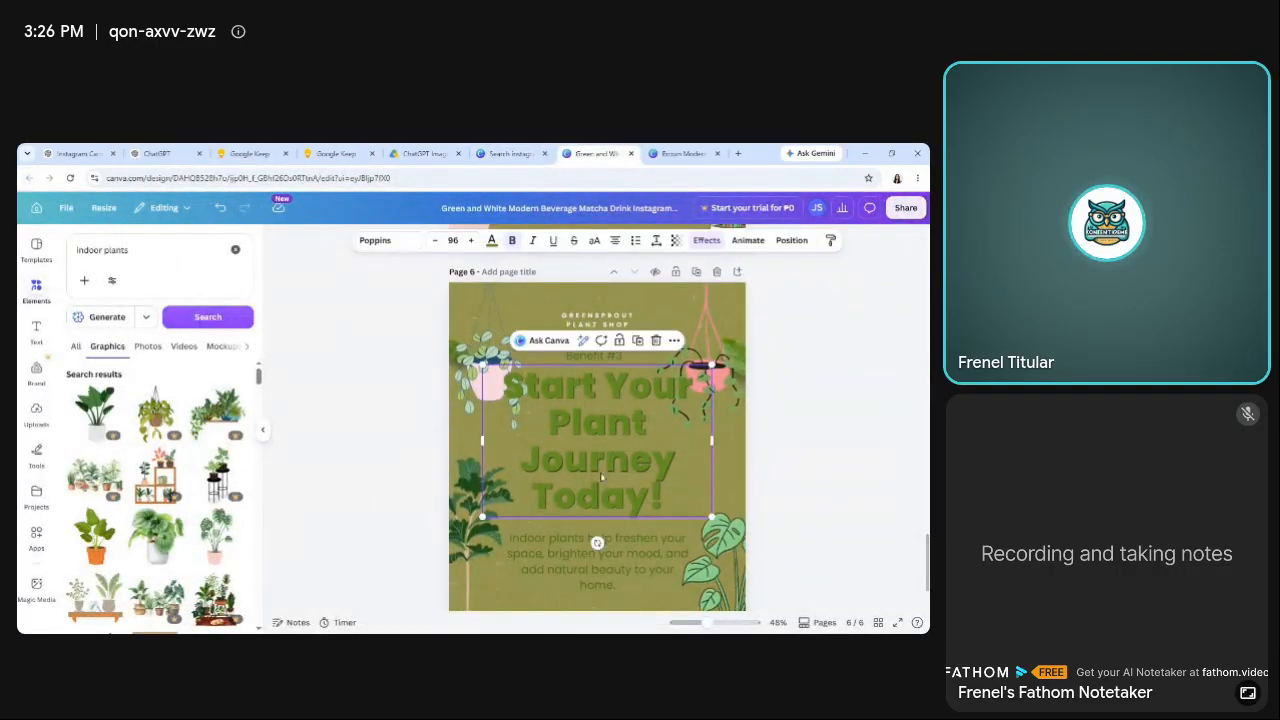
{"action": "left_click", "coordinate": [435, 241]}
{"action": "left_click", "coordinate": [435, 241]}
{"action": "left_click", "coordinate": [435, 241]}
{"action": "left_click", "coordinate": [435, 241]}
{"action": "left_click", "coordinate": [435, 241]}
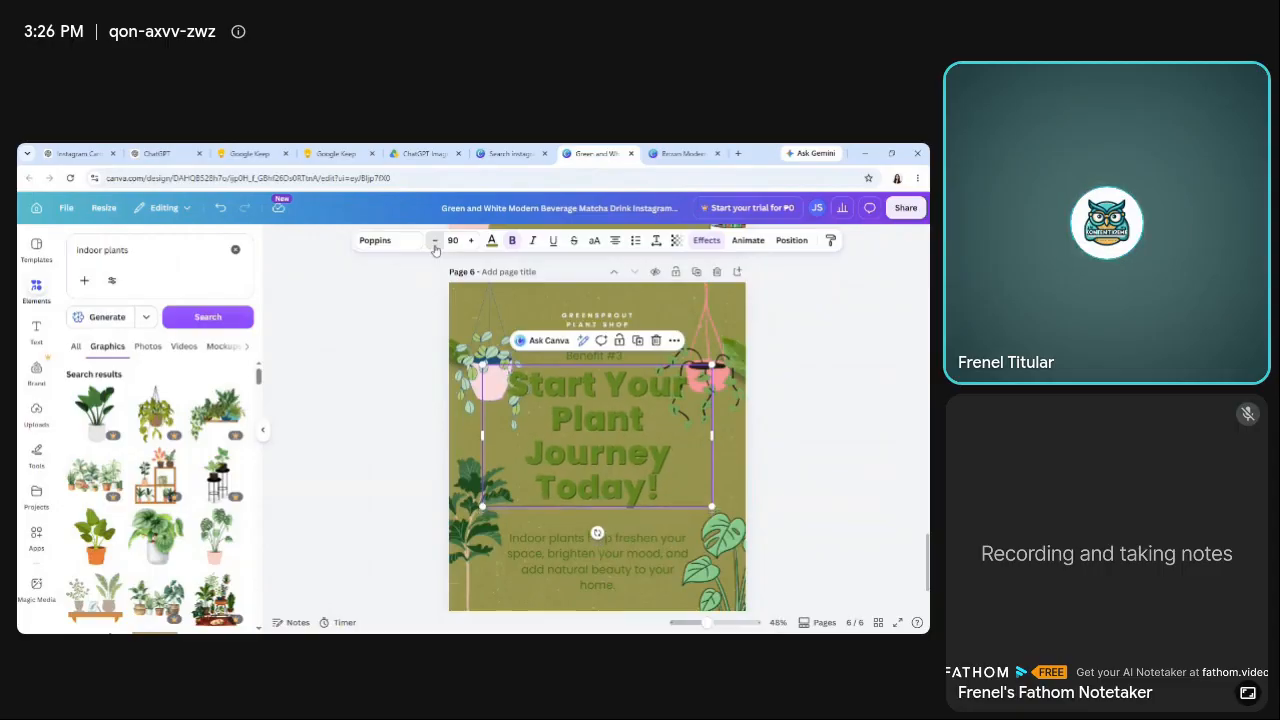
{"action": "left_click", "coordinate": [435, 241]}
{"action": "left_click", "coordinate": [435, 241]}
{"action": "left_click", "coordinate": [400, 416]}
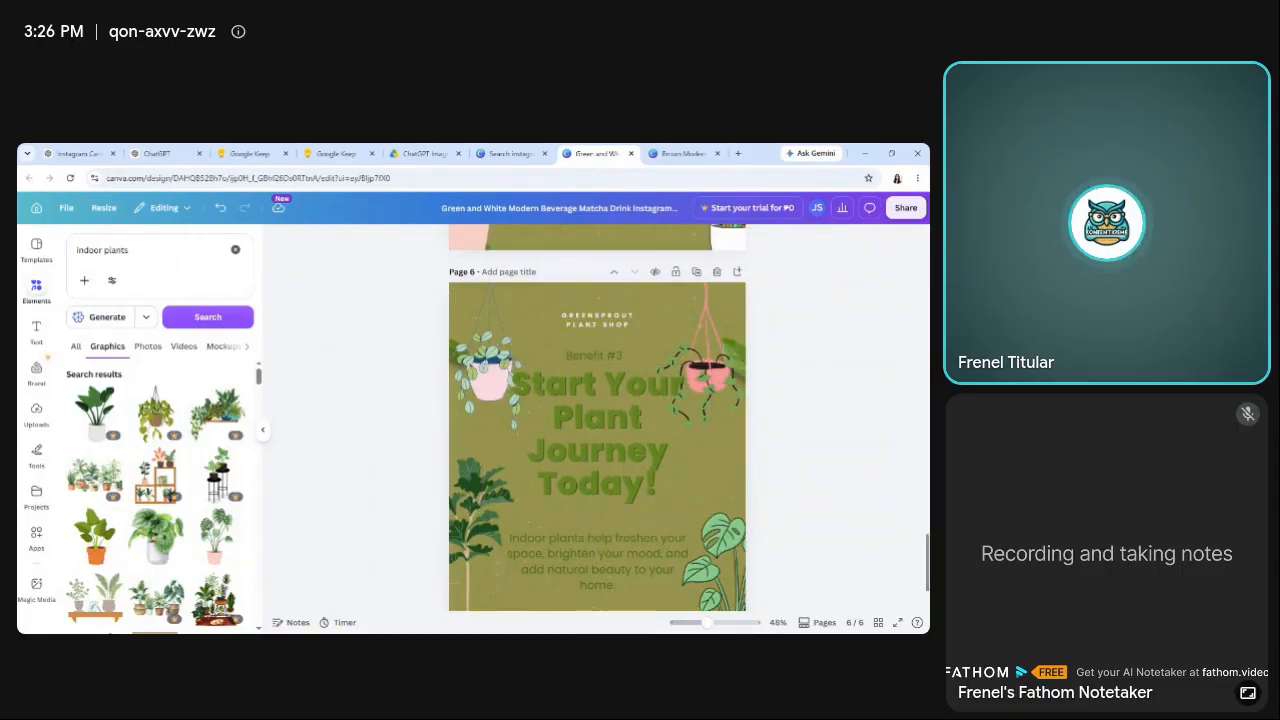
Move page 6's body paragraph up slightly so it sits closer beneath the heading.
{"action": "scroll", "coordinate": [590, 470], "scroll_direction": "down", "scroll_amount": 1}
{"action": "left_click_drag", "start_coordinate": [597, 478], "coordinate": [596, 458]}
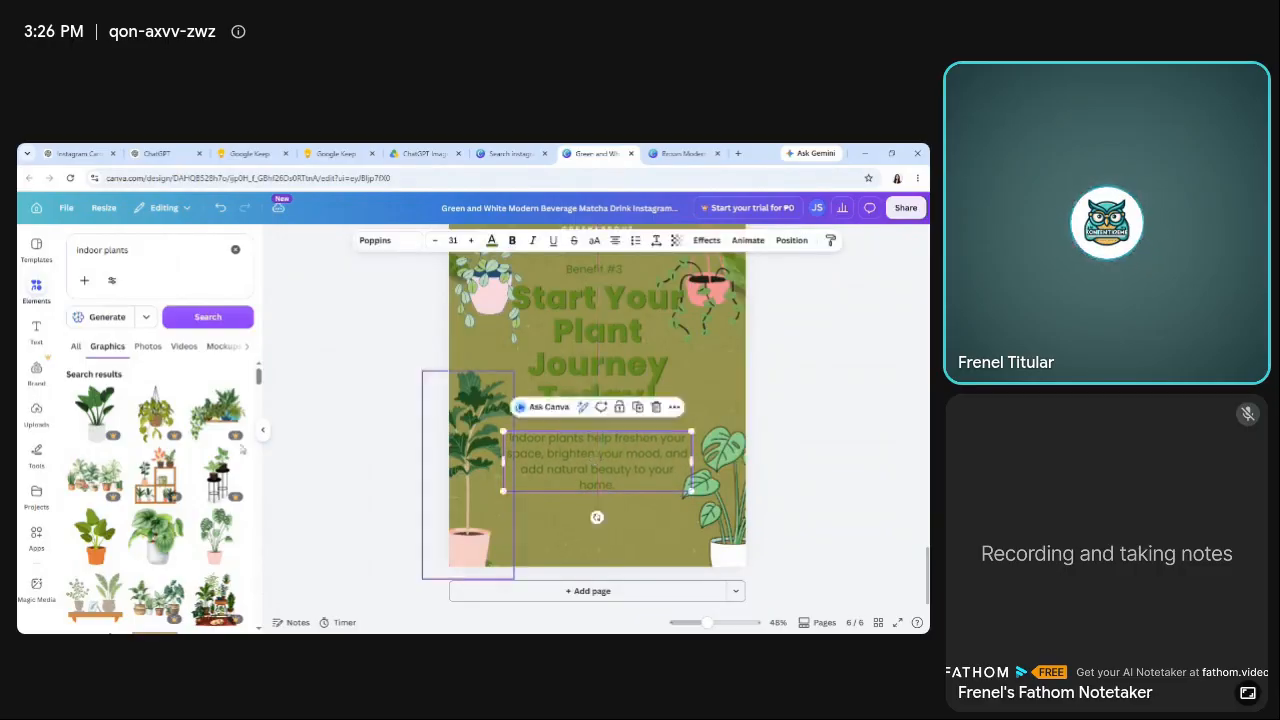
{"action": "left_click", "coordinate": [236, 424]}
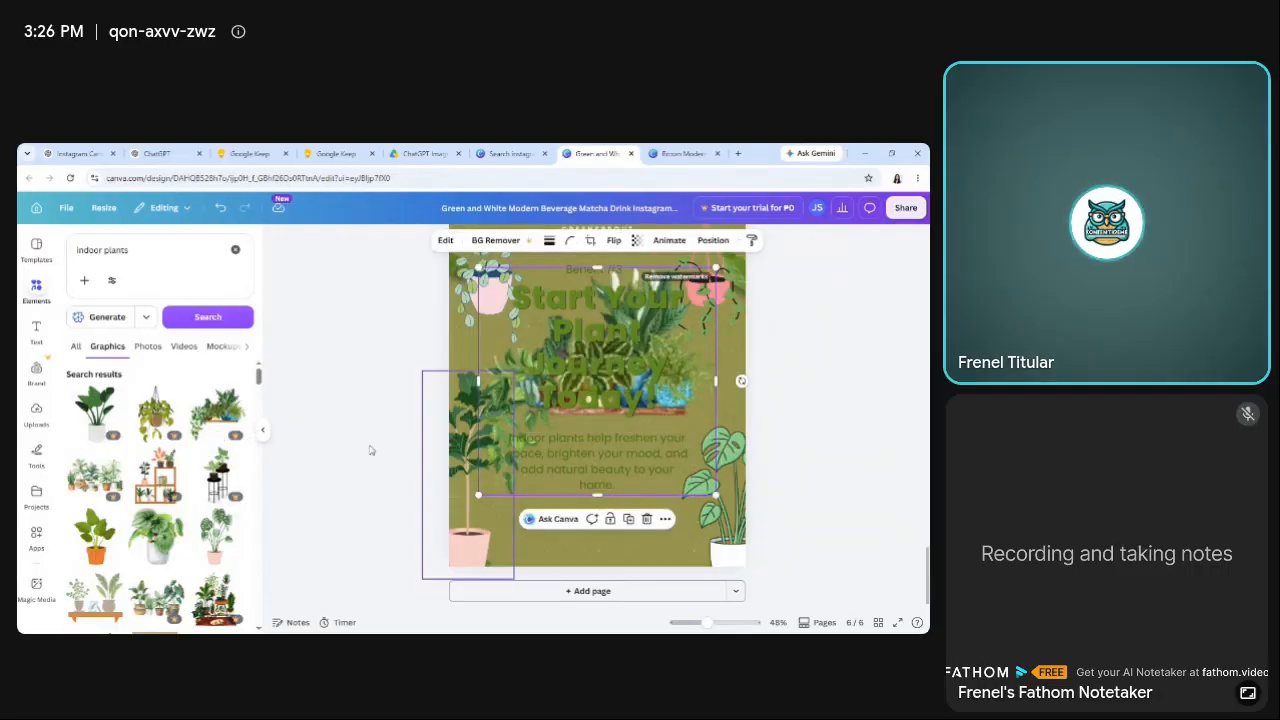
{"action": "key", "text": "ctrl+z"}
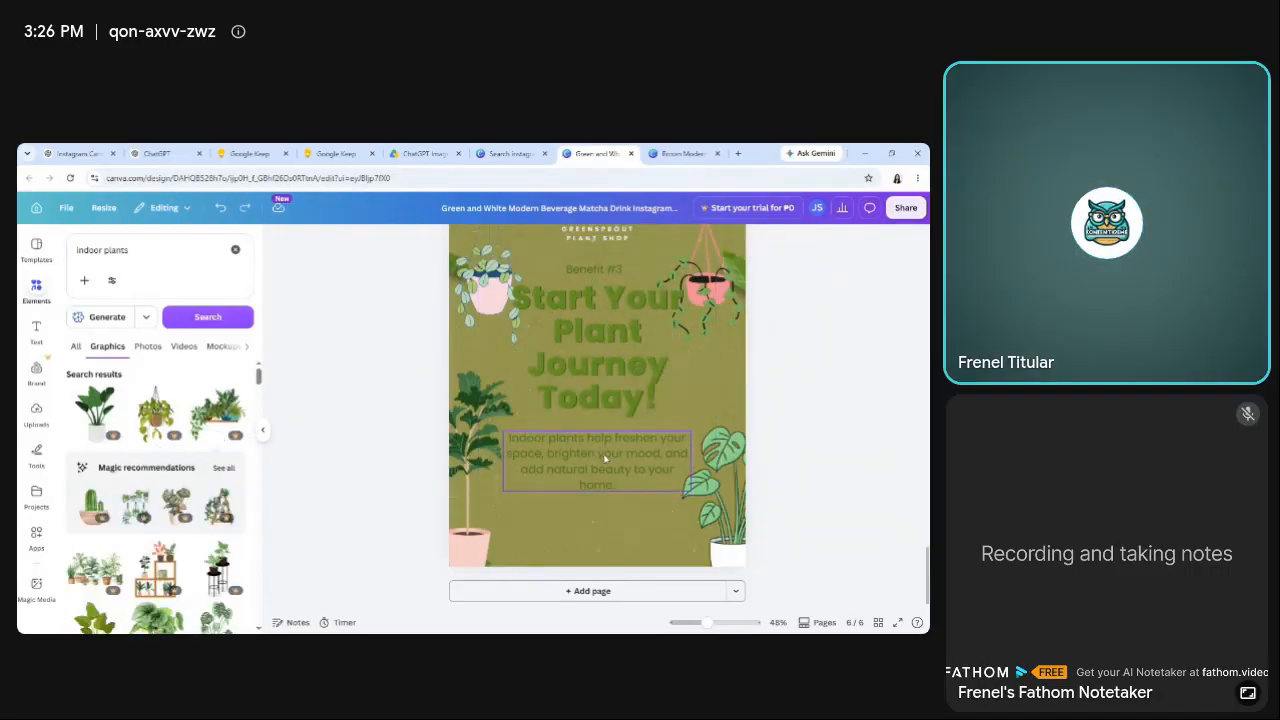
{"action": "left_click", "coordinate": [606, 459]}
{"action": "left_click", "coordinate": [366, 453]}
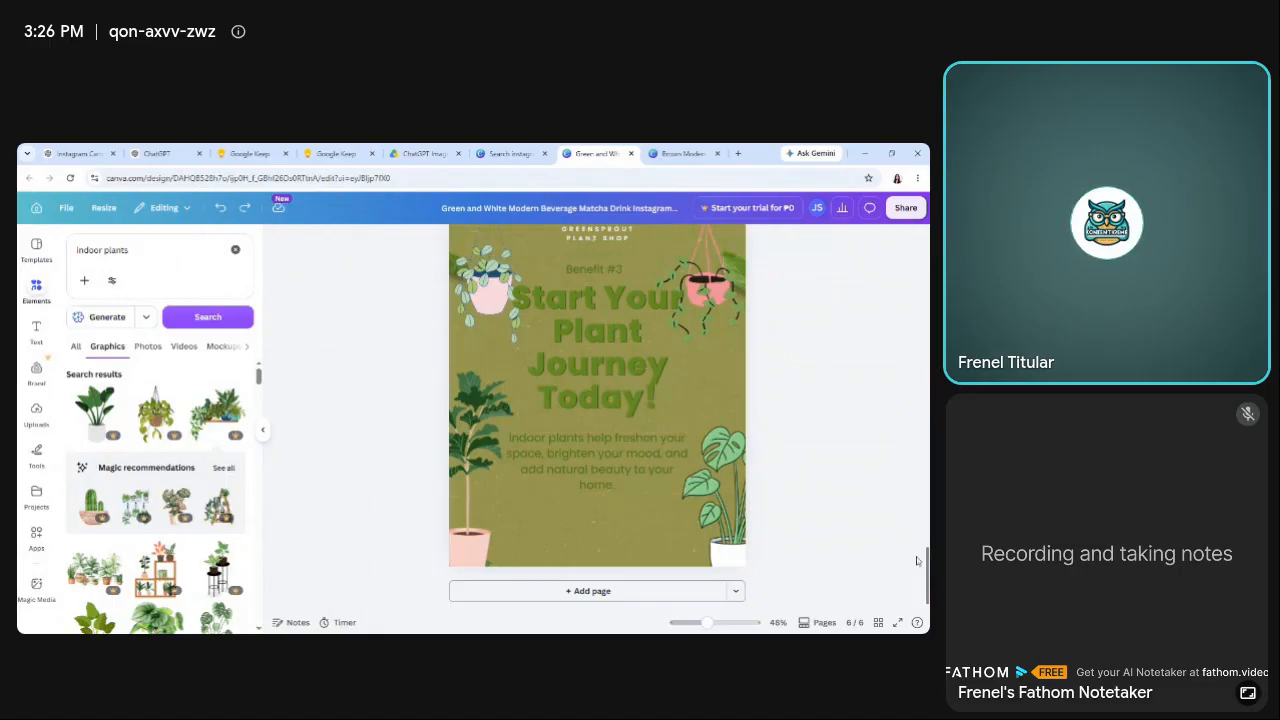
{"action": "left_click", "coordinate": [636, 449]}
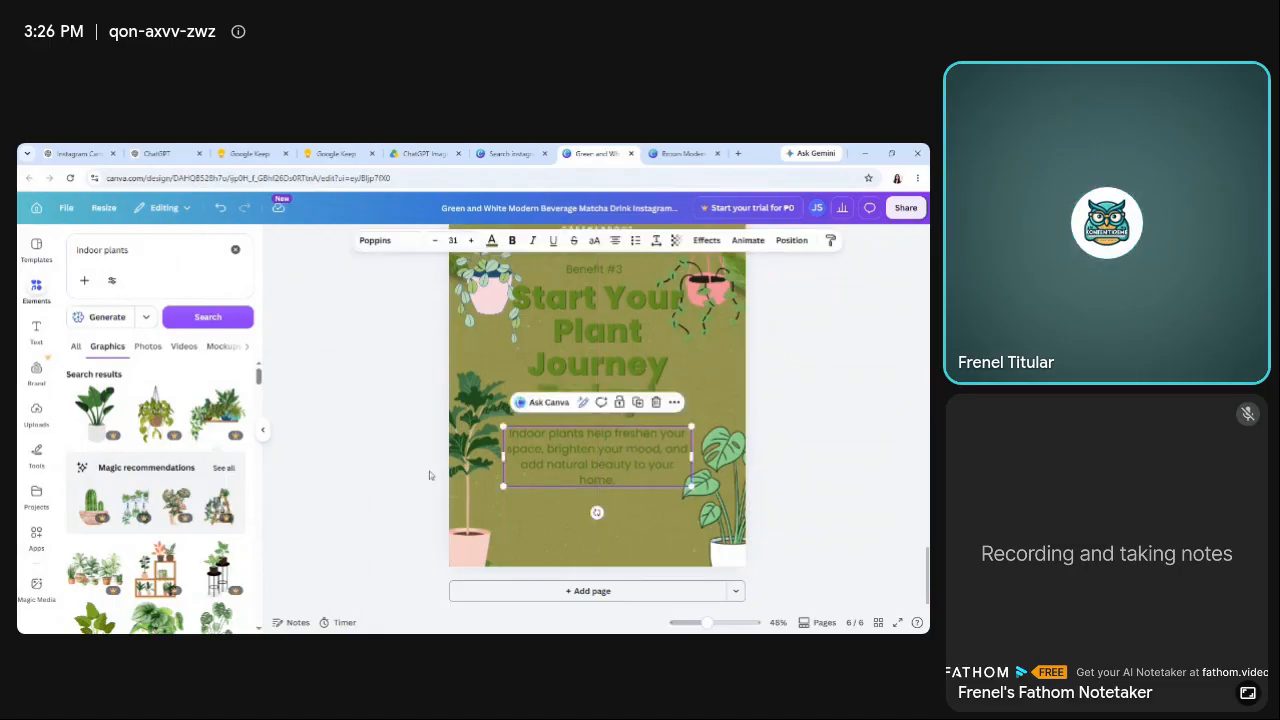
{"action": "left_click", "coordinate": [365, 459]}
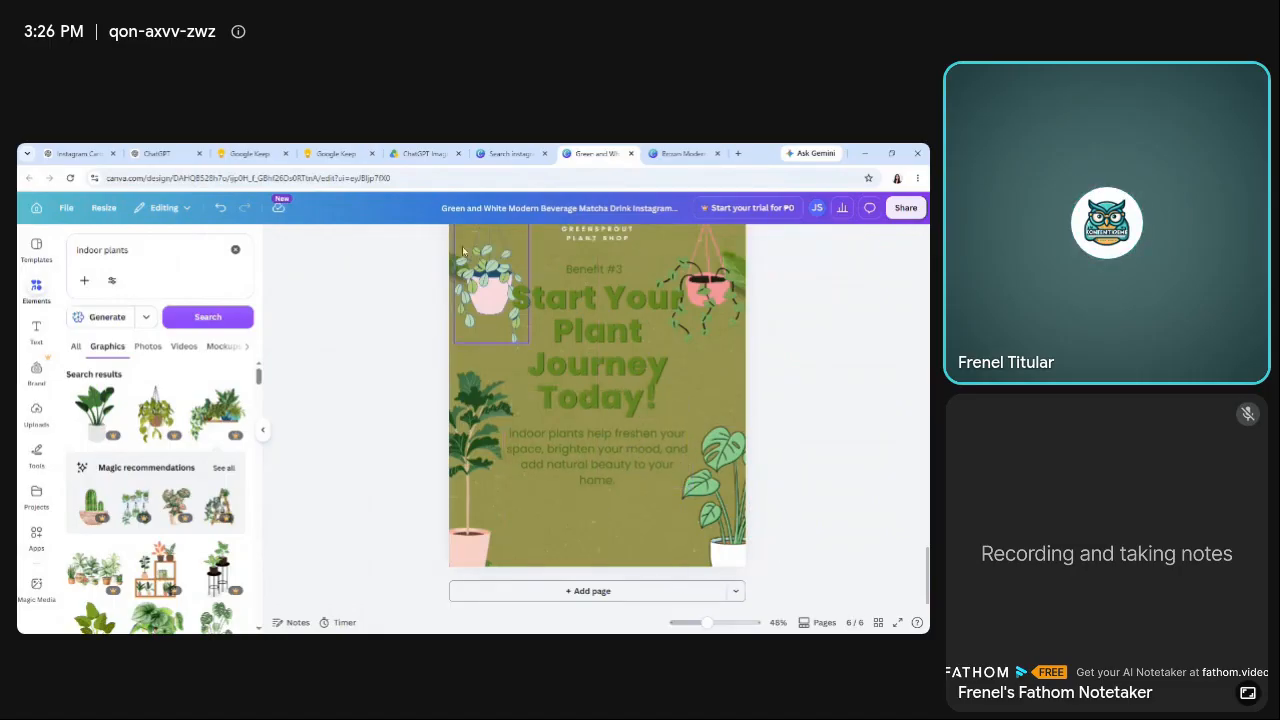
Switch to Google Keep and copy the Slide 6 call-to-action line about visiting GreenSprout Plant Shop.
{"action": "left_click", "coordinate": [338, 153]}
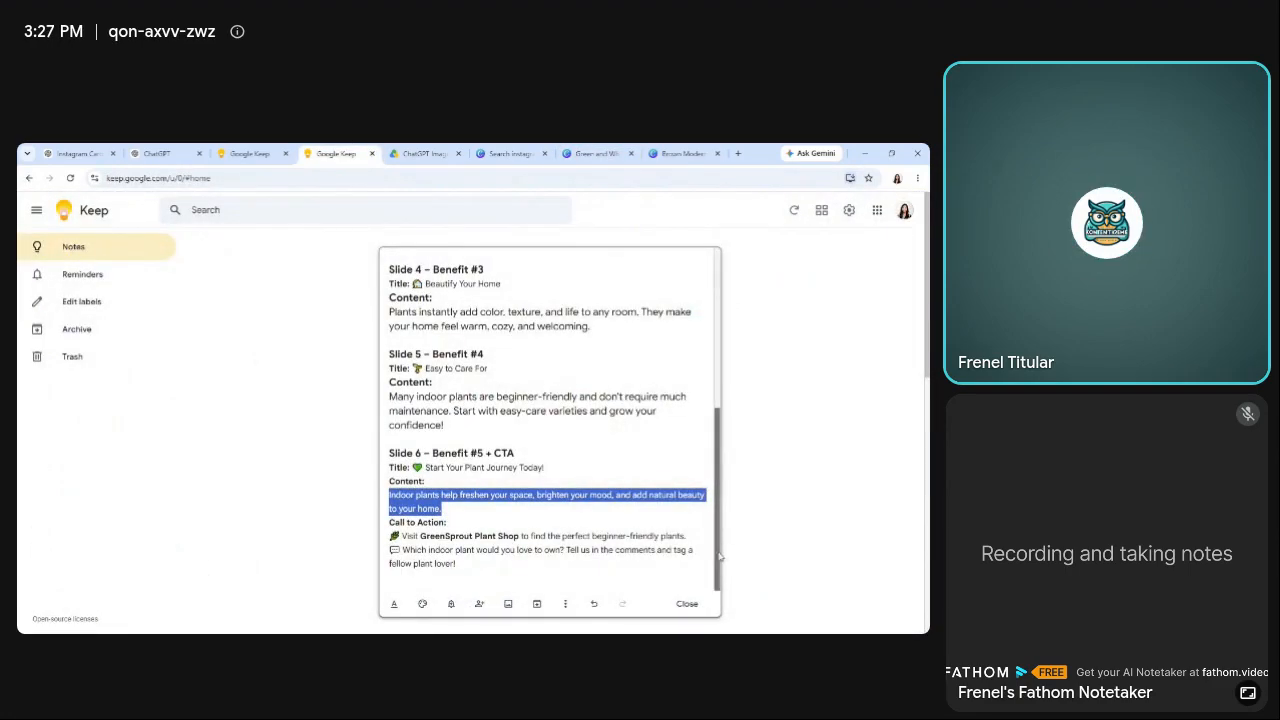
{"action": "left_click", "coordinate": [529, 536]}
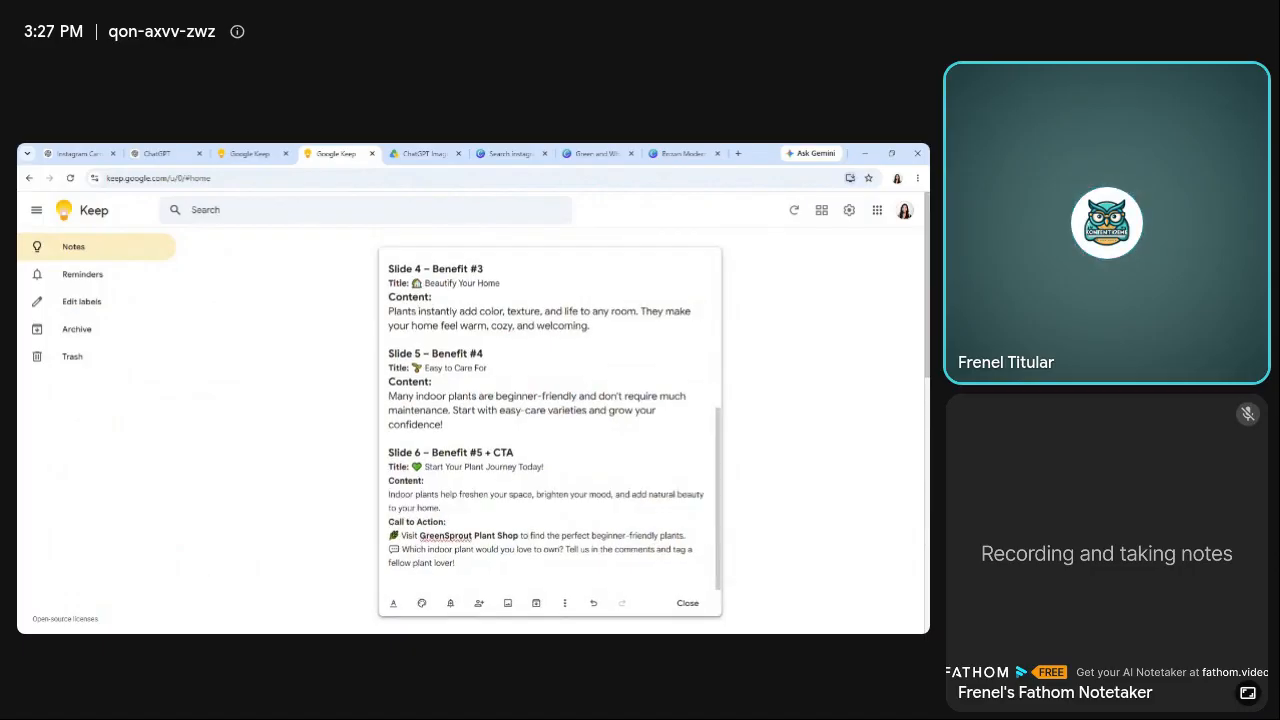
{"action": "left_click_drag", "start_coordinate": [390, 536], "coordinate": [686, 536]}
{"action": "key", "text": "ctrl+c"}
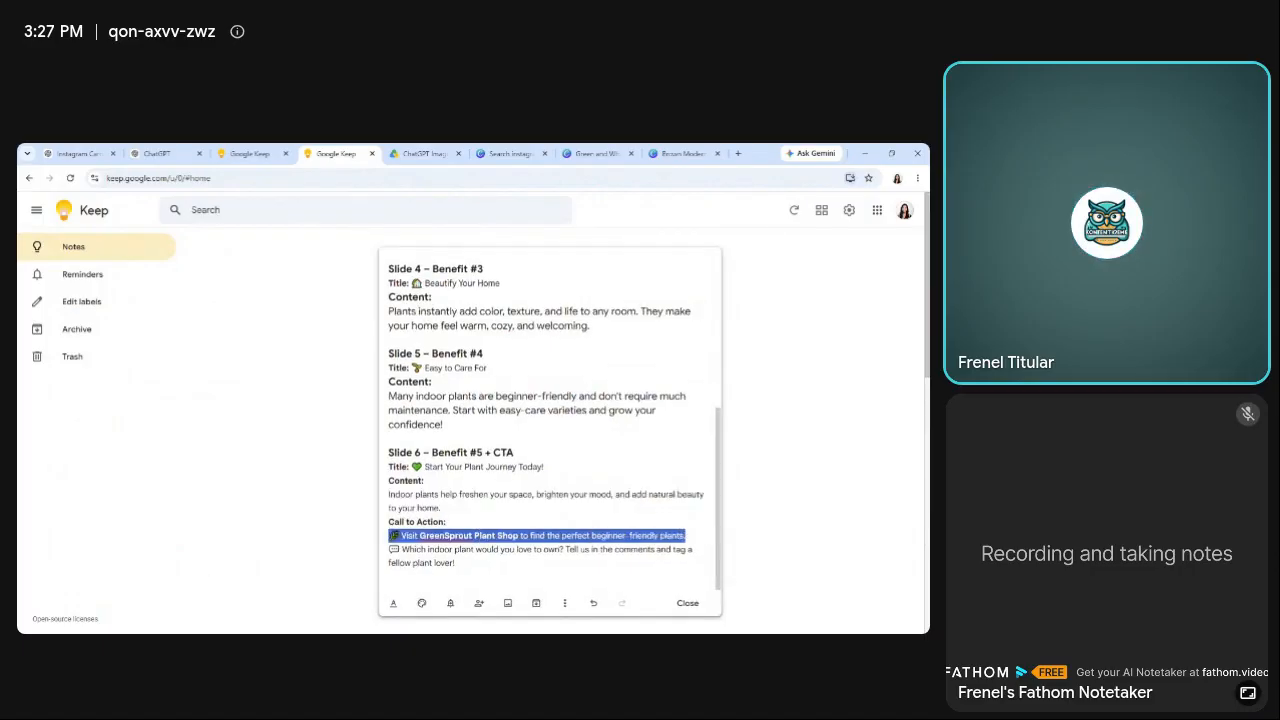
Return to Canva and add body text to page 6 reading "Visit GreenSprout Plant Shop to find the perfect beginner-friendly plants.".
{"action": "left_click", "coordinate": [597, 153]}
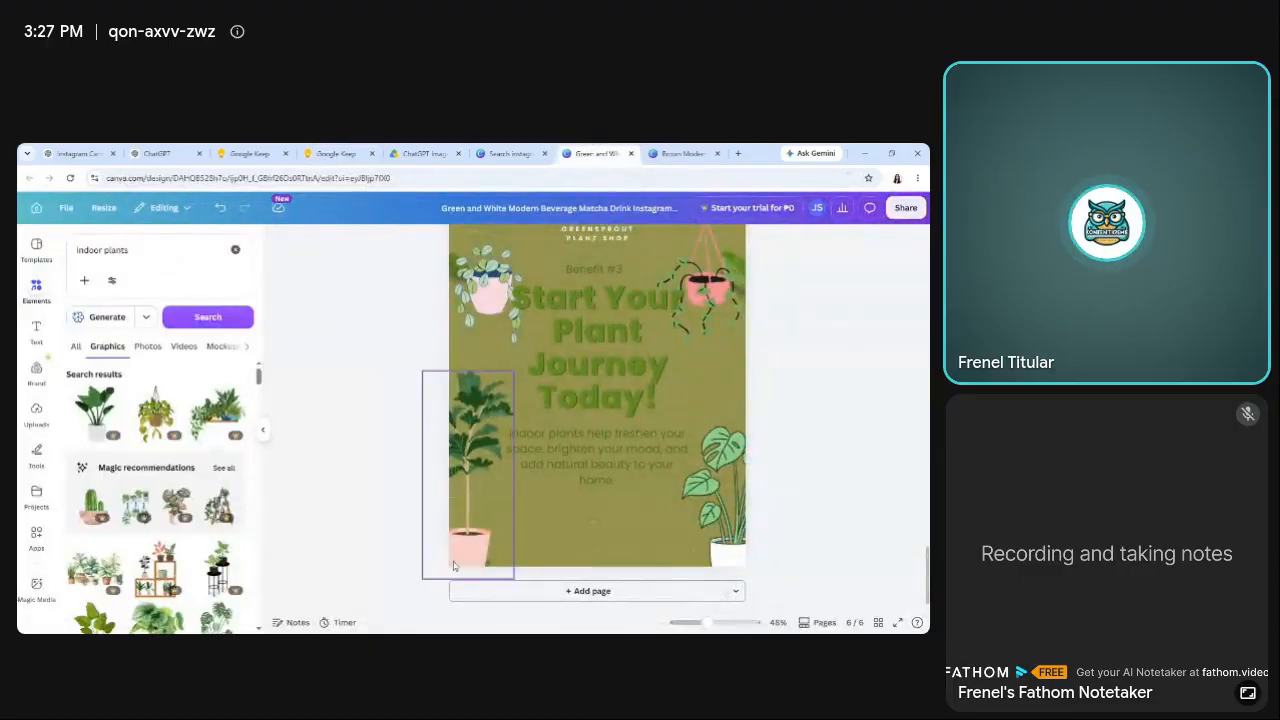
{"action": "left_click", "coordinate": [36, 330]}
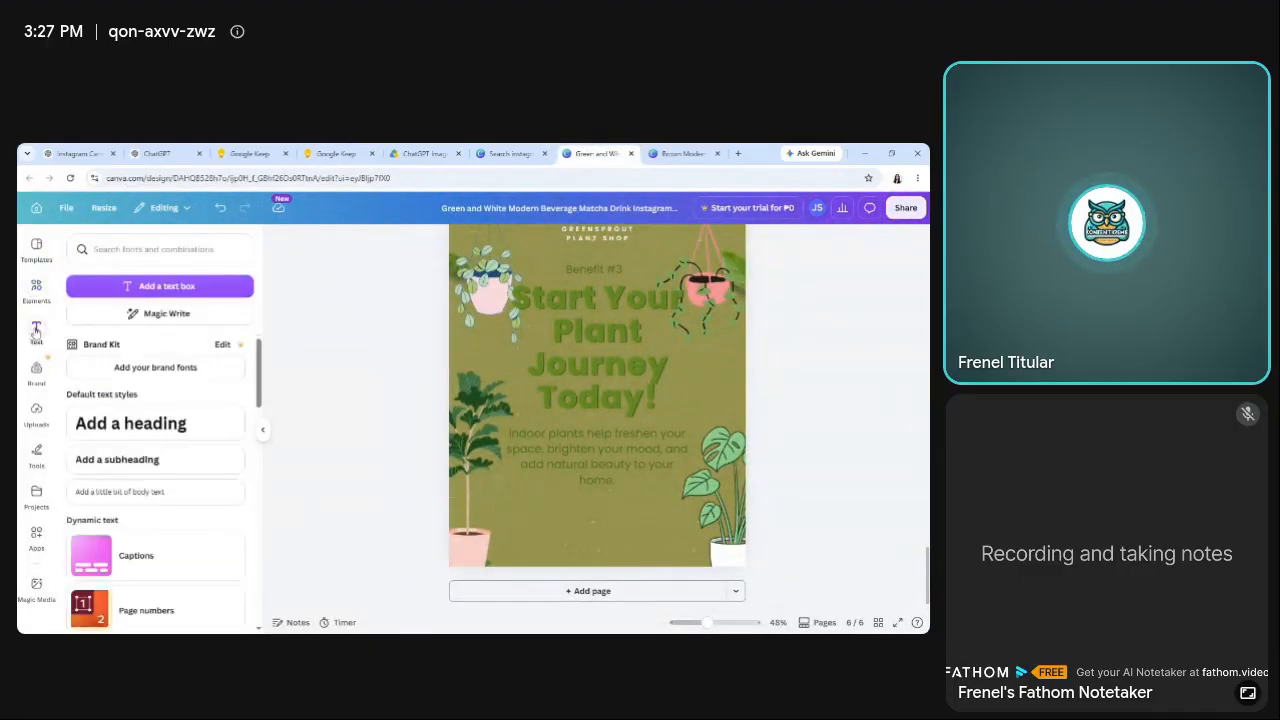
{"action": "left_click", "coordinate": [107, 500]}
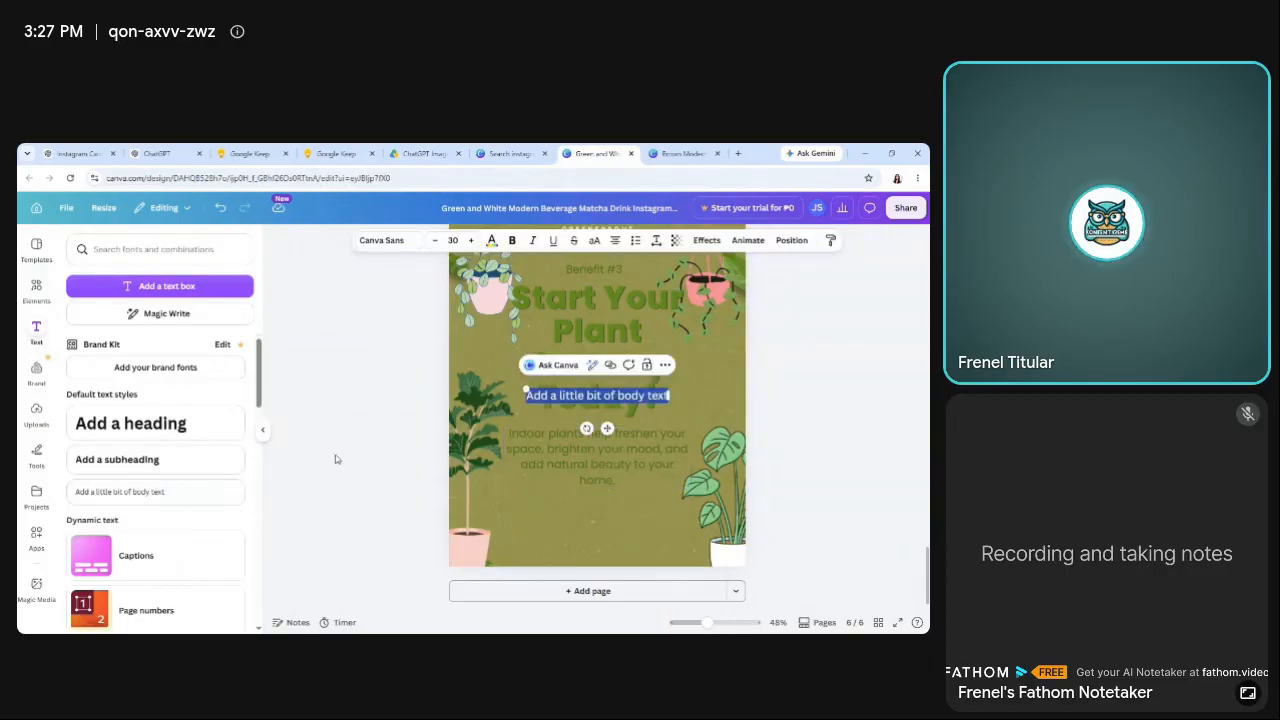
{"action": "key", "text": "ctrl+v"}
{"action": "left_click", "coordinate": [340, 470]}
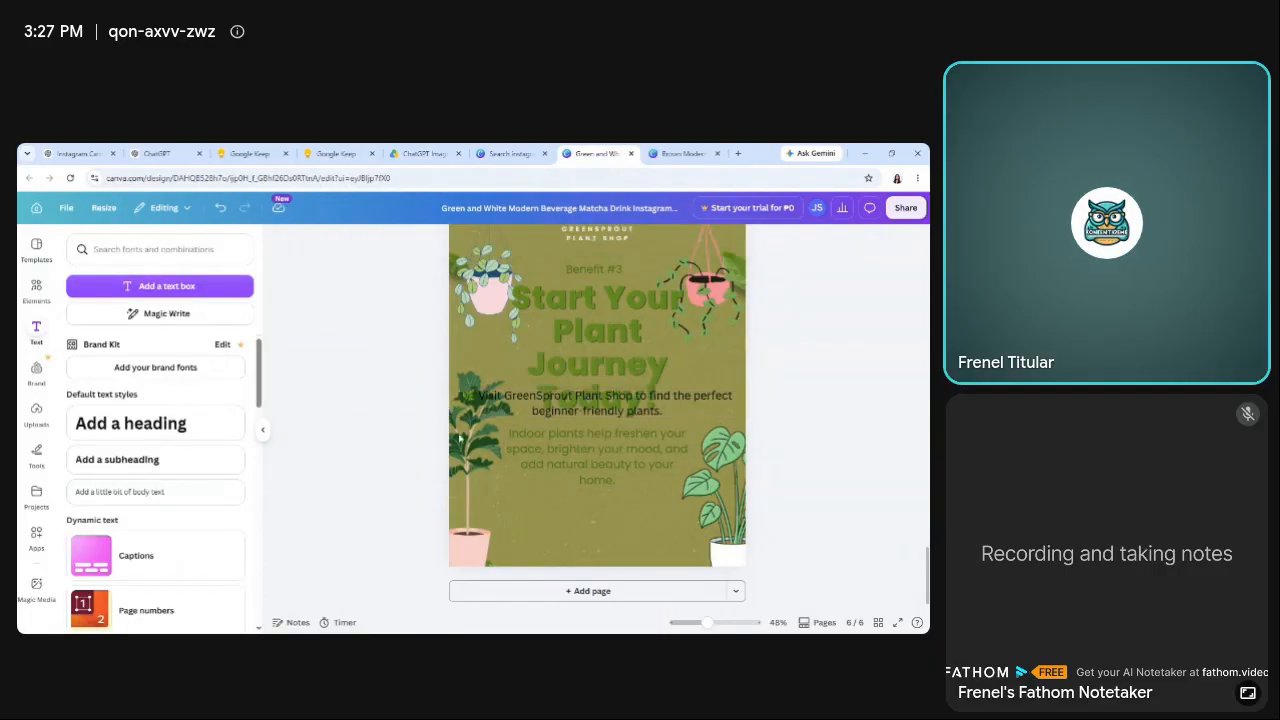
Move the call-to-action text below page 6's body paragraph, set its font size to 24 and widen its text box slightly.
{"action": "left_click_drag", "start_coordinate": [563, 411], "coordinate": [553, 528]}
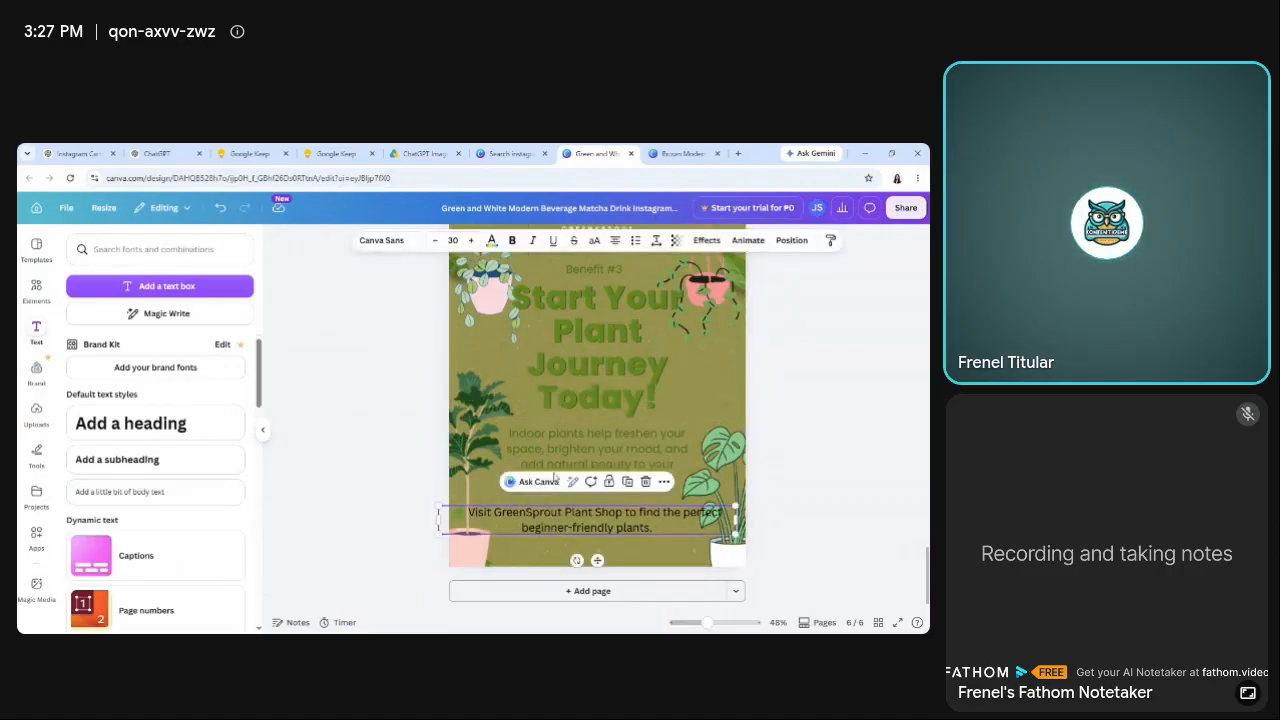
{"action": "left_click", "coordinate": [435, 240]}
{"action": "left_click", "coordinate": [435, 240]}
{"action": "left_click", "coordinate": [435, 240]}
{"action": "left_click", "coordinate": [435, 240]}
{"action": "left_click", "coordinate": [435, 240]}
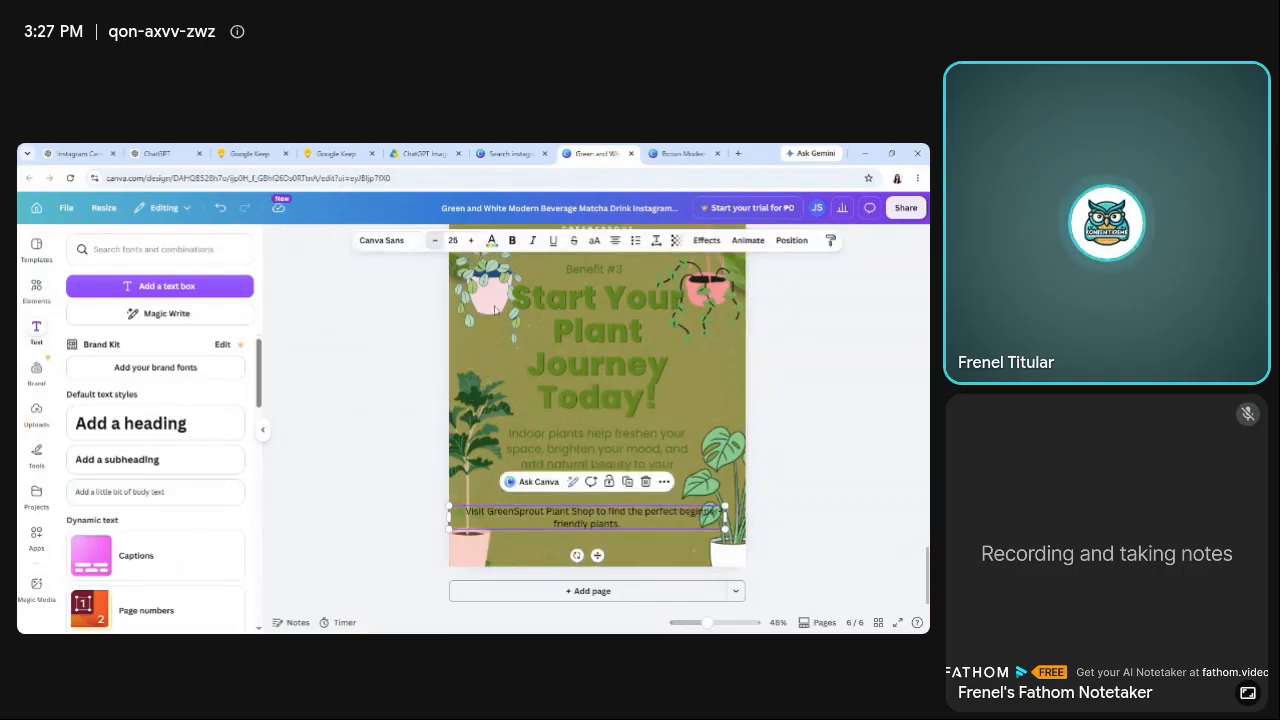
{"action": "left_click", "coordinate": [435, 240]}
{"action": "left_click_drag", "start_coordinate": [726, 518], "coordinate": [739, 520]}
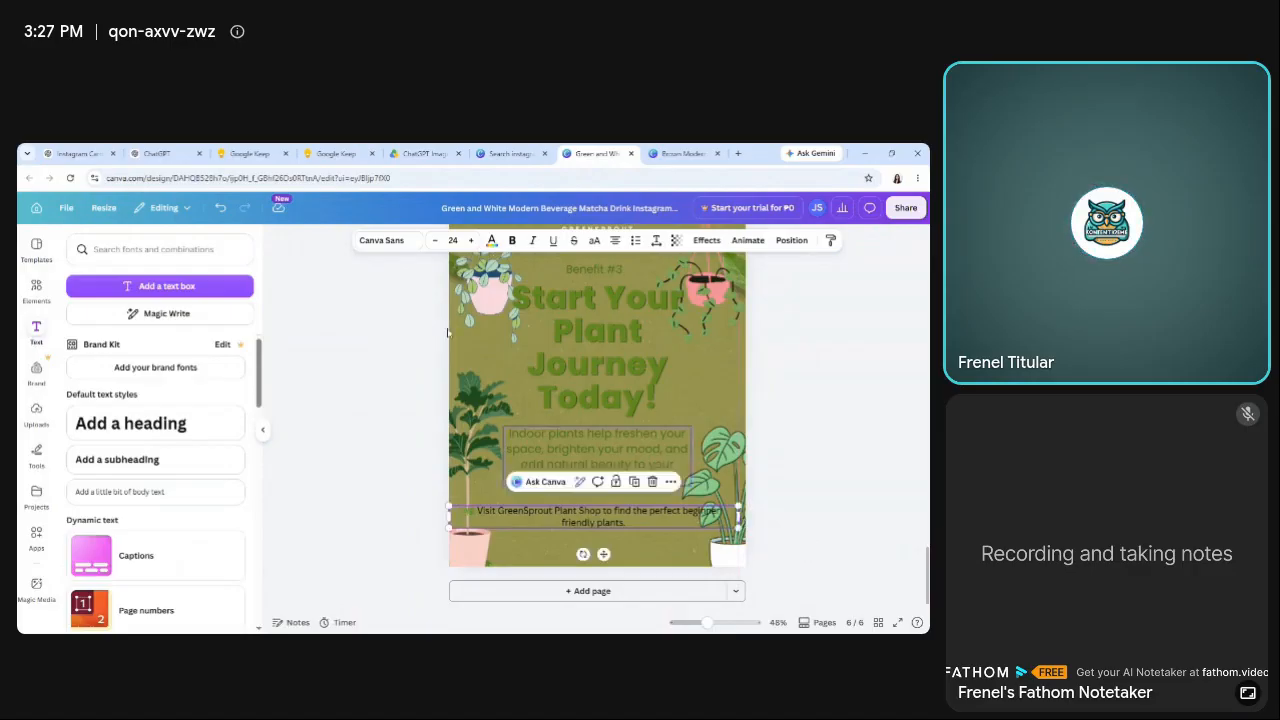
Reduce page 6's call-to-action text to font size 17 and narrow its text box slightly.
{"action": "left_click", "coordinate": [435, 240]}
{"action": "left_click", "coordinate": [435, 240]}
{"action": "left_click", "coordinate": [435, 240]}
{"action": "left_click", "coordinate": [435, 240]}
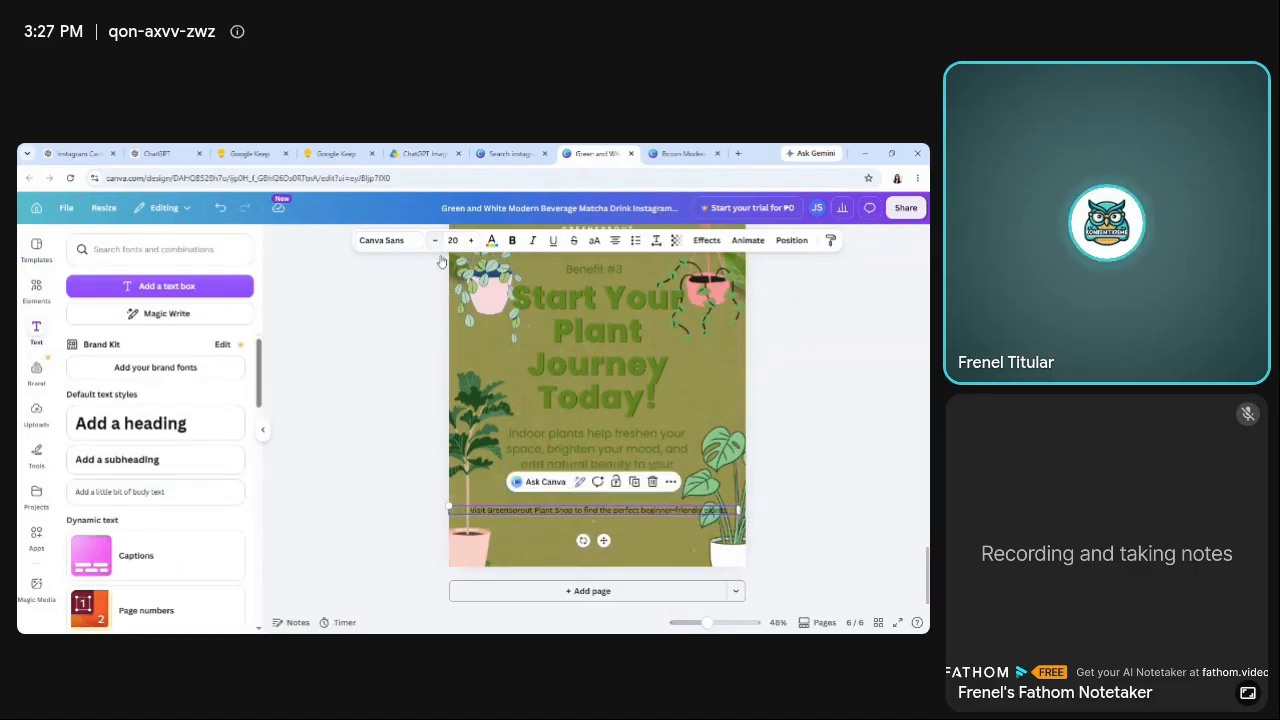
{"action": "left_click", "coordinate": [405, 532]}
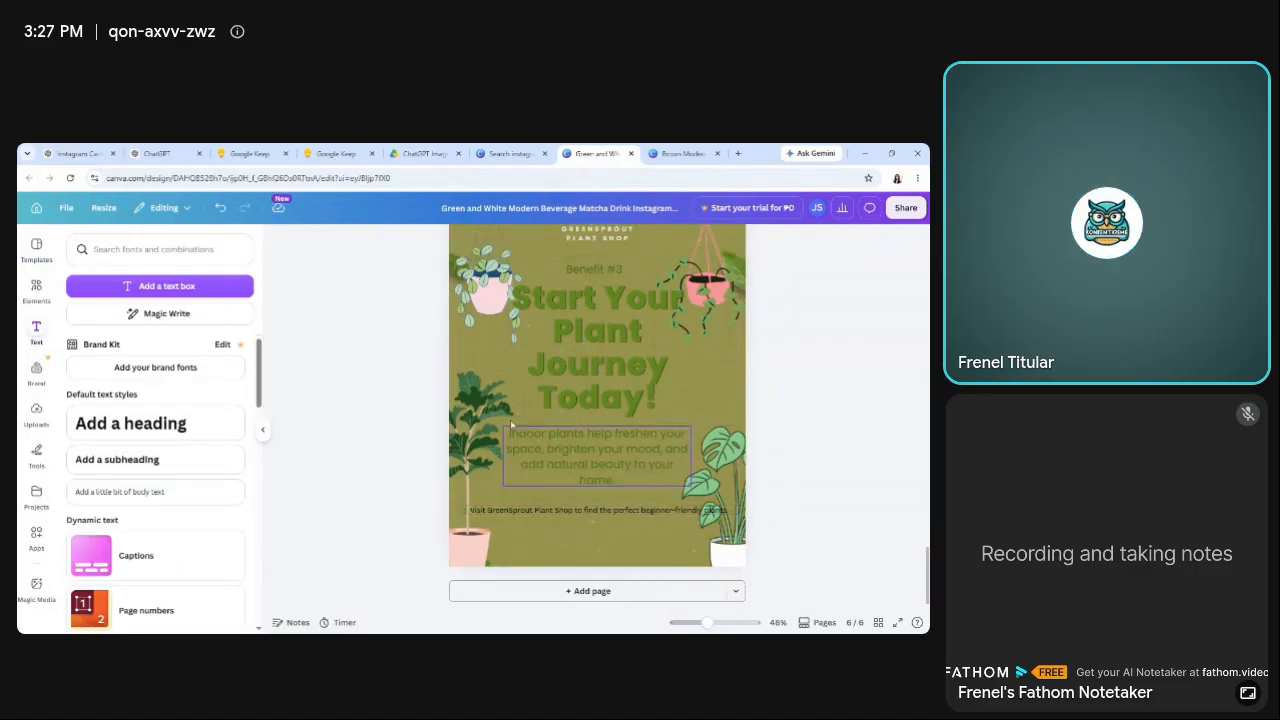
{"action": "left_click", "coordinate": [558, 513]}
{"action": "left_click", "coordinate": [435, 241]}
{"action": "left_click", "coordinate": [435, 241]}
{"action": "left_click", "coordinate": [435, 241]}
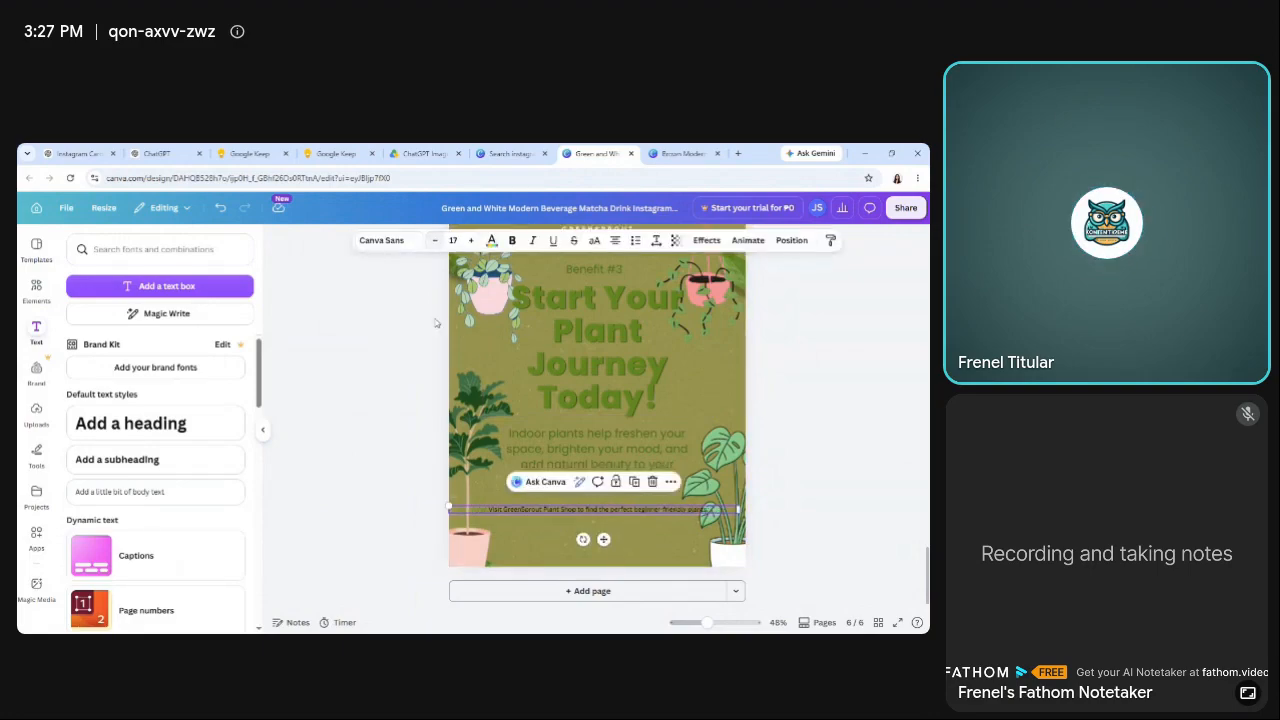
{"action": "left_click", "coordinate": [369, 534]}
{"action": "left_click", "coordinate": [676, 512]}
{"action": "left_click_drag", "start_coordinate": [741, 510], "coordinate": [702, 511]}
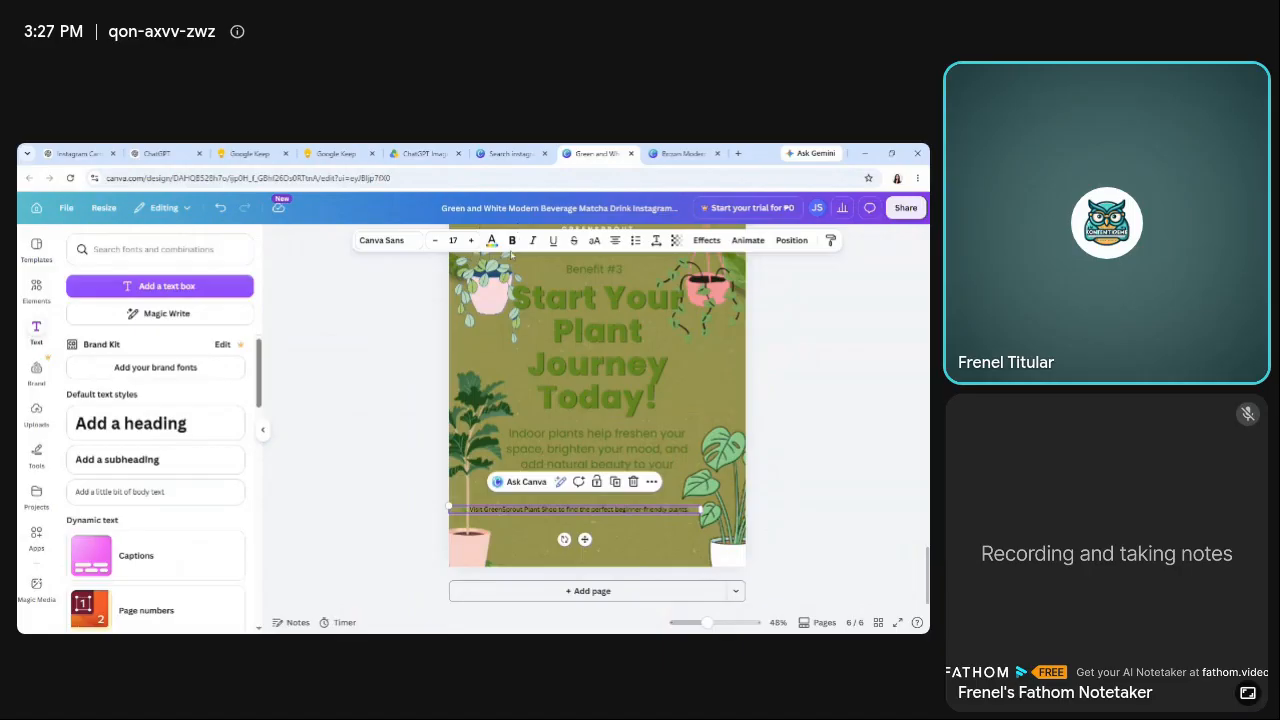
Make page 6's call-to-action text bold and set its font to Poppins.
{"action": "left_click", "coordinate": [417, 247]}
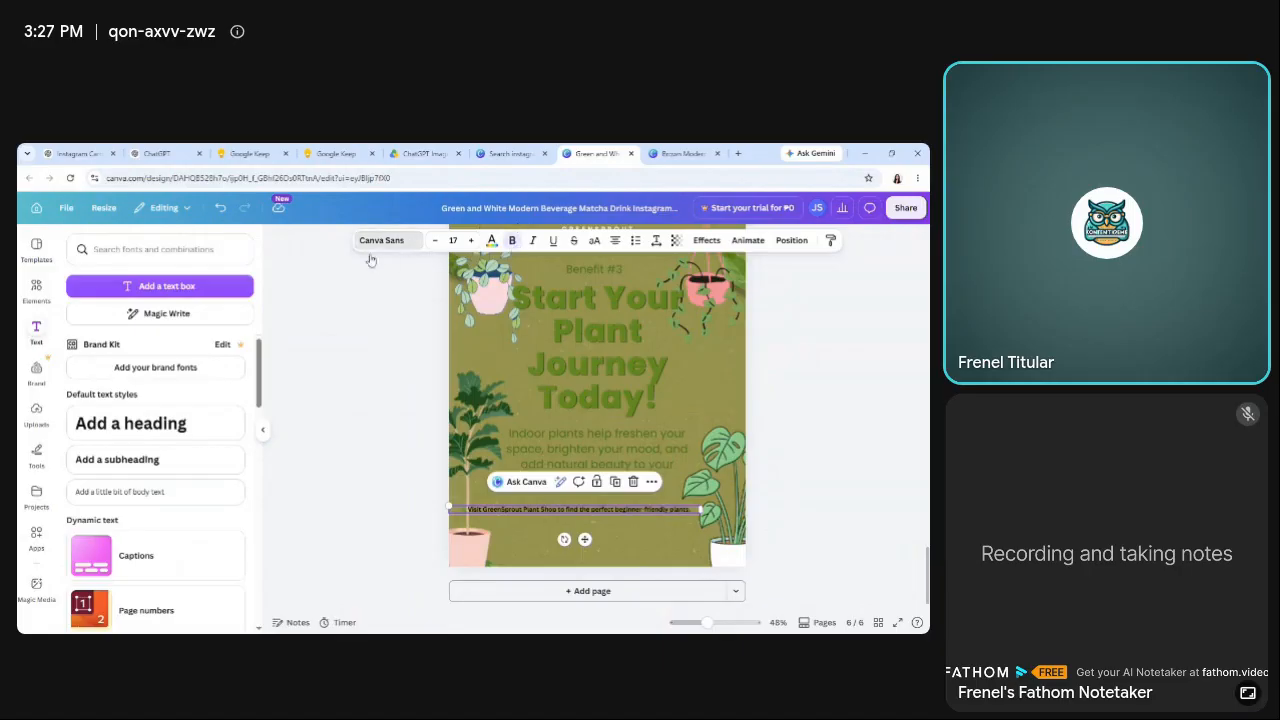
{"action": "left_click", "coordinate": [140, 380]}
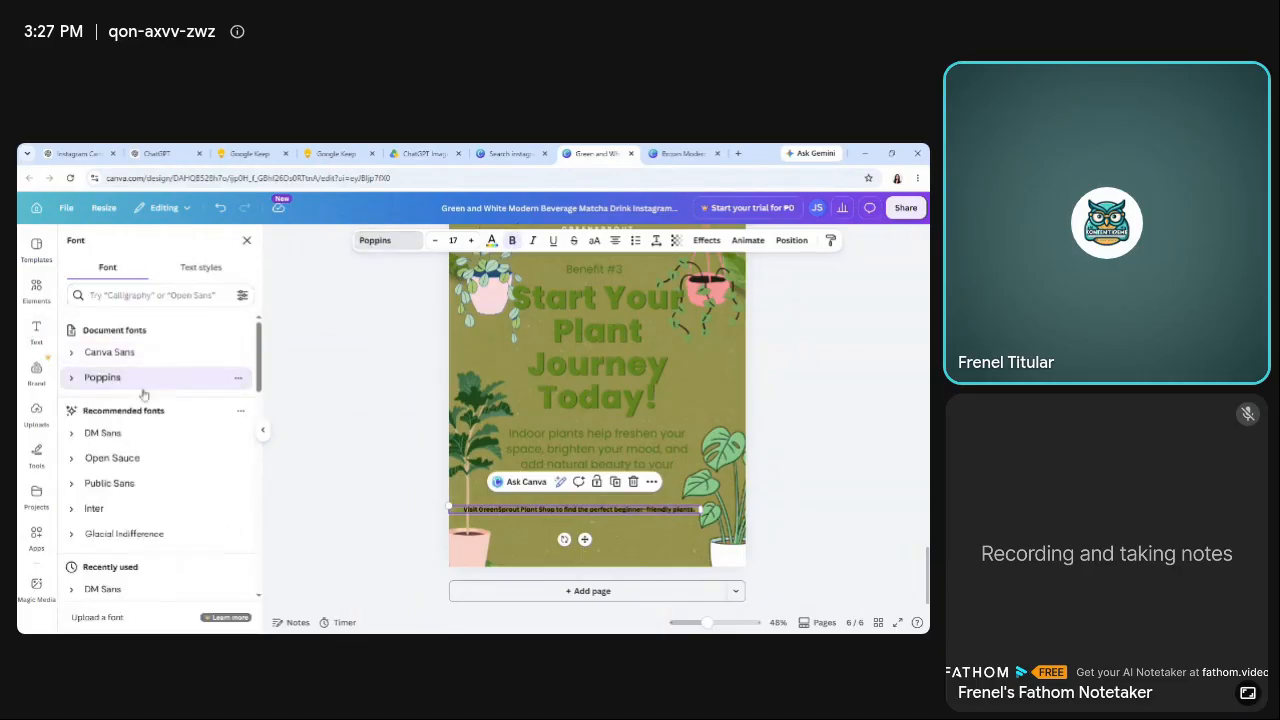
{"action": "left_click", "coordinate": [550, 511]}
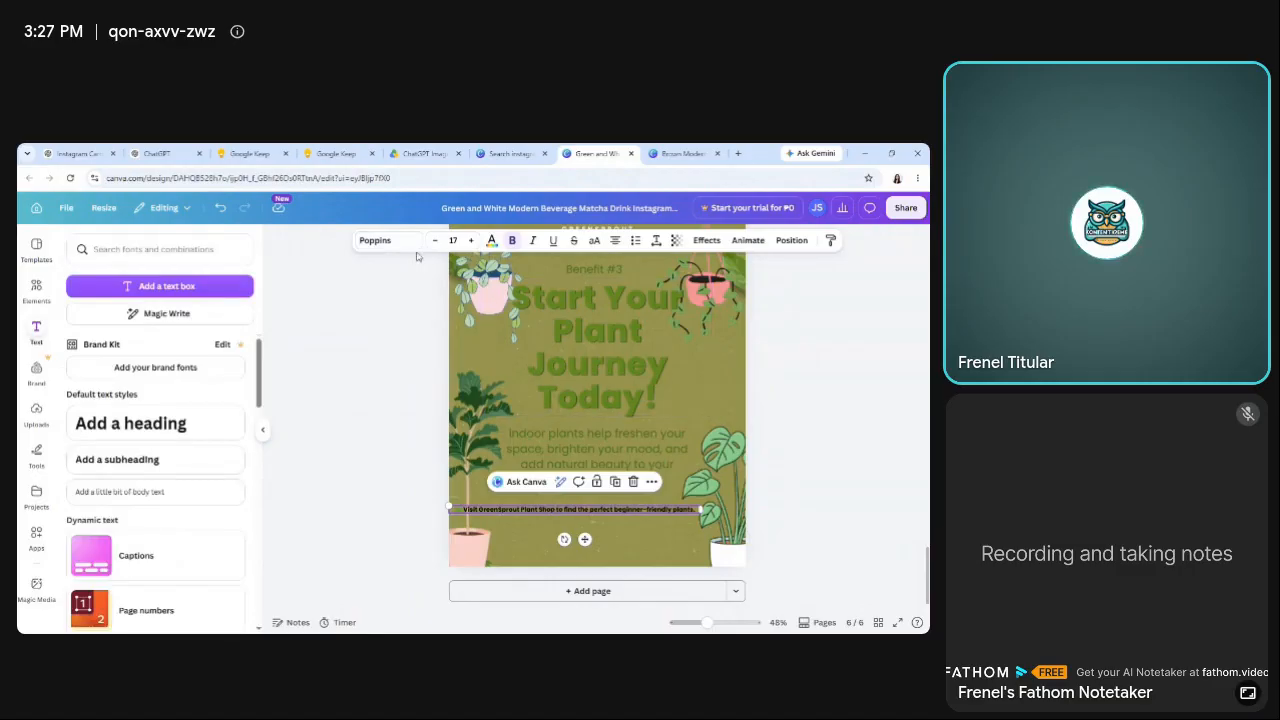
Color page 6's call-to-action text dark green and center it slightly lower beneath the body paragraph.
{"action": "left_click", "coordinate": [492, 242]}
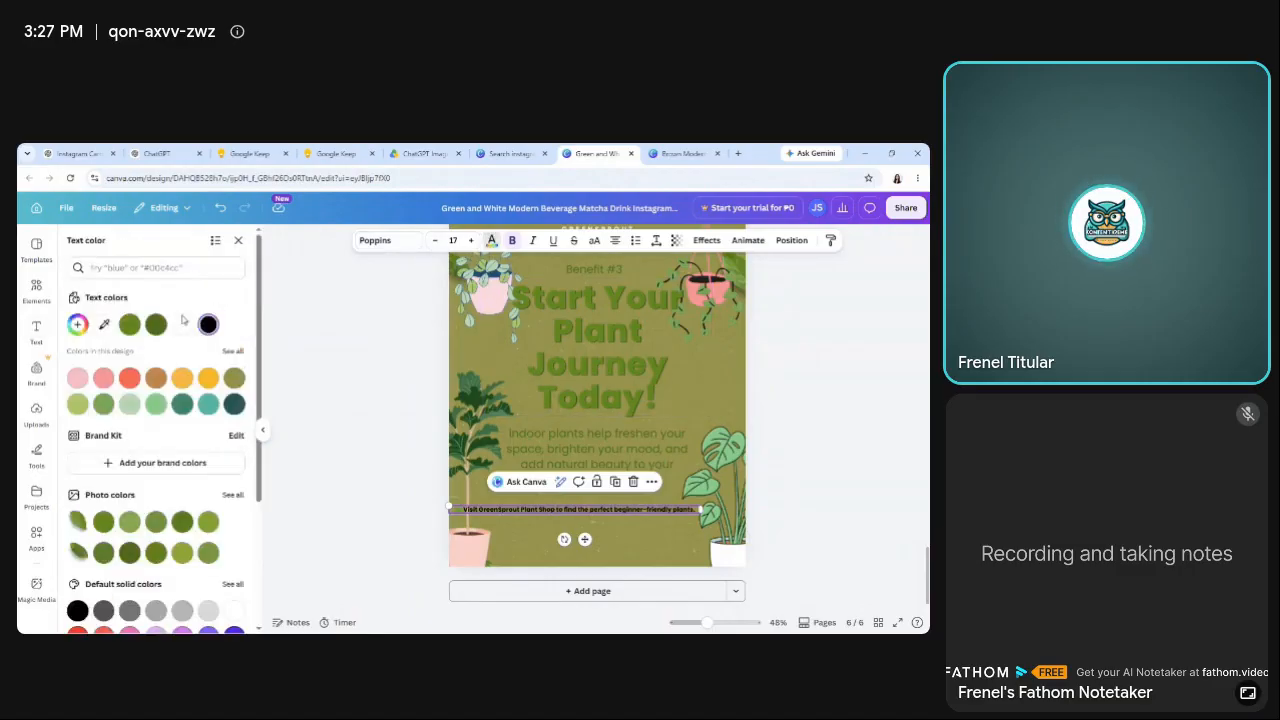
{"action": "left_click", "coordinate": [129, 324]}
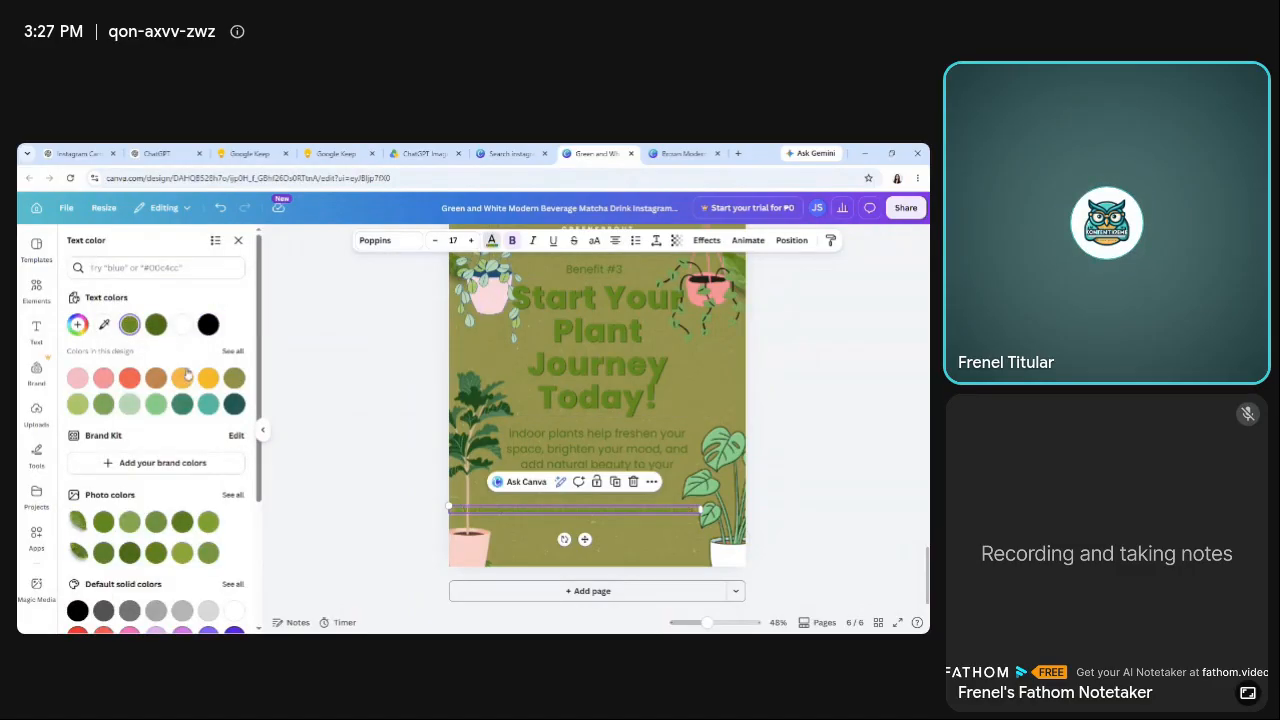
{"action": "left_click", "coordinate": [155, 324]}
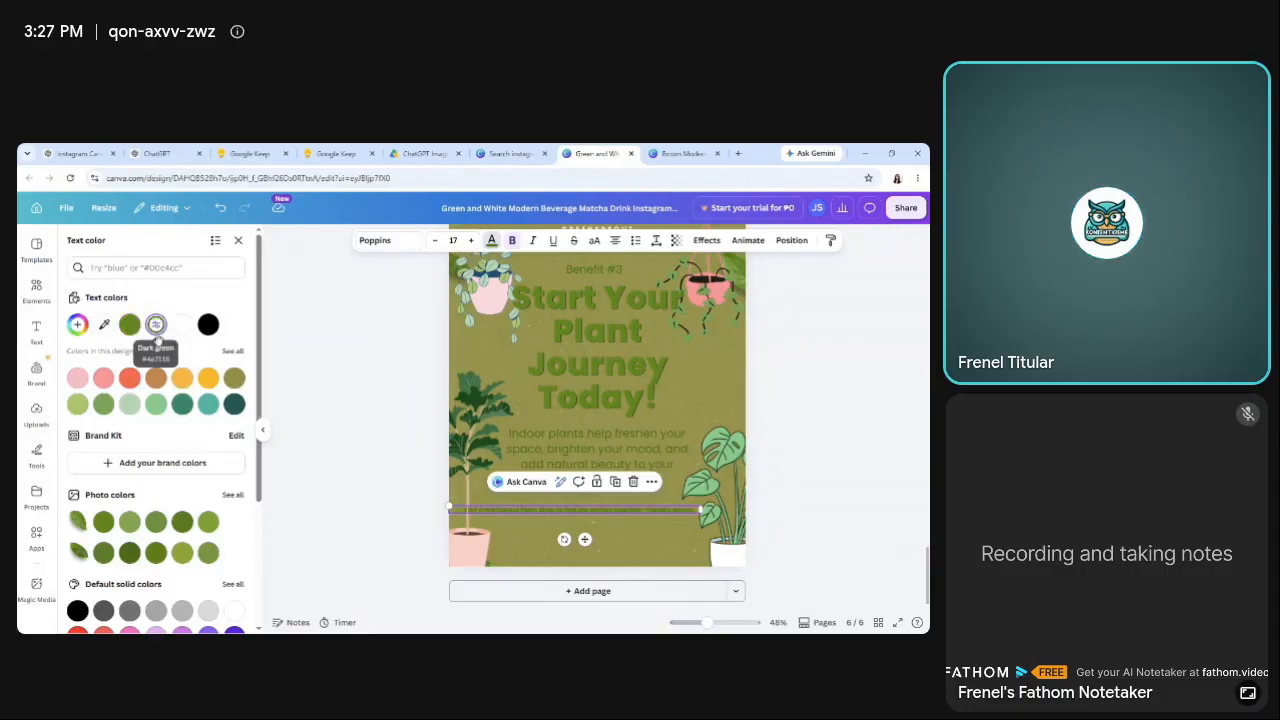
{"action": "left_click", "coordinate": [376, 516]}
{"action": "mouse_move", "coordinate": [544, 511]}
{"action": "left_mouse_down"}
{"action": "mouse_move", "coordinate": [572, 527]}
{"action": "mouse_move", "coordinate": [560, 520]}
{"action": "left_mouse_up"}
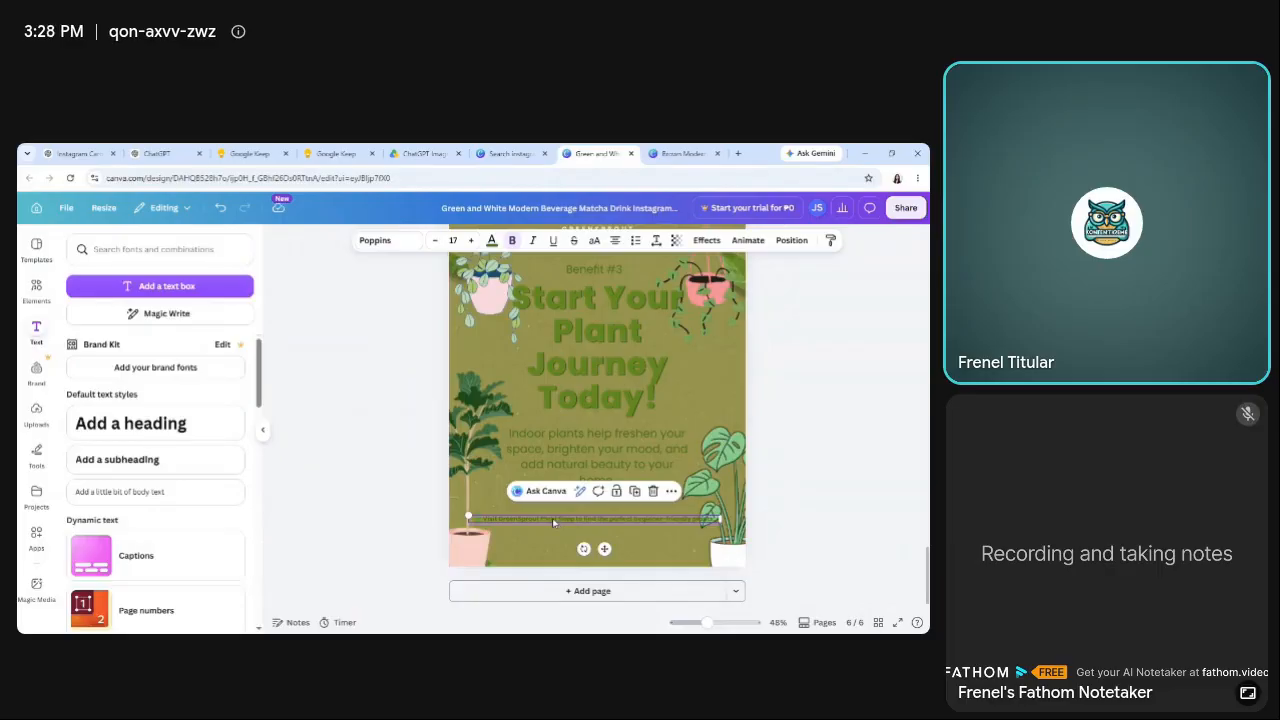
Remove the bold formatting from page 6's call-to-action text.
{"action": "double_click", "coordinate": [552, 519]}
{"action": "left_click", "coordinate": [520, 521]}
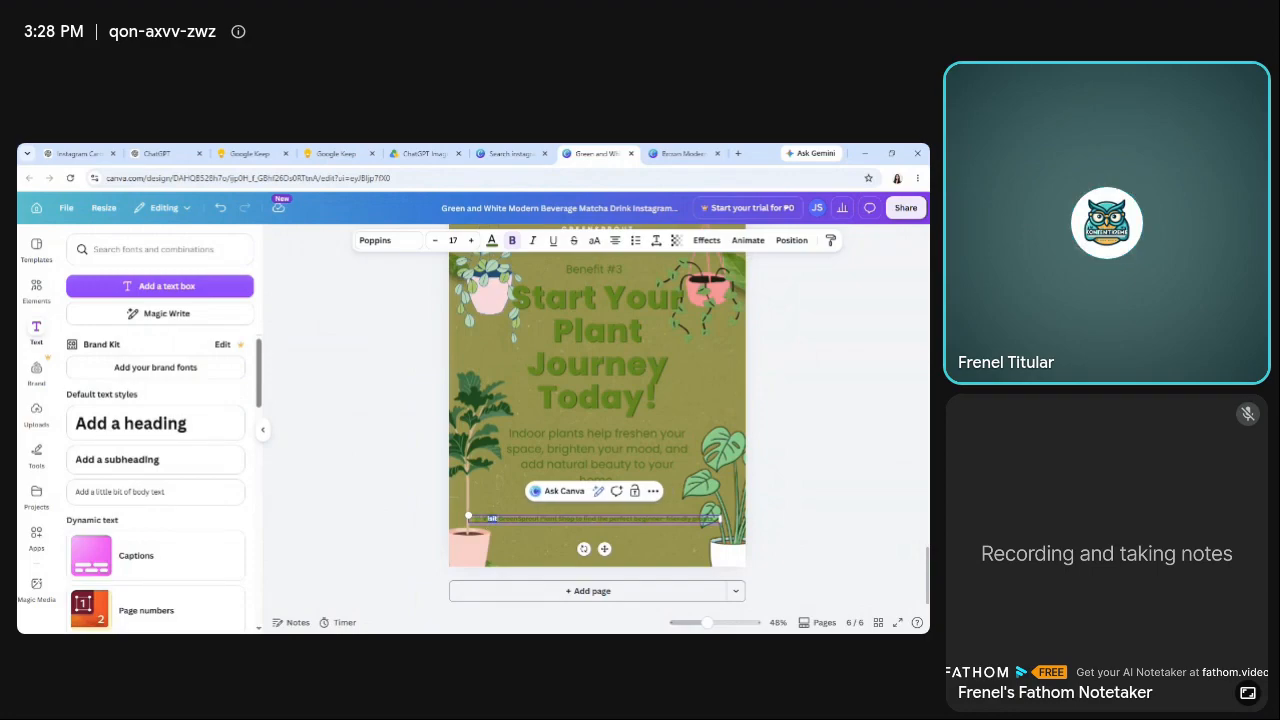
{"action": "left_click", "coordinate": [513, 248]}
{"action": "left_click", "coordinate": [404, 467]}
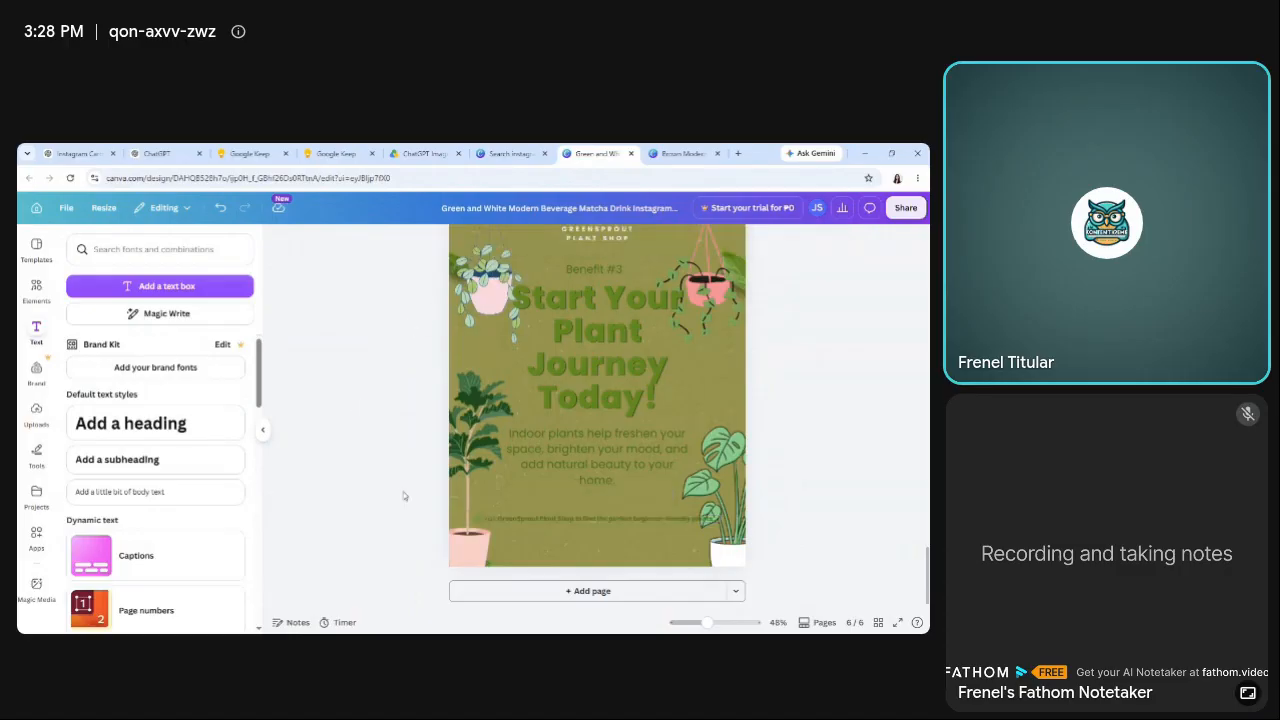
{"action": "left_click", "coordinate": [537, 520]}
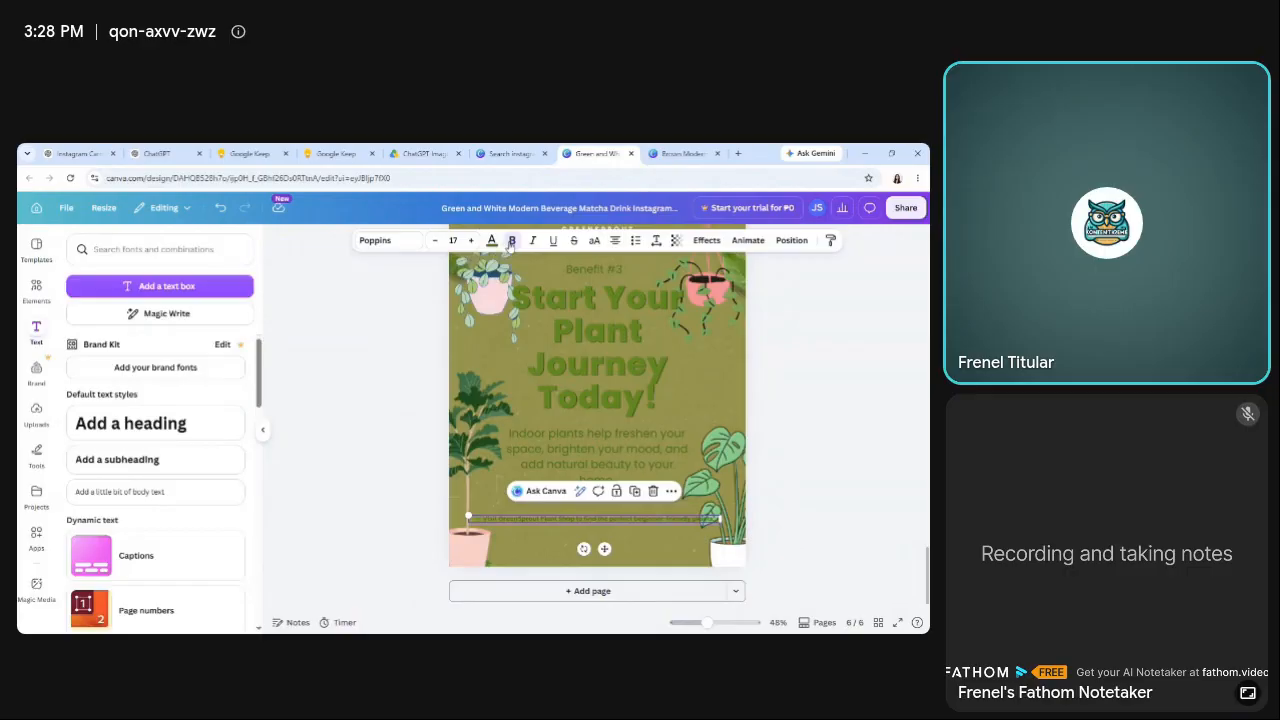
{"action": "left_click", "coordinate": [364, 449]}
Check the call-to-action wording in Google Keep, return to Canva and bold only "Visit GreenSprout Plant Shop" on page 6.
{"action": "left_click", "coordinate": [358, 153]}
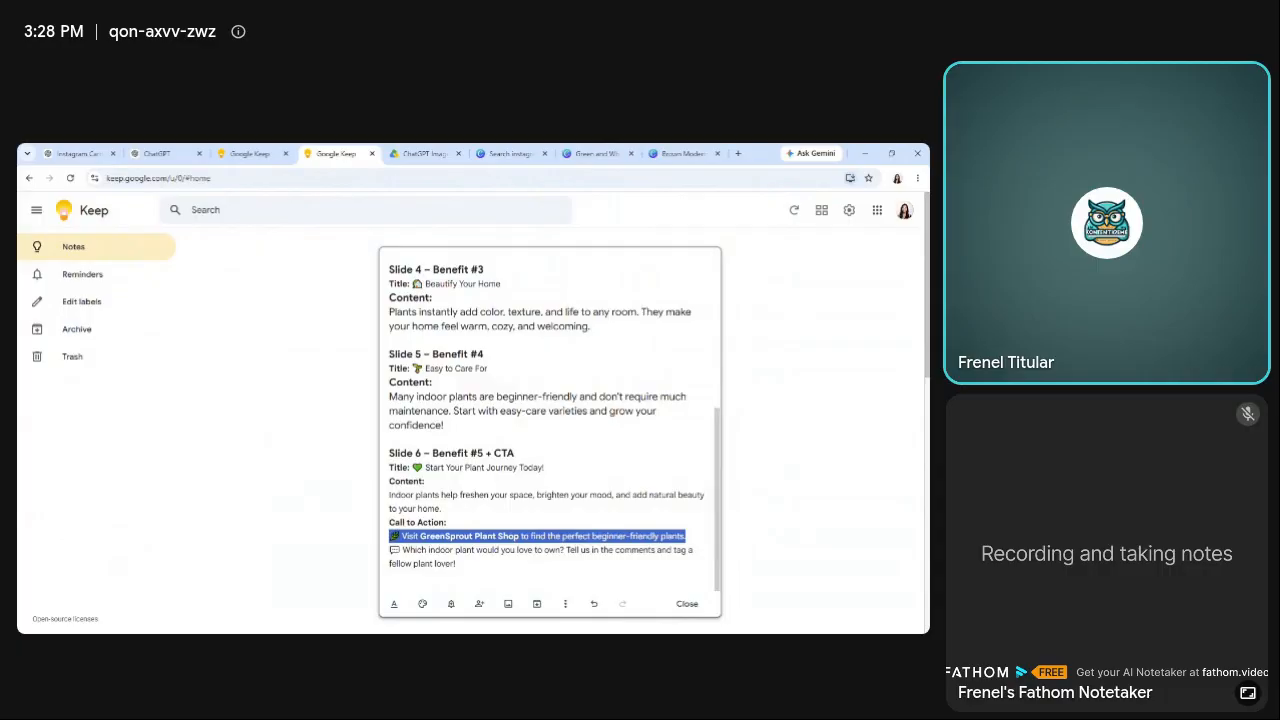
{"action": "left_click", "coordinate": [597, 153]}
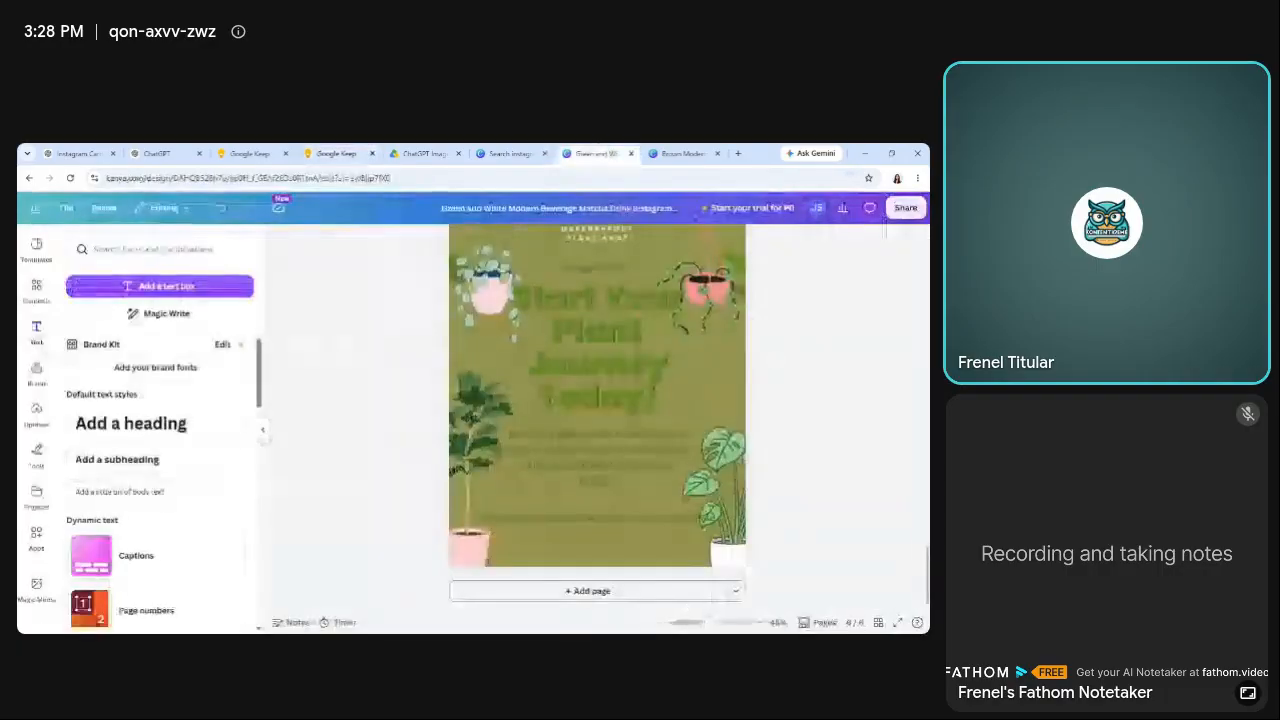
{"action": "type", "text": "Visit GreenSprout Plant Shop to find the perfect beginner-friendly plants."}
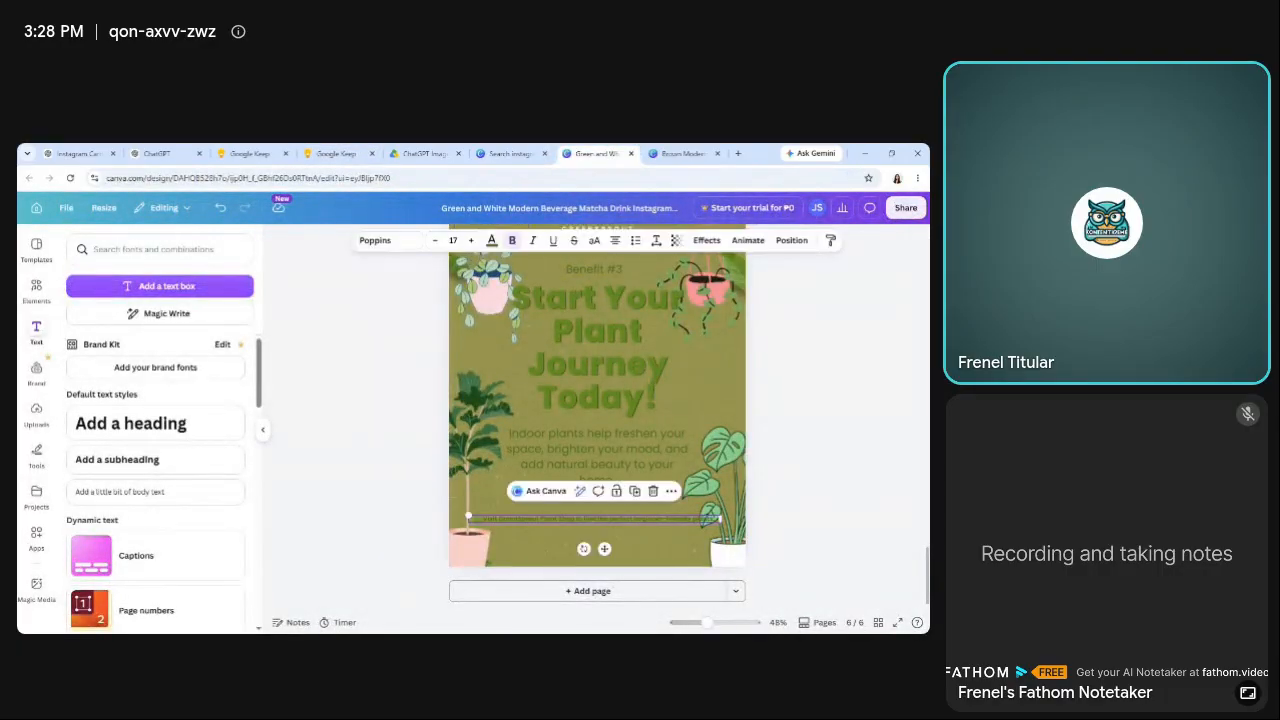
{"action": "double_click", "coordinate": [569, 520]}
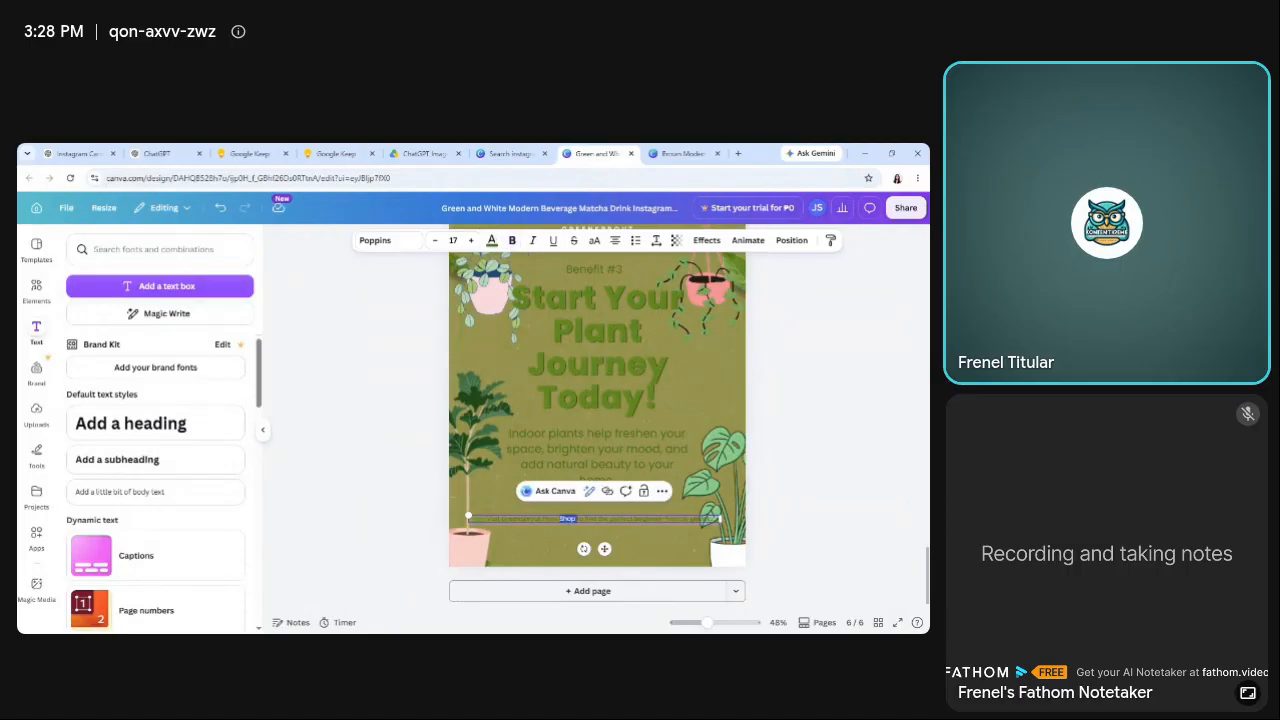
{"action": "left_click", "coordinate": [569, 520]}
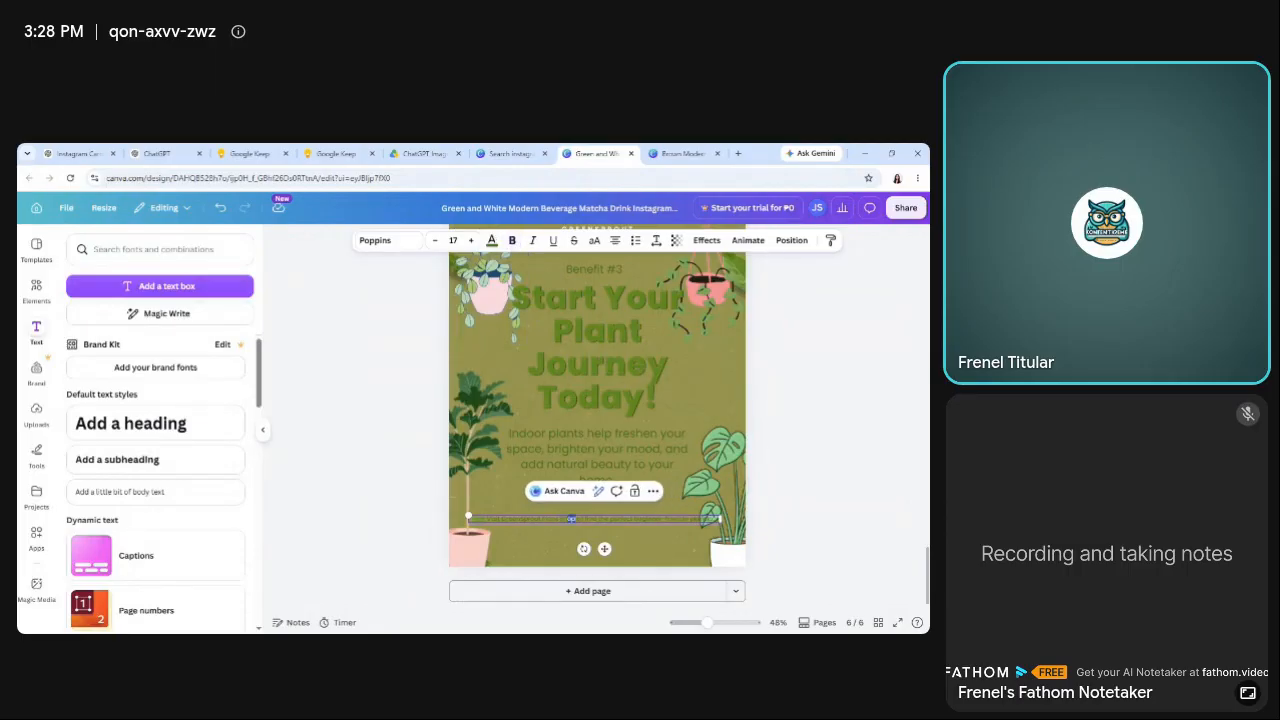
{"action": "left_click", "coordinate": [572, 519]}
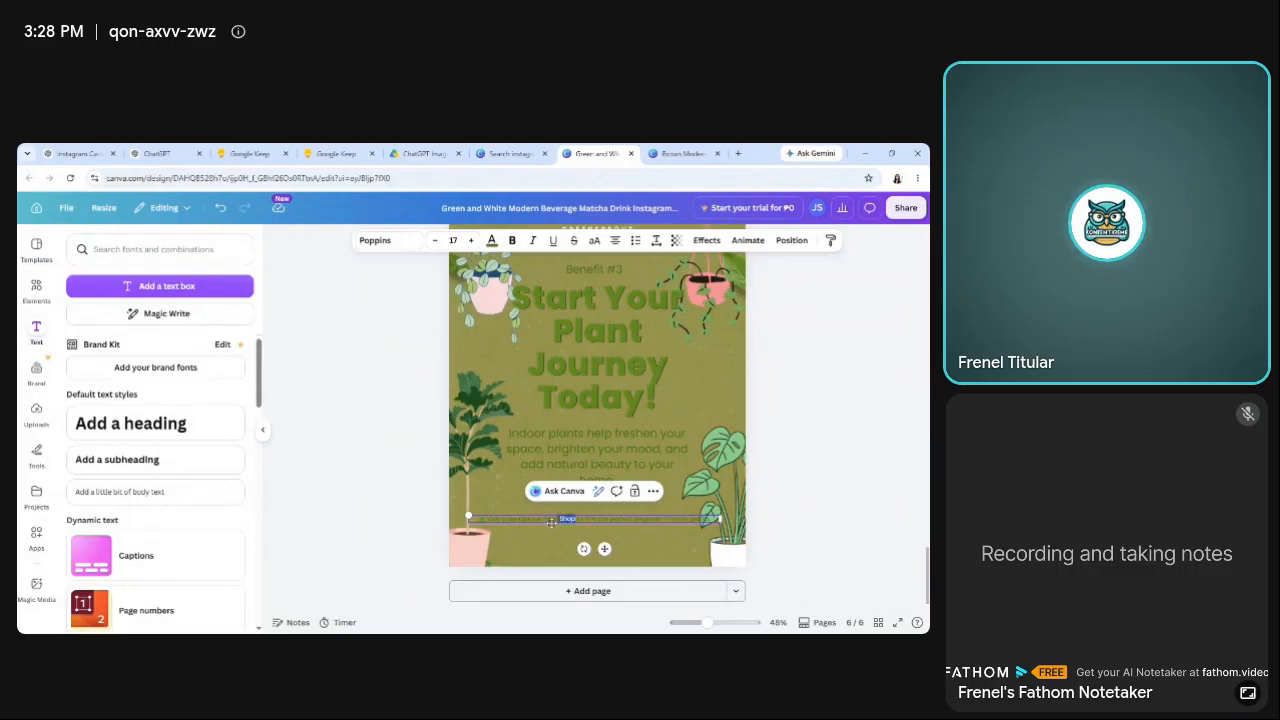
{"action": "left_click_drag", "start_coordinate": [551, 522], "coordinate": [462, 521]}
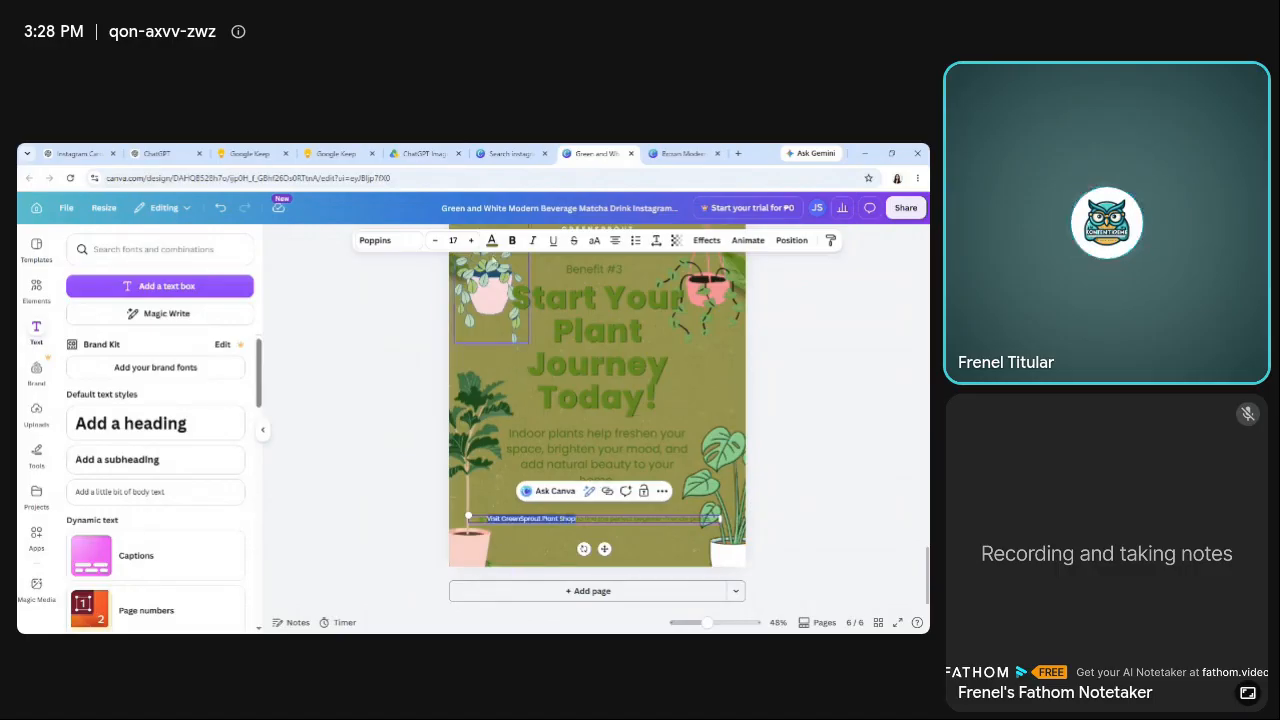
{"action": "left_click", "coordinate": [512, 240]}
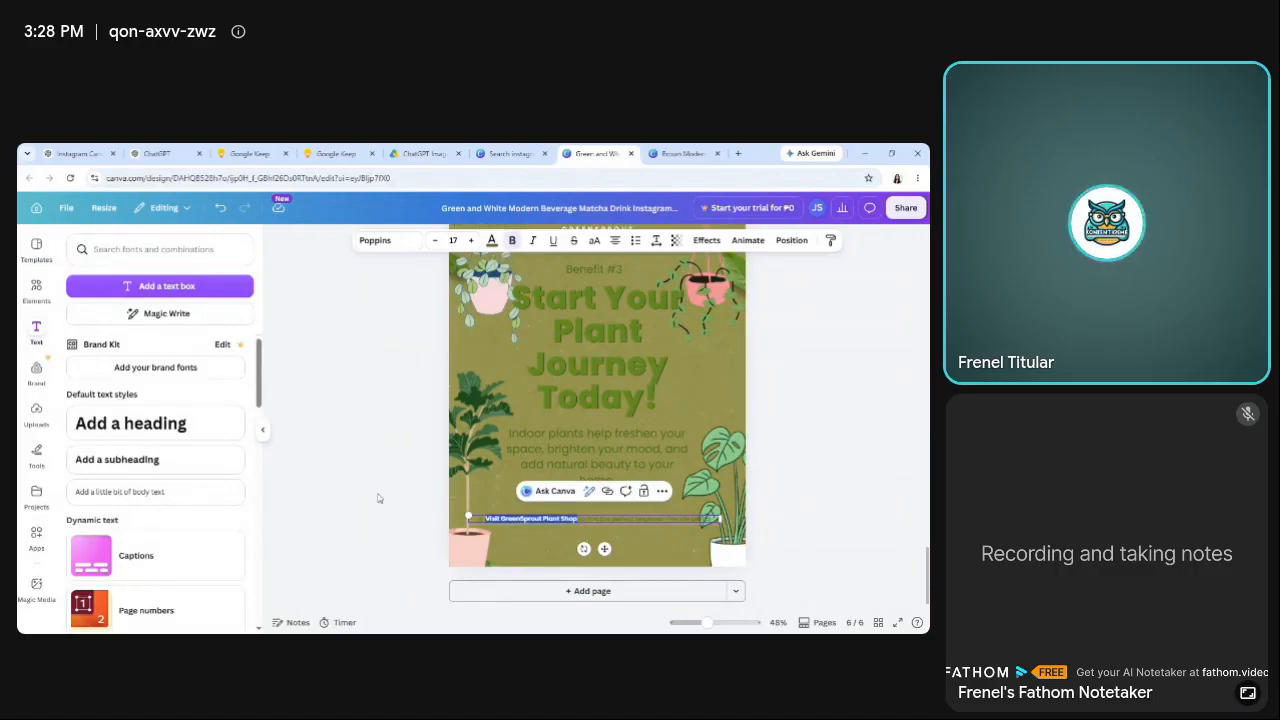
{"action": "left_click", "coordinate": [378, 498]}
Put "to find the perfect beginner-friendly plants." on its own line and set the call-to-action text to font size 20.
{"action": "left_click", "coordinate": [585, 519]}
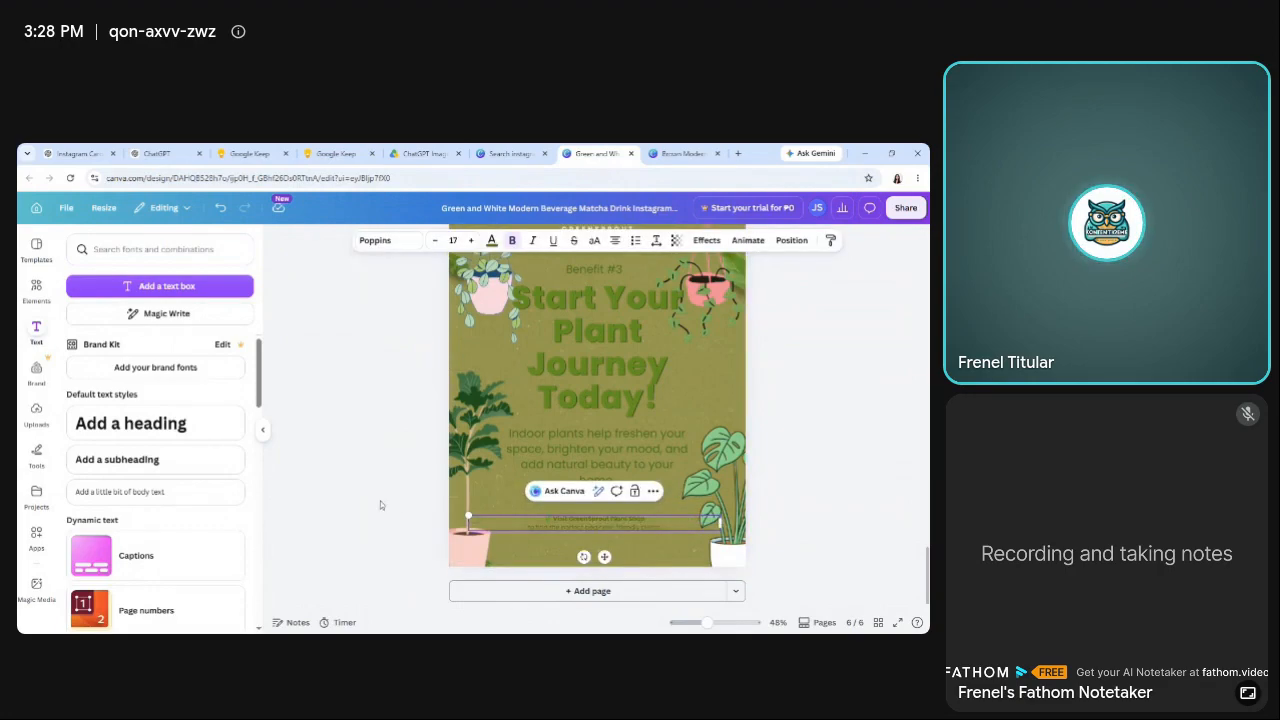
{"action": "left_click", "coordinate": [380, 501]}
{"action": "left_click", "coordinate": [470, 522]}
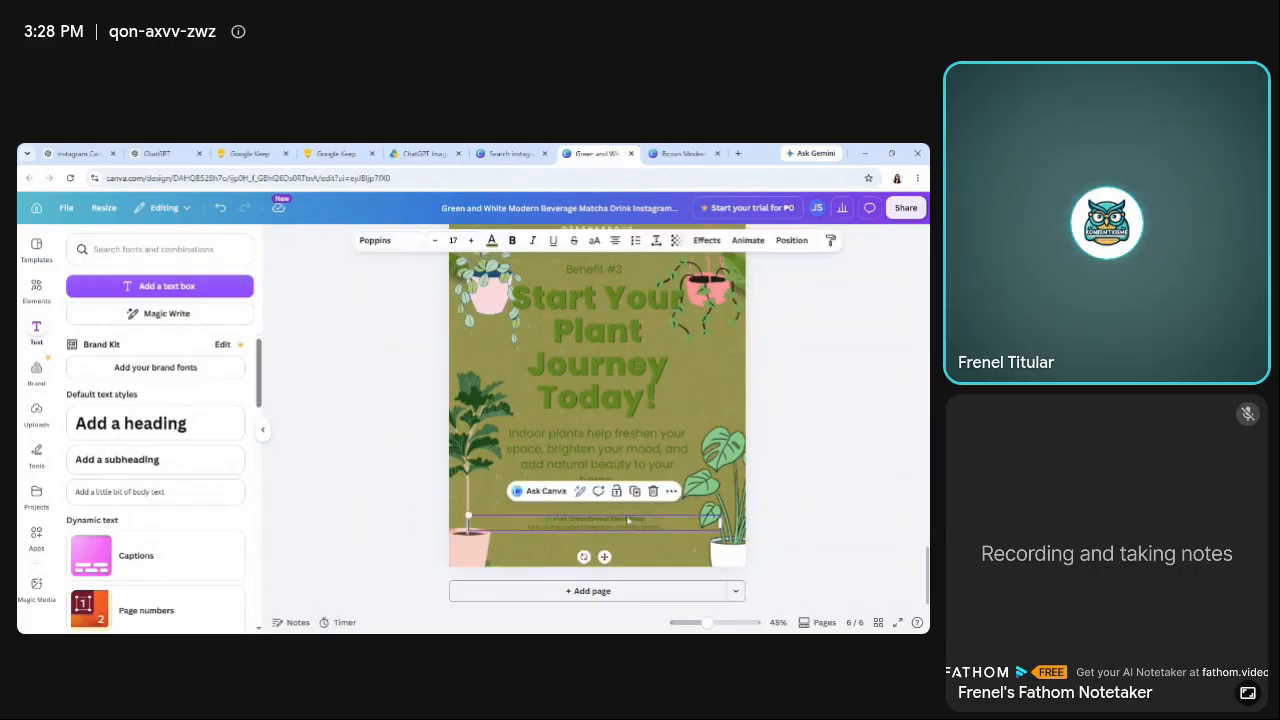
{"action": "left_click", "coordinate": [467, 243]}
{"action": "left_click", "coordinate": [467, 243]}
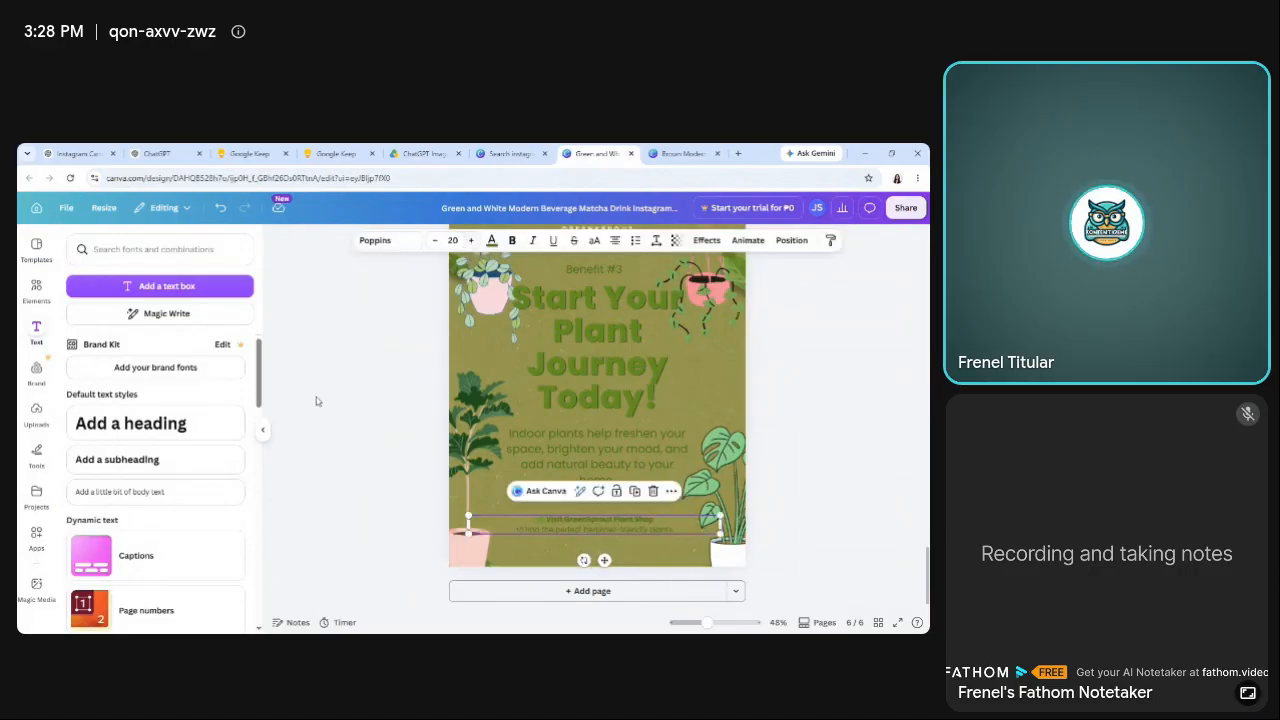
{"action": "left_click", "coordinate": [316, 397]}
Move the call-to-action text closer to page 6's bottom edge and shift the body paragraph down slightly.
{"action": "left_click_drag", "start_coordinate": [612, 530], "coordinate": [607, 534]}
{"action": "left_click", "coordinate": [386, 493]}
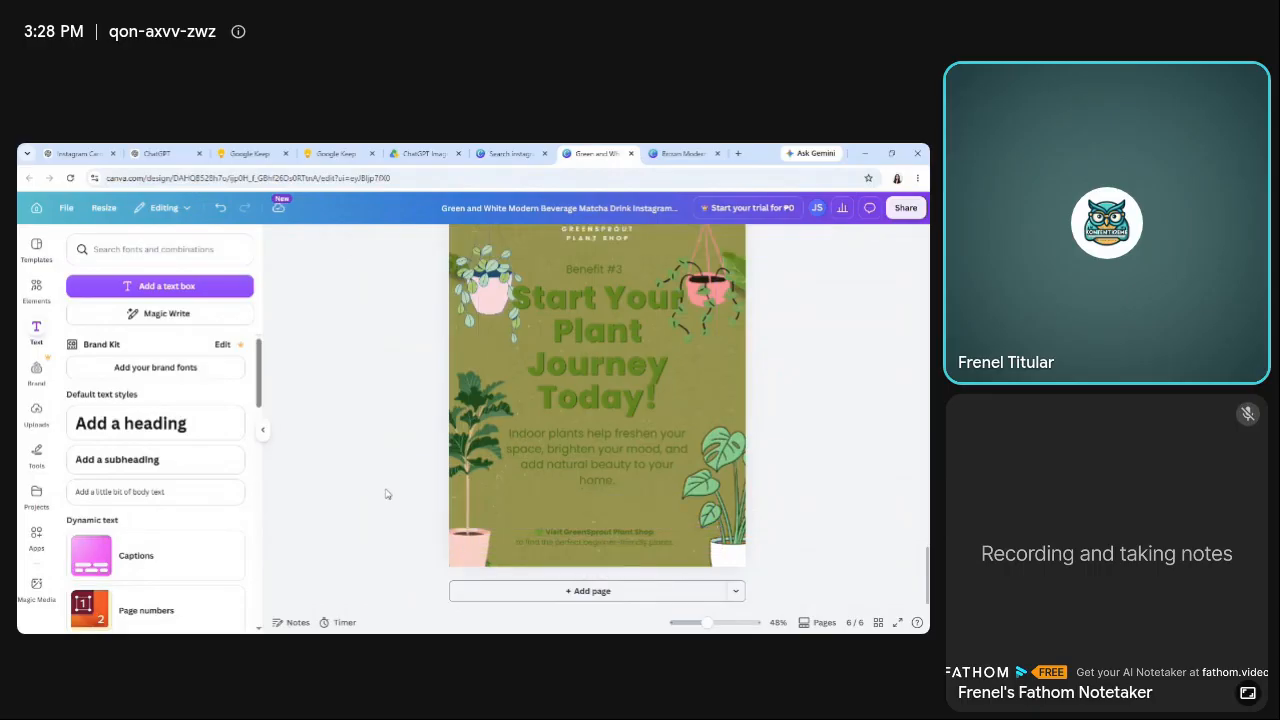
{"action": "left_click", "coordinate": [622, 470]}
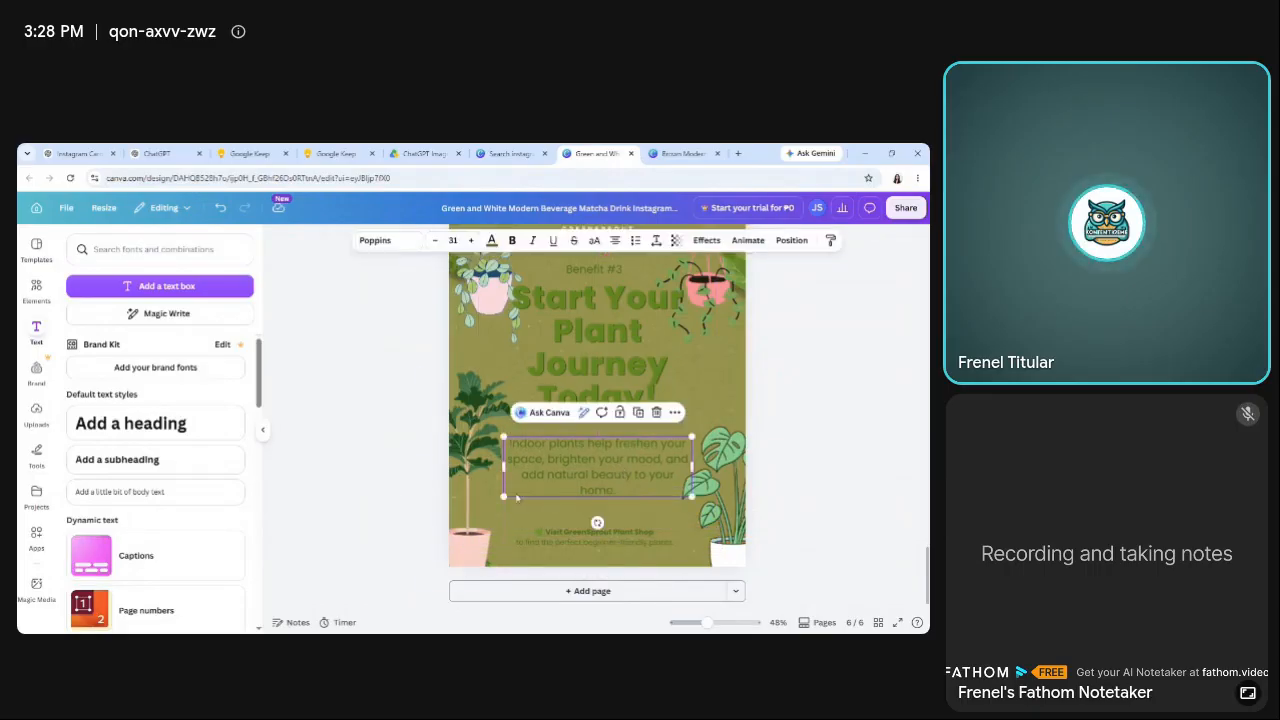
{"action": "left_click", "coordinate": [342, 446]}
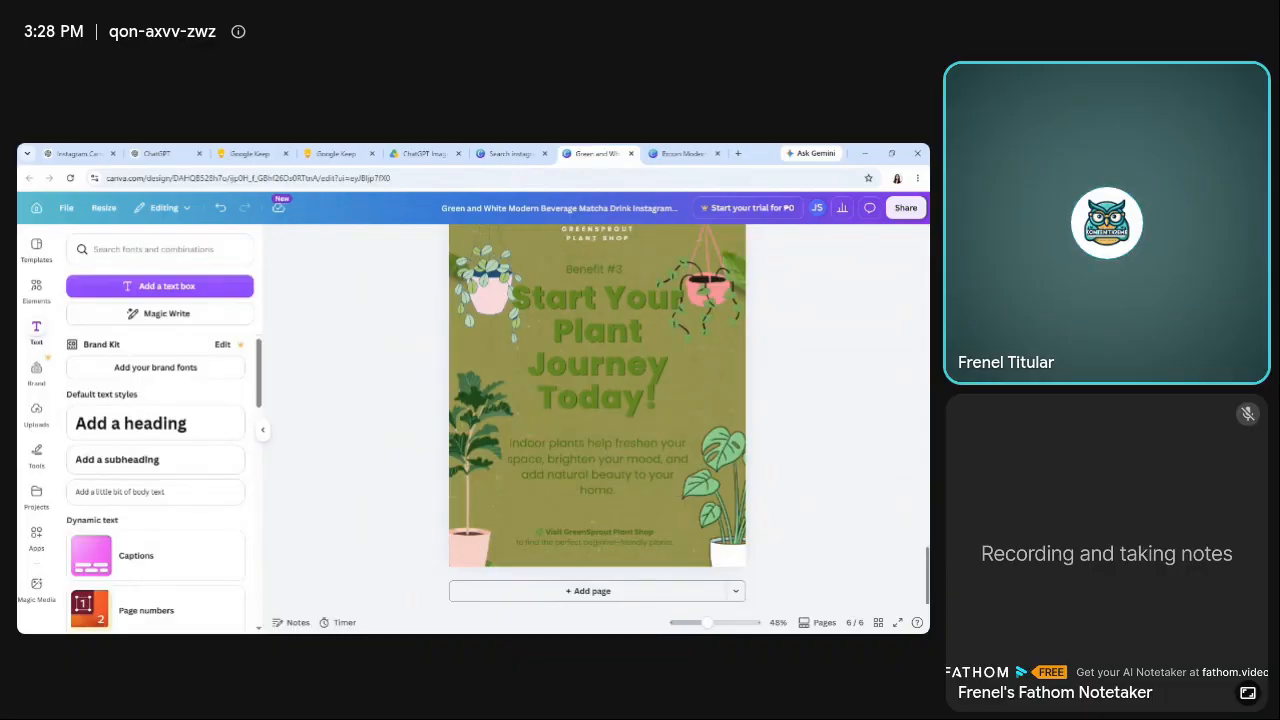
Set the font size of page 6's call-to-action text to 21.
{"action": "left_click", "coordinate": [650, 538]}
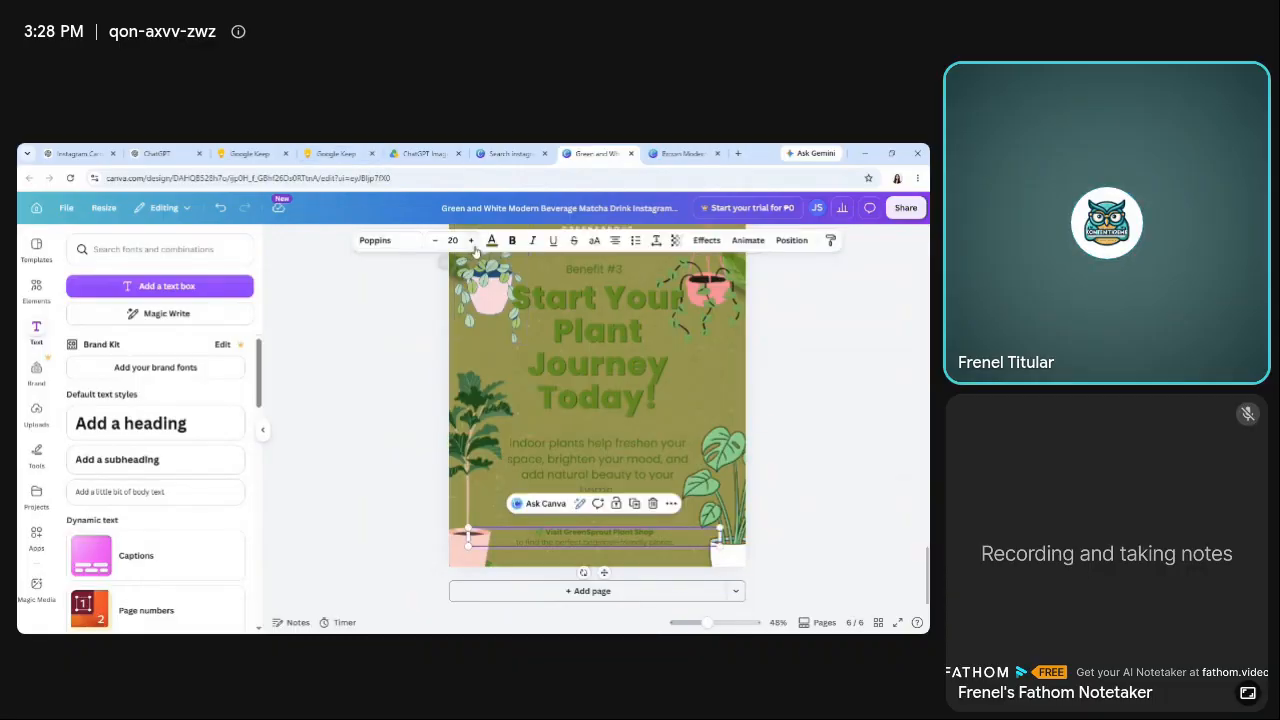
{"action": "left_click", "coordinate": [396, 380]}
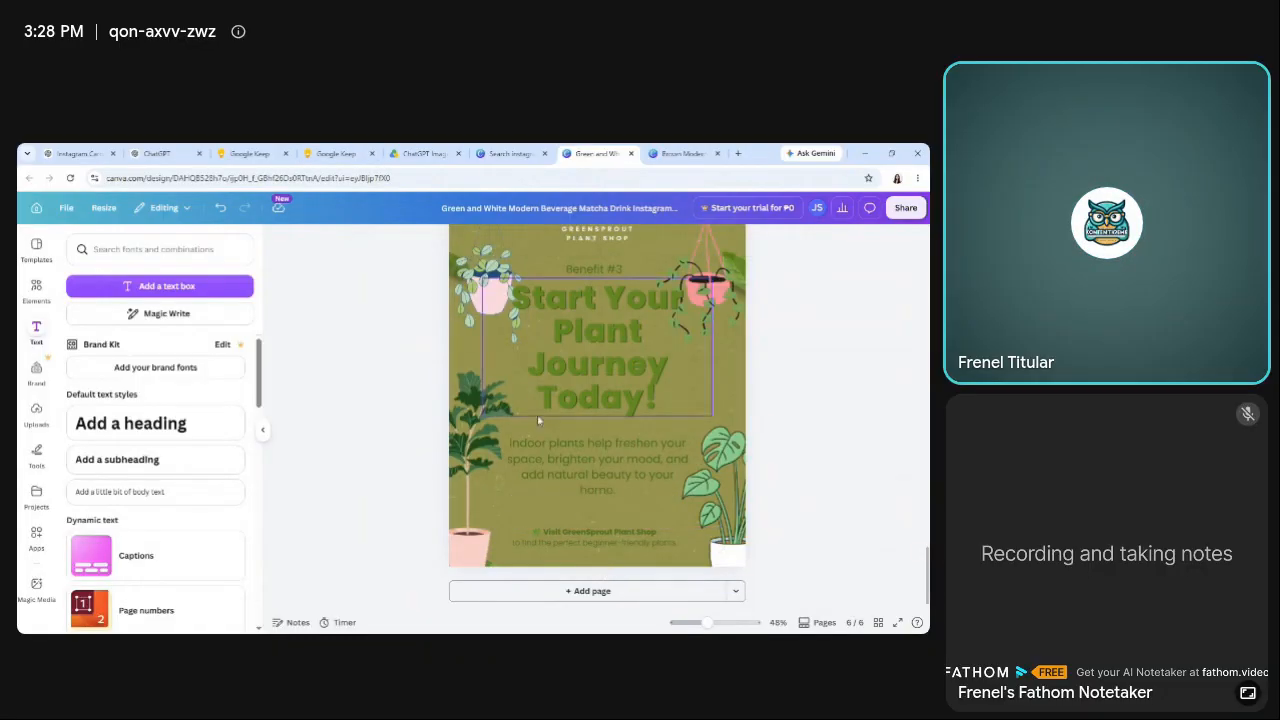
{"action": "left_click", "coordinate": [583, 541]}
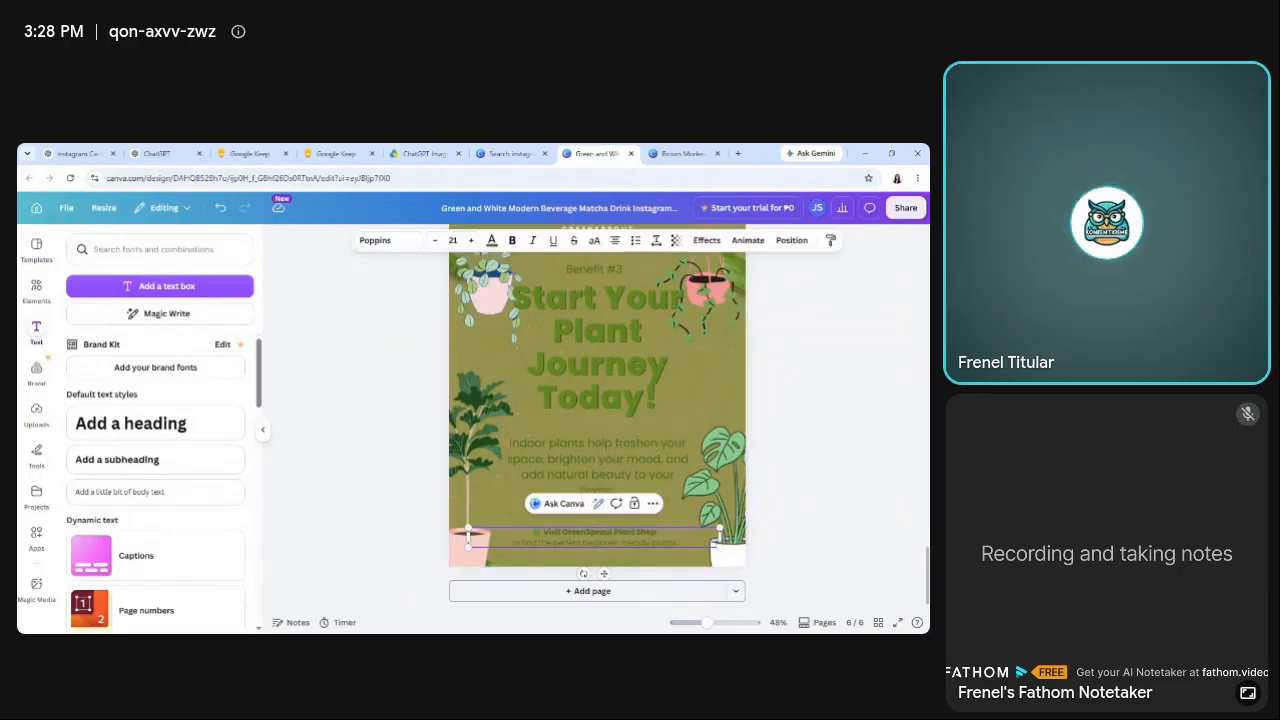
{"action": "left_click_drag", "start_coordinate": [511, 542], "coordinate": [679, 542]}
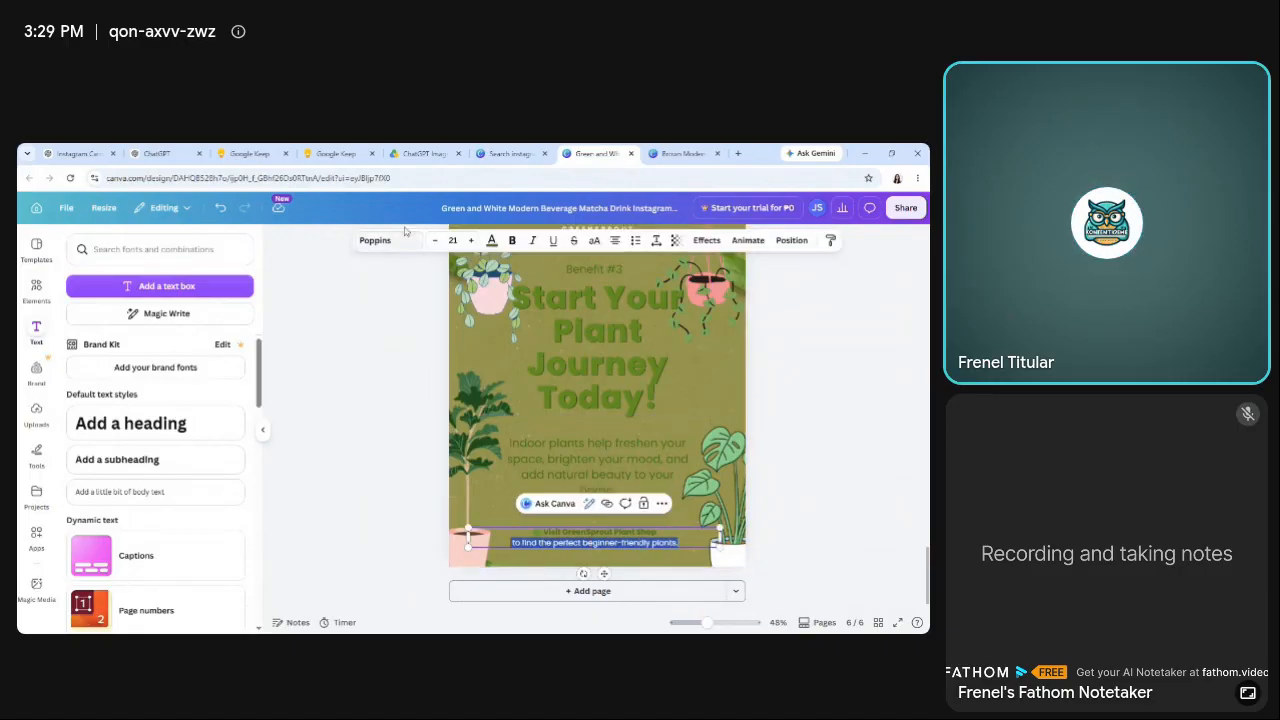
{"action": "left_click", "coordinate": [388, 403]}
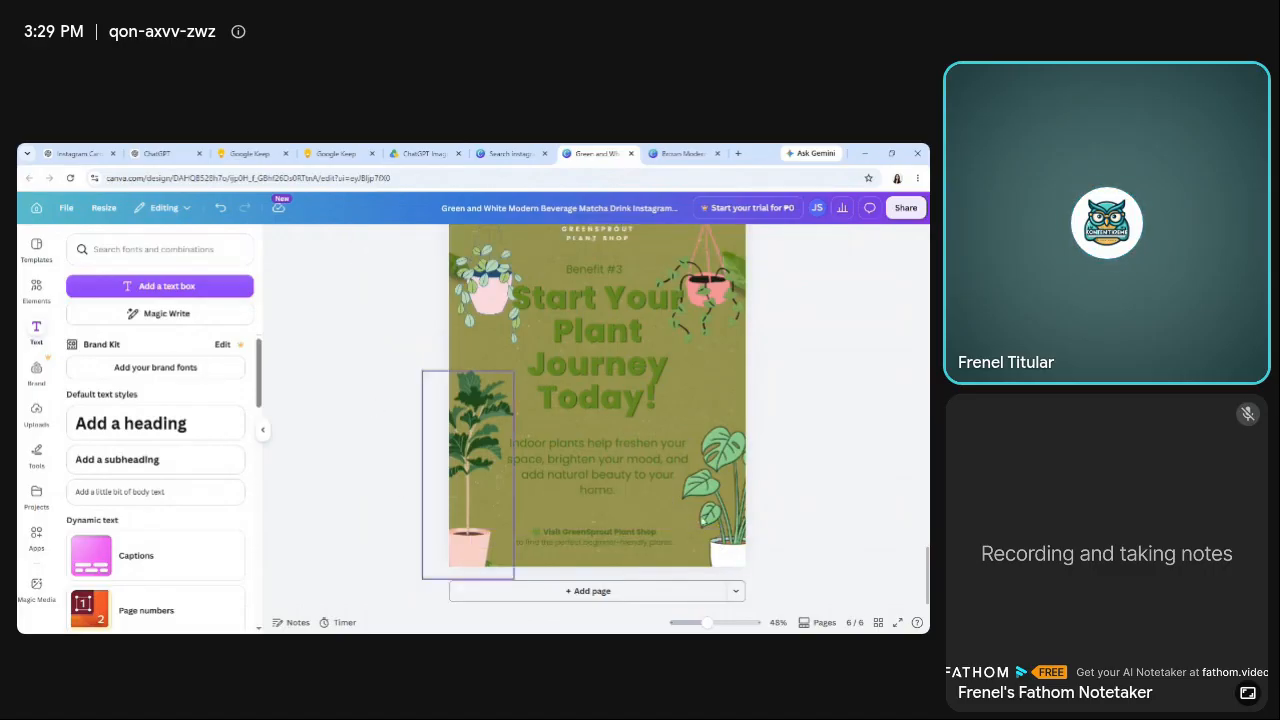
Show the page thumbnails and go to page 1 to review the carousel.
{"action": "scroll", "coordinate": [590, 430], "scroll_direction": "up", "scroll_amount": 2}
{"action": "scroll", "coordinate": [590, 430], "scroll_direction": "down", "scroll_amount": 2}
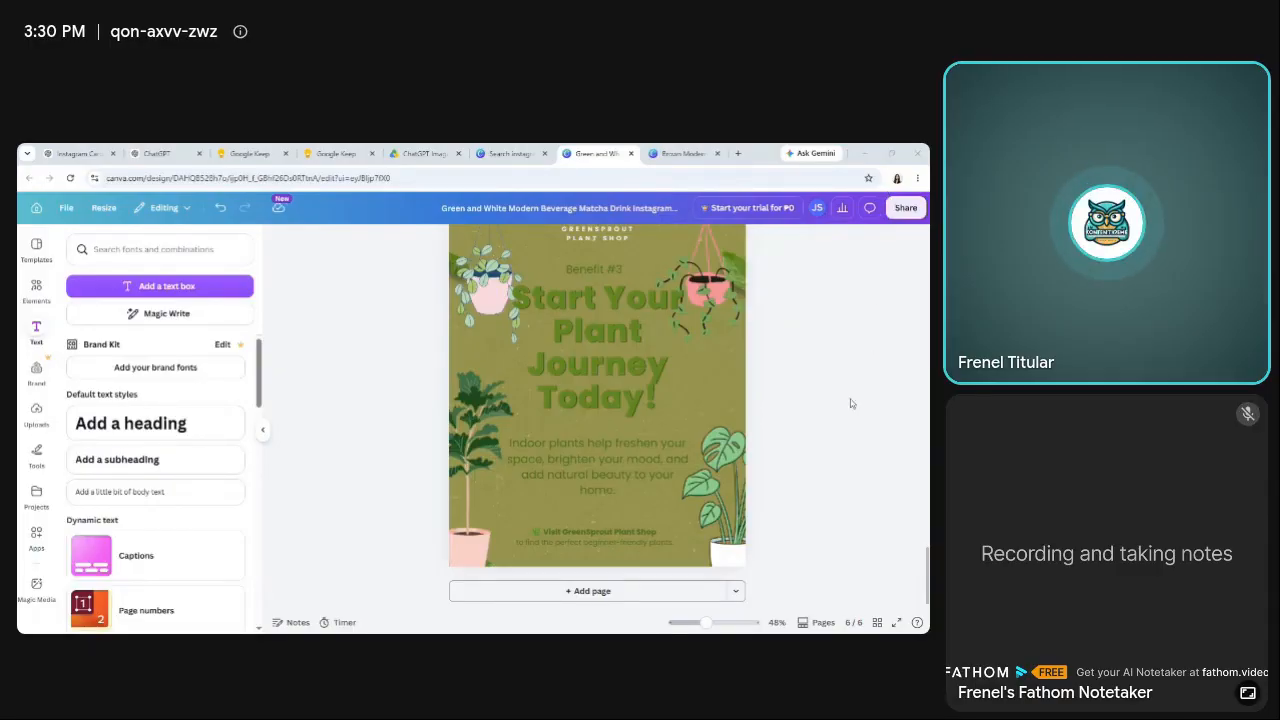
{"action": "left_click", "coordinate": [821, 623]}
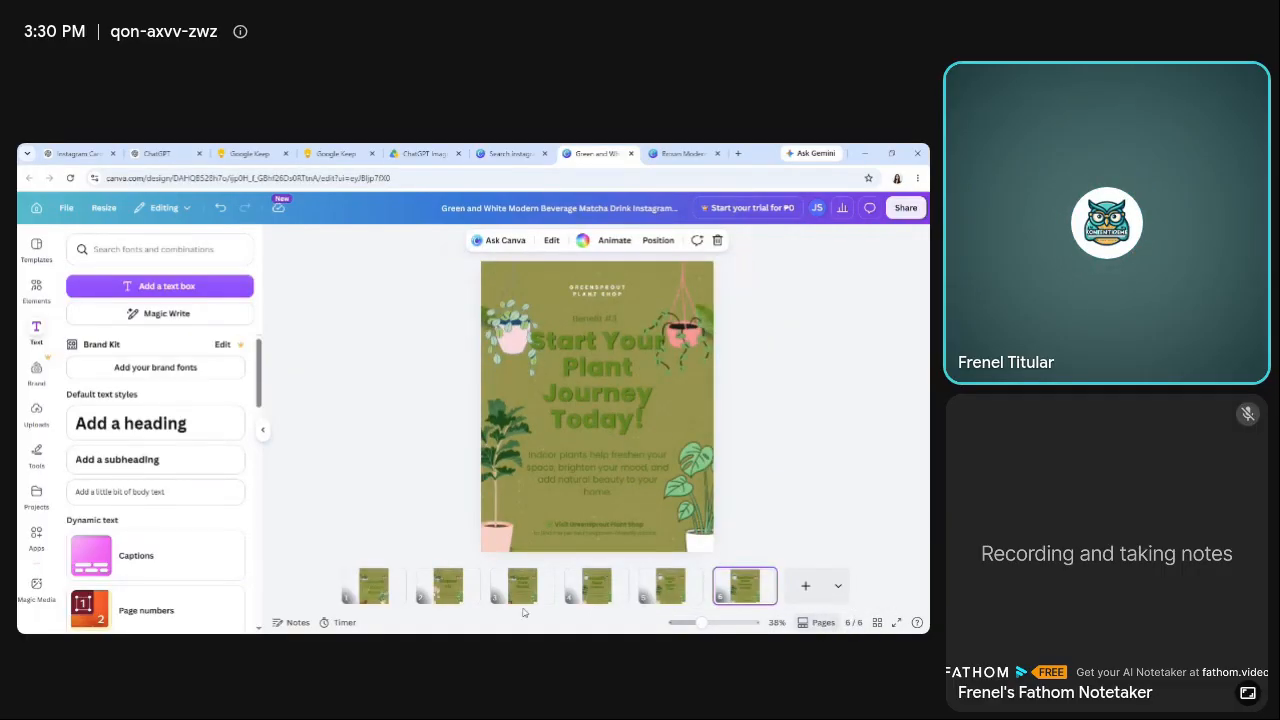
{"action": "left_click", "coordinate": [374, 589]}
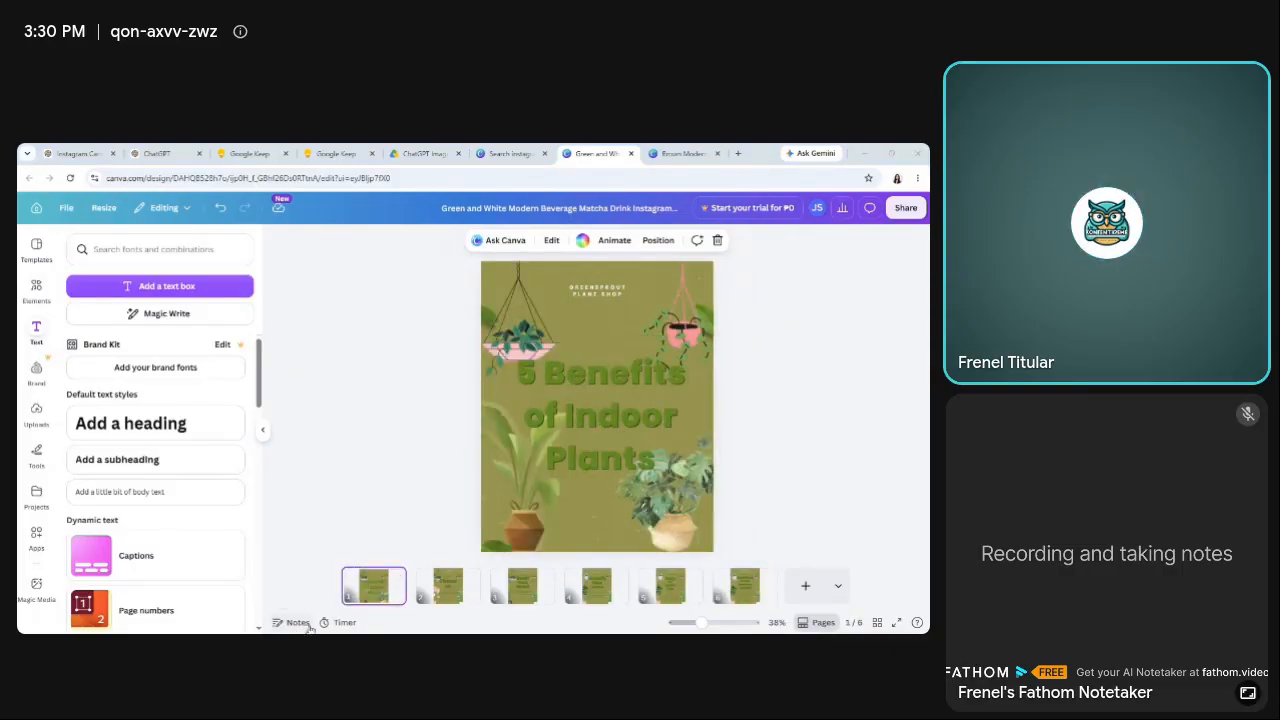
{"action": "left_click", "coordinate": [826, 513]}
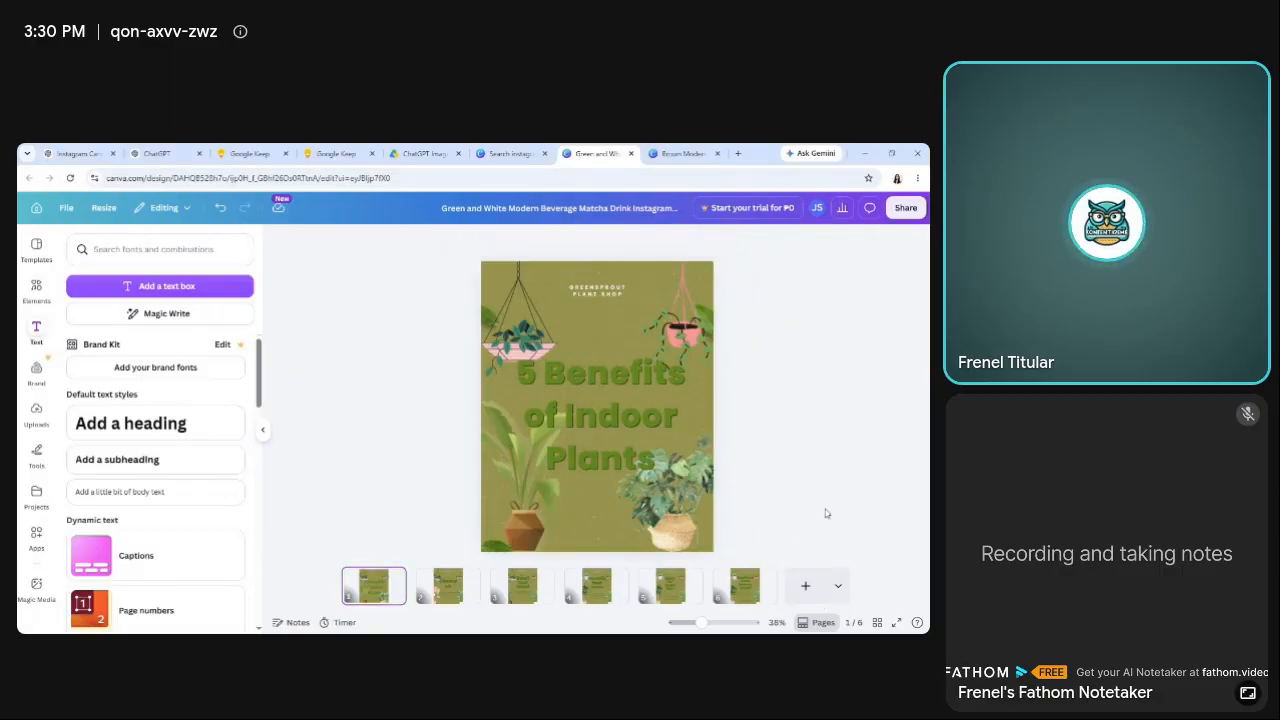